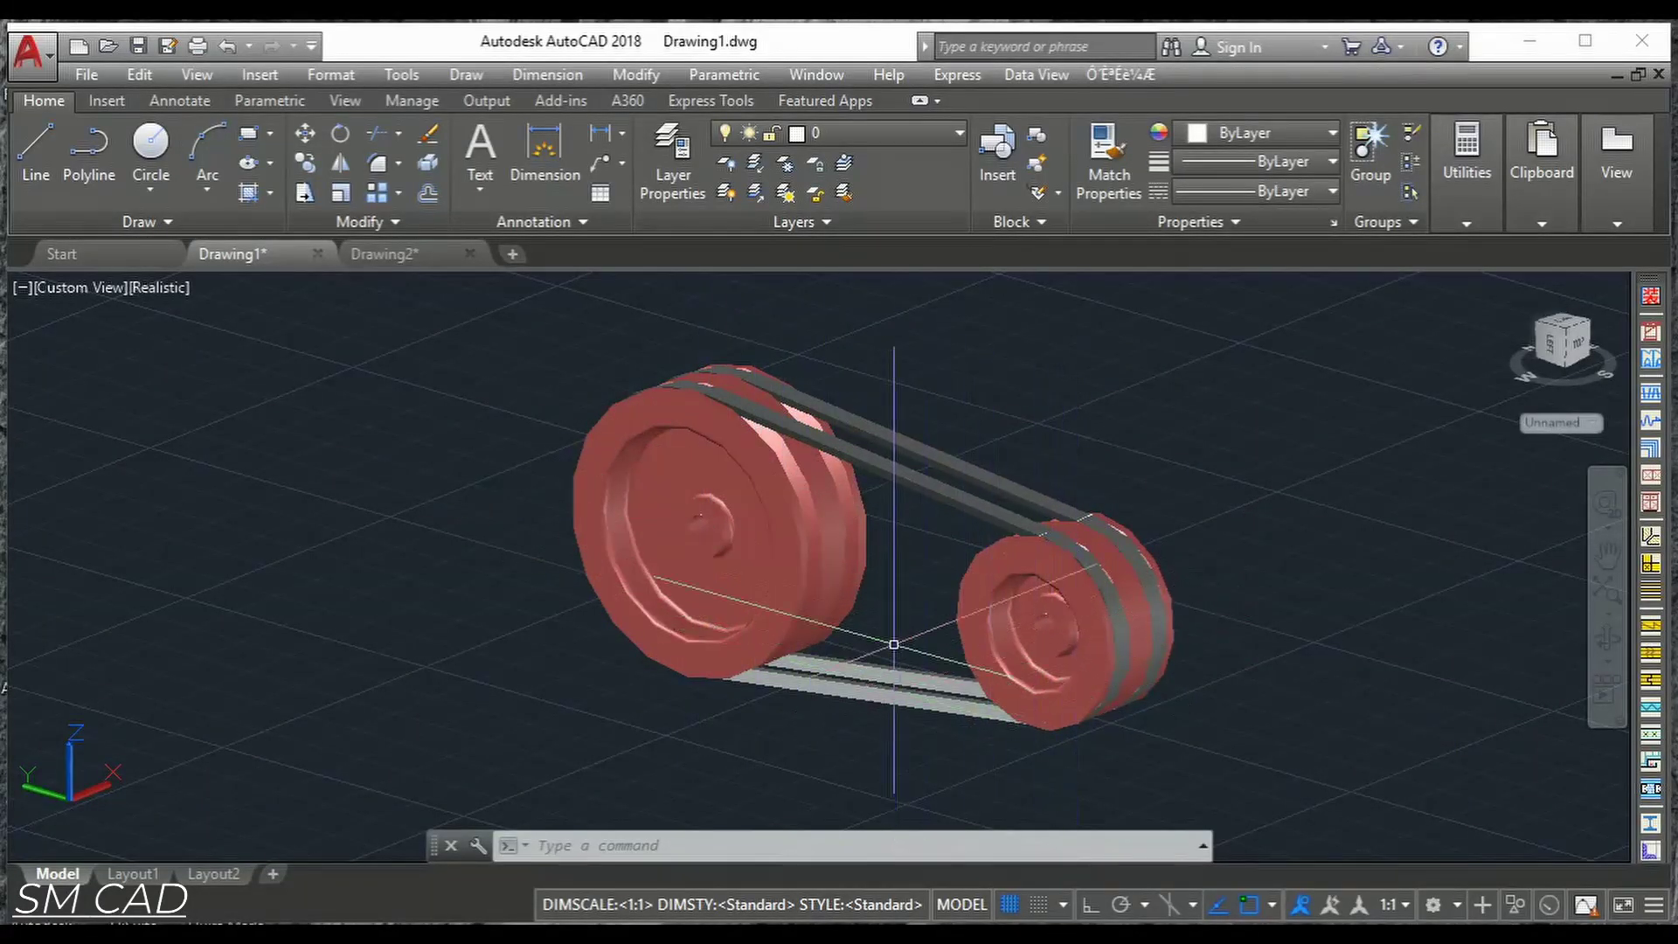
In the empty Drawing2, draw a circle of radius 150.
left_click(402, 253)
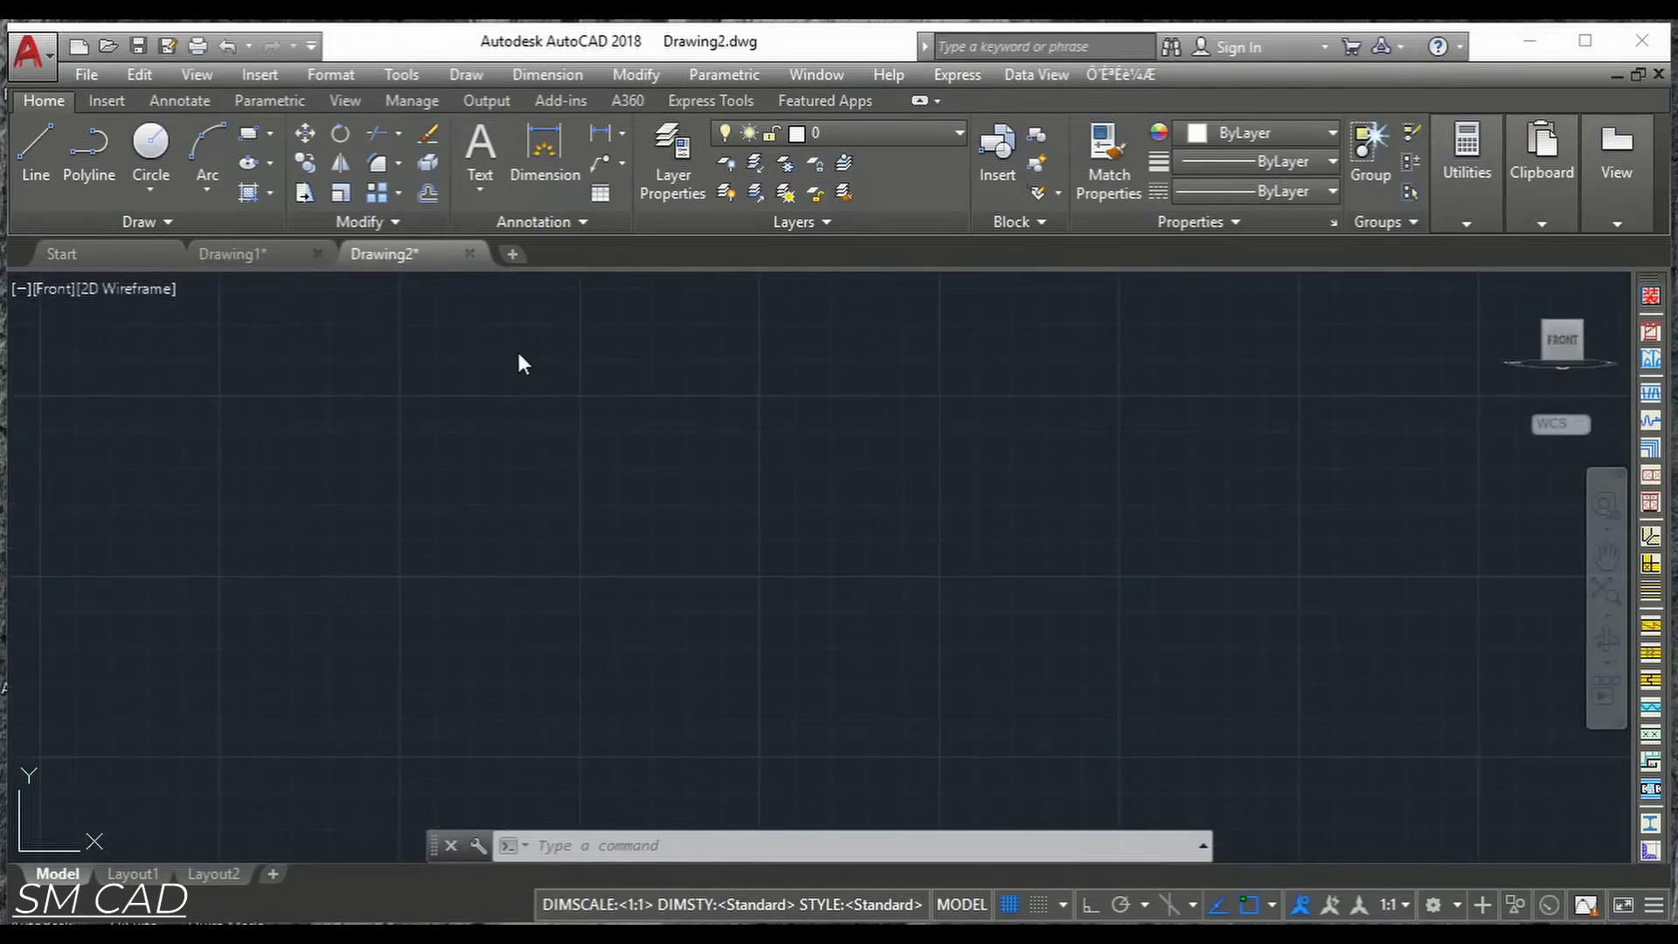
key("Escape")
key("Escape")
key("Escape")
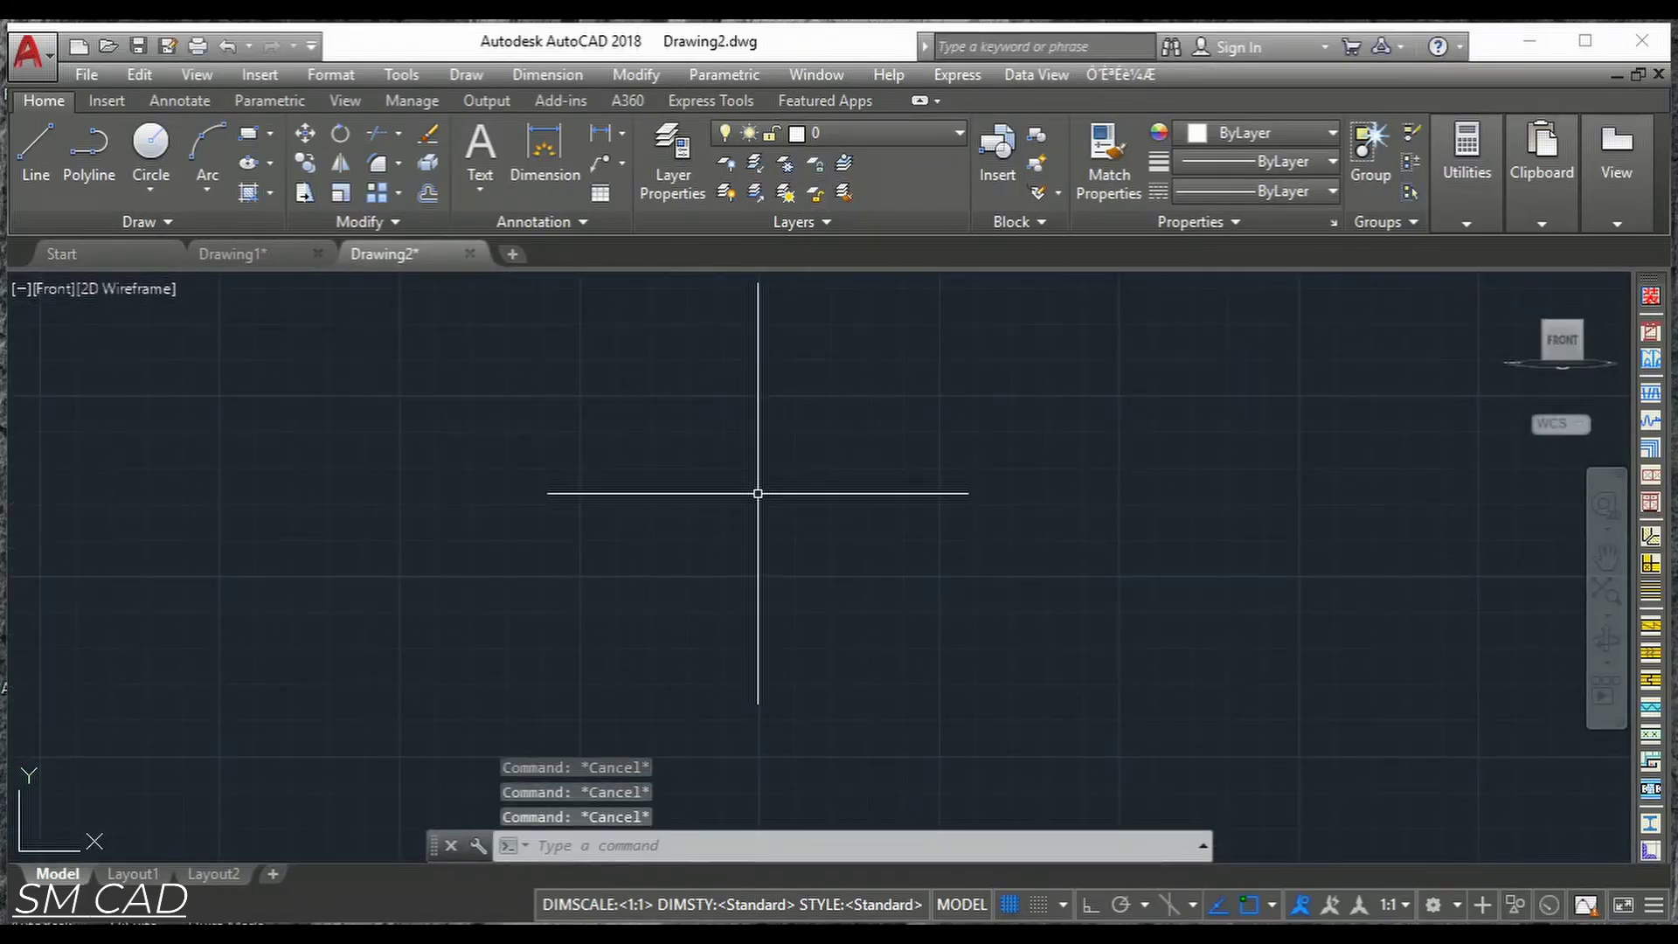
type("c")
key("Return")
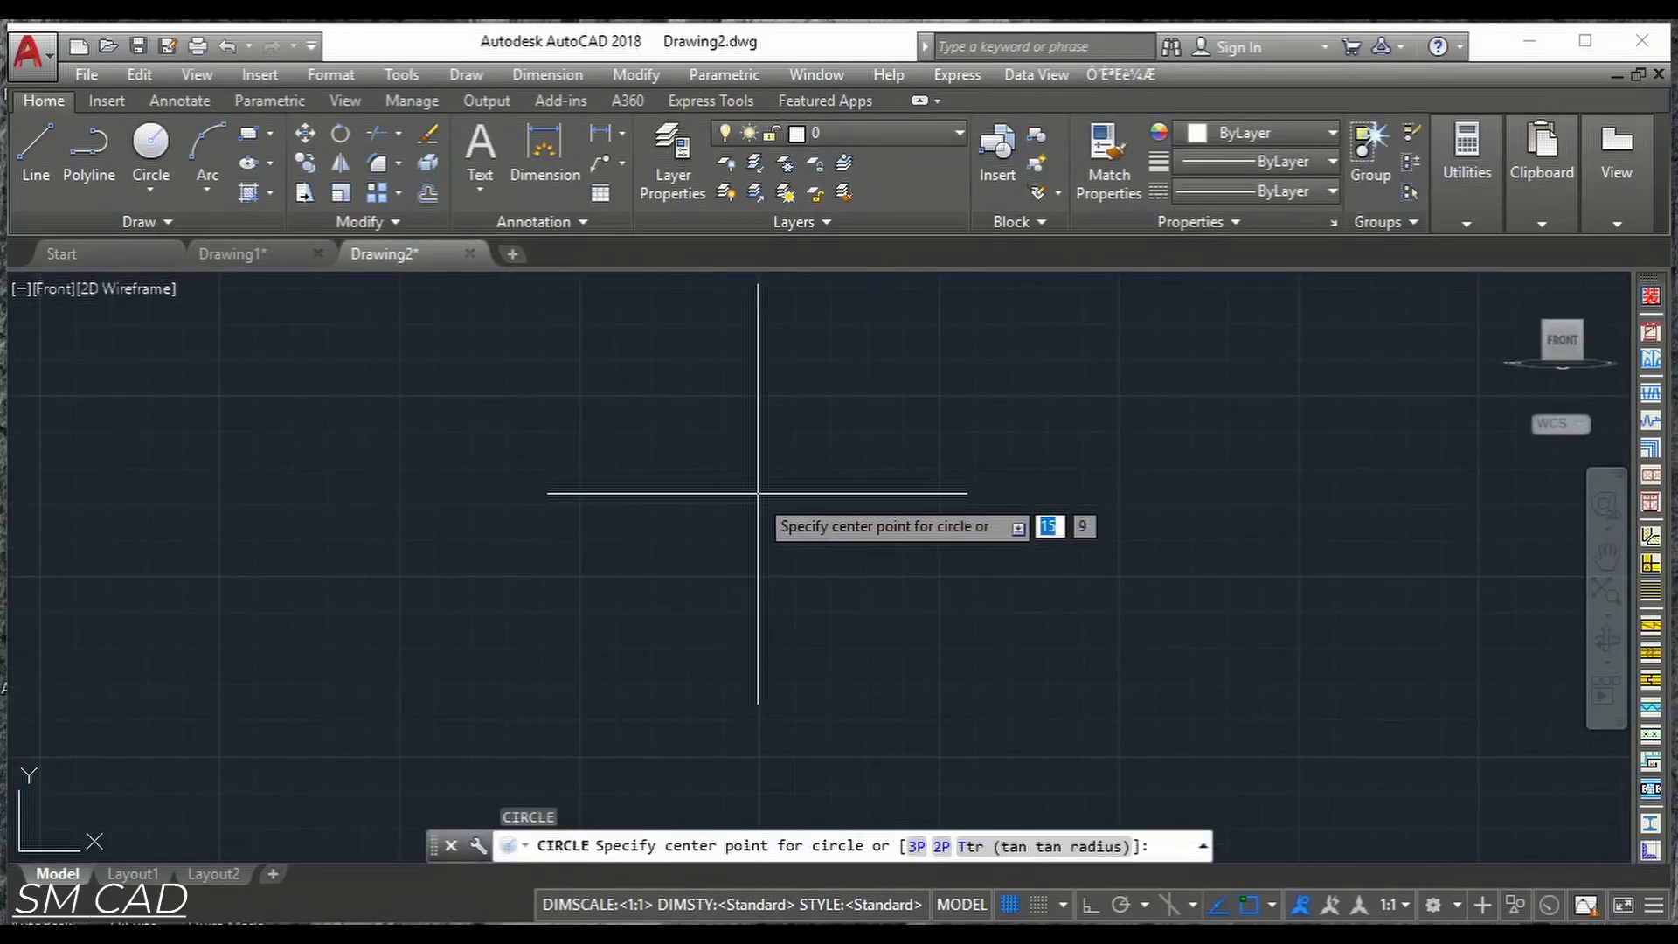
left_click(706, 458)
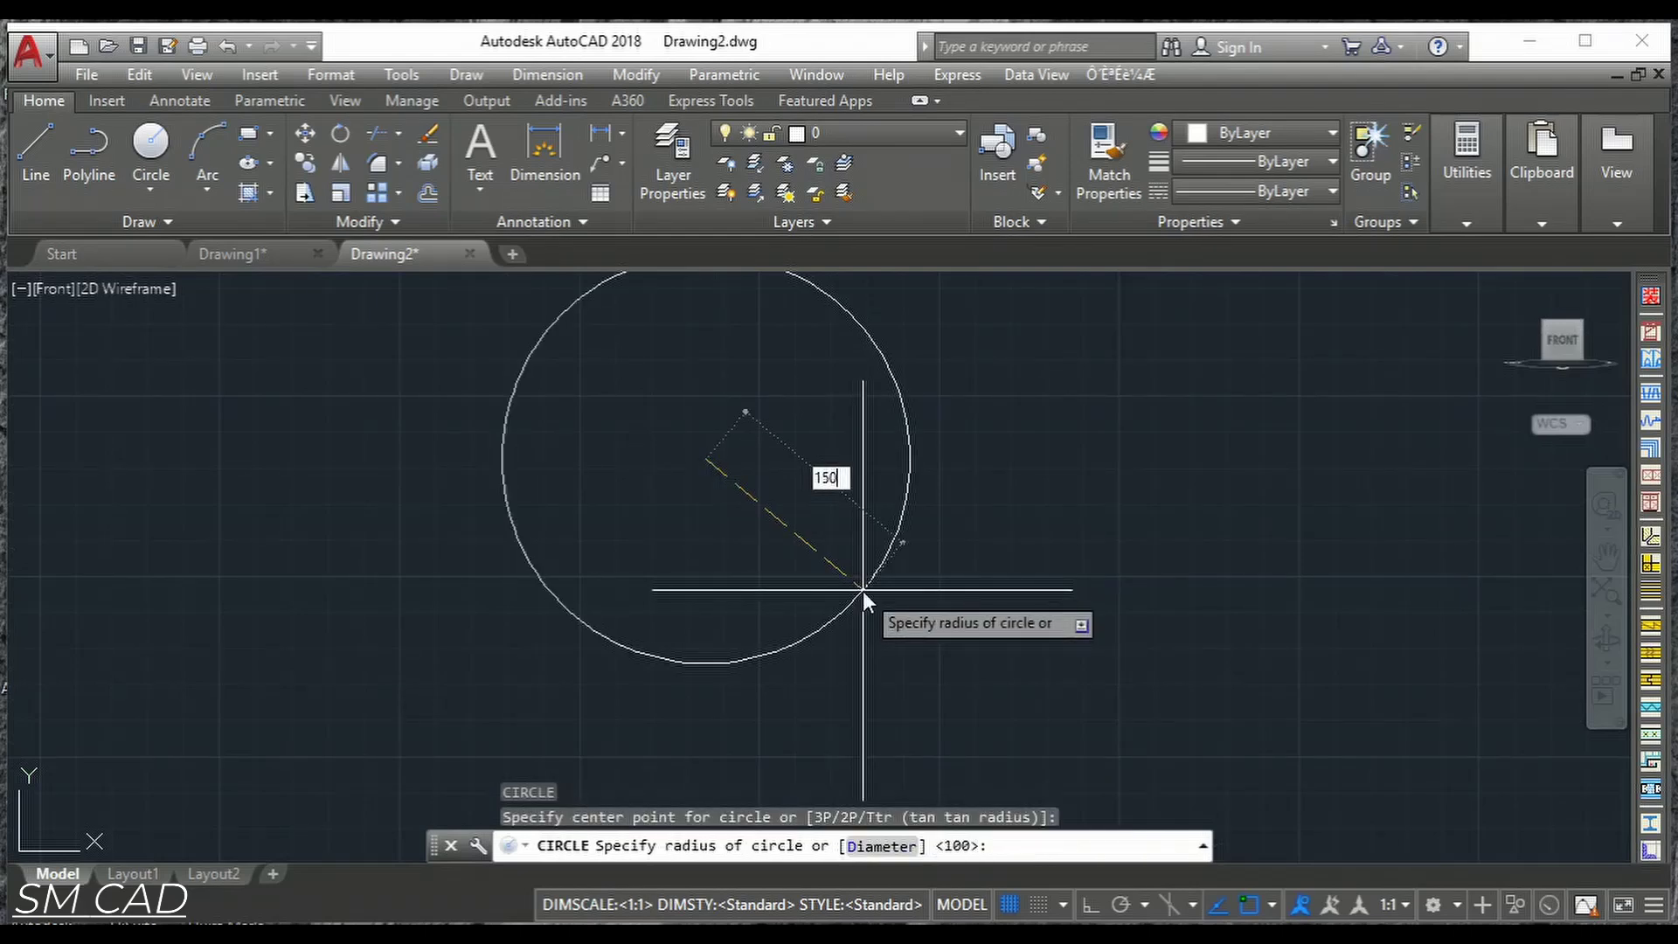
key("Return")
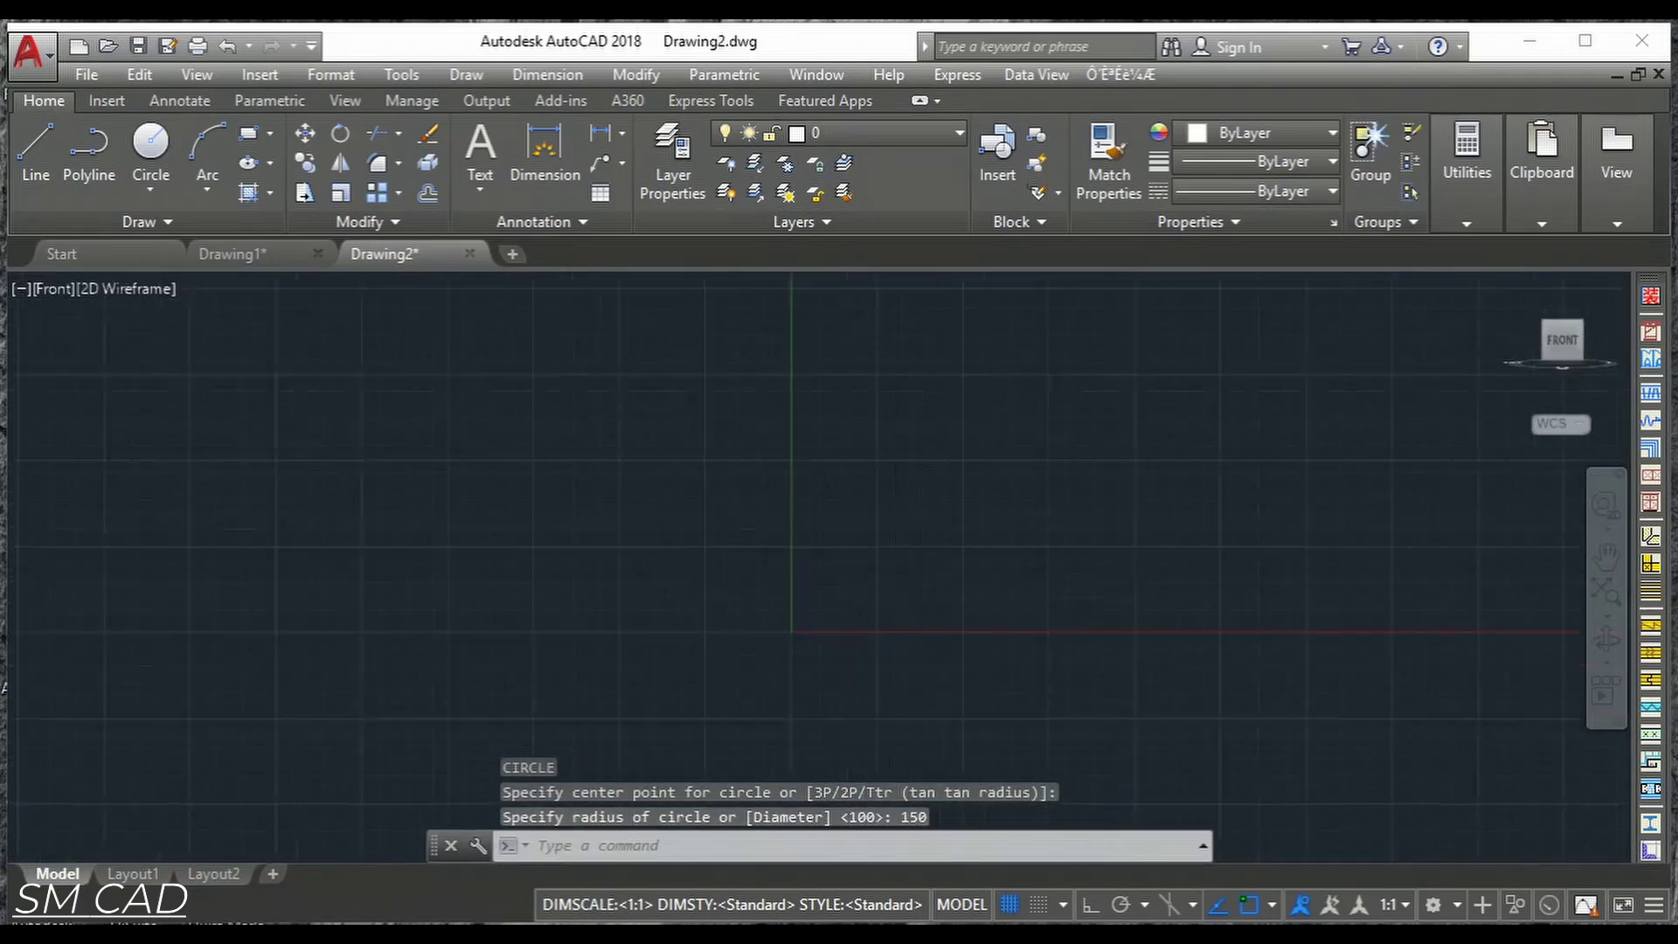
Move the radius-150 circle to a new position and recentre the view on it.
scroll(1011, 562, "down", 6)
left_click(869, 574)
left_click(788, 532)
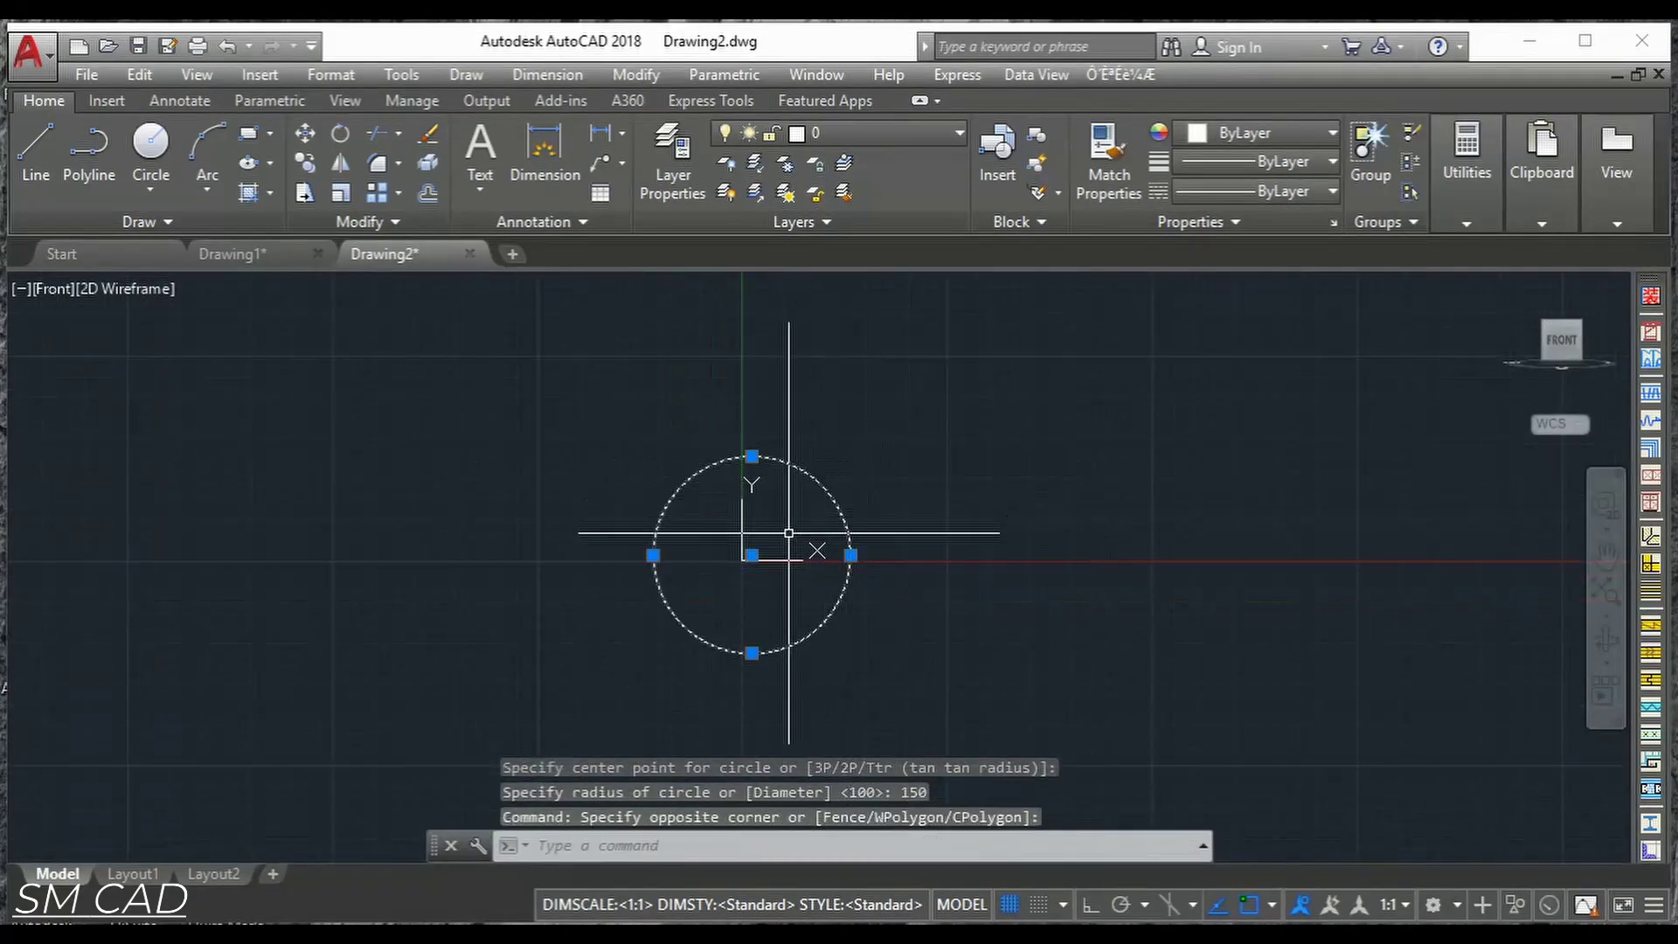
type("m")
key("Return")
left_click(720, 612)
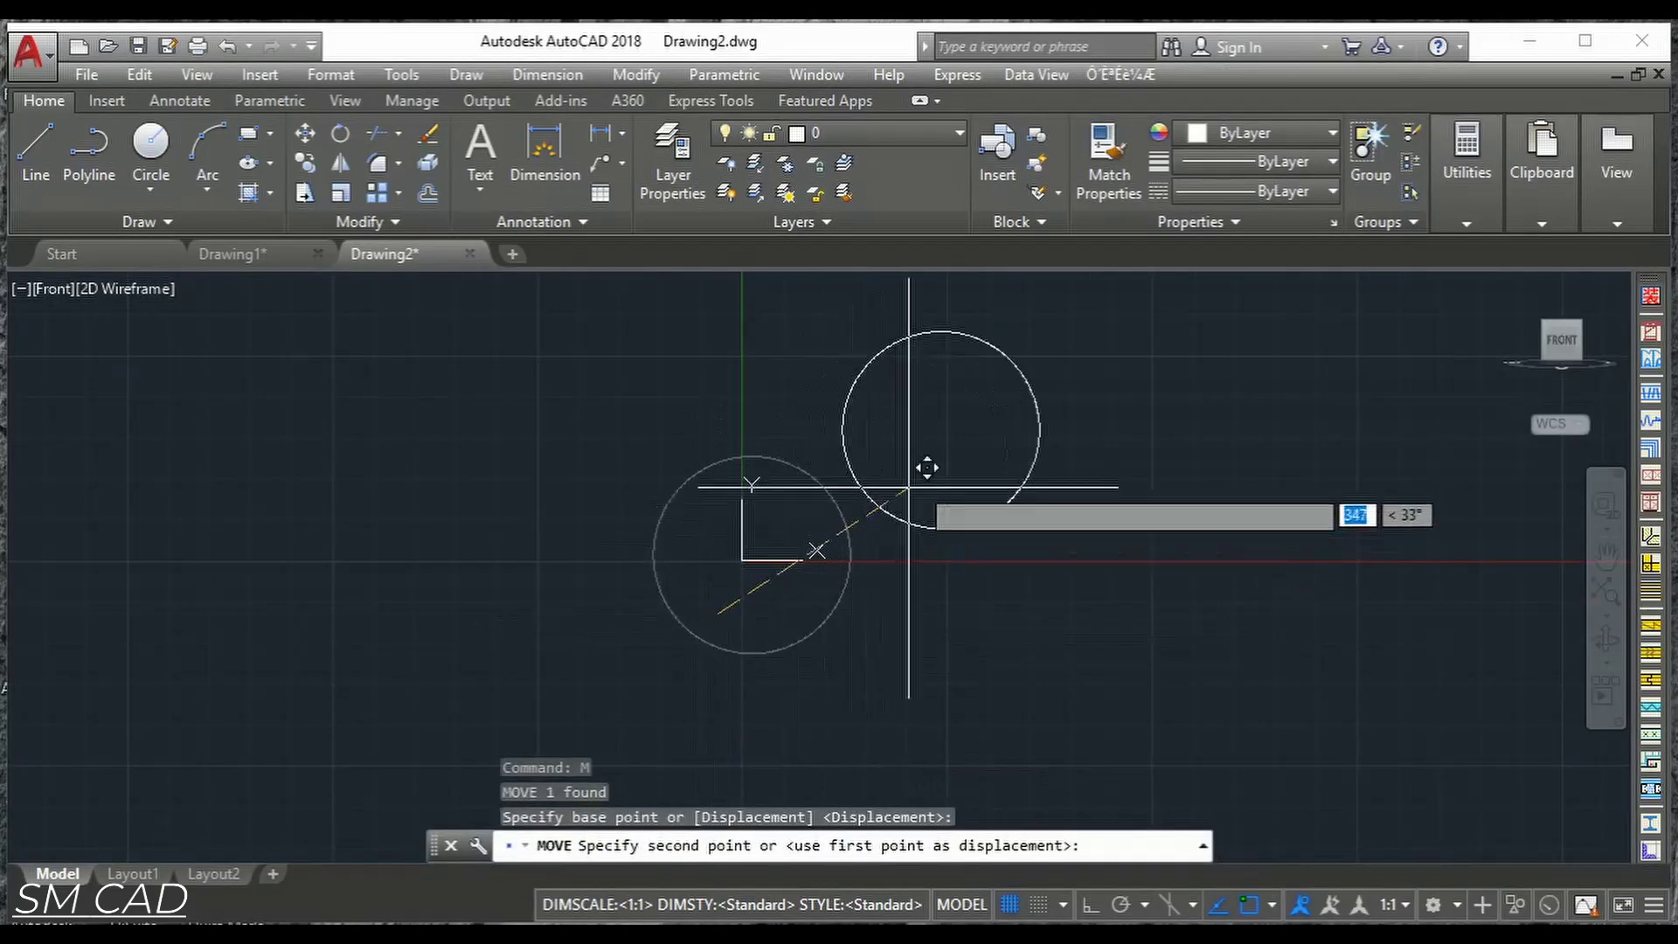
middle_click_drag(927, 468, 499, 739)
scroll(555, 592, "down", 2)
scroll(818, 420, "up", 1)
left_click(831, 440)
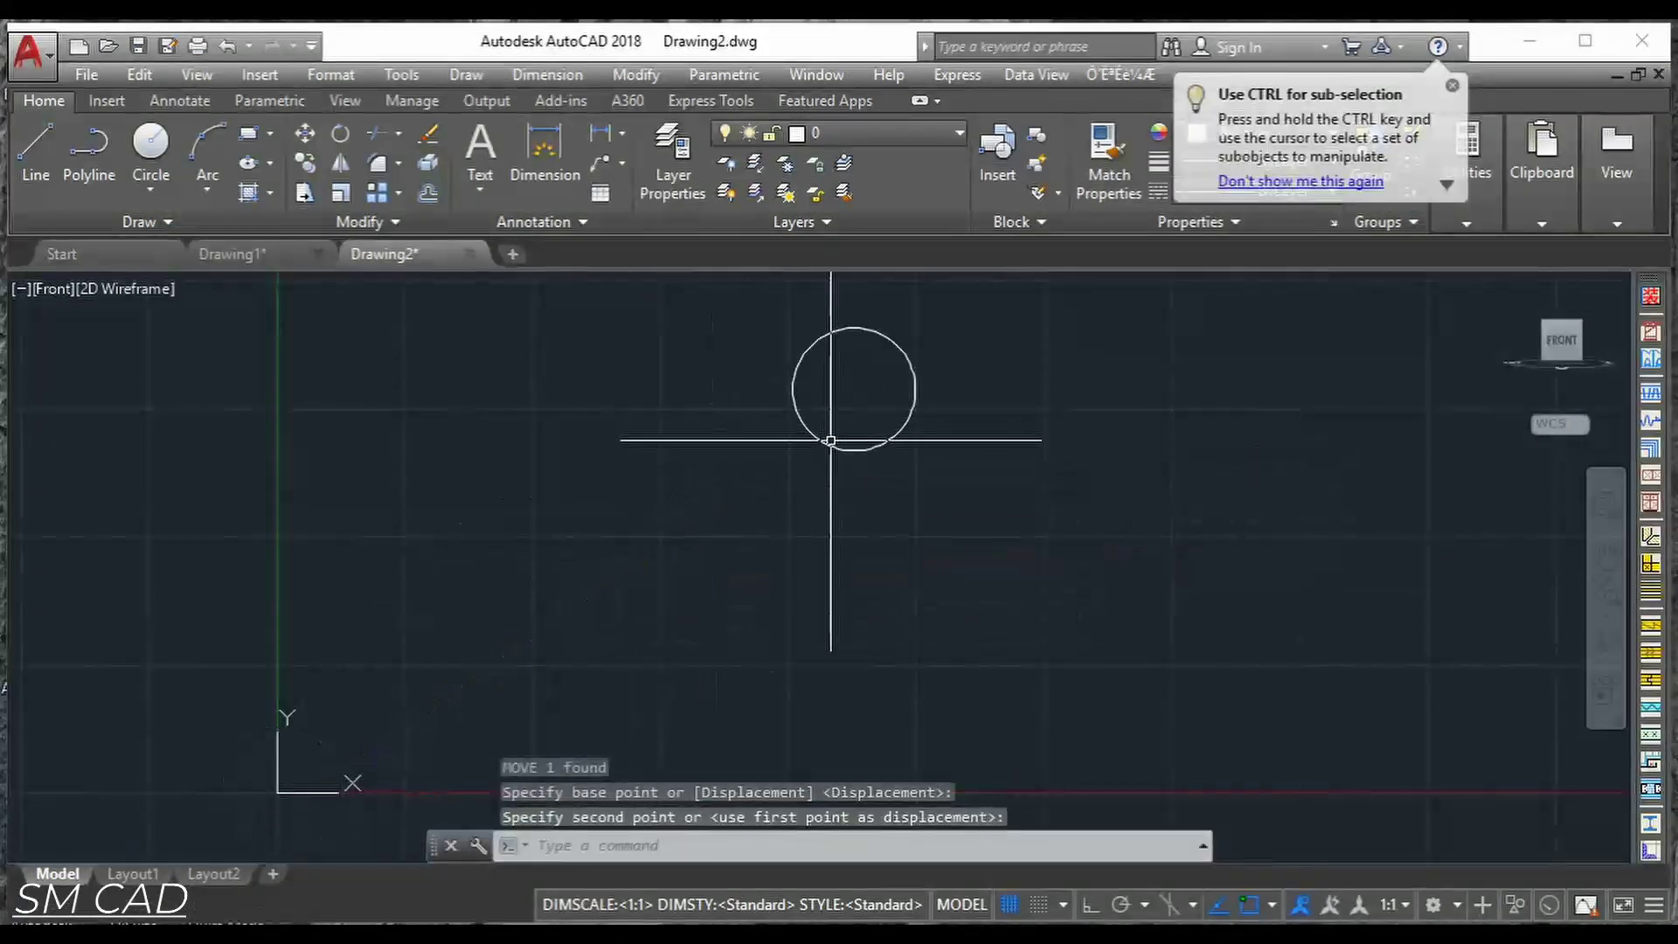
key("Escape")
key("Escape")
middle_click_drag(869, 528, 649, 618)
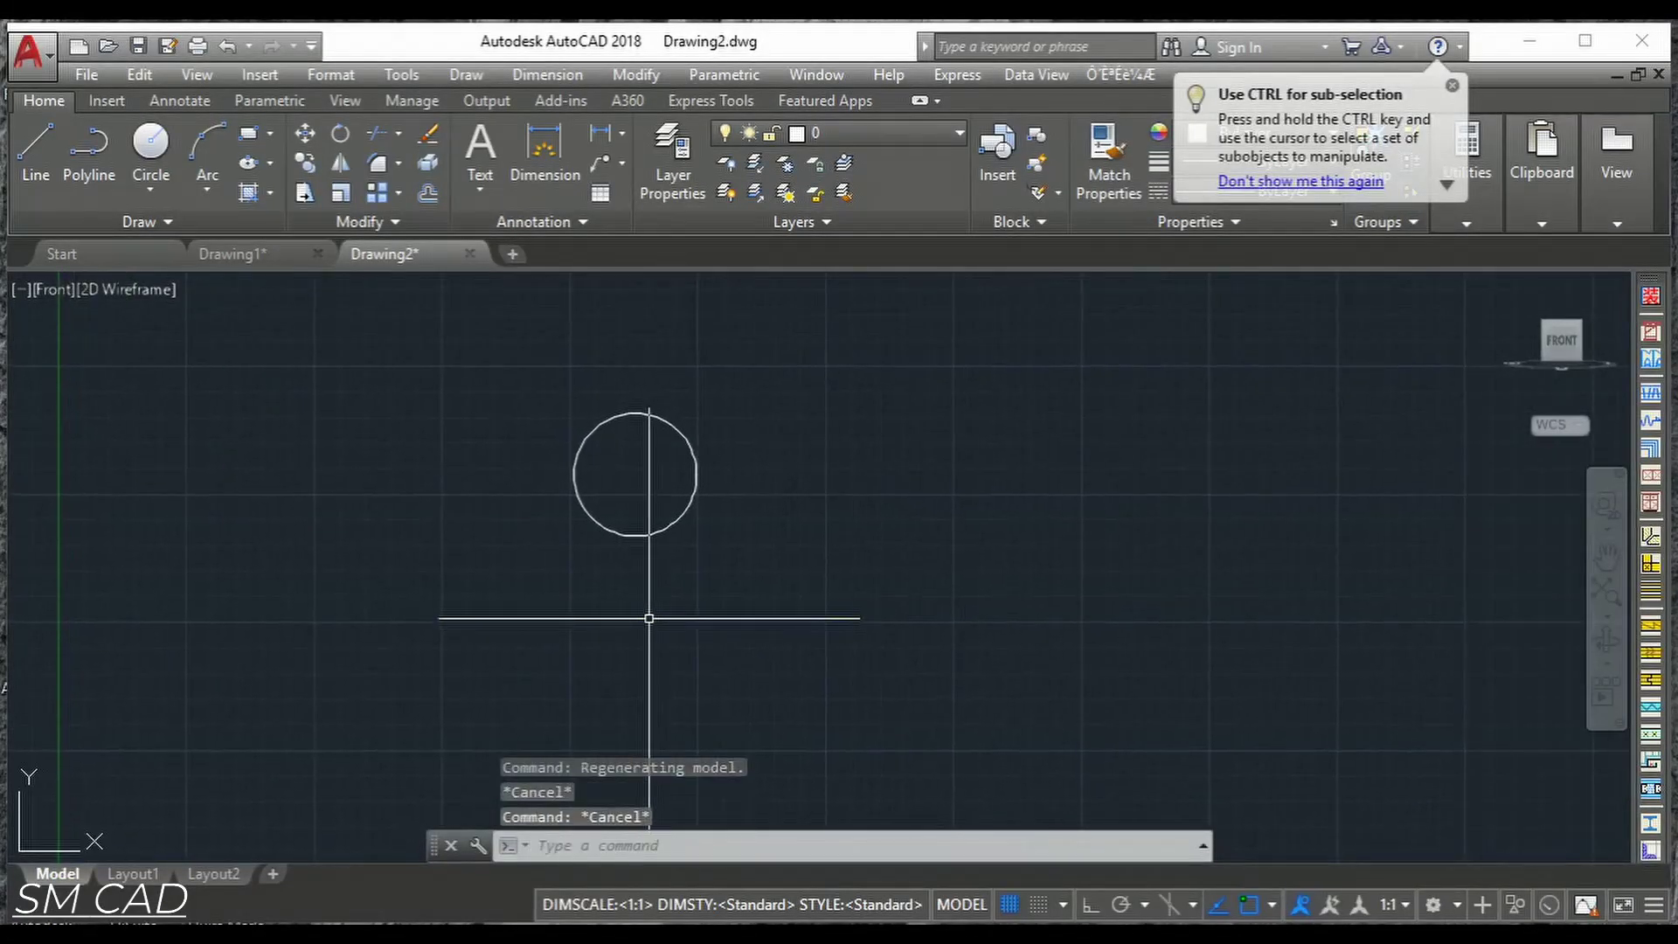
Draw a 450-unit horizontal line from the circle's centre with Ortho on.
type("l")
key("Return")
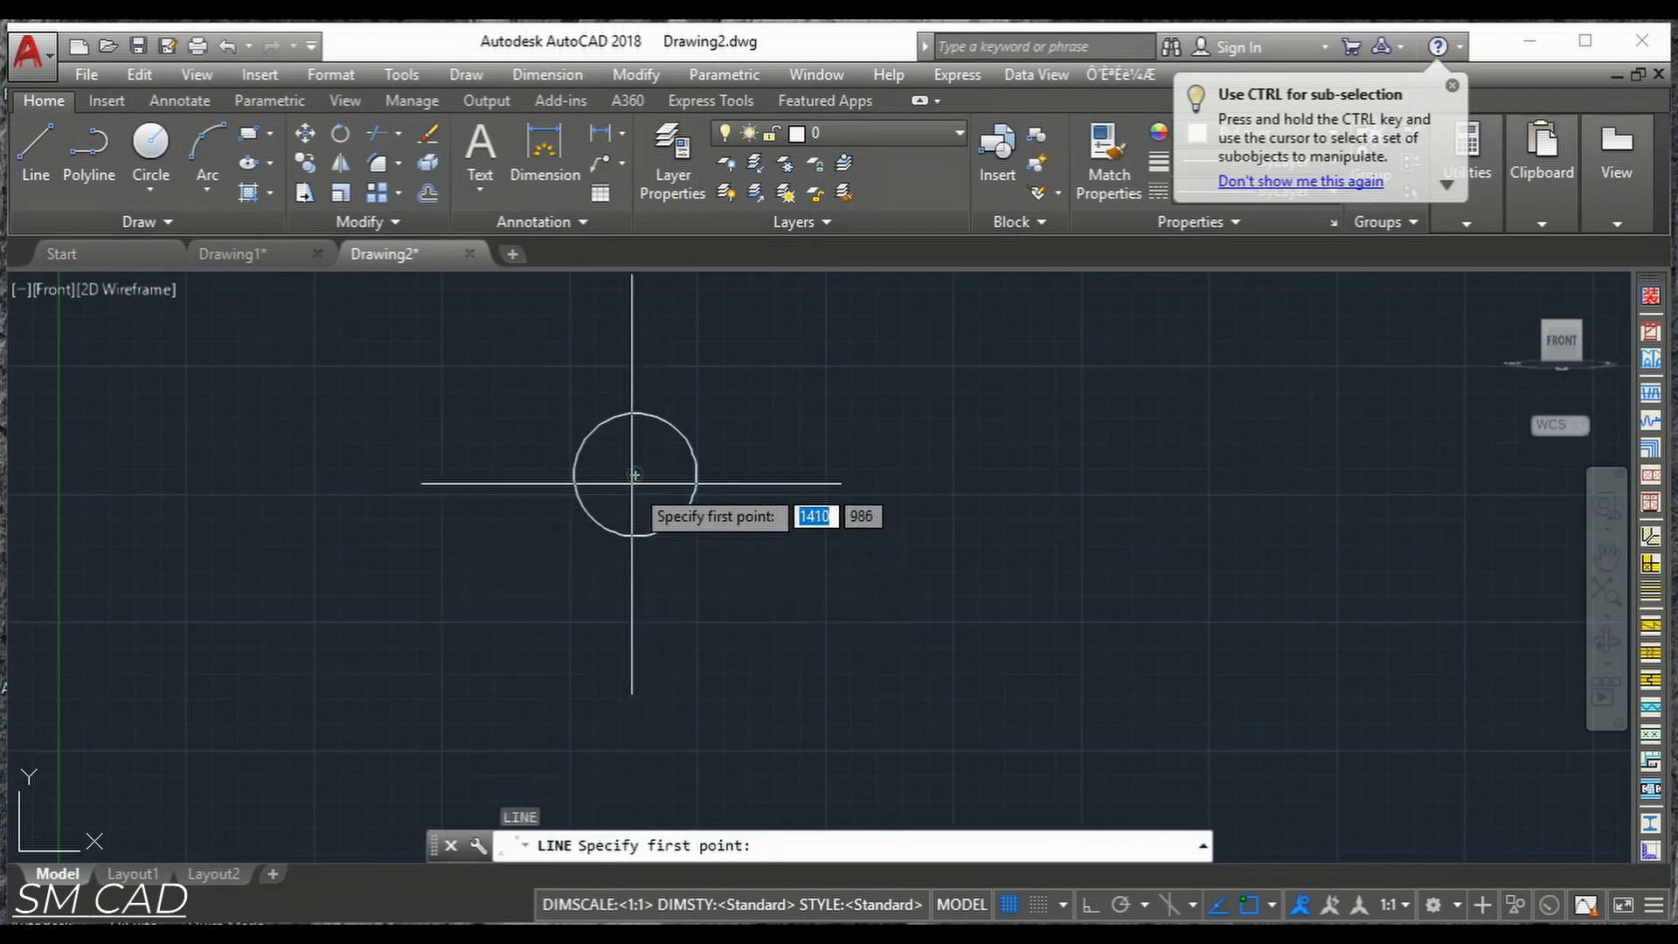
left_click(634, 475)
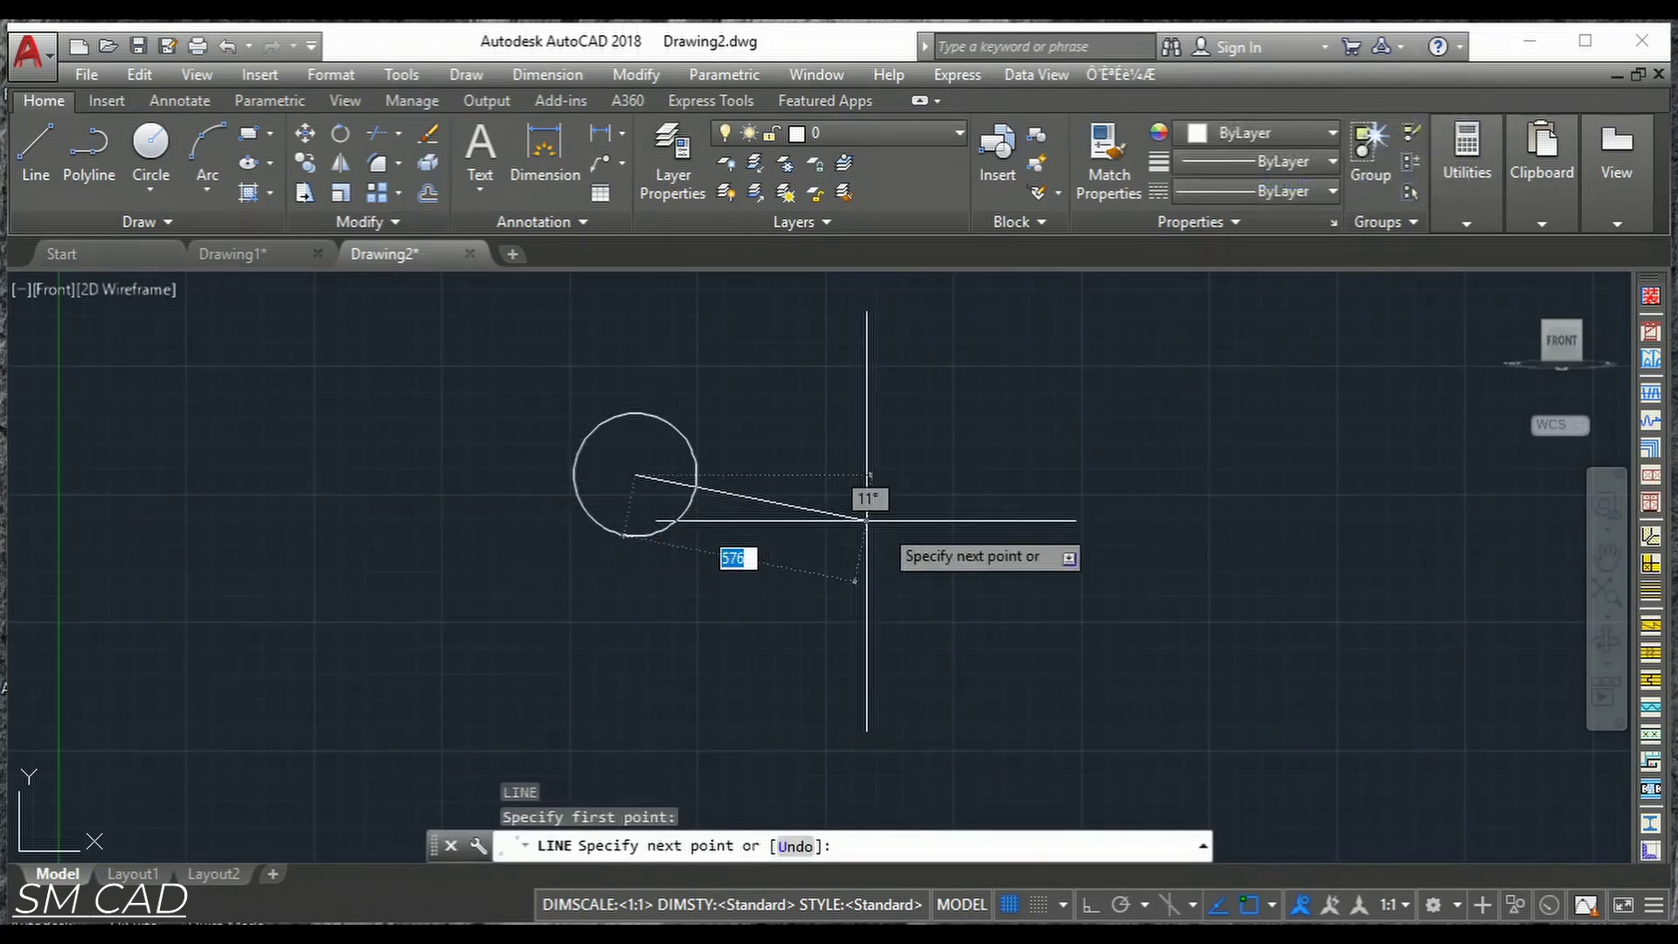
key("F8")
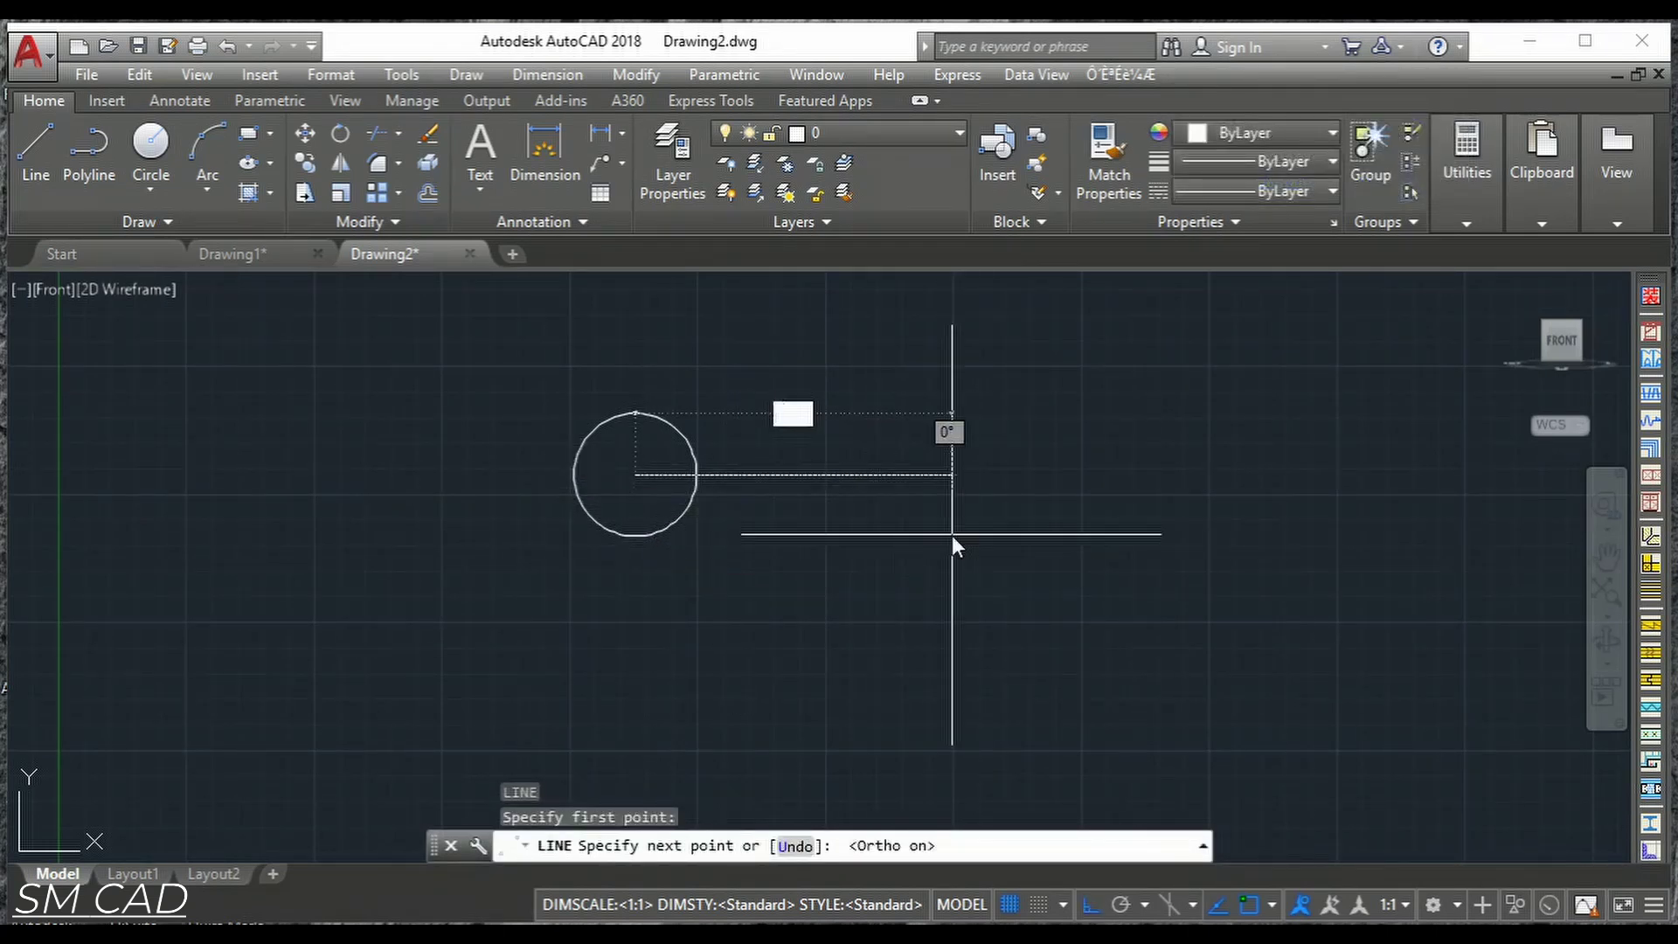
type("450")
key("Return")
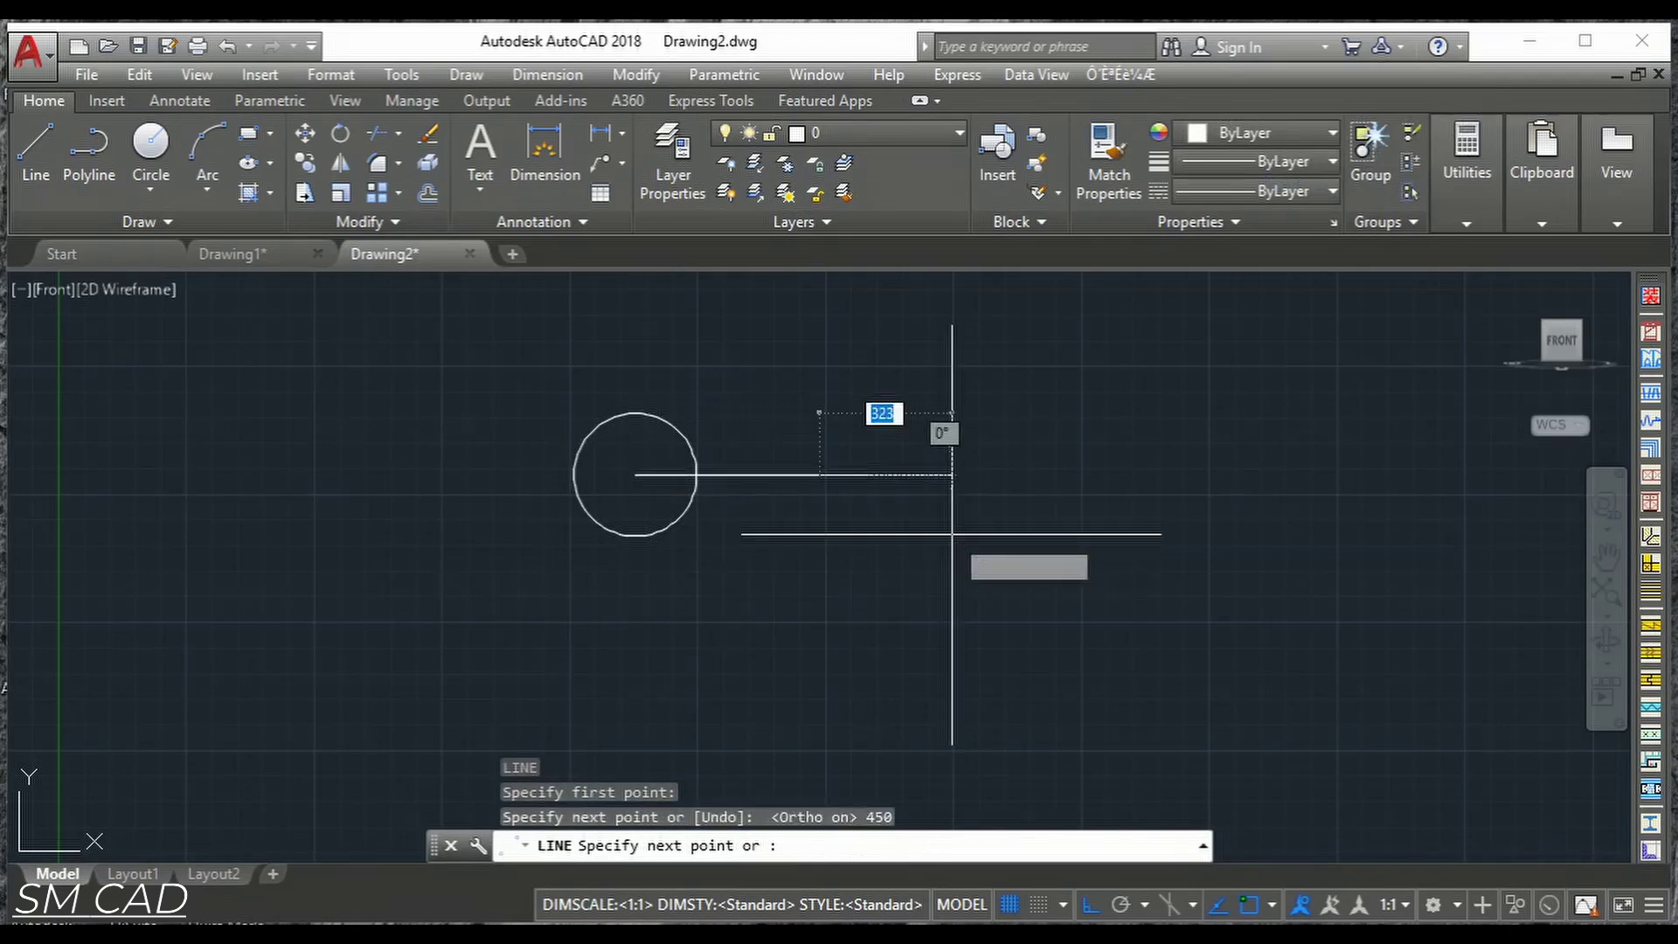
key("Escape")
Draw a radius-100 circle centred on the line's far end.
type("c")
key("Return")
scroll(795, 487, "up", 6)
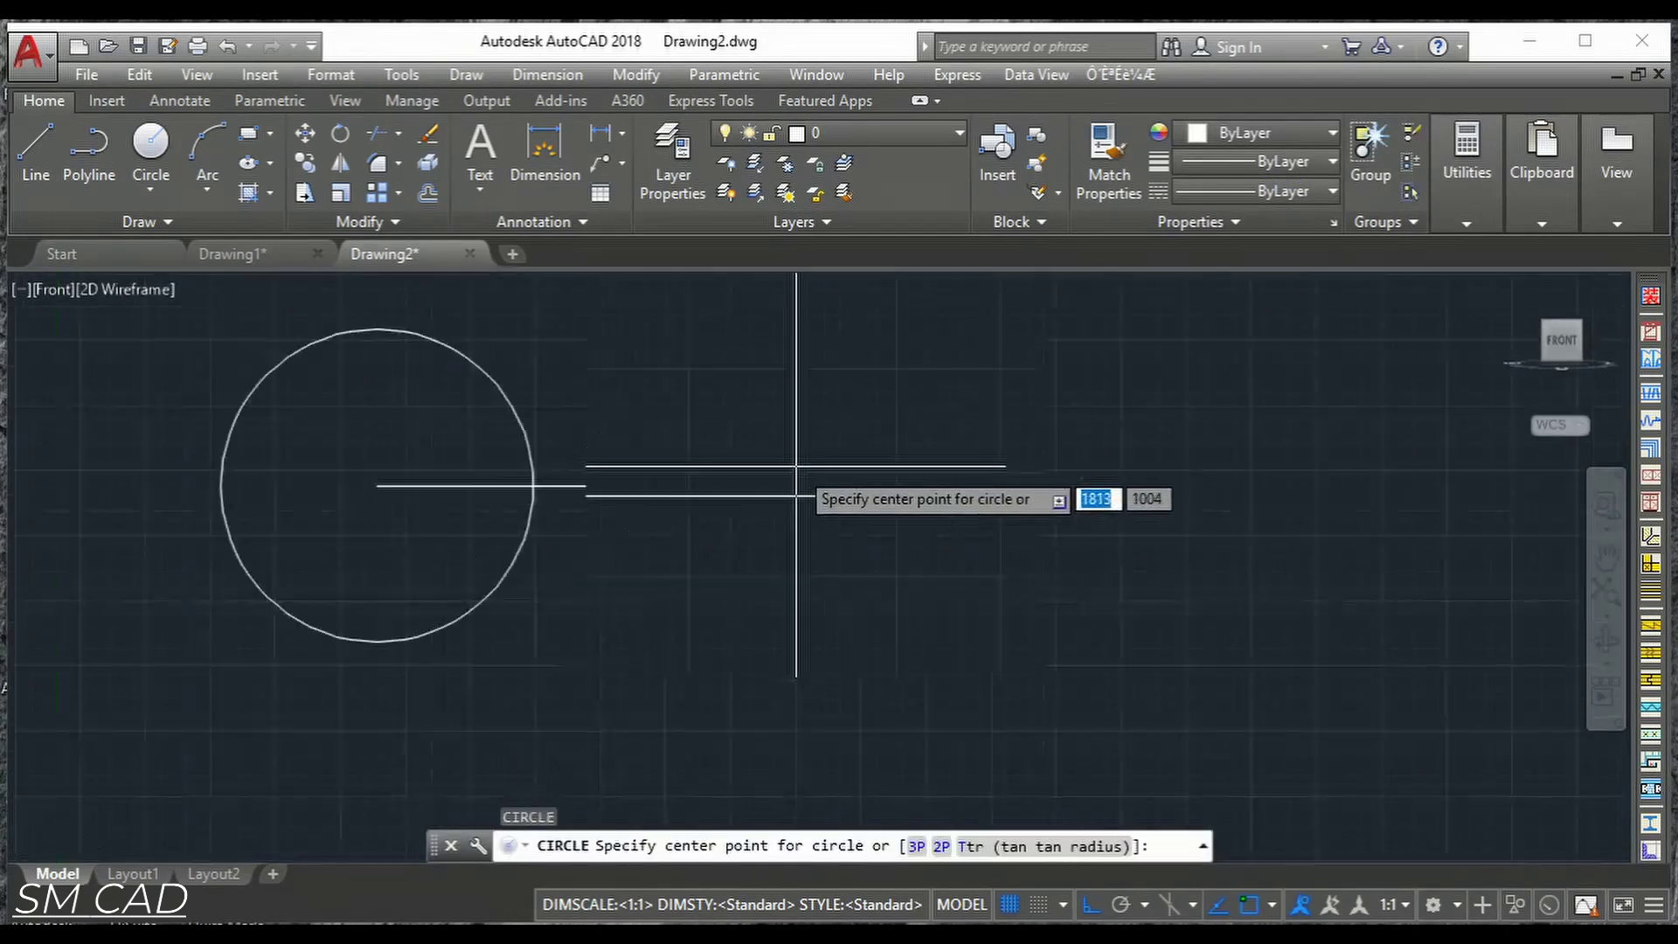
left_click(871, 495)
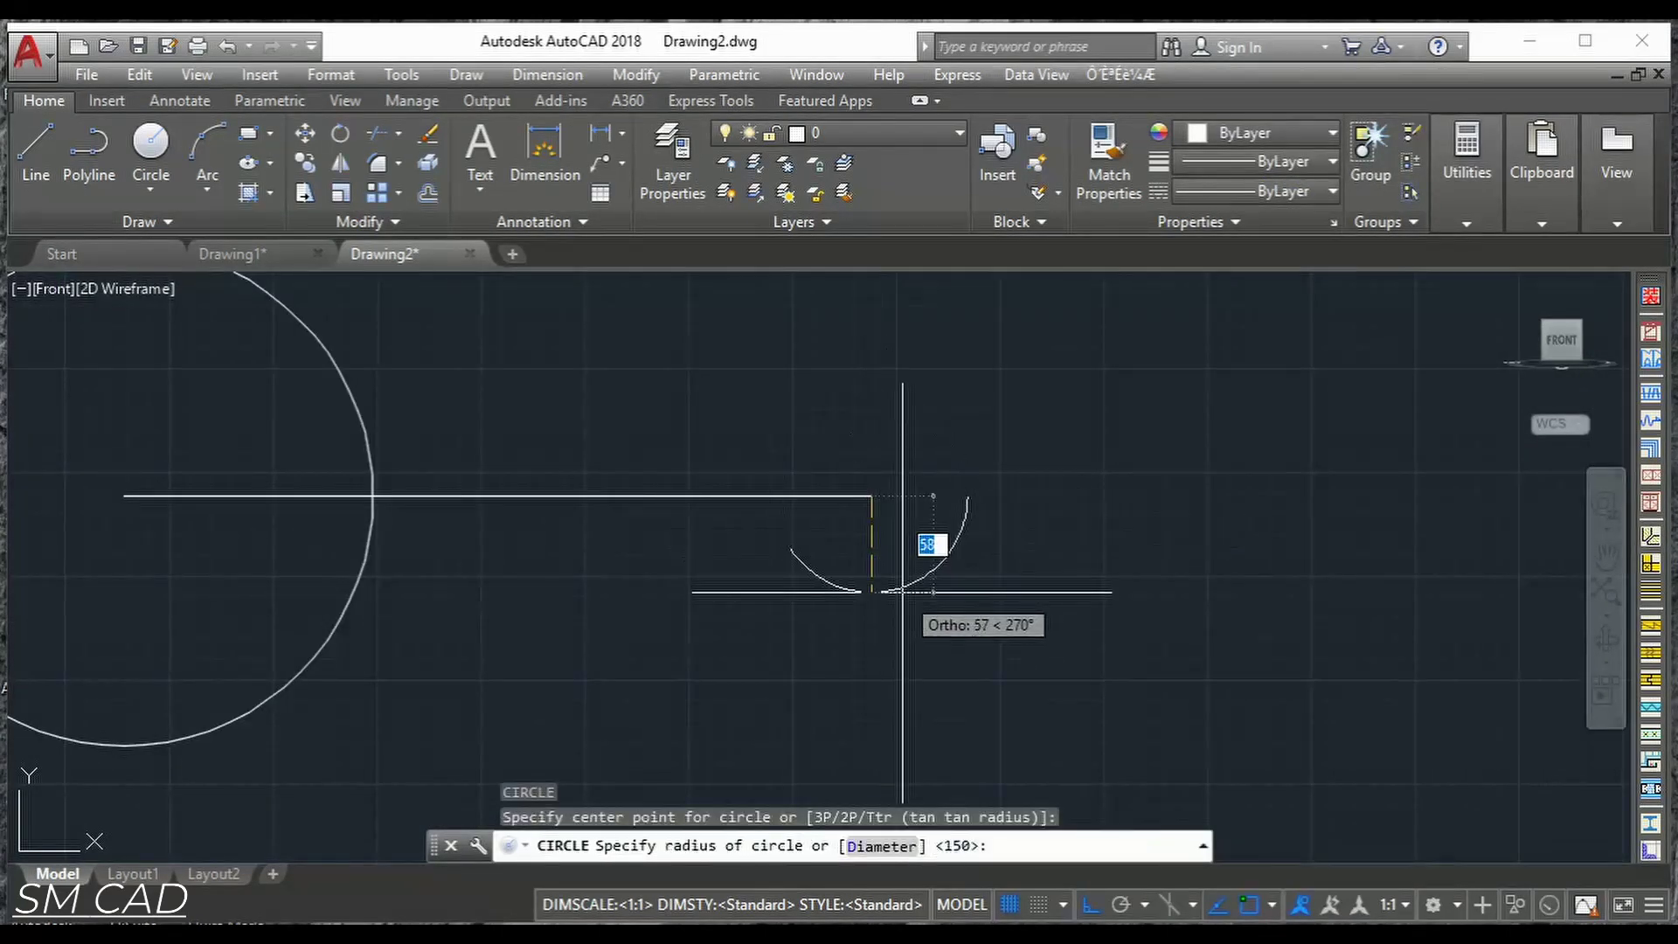
type("100")
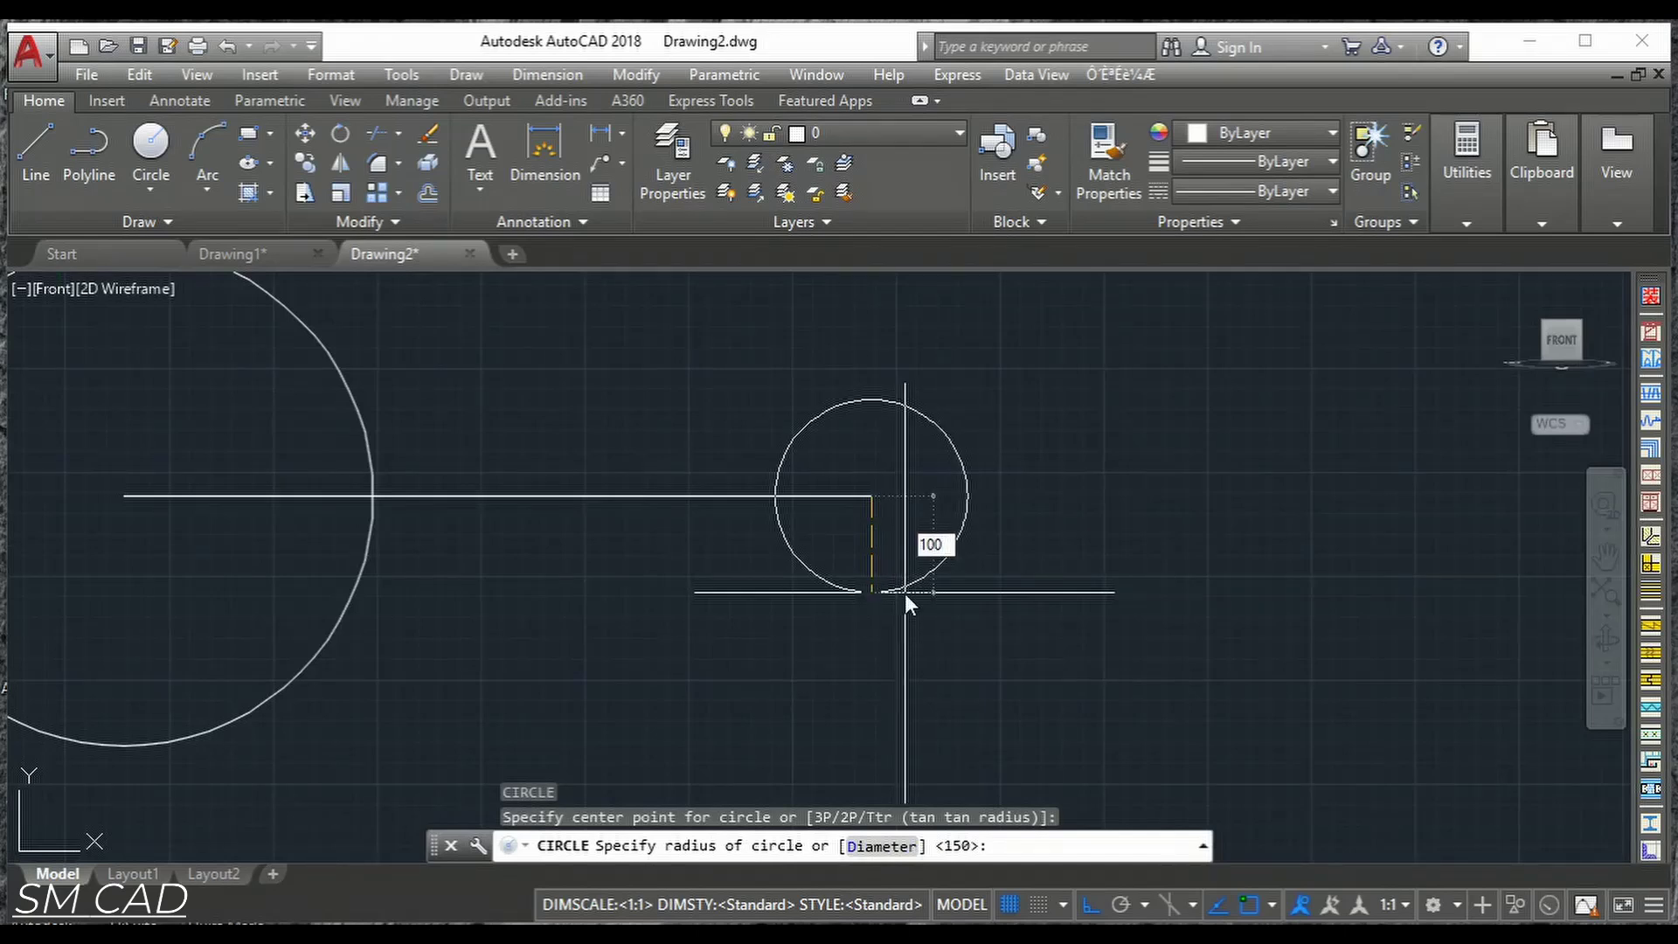
key("Return")
Draw a line tangent to the tops of the large and small circles.
key("Escape")
key("Escape")
scroll(821, 629, "down", 6)
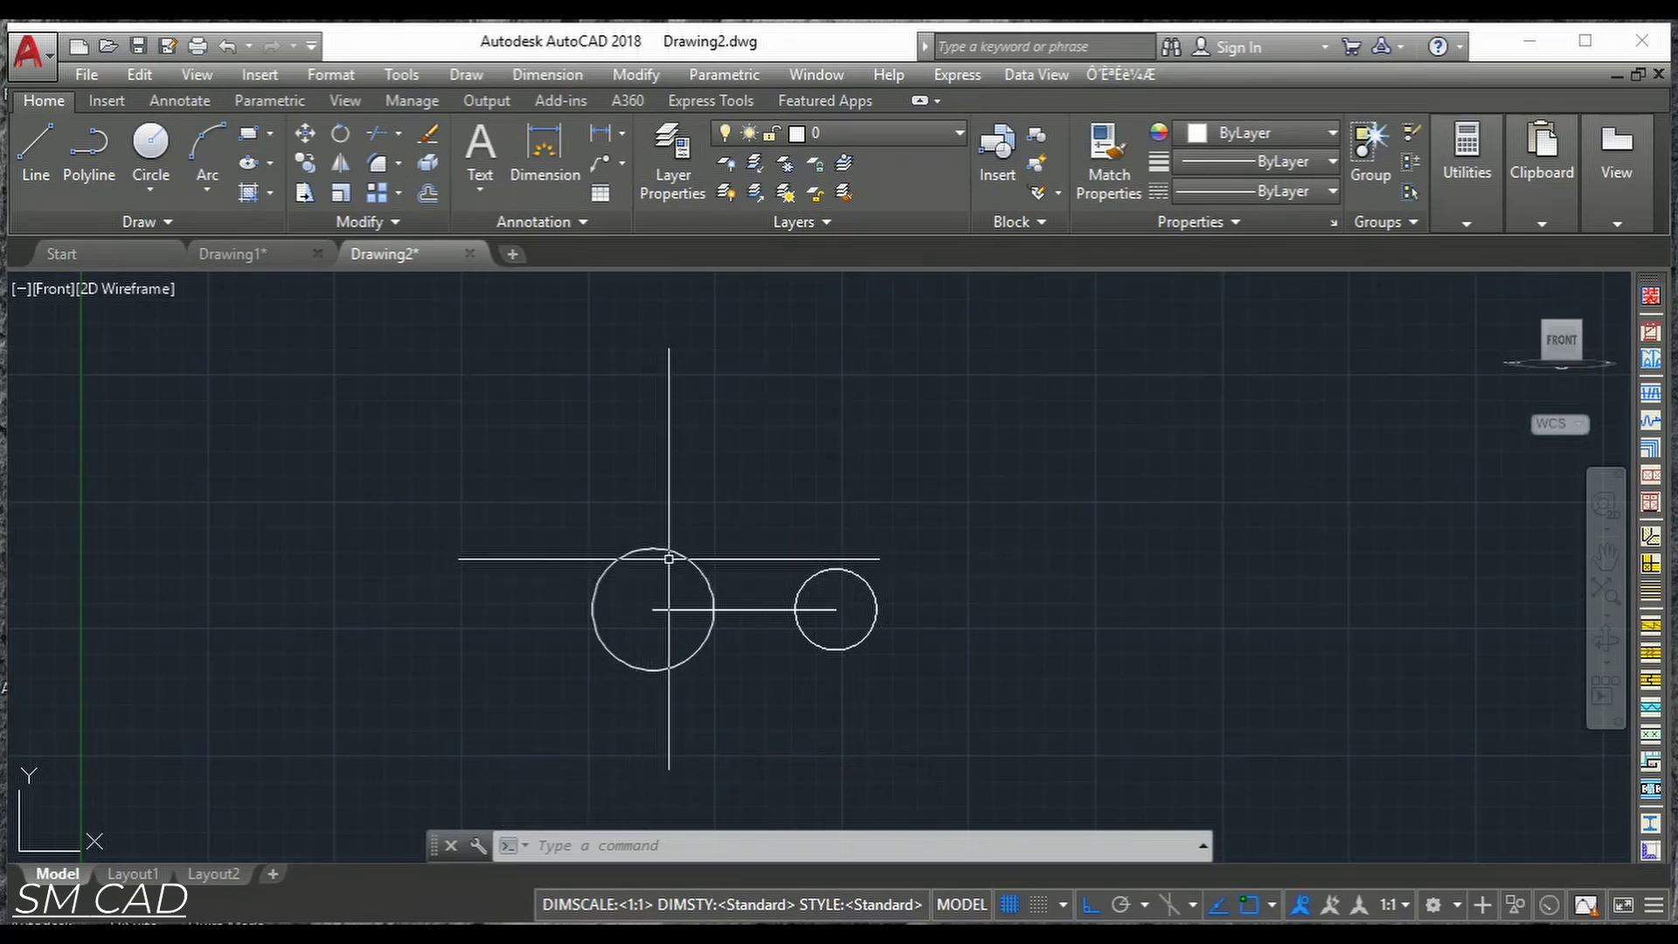
scroll(671, 556, "up", 4)
key("Return")
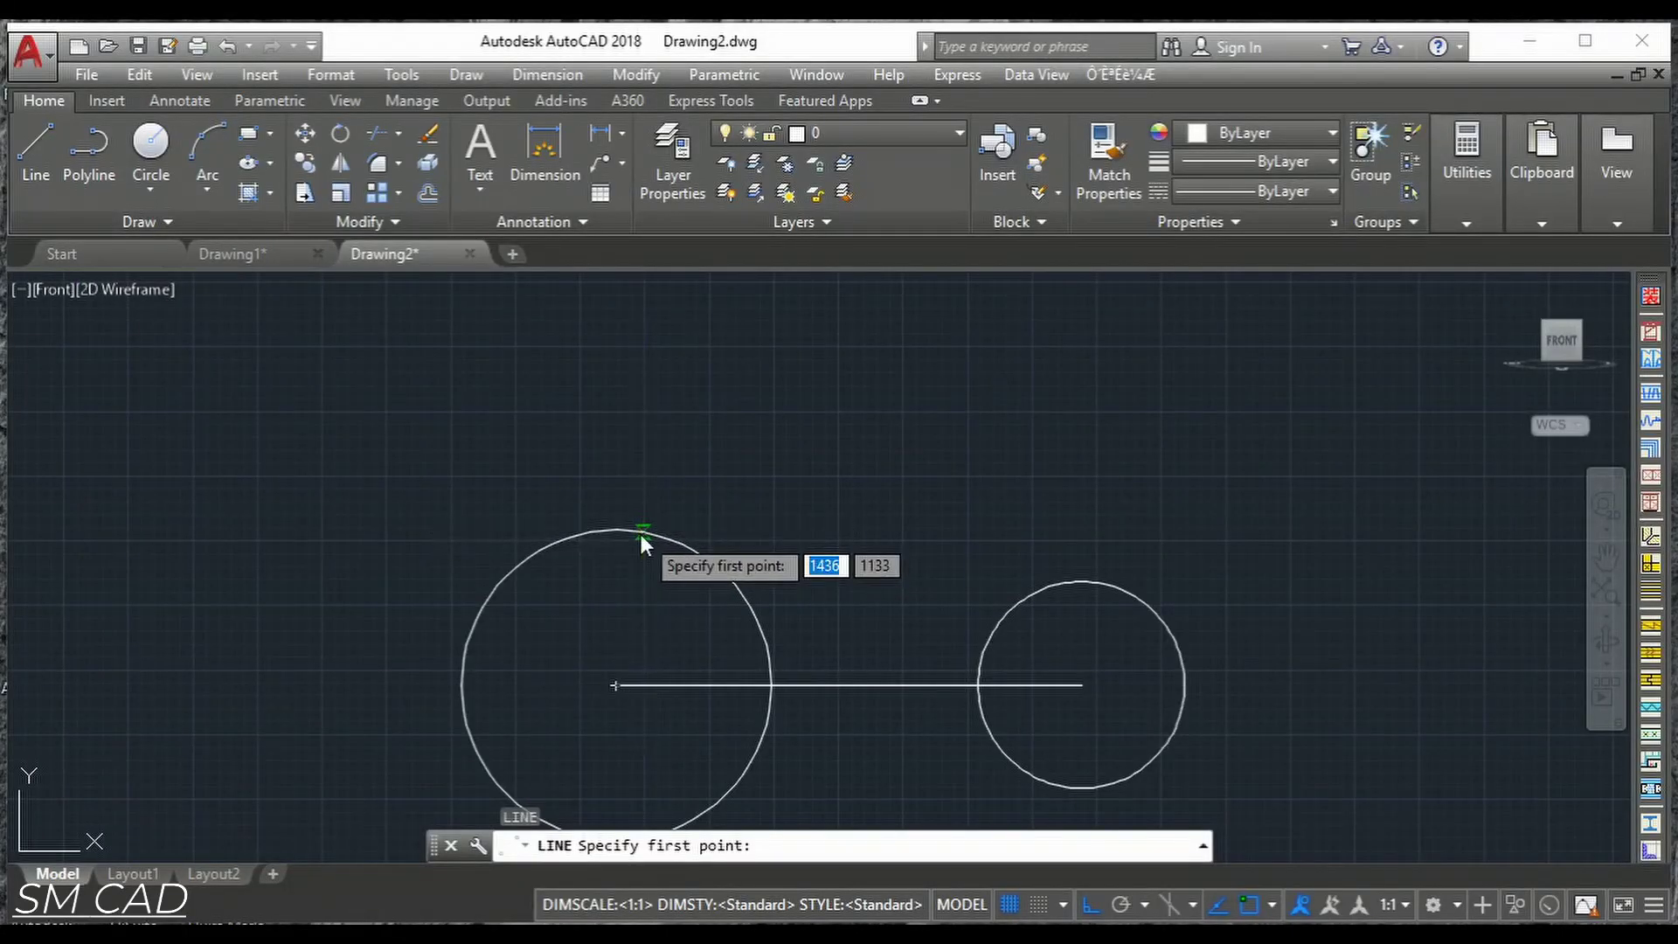
right_click(642, 544, "shift")
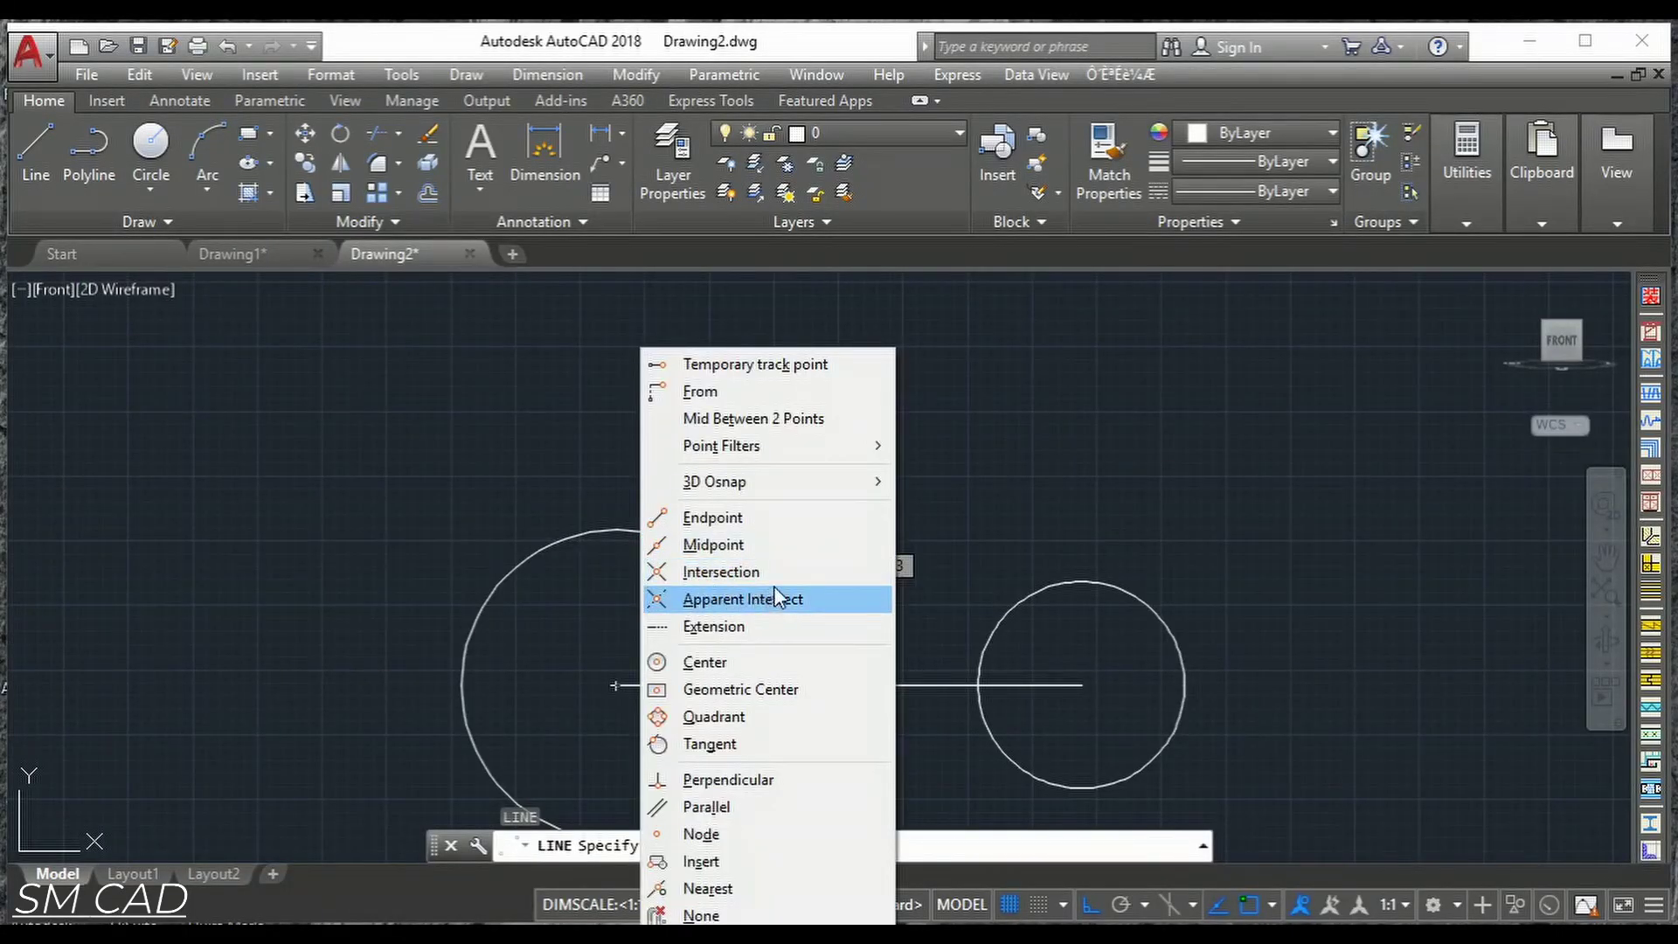
left_click(747, 744)
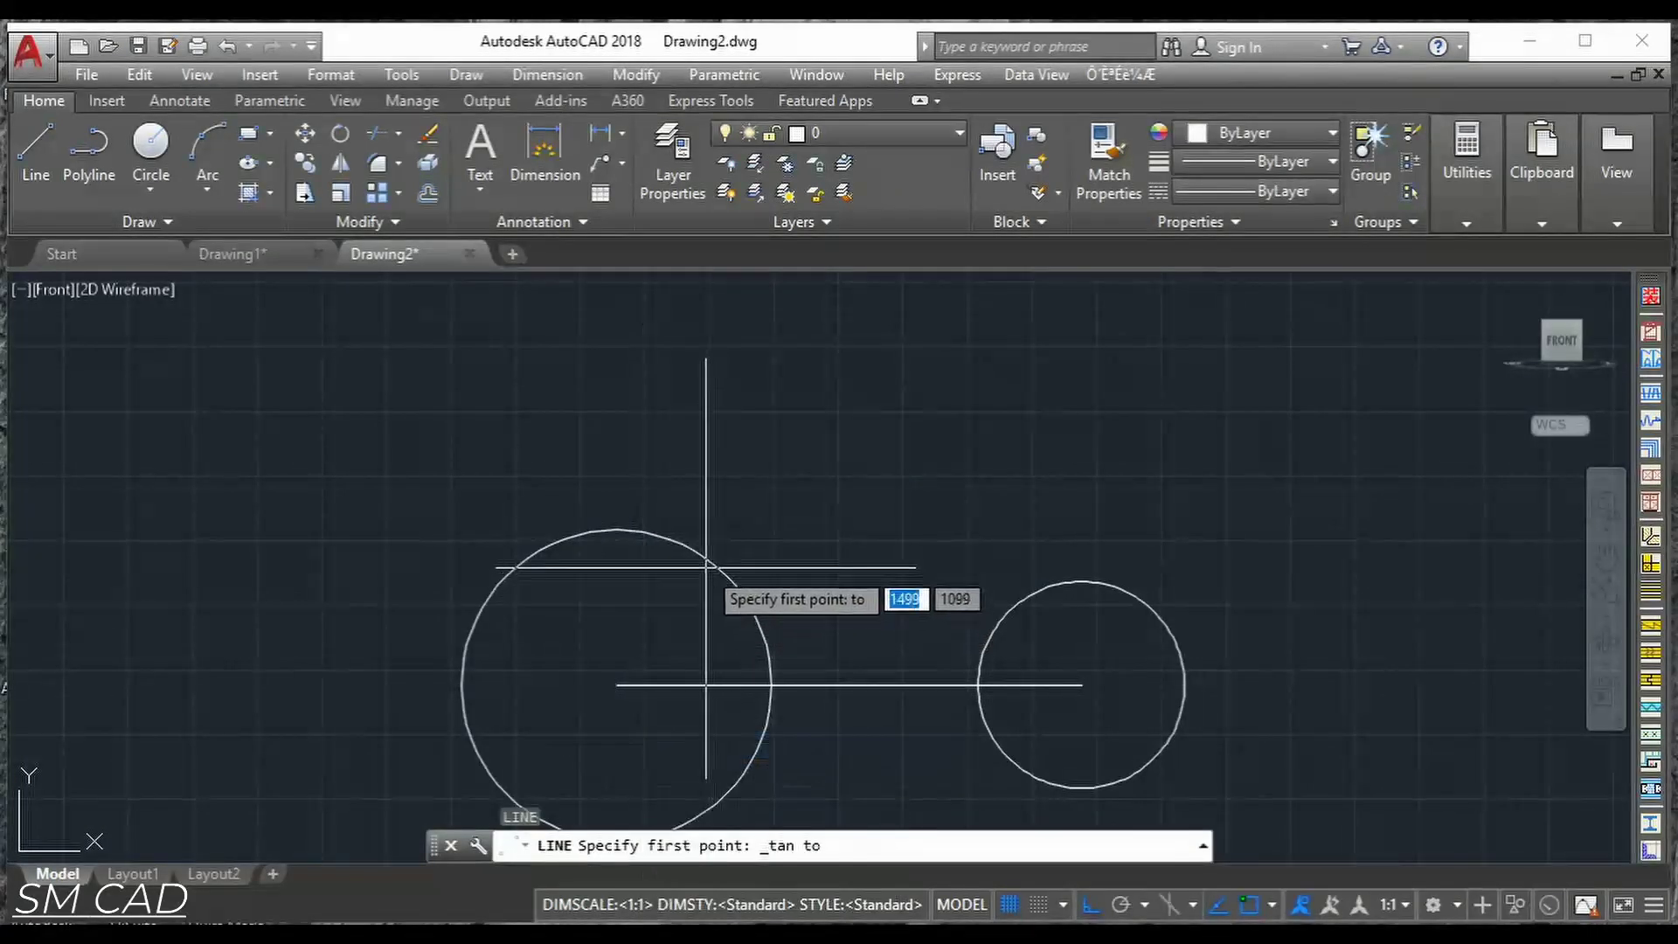
left_click(638, 529)
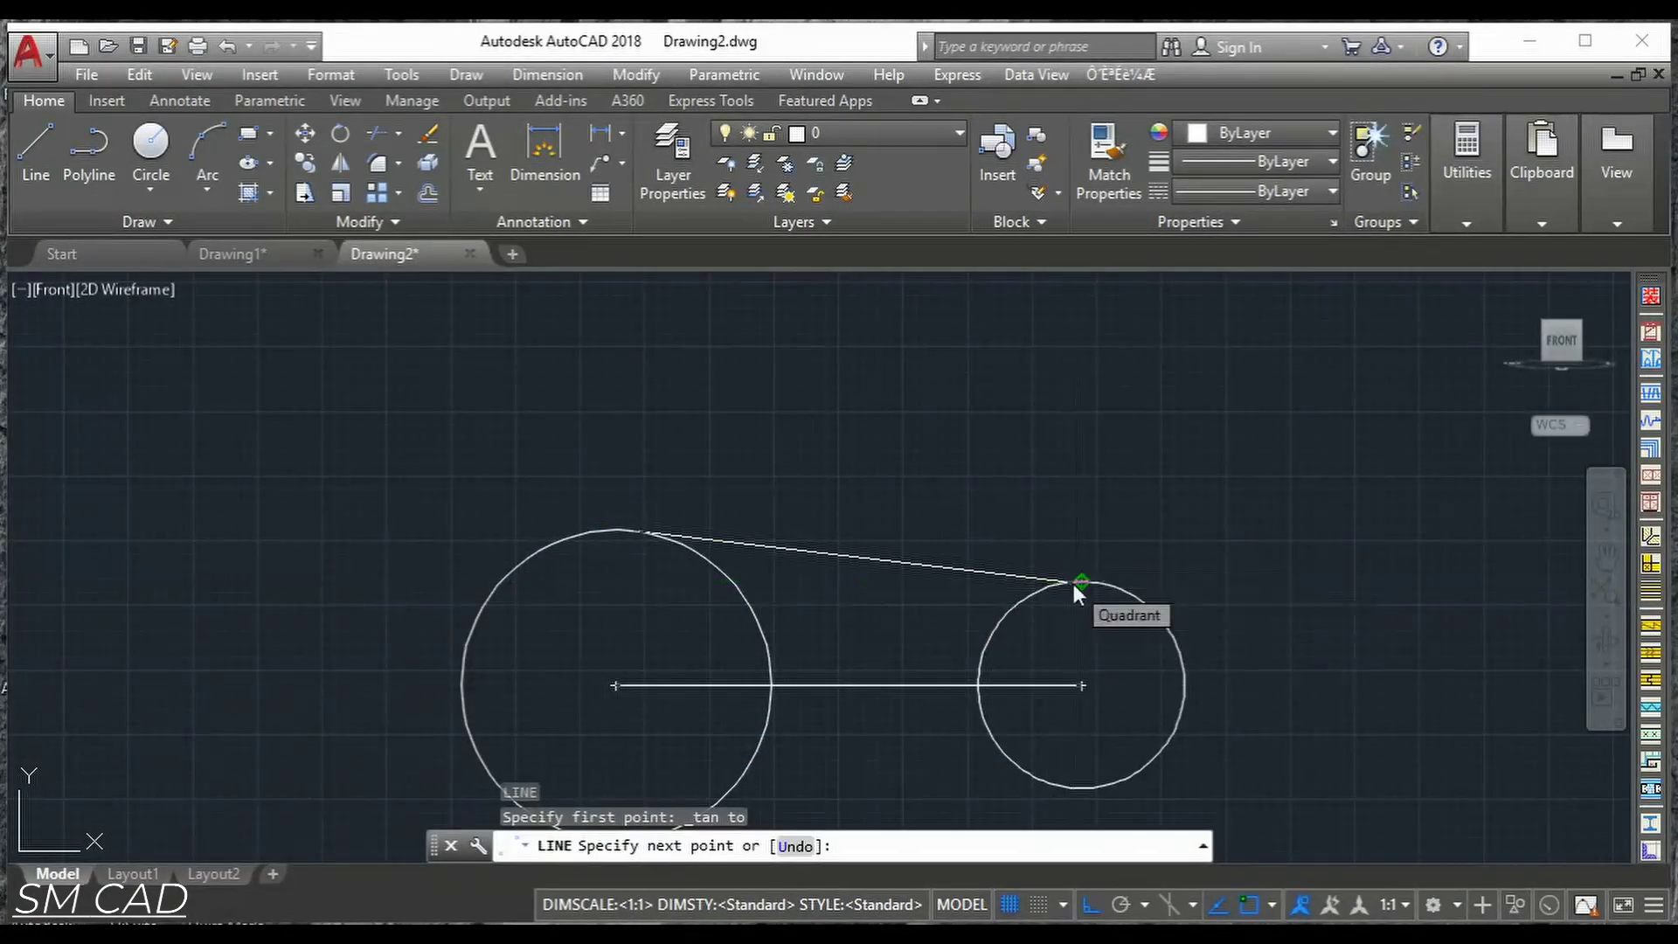
right_click(1078, 593, "shift")
left_click(1180, 743)
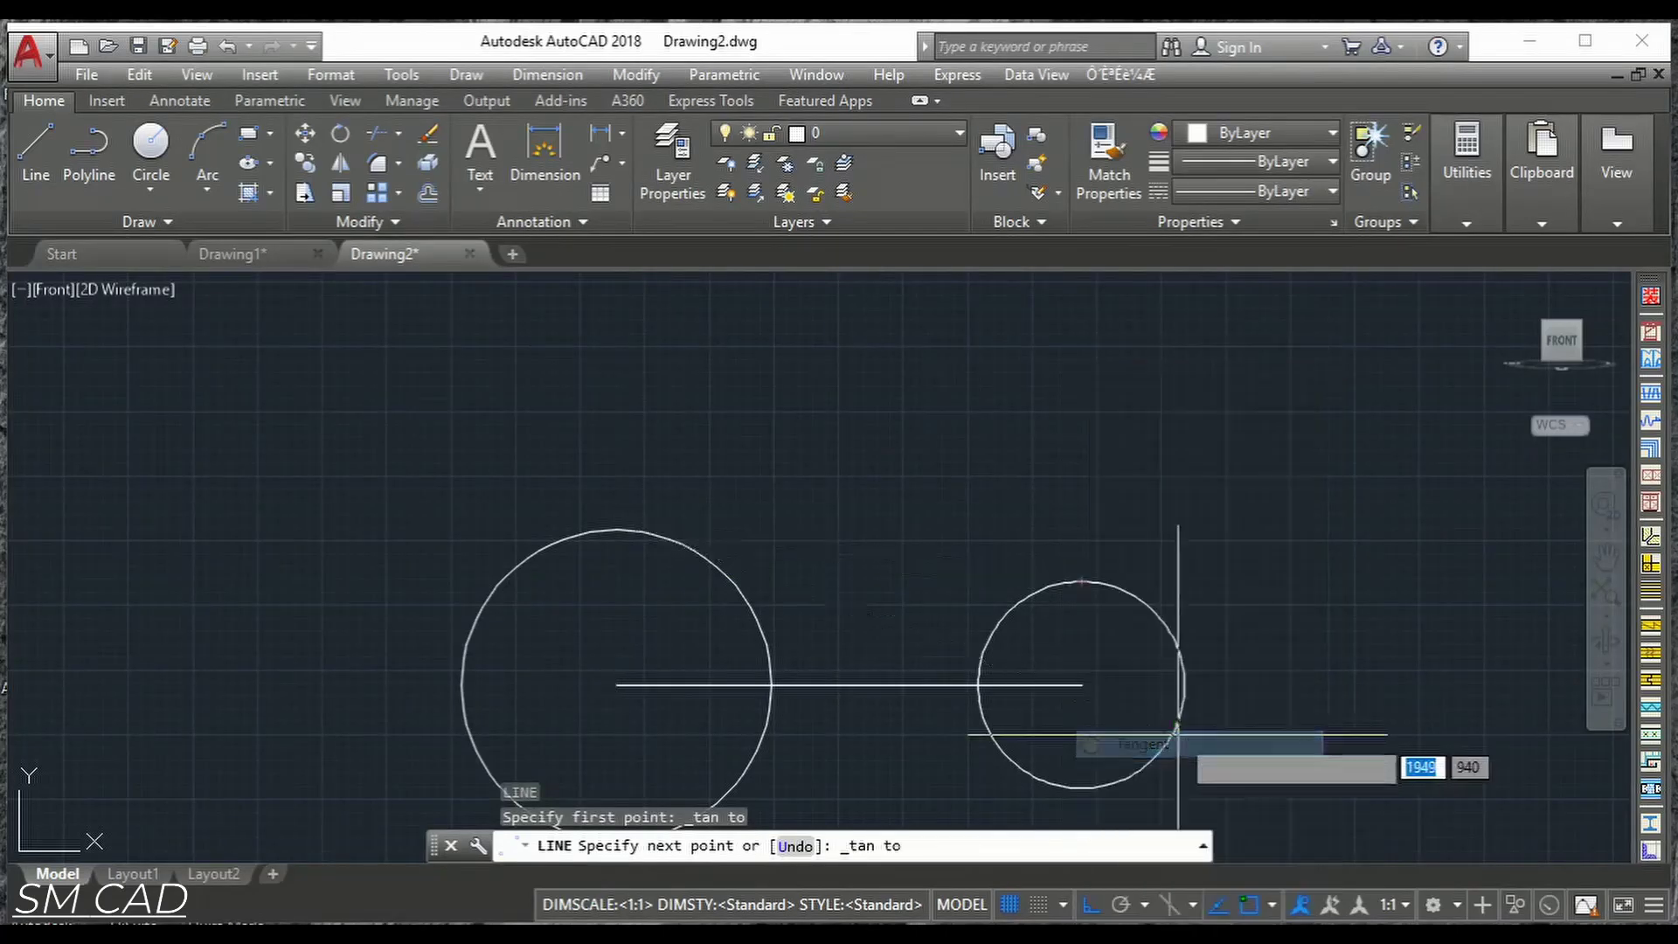
left_click(1091, 581)
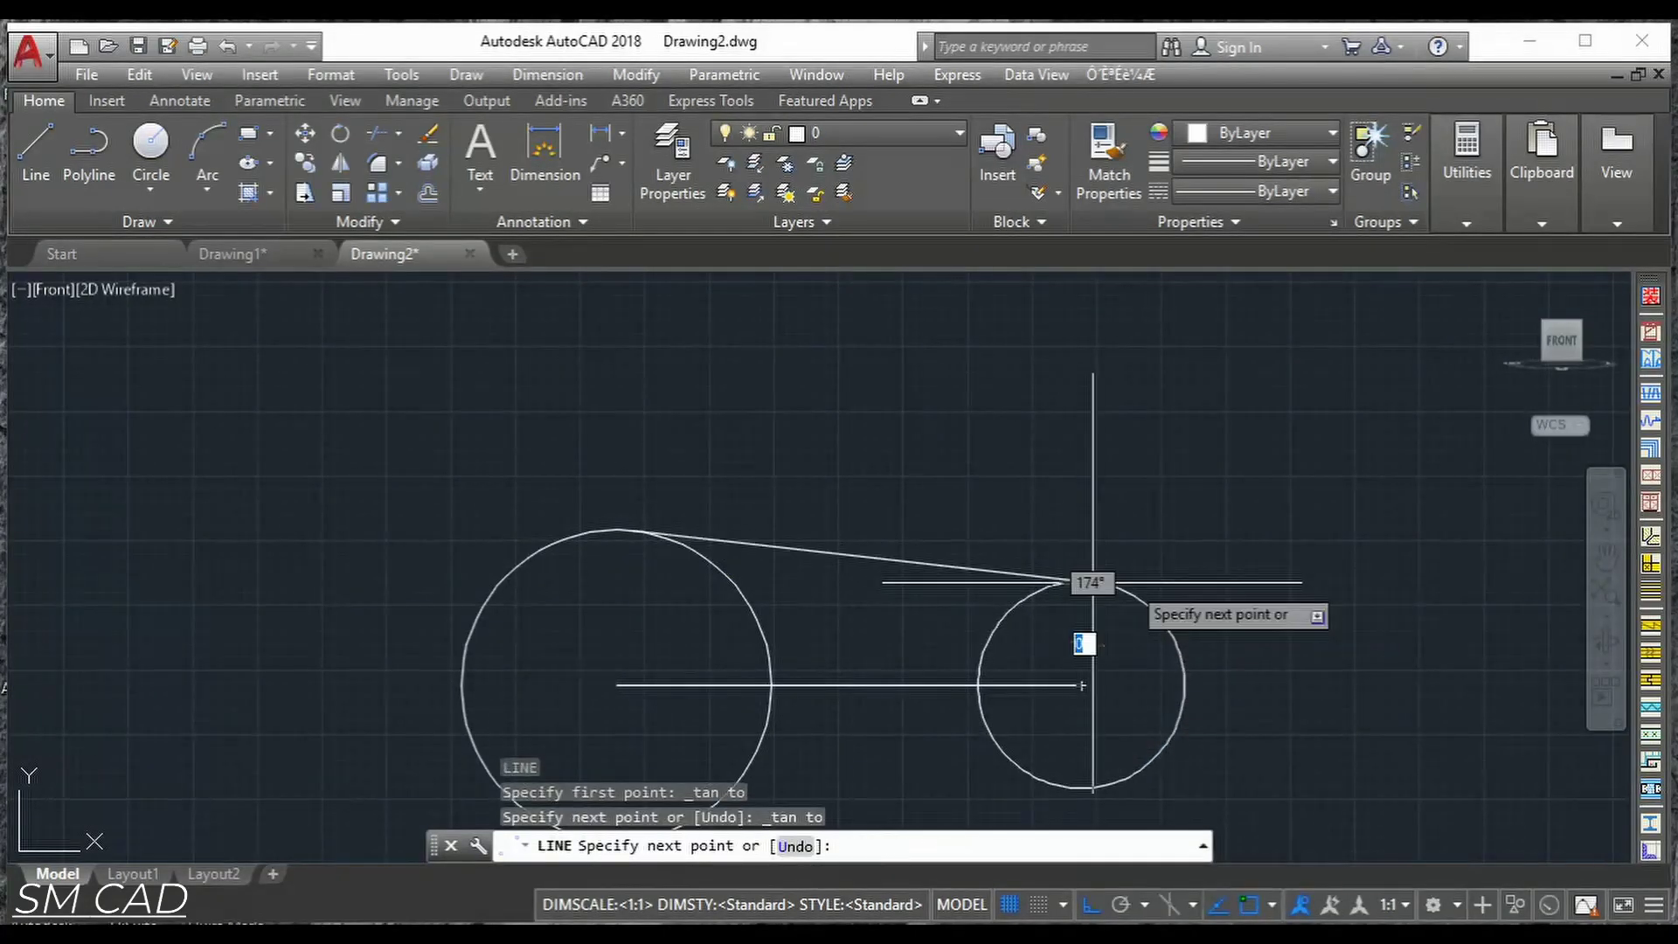
key("Return")
scroll(1059, 786, "up", 2)
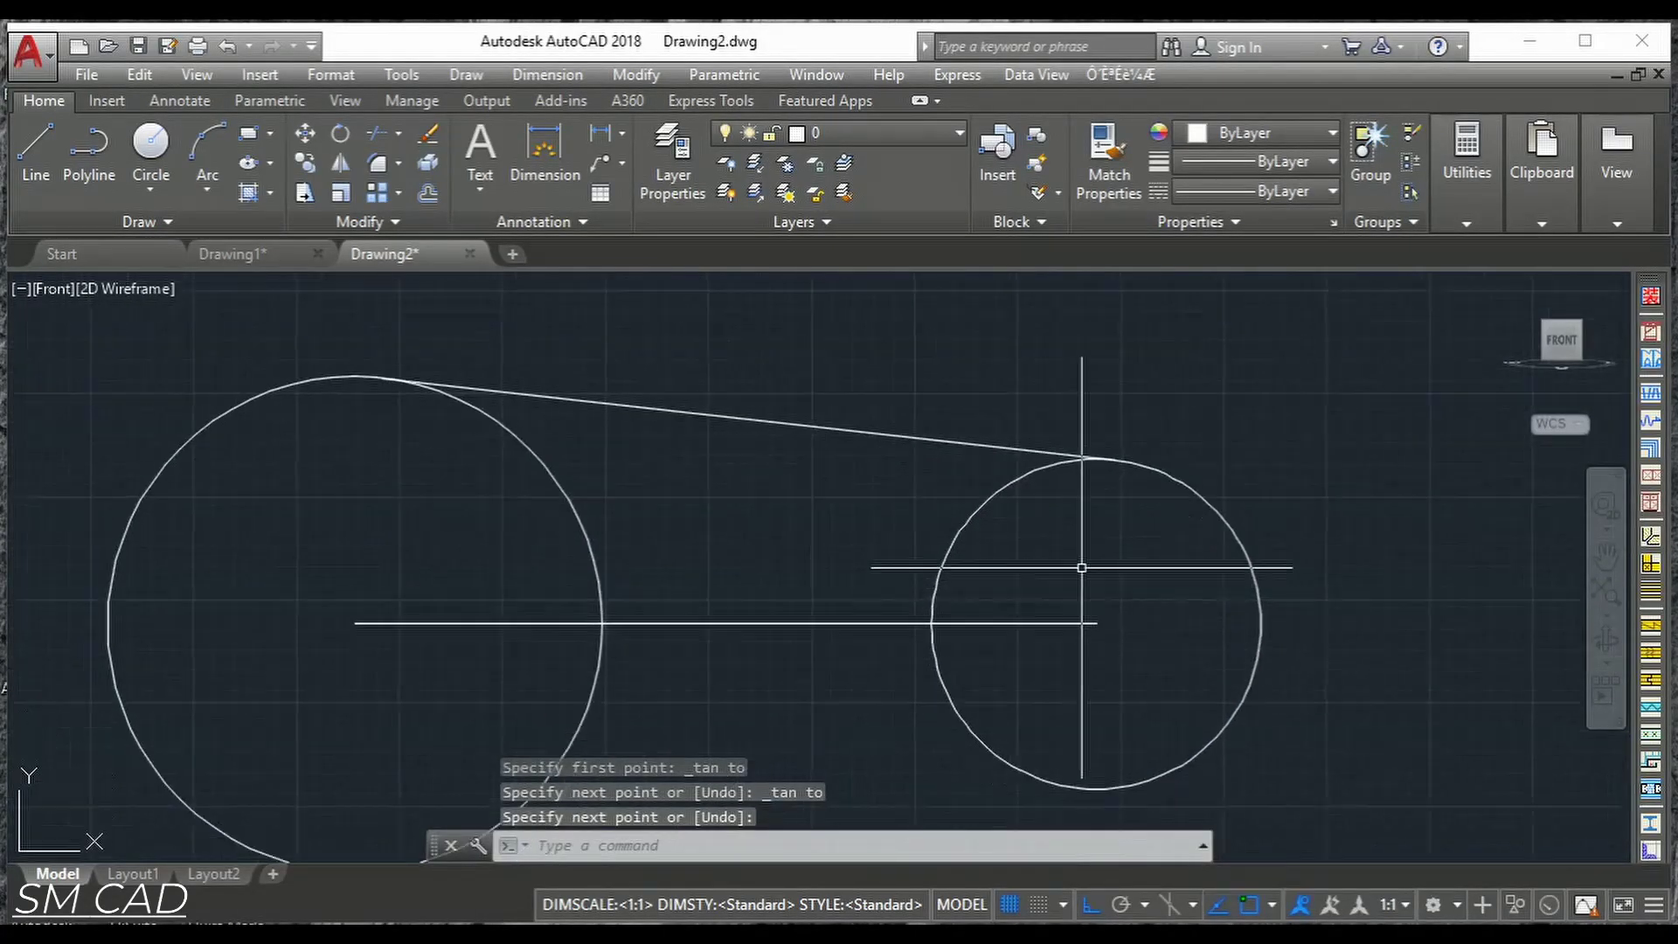
middle_click_drag(1109, 627, 1134, 496)
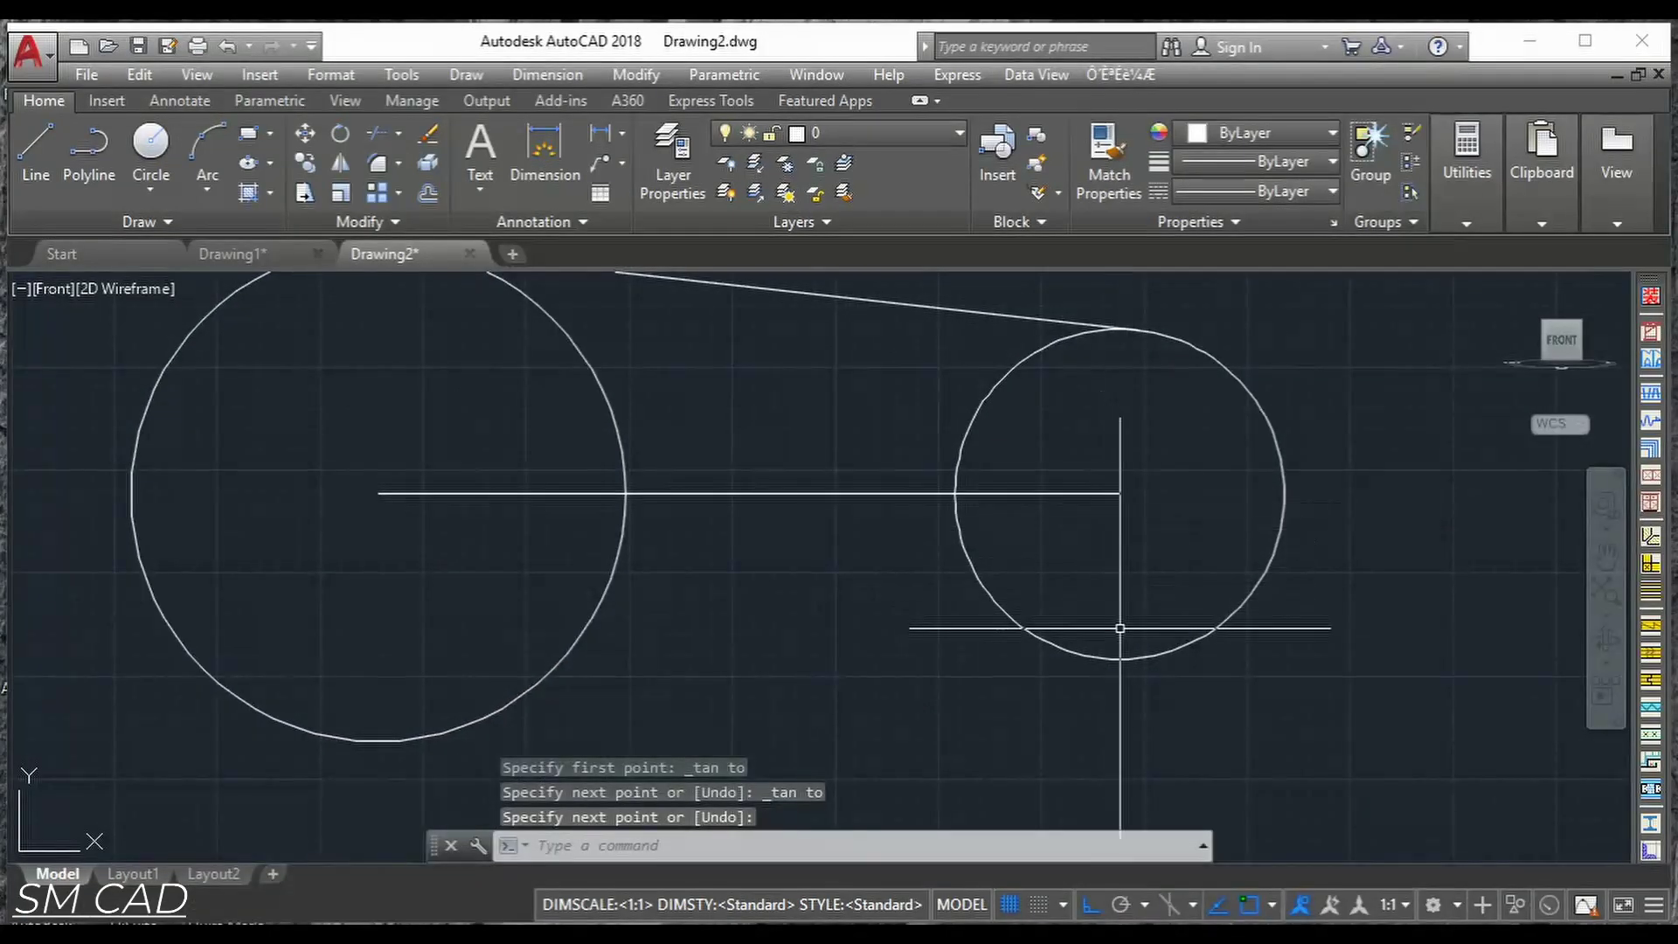
Draw a second line tangent to the bottoms of the small and large circles.
key("Return")
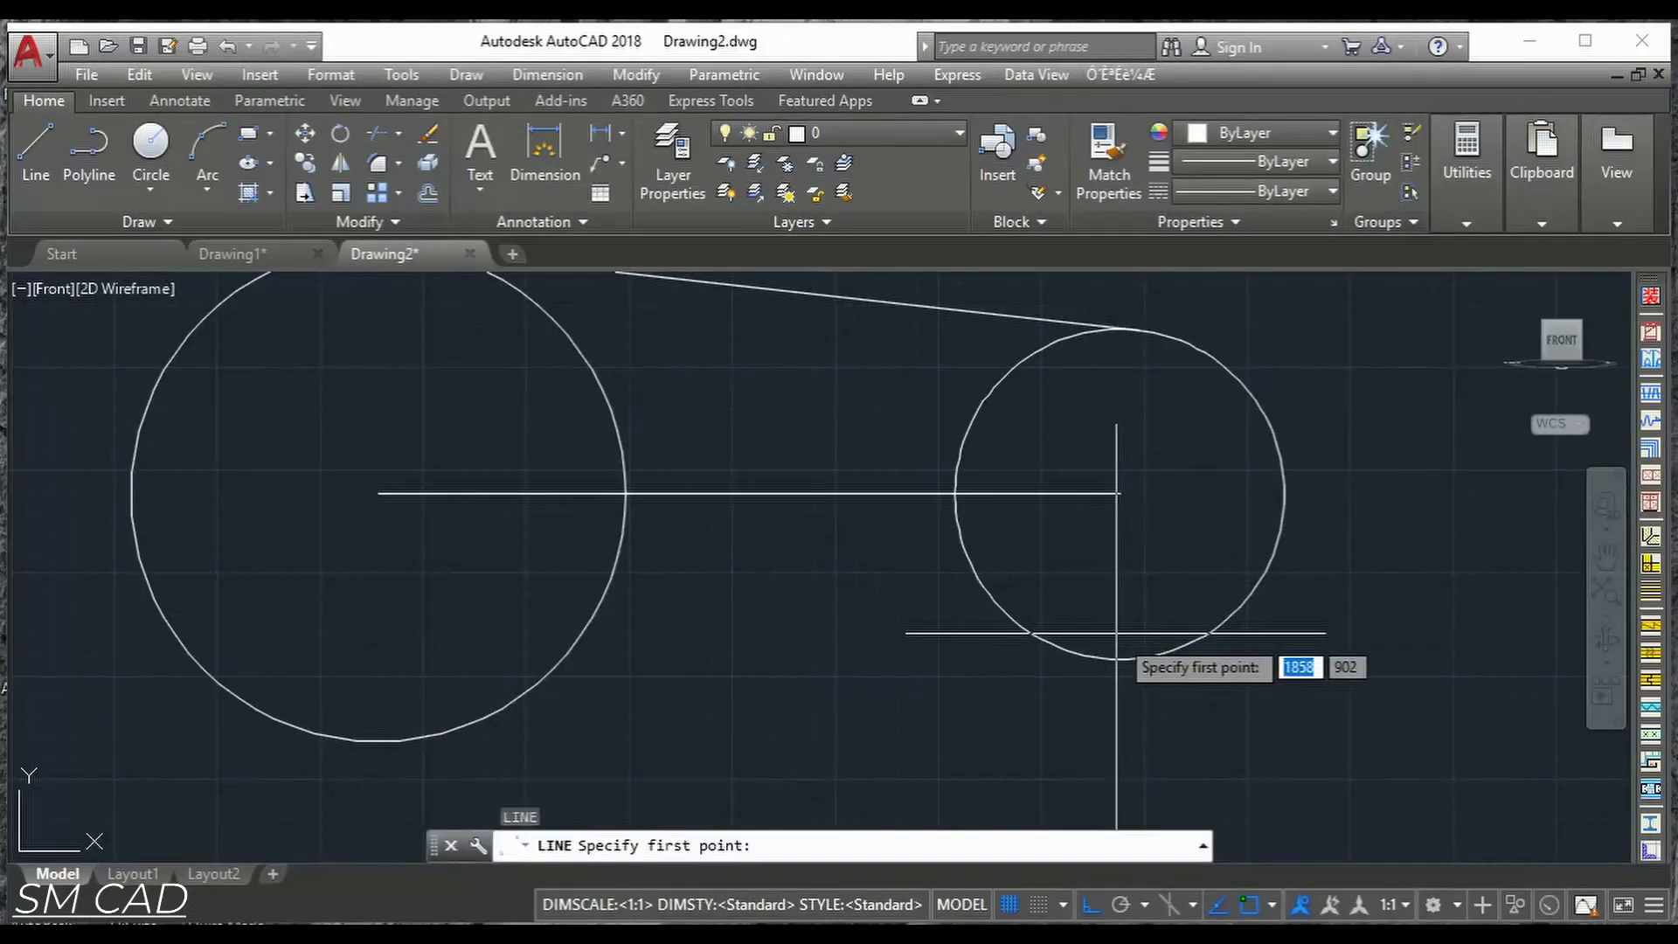
right_click(1103, 680, "shift")
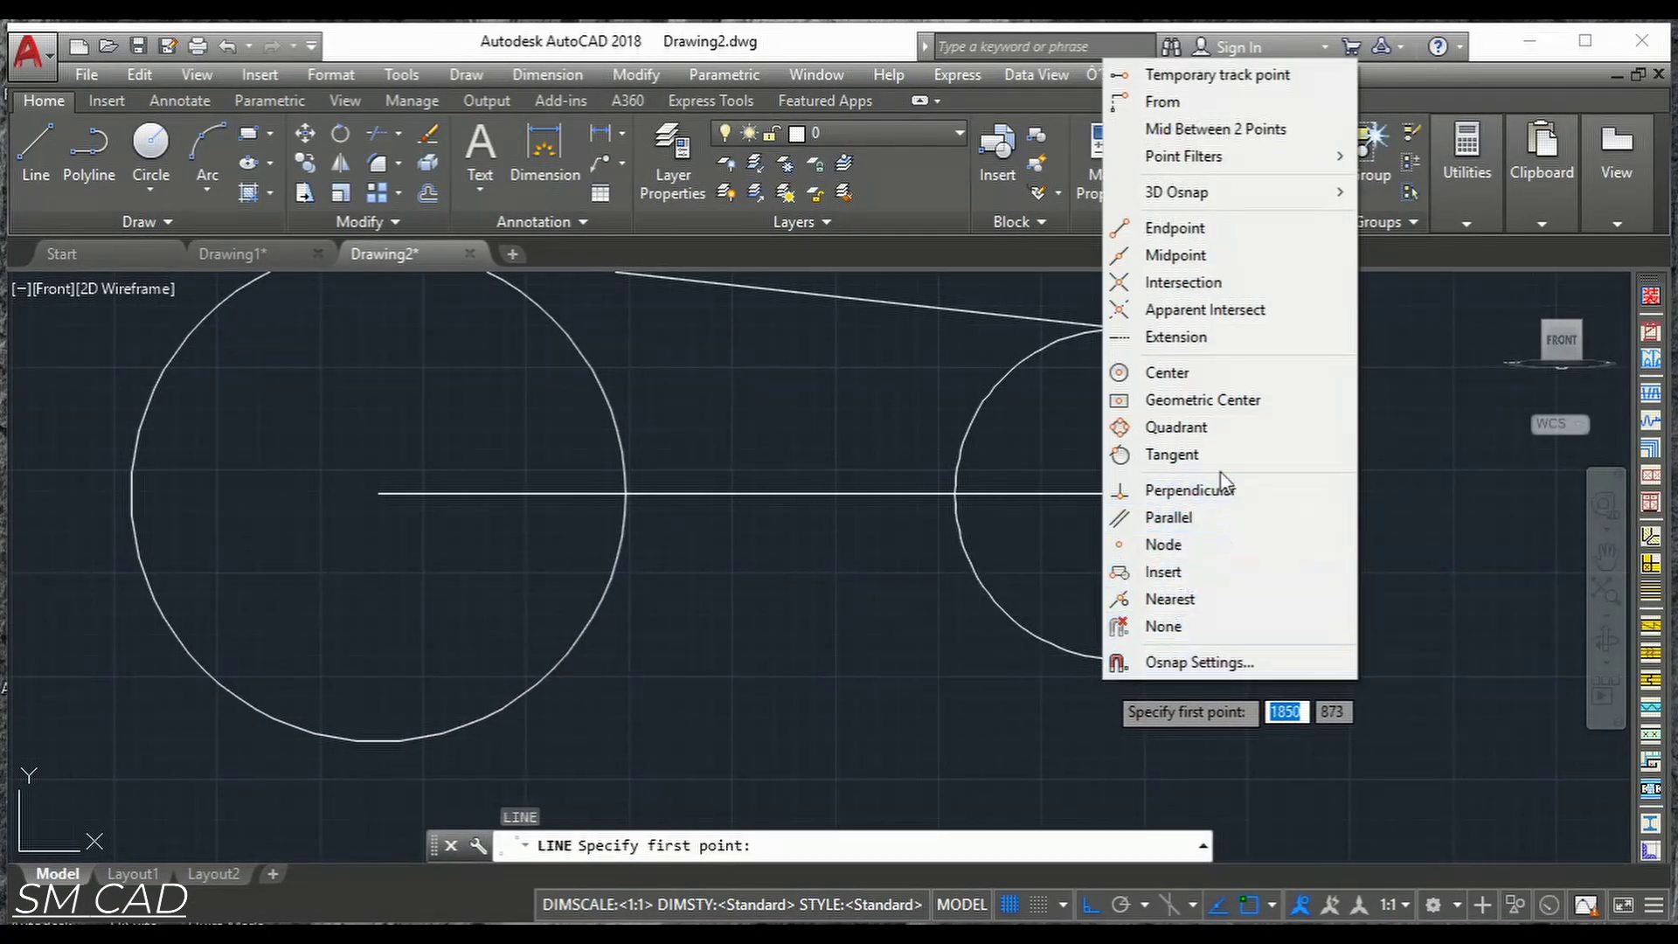
left_click(1197, 454)
left_click(1111, 656)
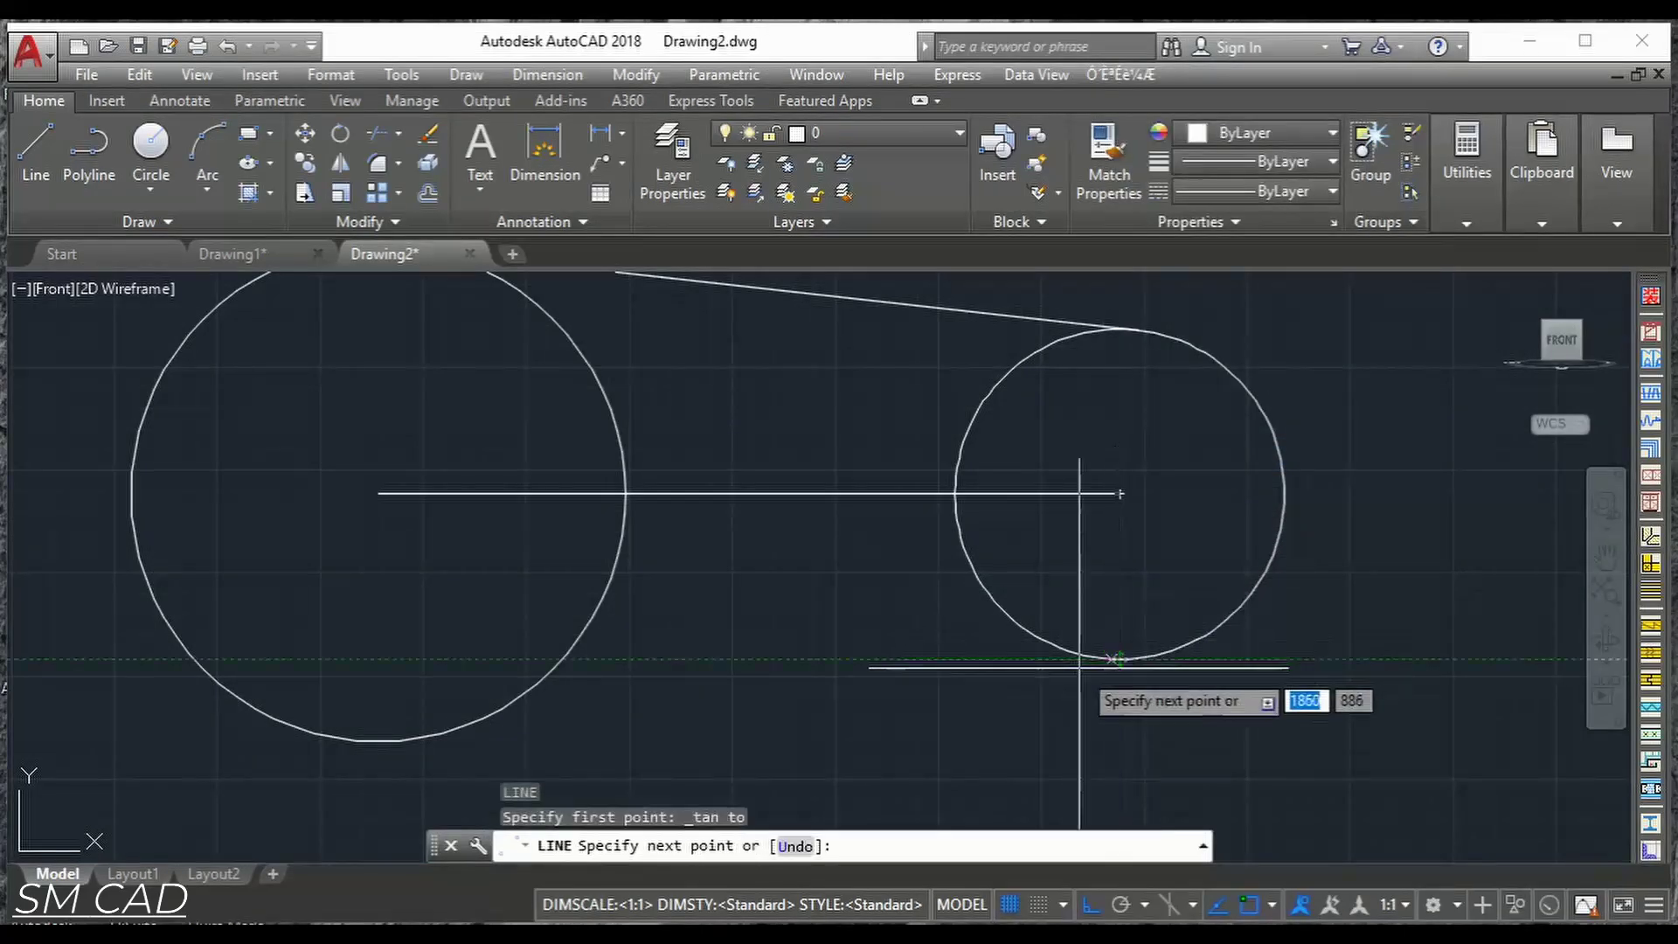
right_click(377, 743, "shift")
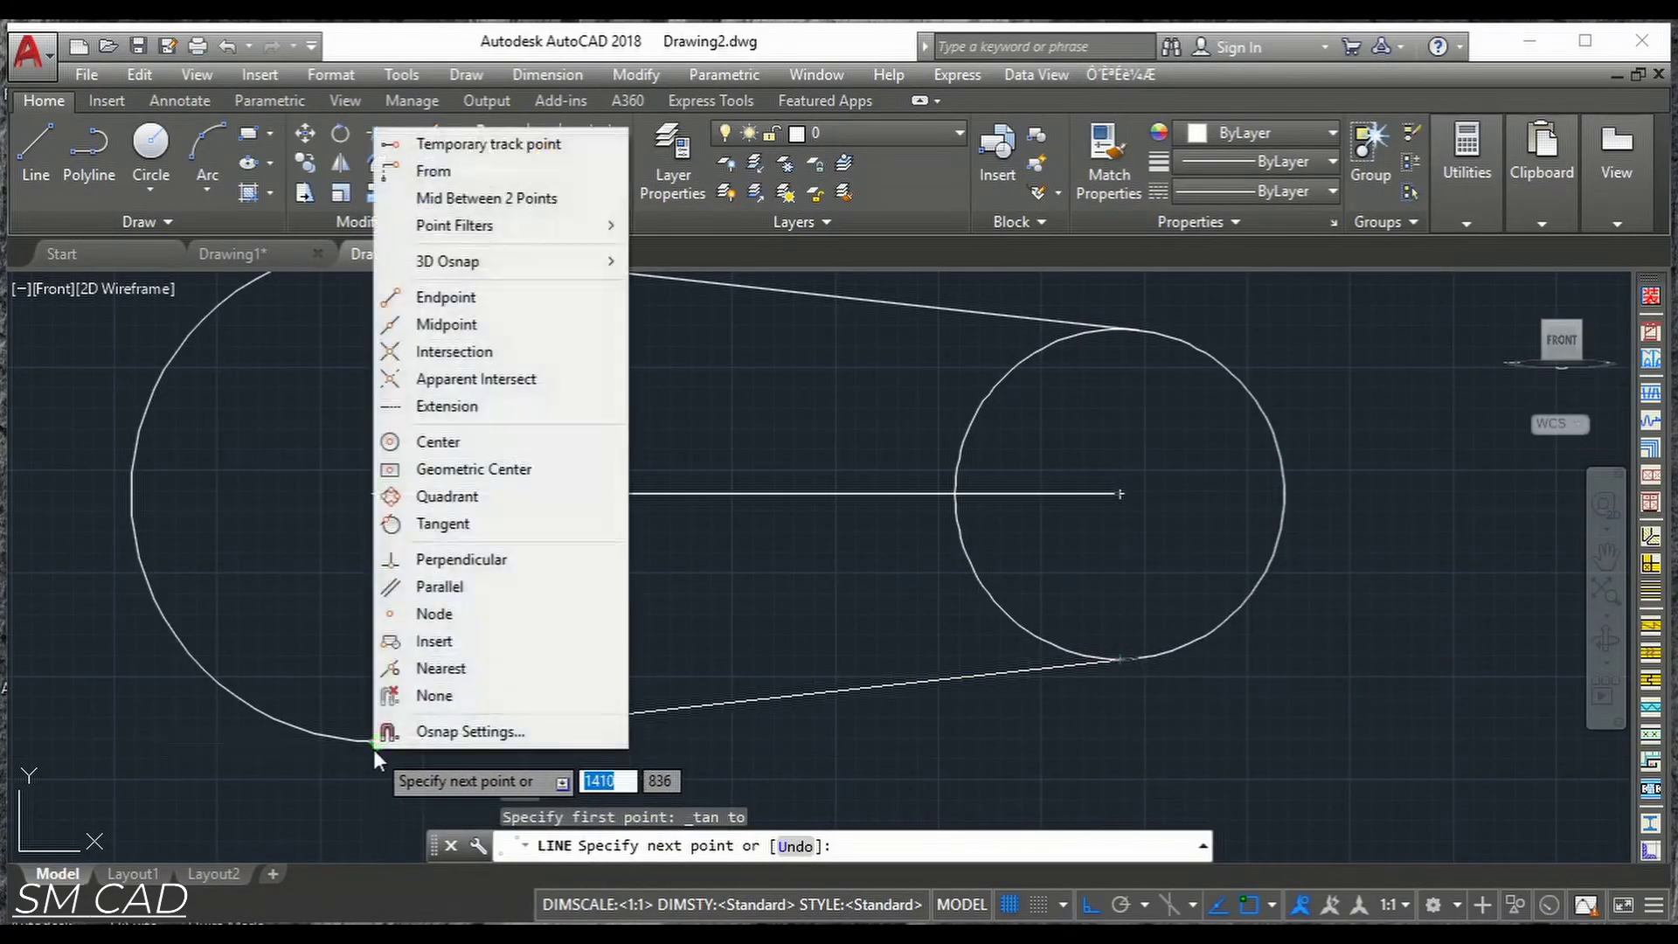
left_click(446, 523)
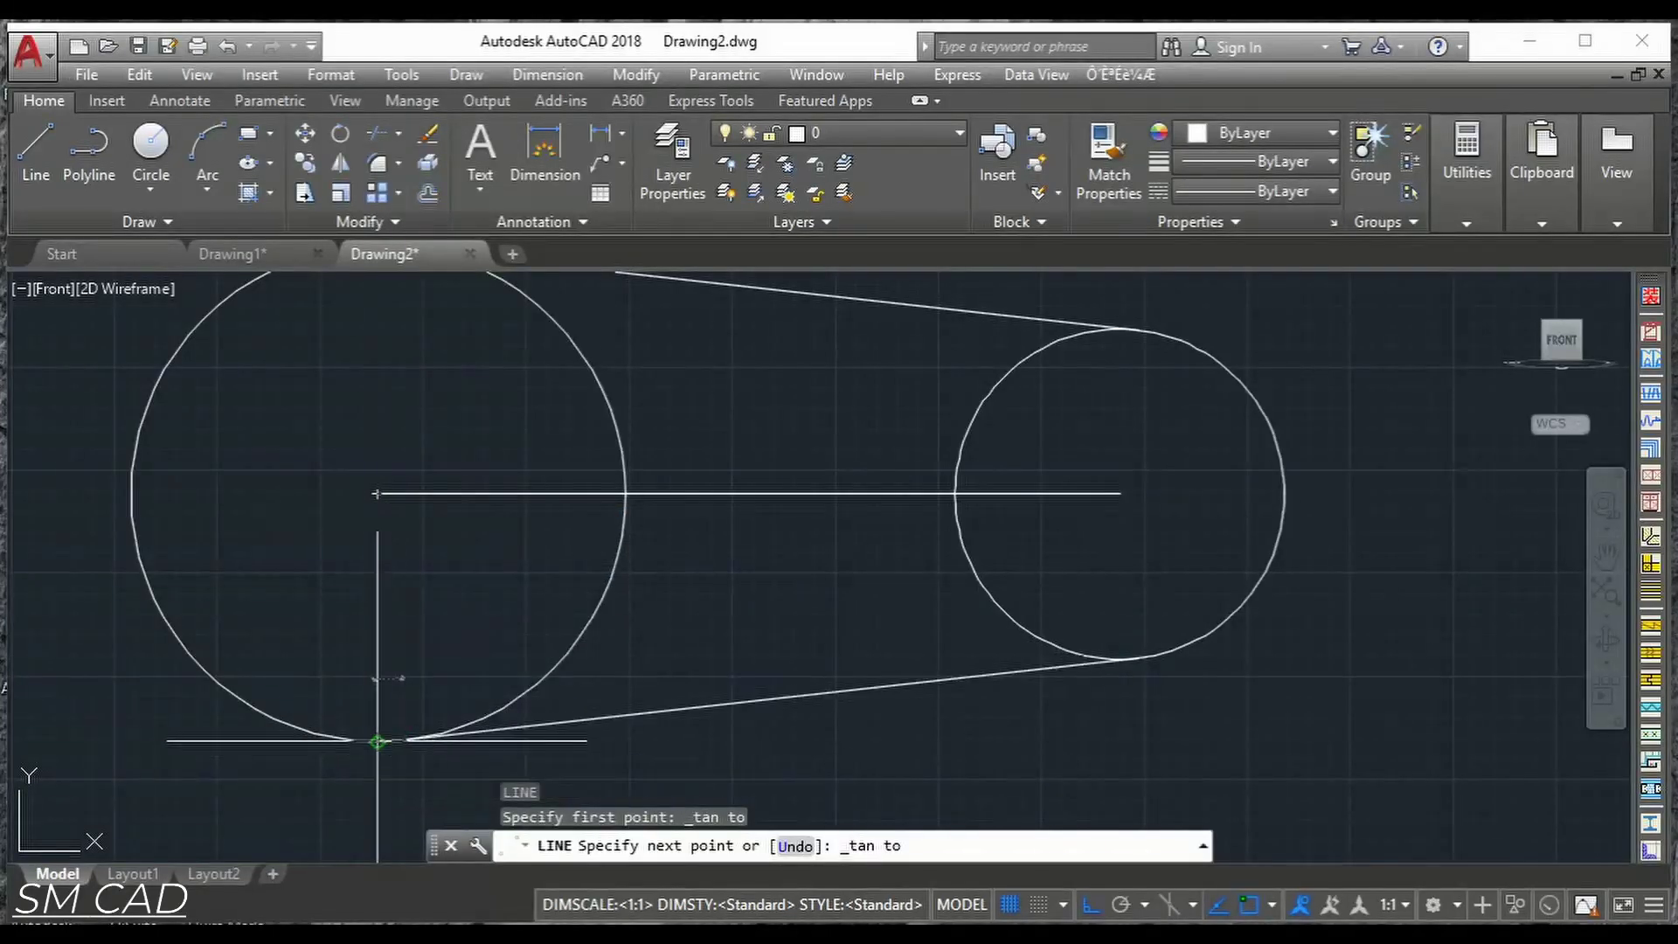
left_click(383, 740)
Trim away the centre line and the inner arcs of both circles.
key("Return")
scroll(743, 616, "down", 4)
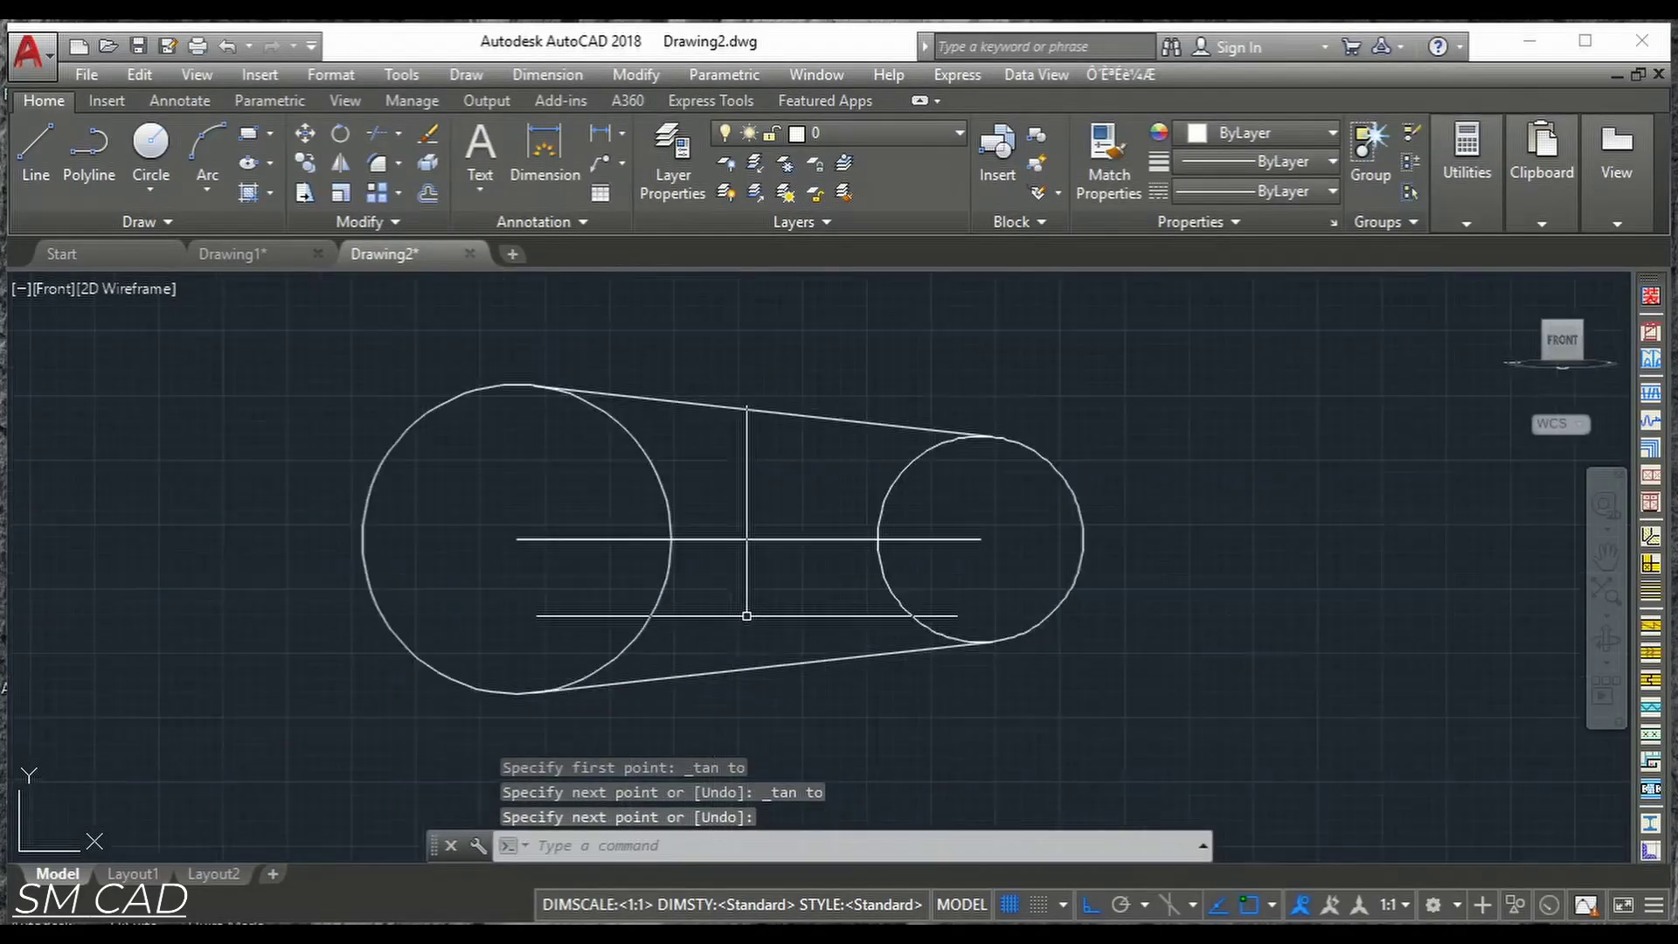
middle_click_drag(731, 601, 644, 609)
key("Escape")
key("Escape")
type("t")
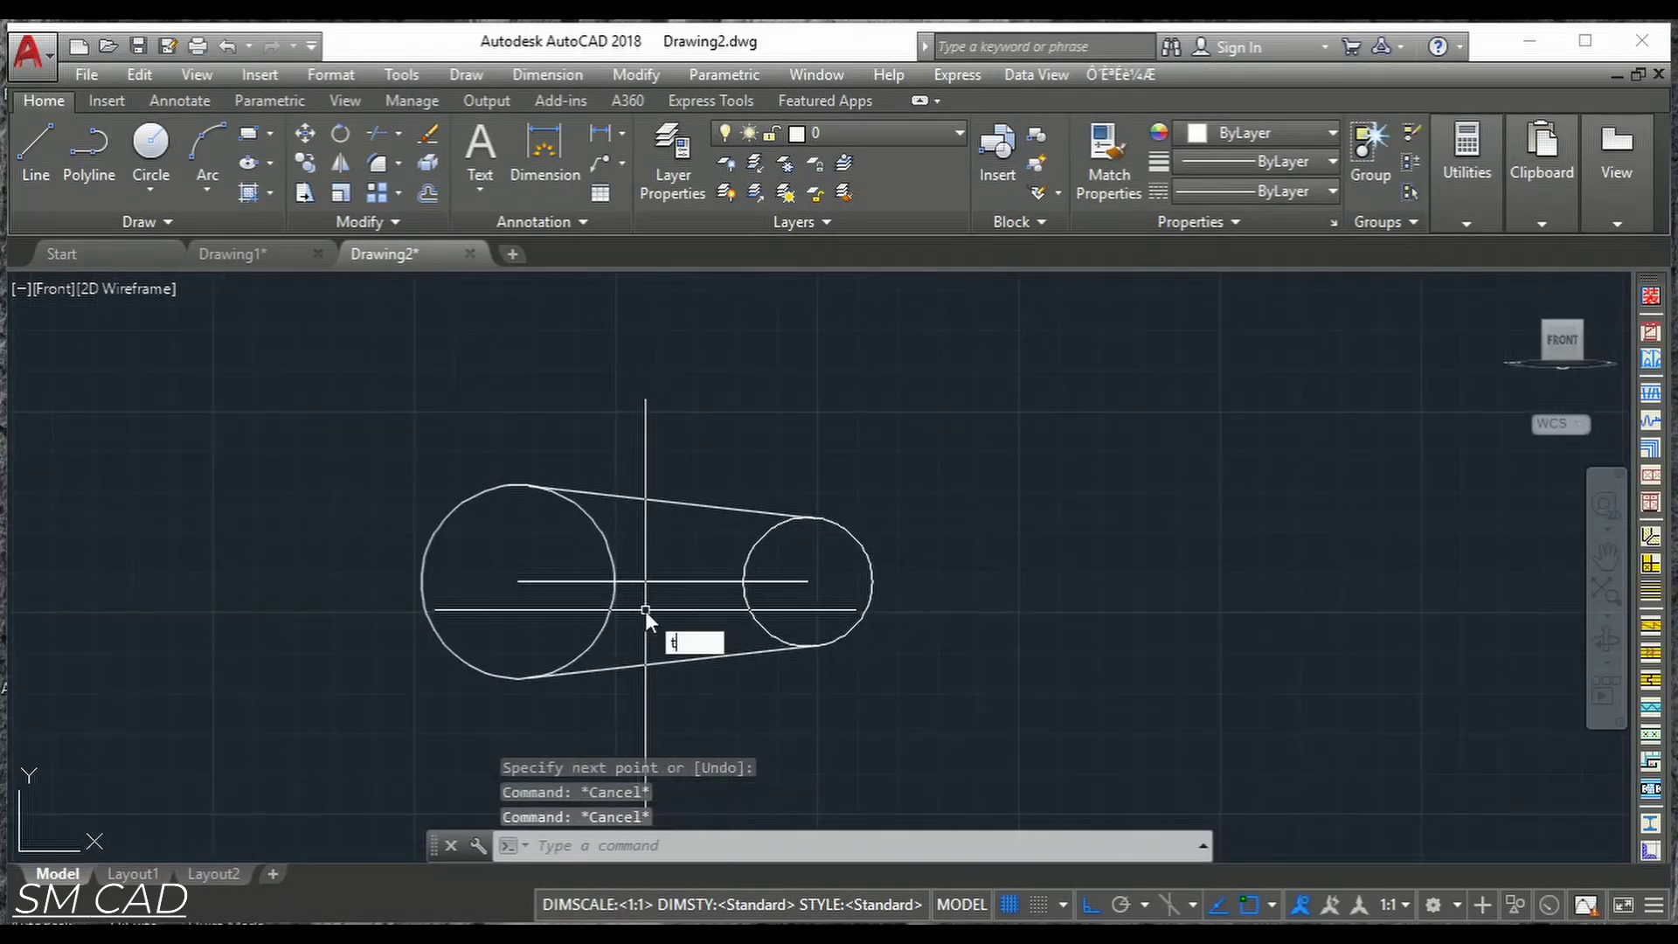
type("r")
key("Return")
key("Return")
left_click(782, 546)
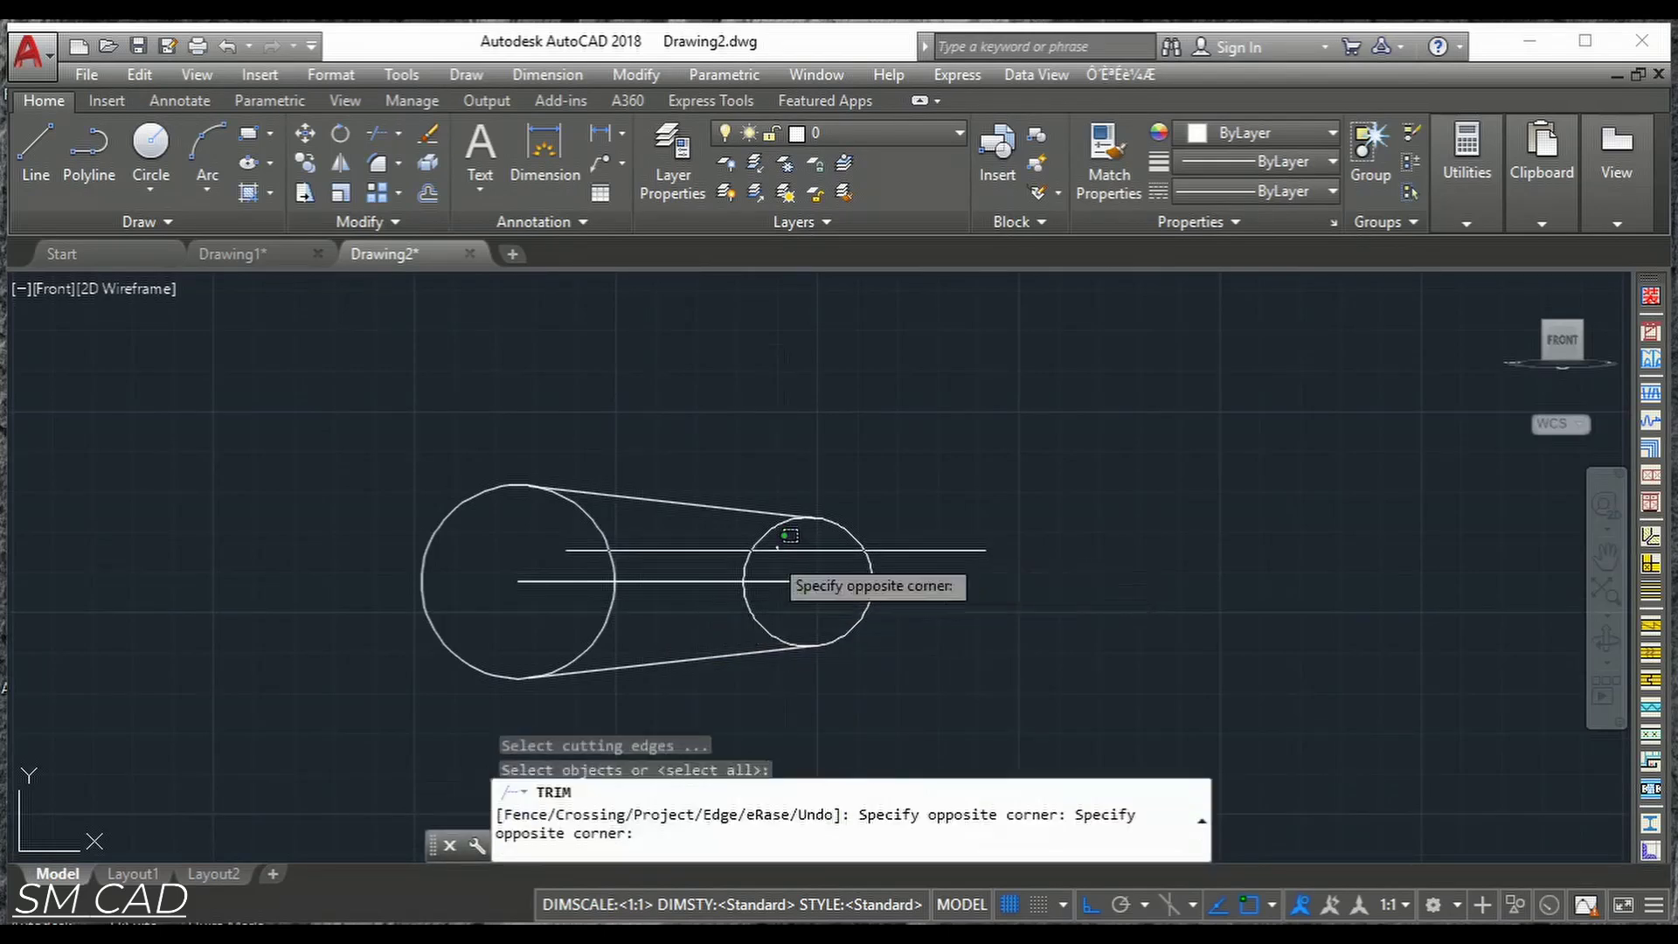
left_click(752, 568)
left_click(761, 603)
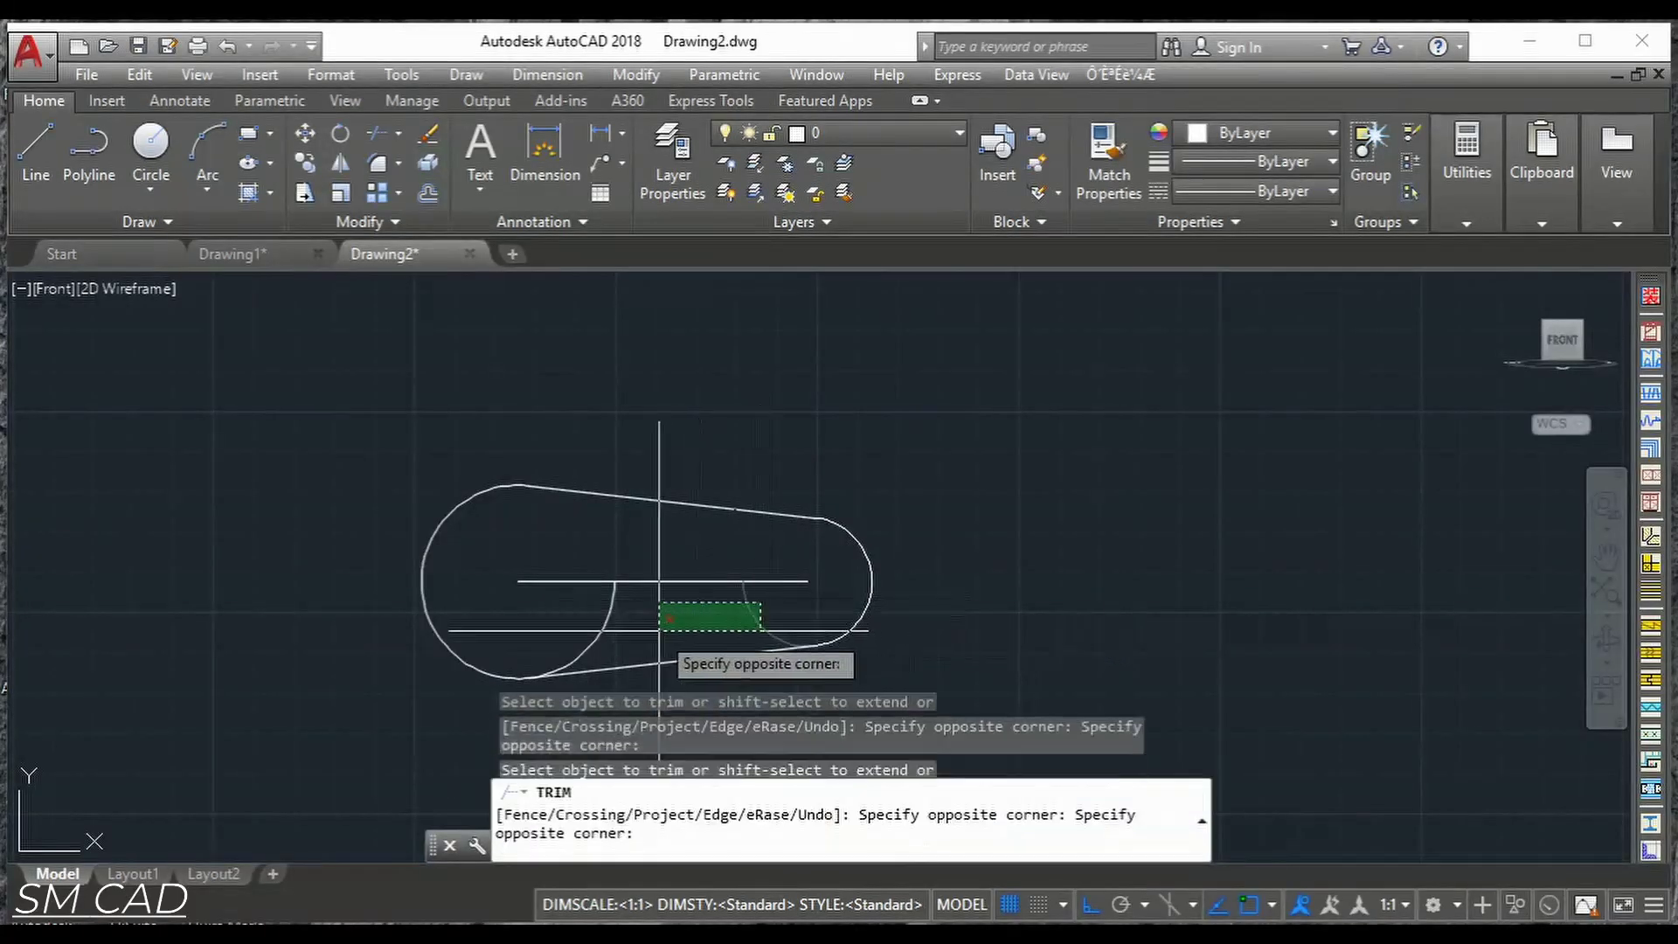
left_click(659, 629)
key("Escape")
key("Escape")
key("Escape")
Join the two tangent lines and two outer arcs into one closed polyline.
middle_click_drag(764, 599, 764, 540)
scroll(764, 539, "down", 2)
key("Return")
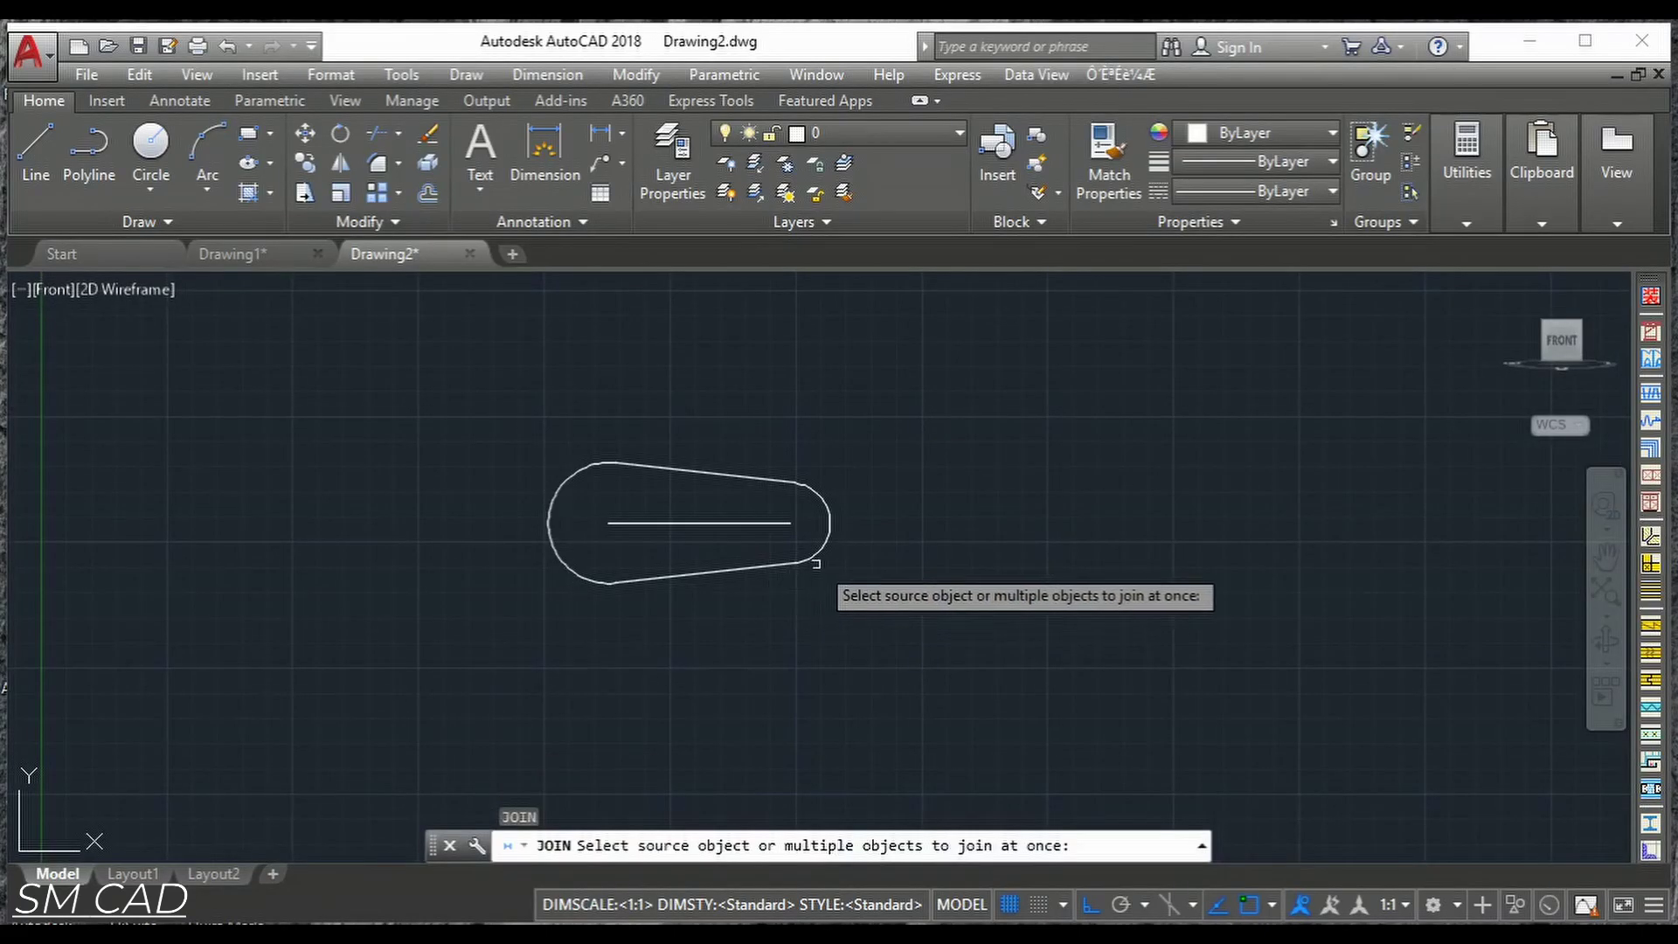
left_click(835, 552)
left_click(543, 611)
left_click(733, 479)
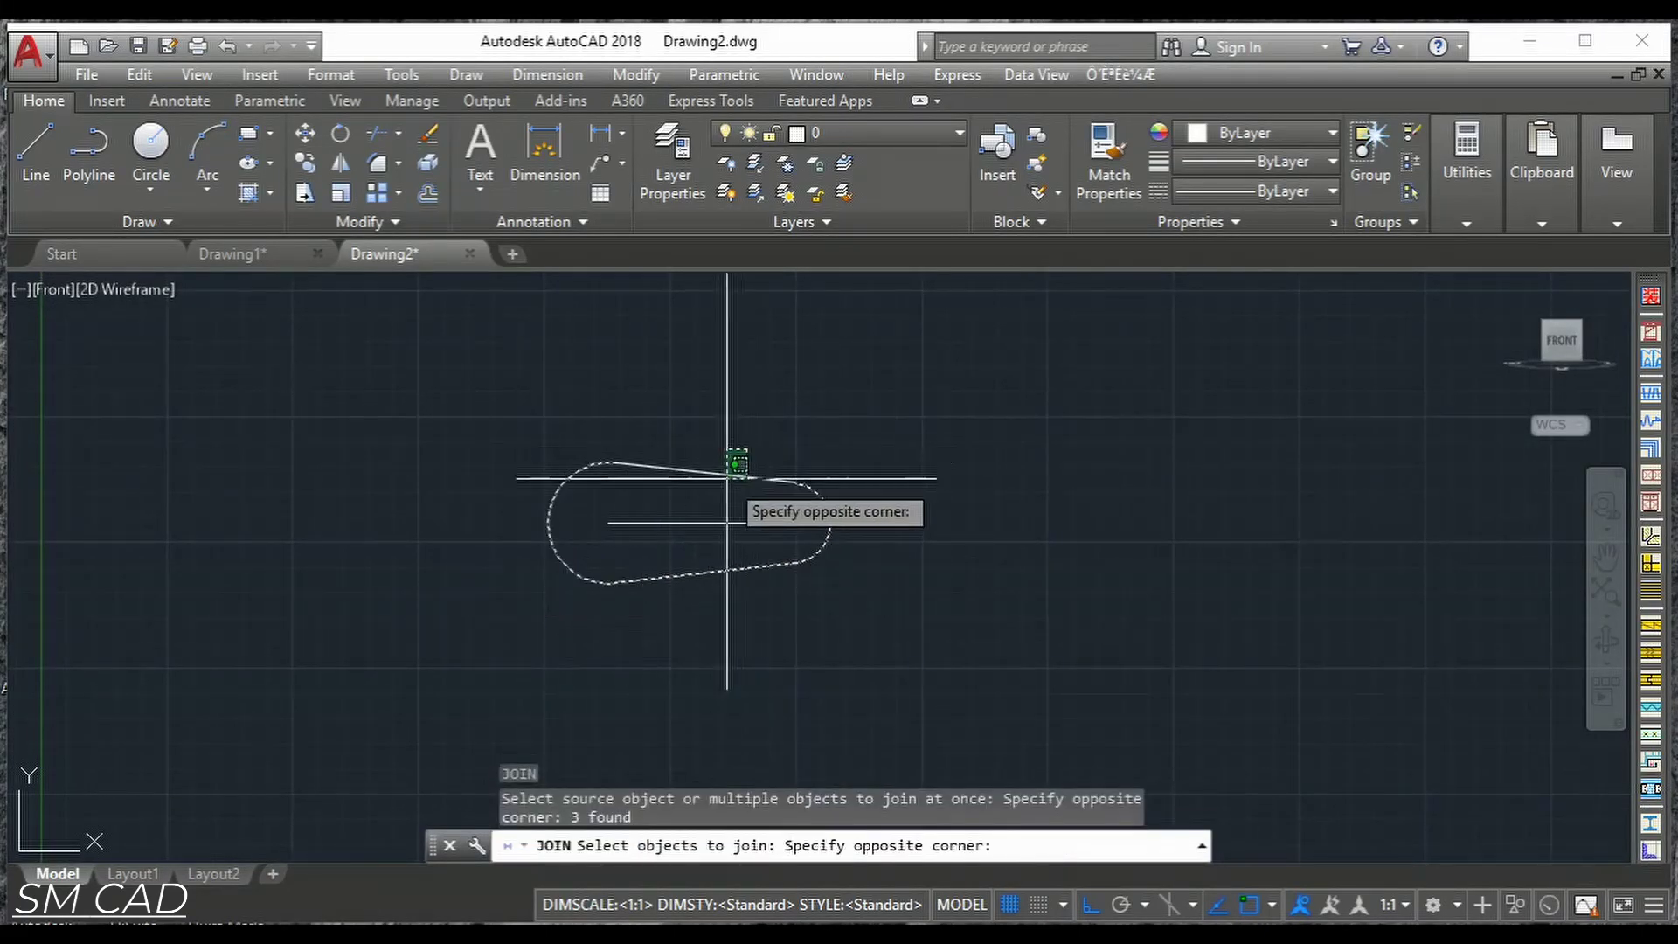
left_click(737, 472)
key("Return")
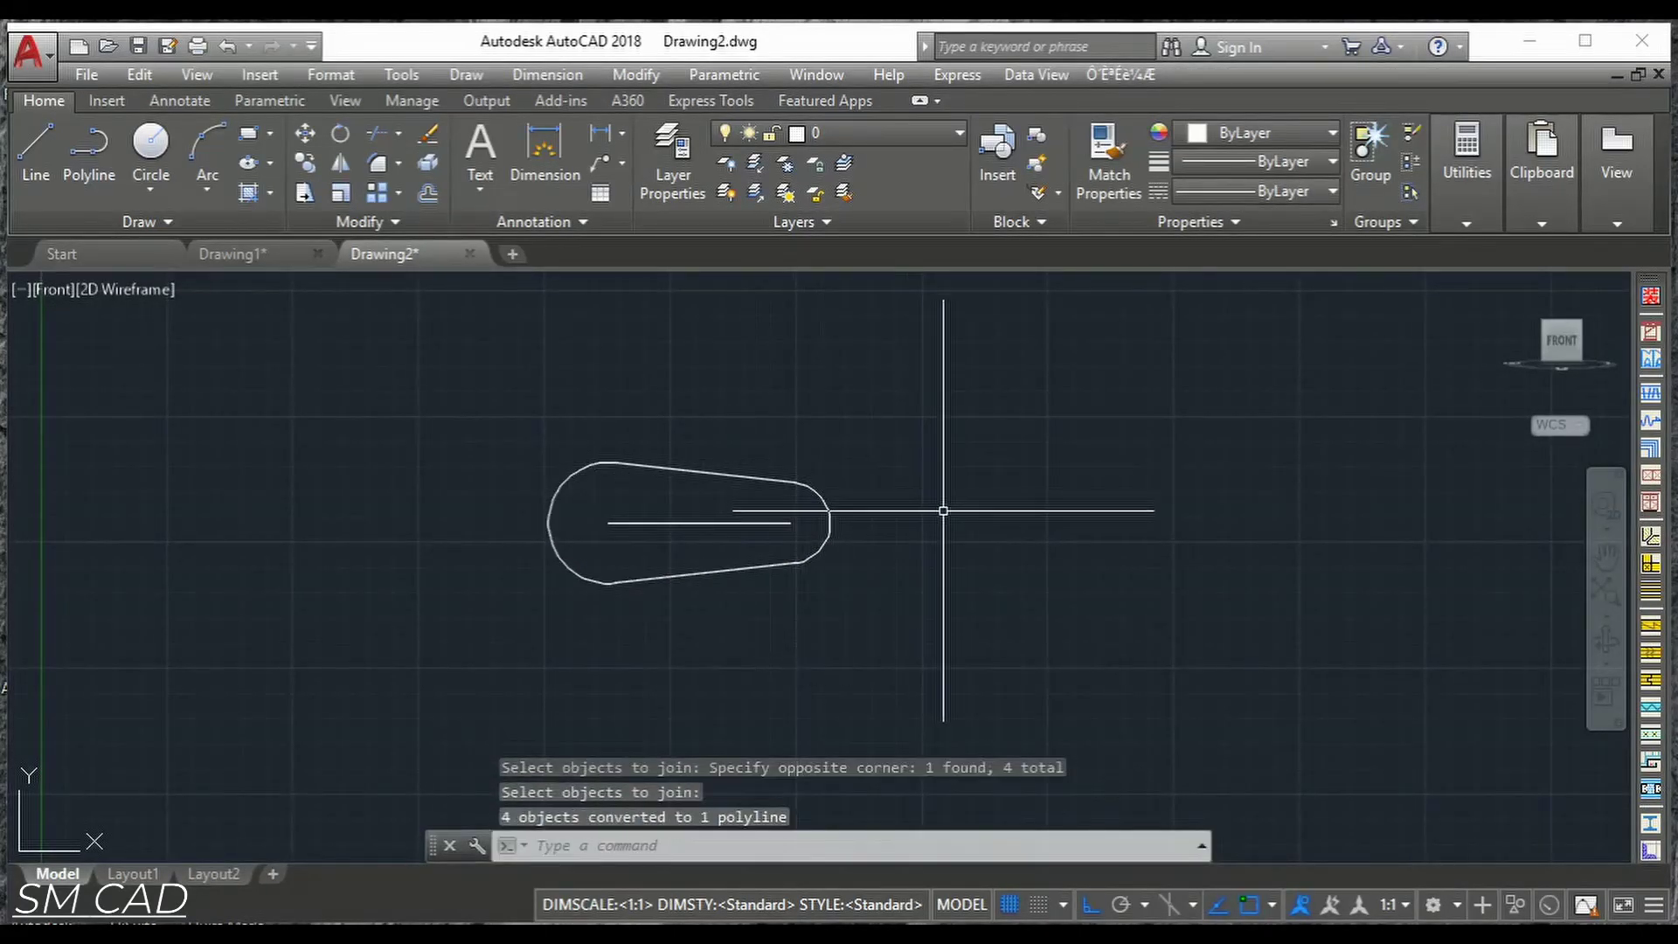
key("Escape")
key("Escape")
middle_click_drag(1031, 559, 704, 592)
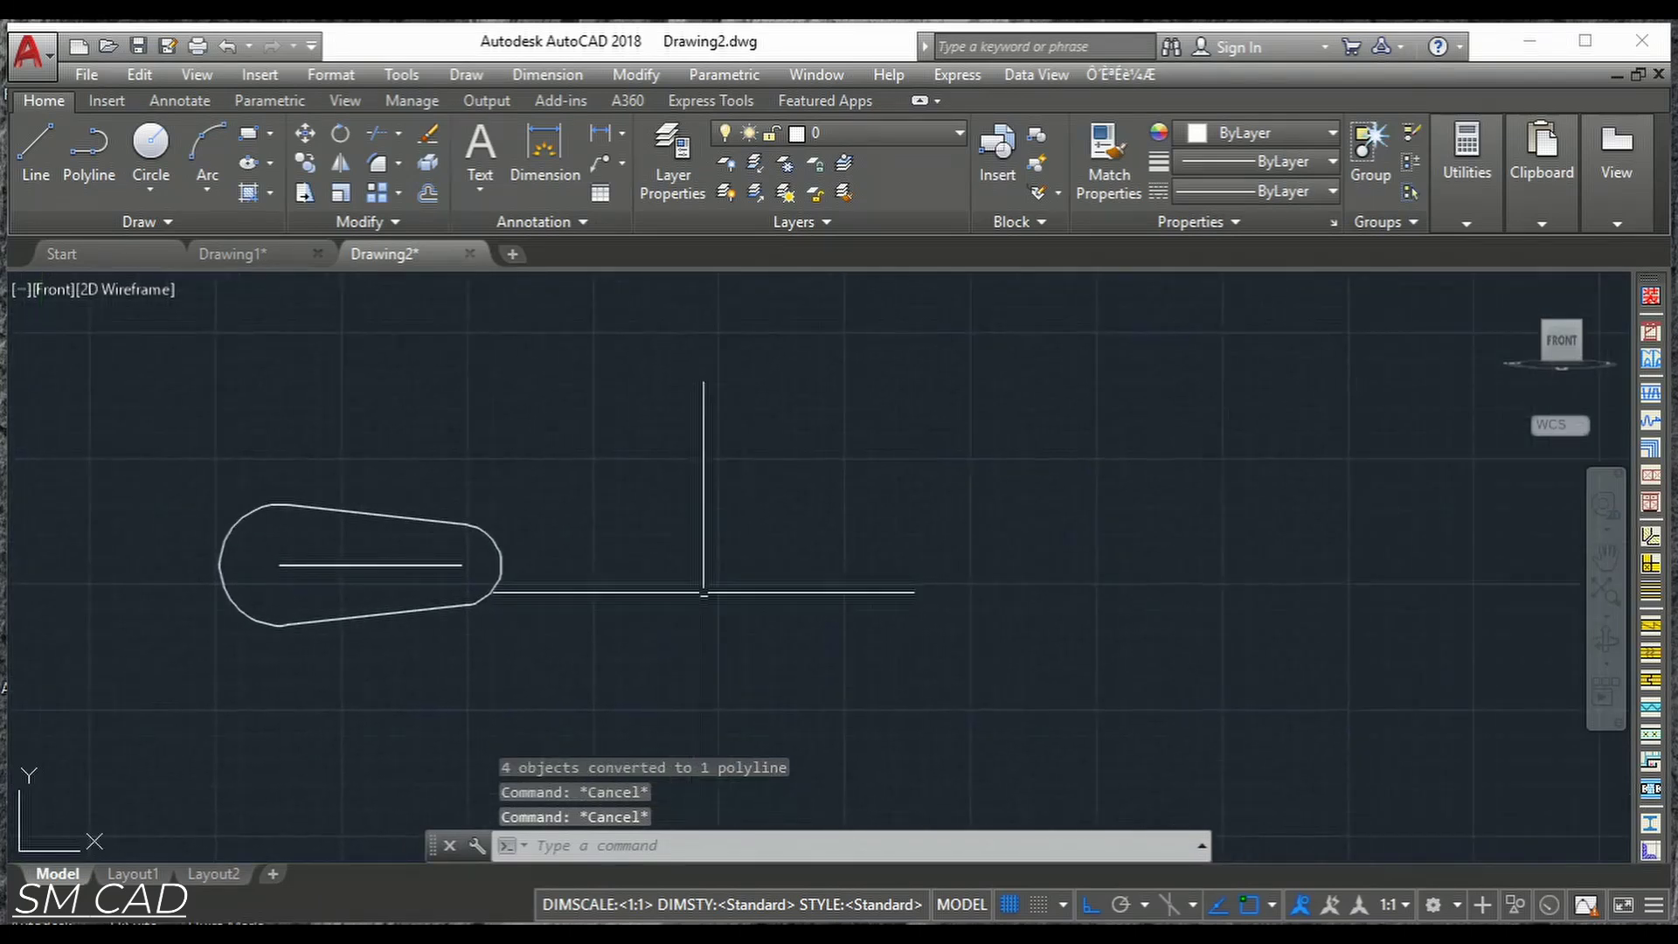
Draw a 100×40 rectangle and a 30×80 rectangle crossing it.
middle_click_drag(931, 575, 854, 588)
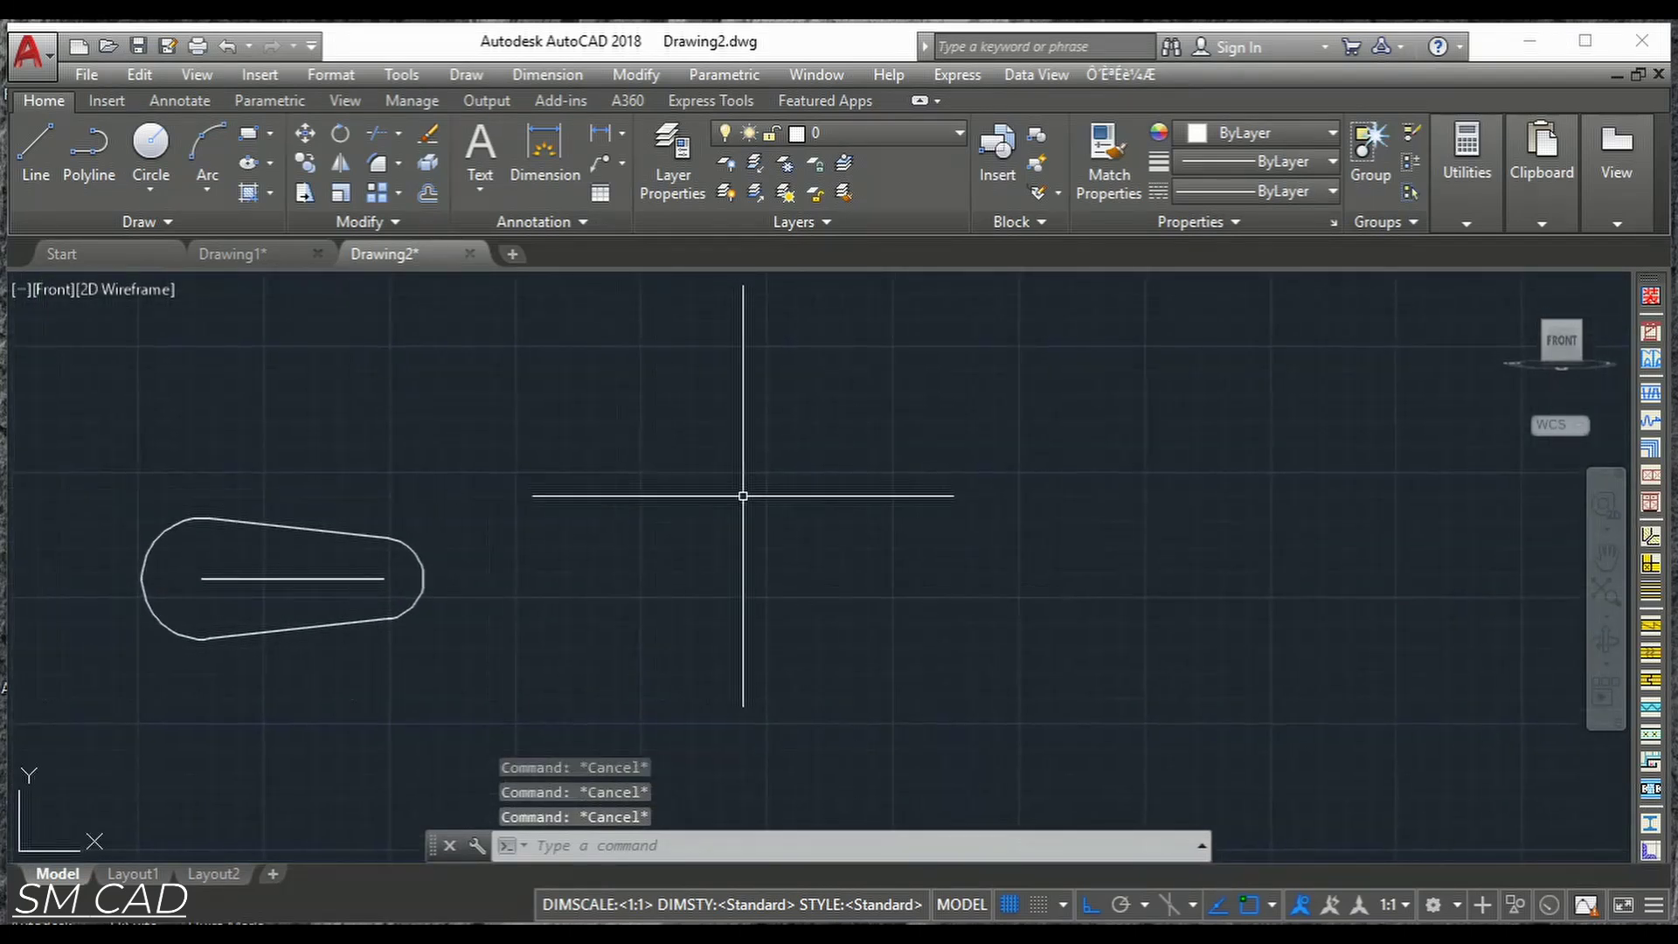
type("c")
key("Return")
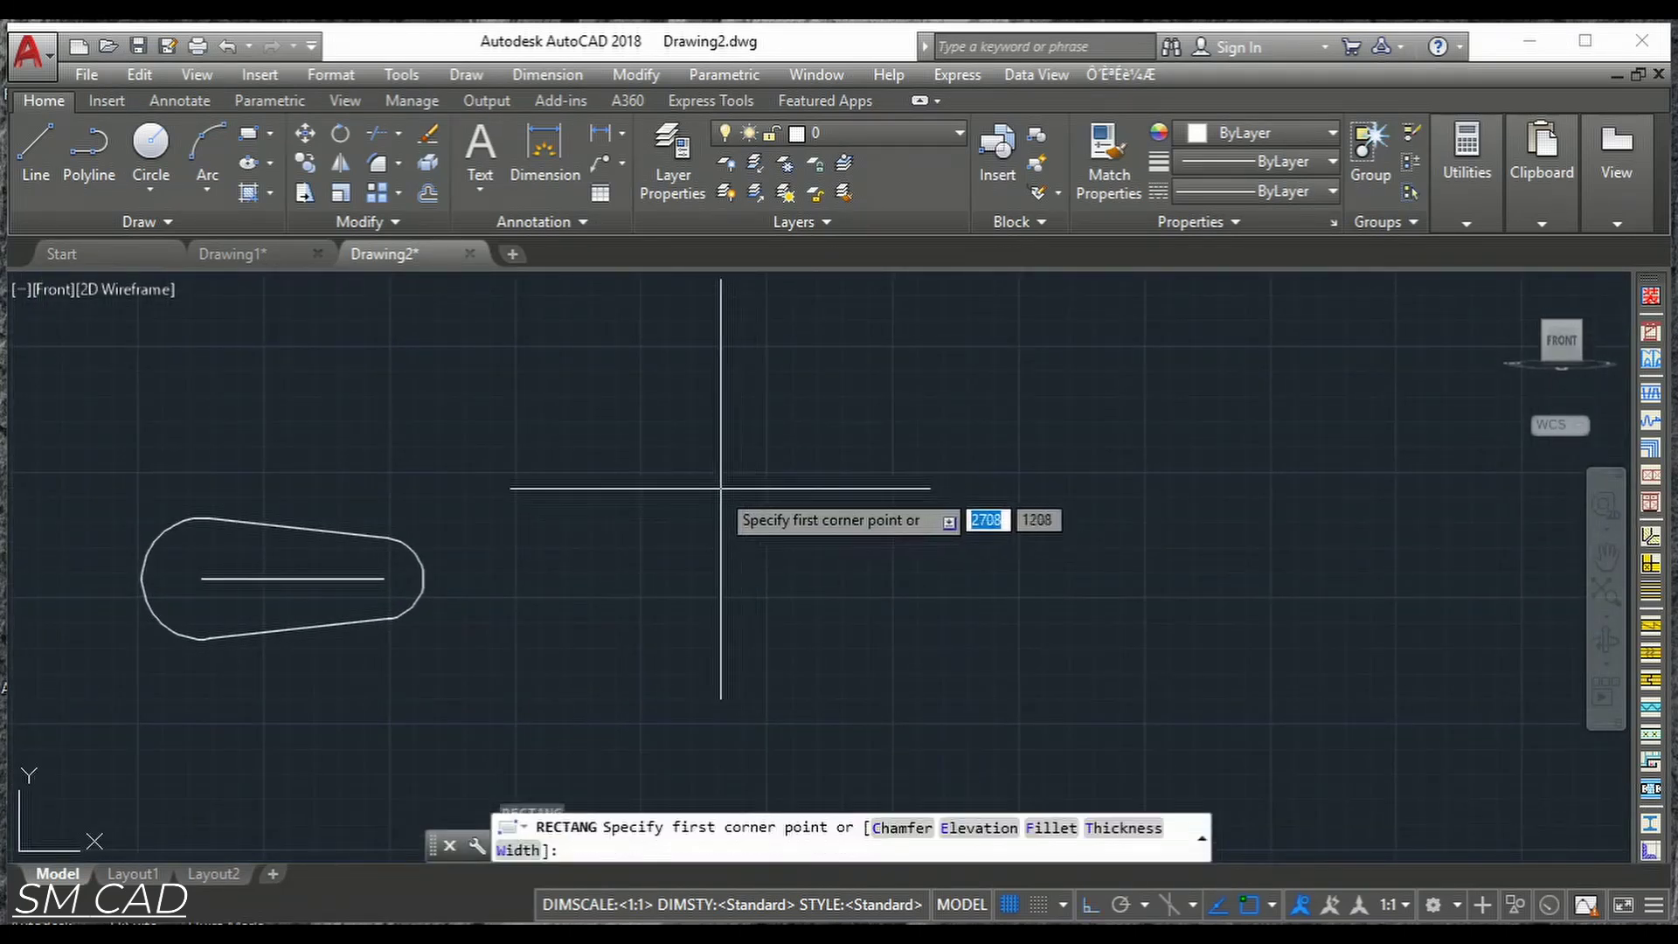
left_click(664, 430)
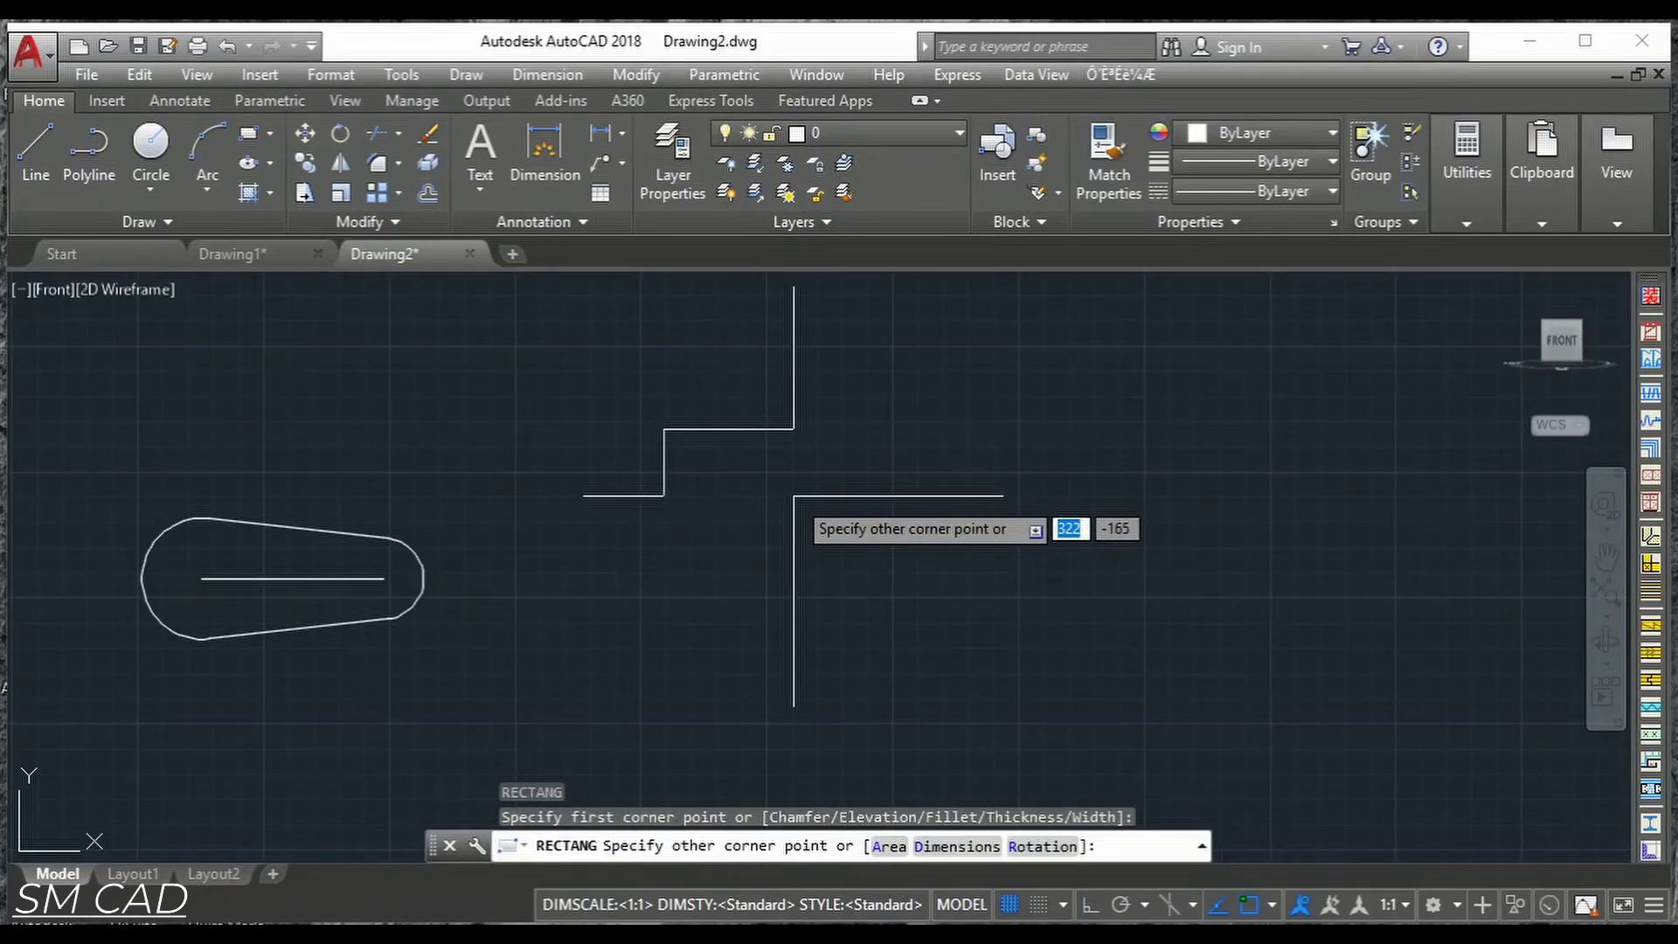
type("100")
key("Tab")
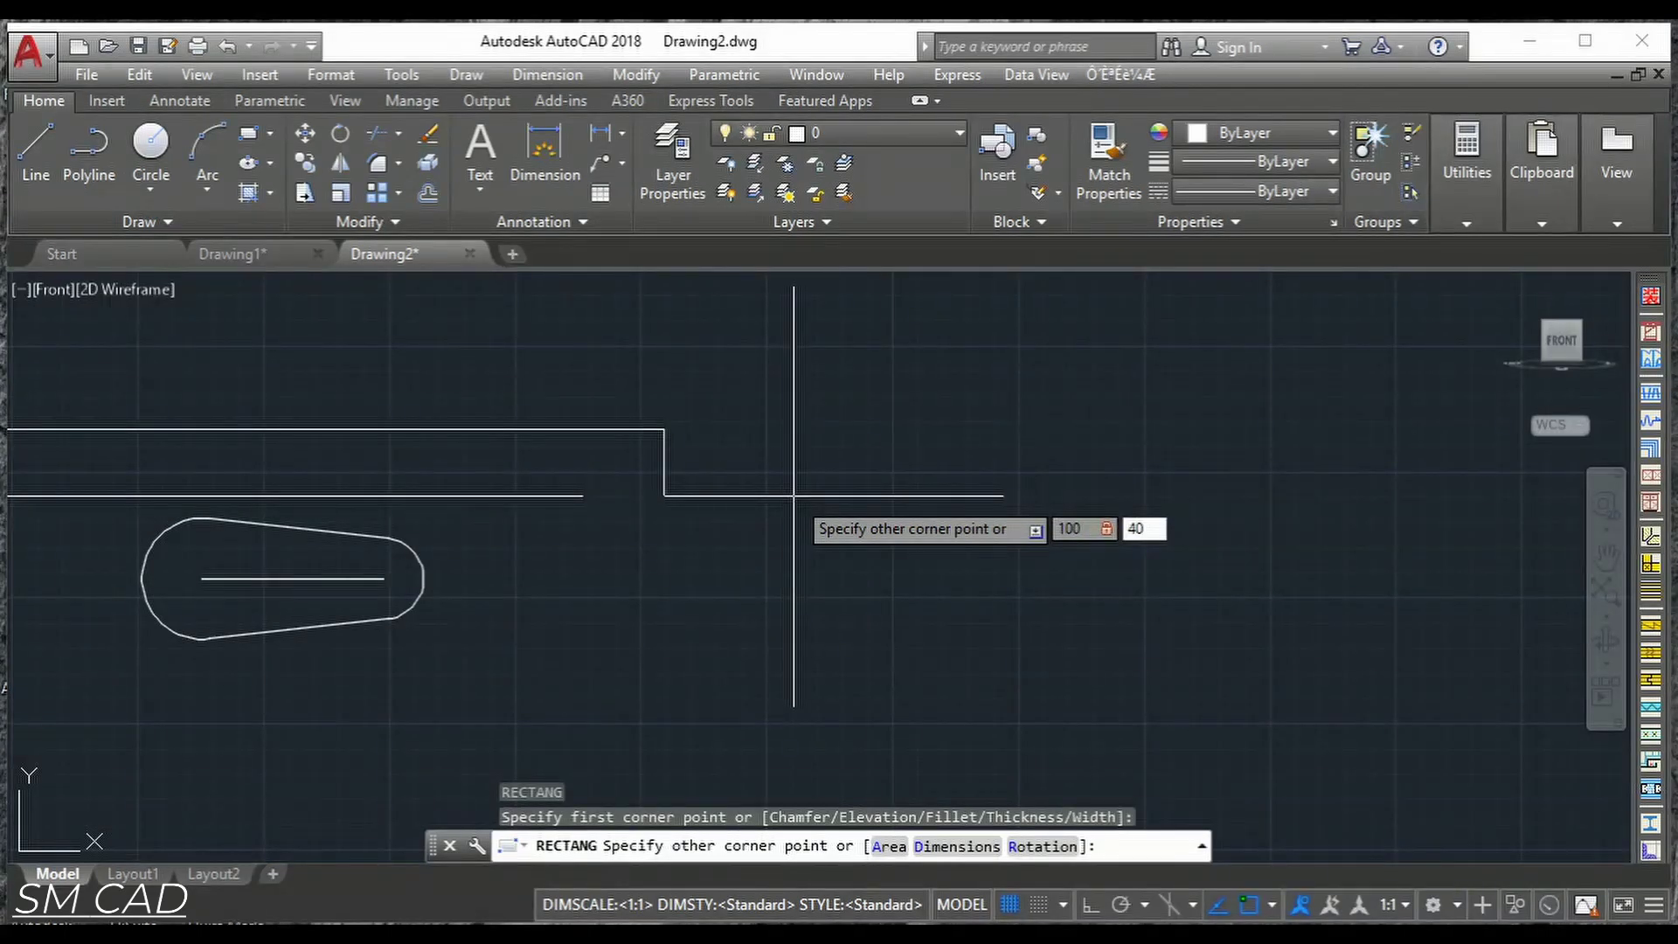
key("Return")
scroll(678, 455, "up", 4)
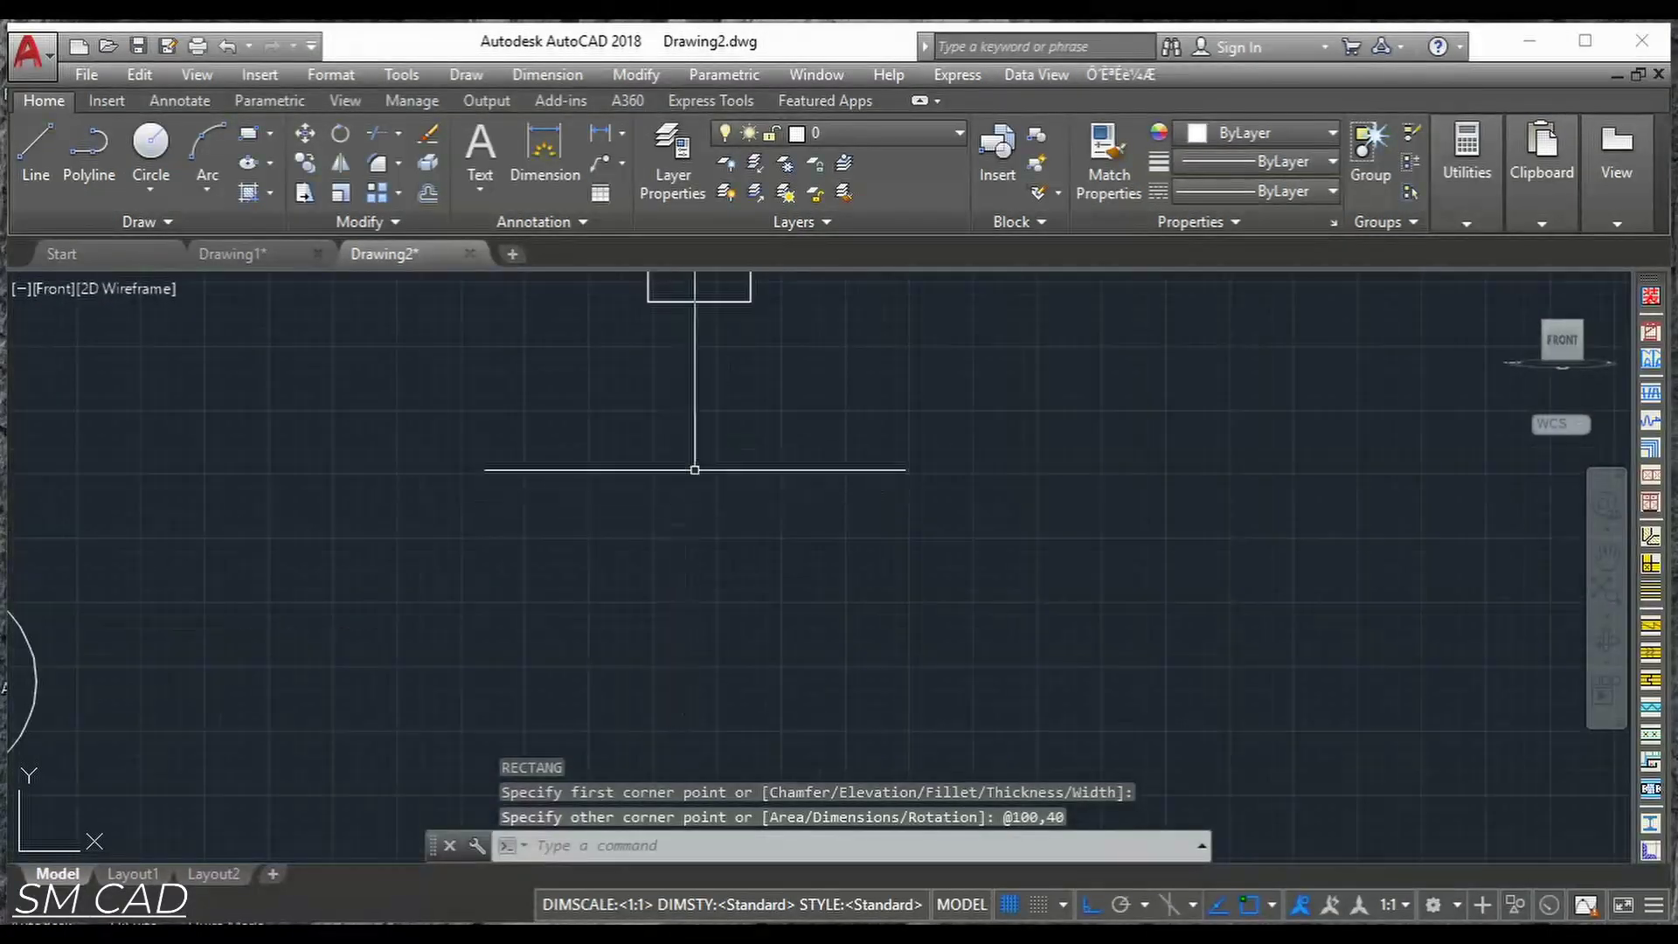
type("r")
key("Return")
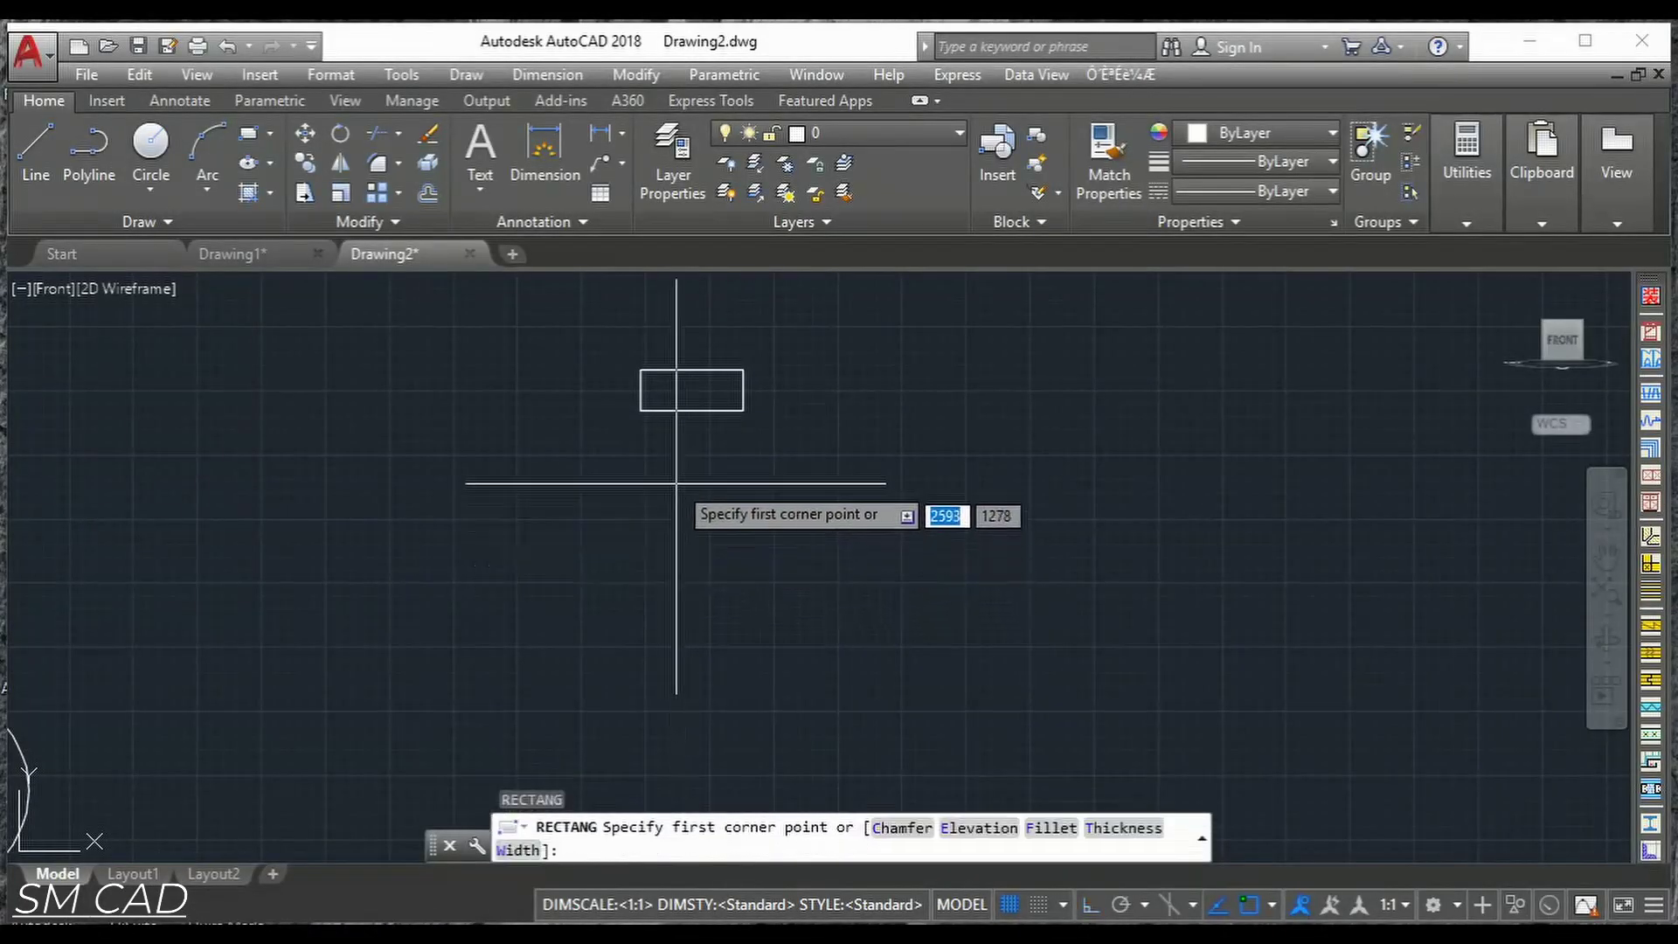
left_click(672, 435)
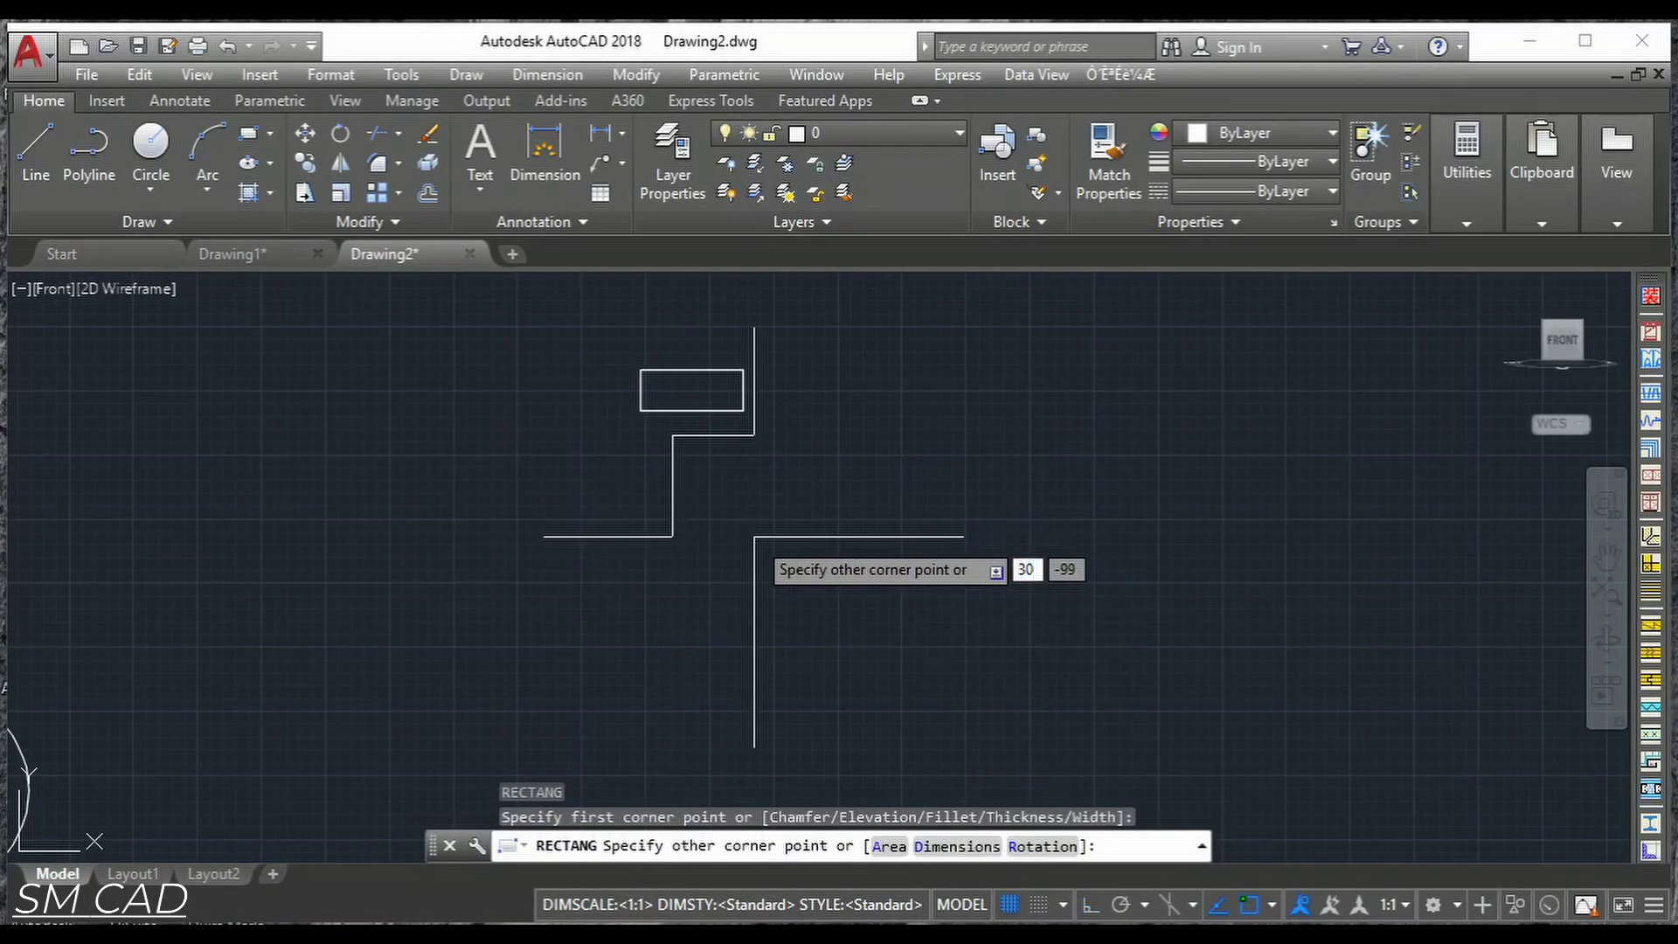
type("30")
key("Tab")
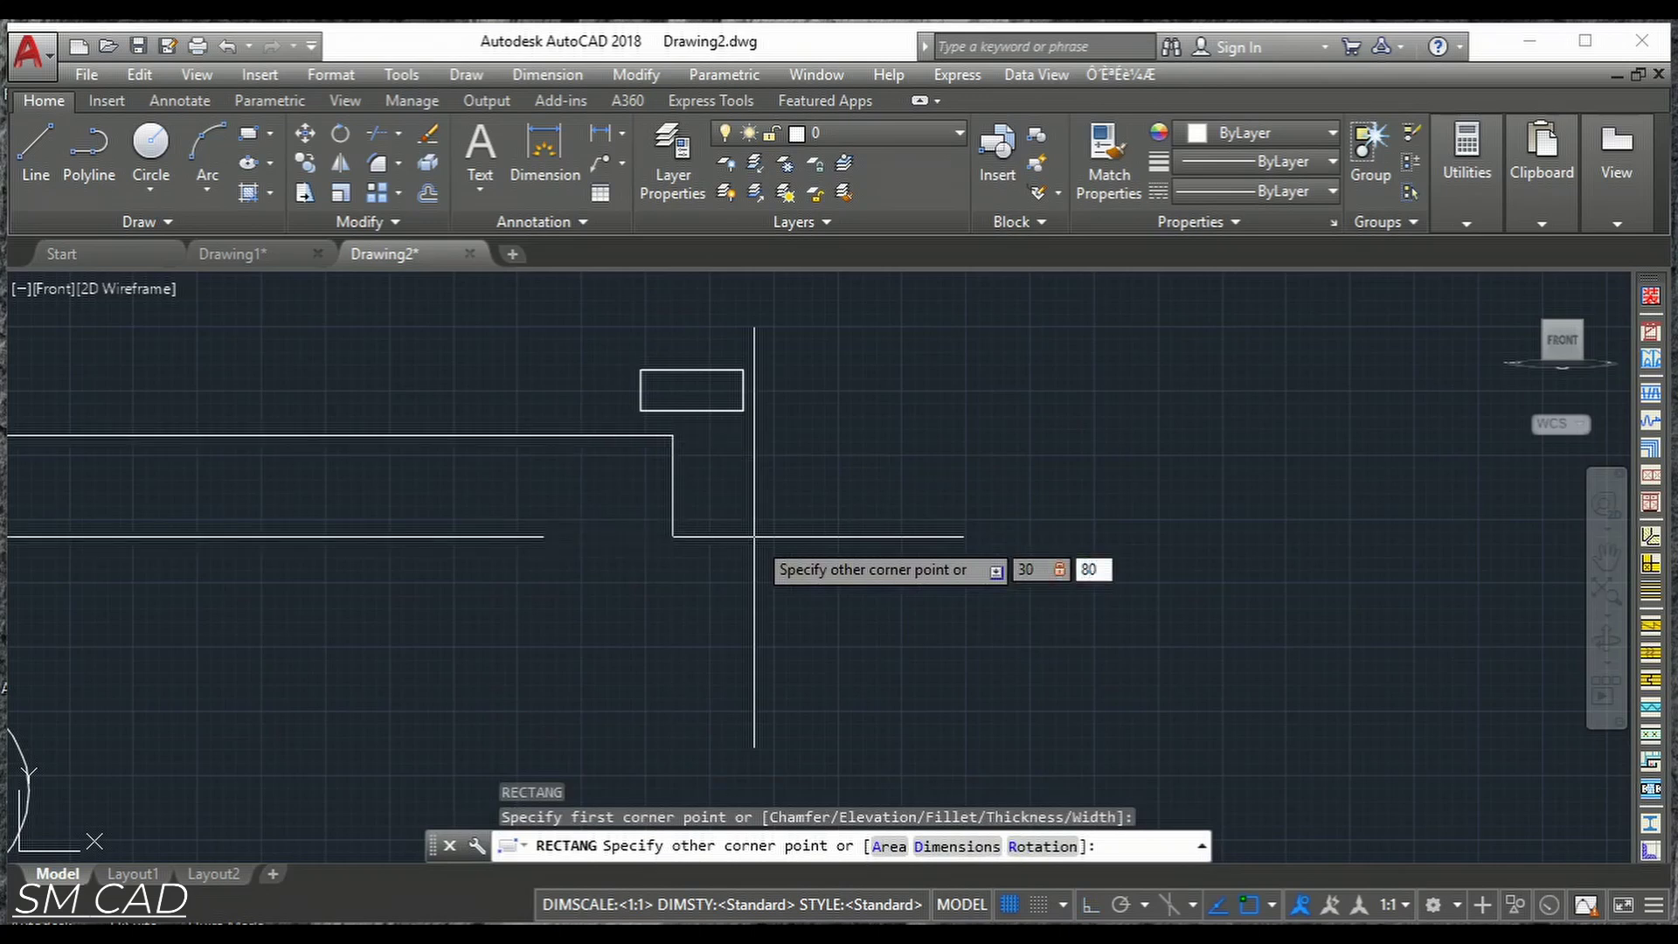
key("Return")
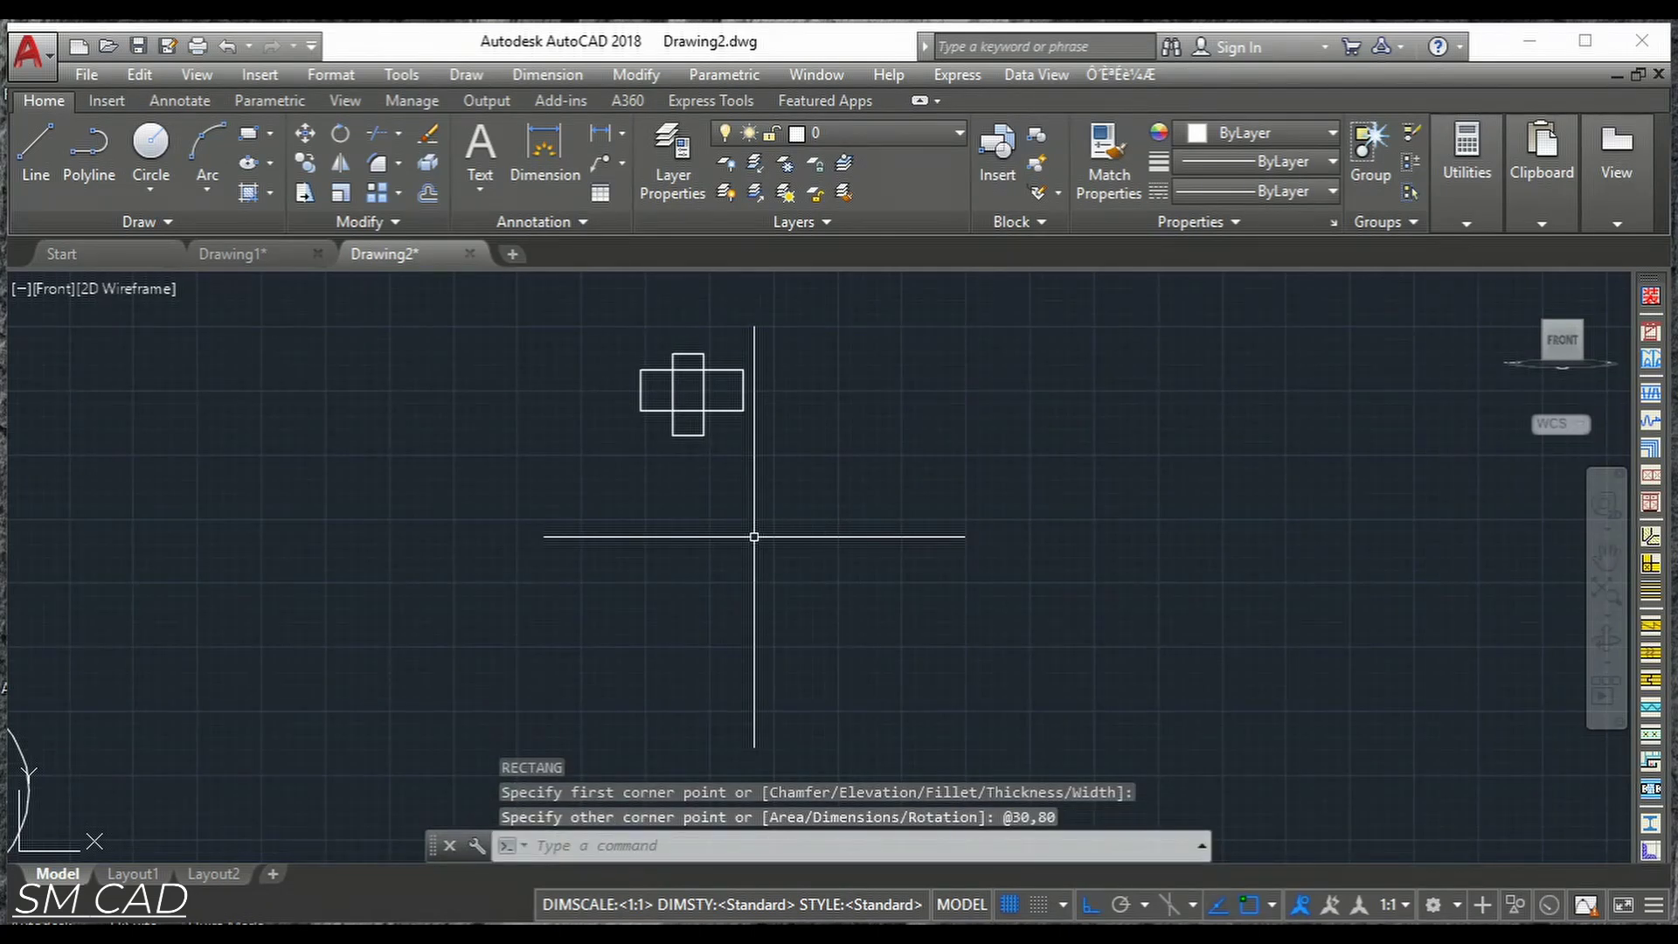
Draw a separate 60×15 rectangle nearby.
type("rec")
key("Return")
left_click(609, 535)
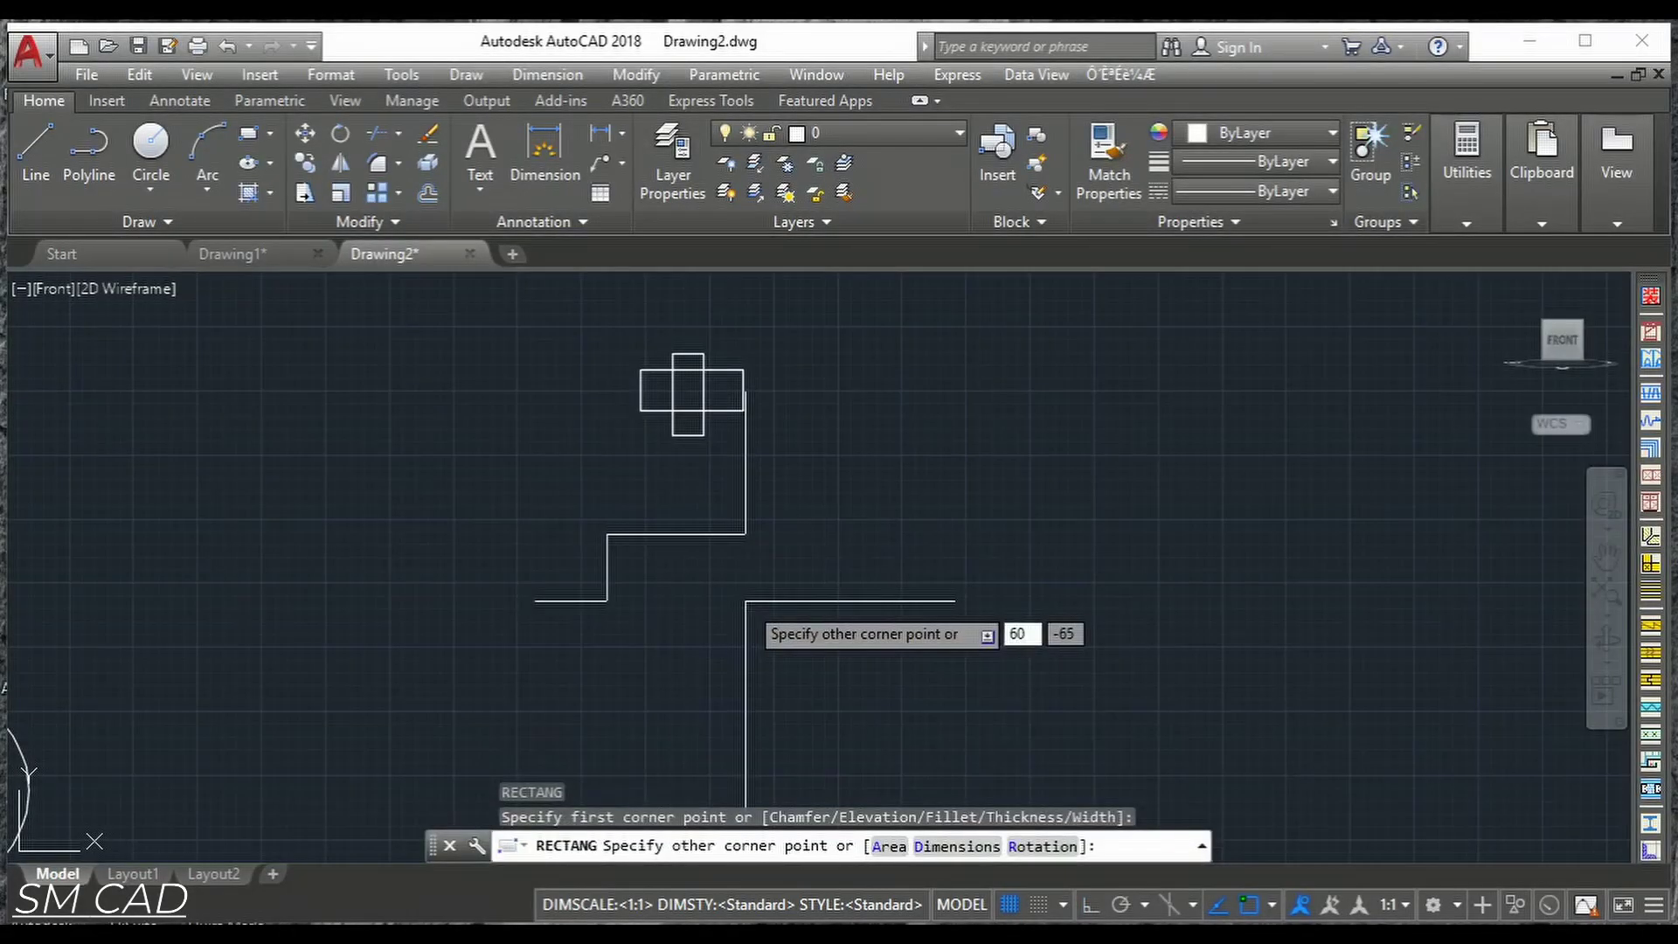
type("60")
key("Tab")
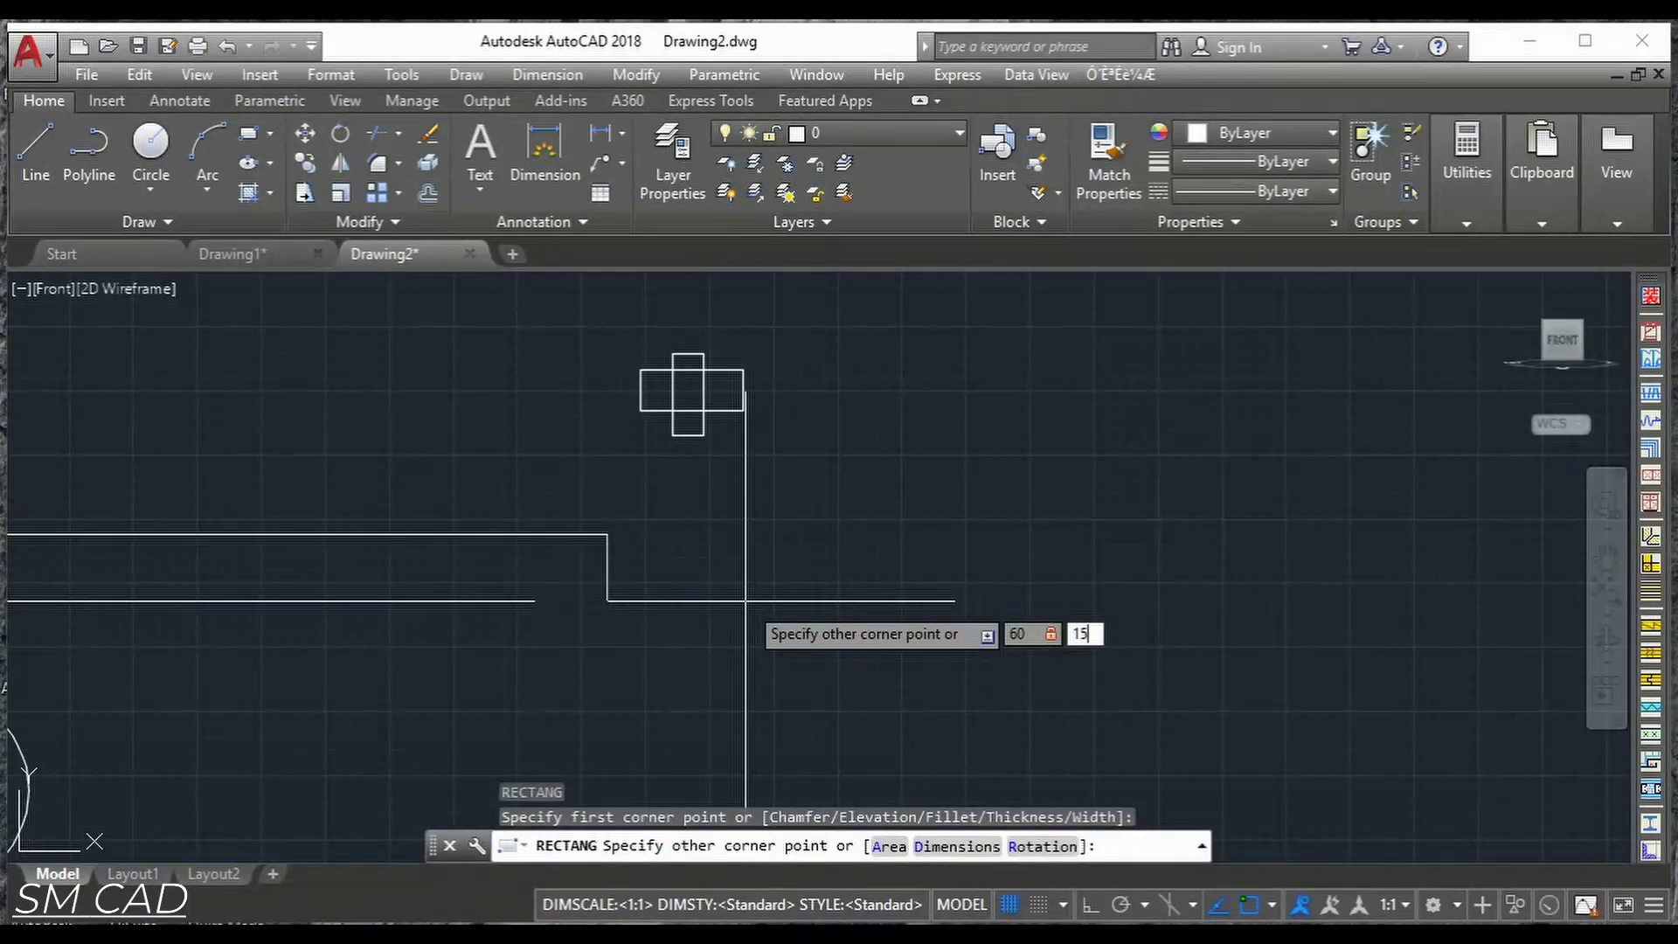
key("Return")
scroll(713, 326, "up", 4)
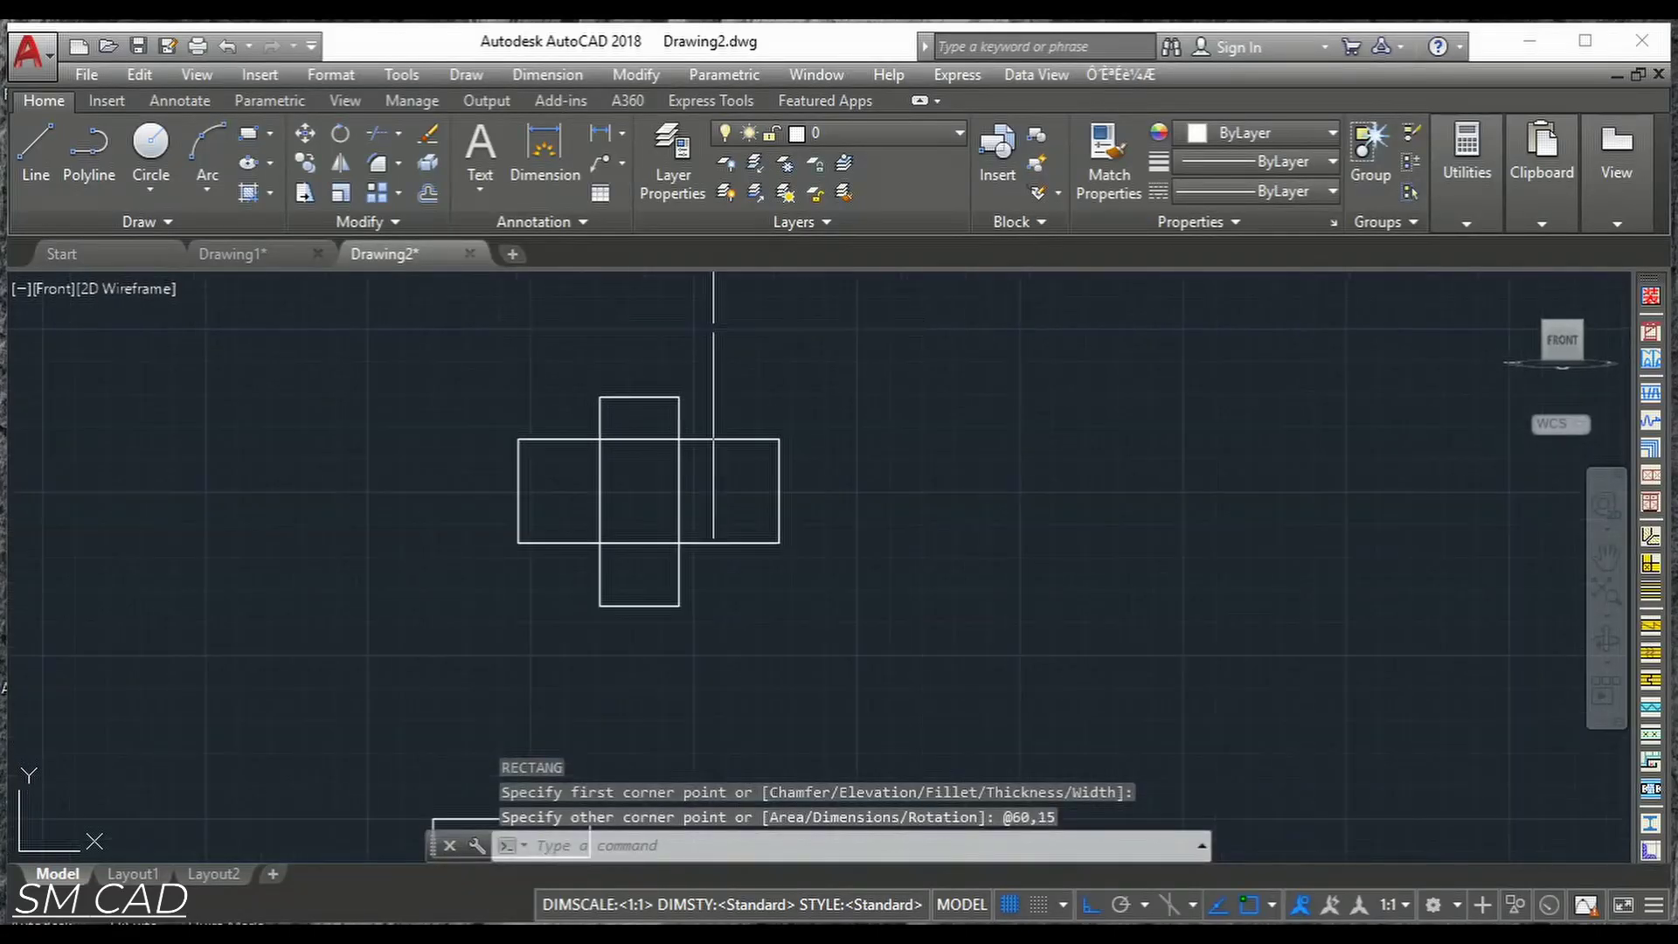
Move the 30×80 rectangle so its top midpoint meets the wide rectangle's bottom midpoint.
left_click(718, 589)
left_click(637, 630)
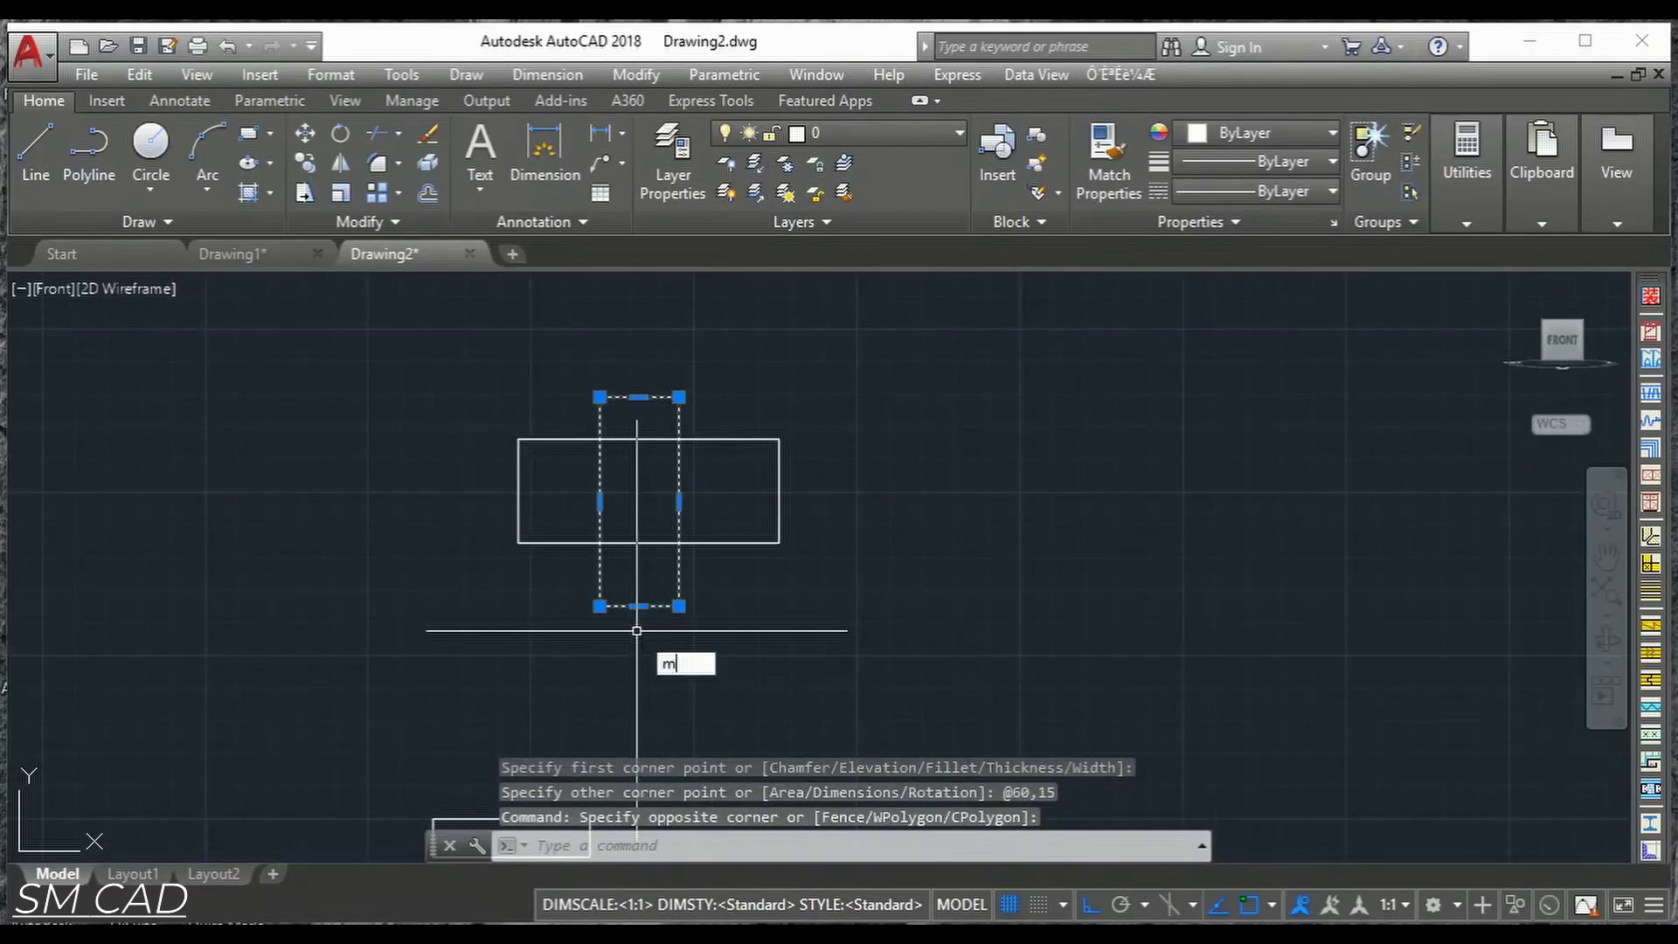
type("m")
key("Return")
left_click(639, 398)
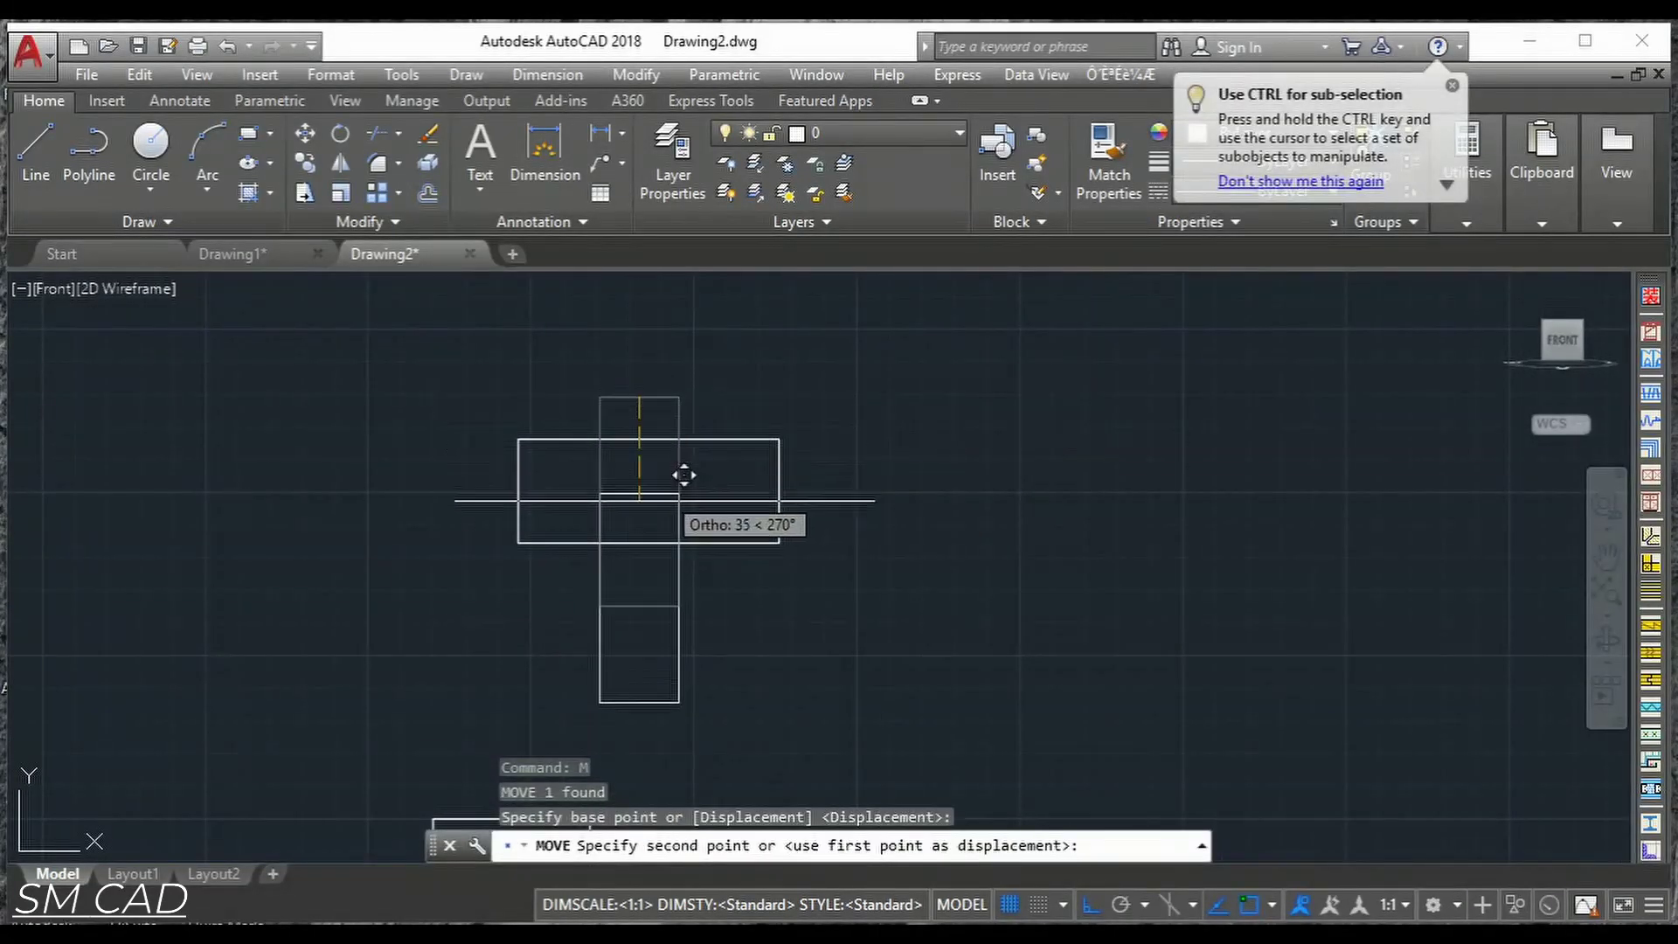
left_click(666, 523)
middle_click_drag(761, 573, 775, 465)
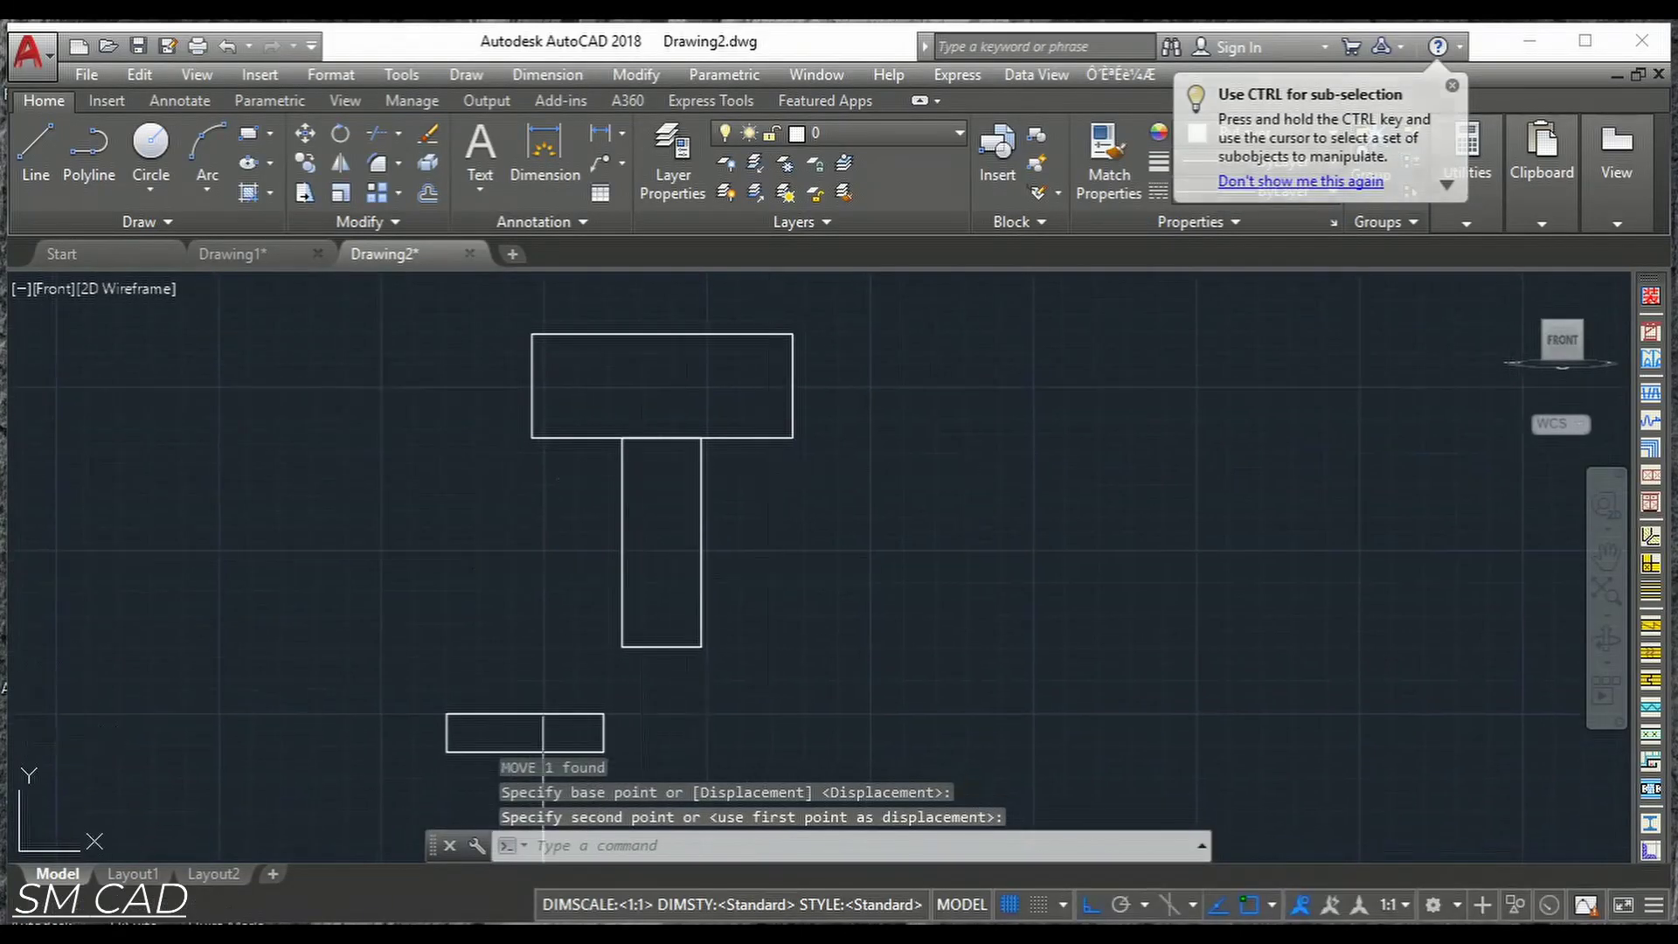
Move the 60×15 rectangle to the bottom of the tall rectangle.
left_click(560, 738)
left_click(512, 717)
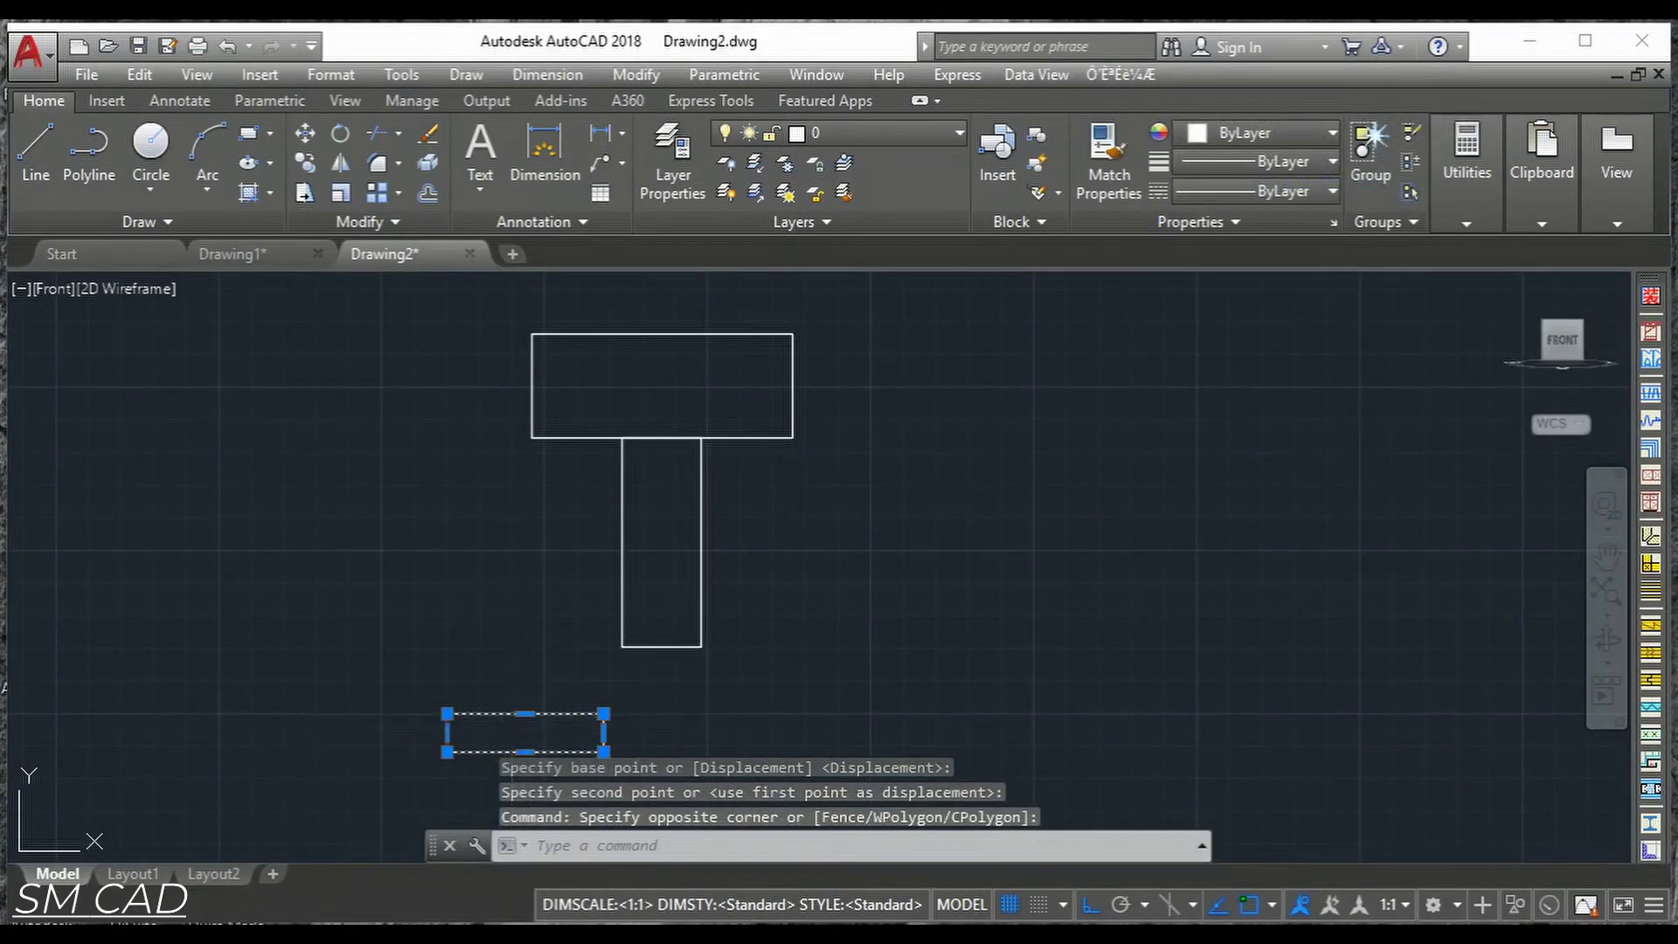
scroll(517, 713, "up", 2)
type("m")
key("Return")
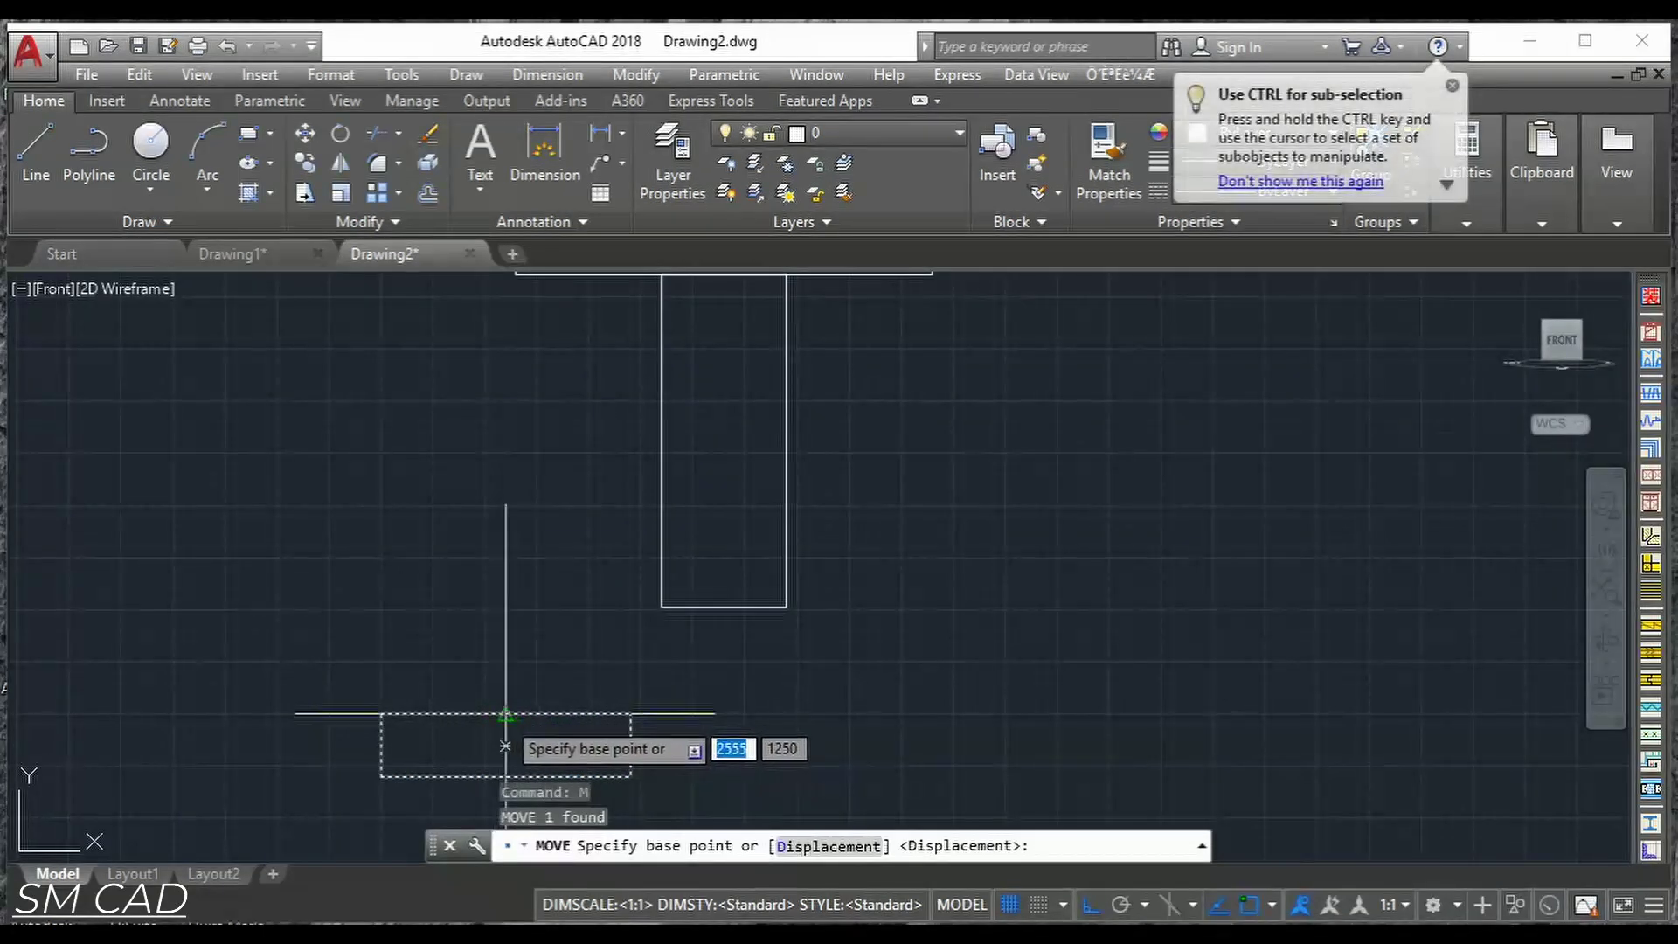
left_click(505, 745)
left_click(725, 606)
scroll(767, 618, "down", 2)
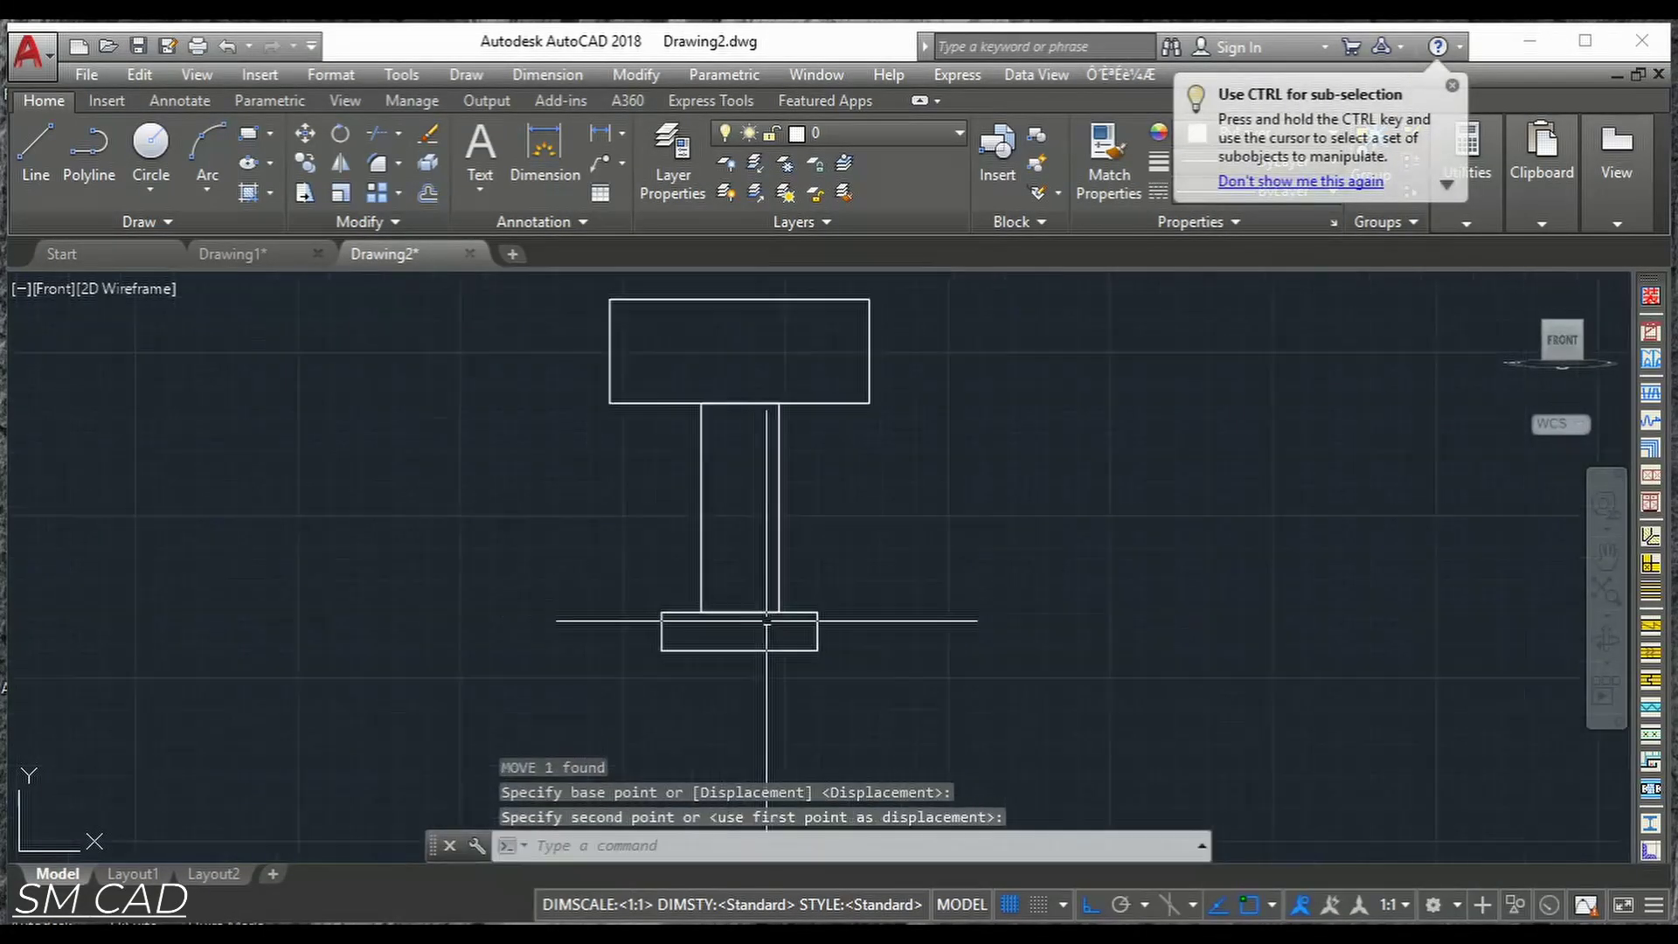
scroll(766, 619, "down", 3)
scroll(715, 620, "up", 2)
key("Escape")
key("Escape")
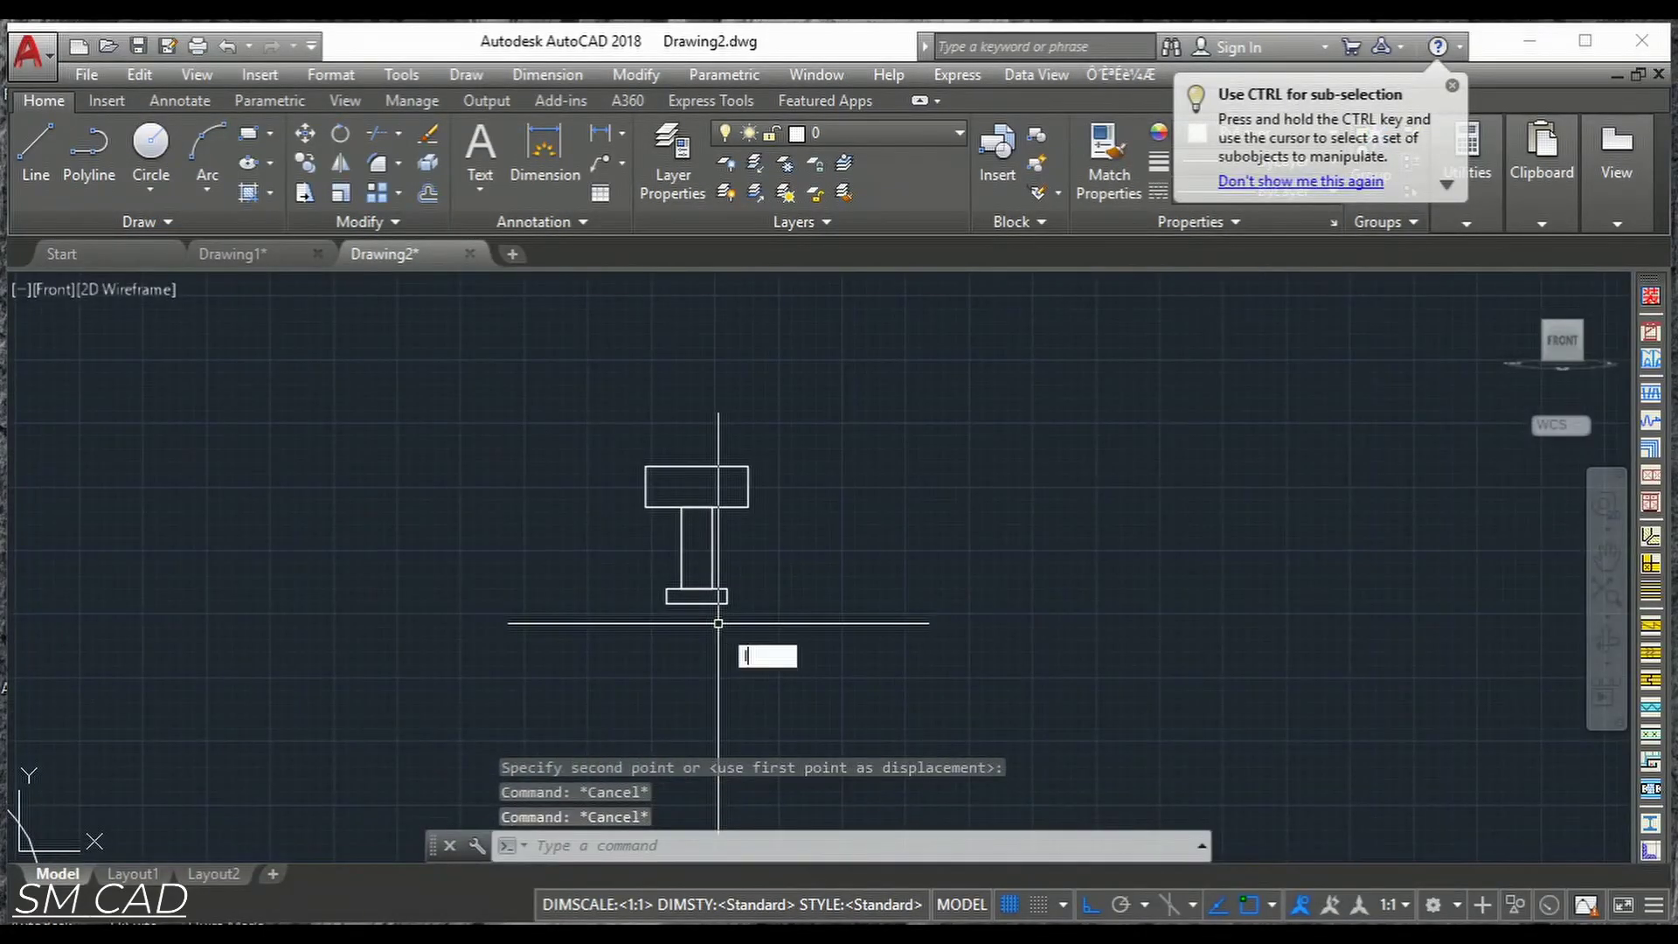
Draw a horizontal line along the small rectangle's bottom edge.
type("l")
key("Return")
scroll(718, 623, "up", 3)
left_click(548, 564)
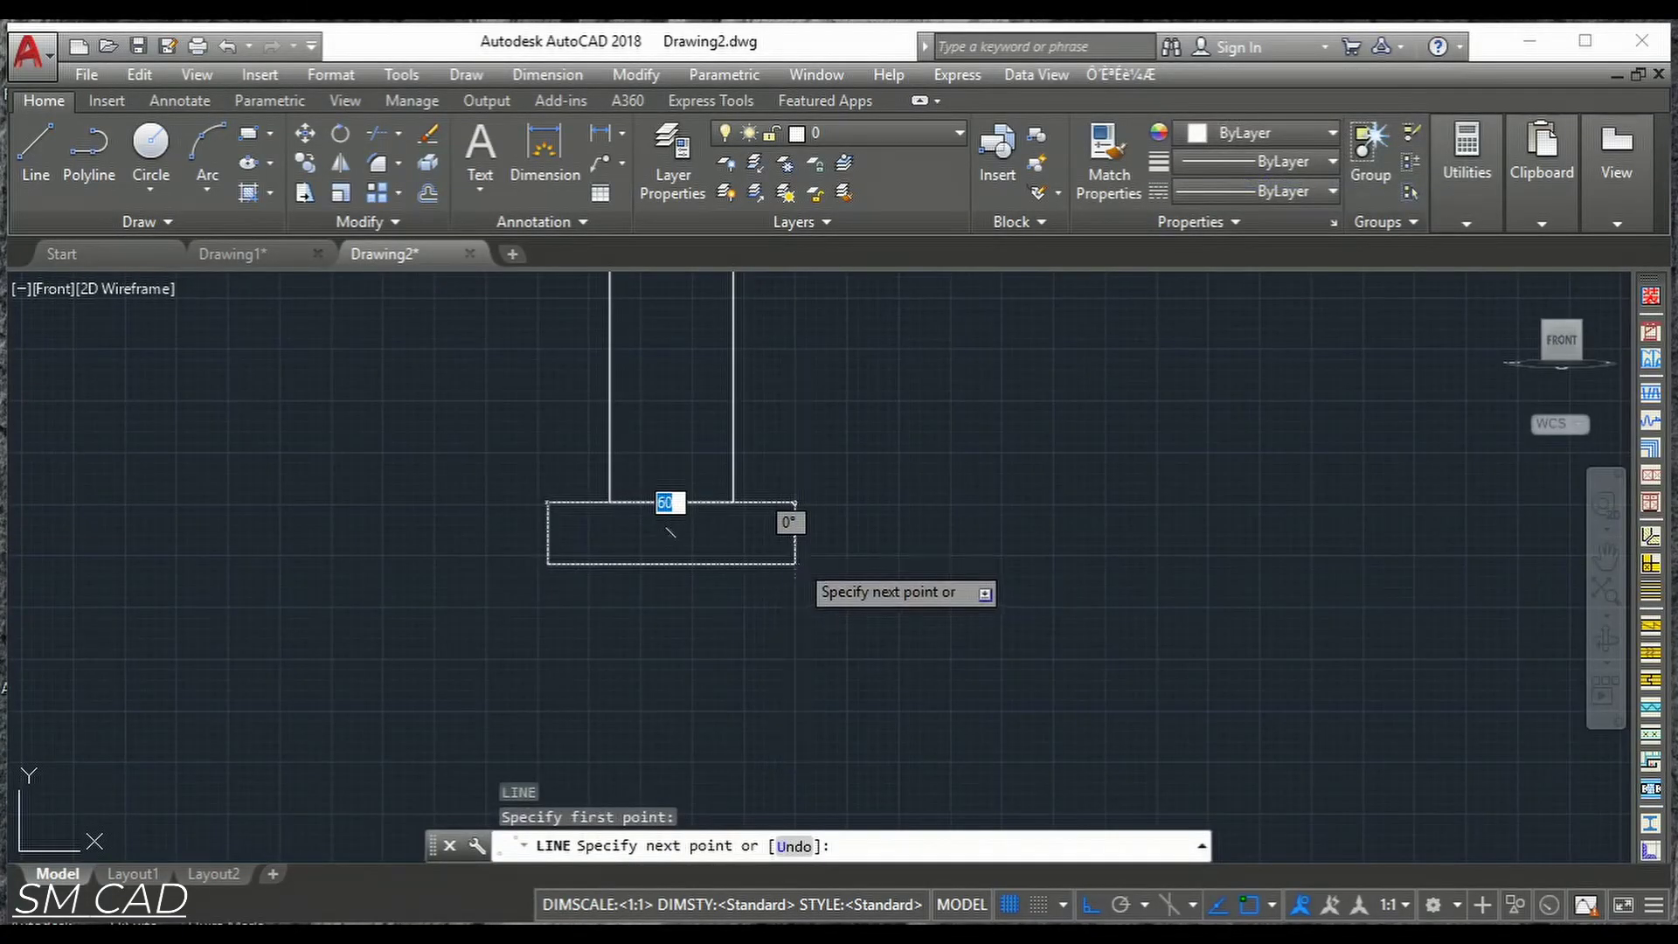
left_click(795, 563)
key("Return")
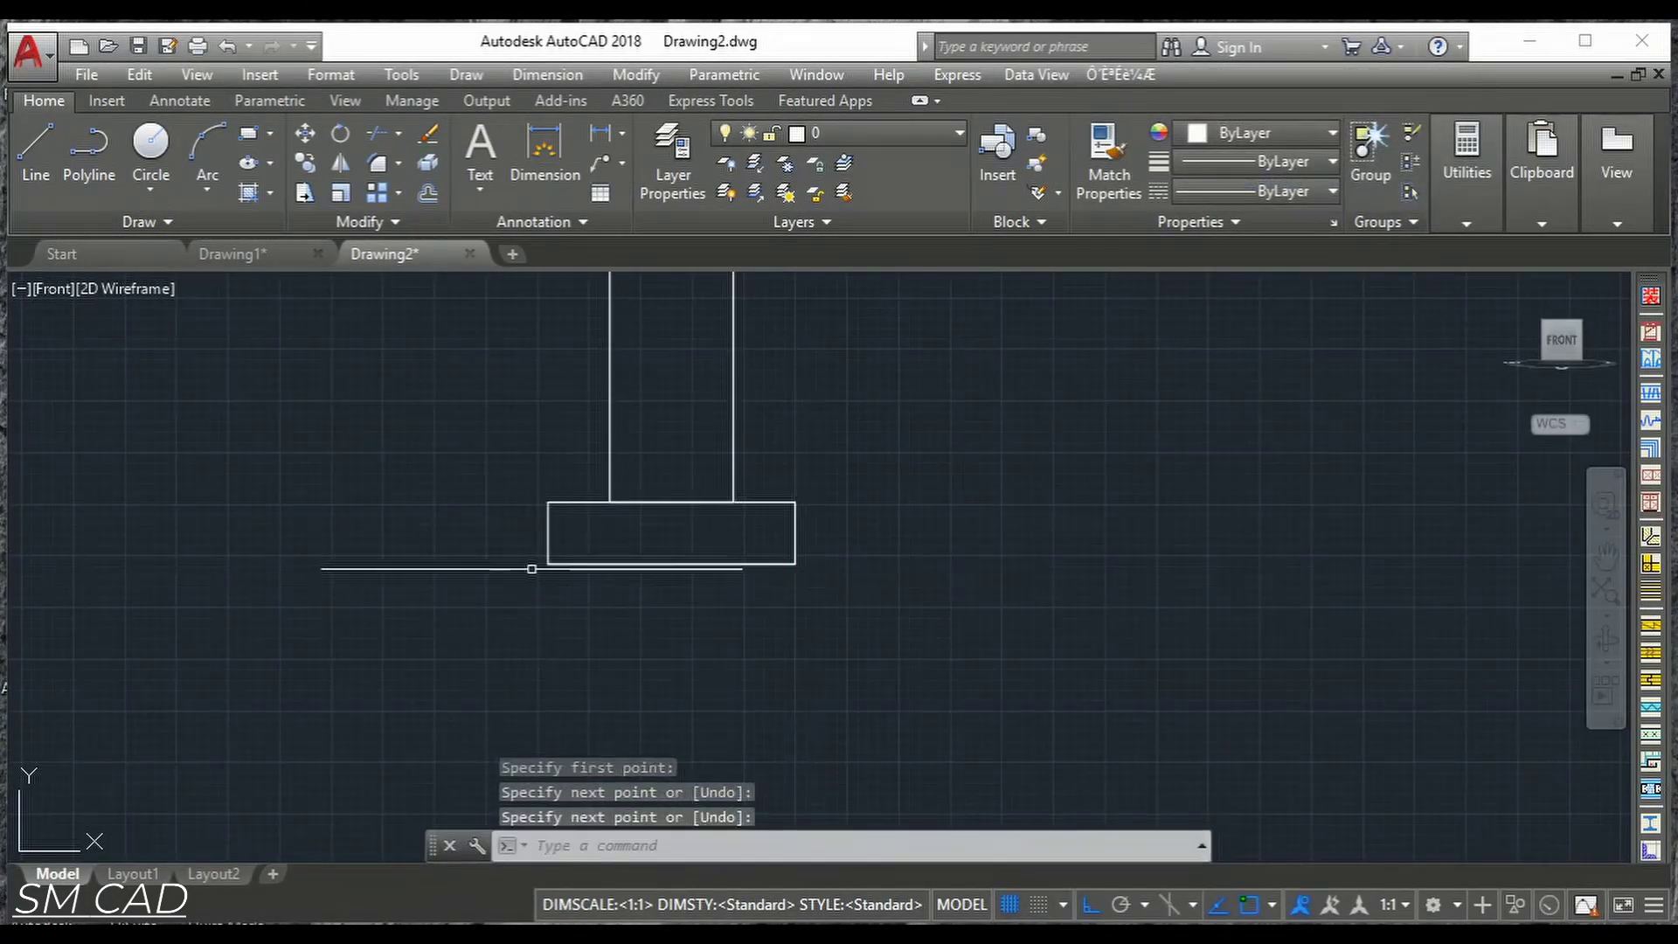
Move that bottom line 15 units down.
left_click(531, 569)
left_click(813, 551)
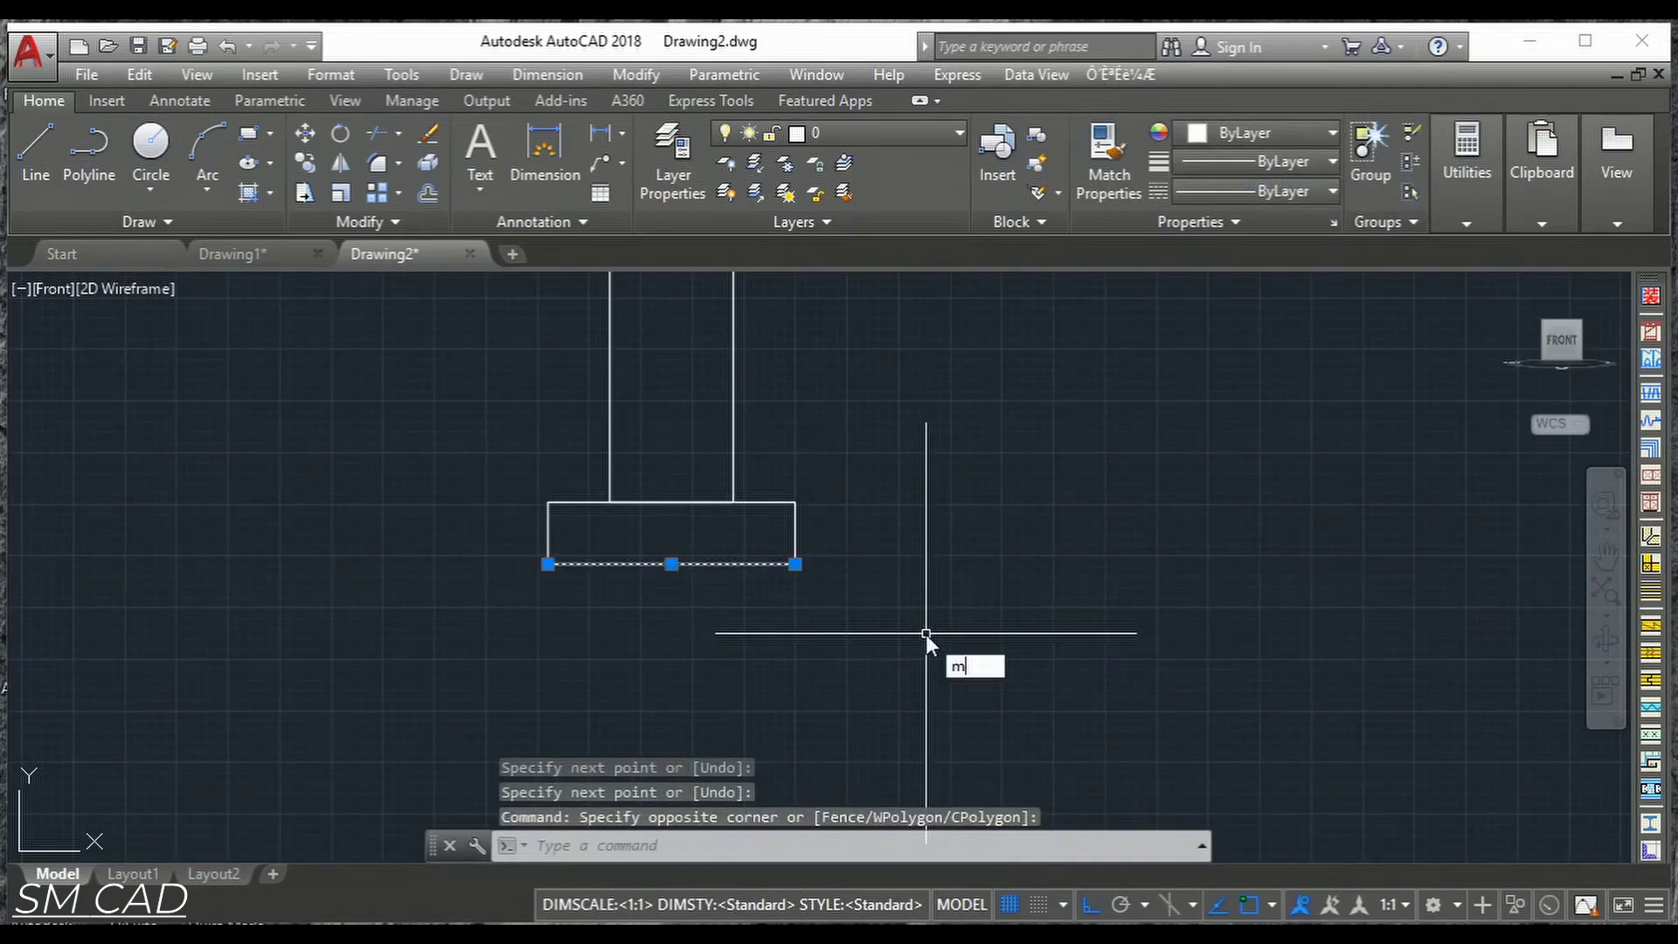
type("m")
key("Return")
left_click(863, 564)
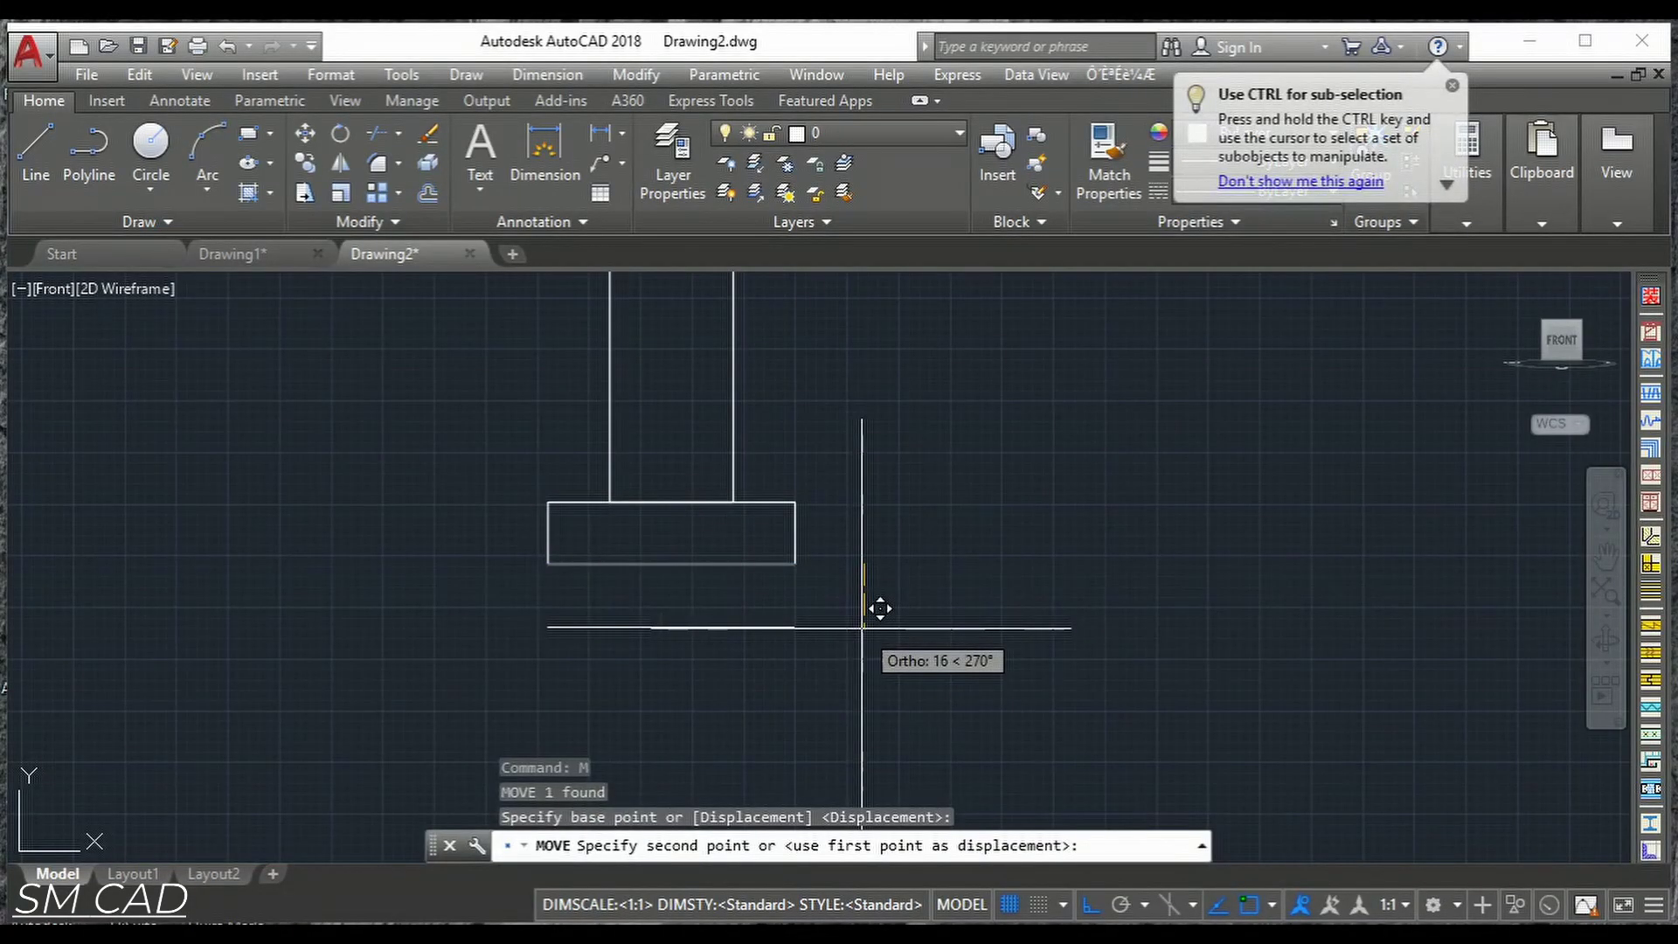
type("15")
key("Return")
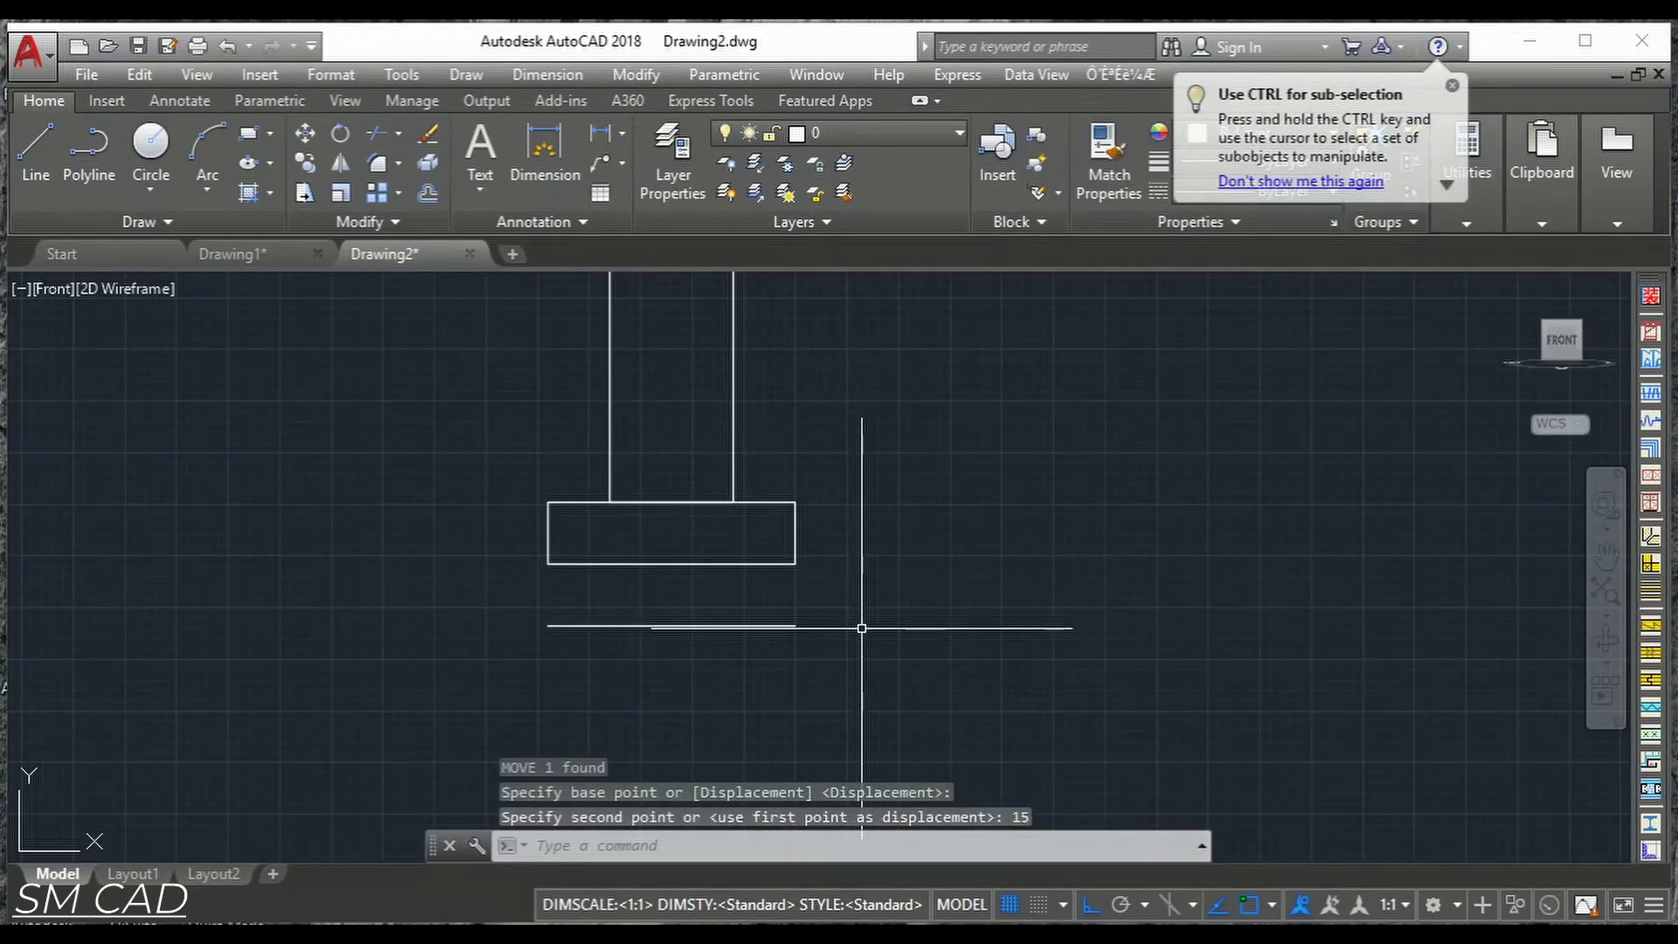
key("Escape")
key("Escape")
scroll(861, 625, "down", 5)
scroll(742, 580, "up", 3)
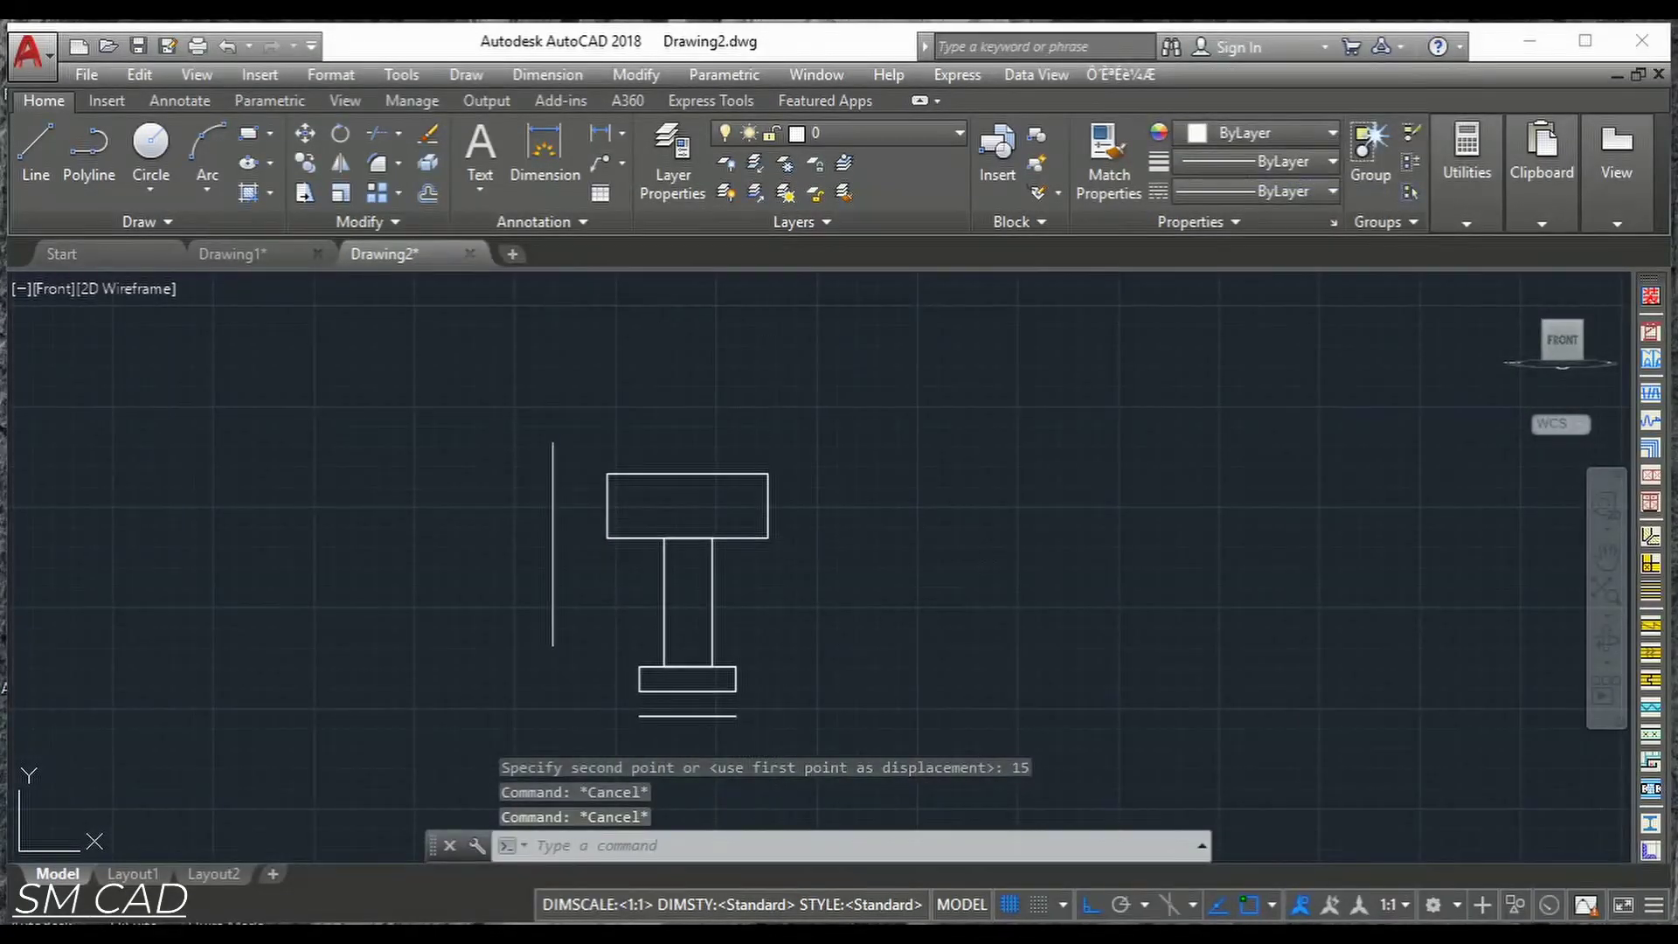
Copy the whole T-shaped profile and place the copy to its right.
middle_click_drag(569, 464, 572, 434)
left_click(573, 416)
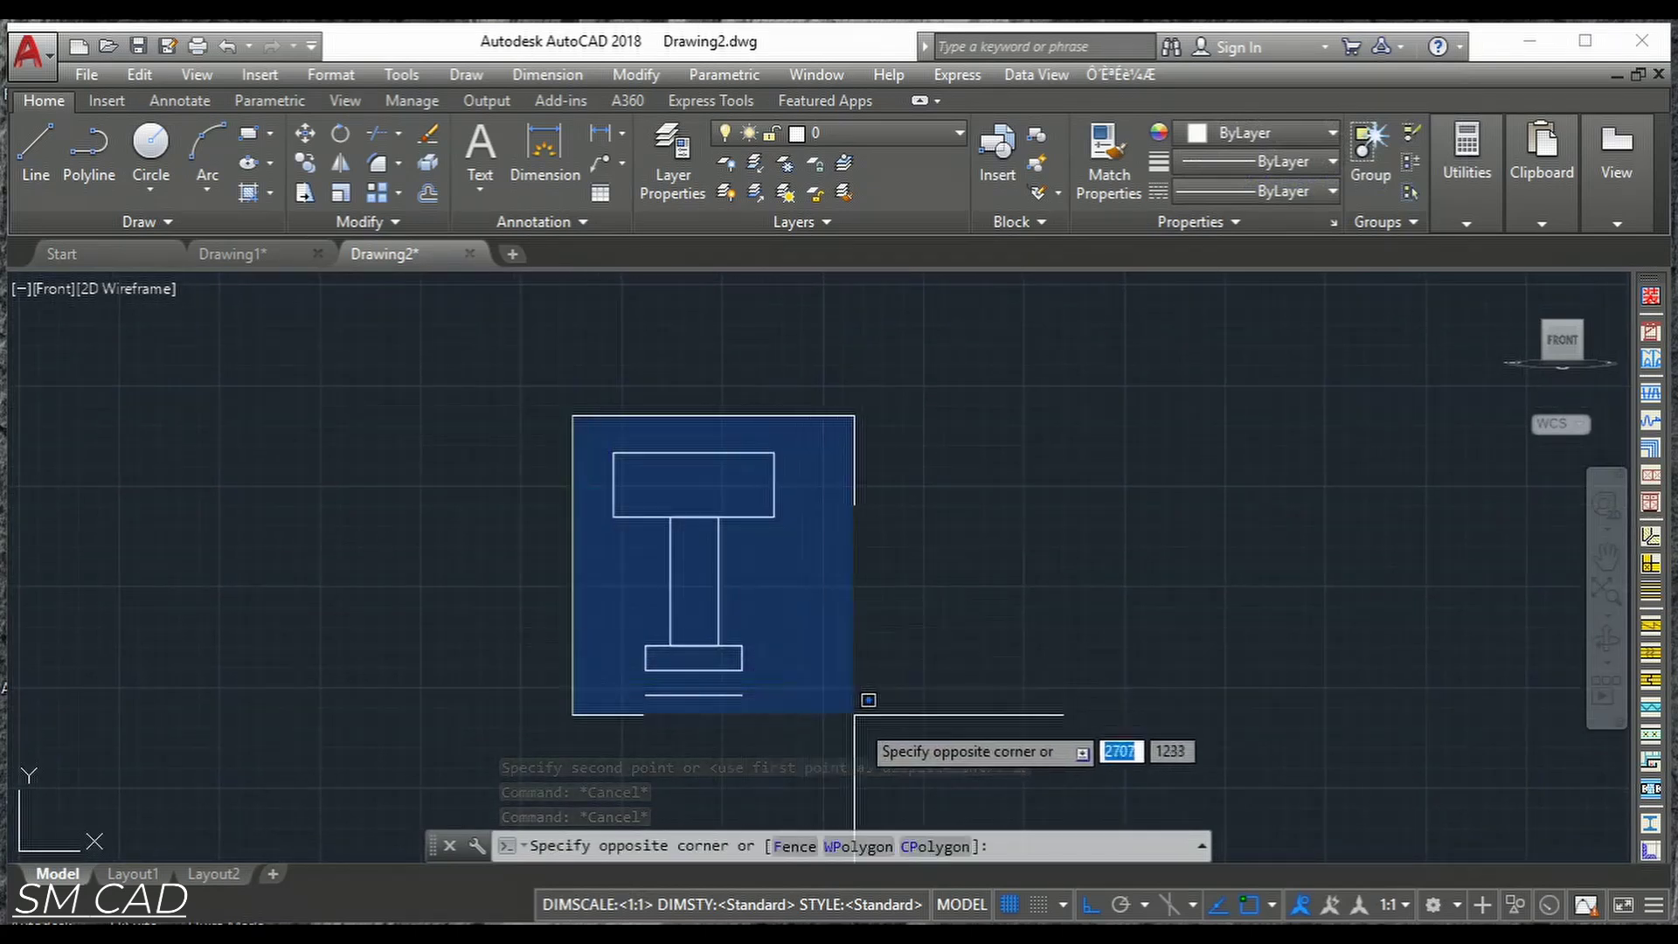
left_click(866, 728)
type("c")
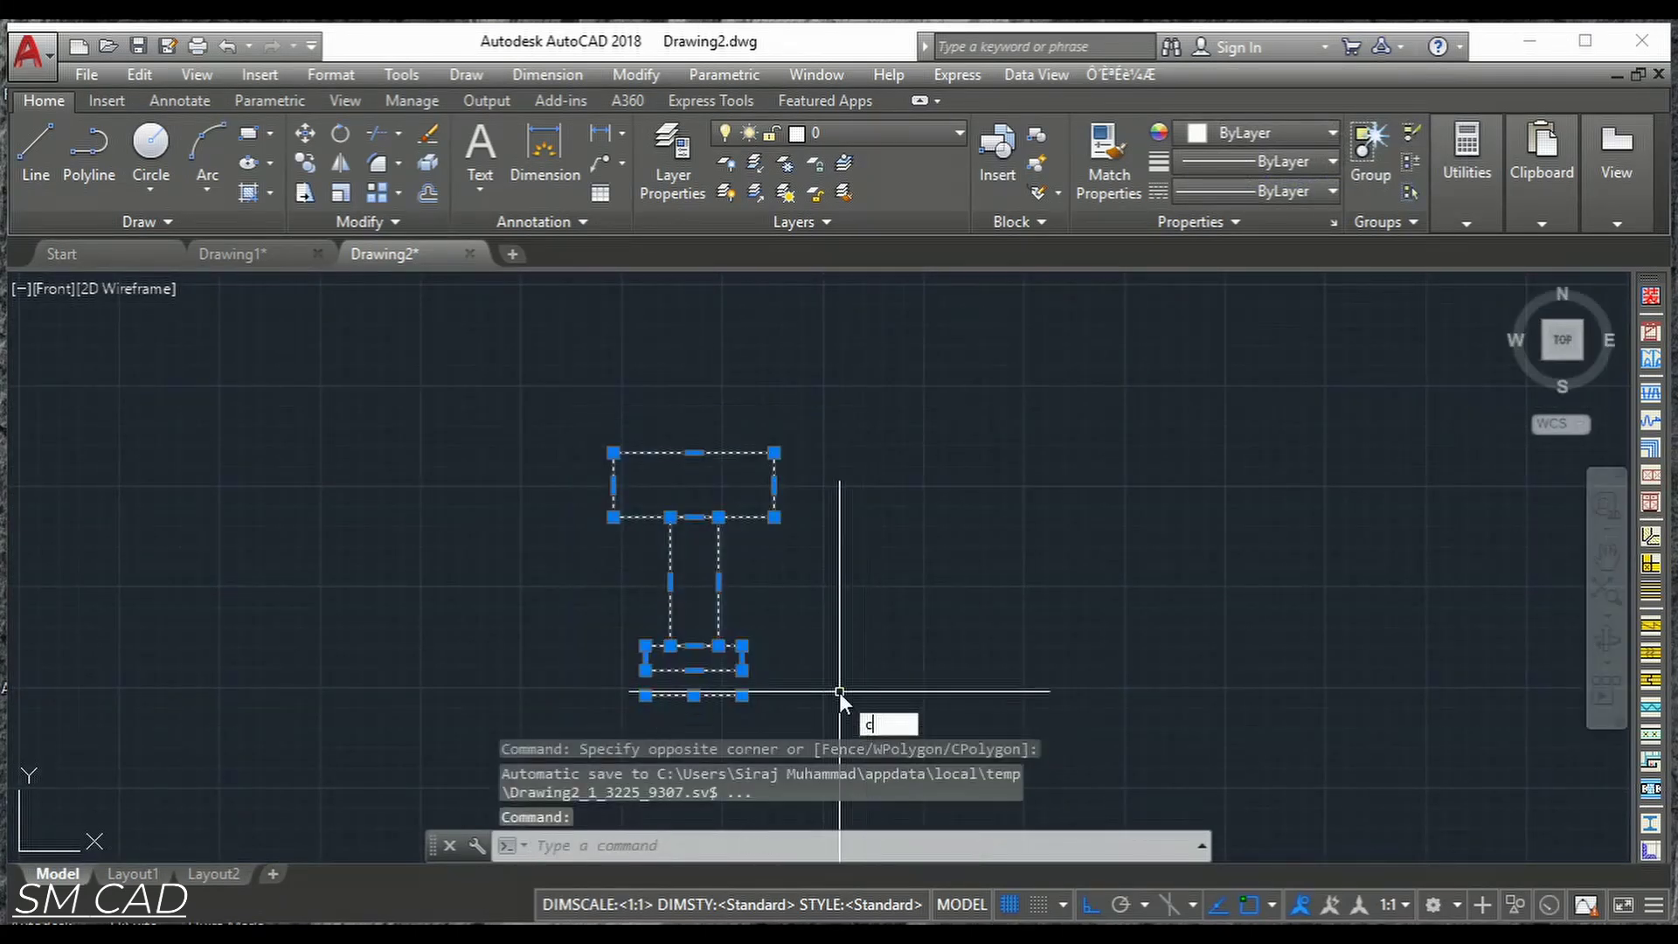
key("Return")
left_click(760, 727)
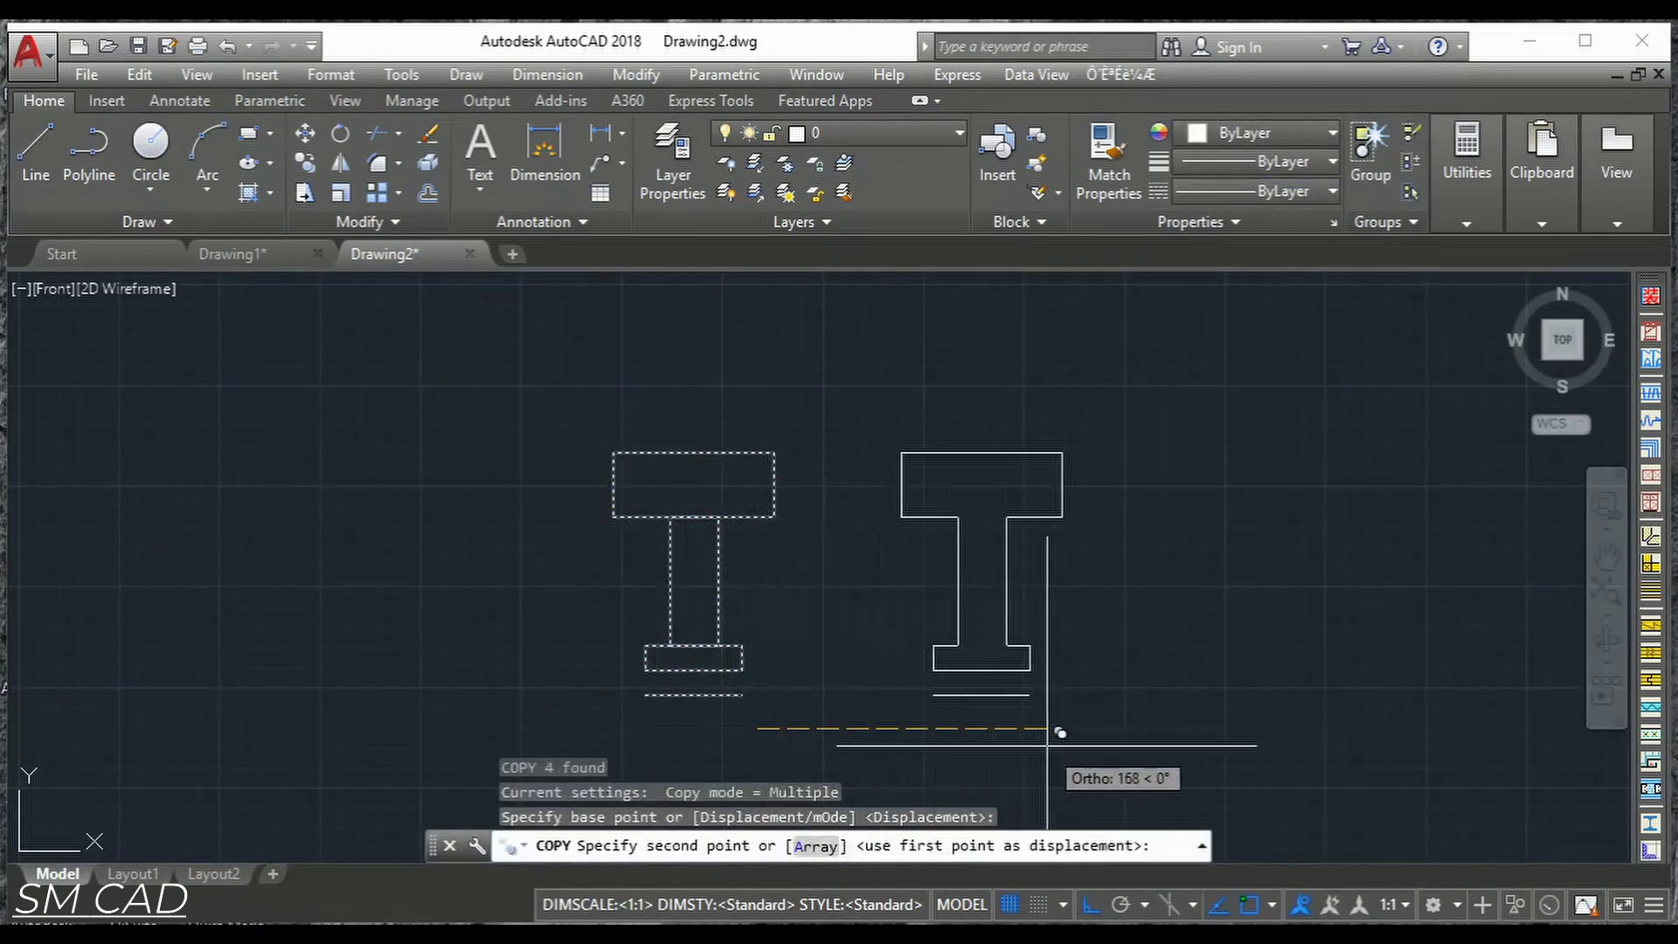
left_click(1092, 749)
key("Escape")
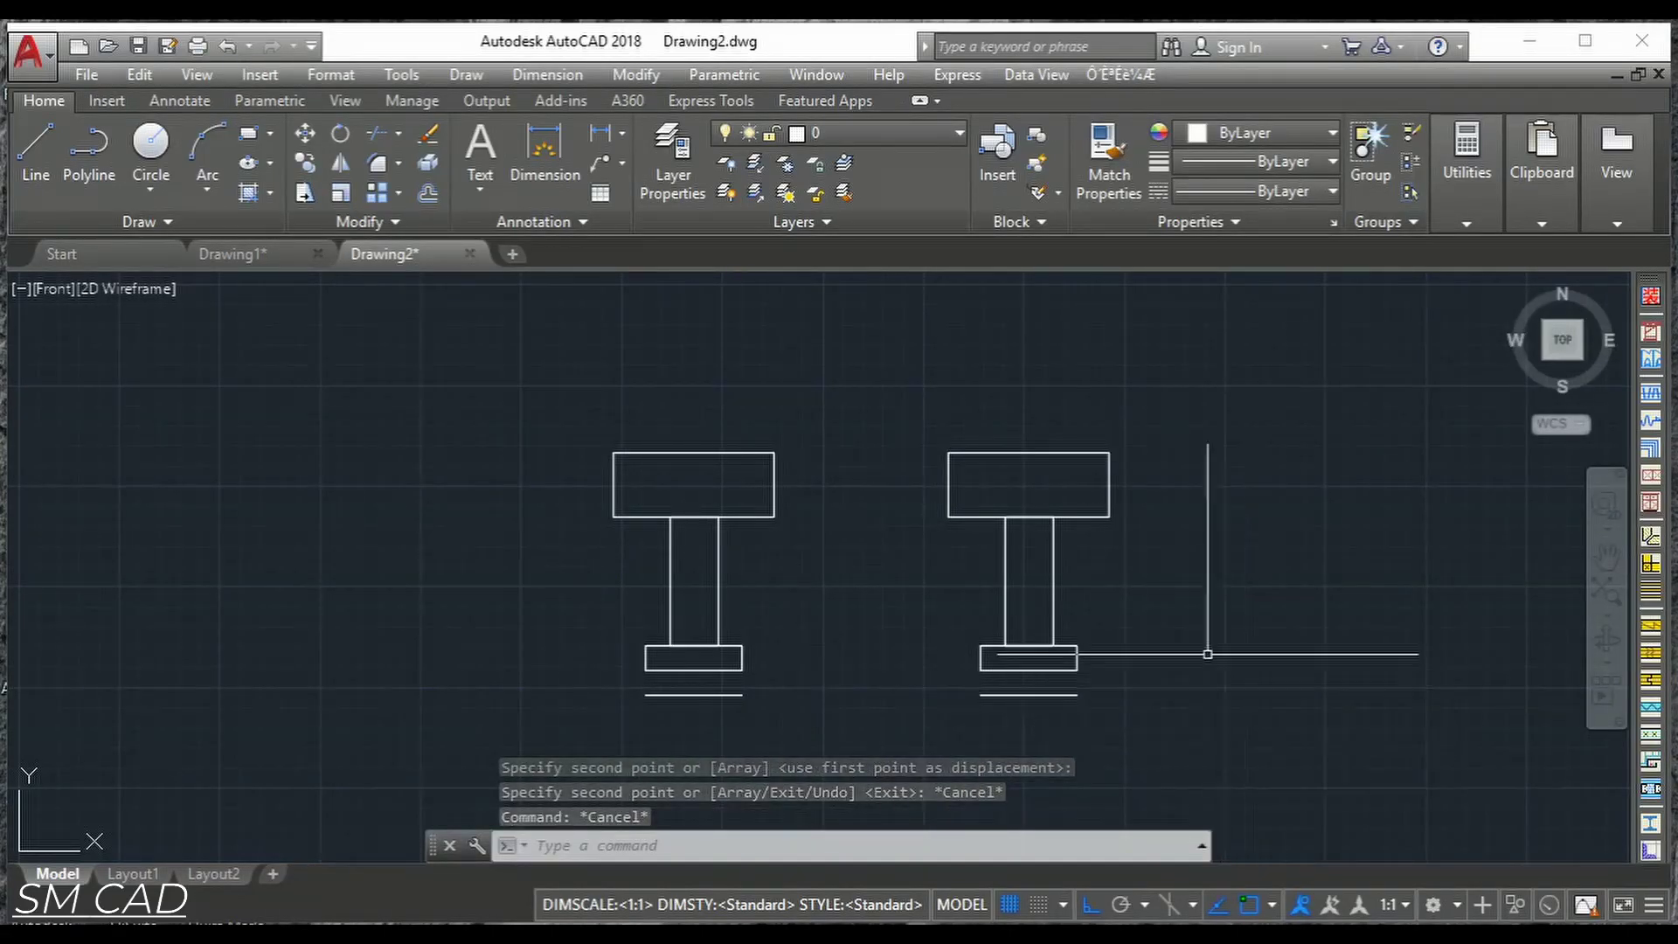
Move the copy's top rectangle 50 units down across the column.
key("Escape")
key("Escape")
type("m")
key("Return")
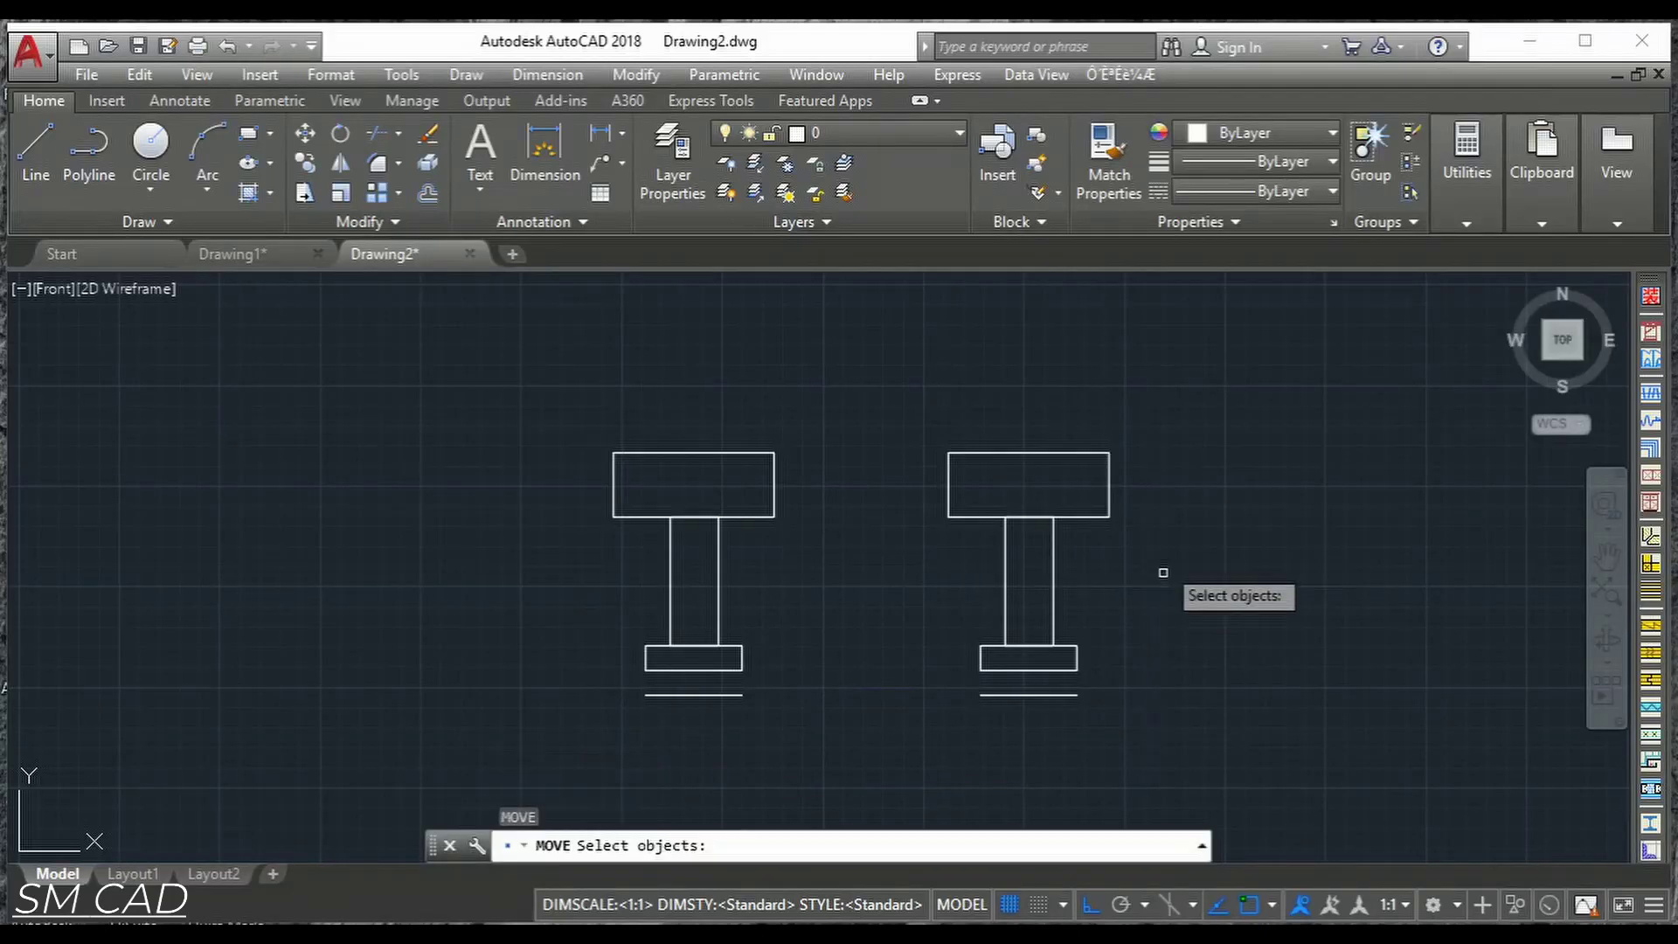
left_click(1139, 442)
left_click(1099, 483)
key("Return")
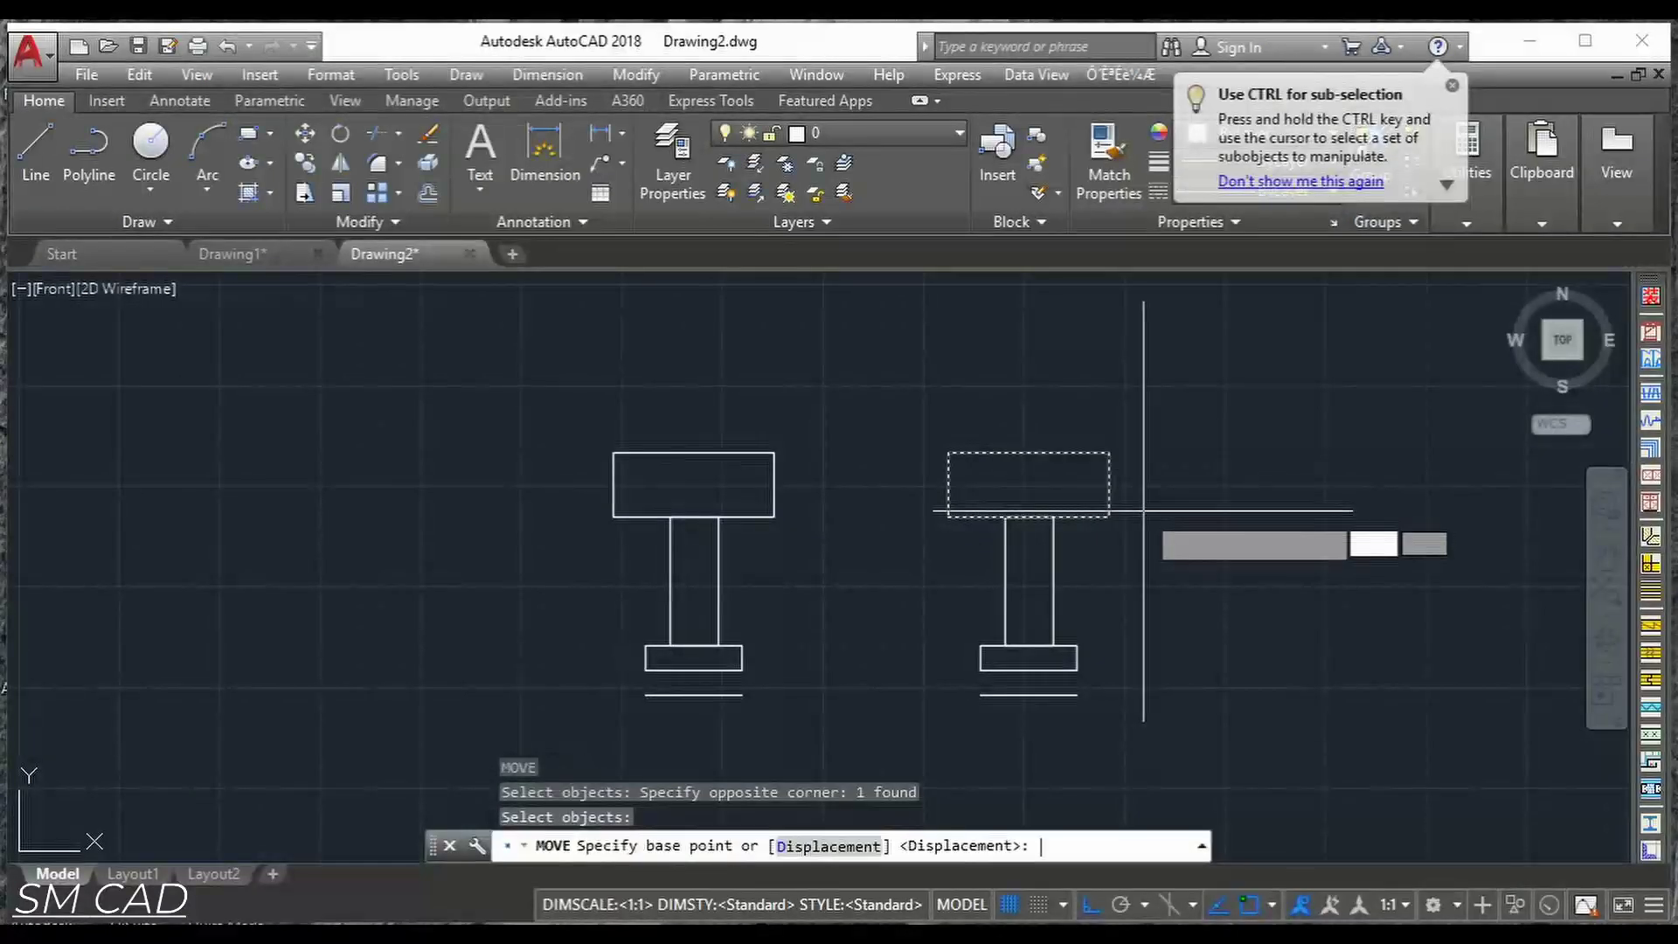
left_click(1109, 517)
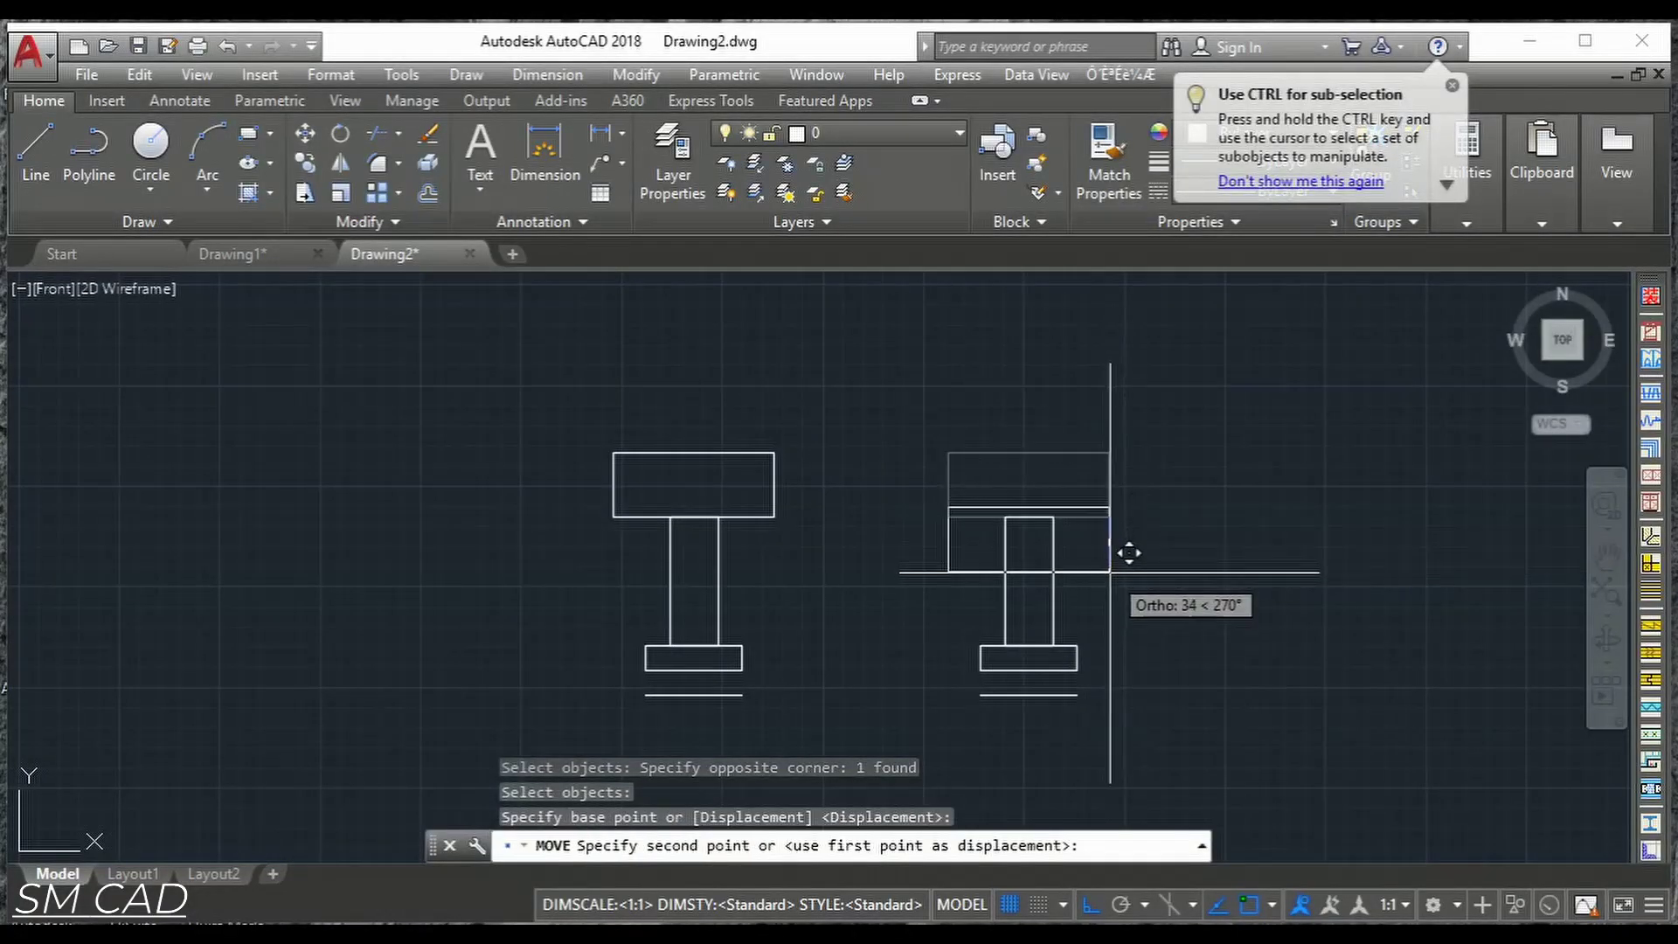
type("50")
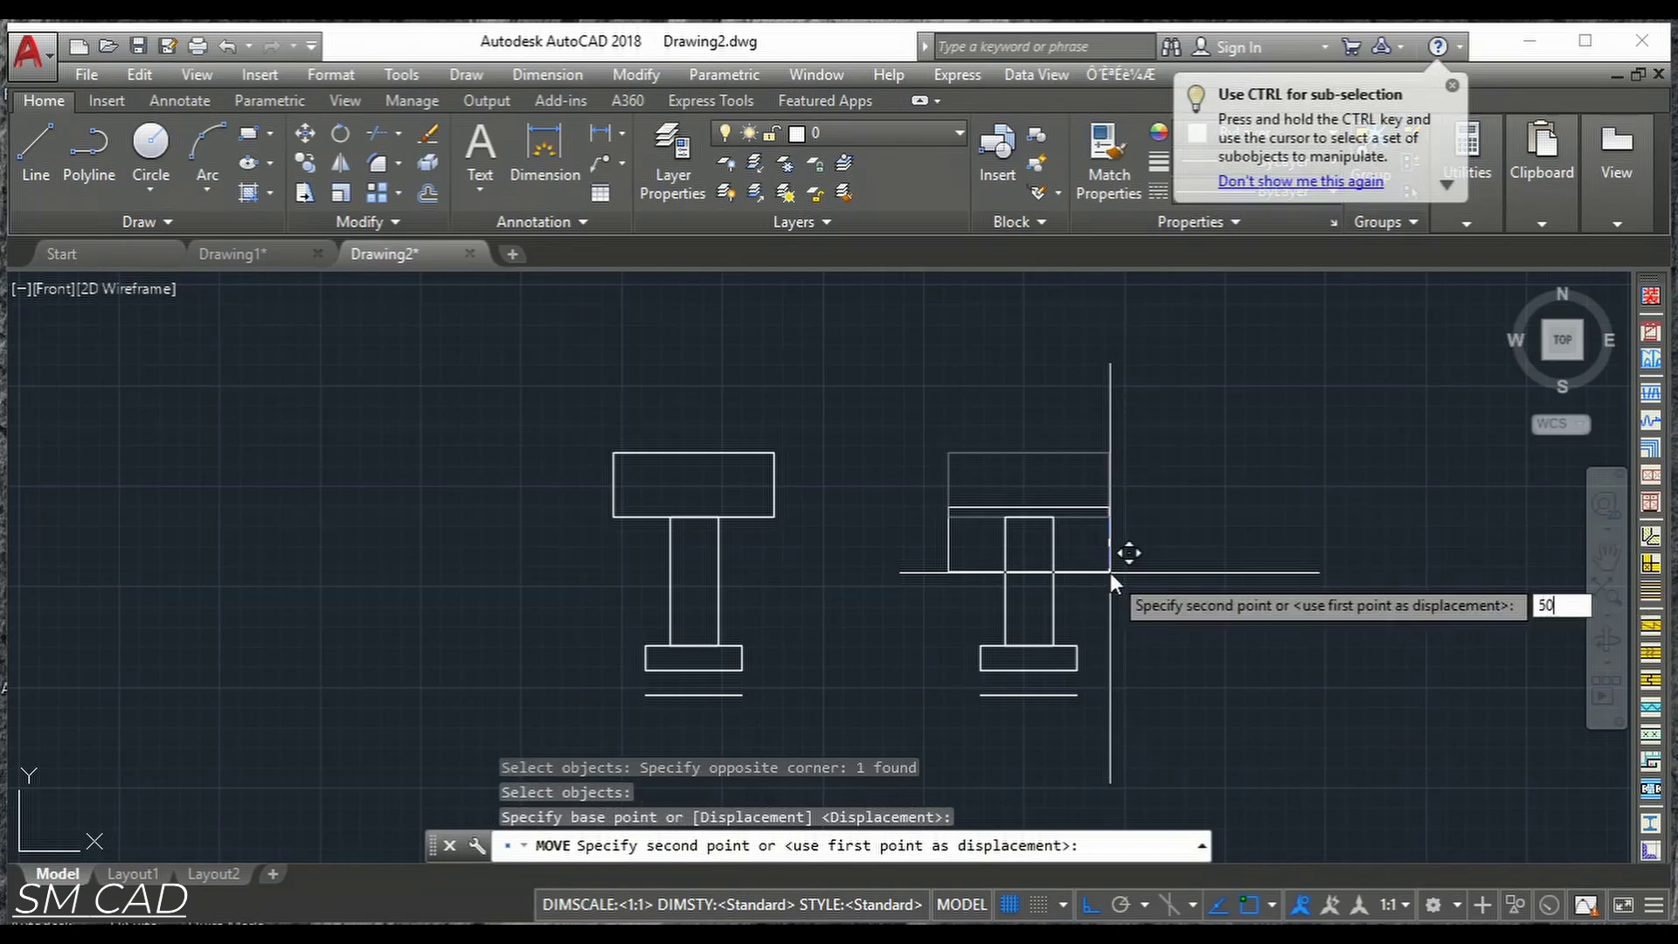
key("Return")
key("Escape")
key("Escape")
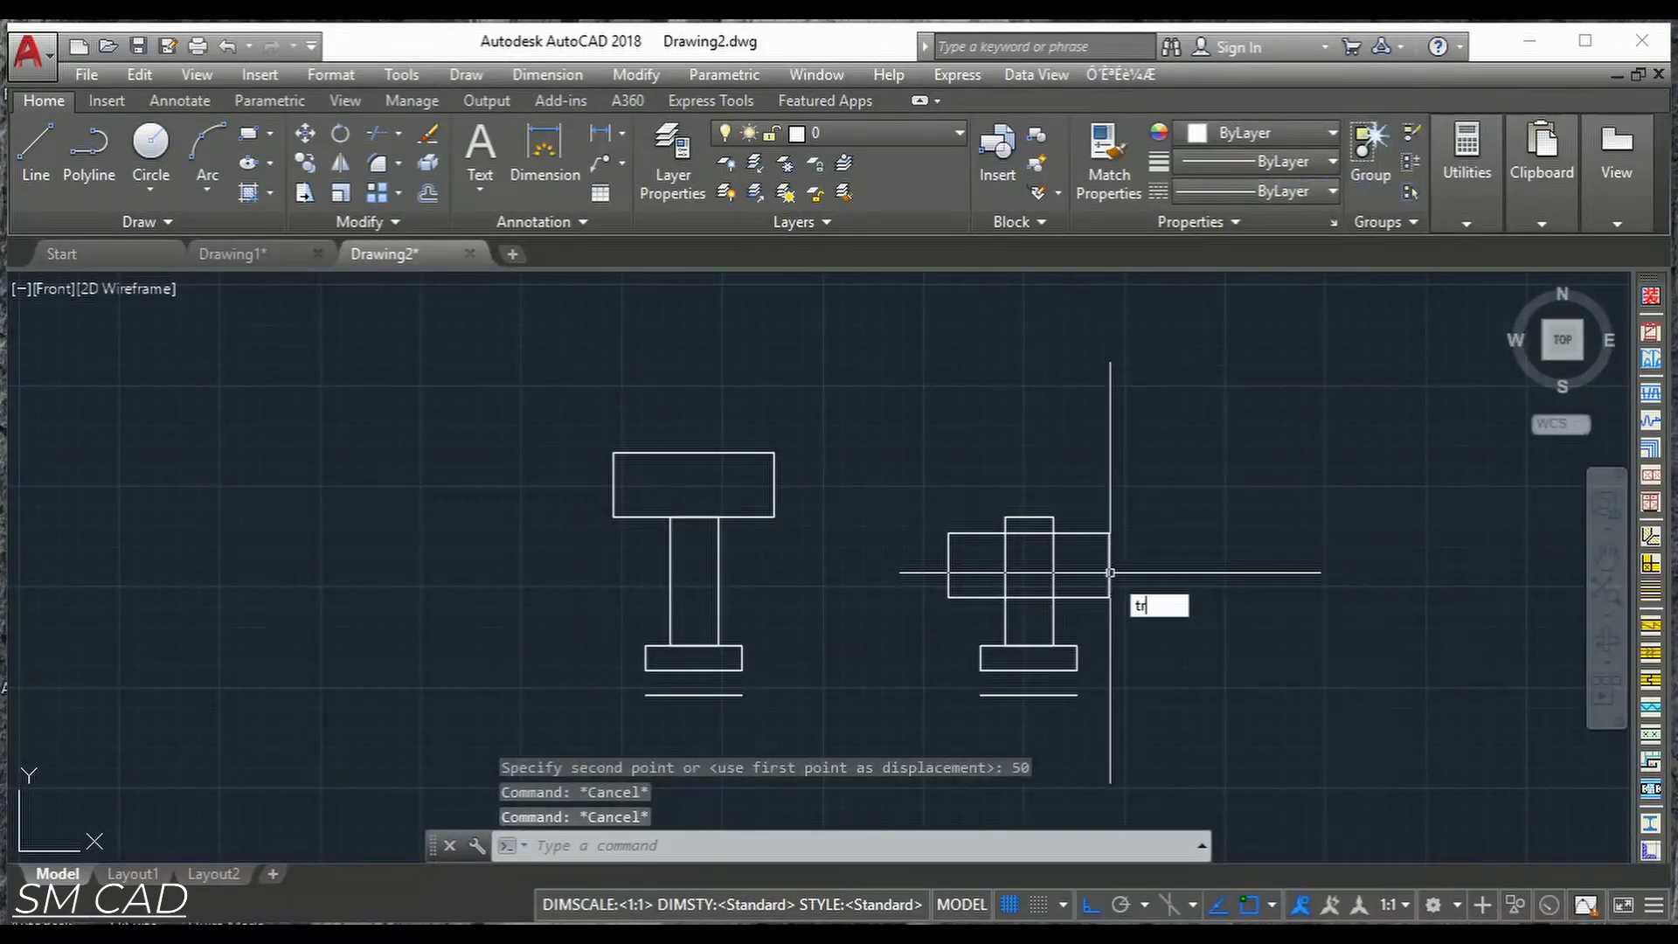
Trim the right profile's column lines inside its rectangle, using all objects as cutting edges.
type("tr")
key("Return")
key("Return")
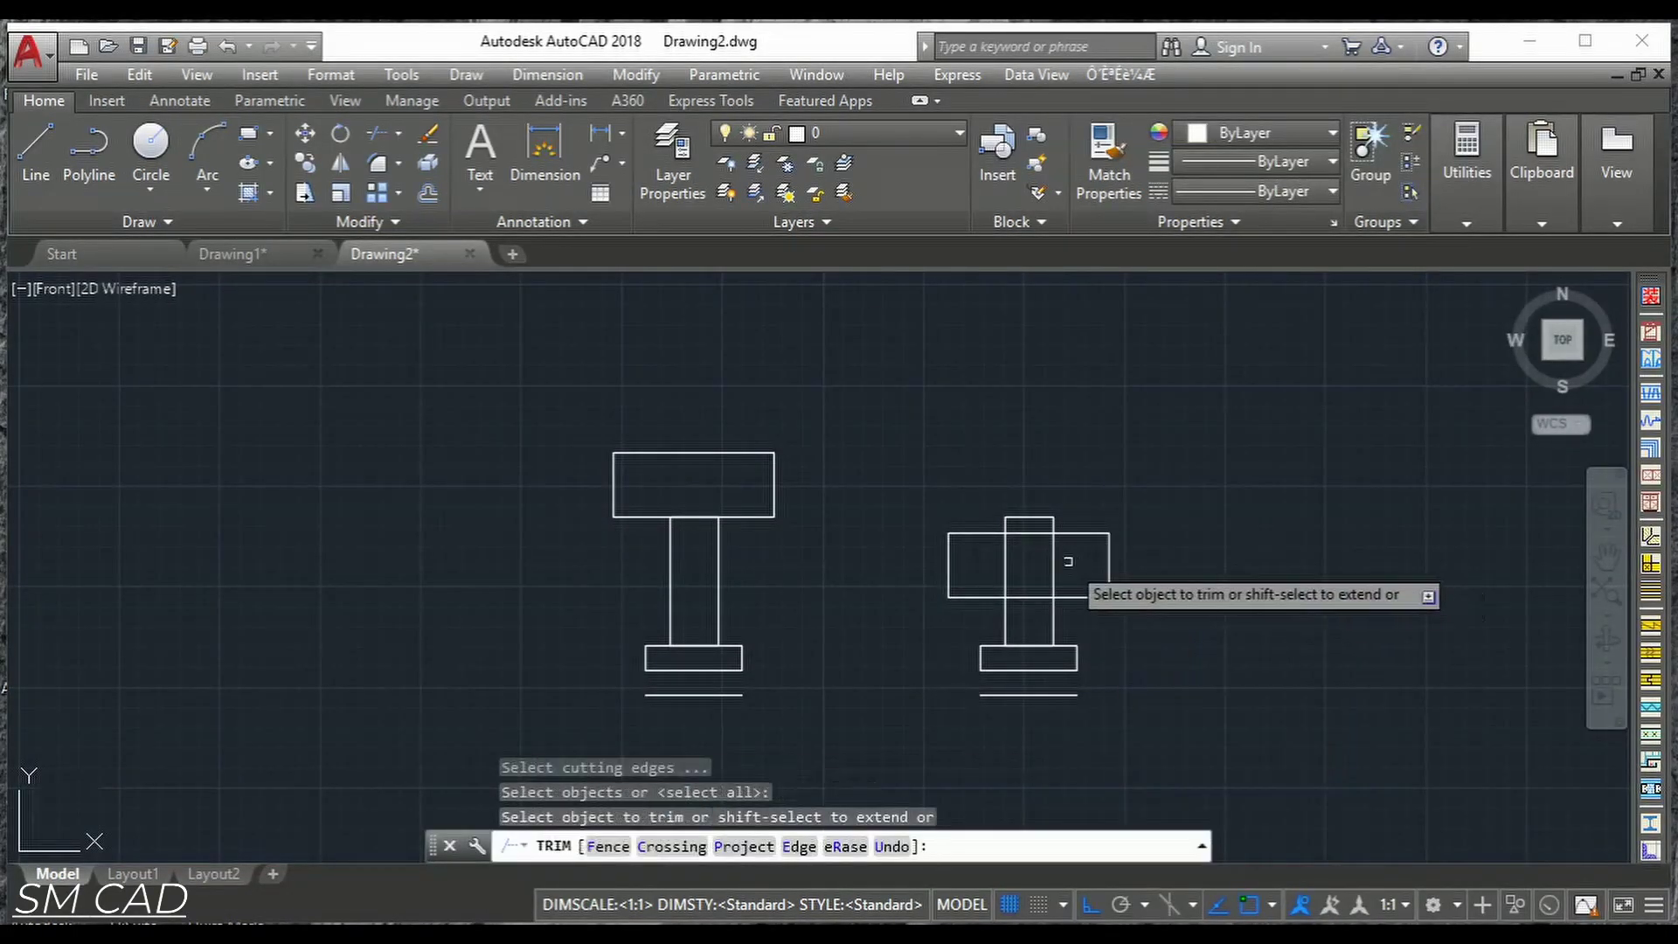
scroll(1068, 561, "up", 3)
left_click(1068, 554)
left_click(784, 579)
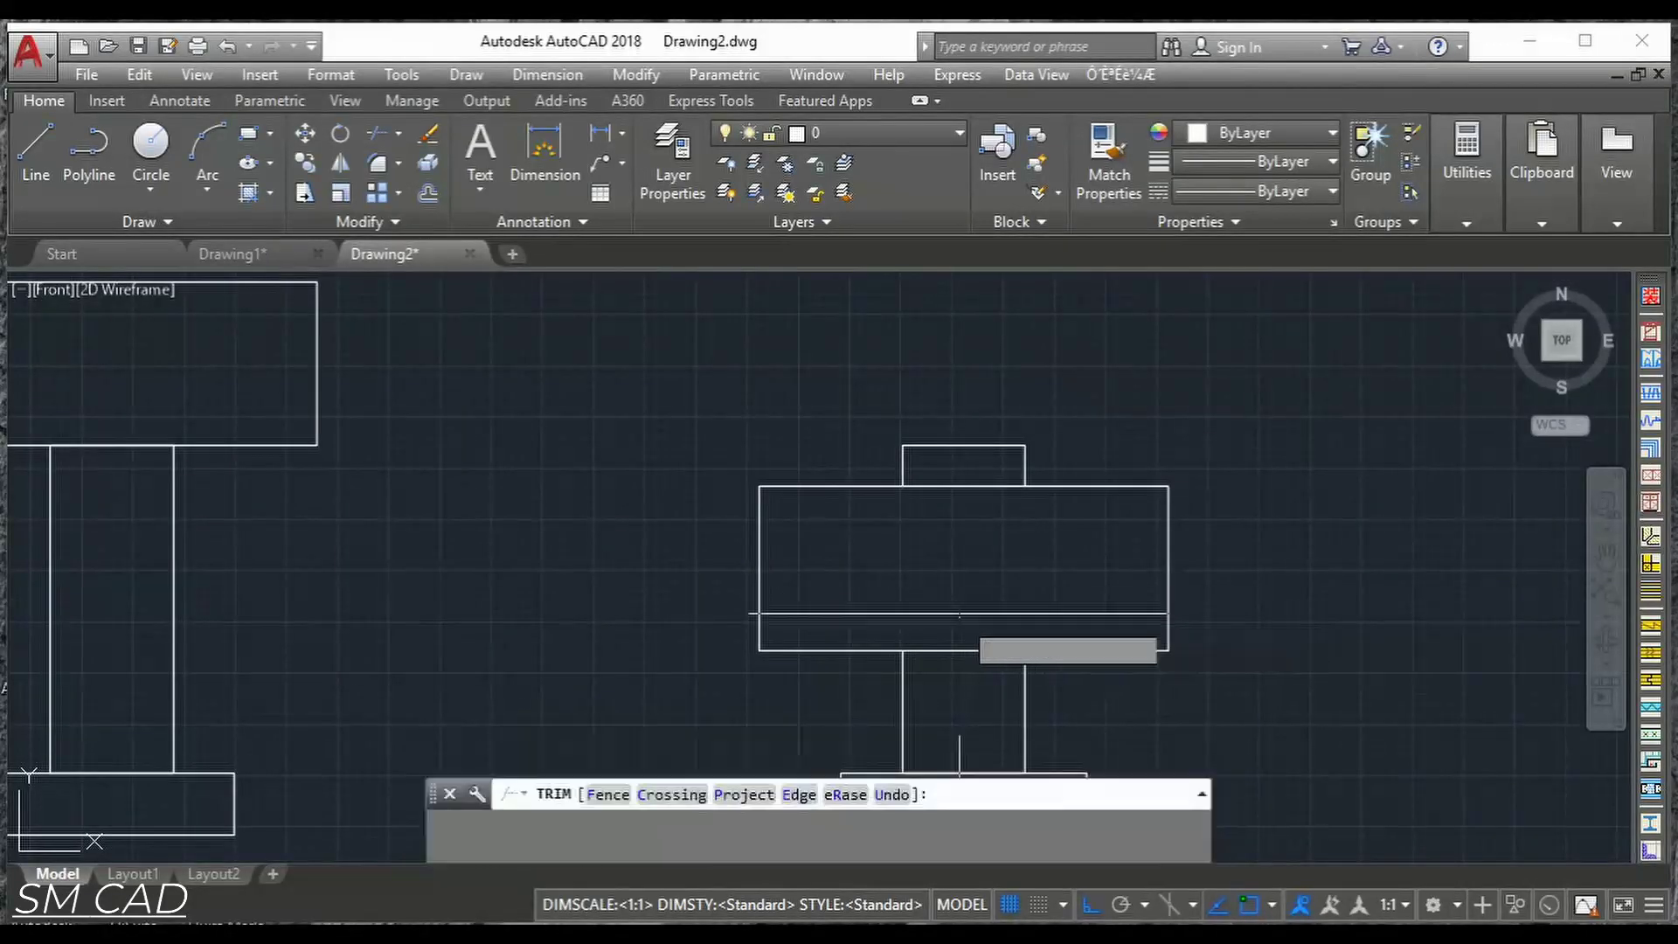
scroll(959, 614, "down", 5)
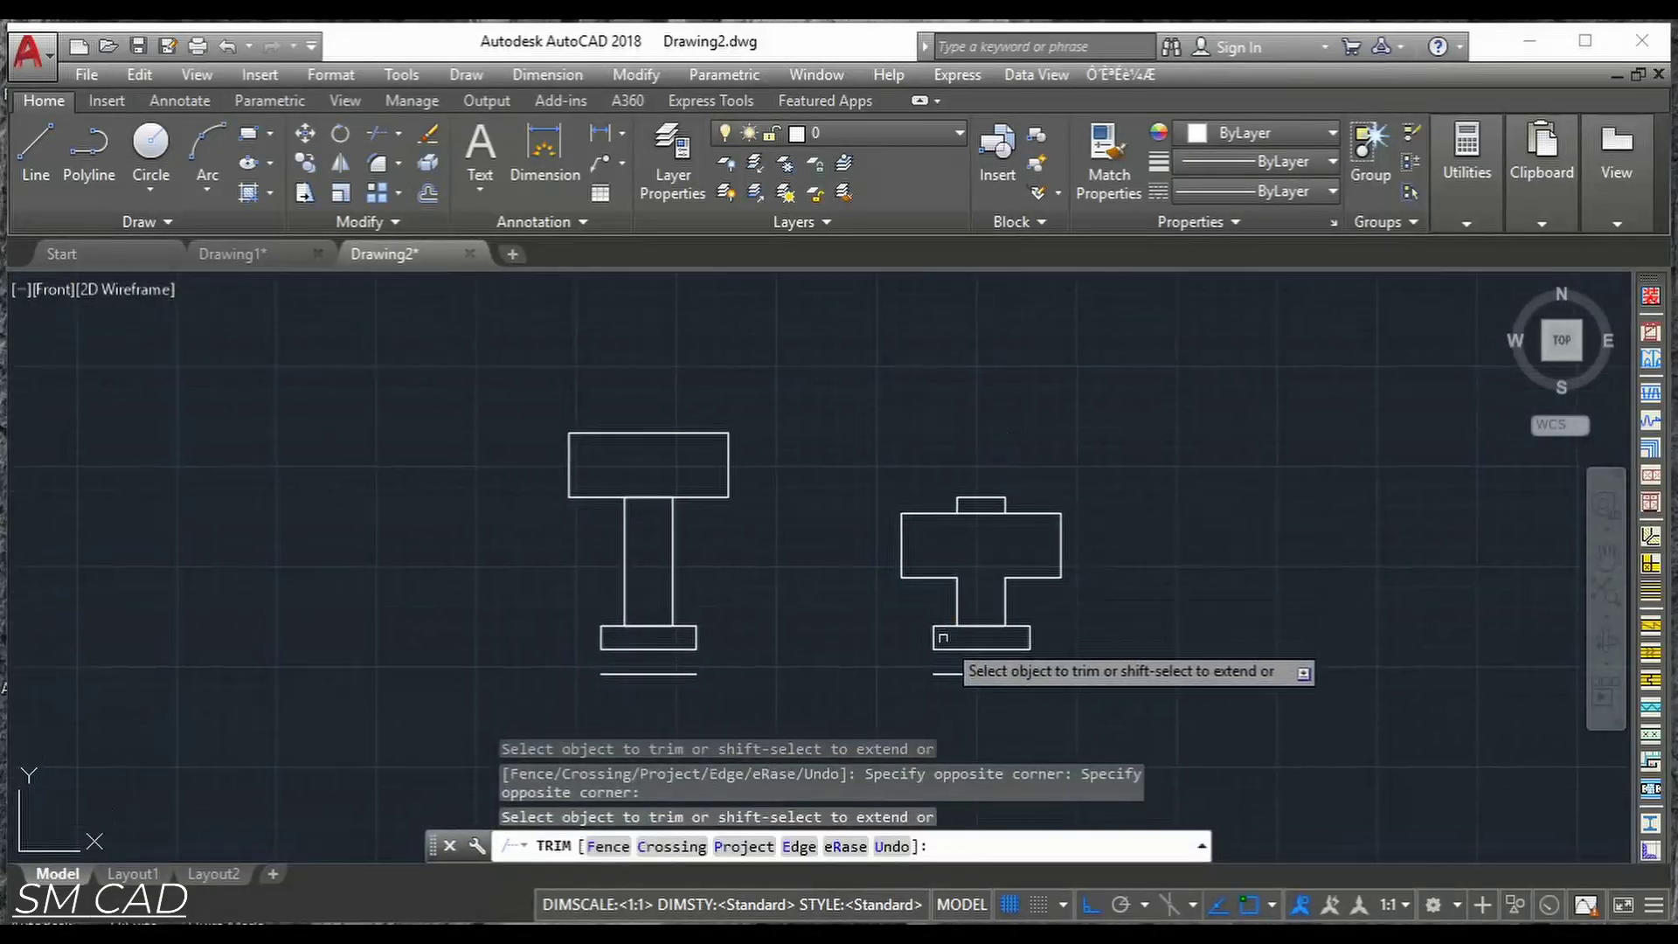
scroll(943, 637, "up", 4)
scroll(1057, 611, "down", 5)
scroll(910, 607, "up", 2)
Trim the left profile's overlapping lines and the line across its base.
middle_click_drag(910, 606, 1021, 641)
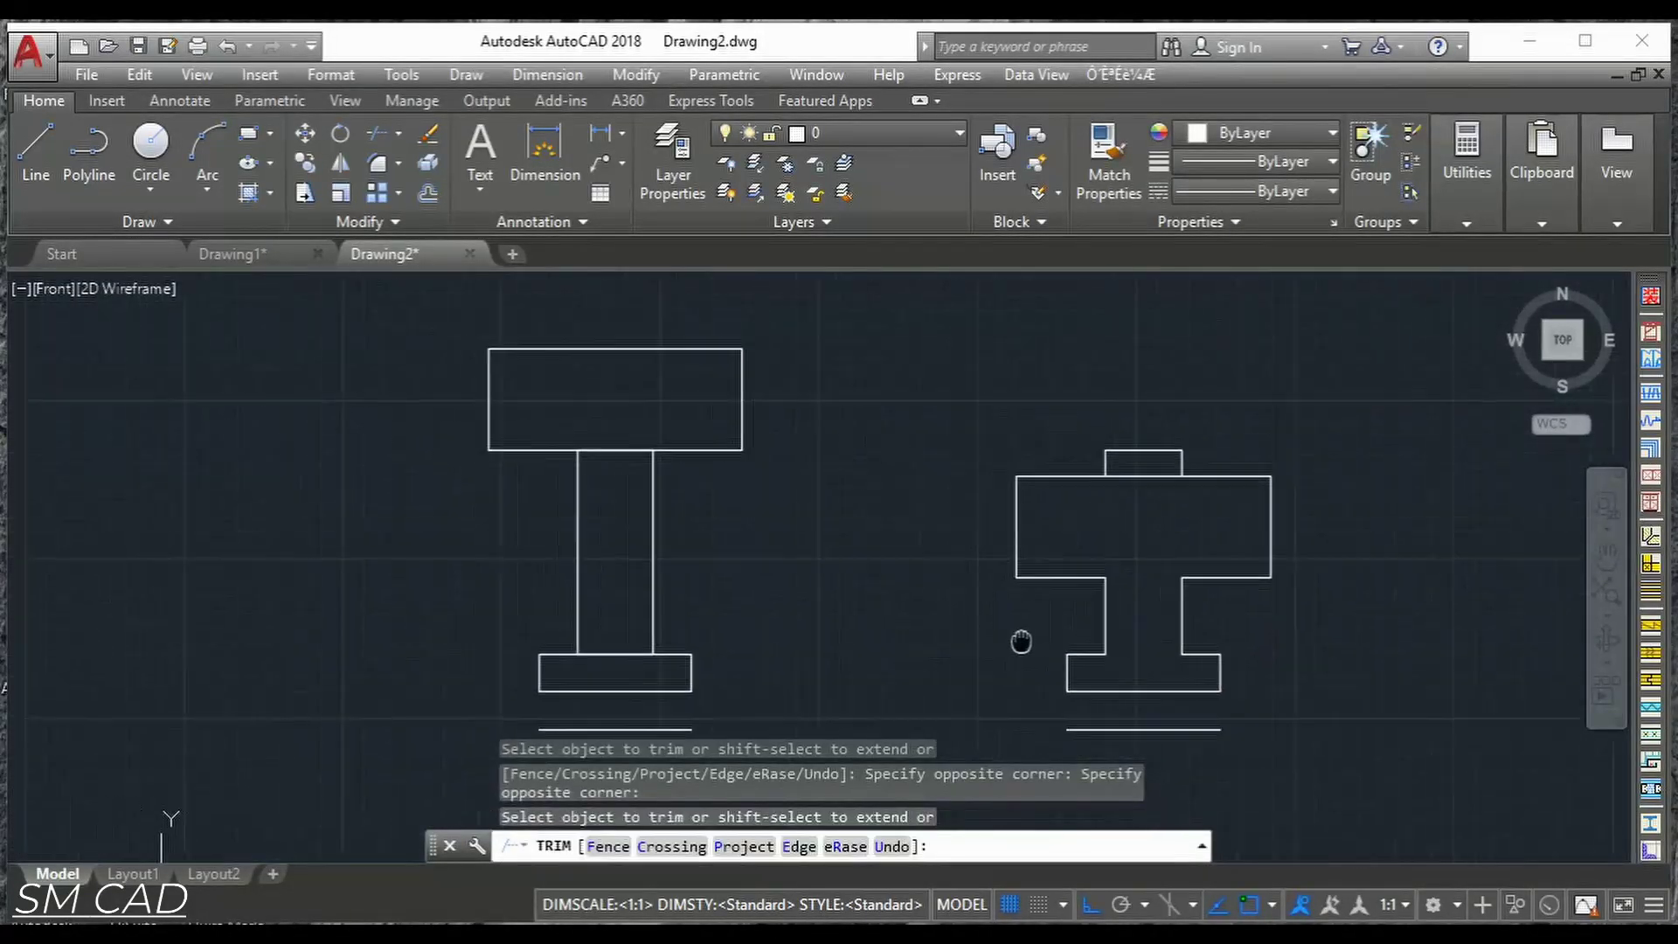
left_click(831, 480)
left_click(656, 449)
left_click(636, 639)
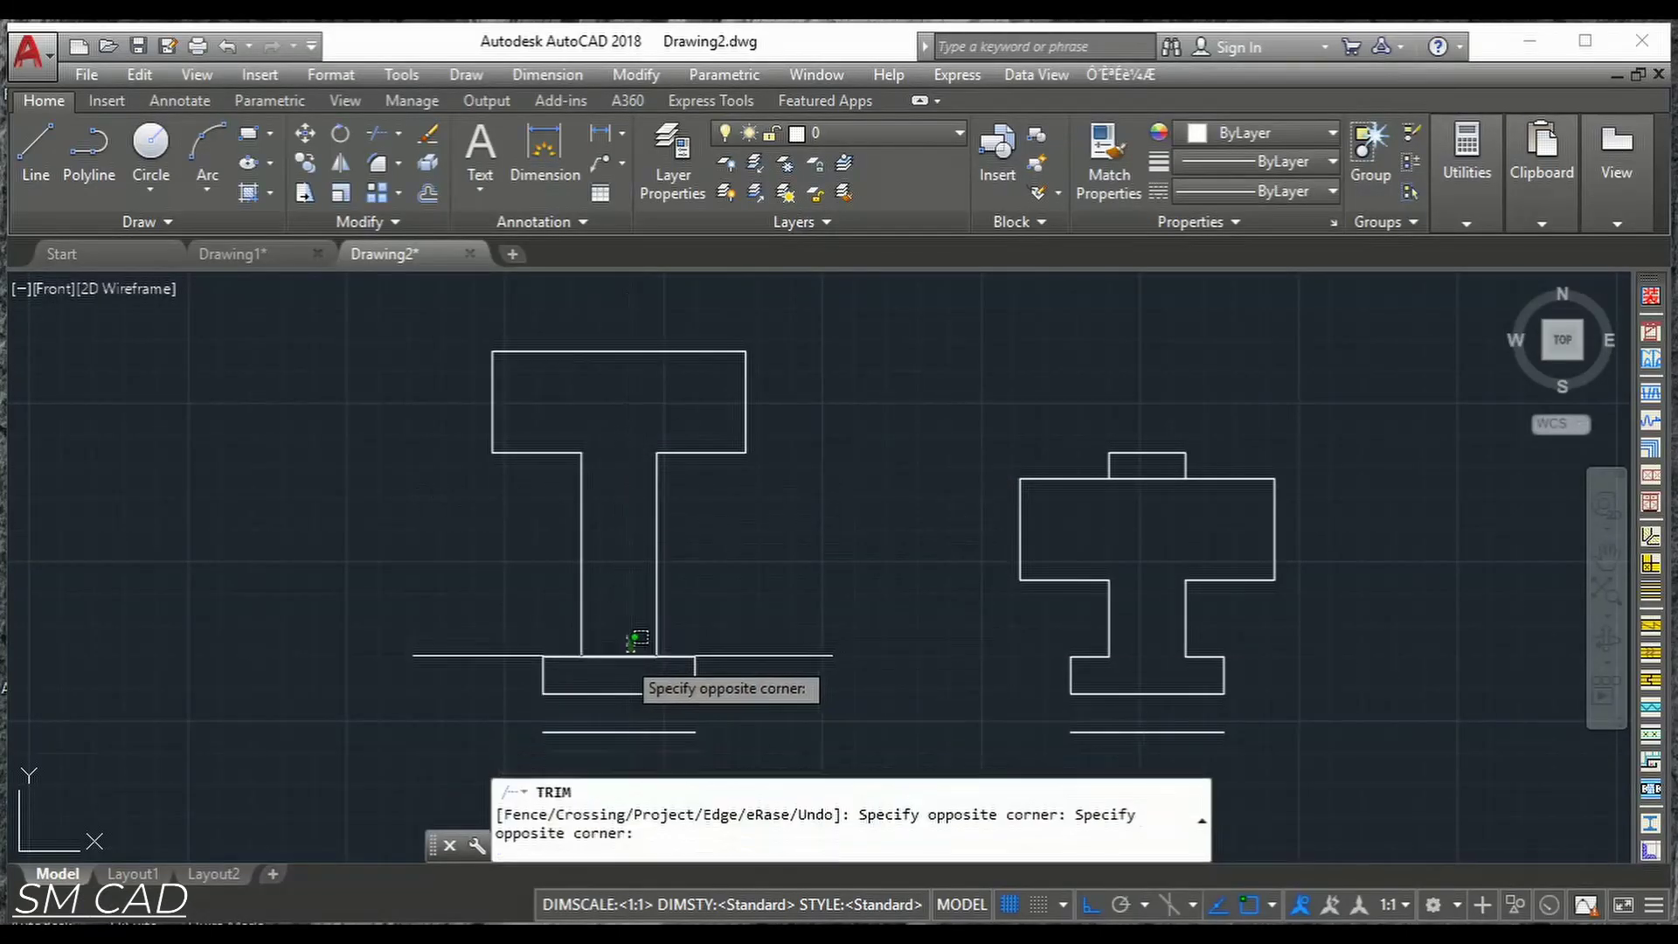
left_click(611, 665)
key("Return")
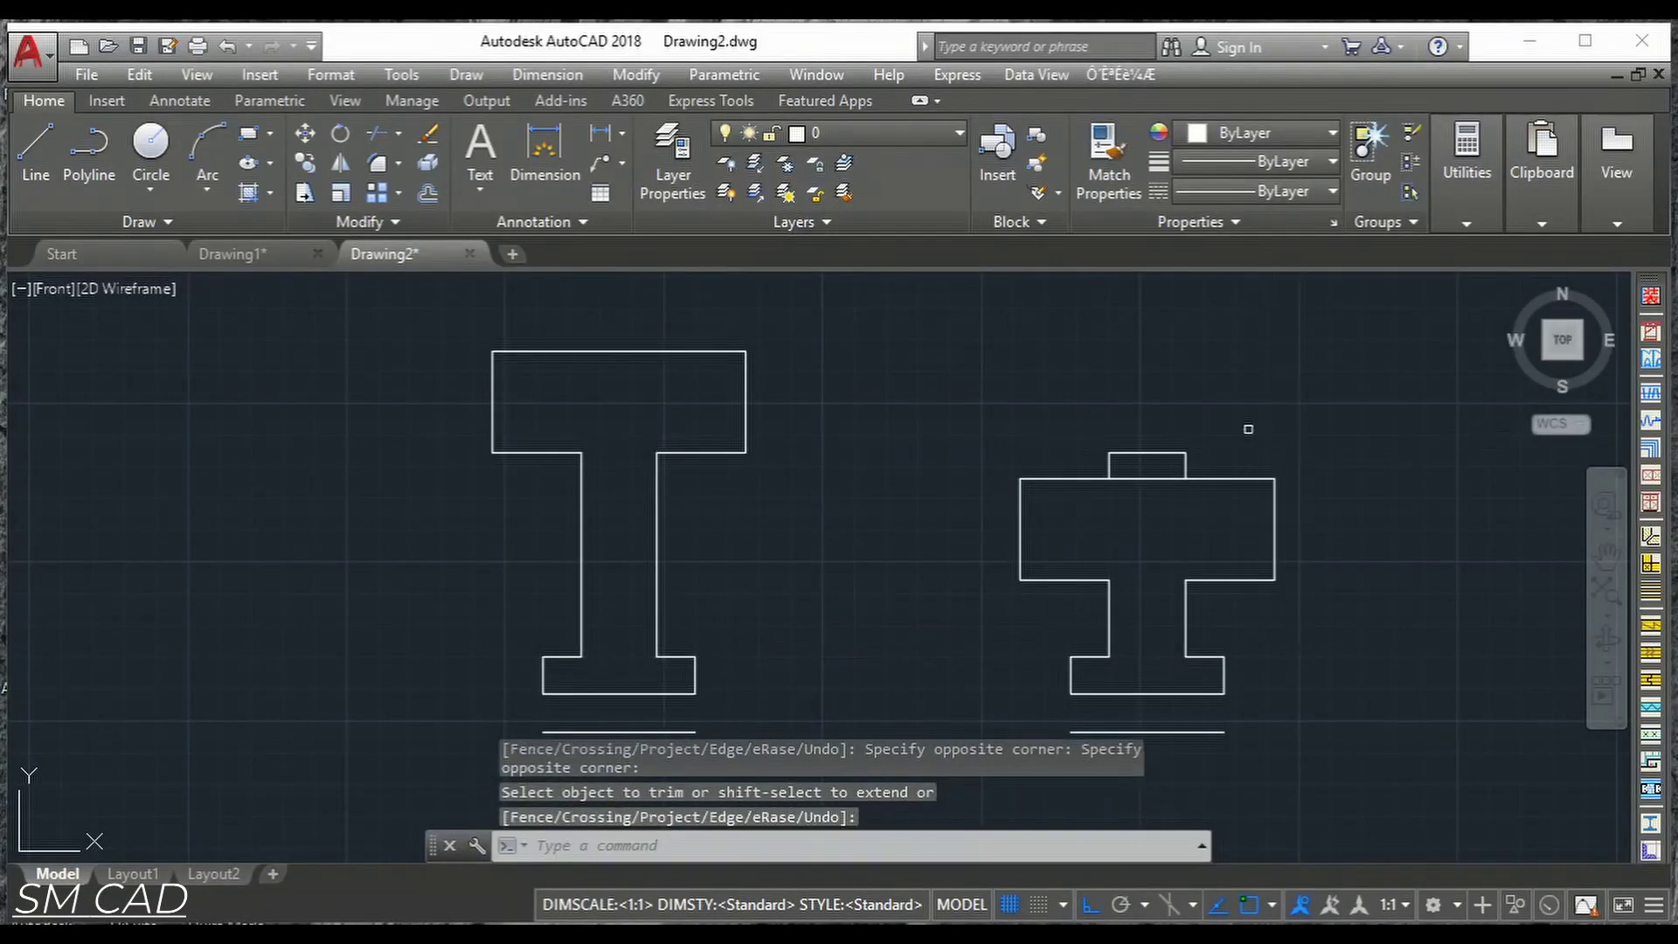
Erase the small protruding top edge of the right profile.
left_click(1241, 427)
left_click(1095, 469)
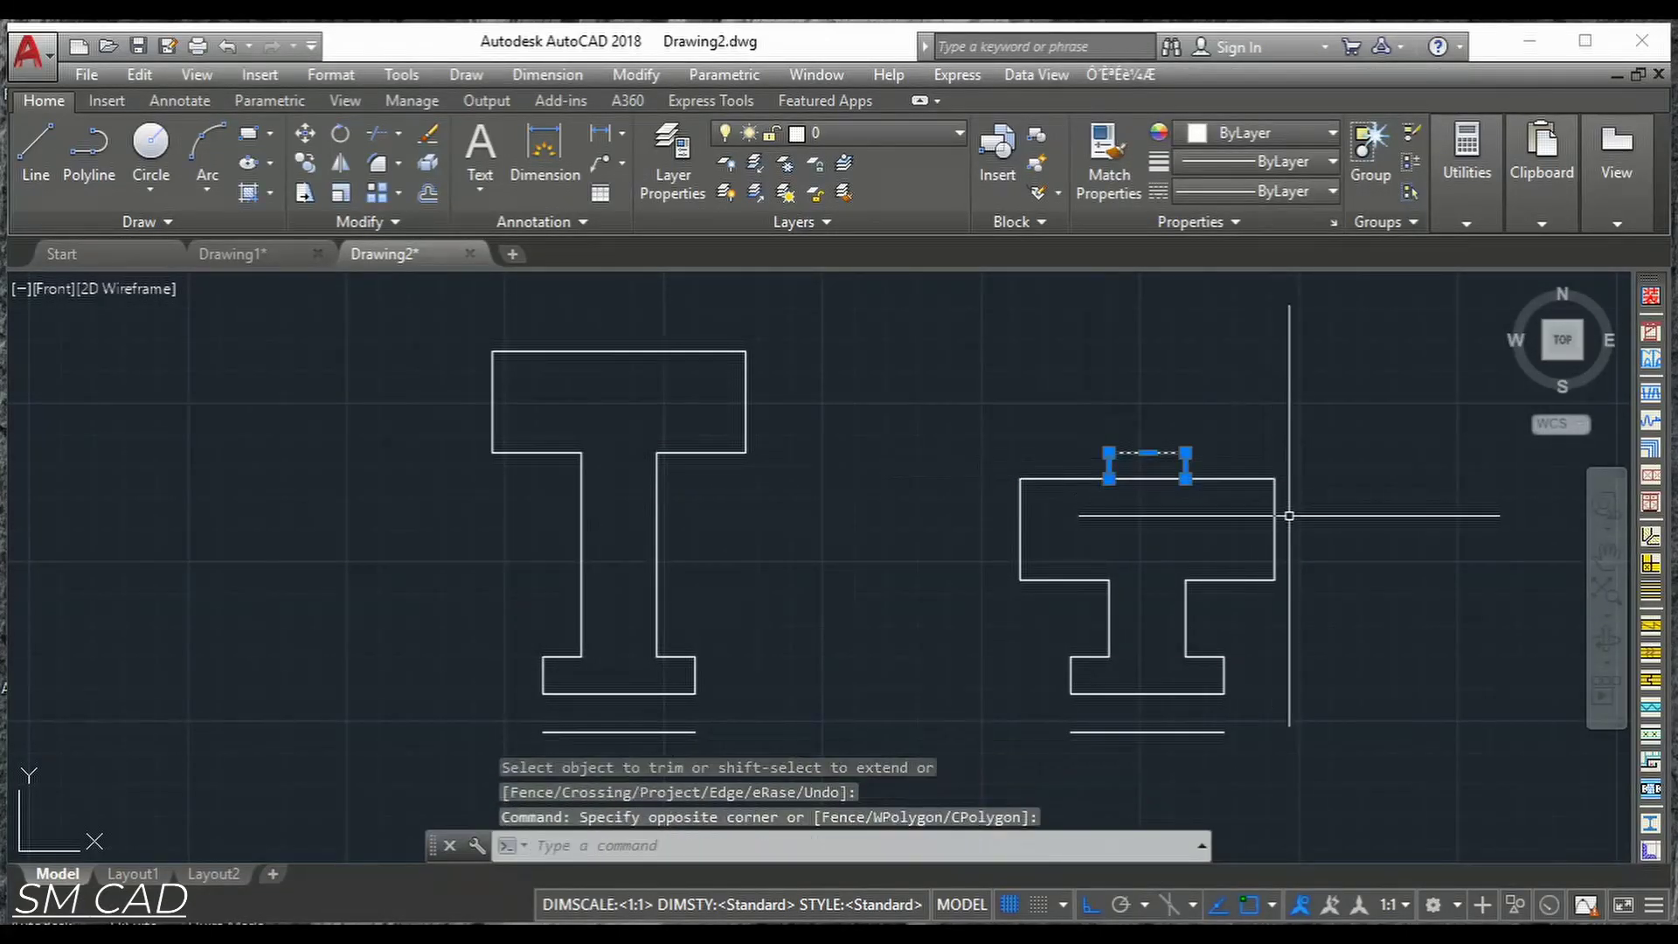
key("Delete")
scroll(801, 569, "down", 2)
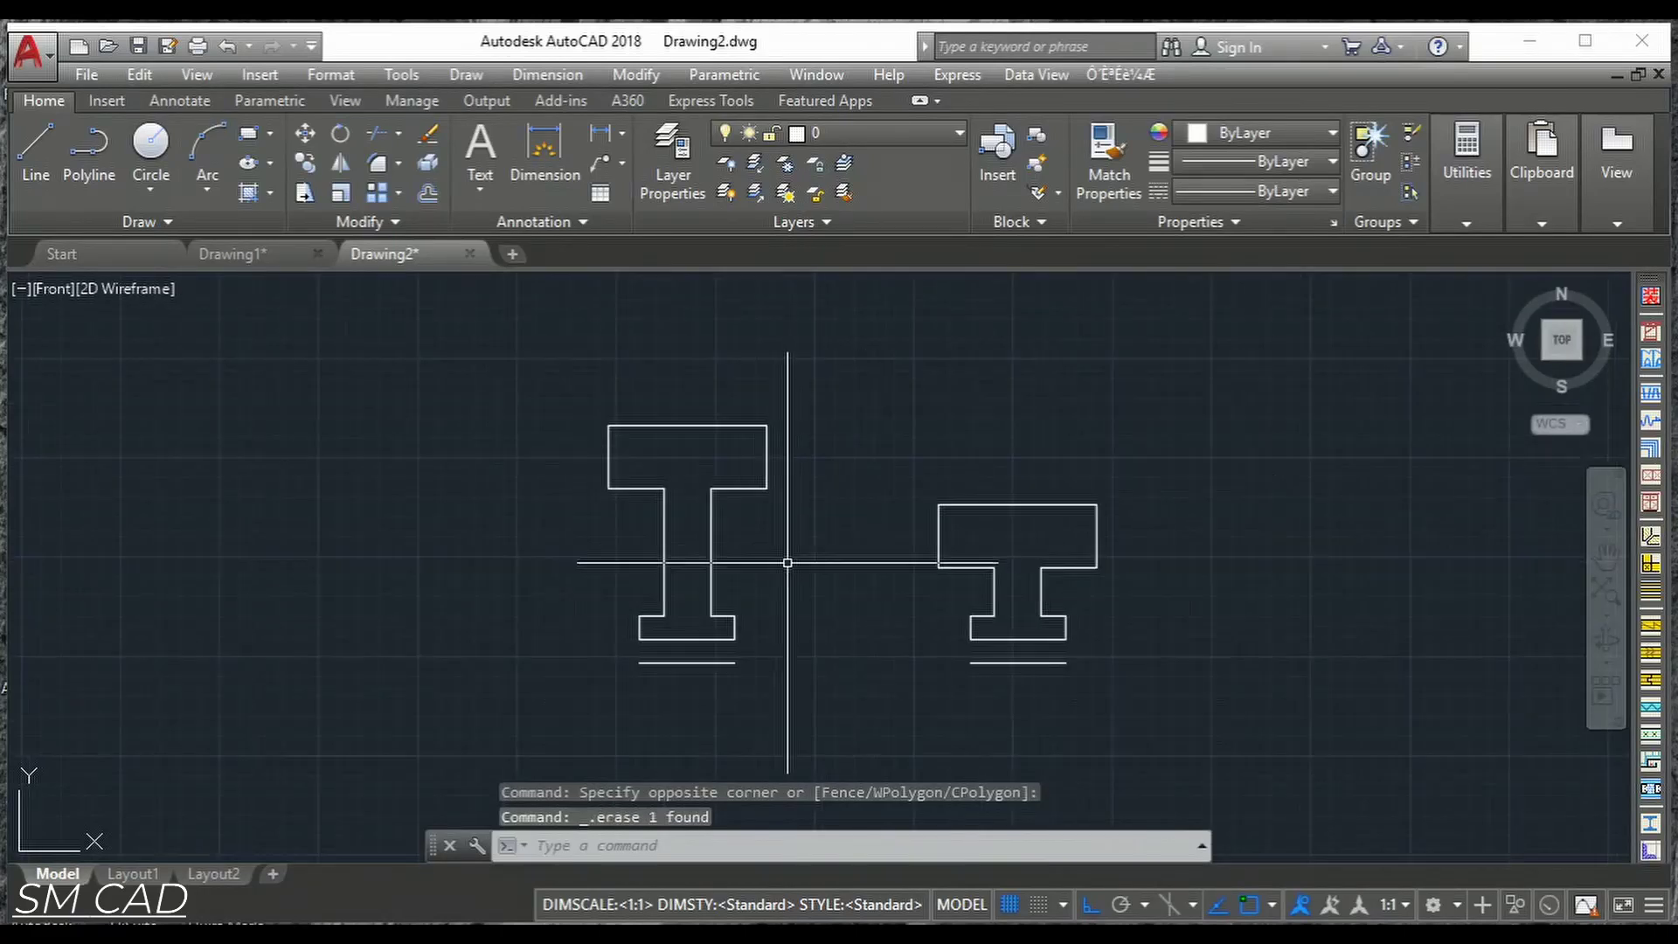
middle_click_drag(787, 562, 1016, 590)
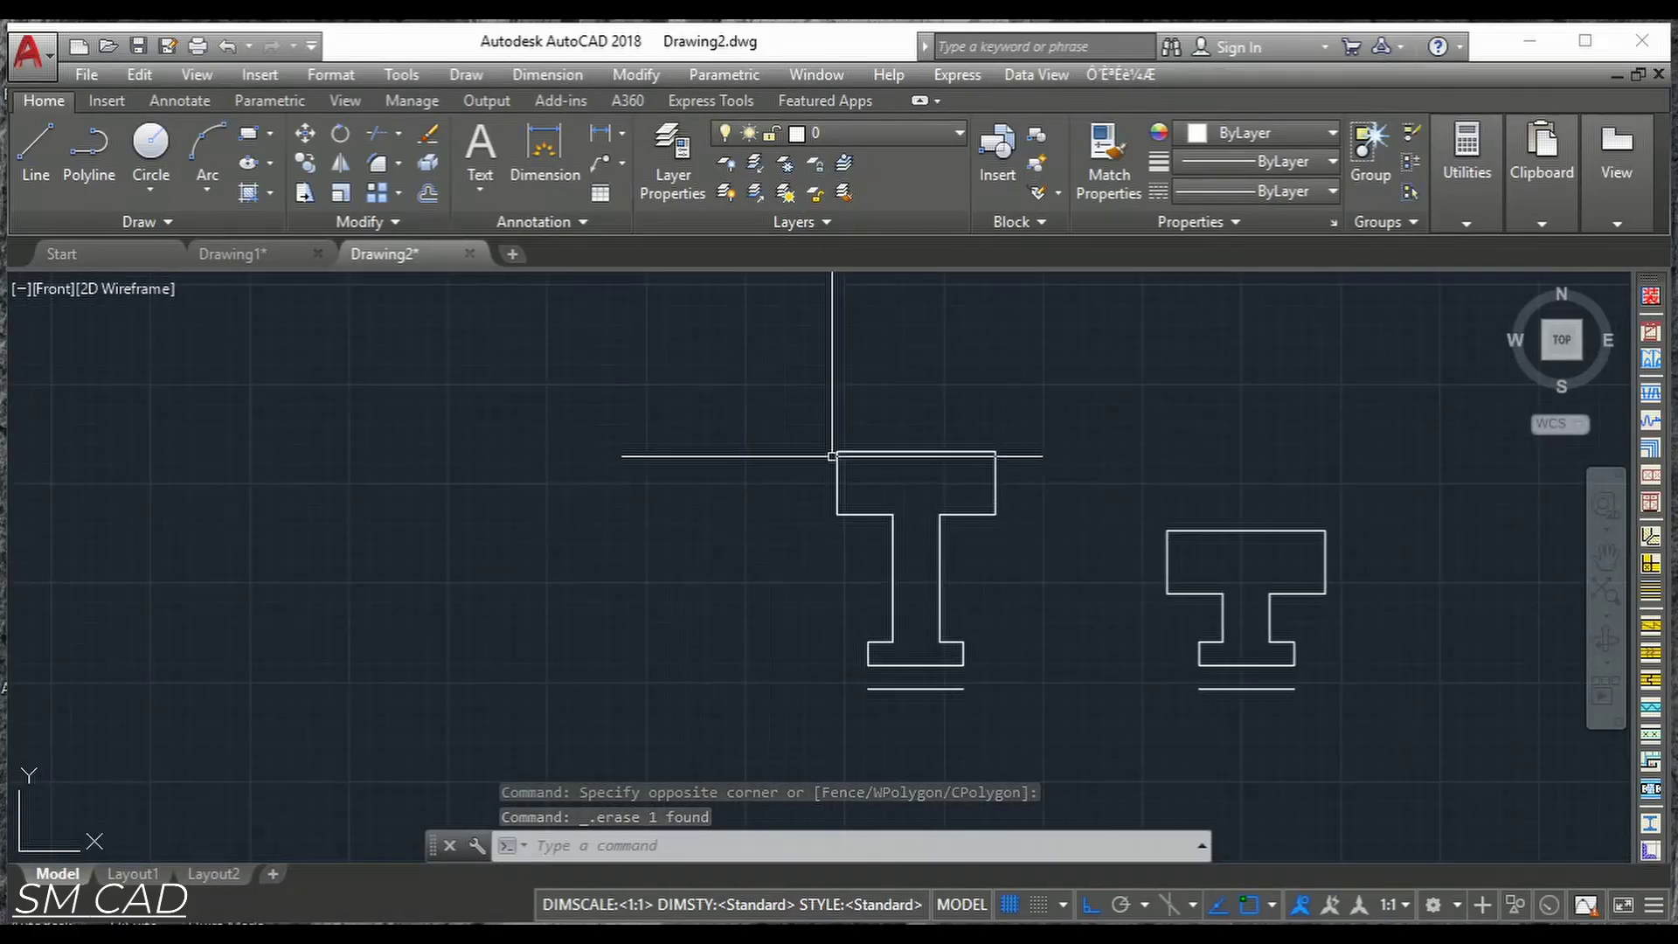
scroll(873, 453, "up", 2)
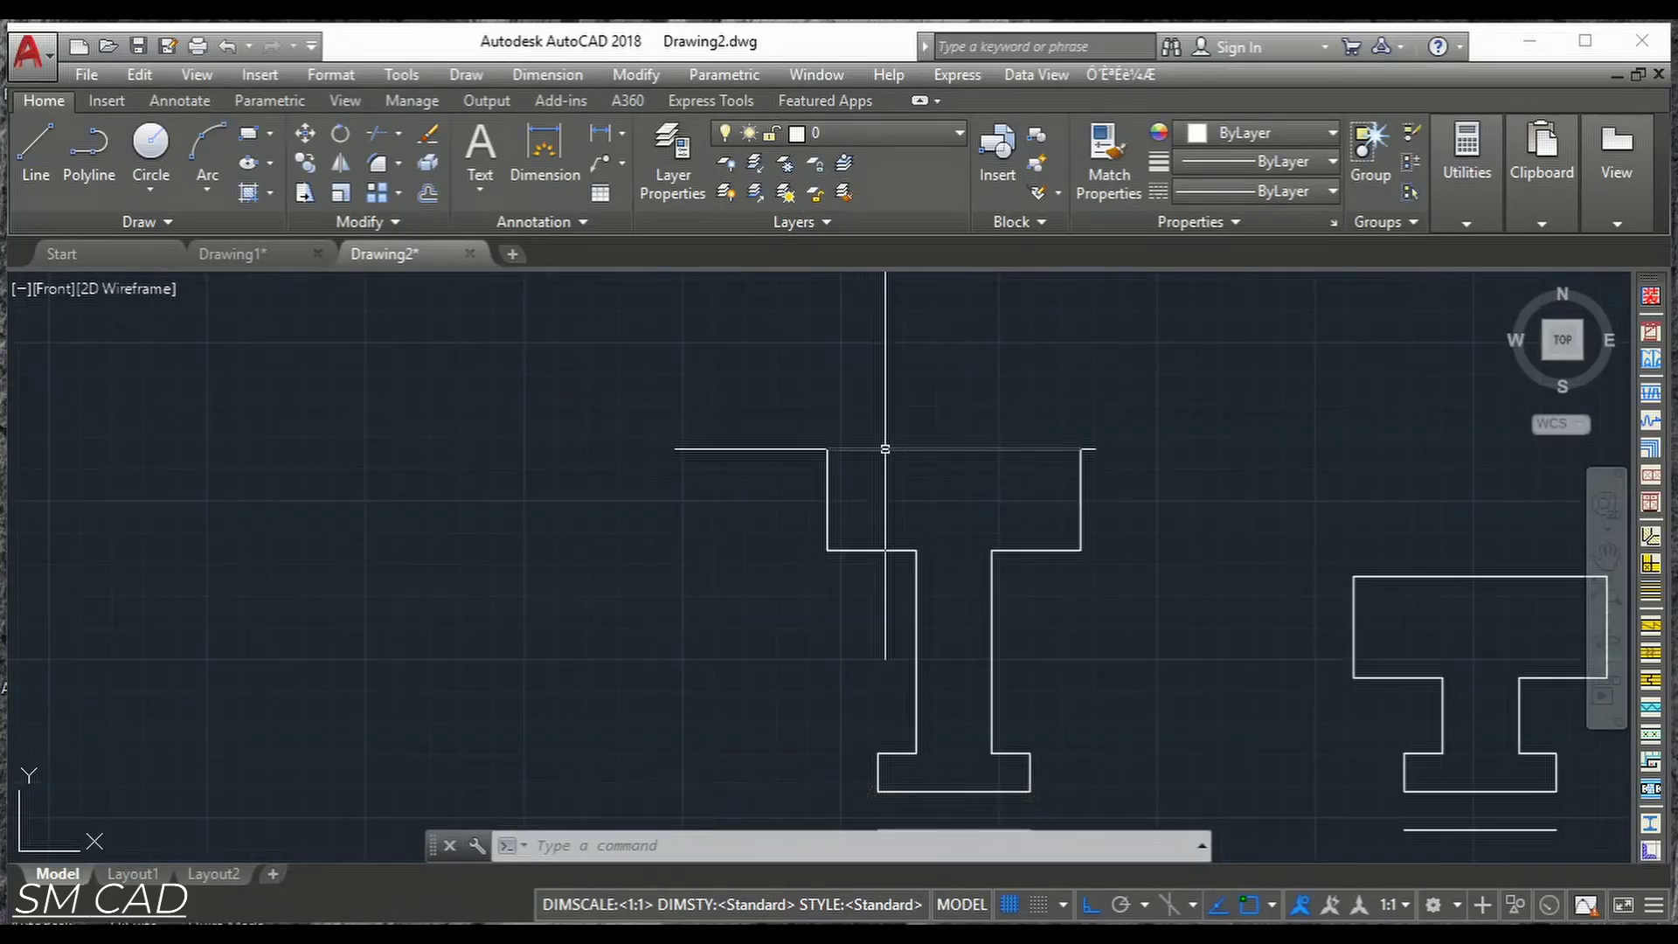
key("Escape")
key("Escape")
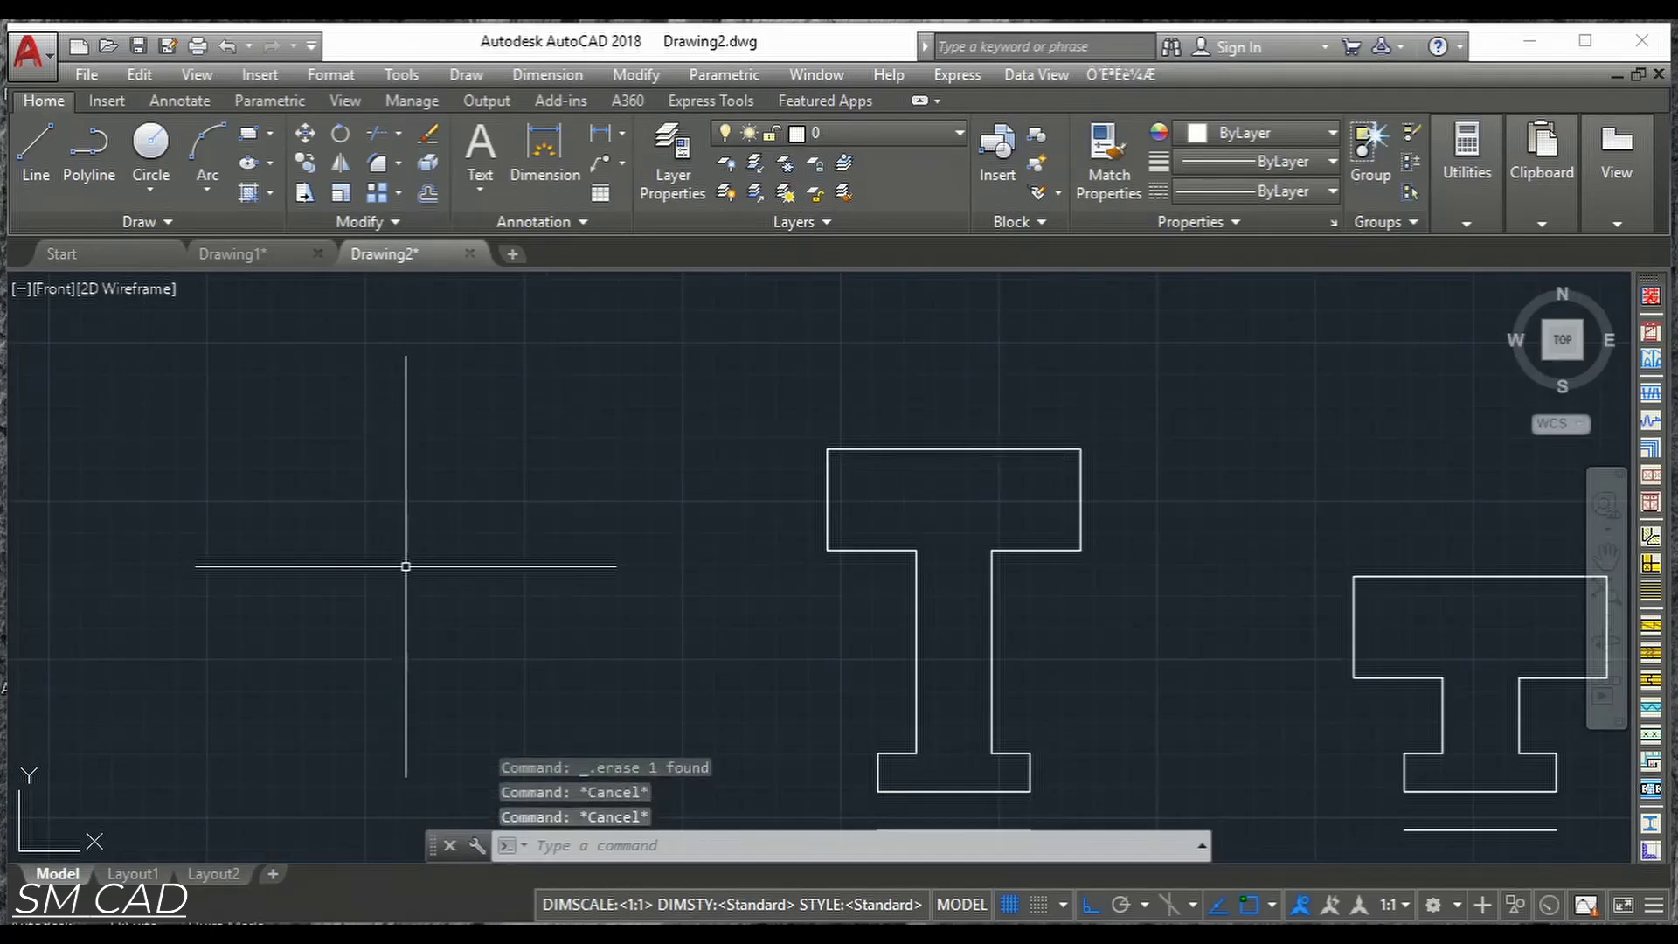
Draw a 3-sided polygon inscribed in a radius-15 circle, left of the profiles.
type("po")
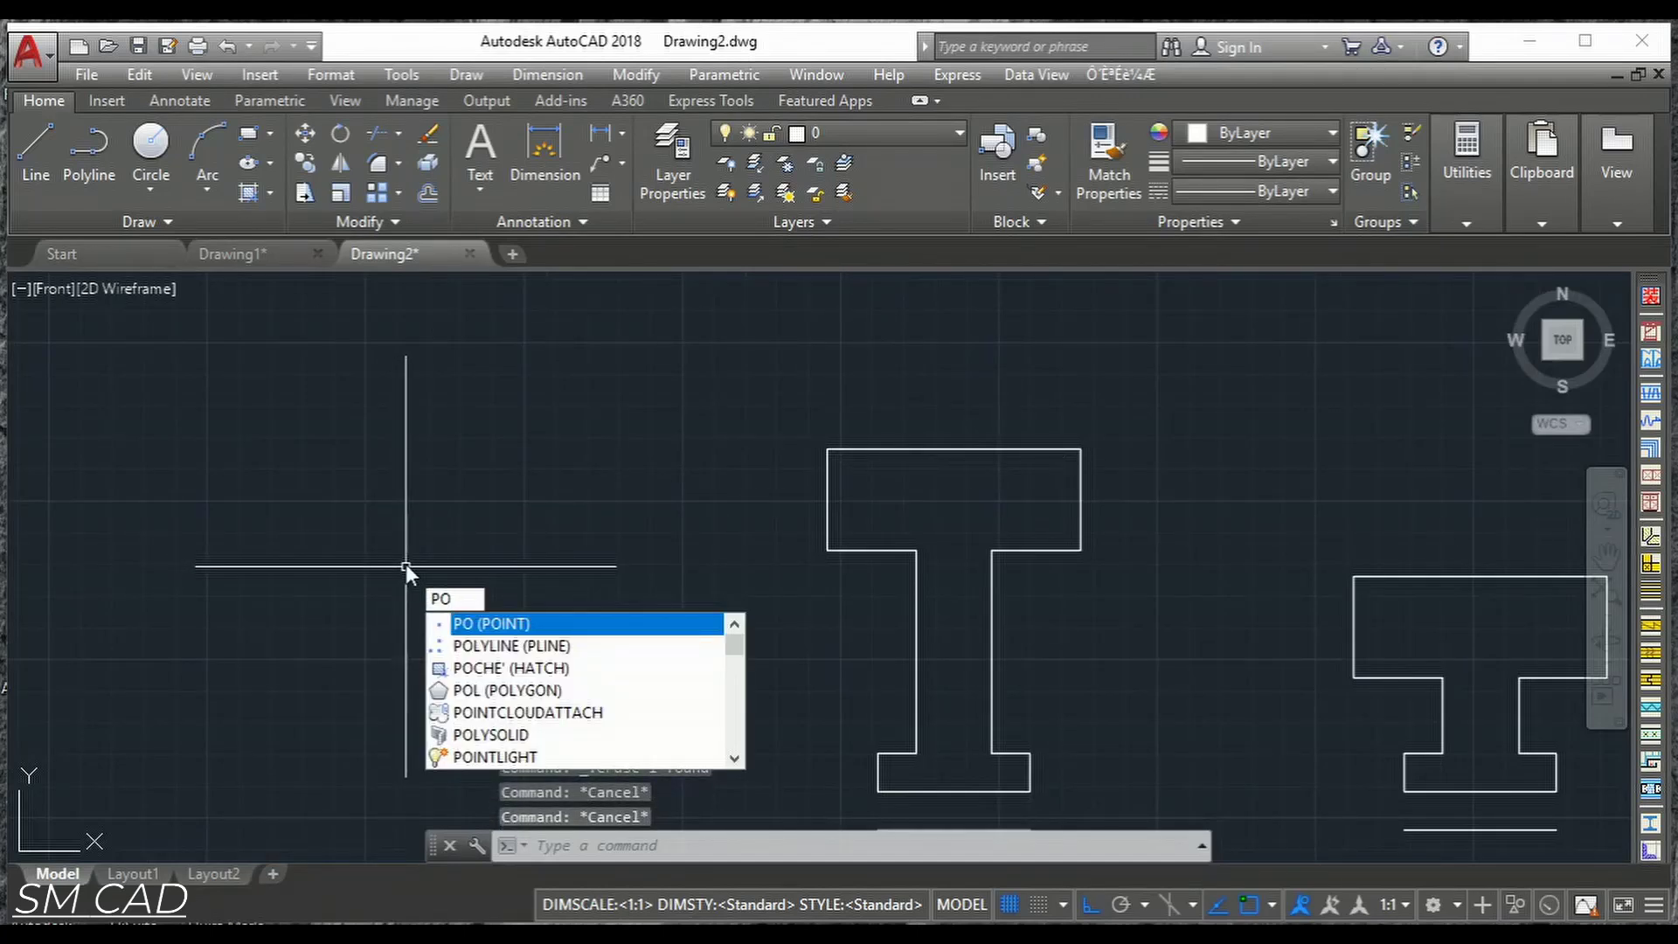
type("l")
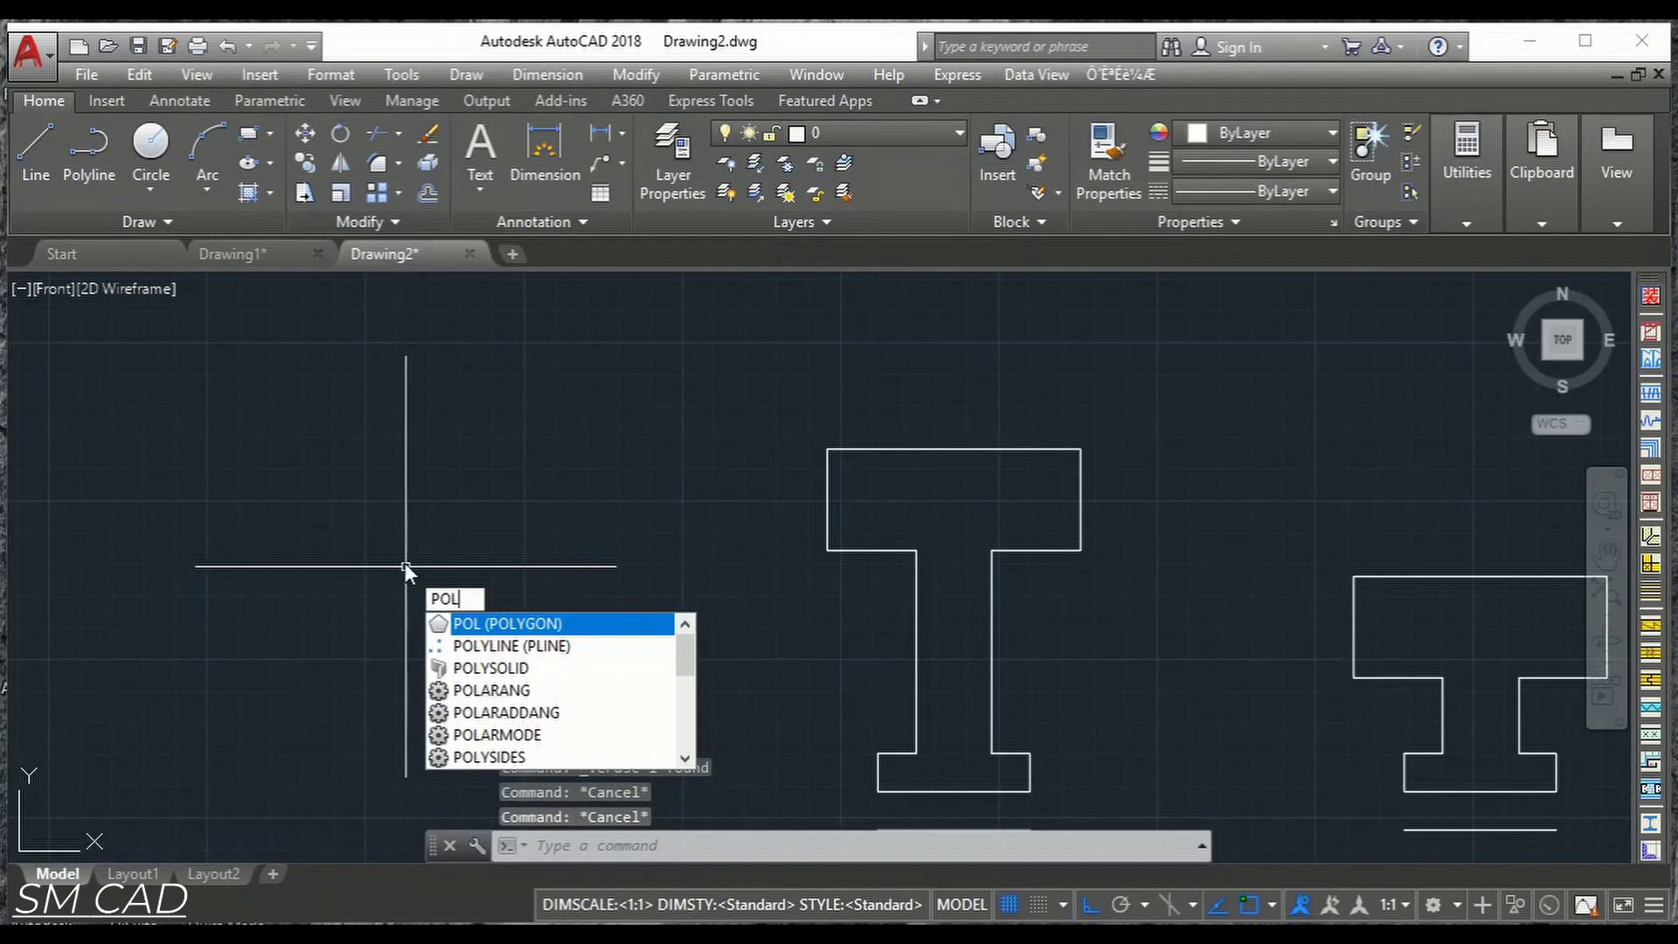
left_click(473, 625)
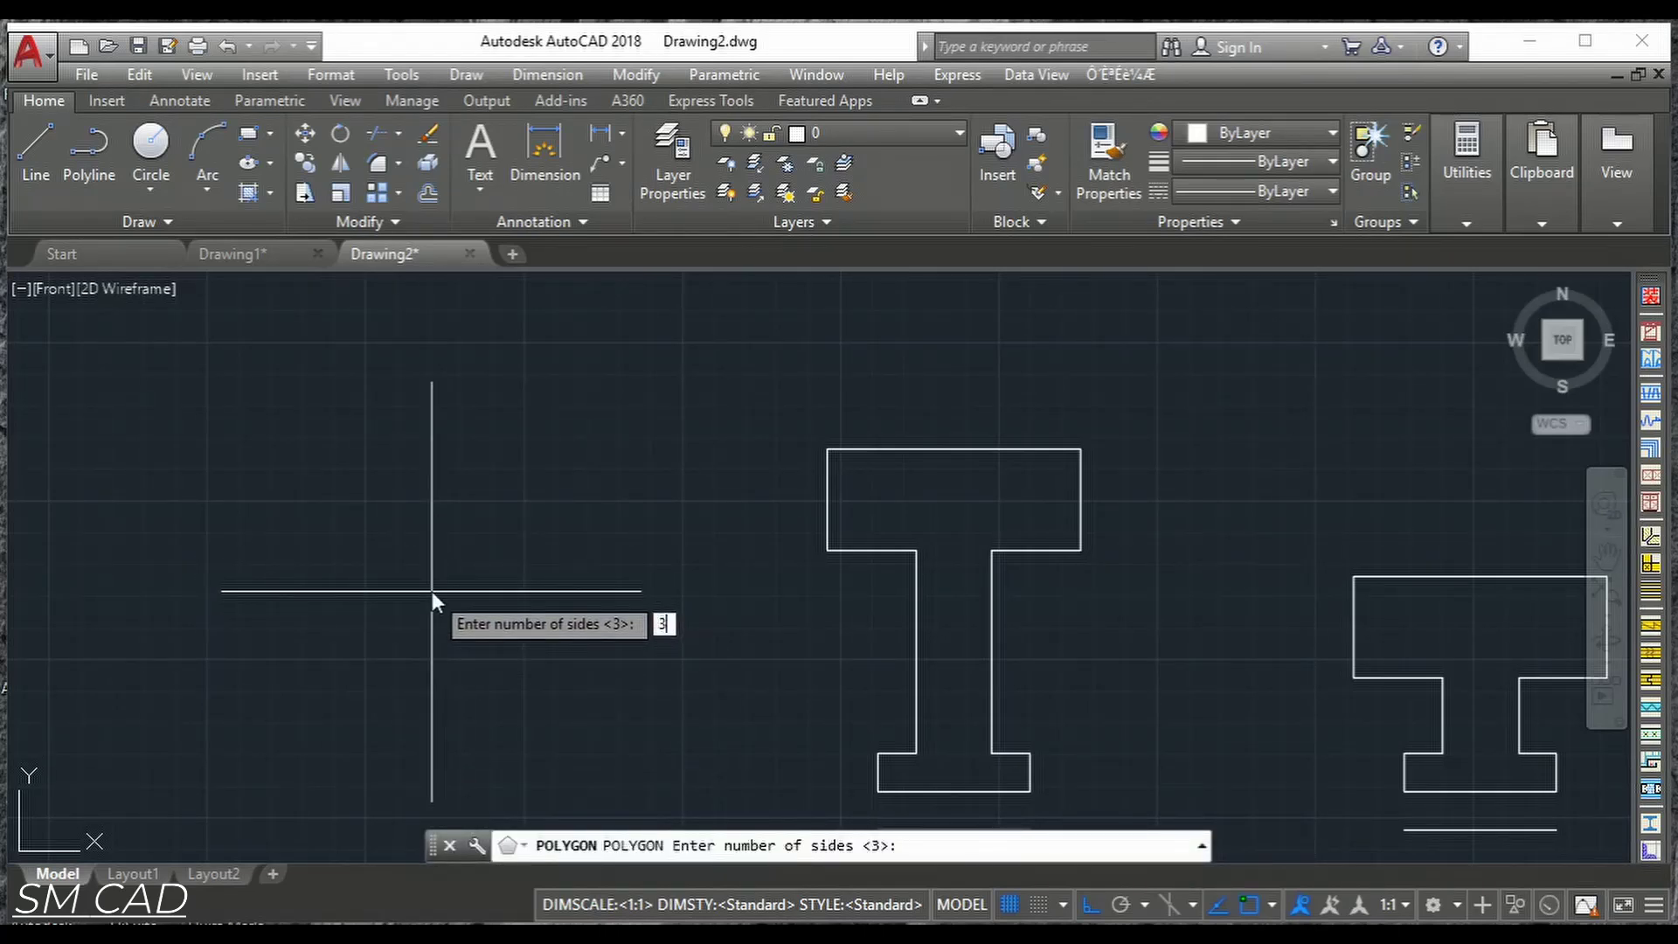
key("Return")
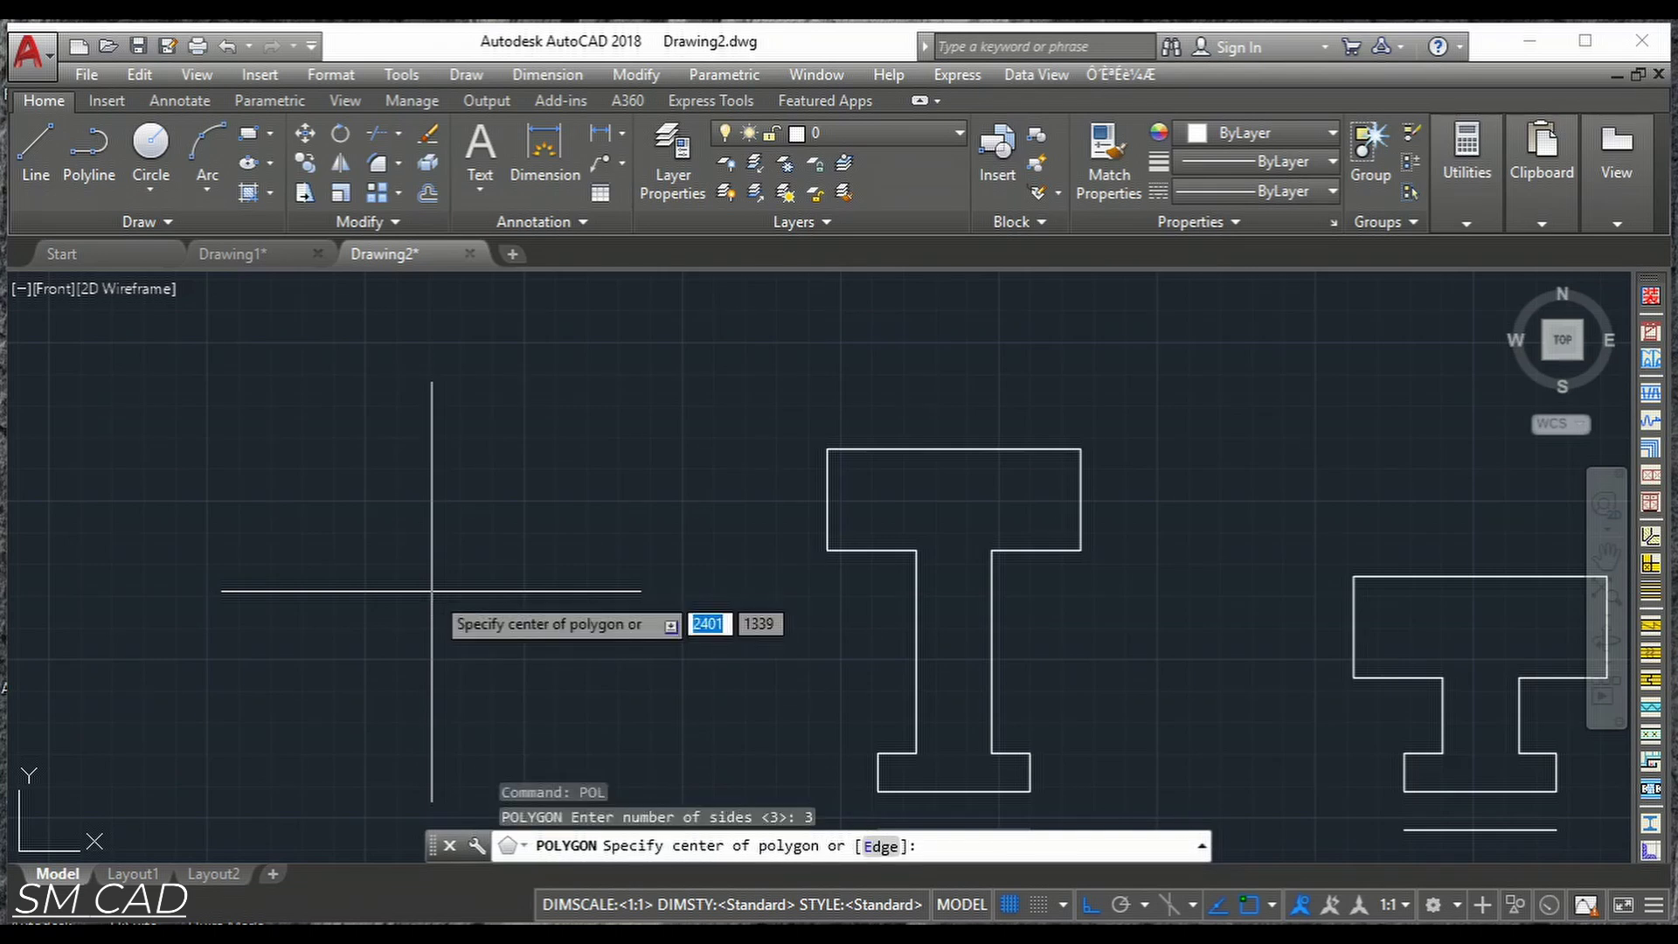
left_click(457, 532)
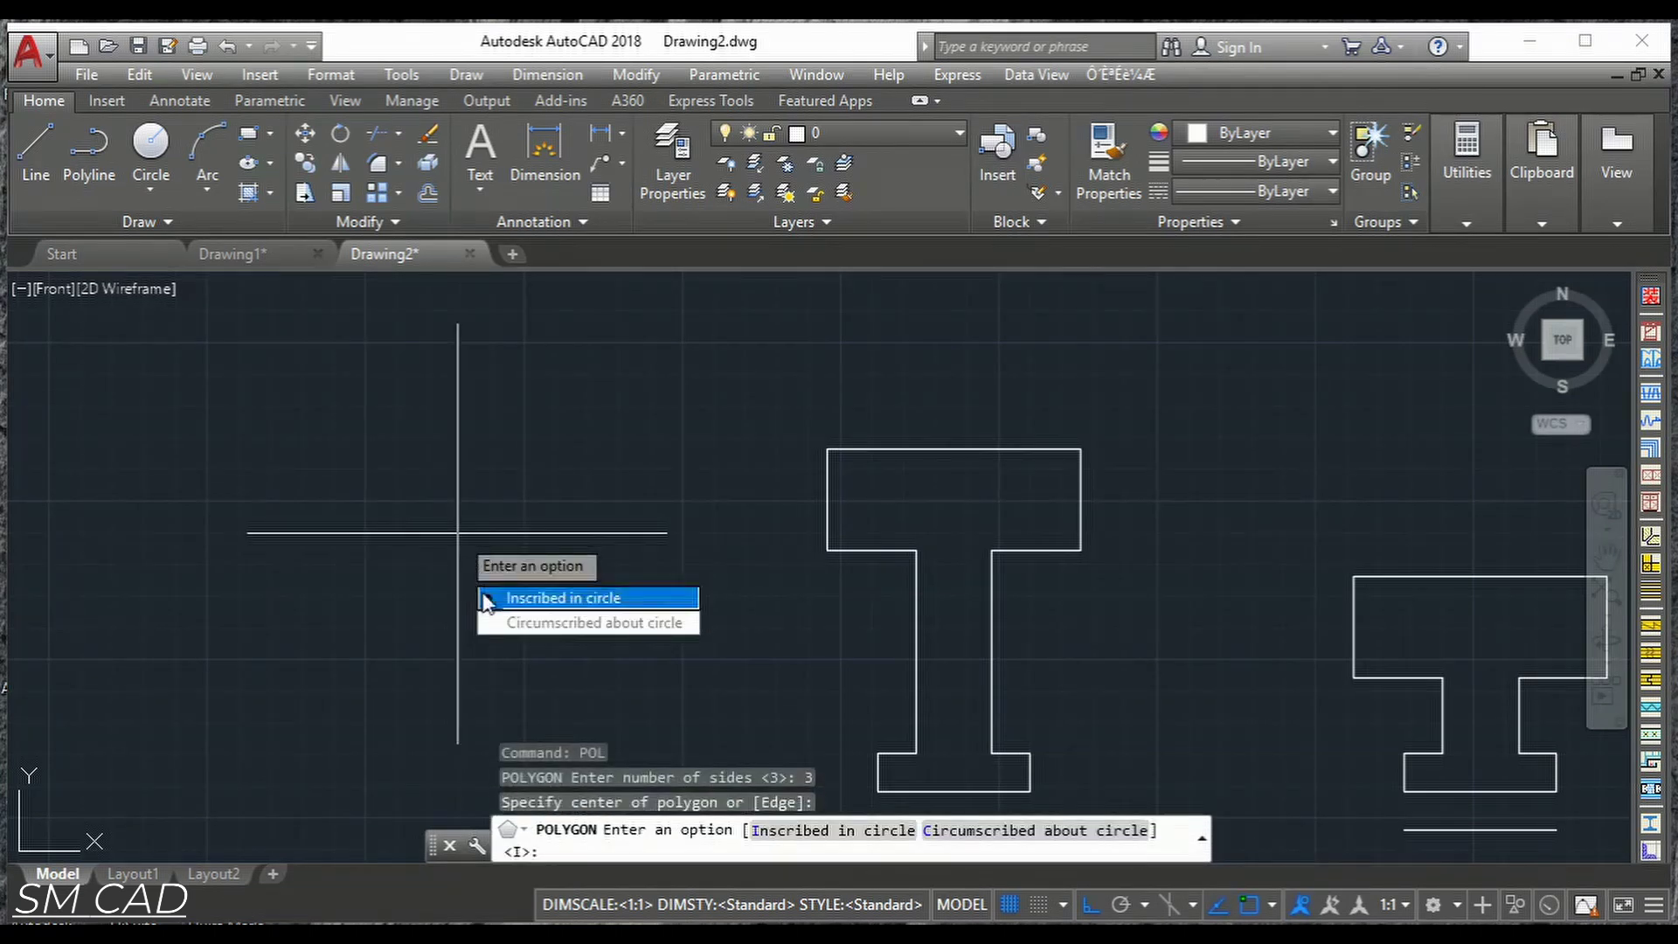
left_click(524, 598)
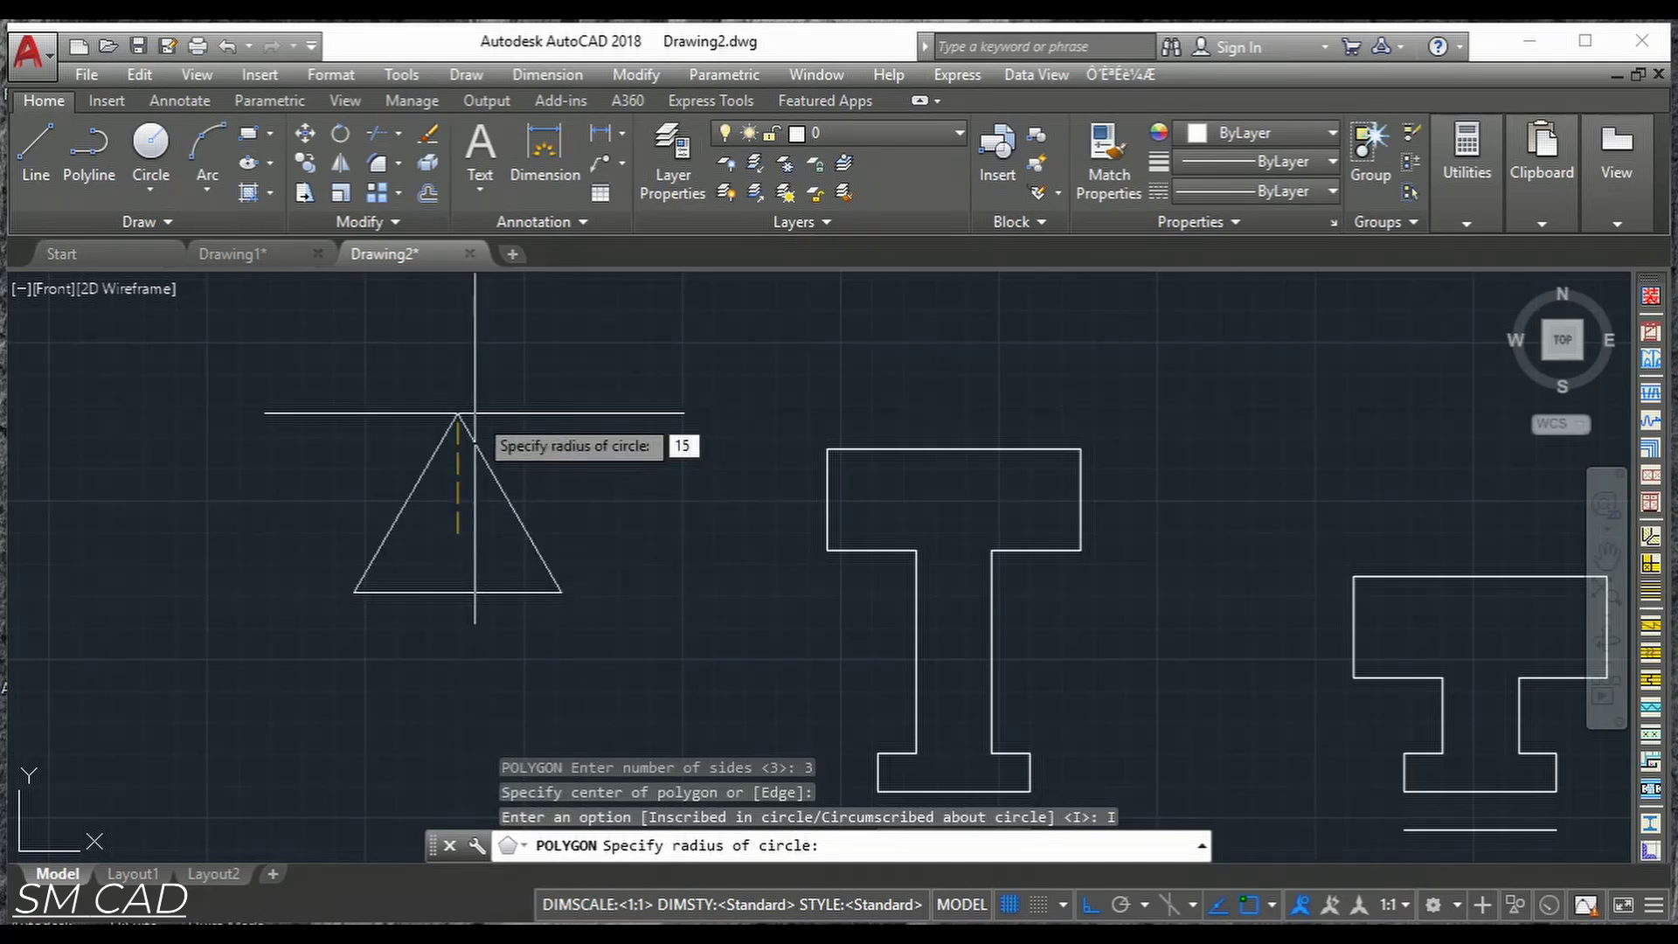
key("Return")
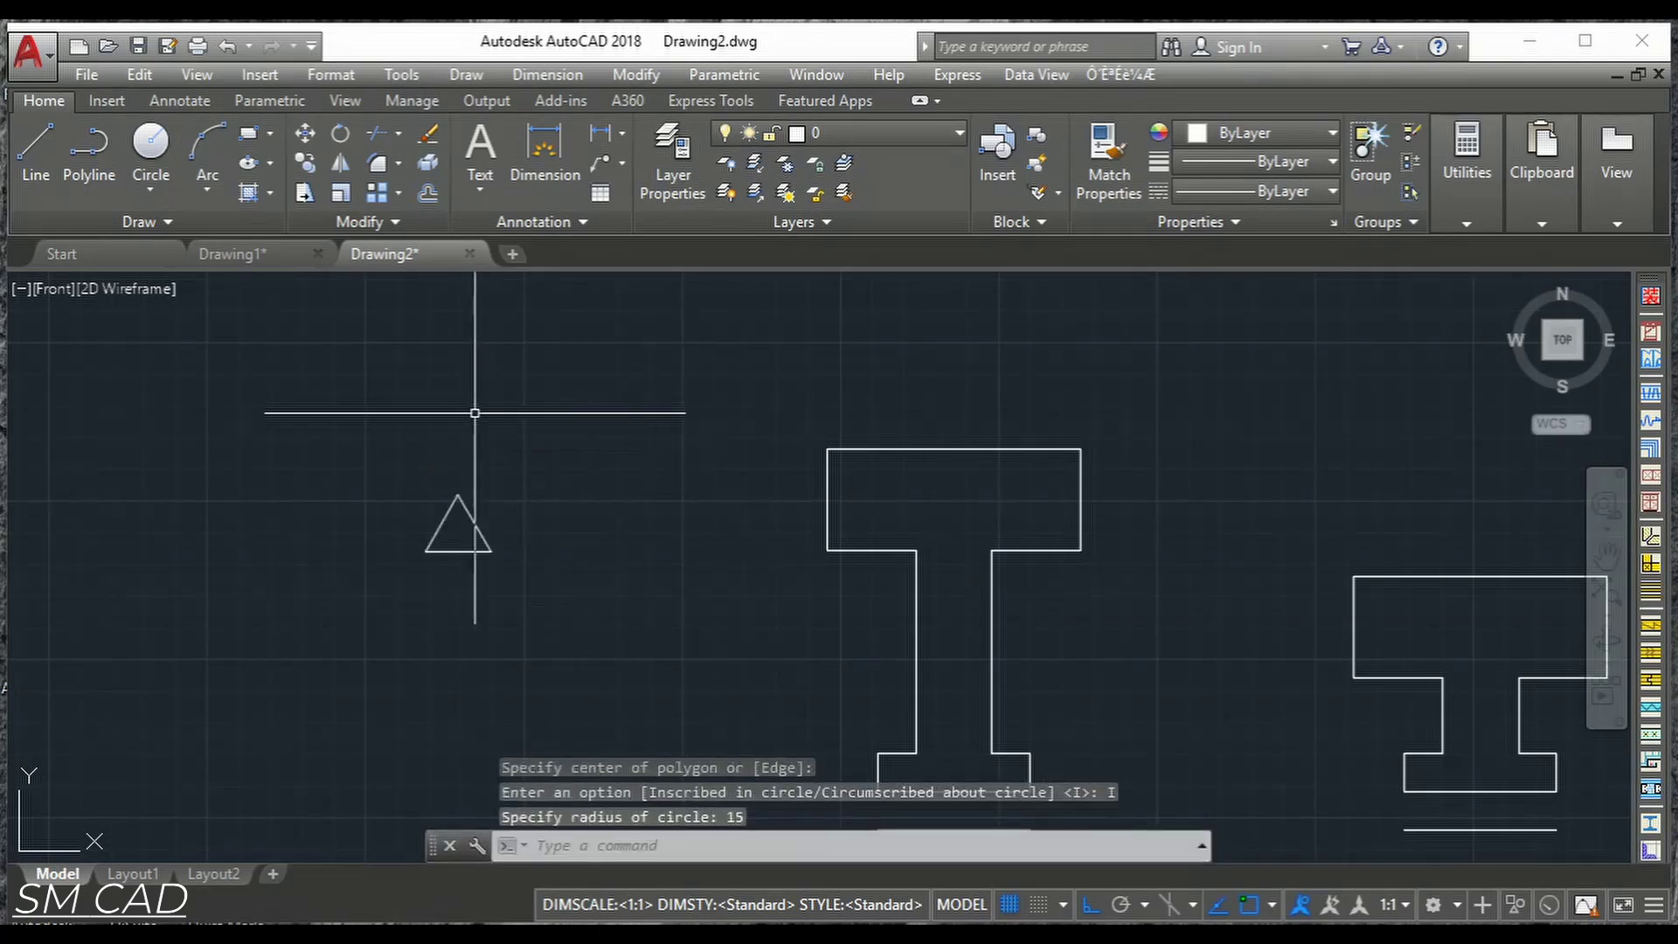
scroll(506, 572, "up", 4)
Rotate the triangle so it points upside down.
left_click(506, 469)
left_click(413, 618)
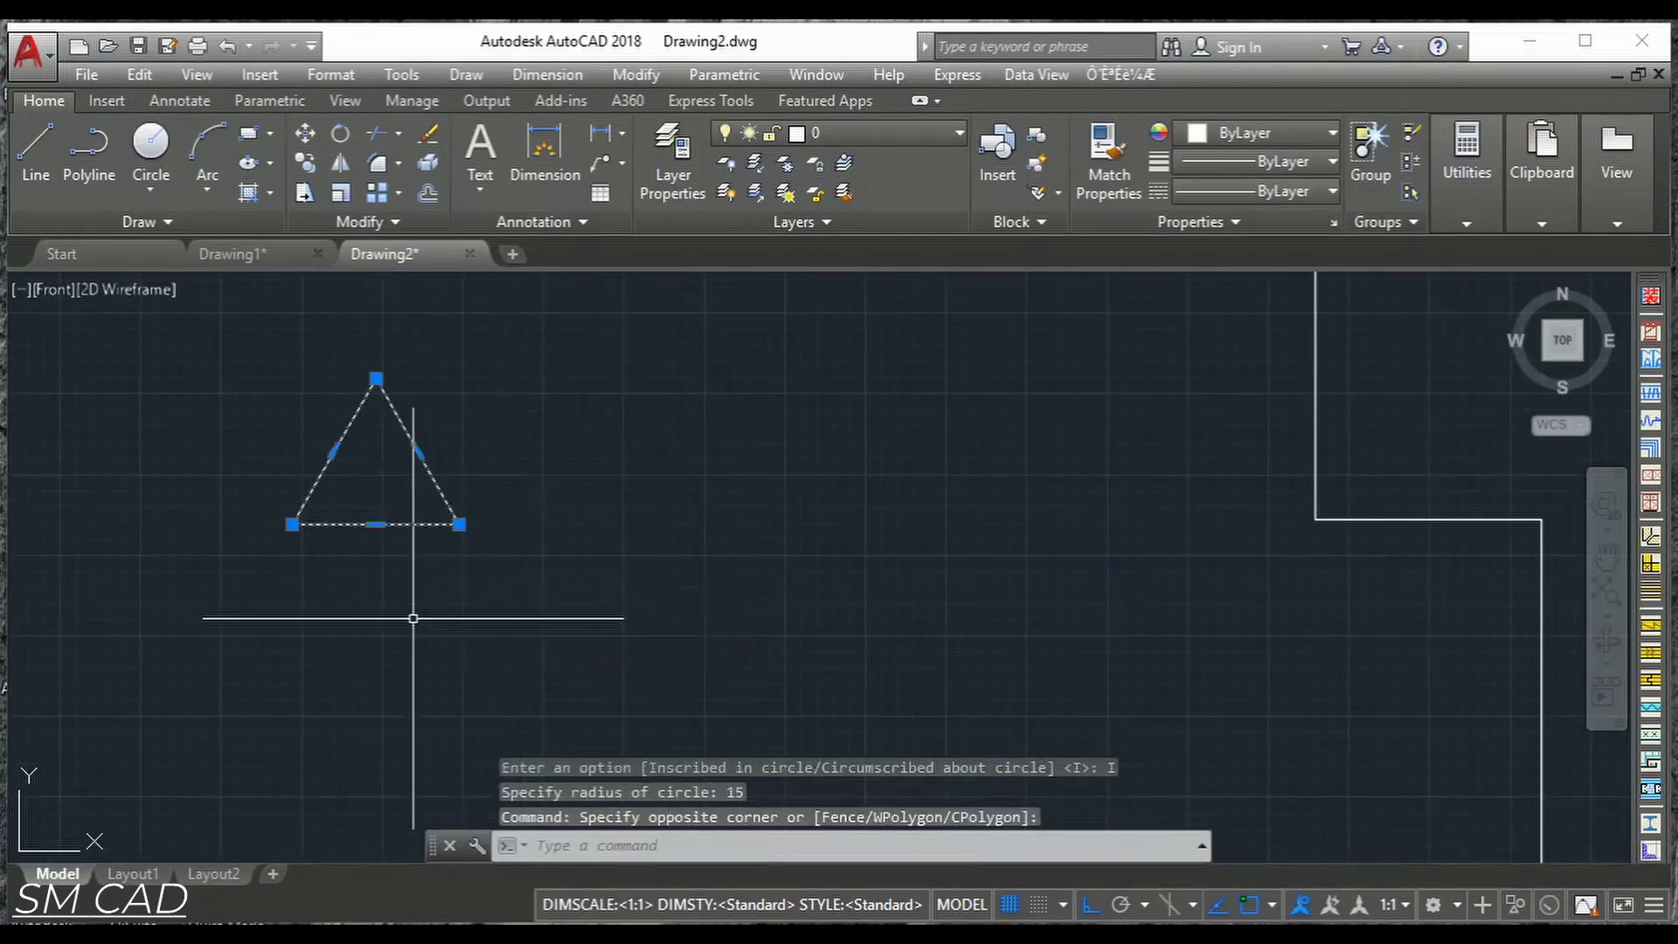
type("ro")
key("Return")
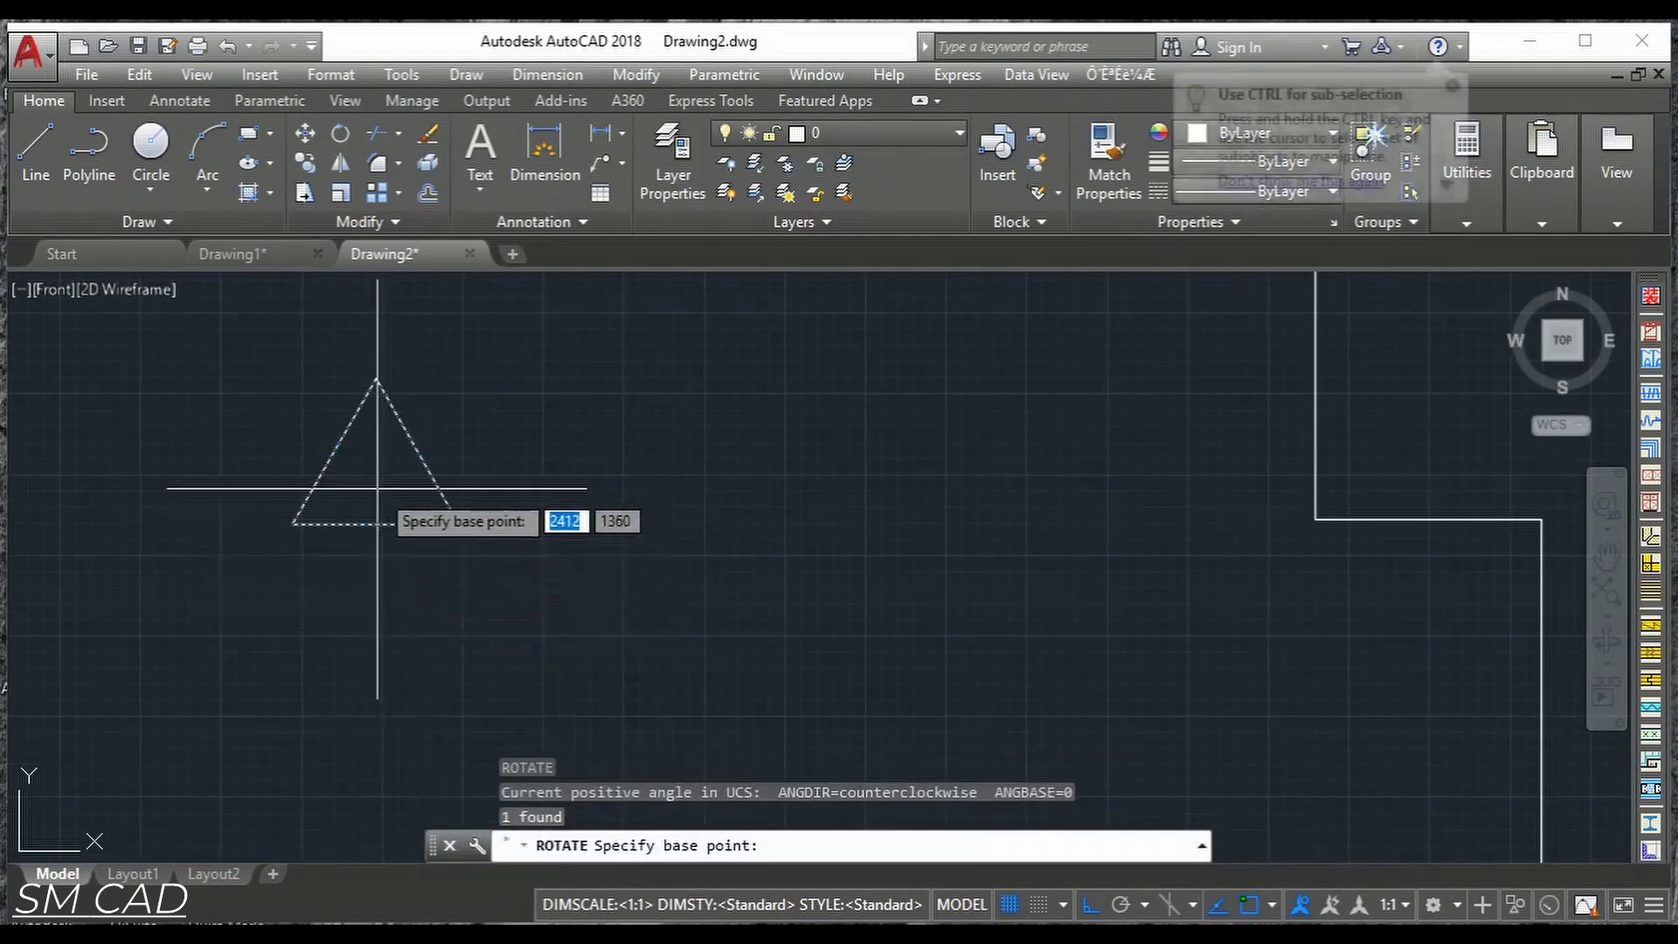
left_click(375, 476)
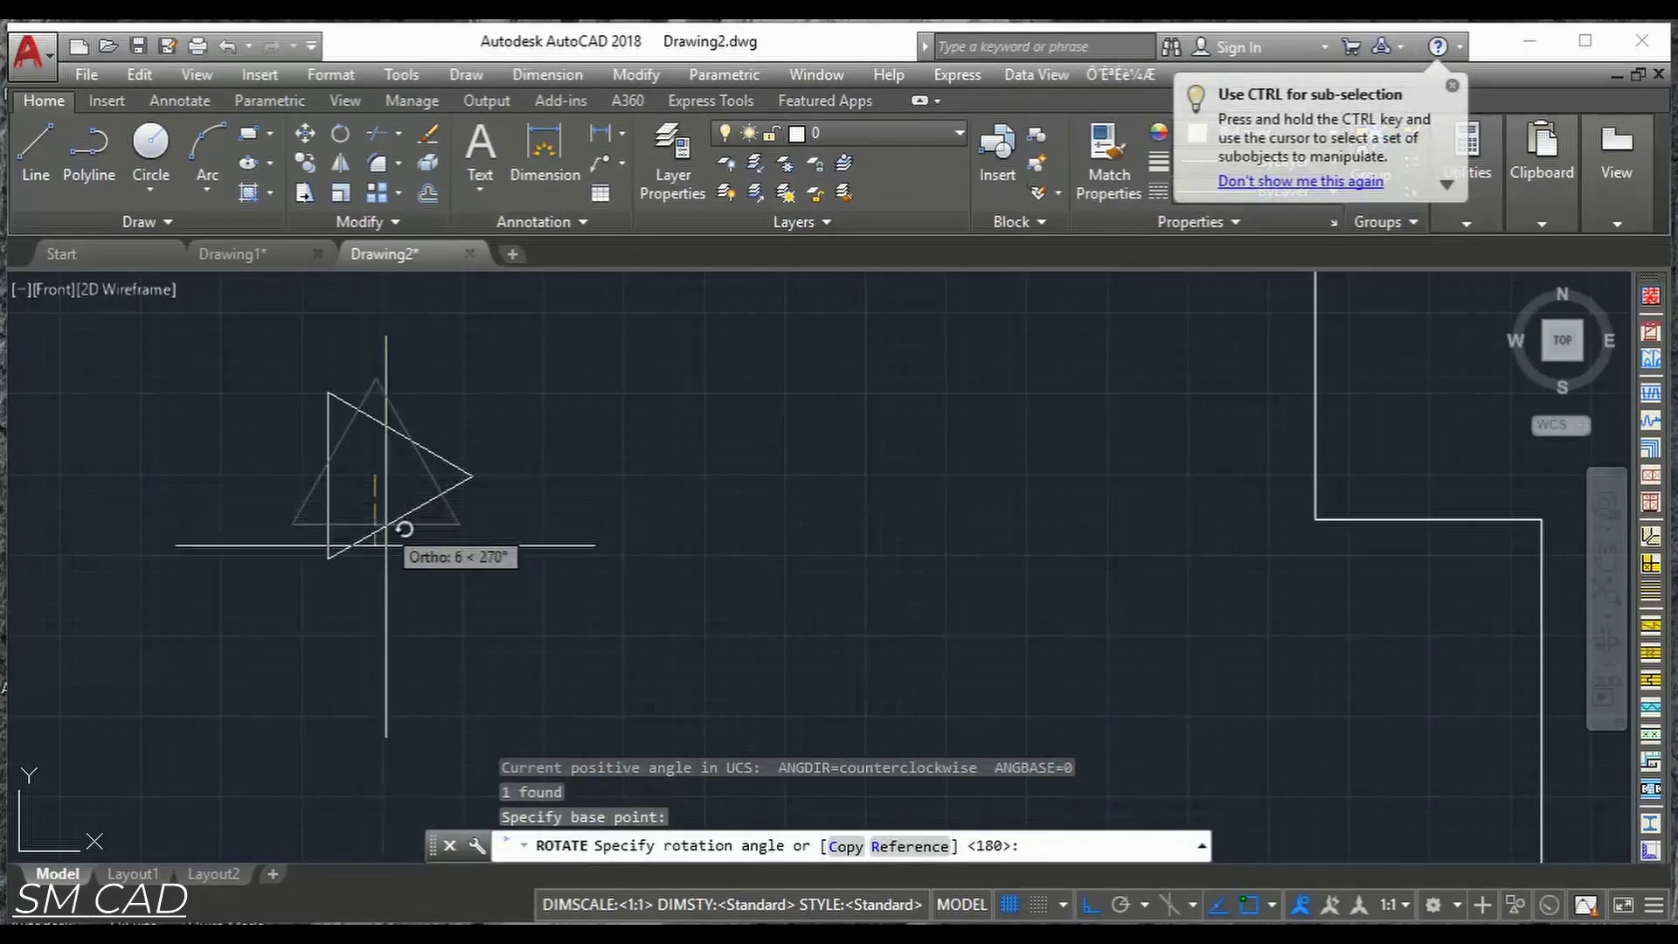
left_click(203, 551)
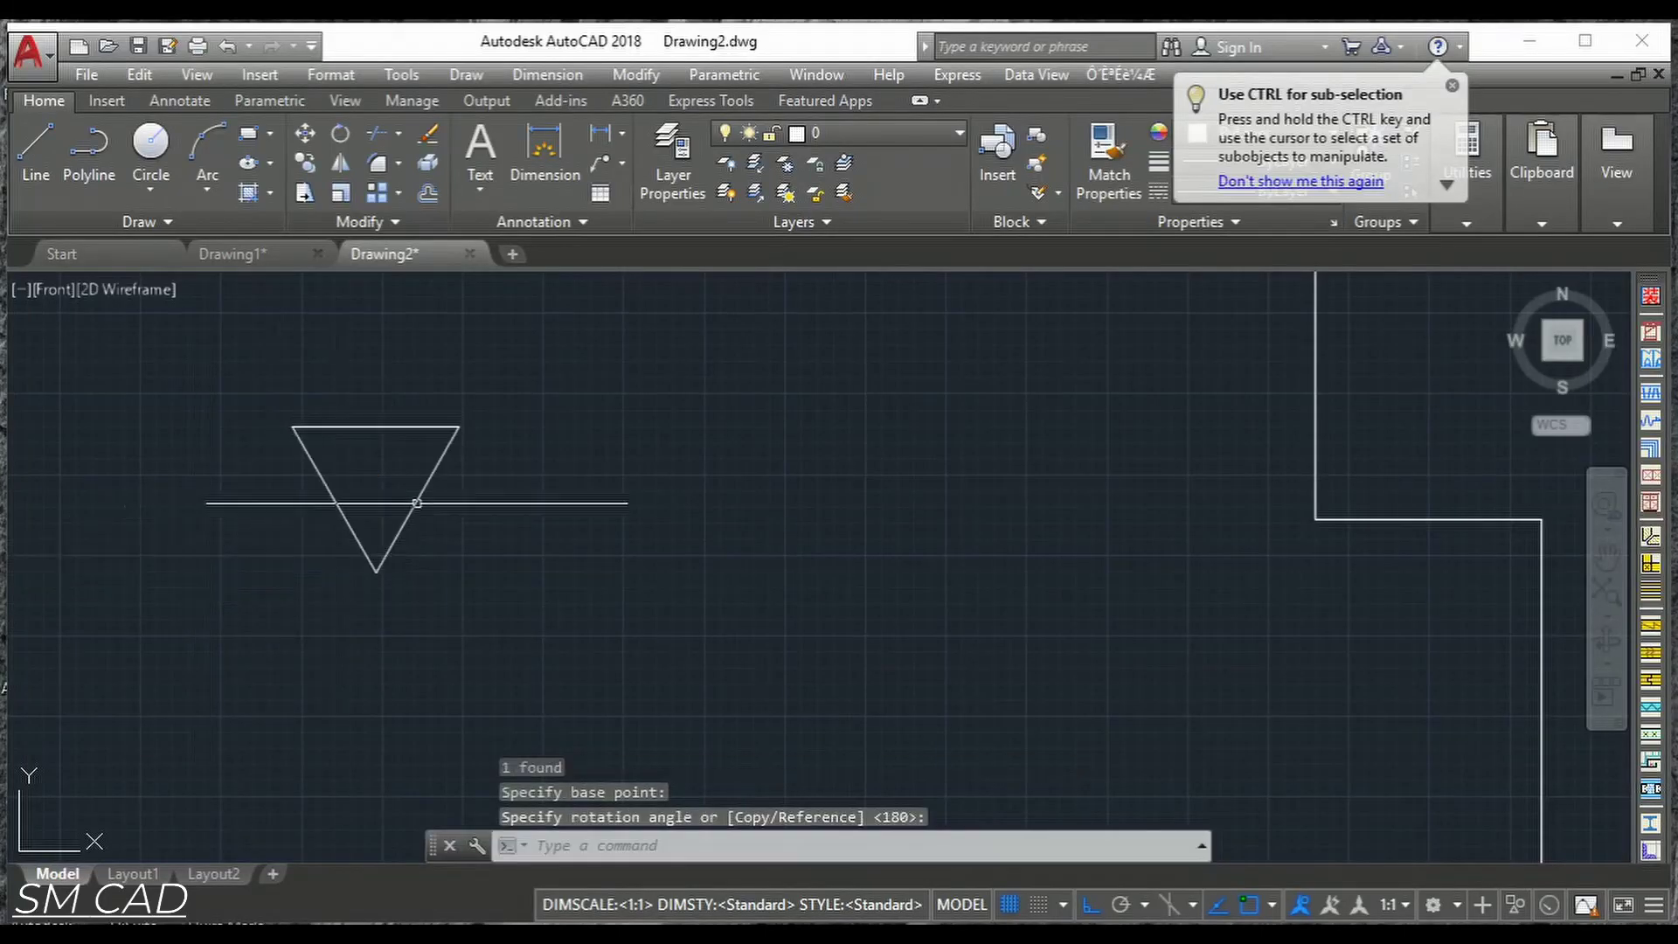
scroll(543, 506, "down", 3)
key("Escape")
scroll(464, 504, "up", 3)
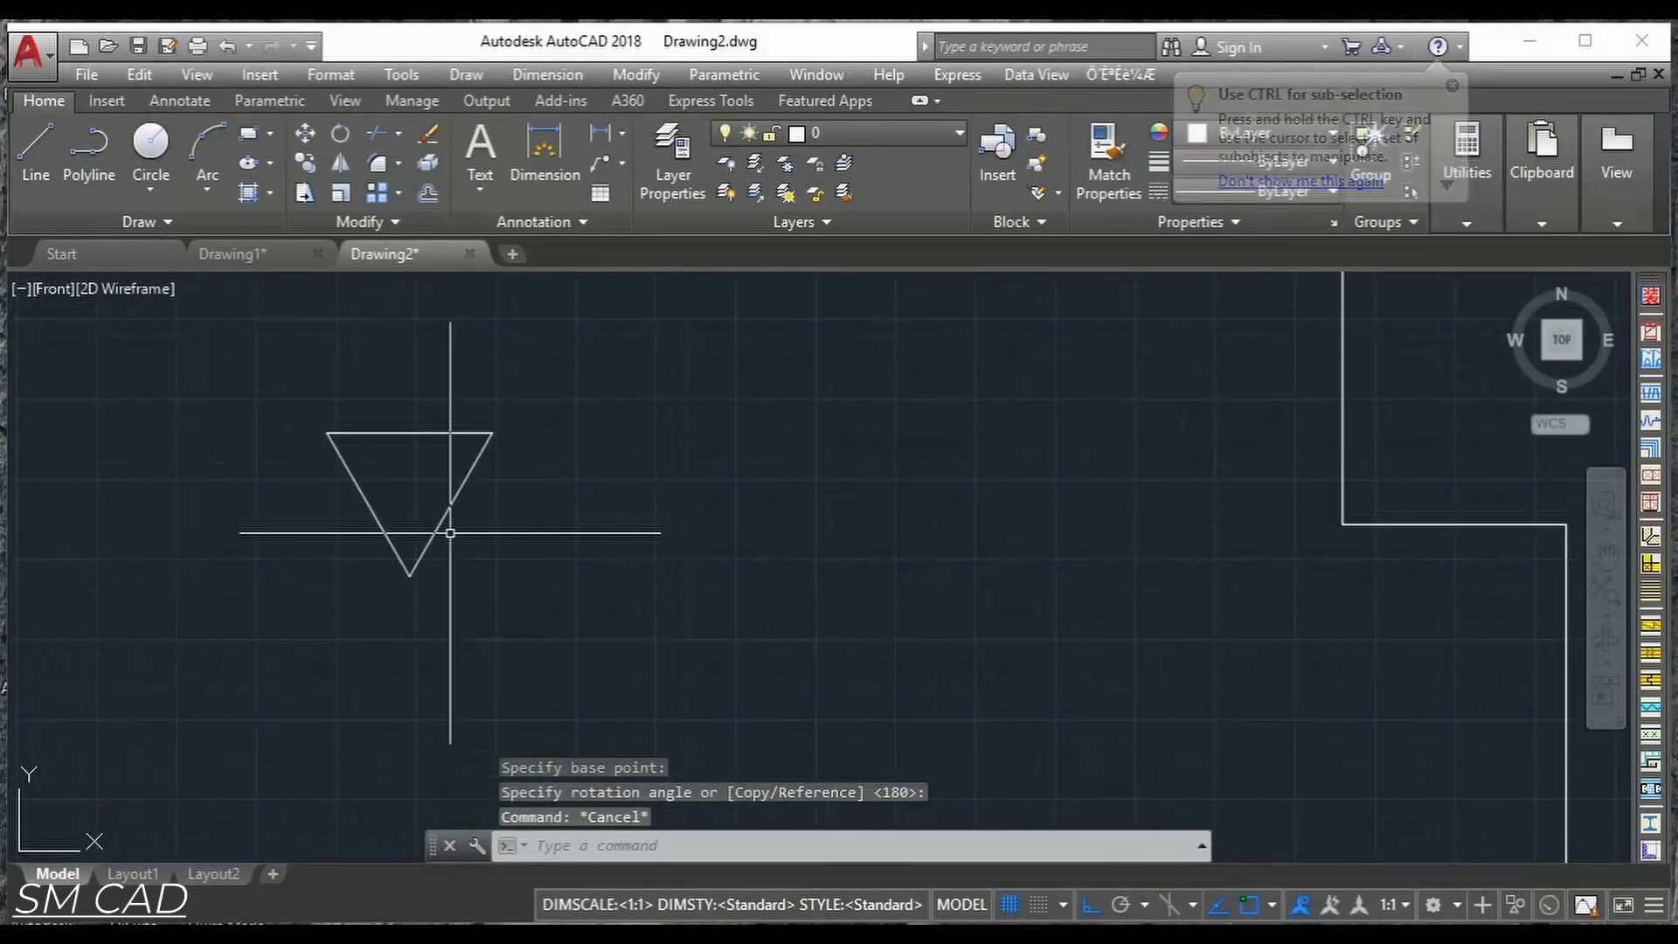
Draw a horizontal line across the inverted triangle.
type("l")
key("Return")
scroll(384, 558, "up", 2)
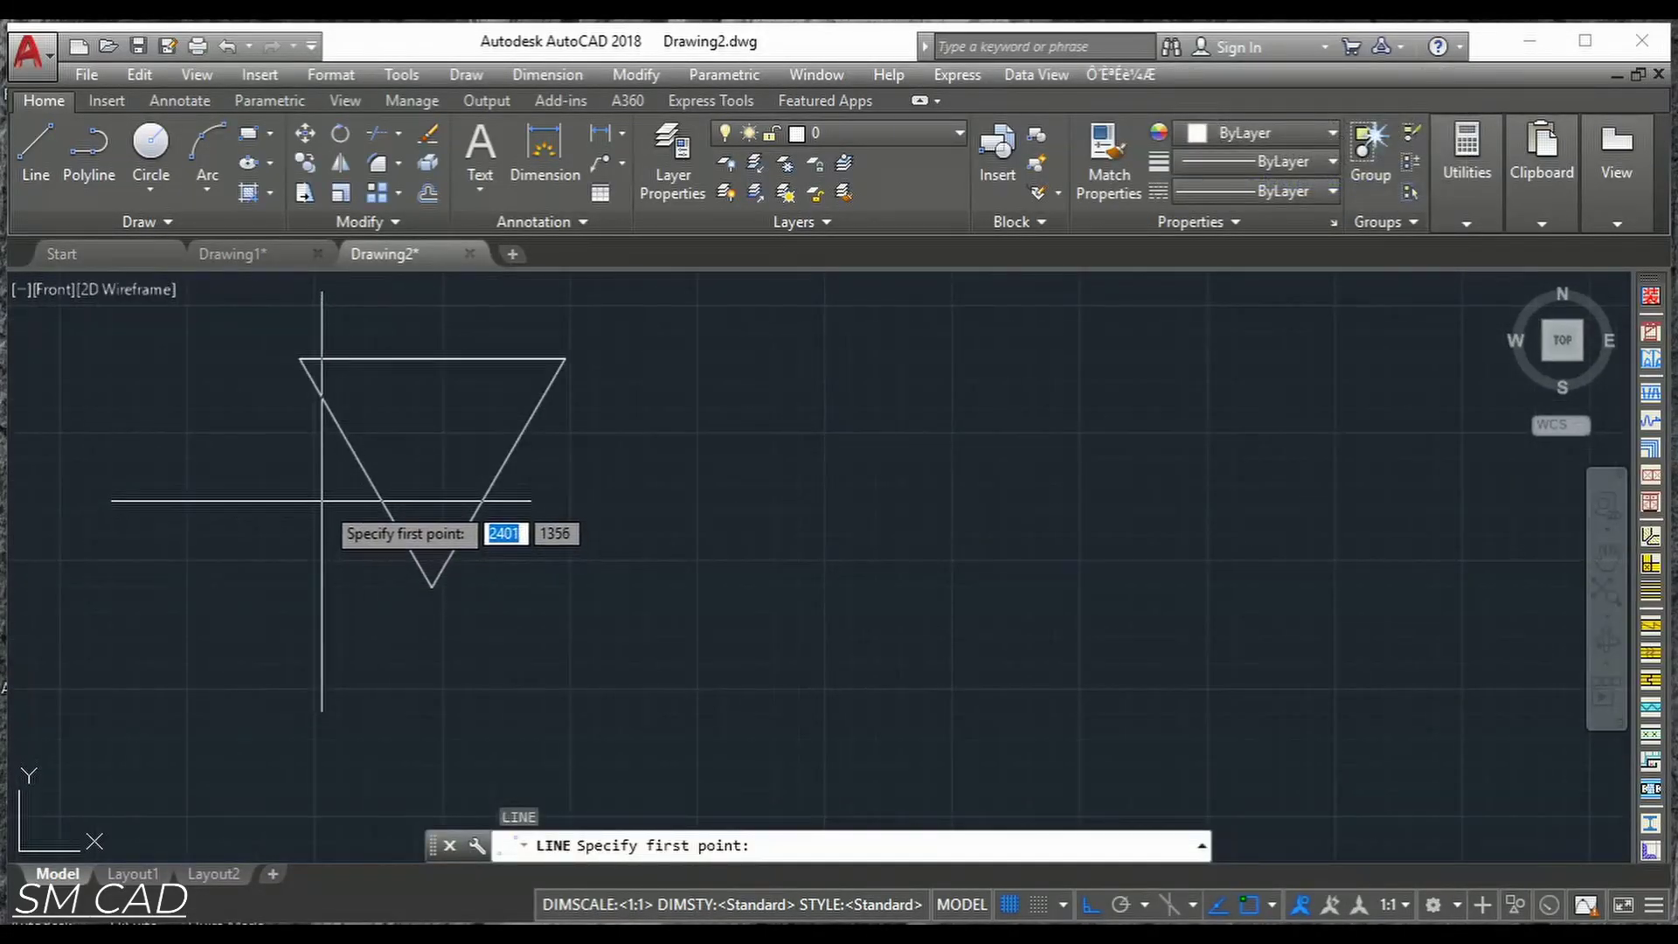
left_click(326, 488)
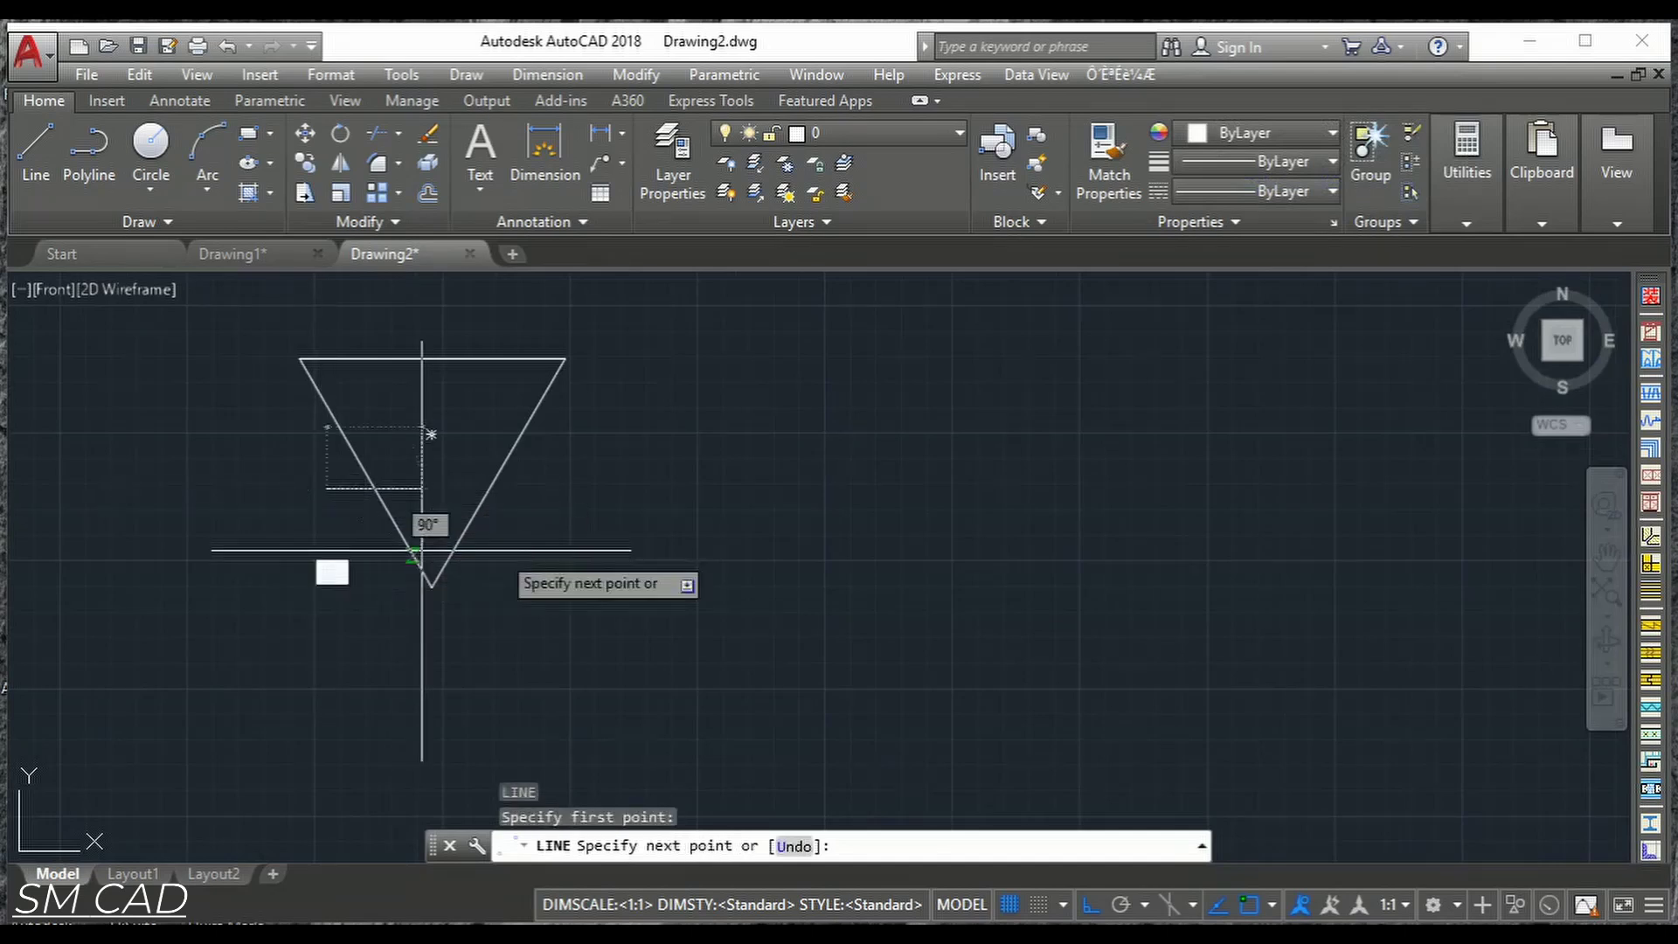
left_click(691, 487)
key("Escape")
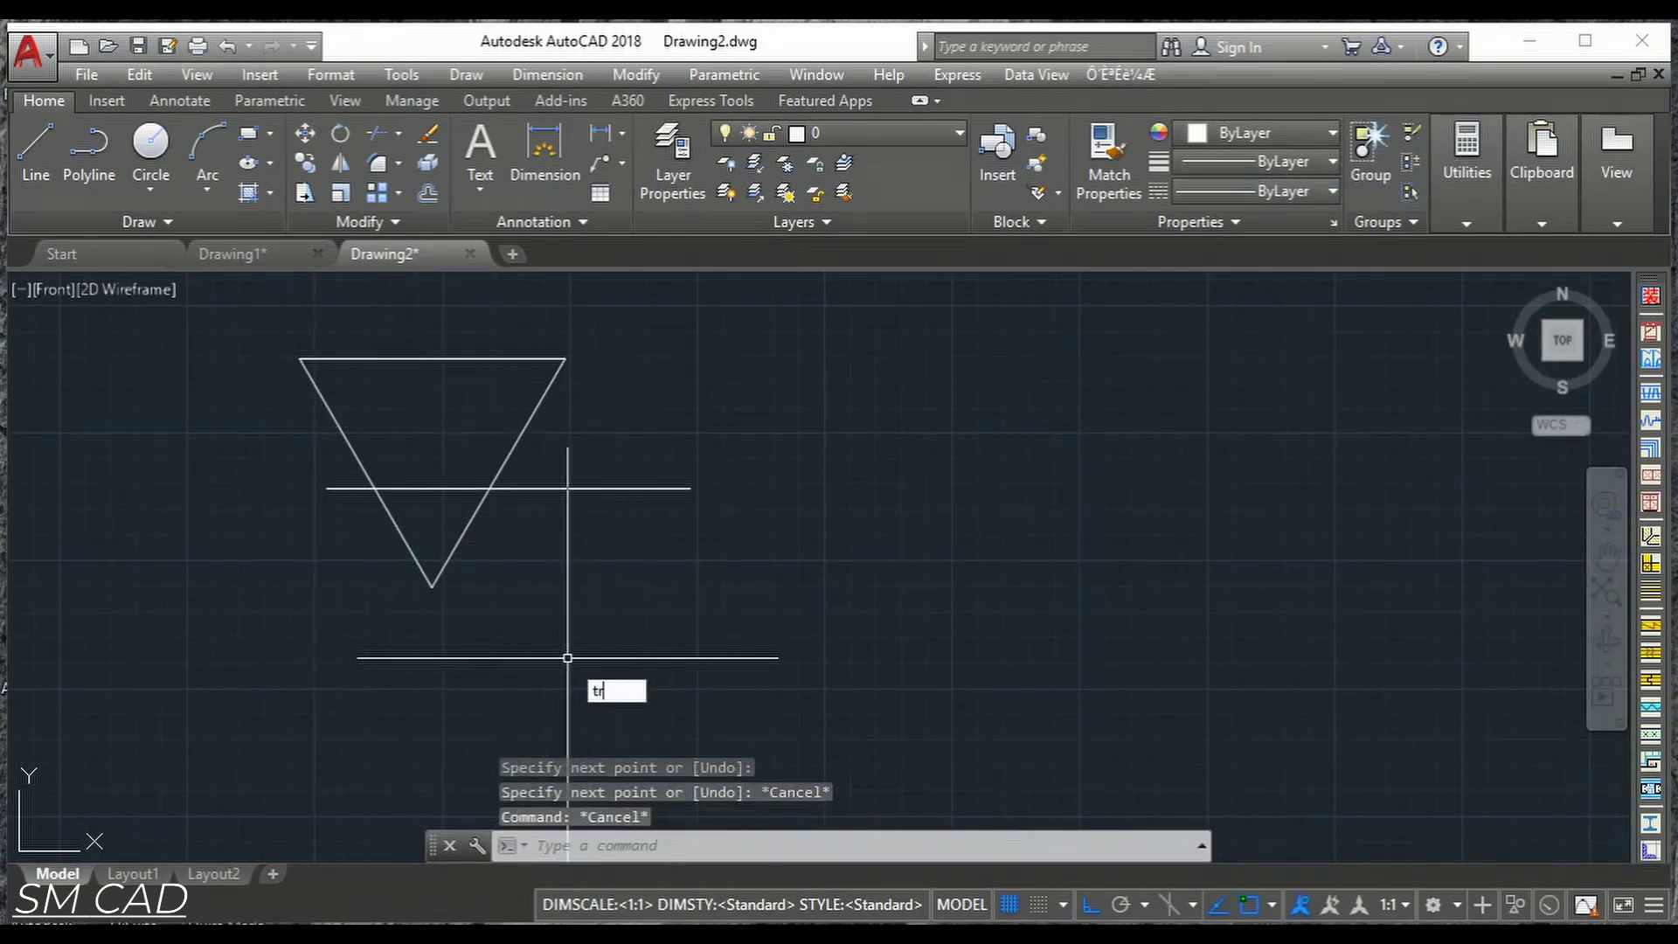
Trim off the triangle's tip below the line and the line's overhanging ends.
type("tr")
key("Return")
key("Return")
left_click(554, 667)
left_click(405, 581)
left_click(711, 387)
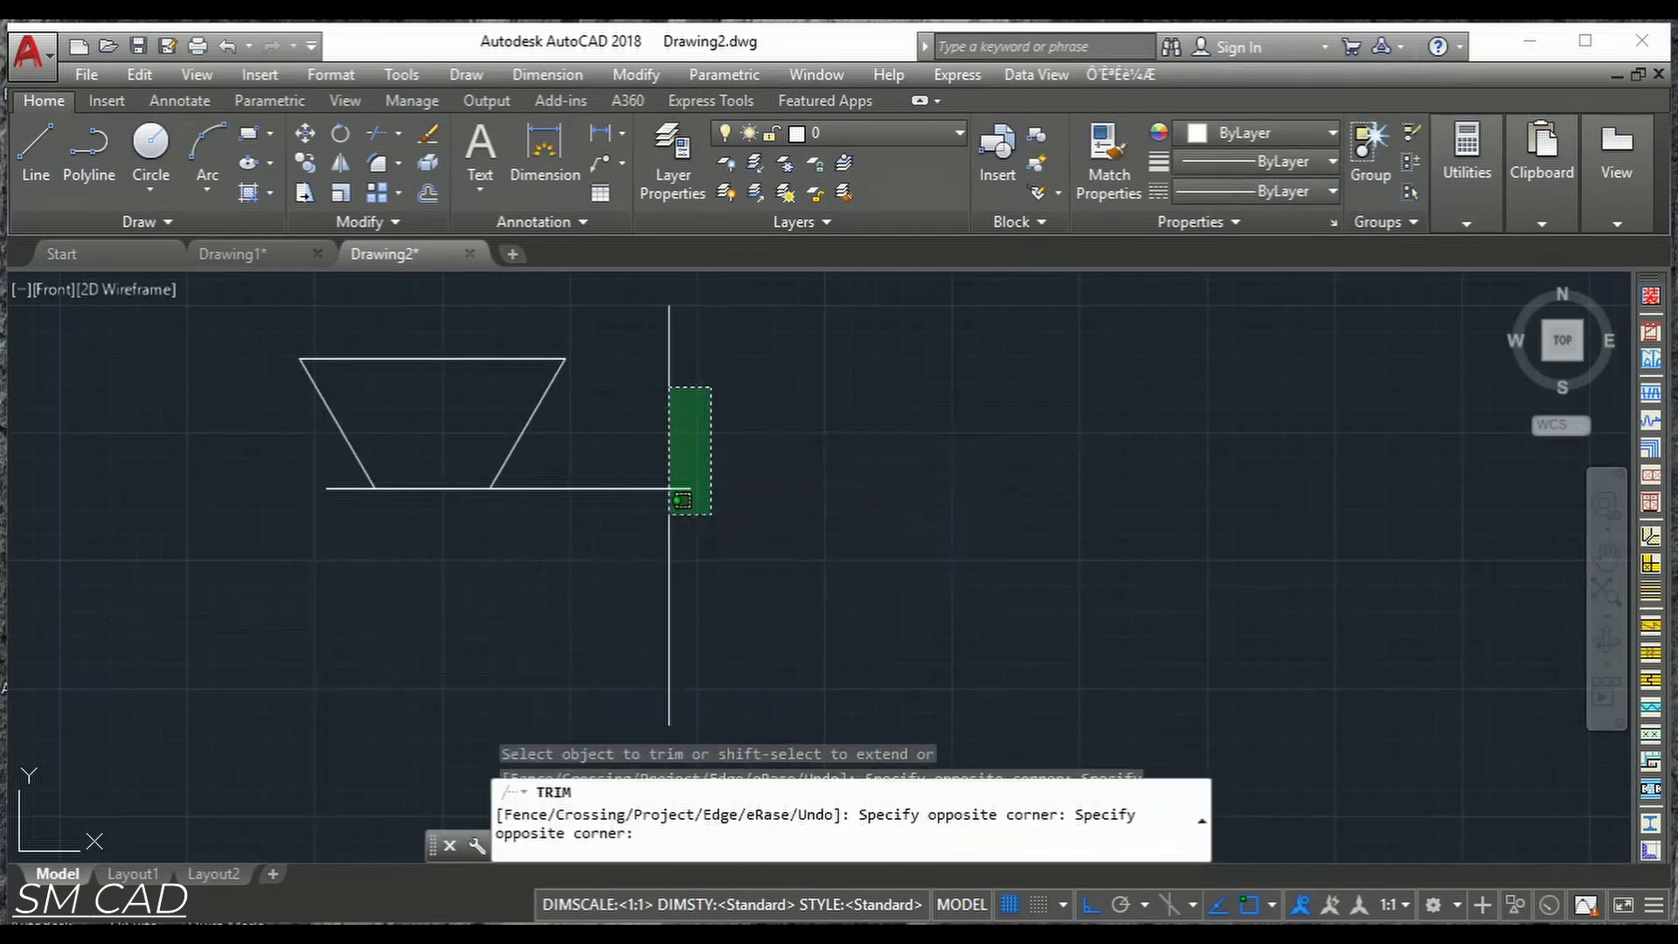
left_click(681, 501)
scroll(446, 564, "down", 2)
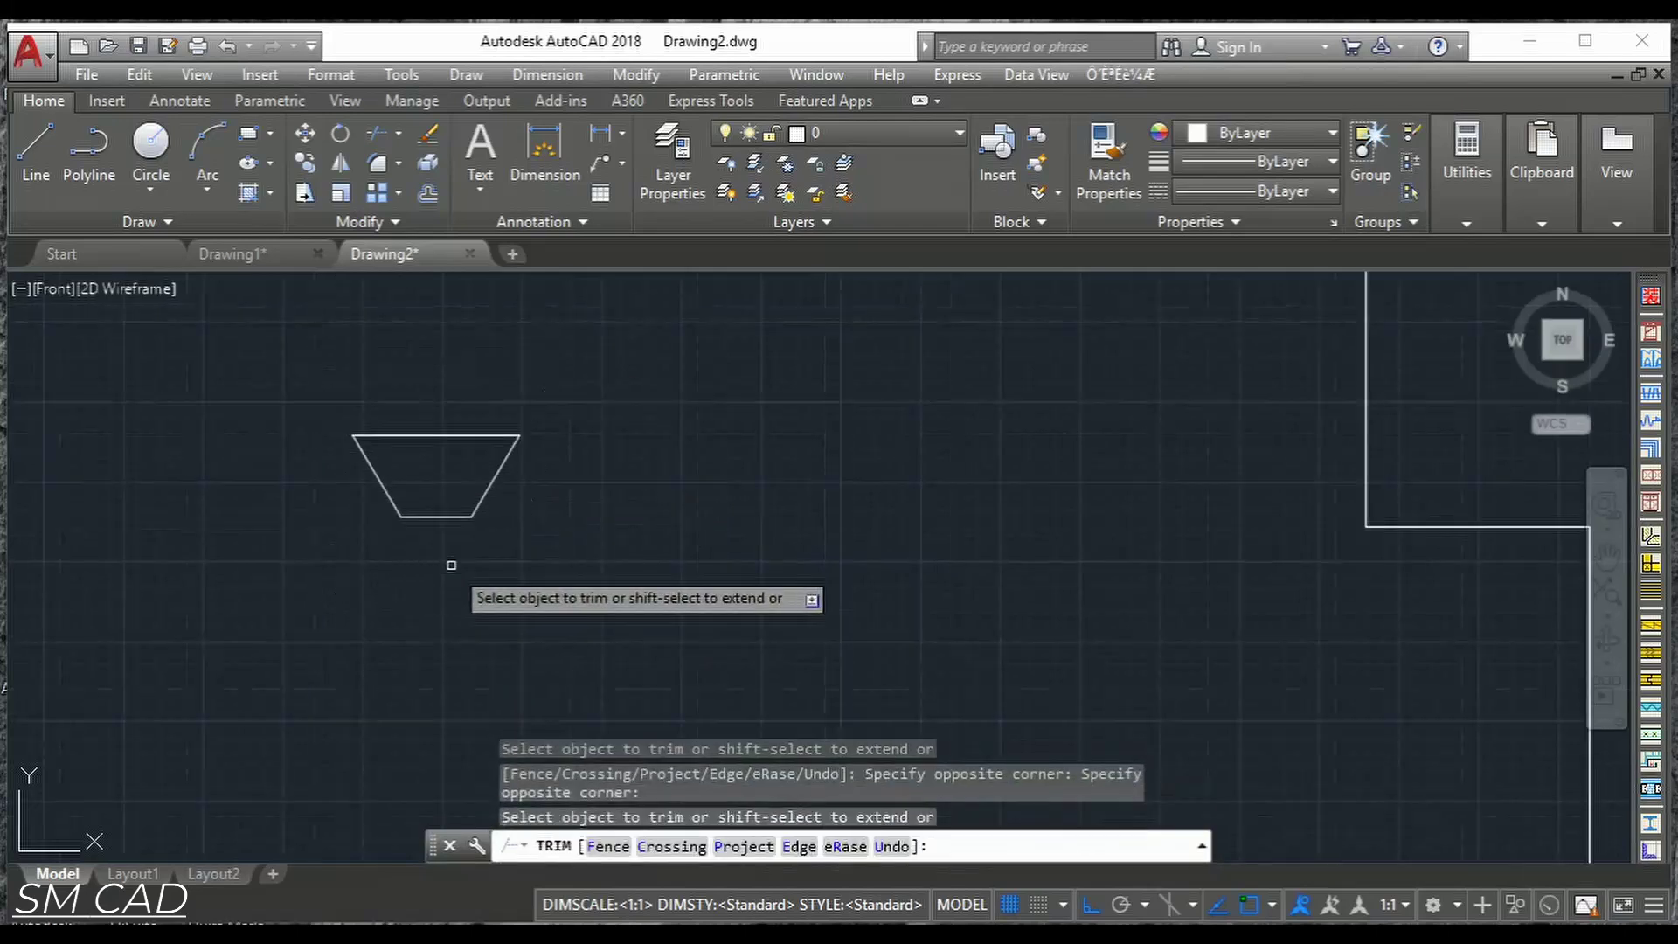
middle_click_drag(451, 565, 598, 603)
key("Escape")
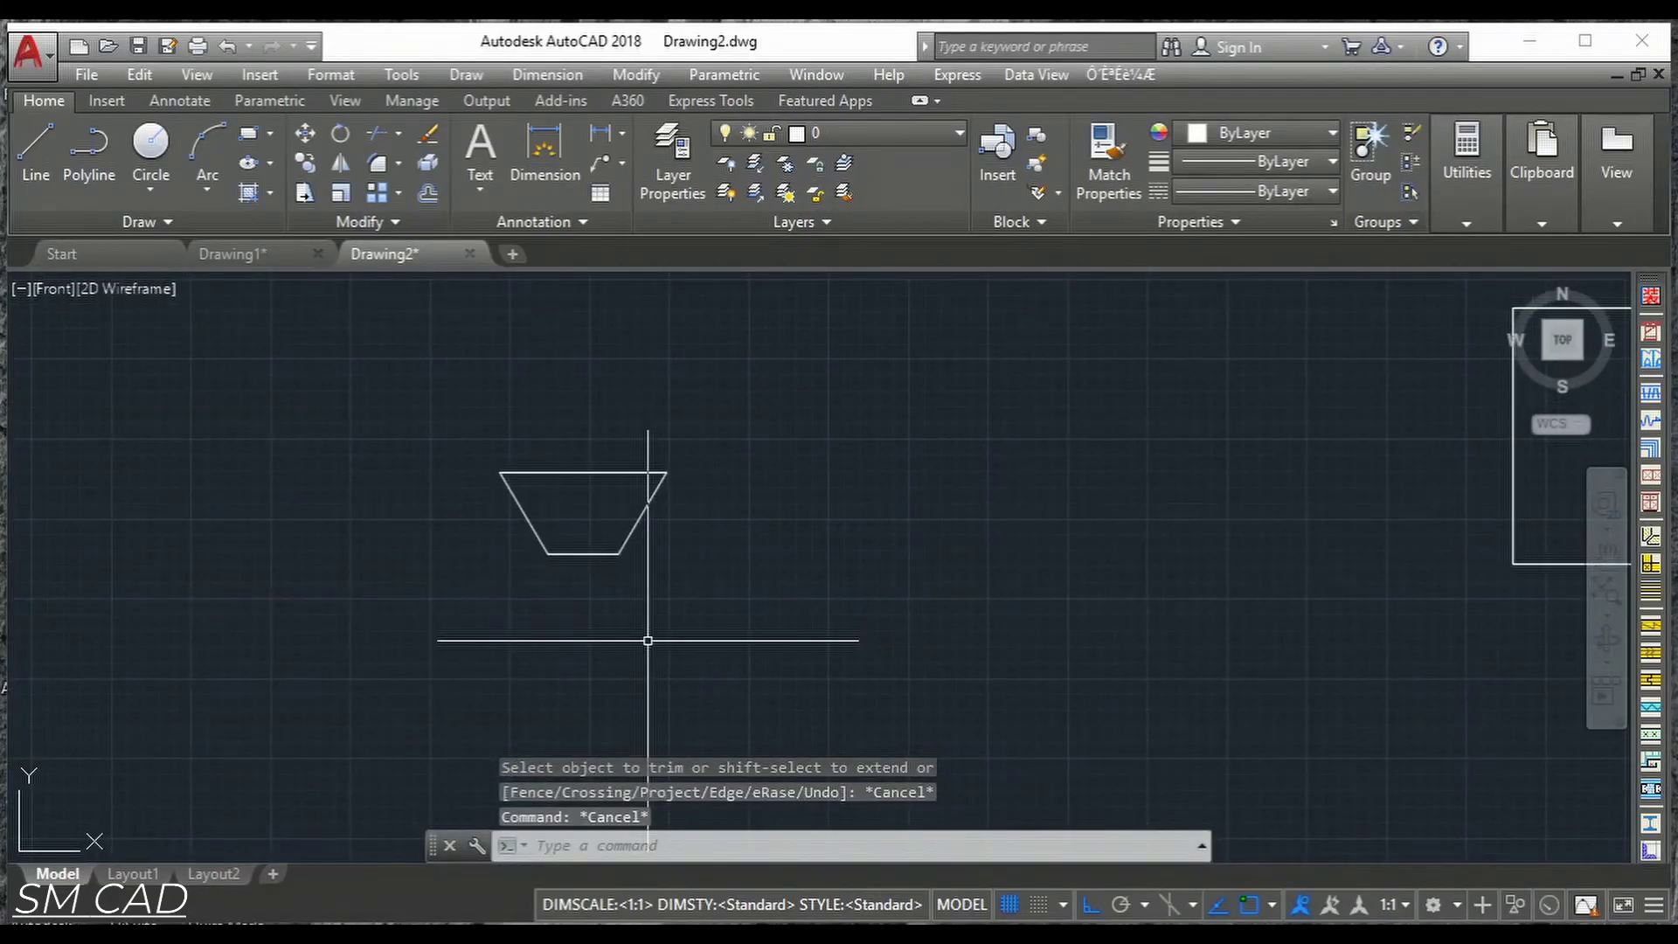
Join the remaining trapezoid edges into a single polyline.
type("j")
key("Return")
left_click(768, 438)
left_click(429, 644)
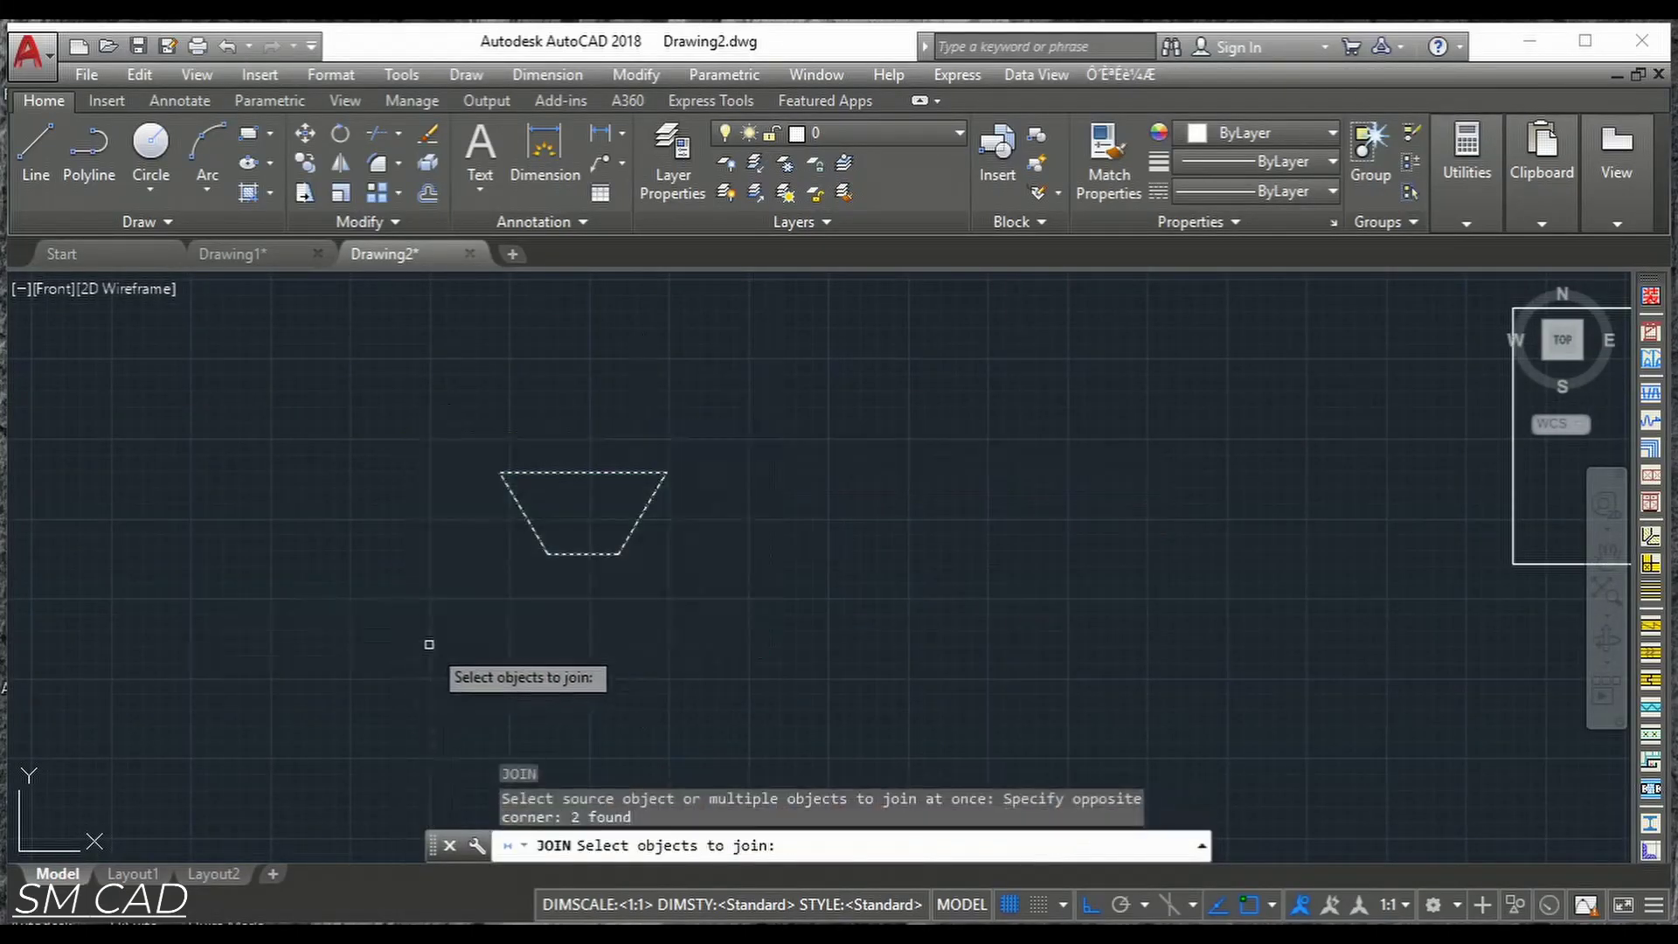
key("Return")
middle_click_drag(782, 544, 603, 551)
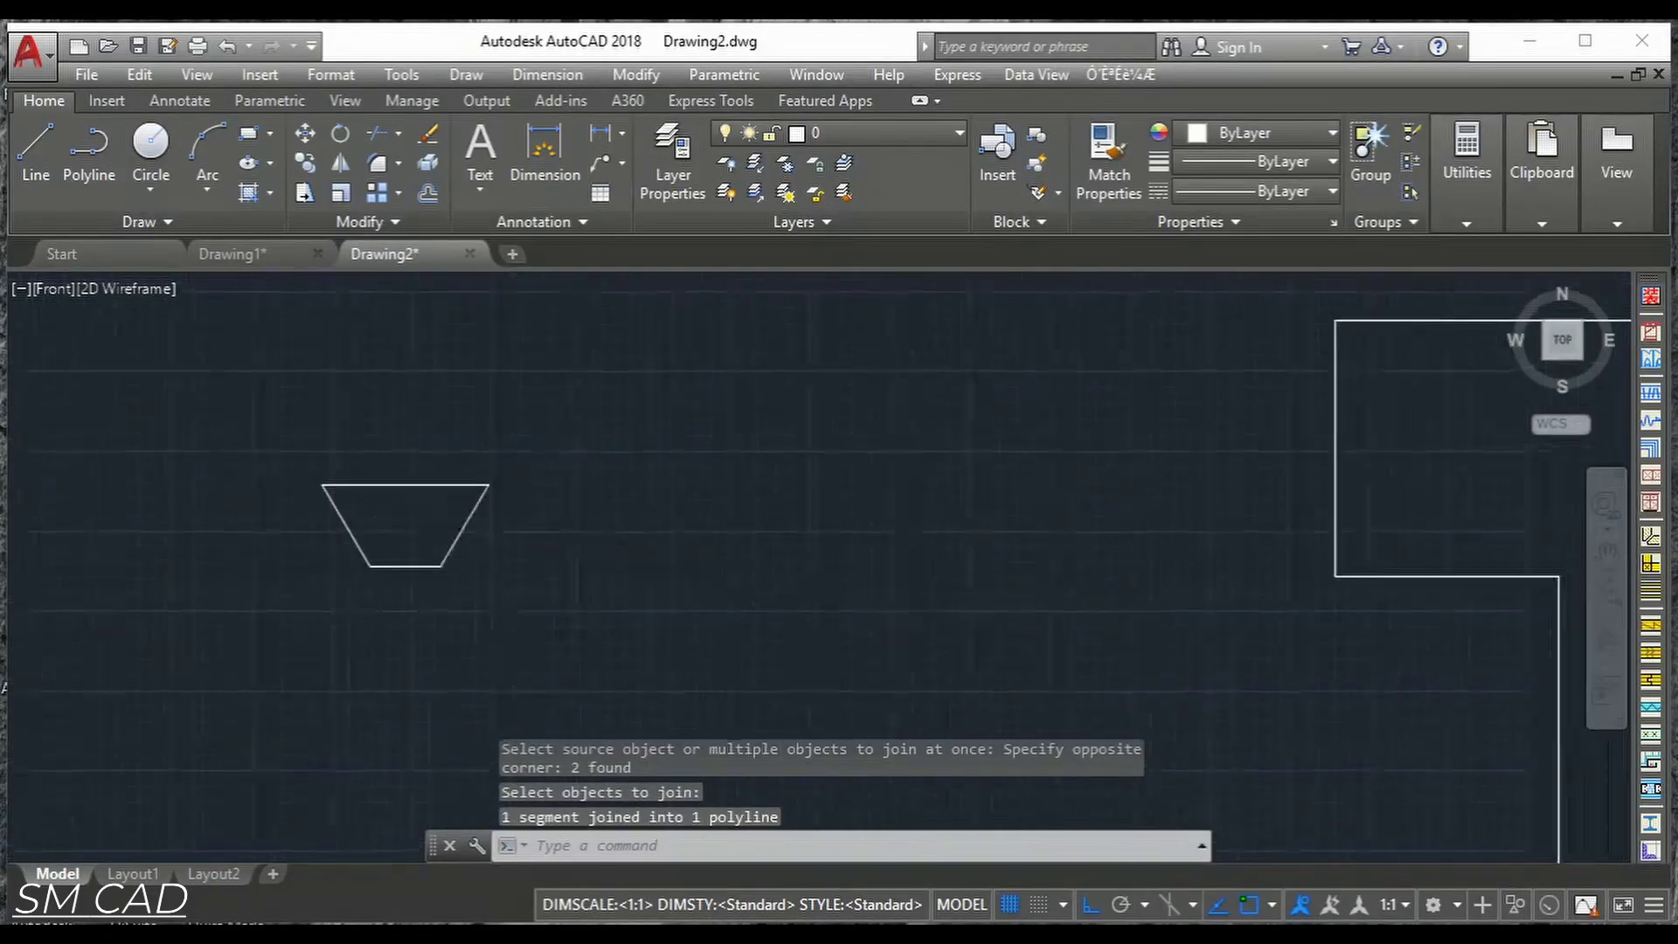
scroll(573, 510, "down", 2)
Move the trapezoid by its top-left corner onto the T-shape's top-left corner.
left_click(570, 470)
left_click(393, 592)
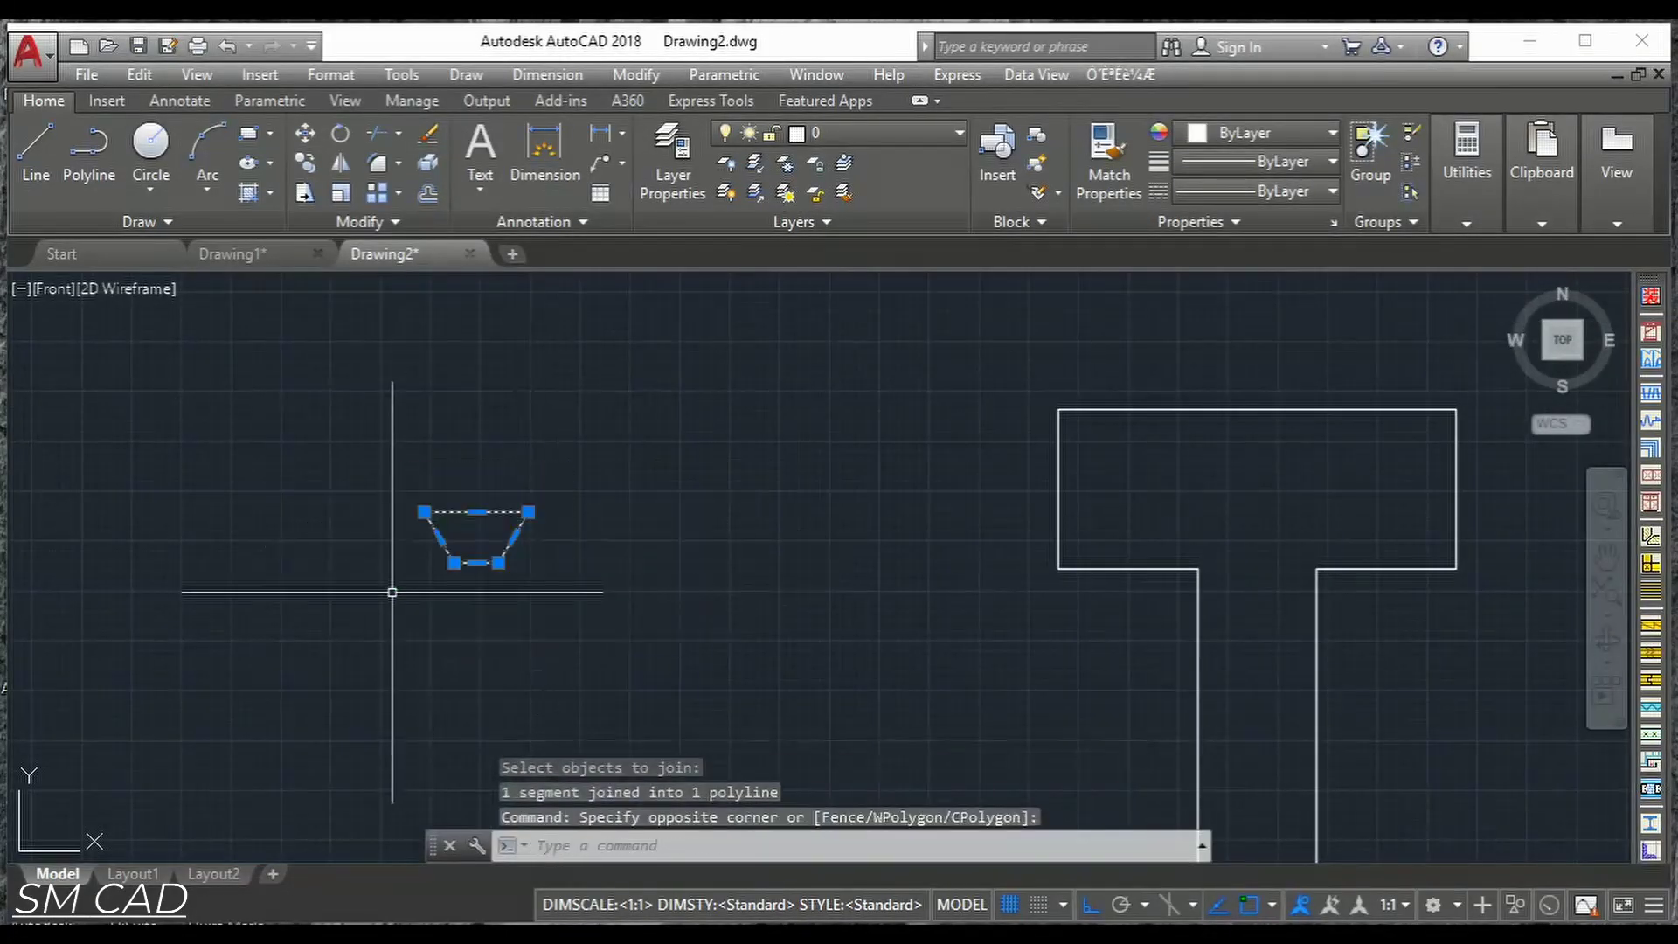
type("m")
key("Return")
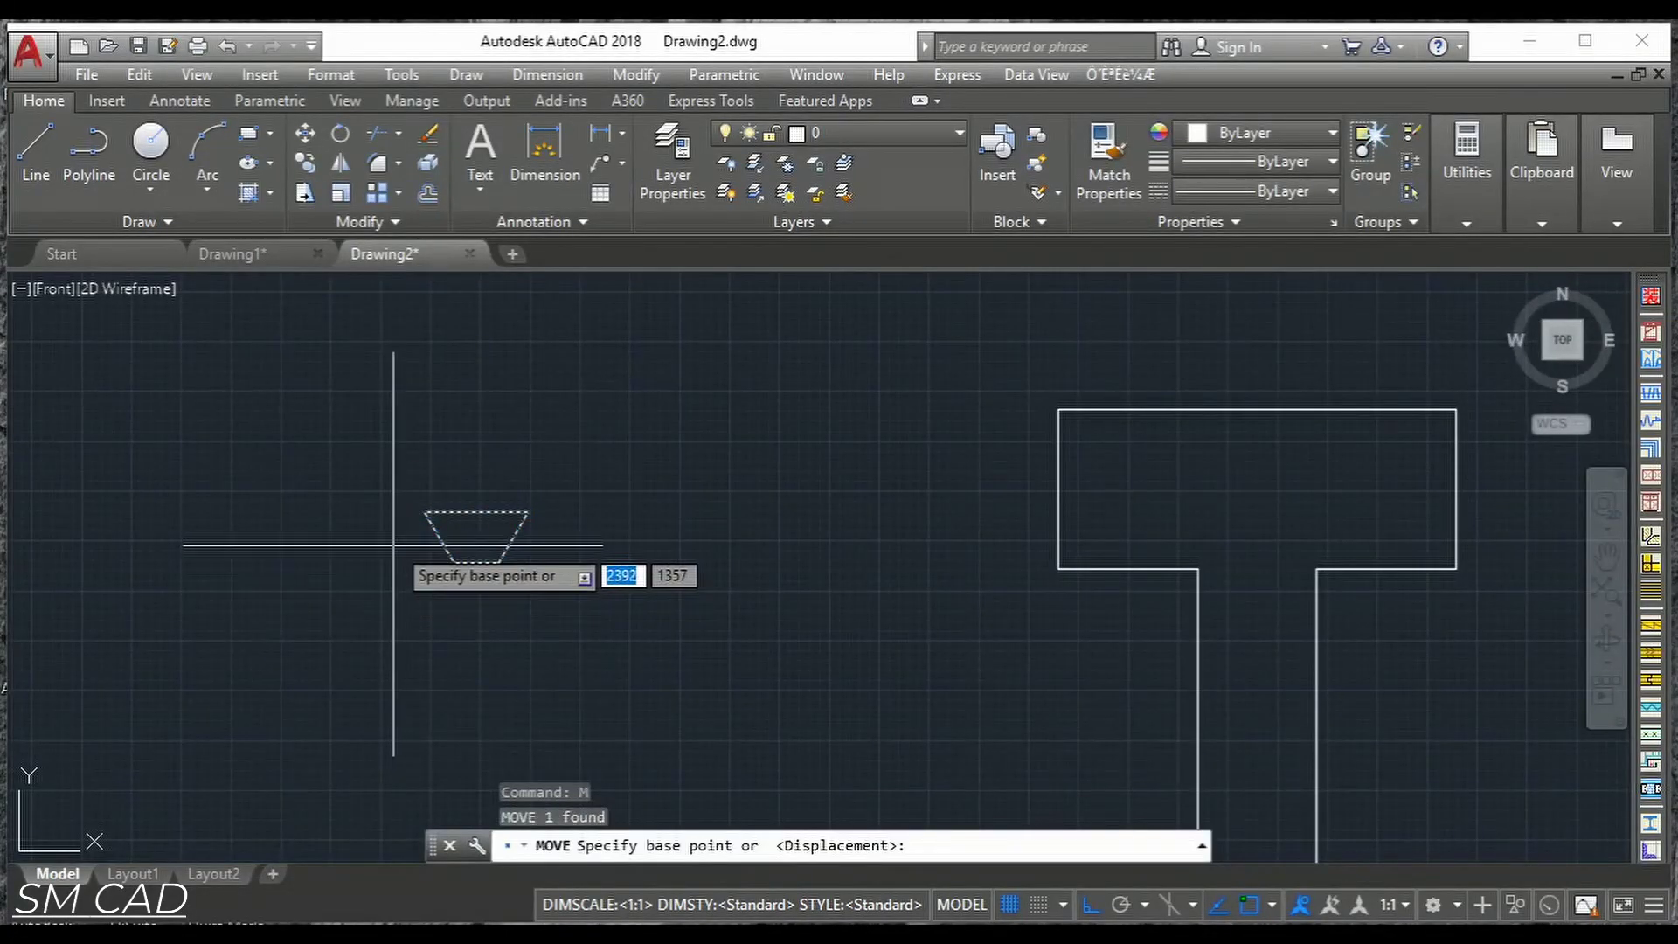
left_click(424, 512)
scroll(893, 404, "up", 2)
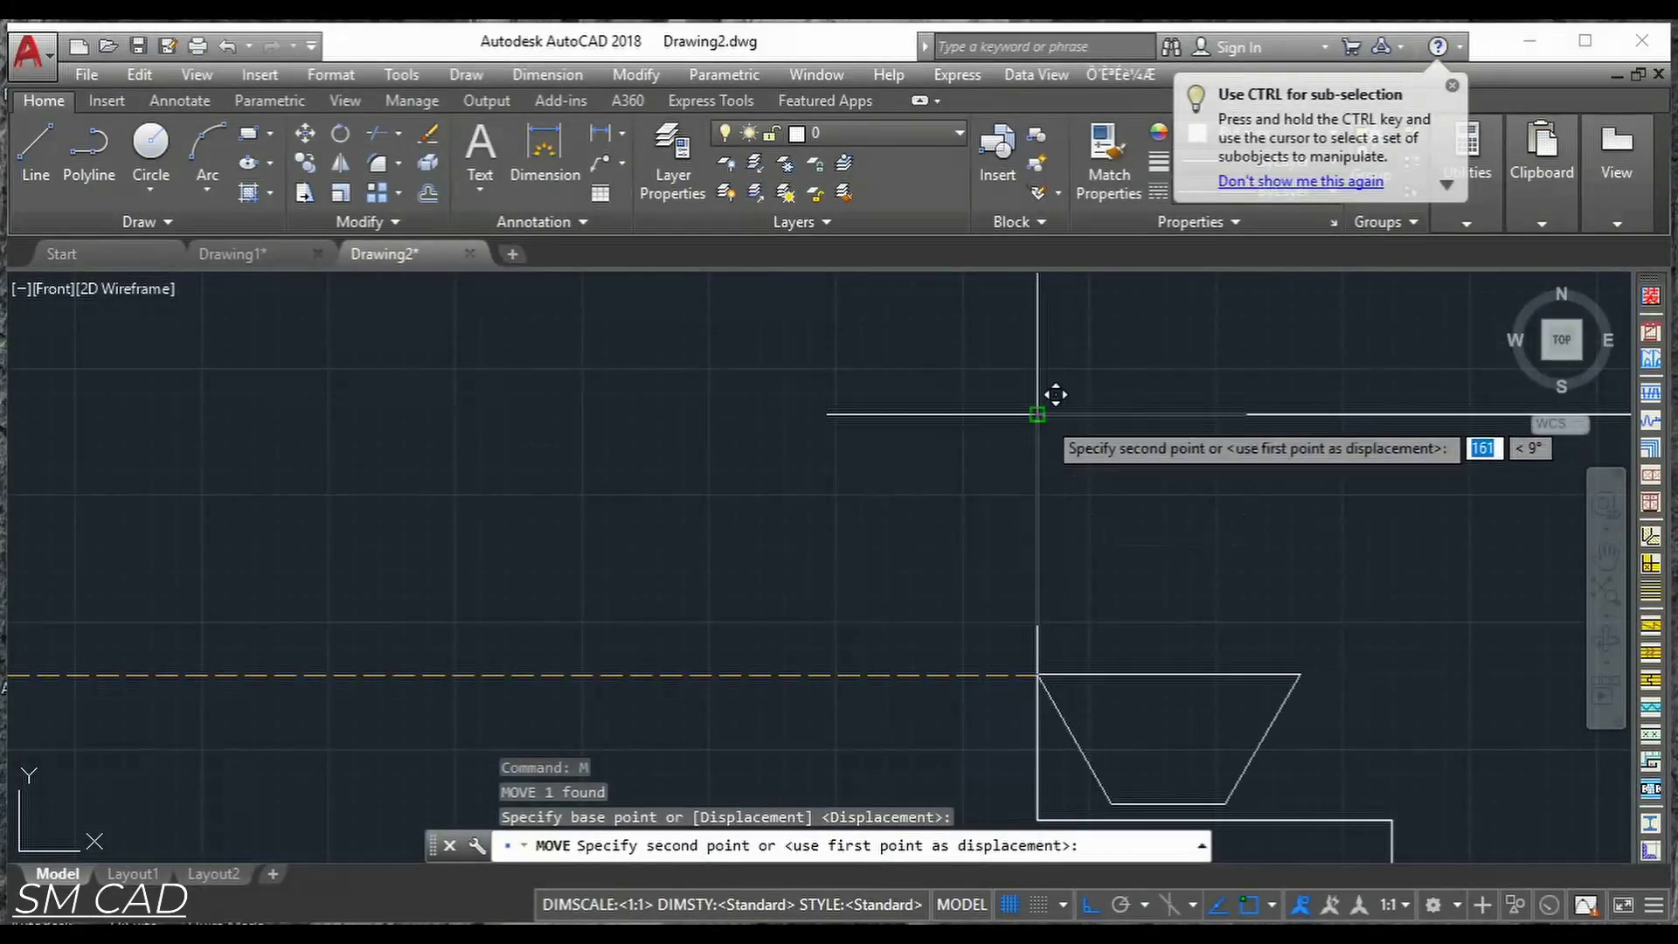
left_click(1041, 408)
scroll(1041, 408, "down", 2)
middle_click_drag(1127, 544, 752, 559)
key("Escape")
key("Escape")
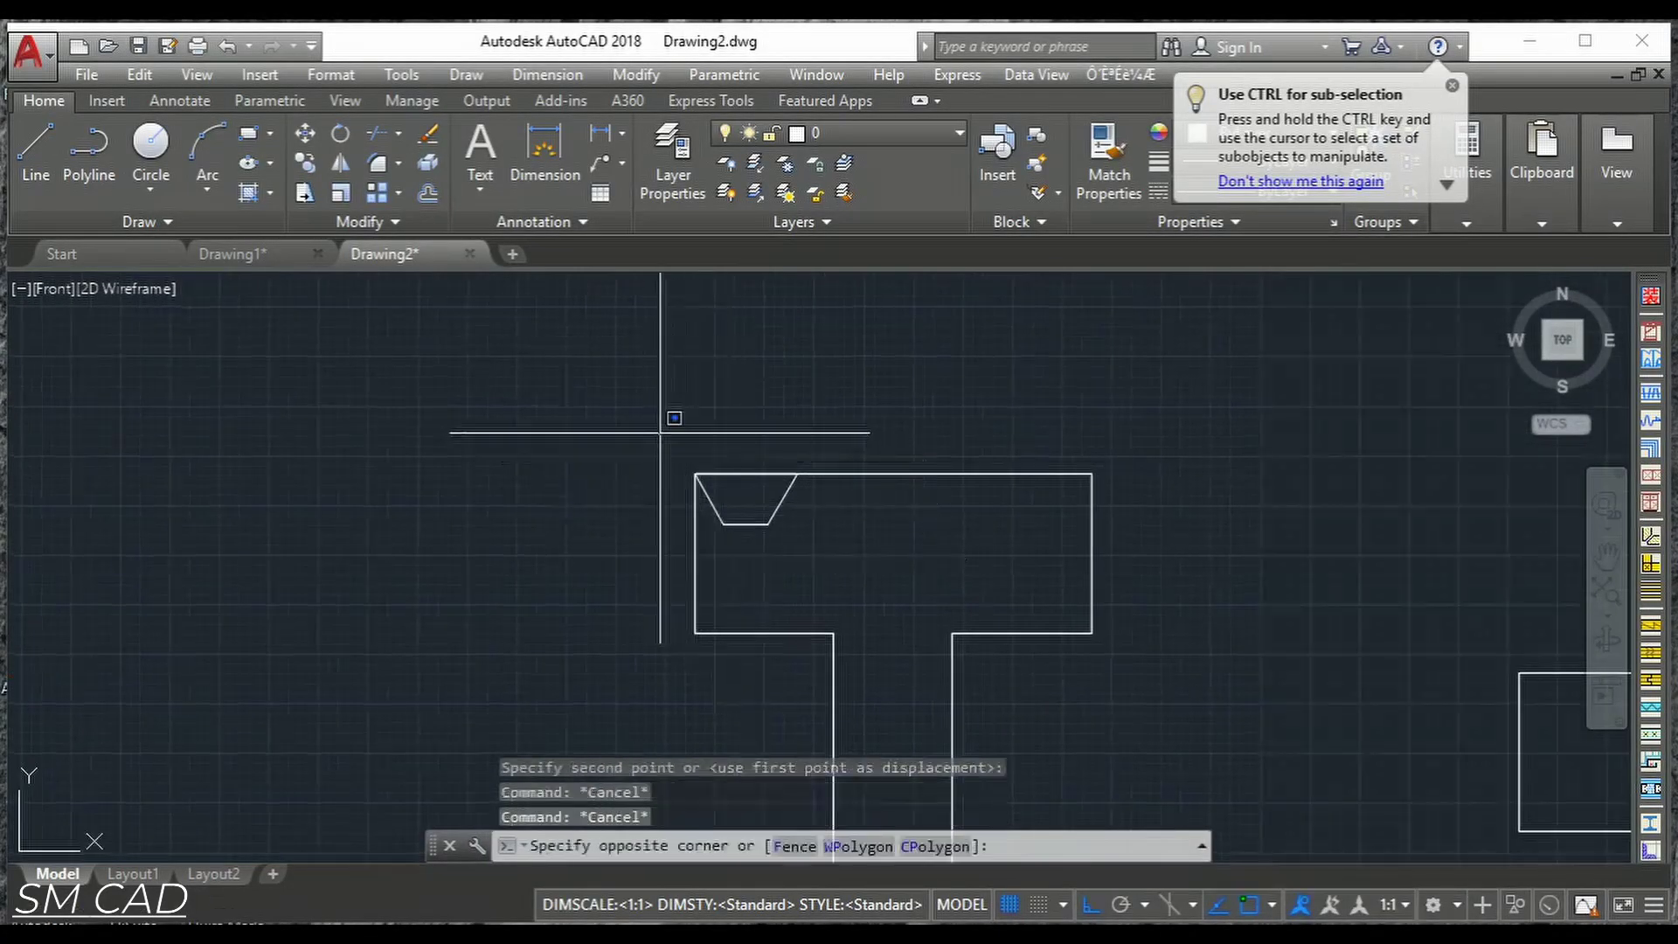
scroll(712, 472, "up", 2)
Shift the trapezoid 10 units to the right along the T's top edge.
left_click(660, 434)
left_click(841, 546)
type("m")
key("Return")
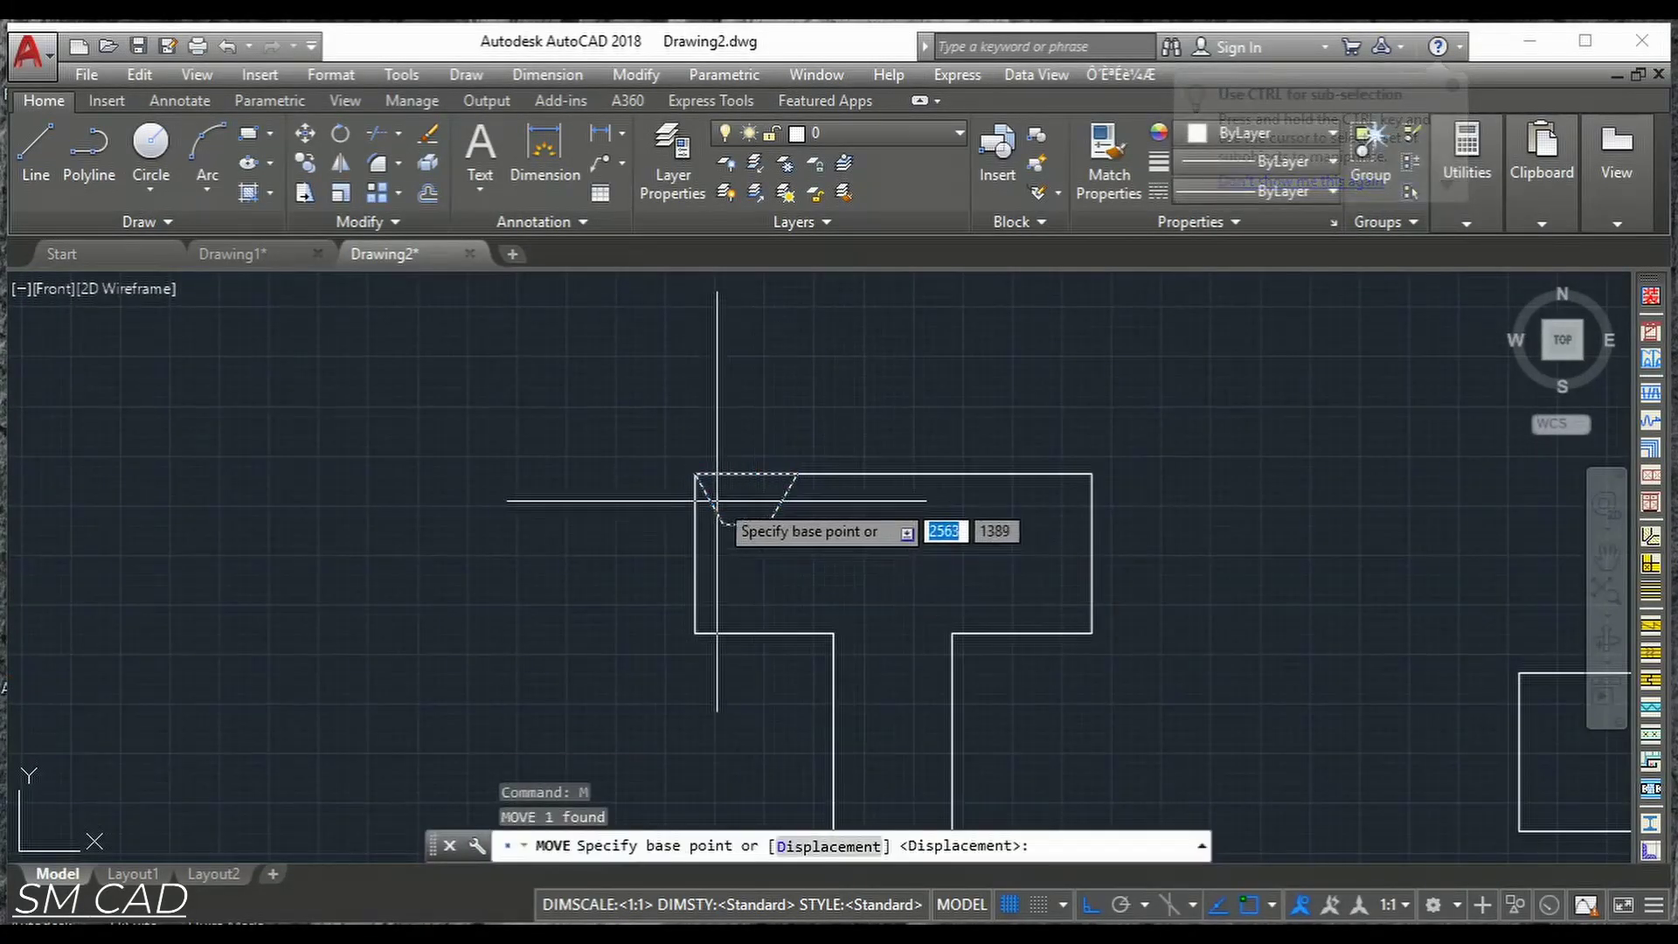
scroll(653, 443, "up", 4)
left_click(617, 408)
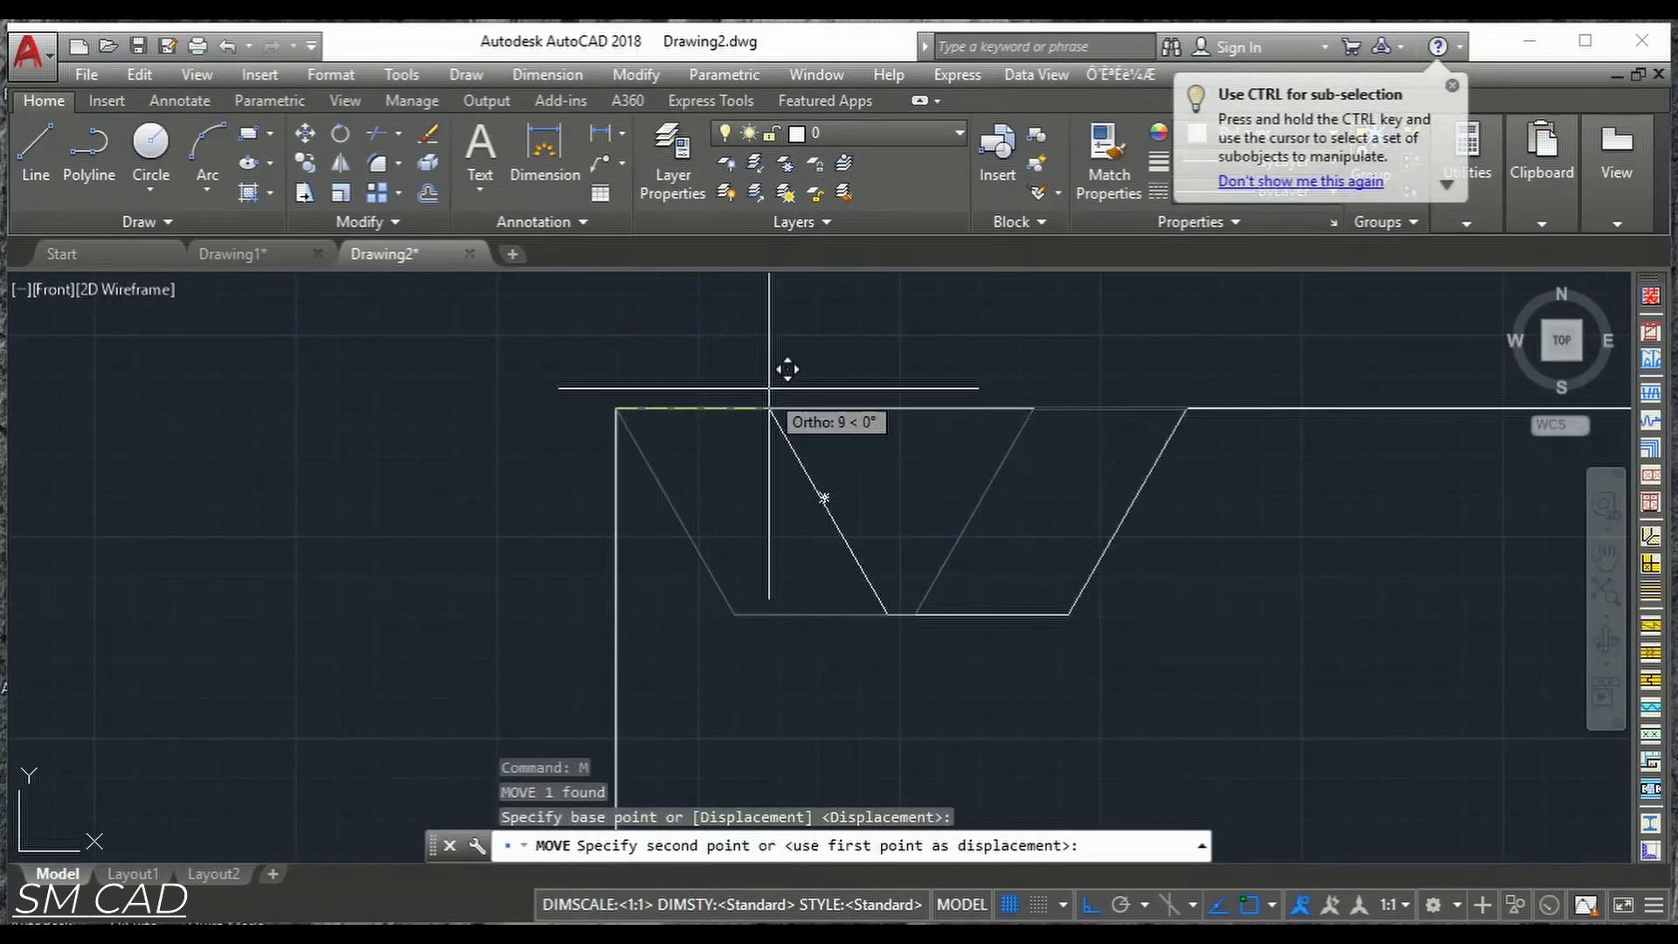
type("10")
key("Return")
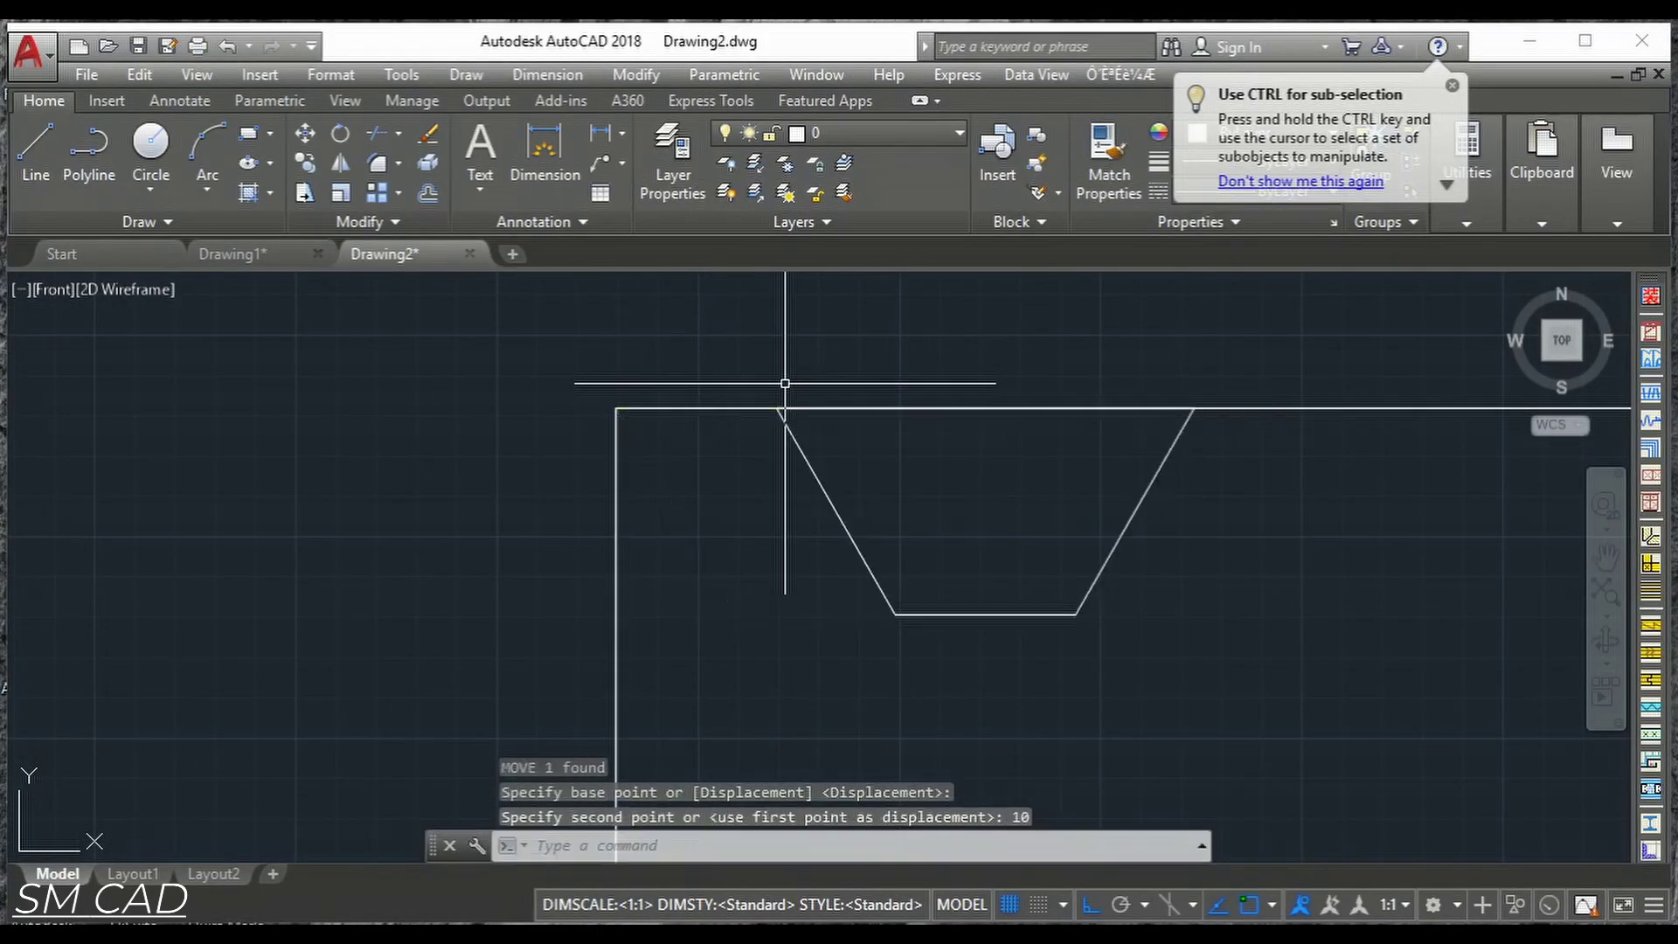
scroll(1023, 546, "down", 3)
middle_click_drag(1023, 546, 899, 546)
key("Escape")
key("Escape")
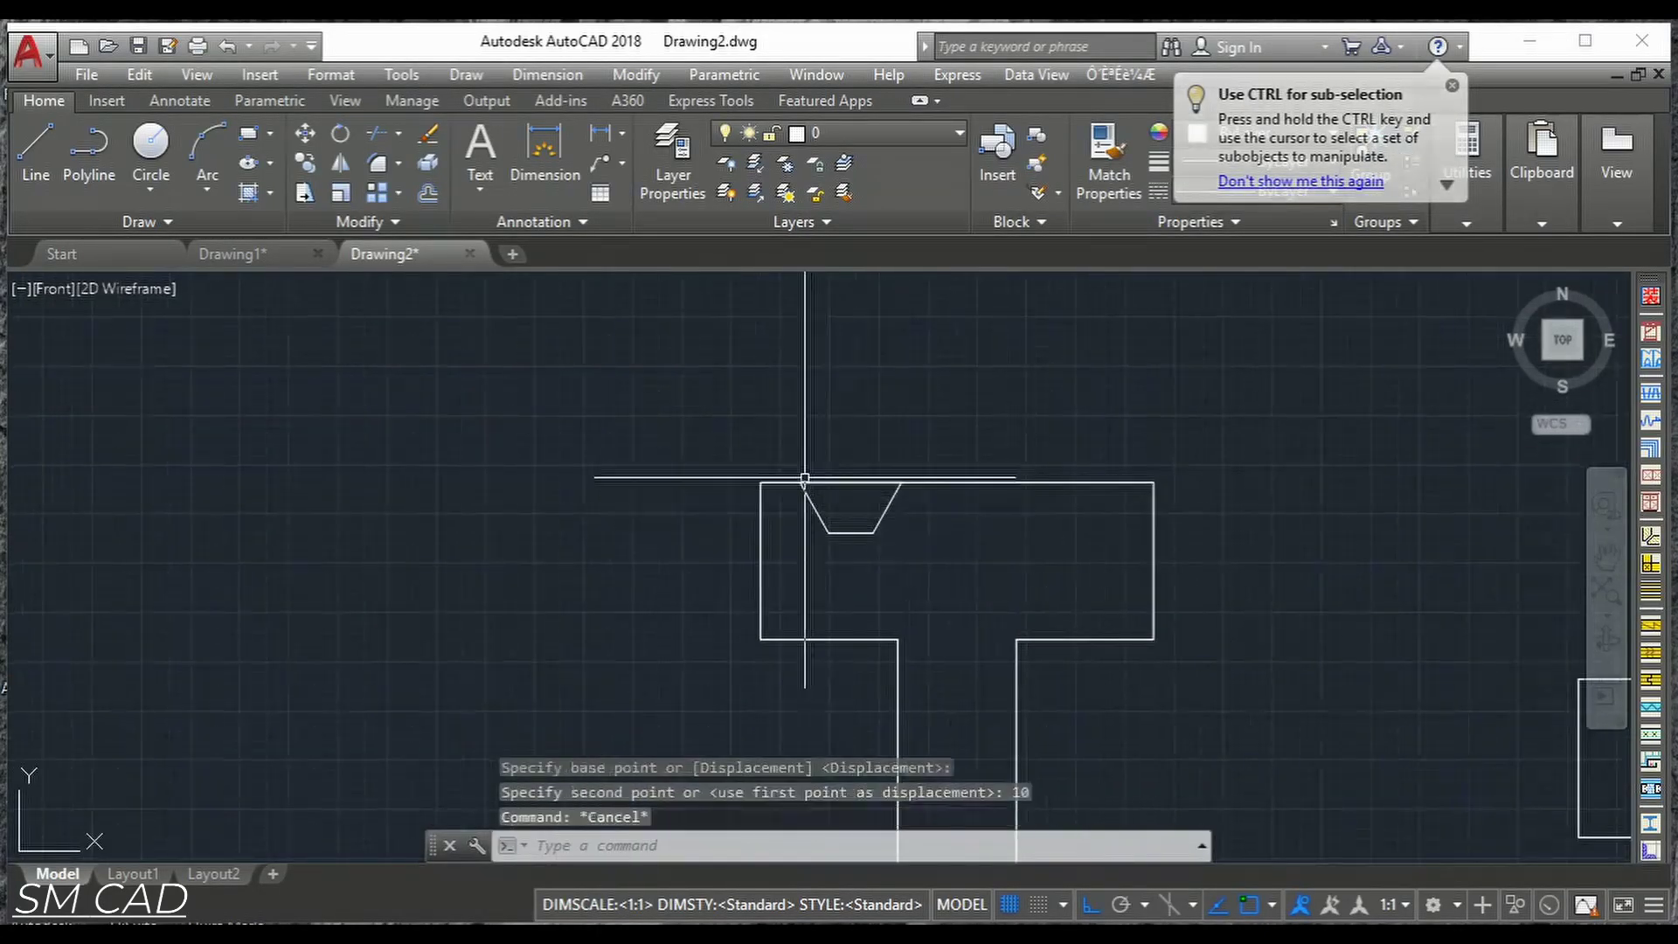
Mirror the trapezoid about a vertical line through the T top's midpoint, keeping the original.
left_click(785, 439)
left_click(914, 566)
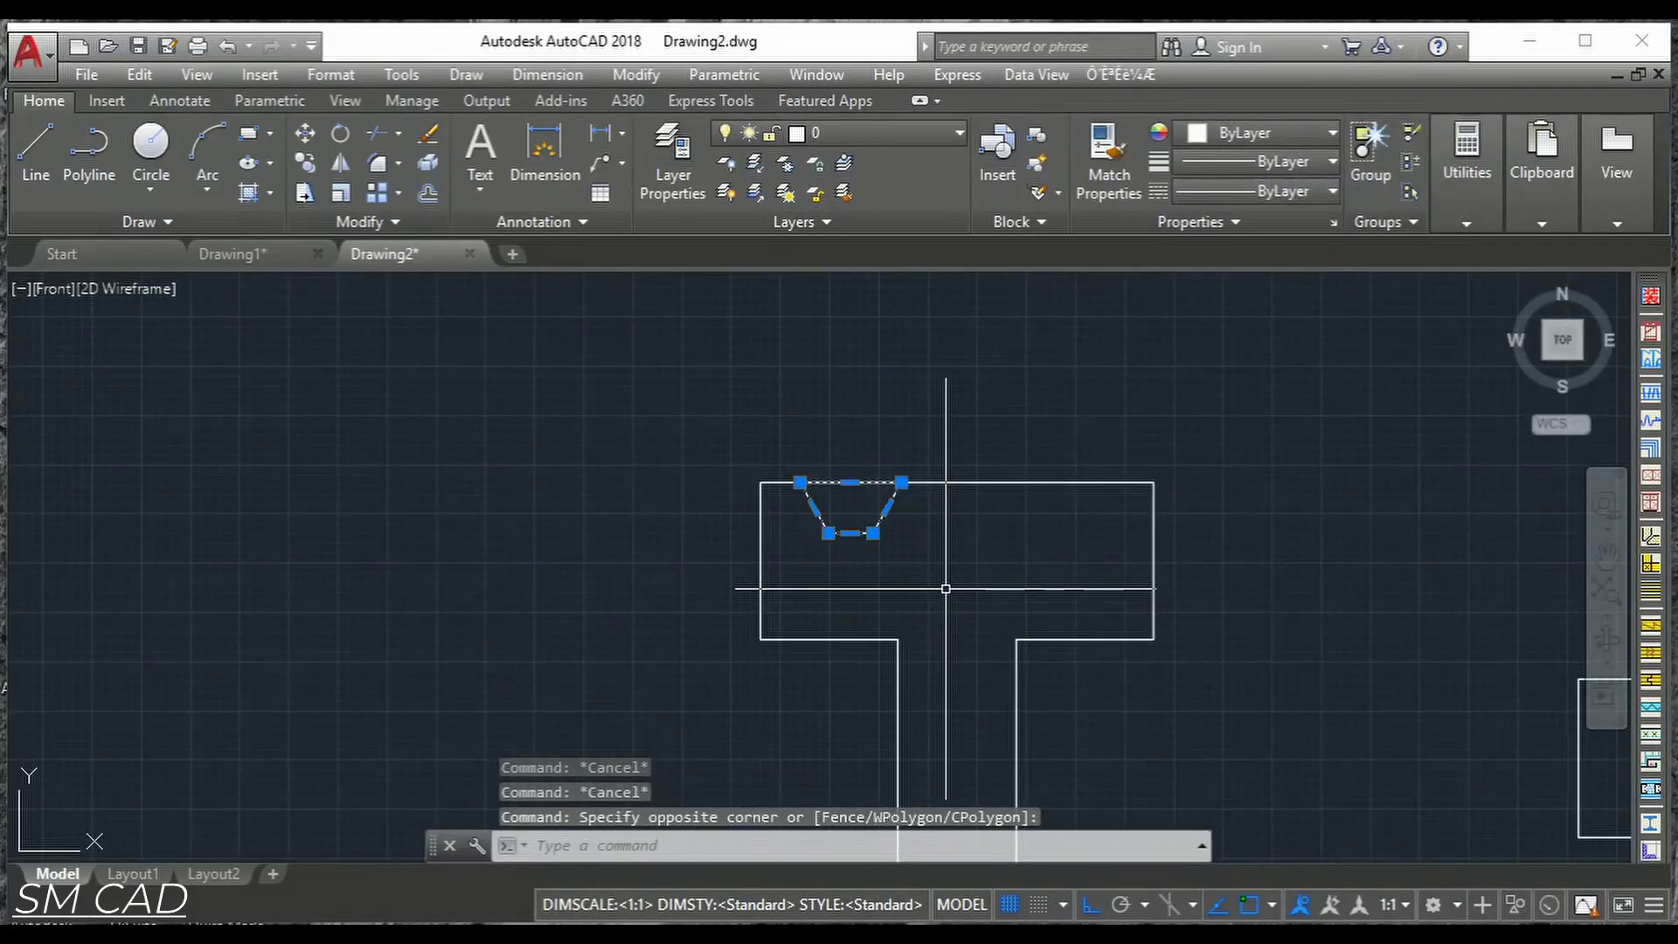
type("mi")
key("Return")
left_click(956, 481)
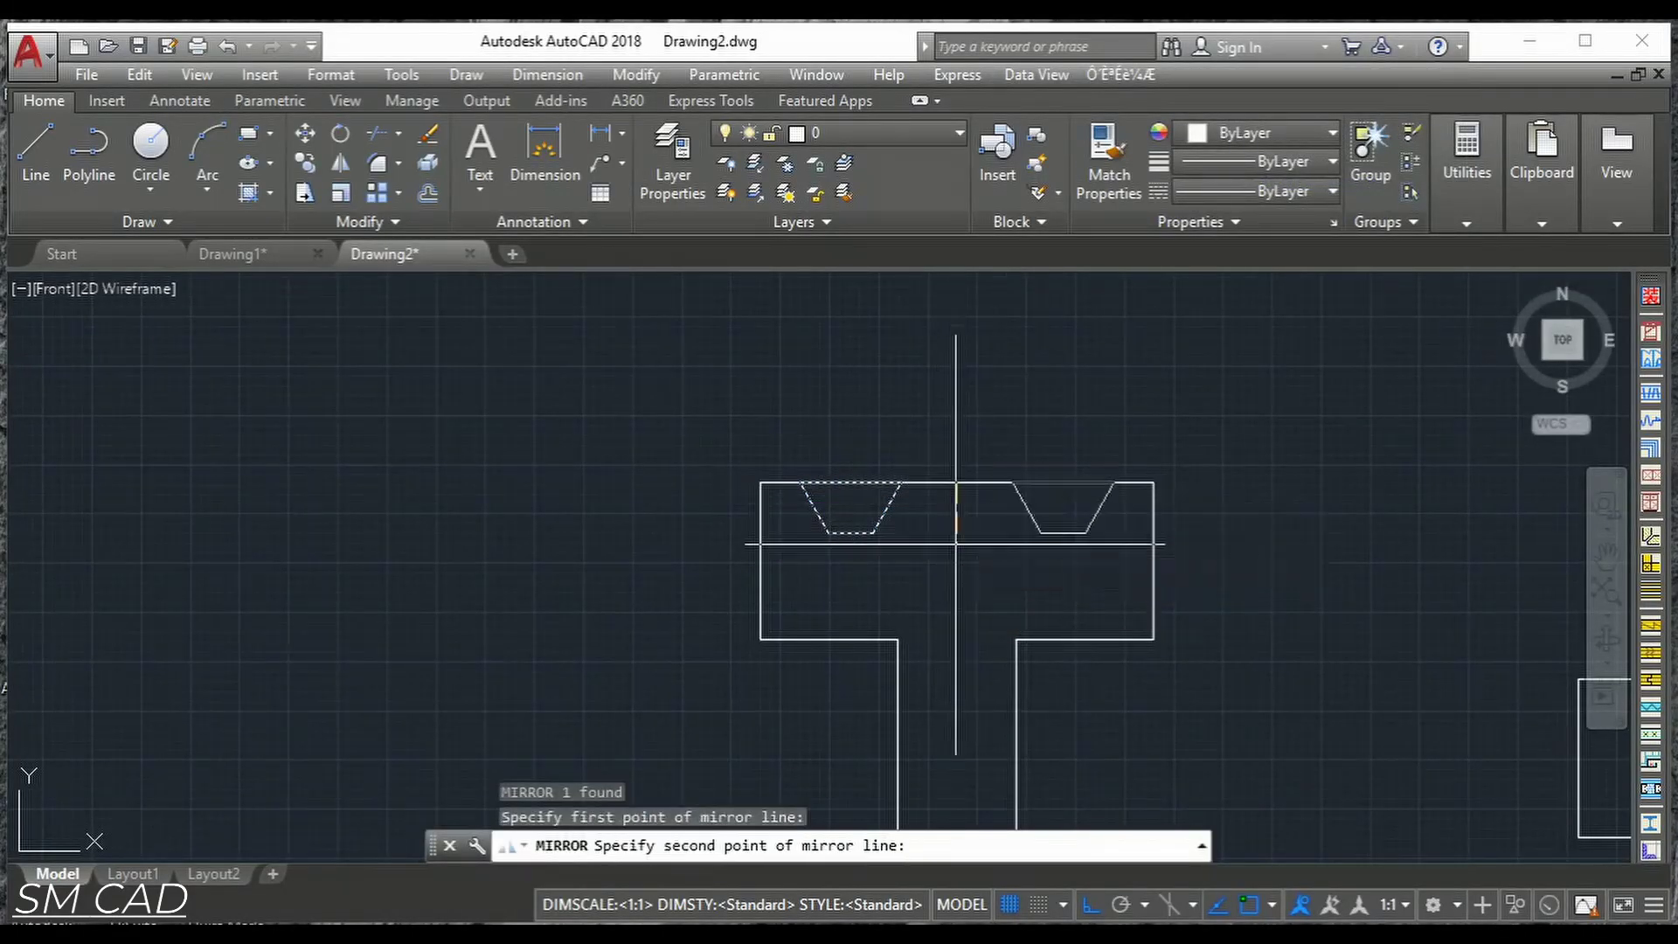
left_click(964, 627)
key("Return")
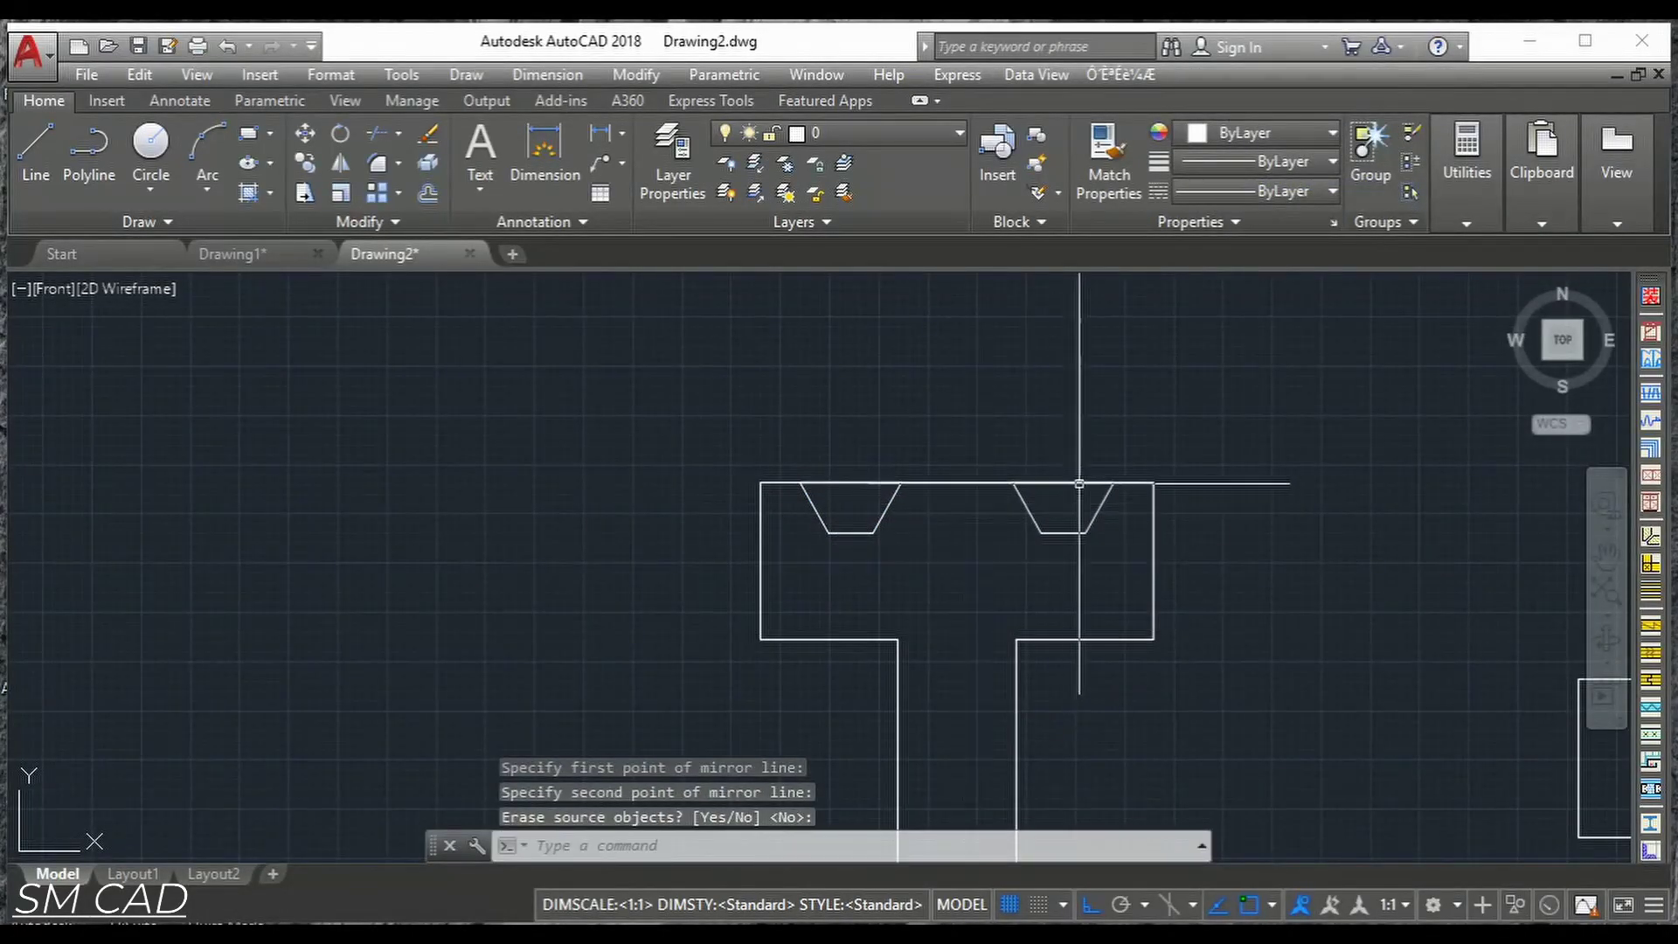
scroll(1079, 483, "down", 4)
Select both grooves and check the color settings, leaving them unchanged.
left_click(941, 478)
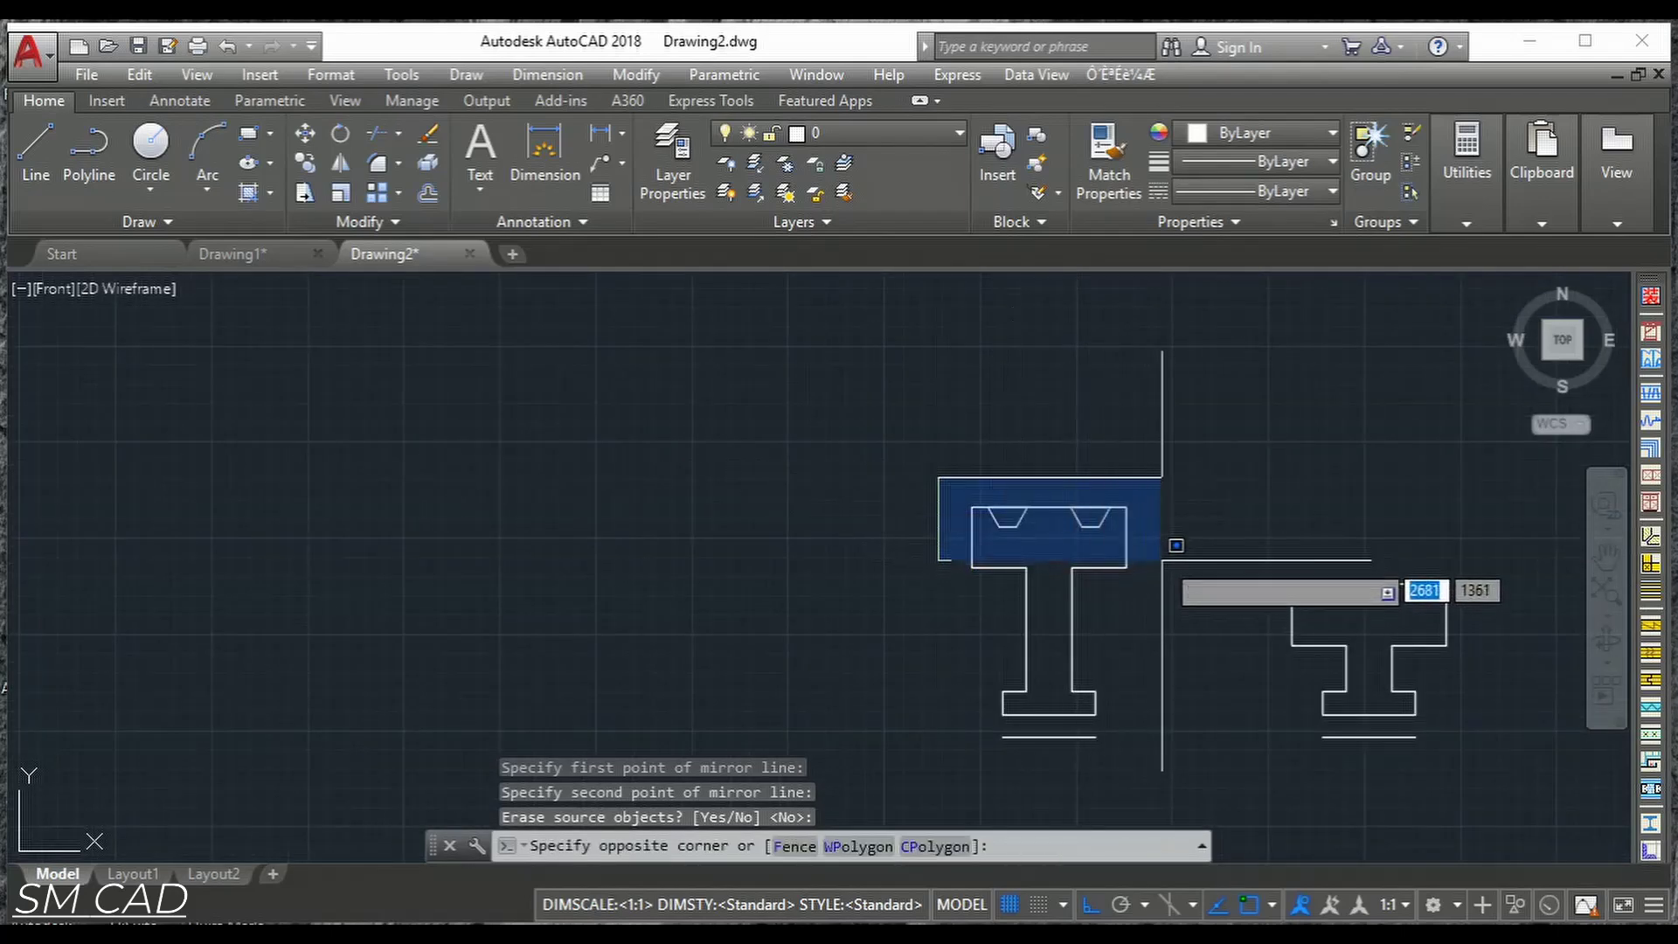
left_click(1162, 560)
type("co")
key("Return")
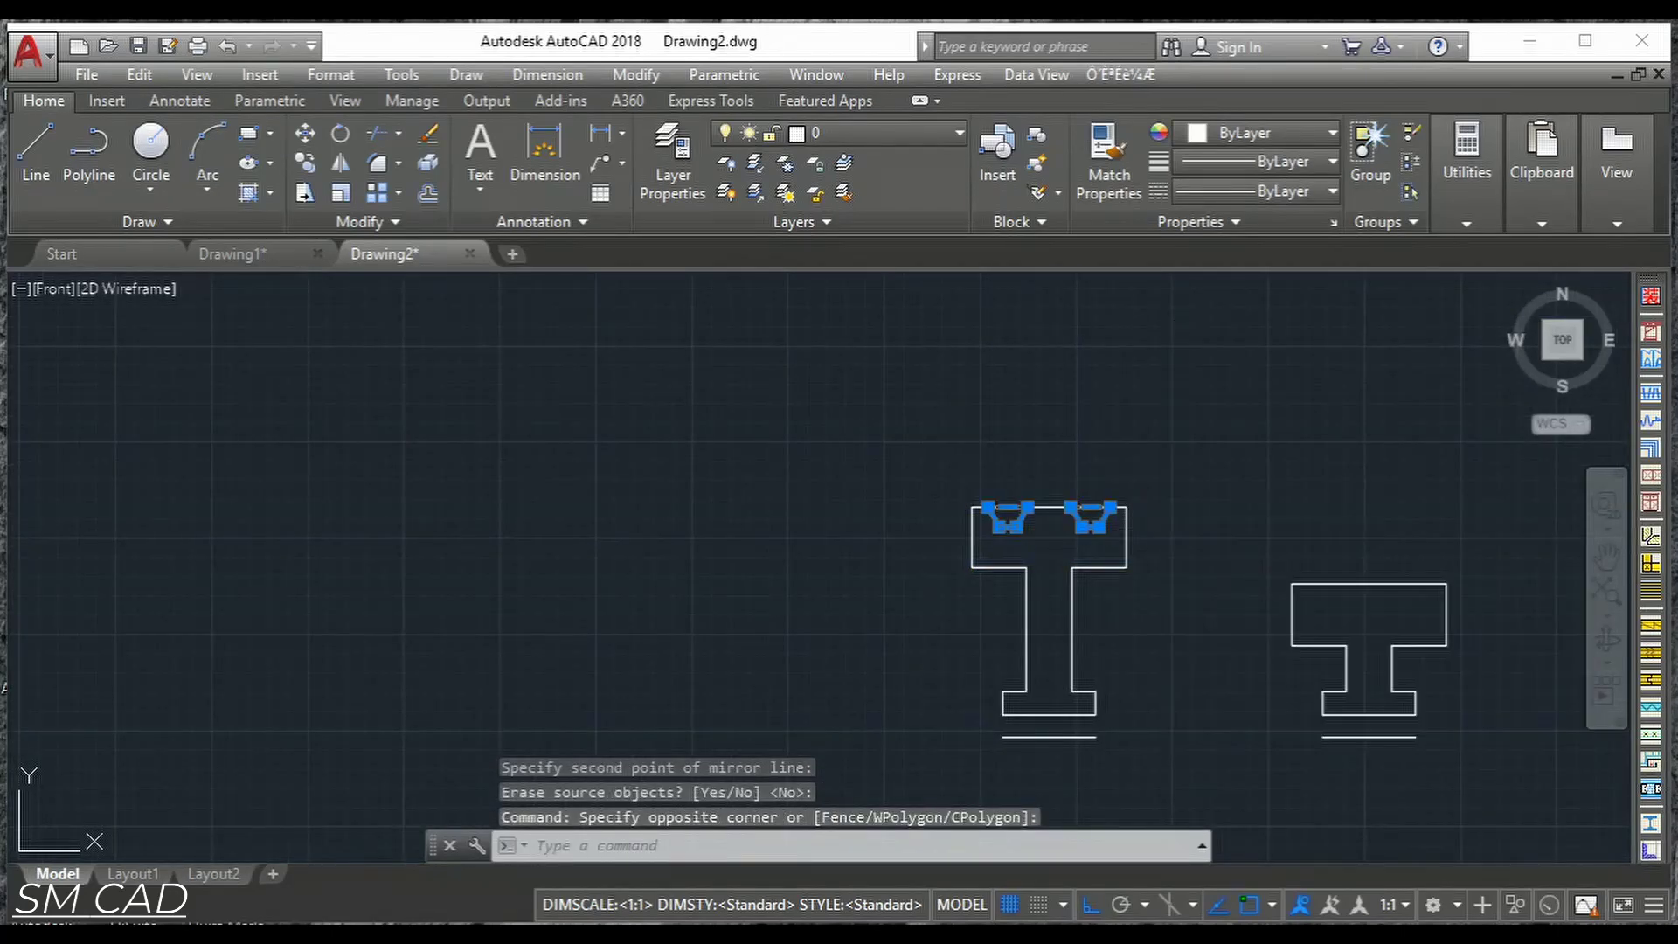
left_click(895, 696)
key("Escape")
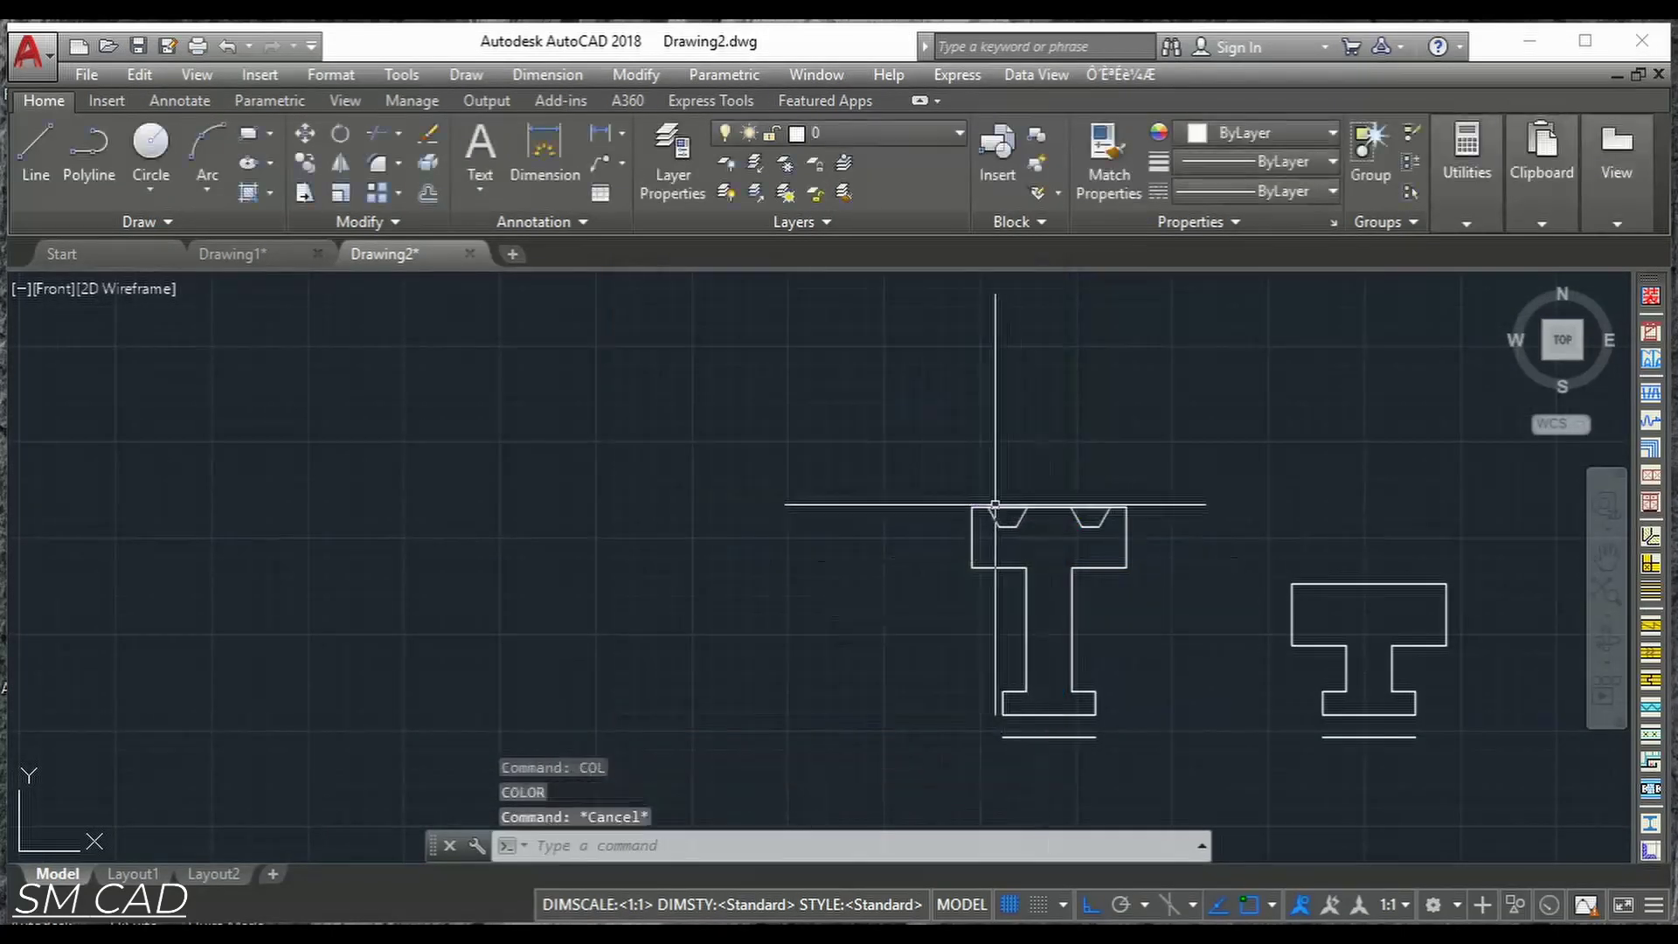
left_click(970, 459)
key("Escape")
key("Escape")
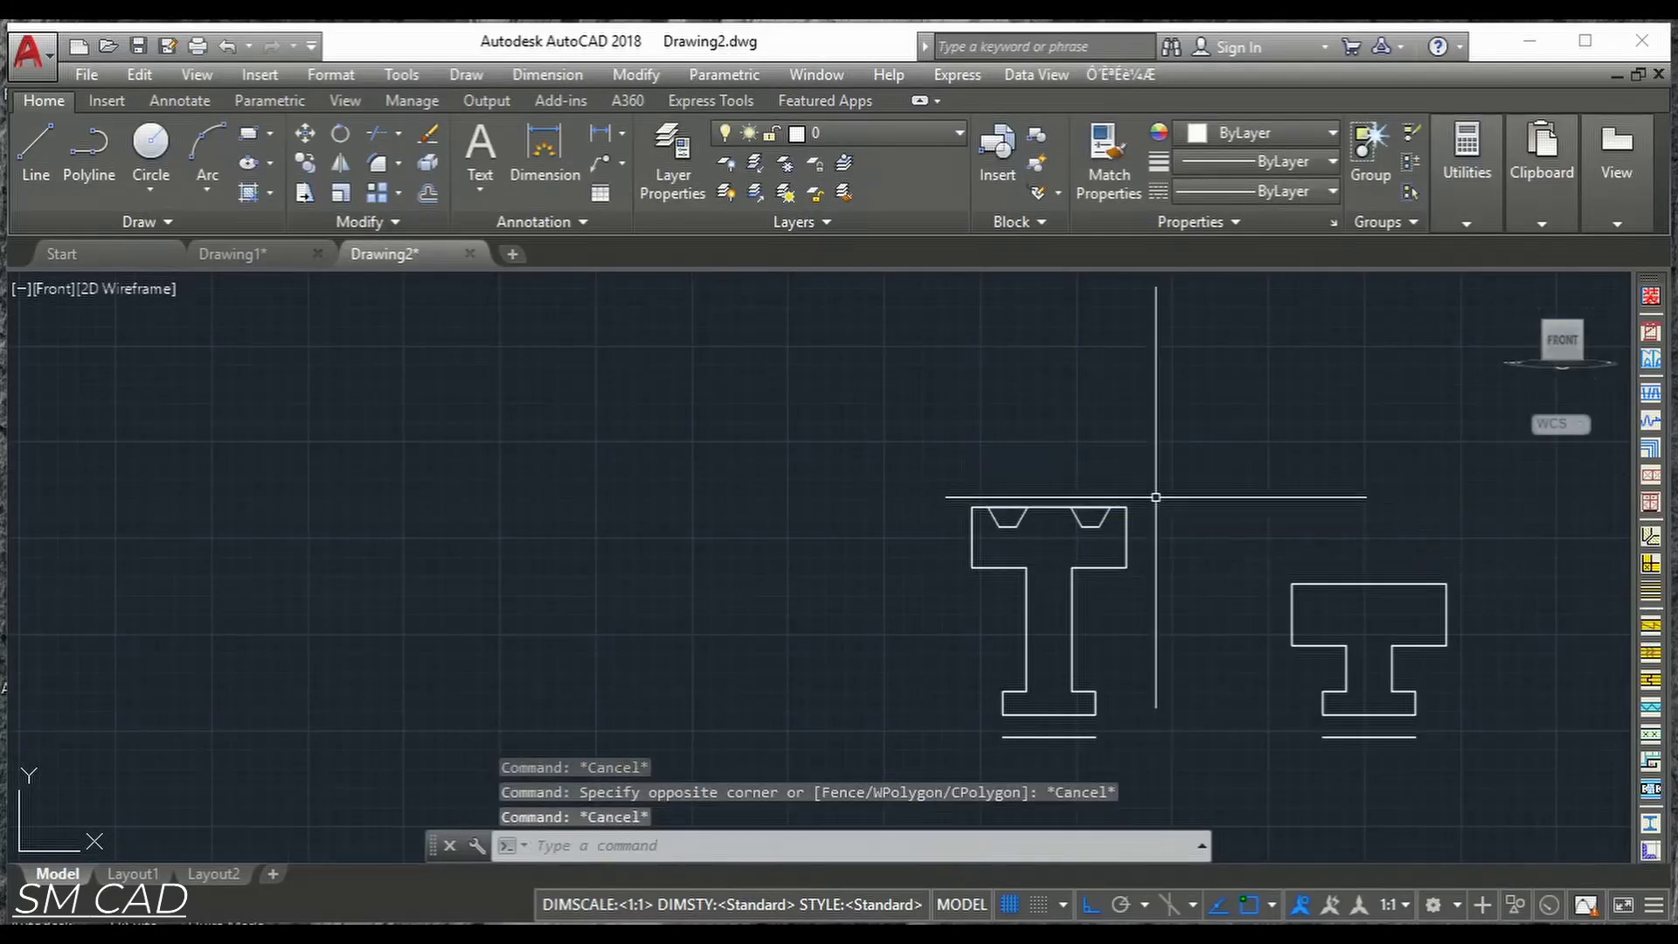
Copy both grooves onto the top edge of the right T-profile.
type("co")
key("Return")
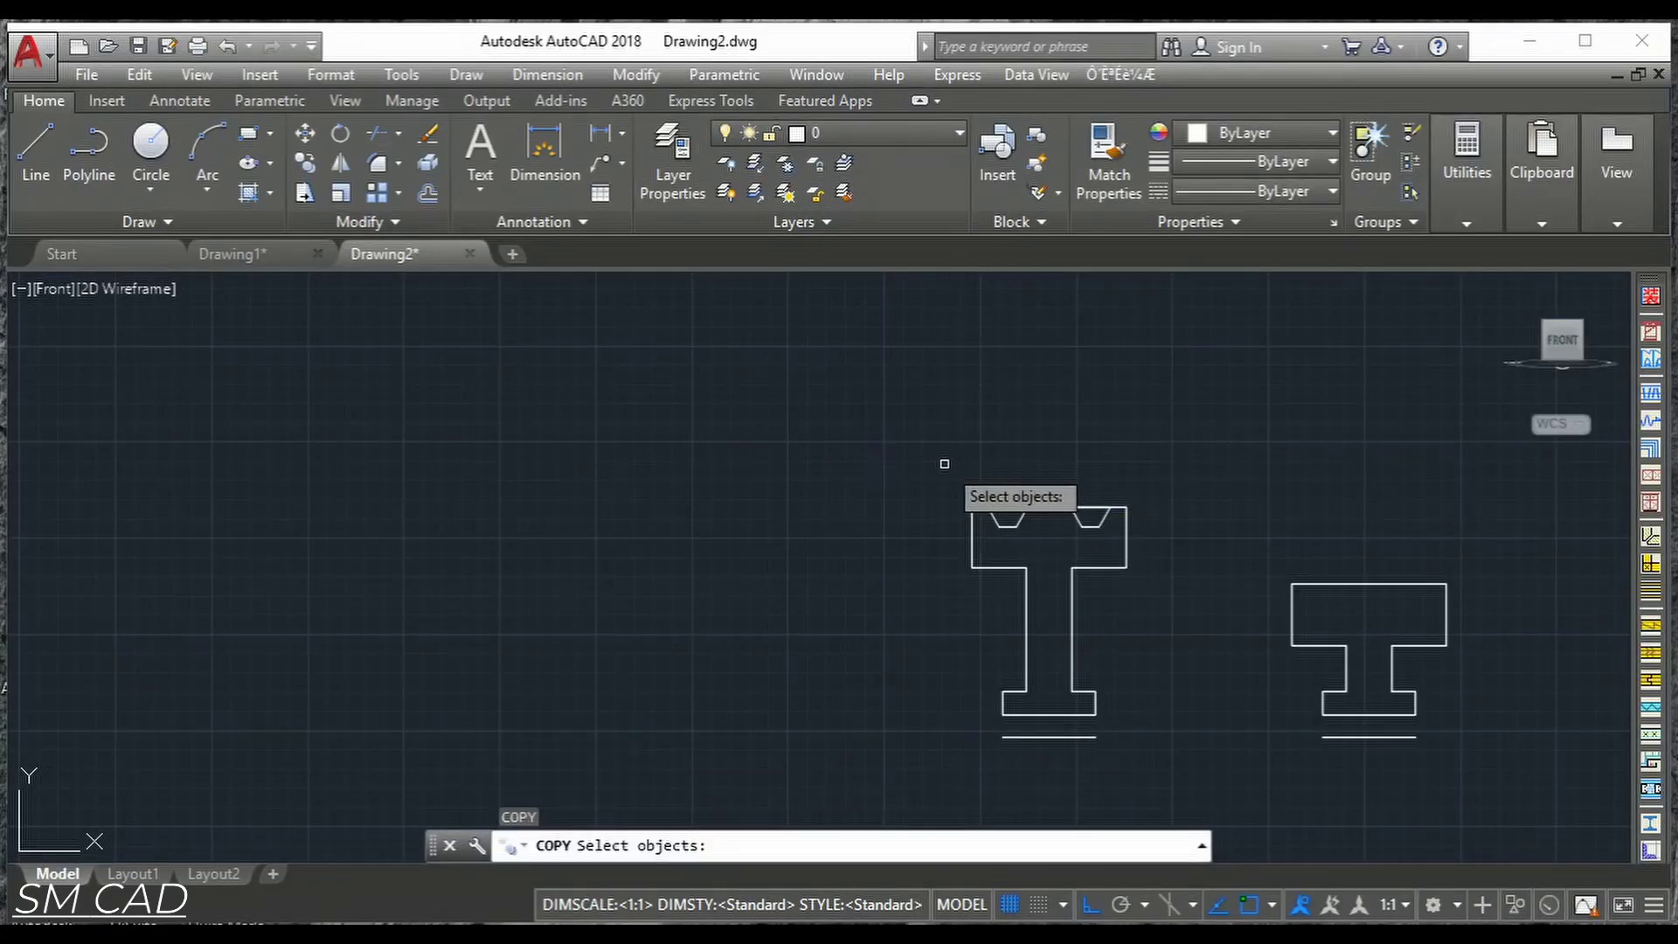
left_click(944, 457)
left_click(1162, 554)
key("Return")
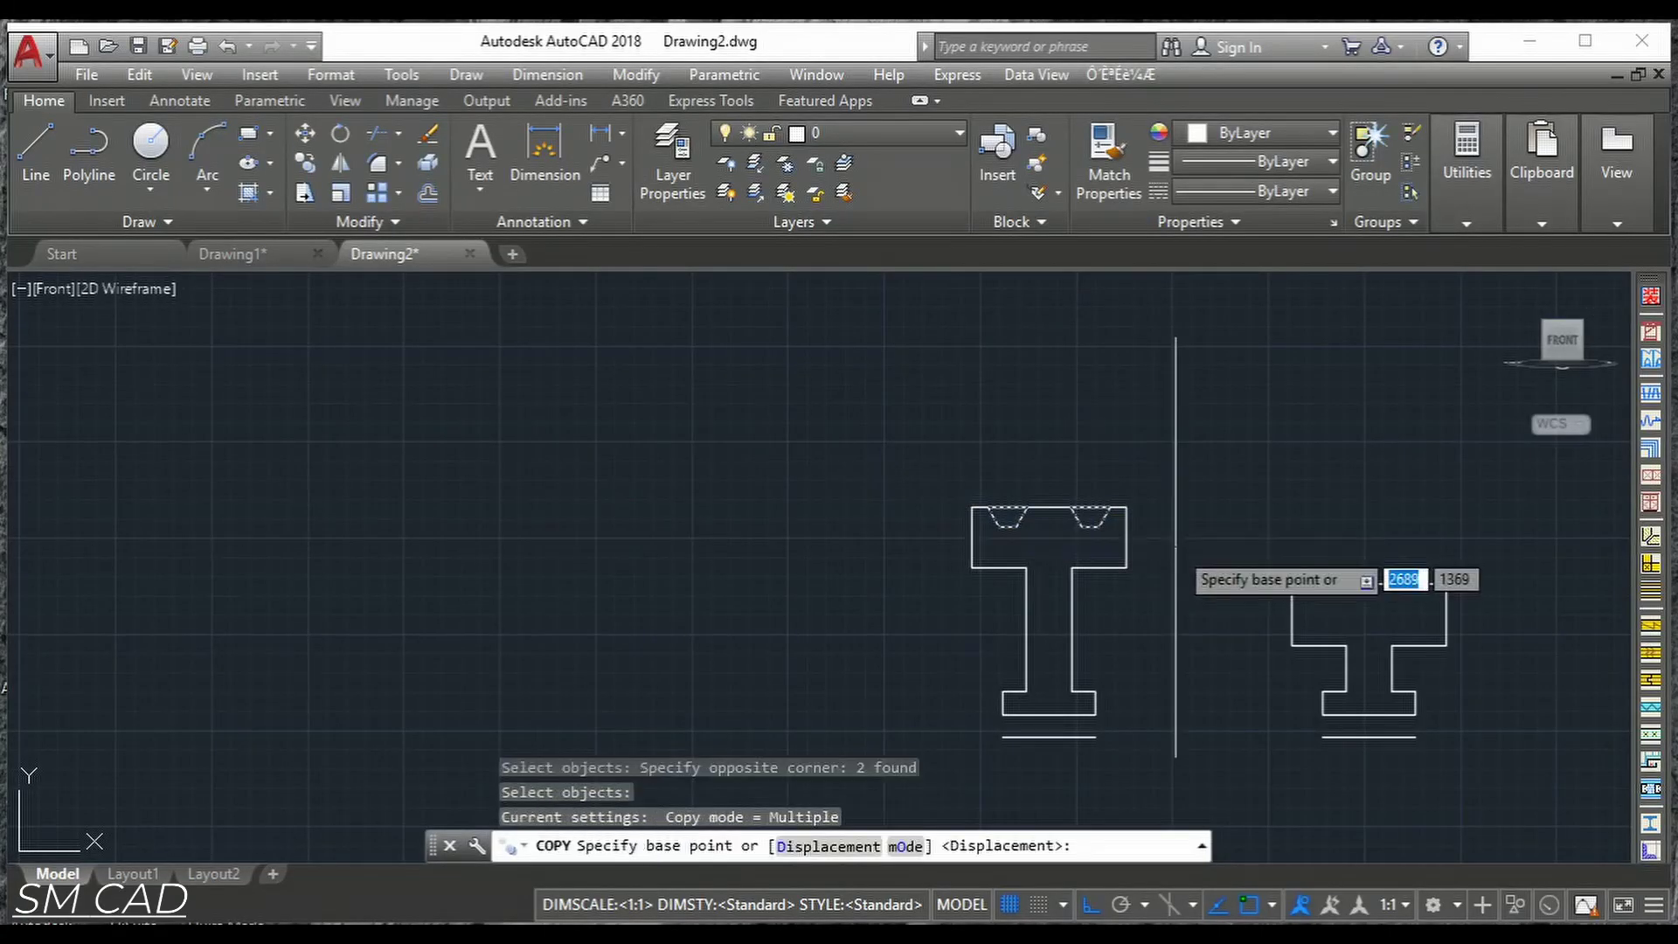
scroll(1154, 555, "up", 3)
left_click(1034, 485)
scroll(1136, 644, "down", 1)
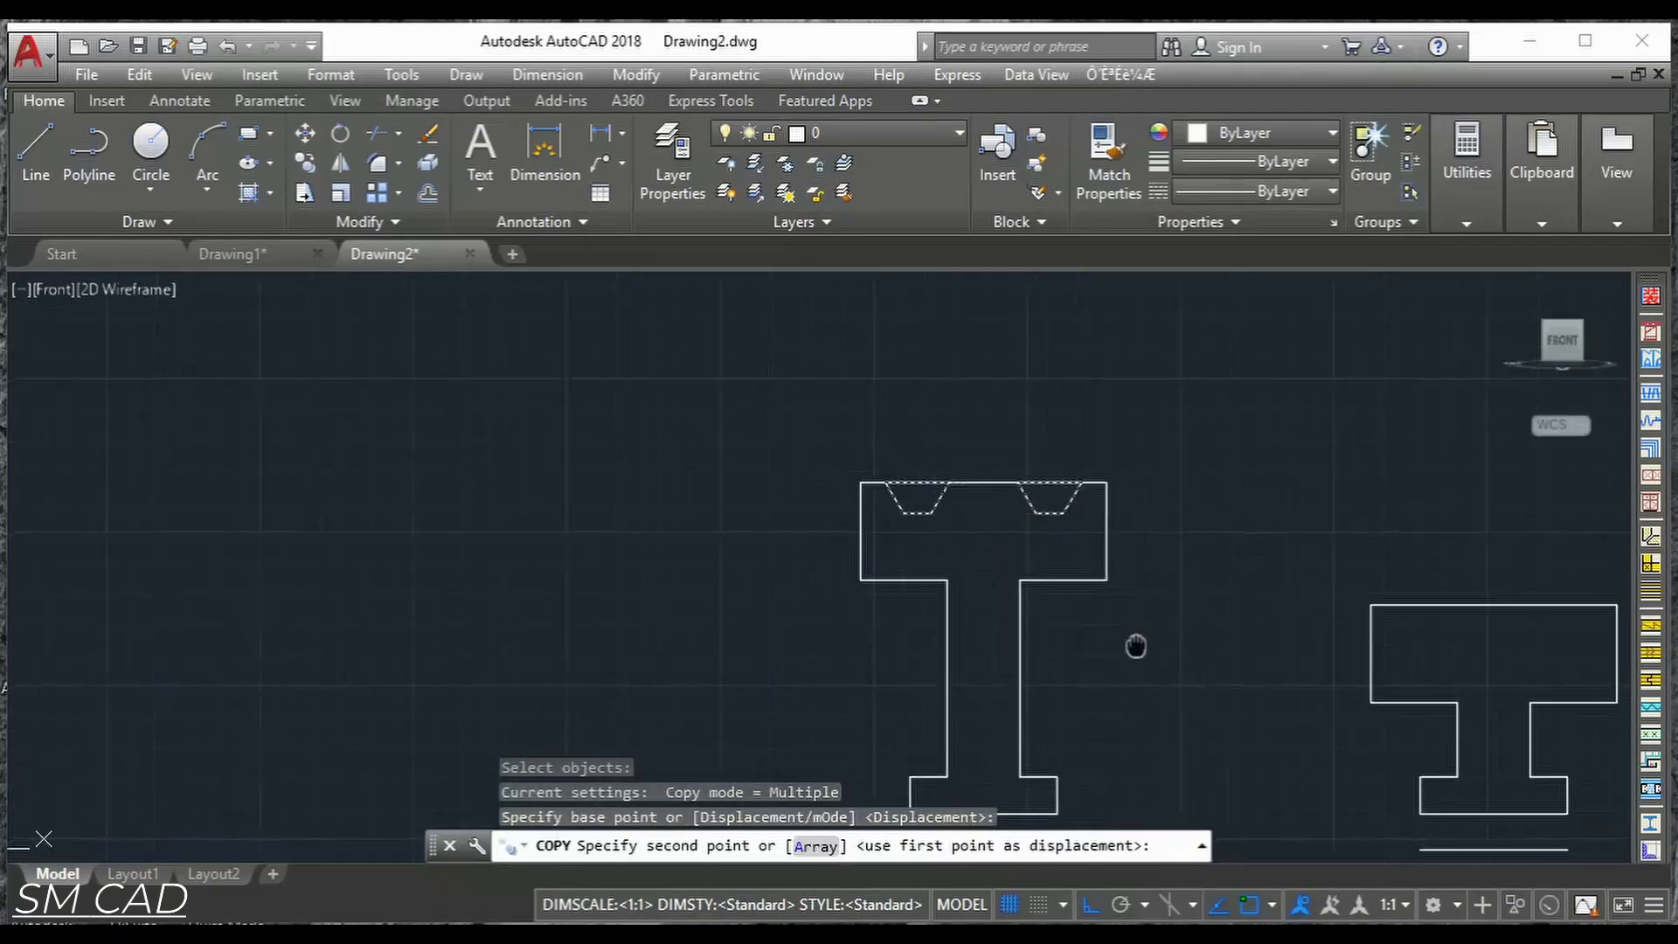
scroll(1004, 554, "up", 1)
left_click(1068, 542)
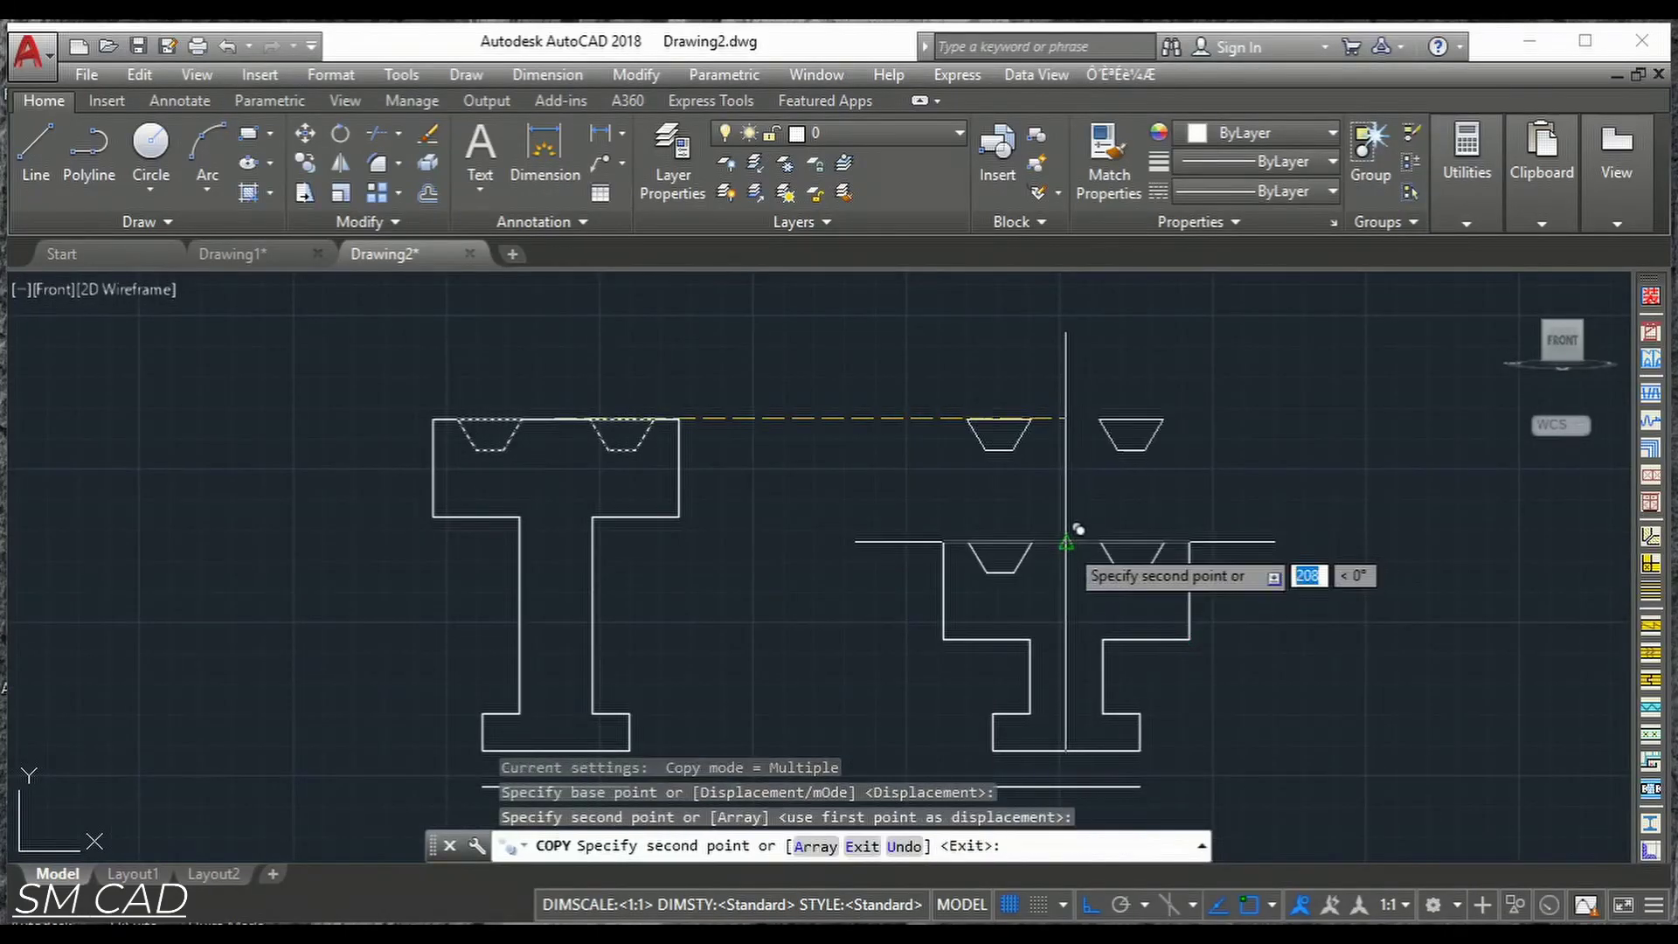
key("Escape")
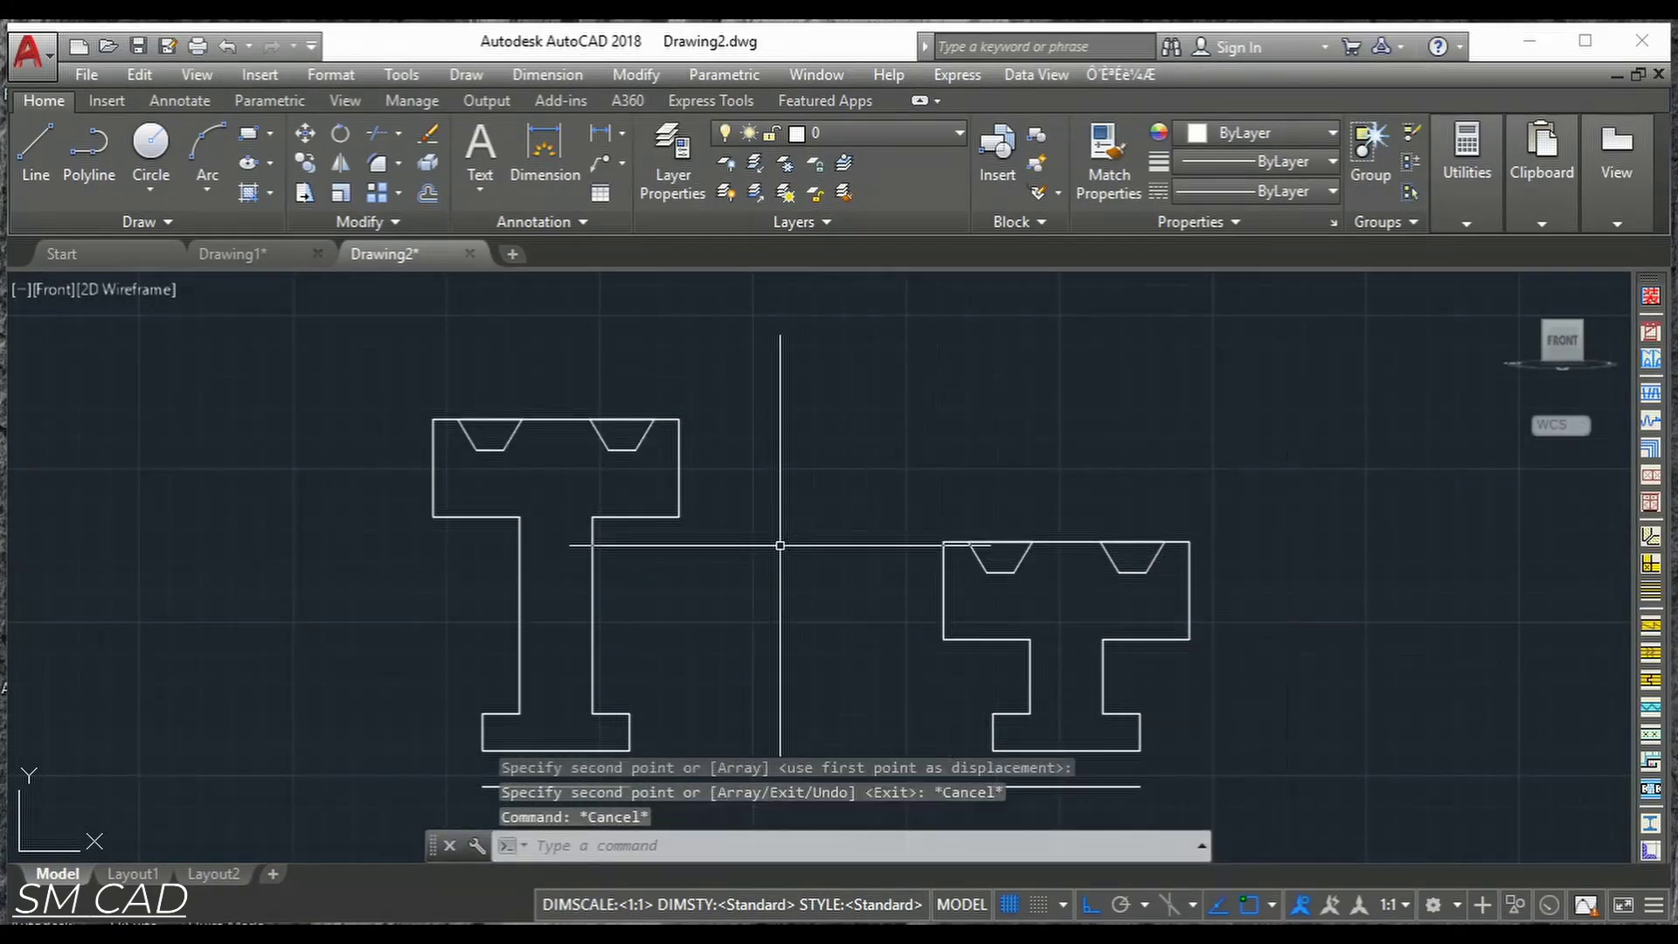
Place a spare copy of the left groove beside the left profile.
middle_click_drag(781, 551, 914, 600)
scroll(764, 525, "down", 2)
scroll(738, 514, "up", 4)
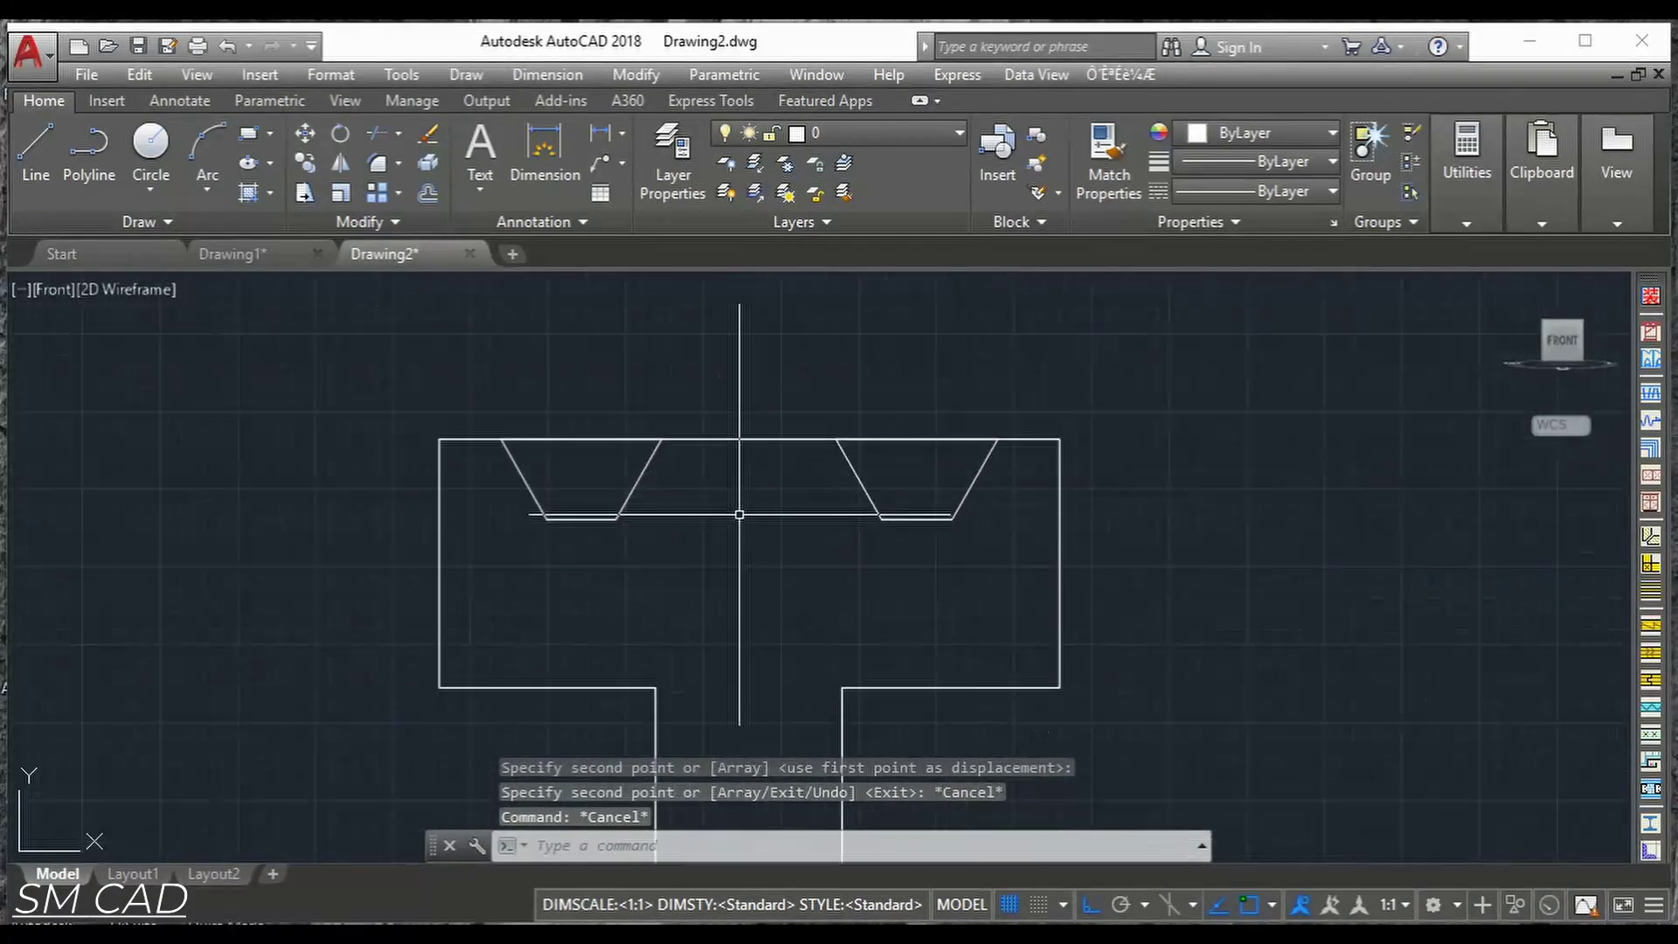
left_click(709, 483)
left_click(524, 567)
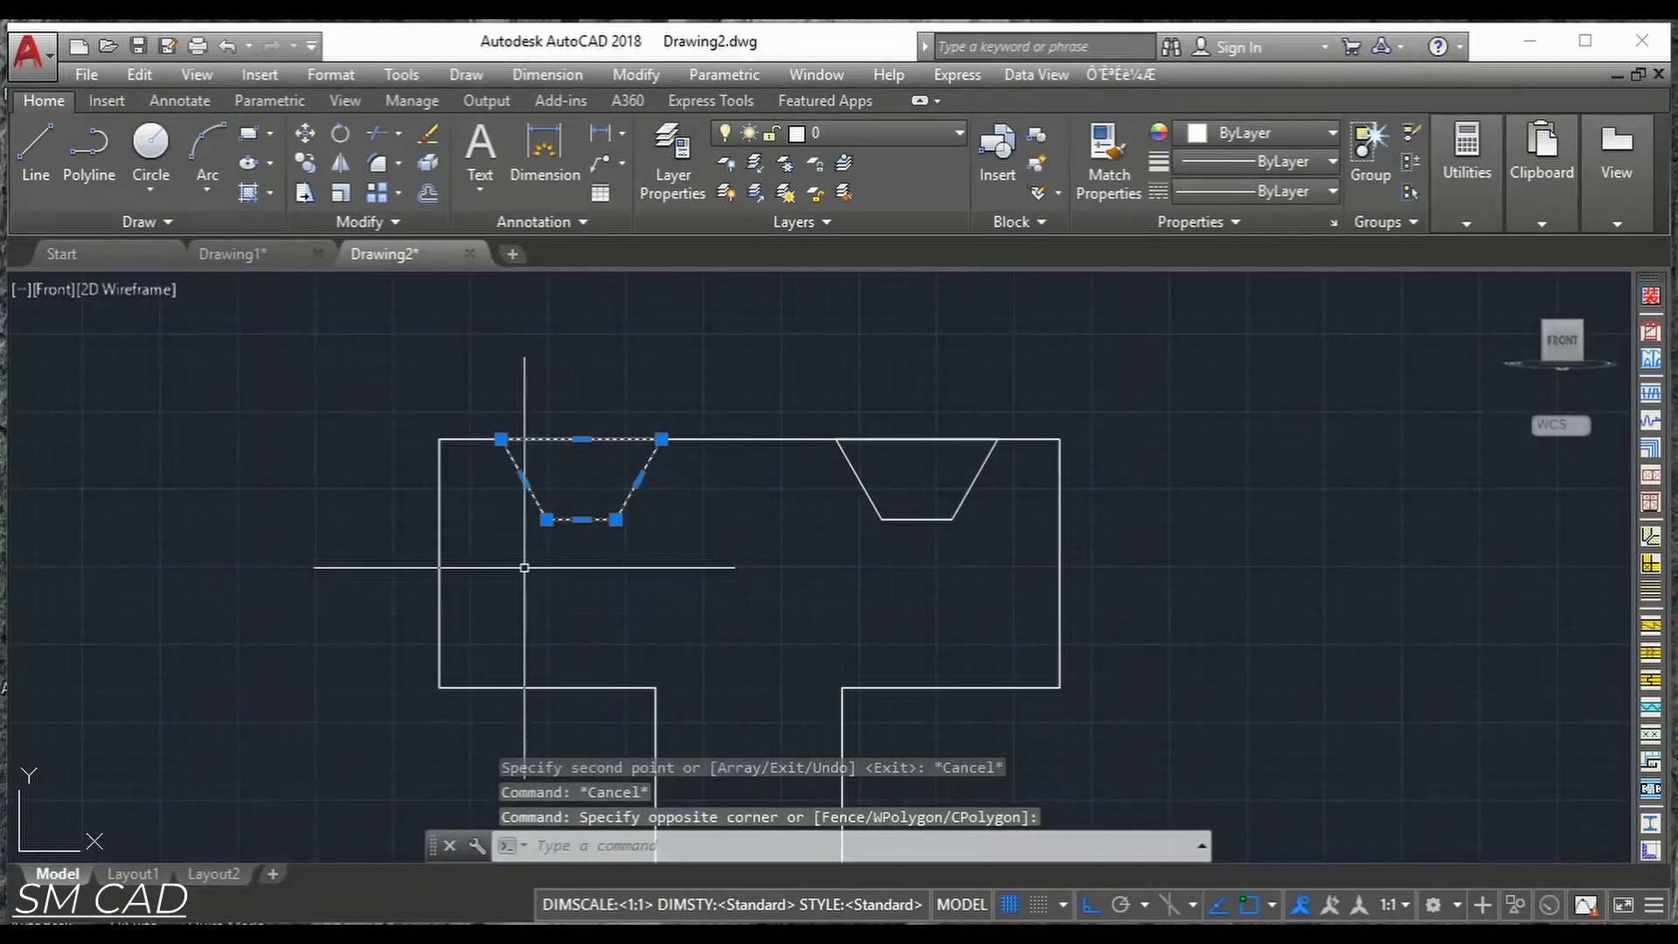
type("co")
key("Return")
left_click(581, 439)
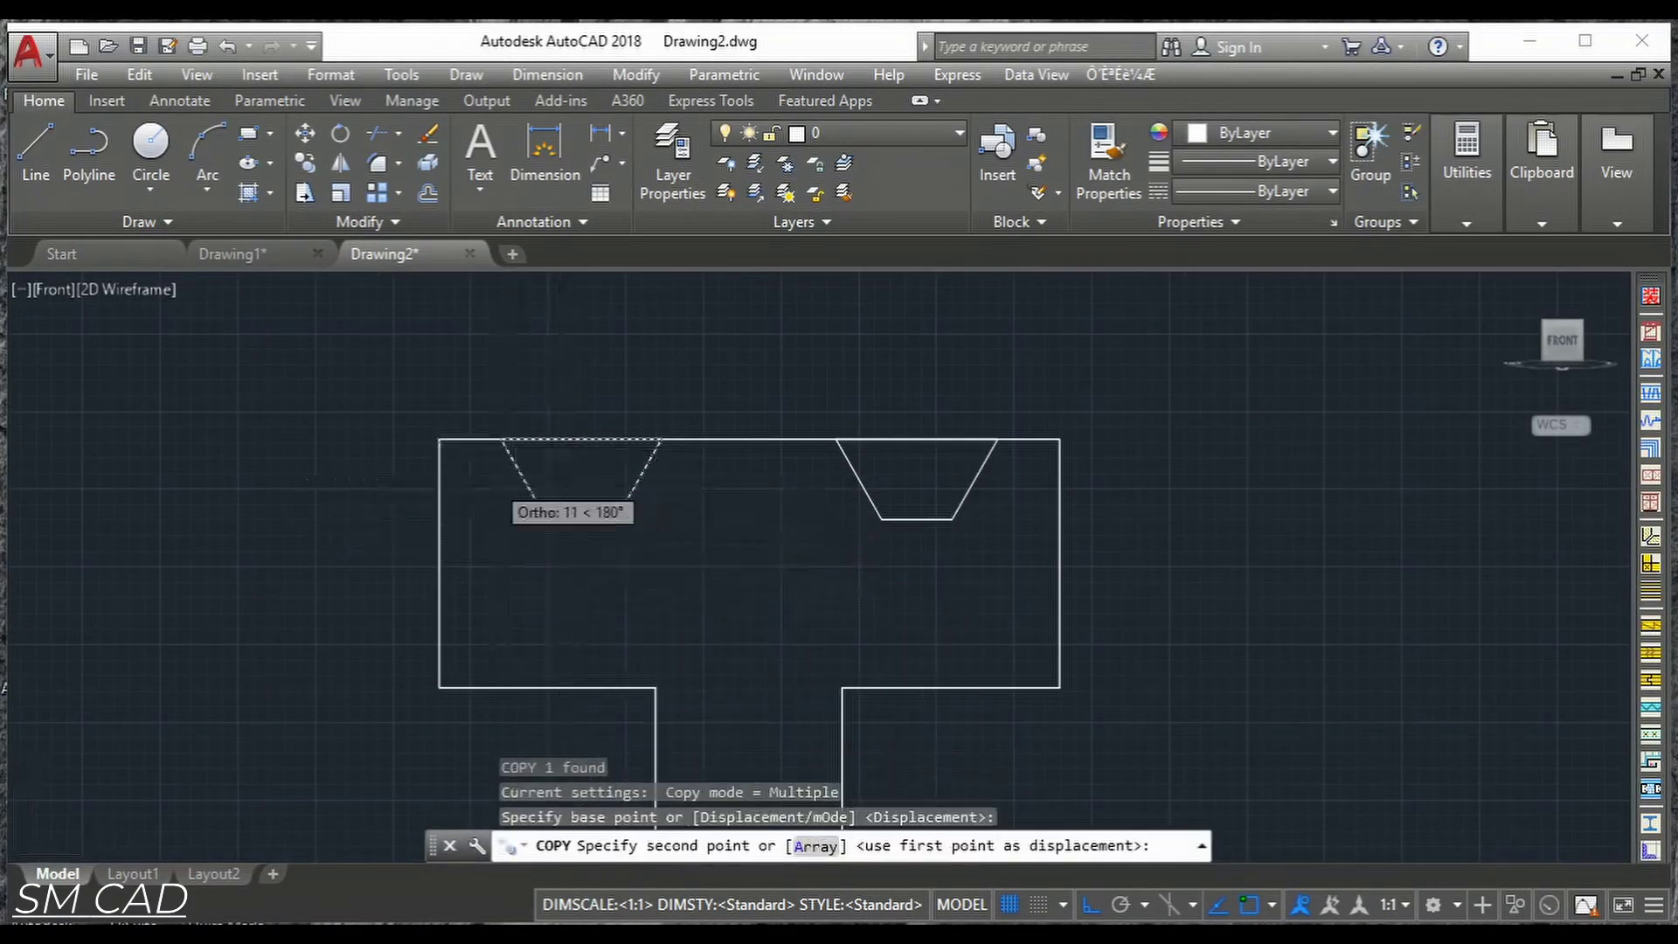
scroll(472, 490, "down", 5)
mouse_move(262, 505)
middle_mouse_down()
mouse_move(458, 611)
mouse_move(563, 583)
middle_mouse_up()
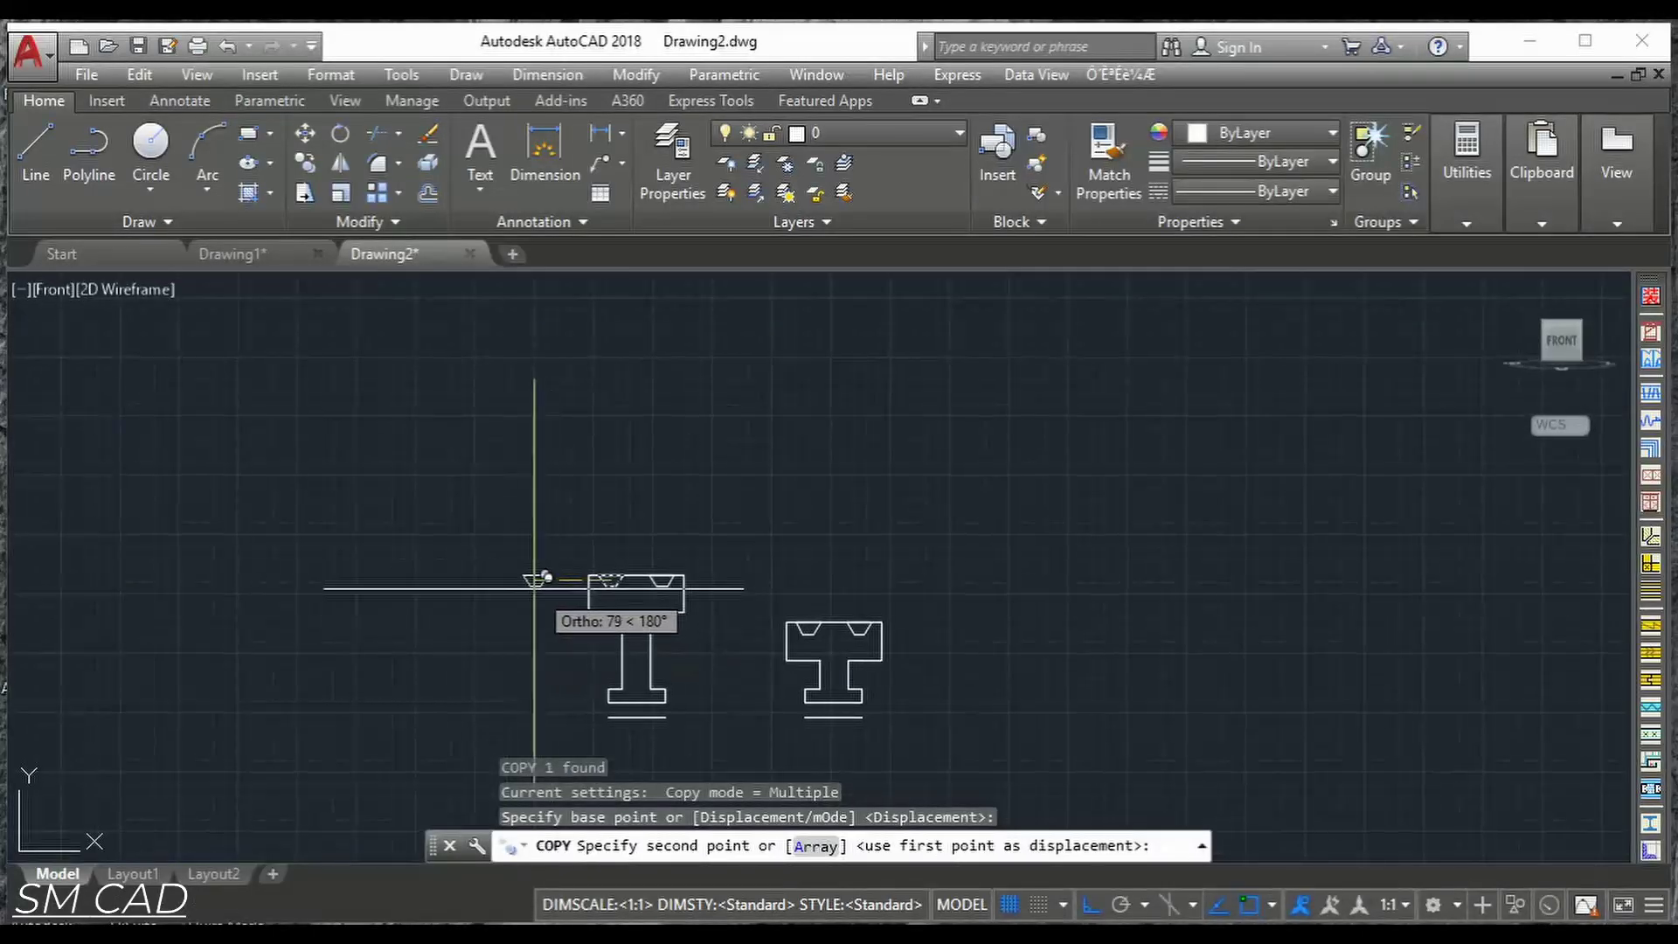
left_click(535, 584)
key("Escape")
key("Escape")
key("Escape")
scroll(598, 588, "up", 4)
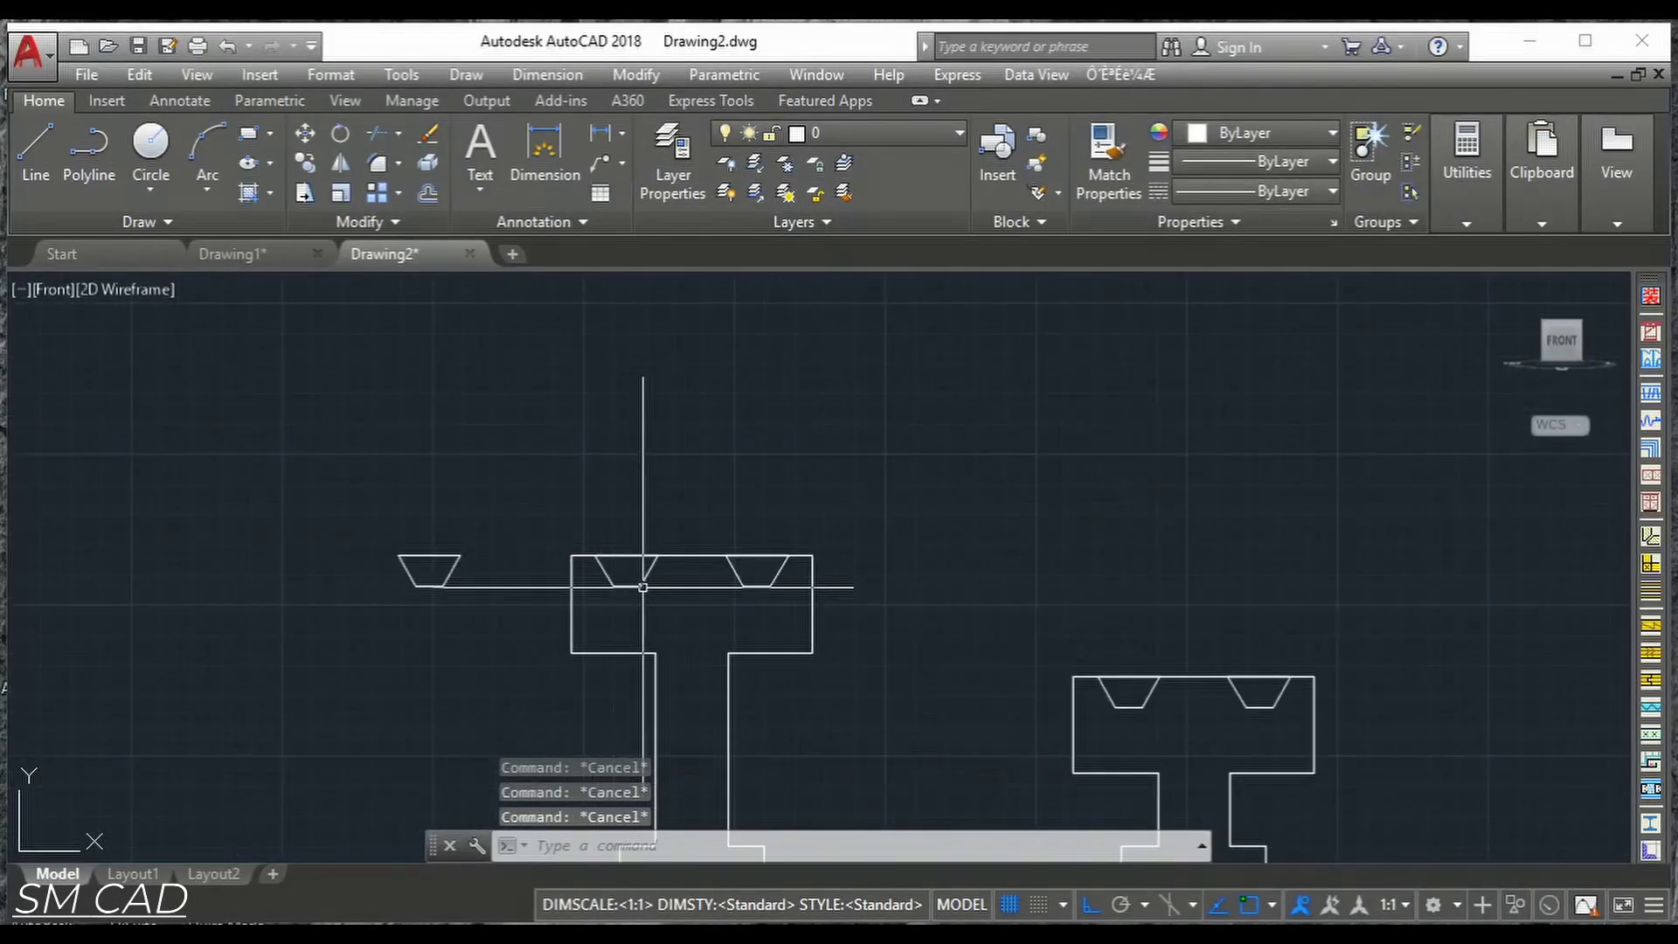
Trim the top edge across the first grooves with TR and clear leftover line pieces.
type("tr")
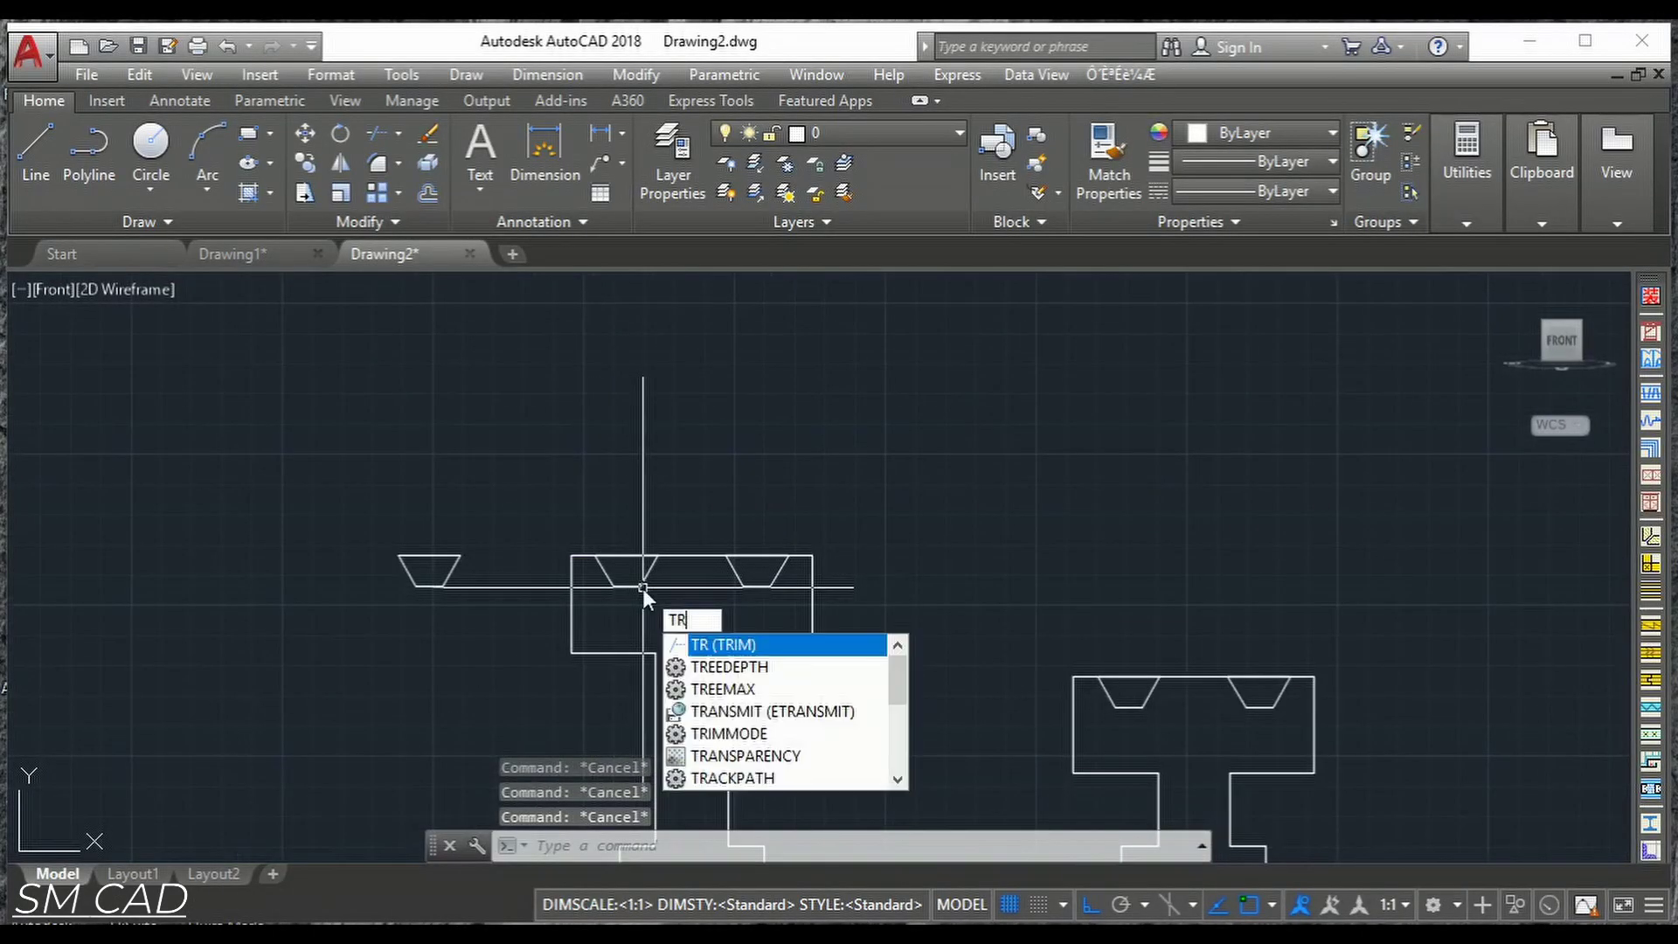
key("Return")
key("Return")
left_click(639, 530)
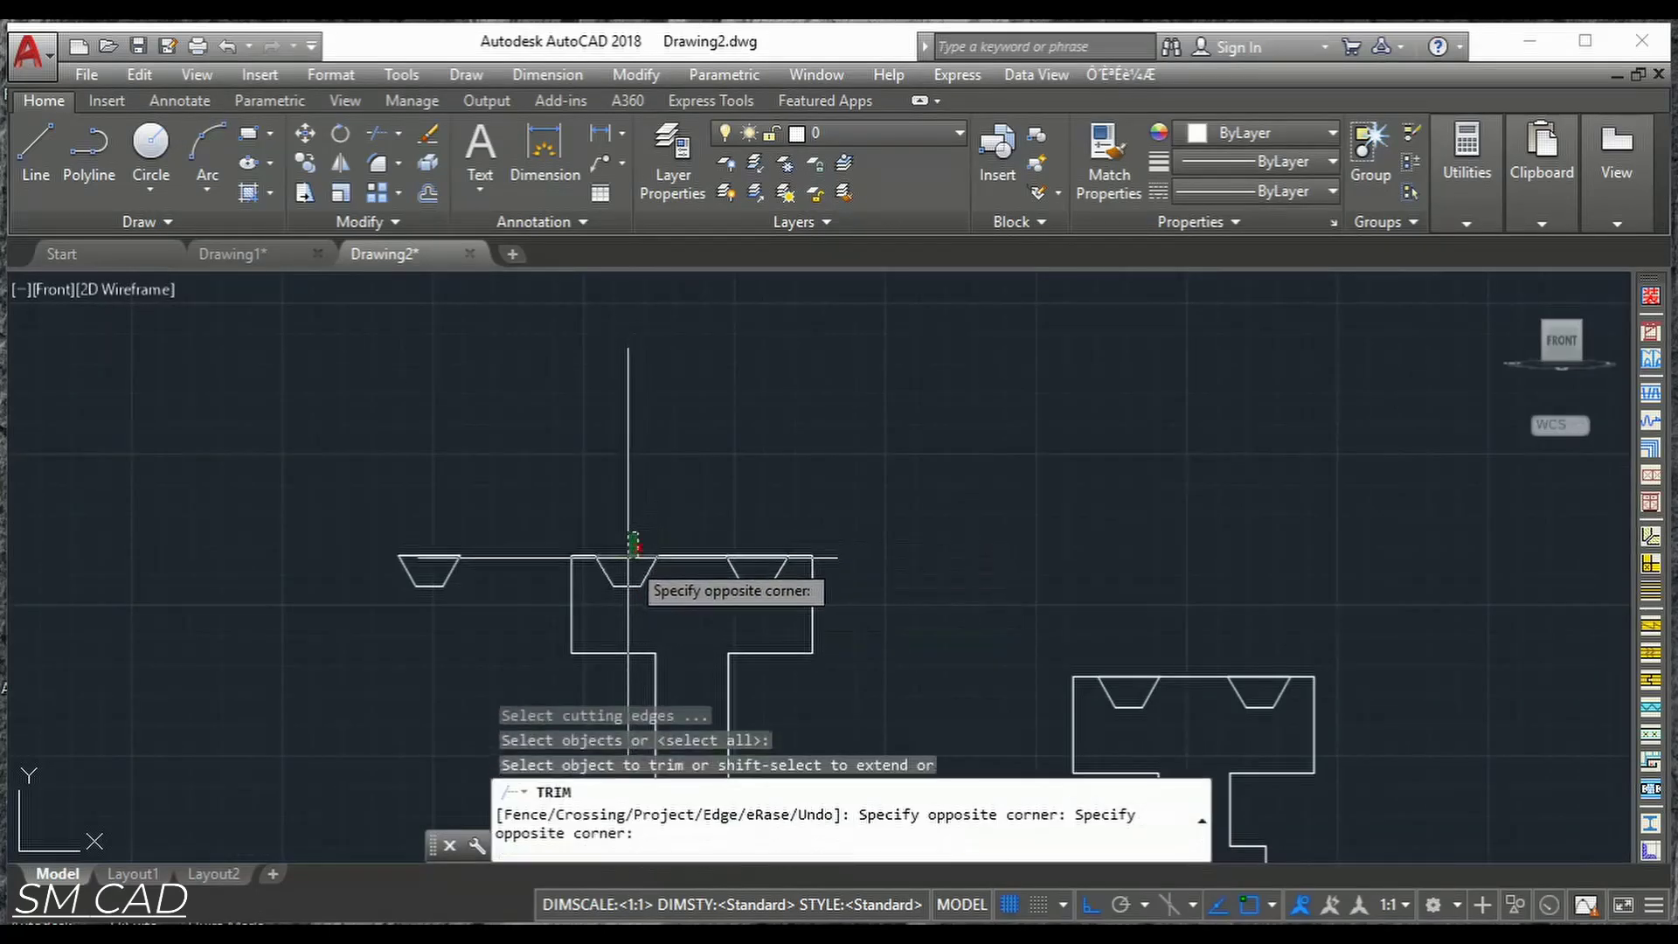
left_click(612, 564)
left_click(739, 544)
left_click(769, 564)
left_click(765, 547)
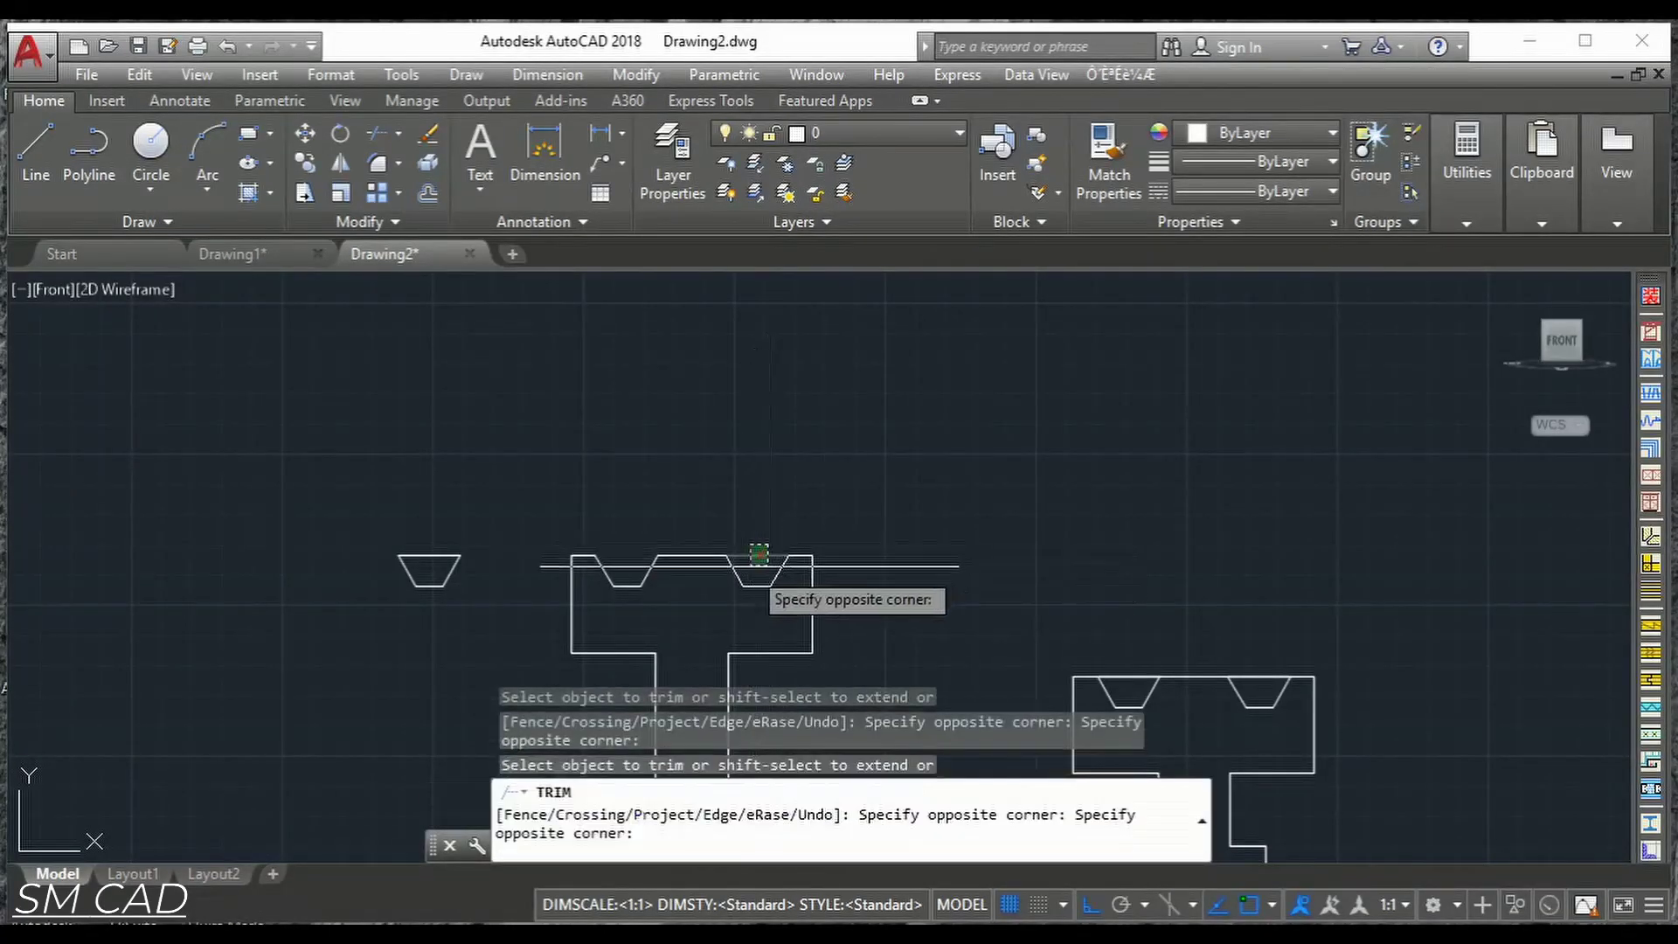
left_click(749, 566)
middle_click_drag(934, 566, 755, 448)
Trim the top edge inside the right profile's grooves and finish trimming.
scroll(1108, 572, "up", 4)
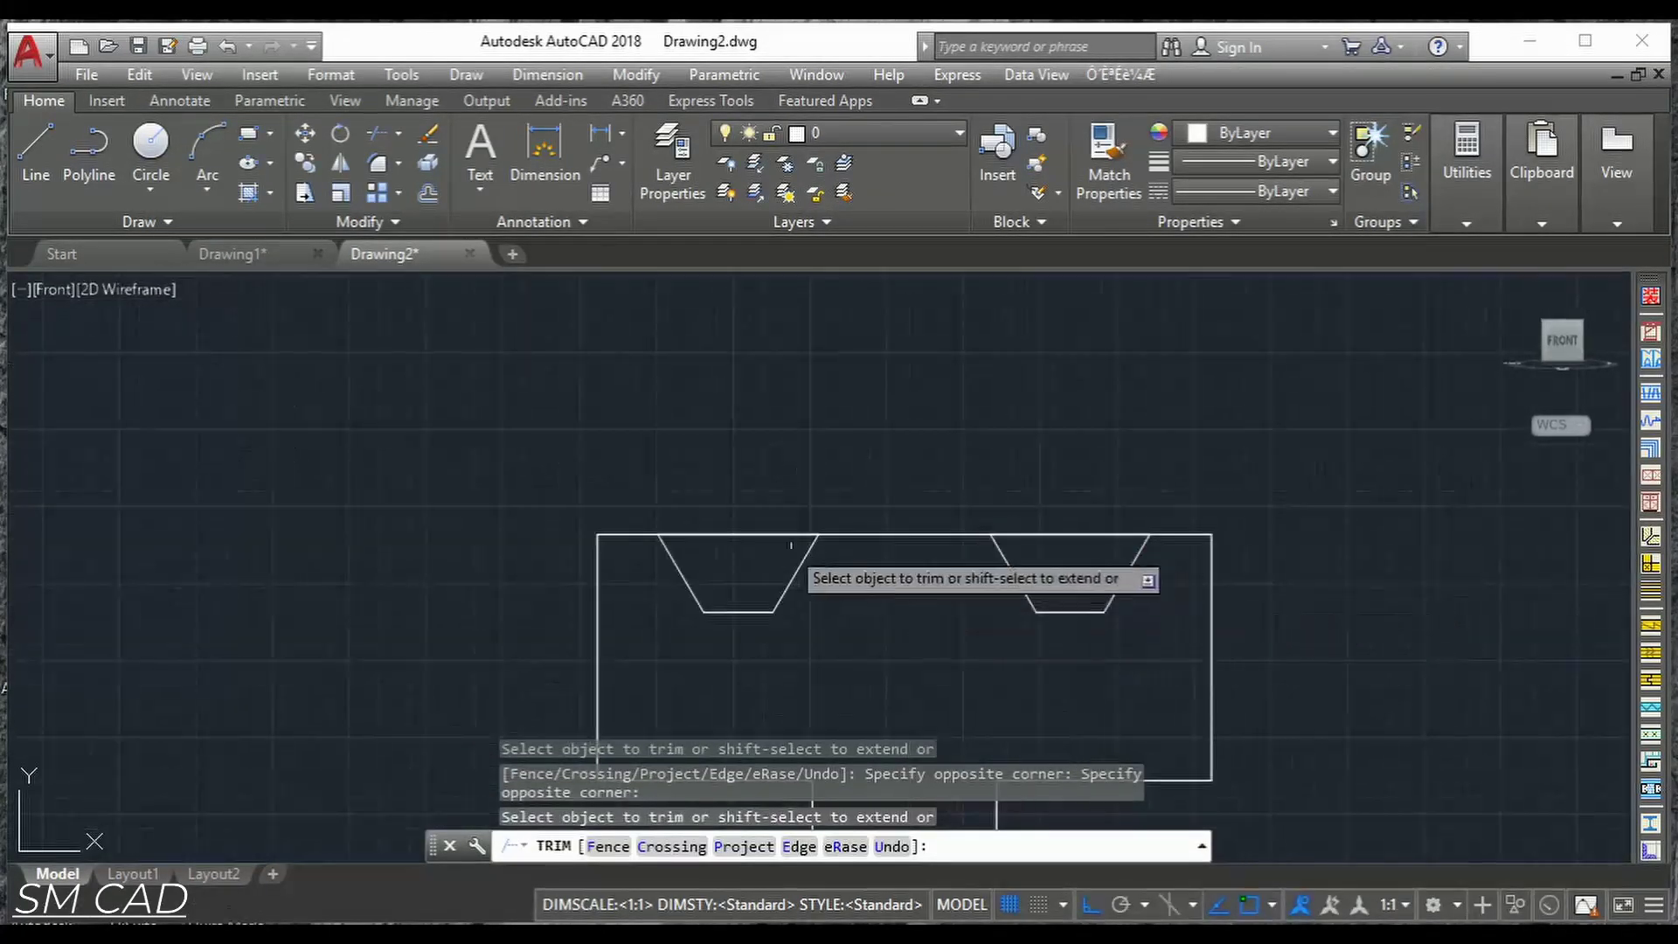
left_click(737, 512)
left_click(738, 572)
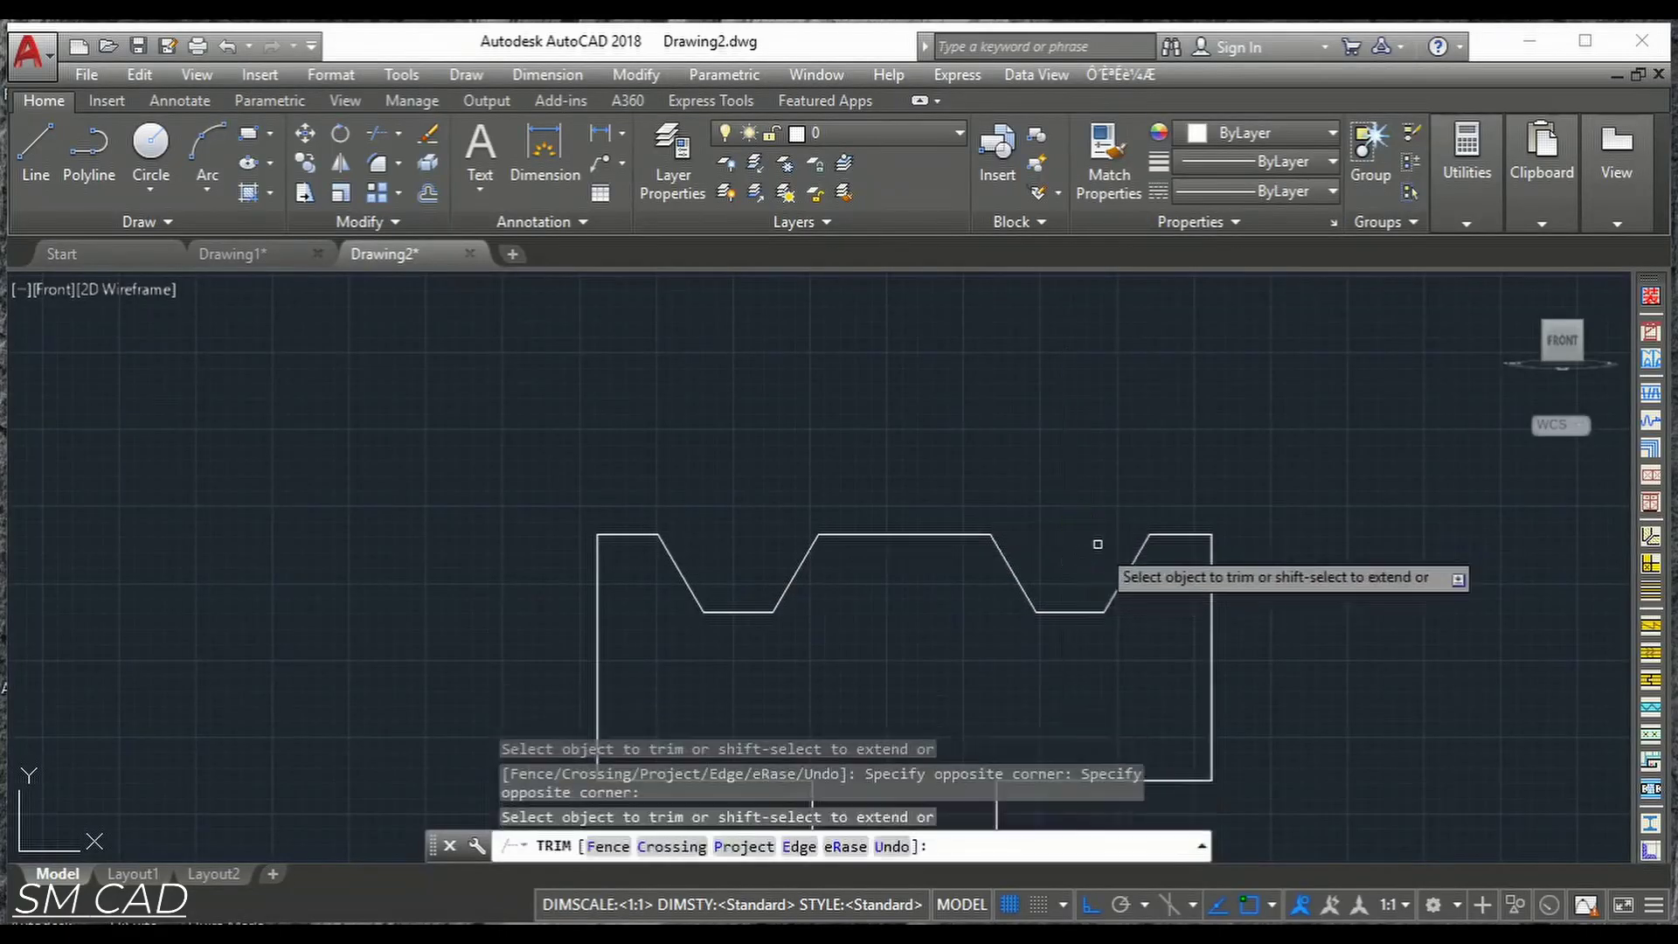
scroll(1120, 541, "down", 4)
key("Return")
key("Escape")
key("Escape")
key("Escape")
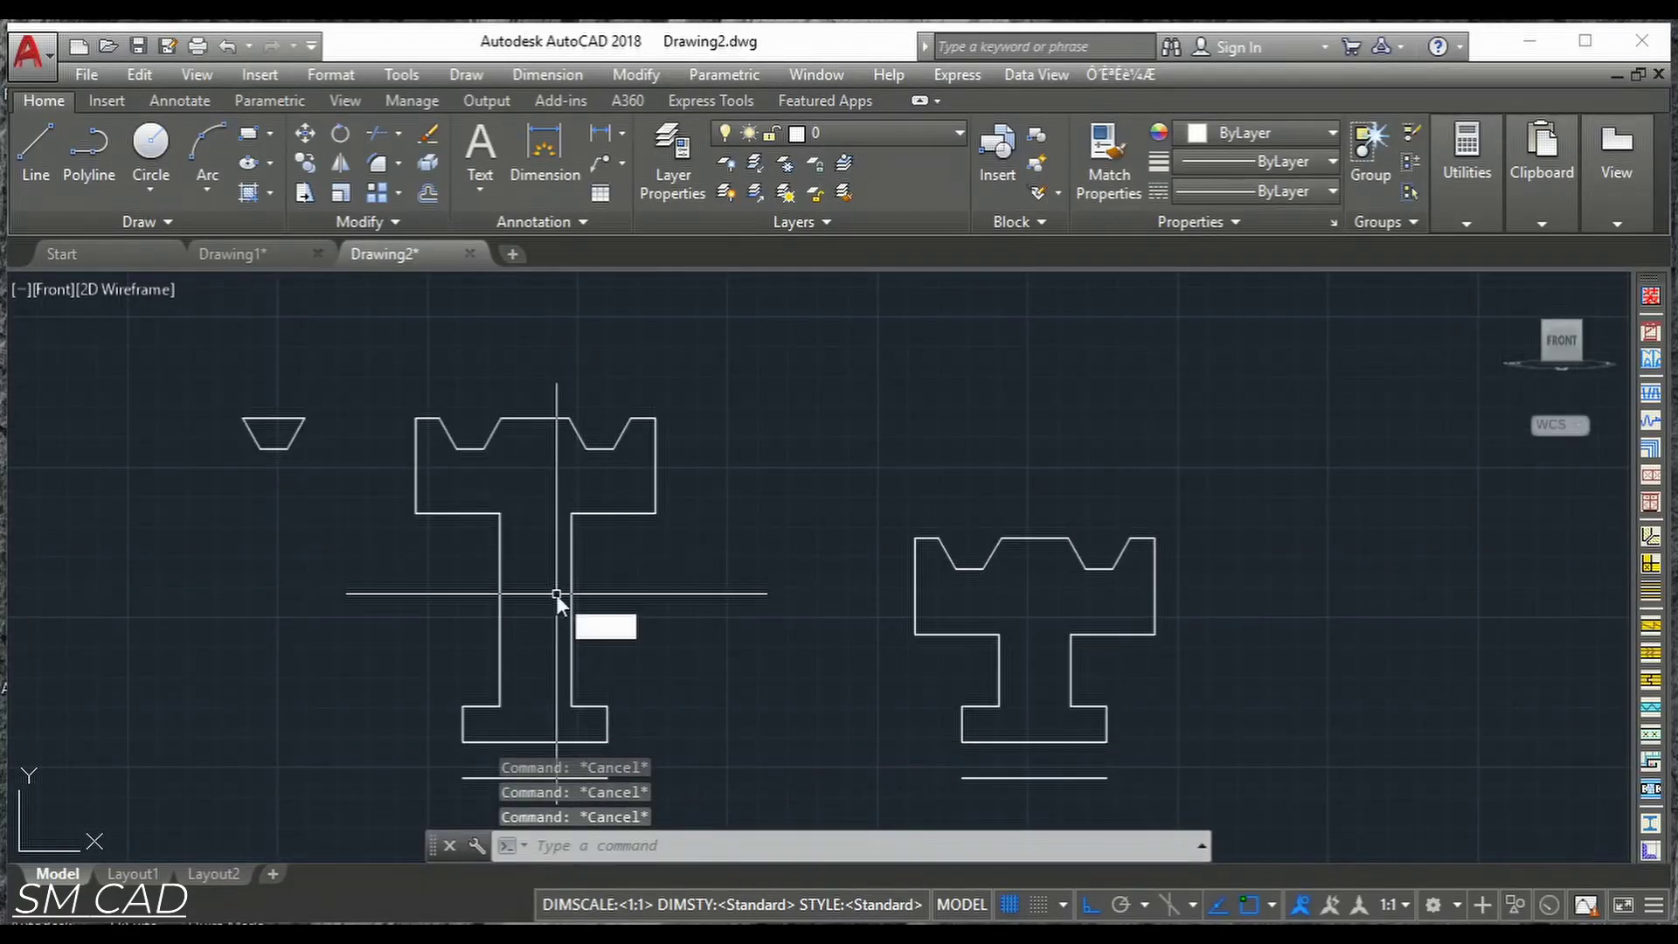
Start a Multiple fillet with radius 5 and round the first shoulder-to-stem corner.
type("F")
key("Return")
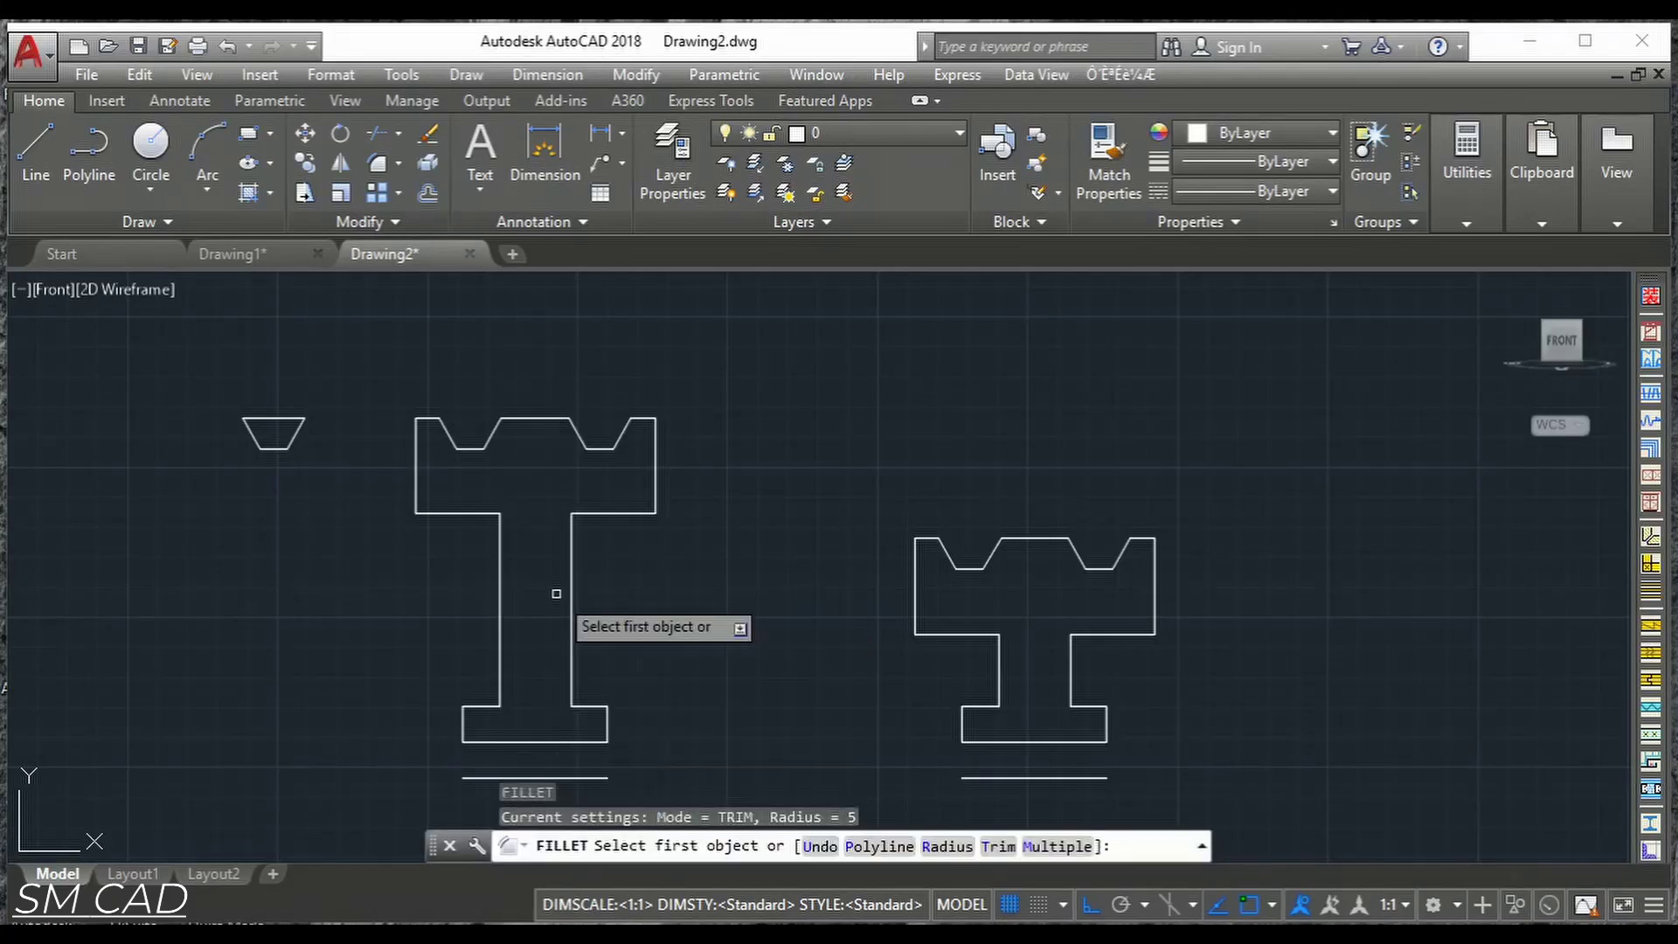
left_click(1053, 846)
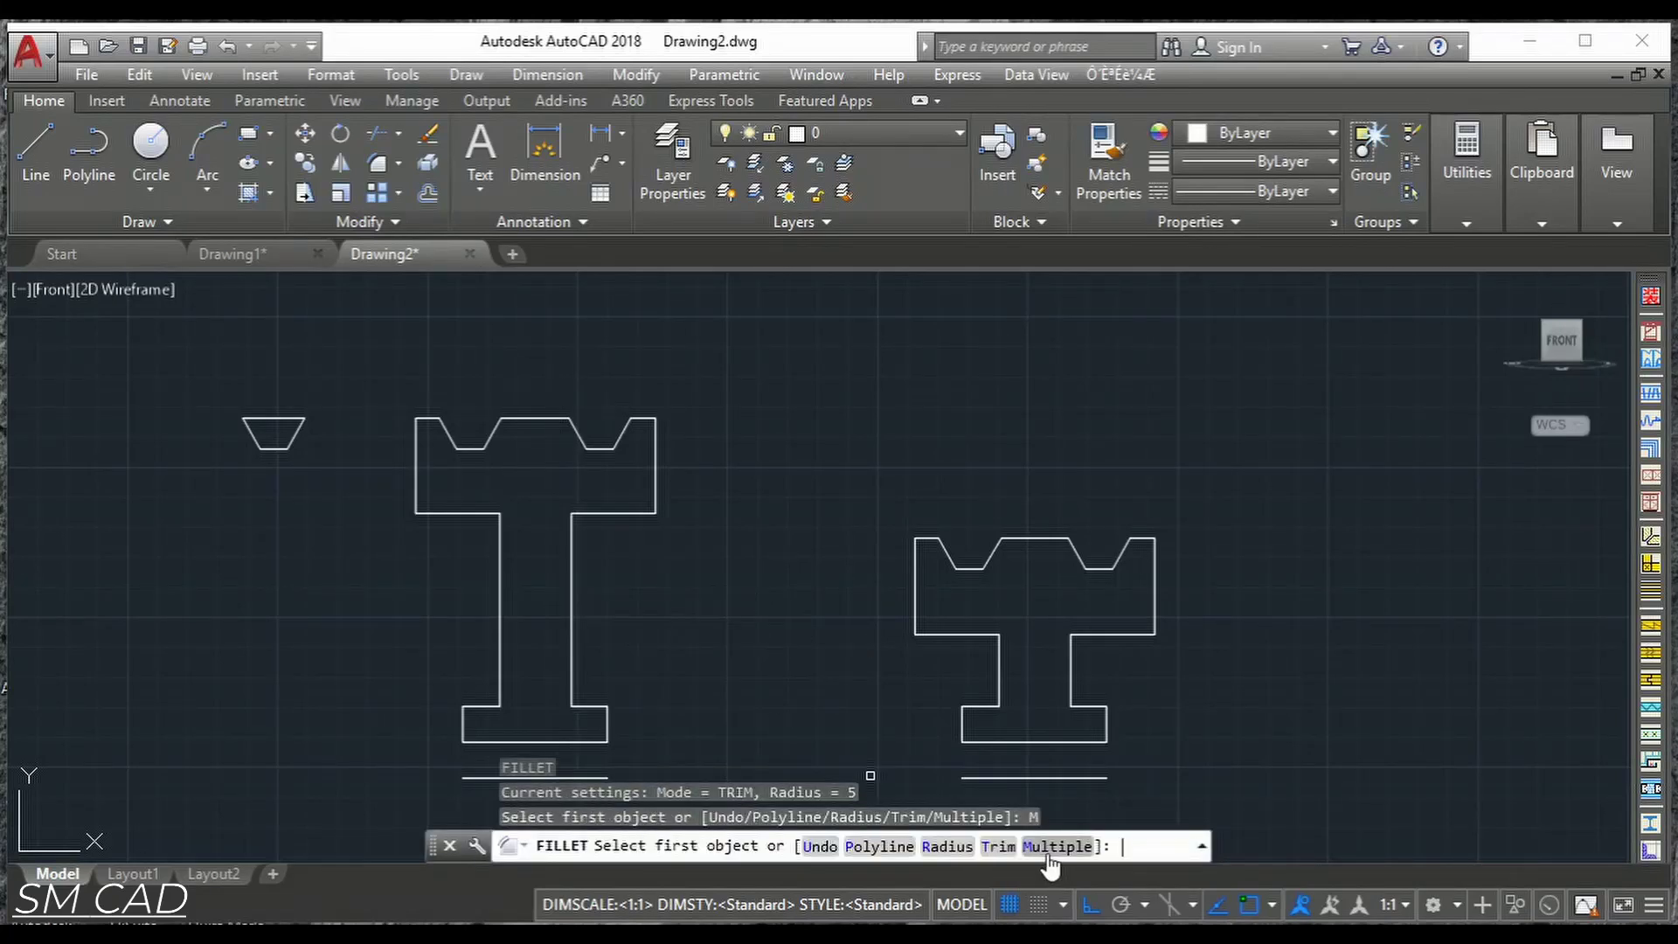
left_click(612, 514)
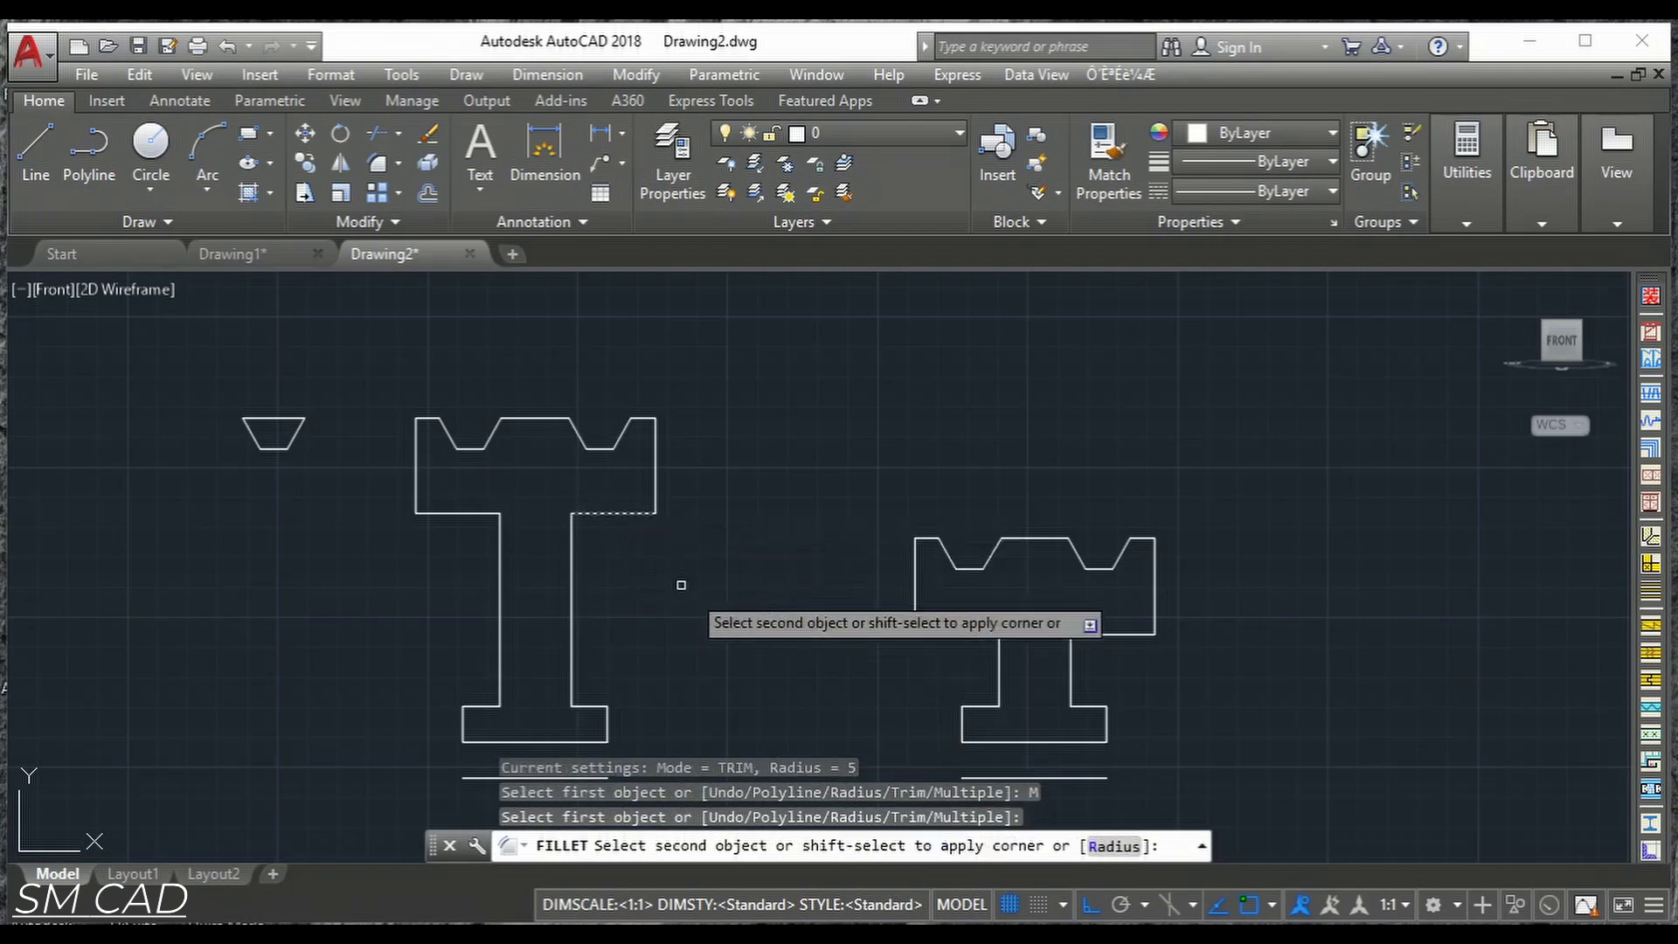
left_click(1115, 848)
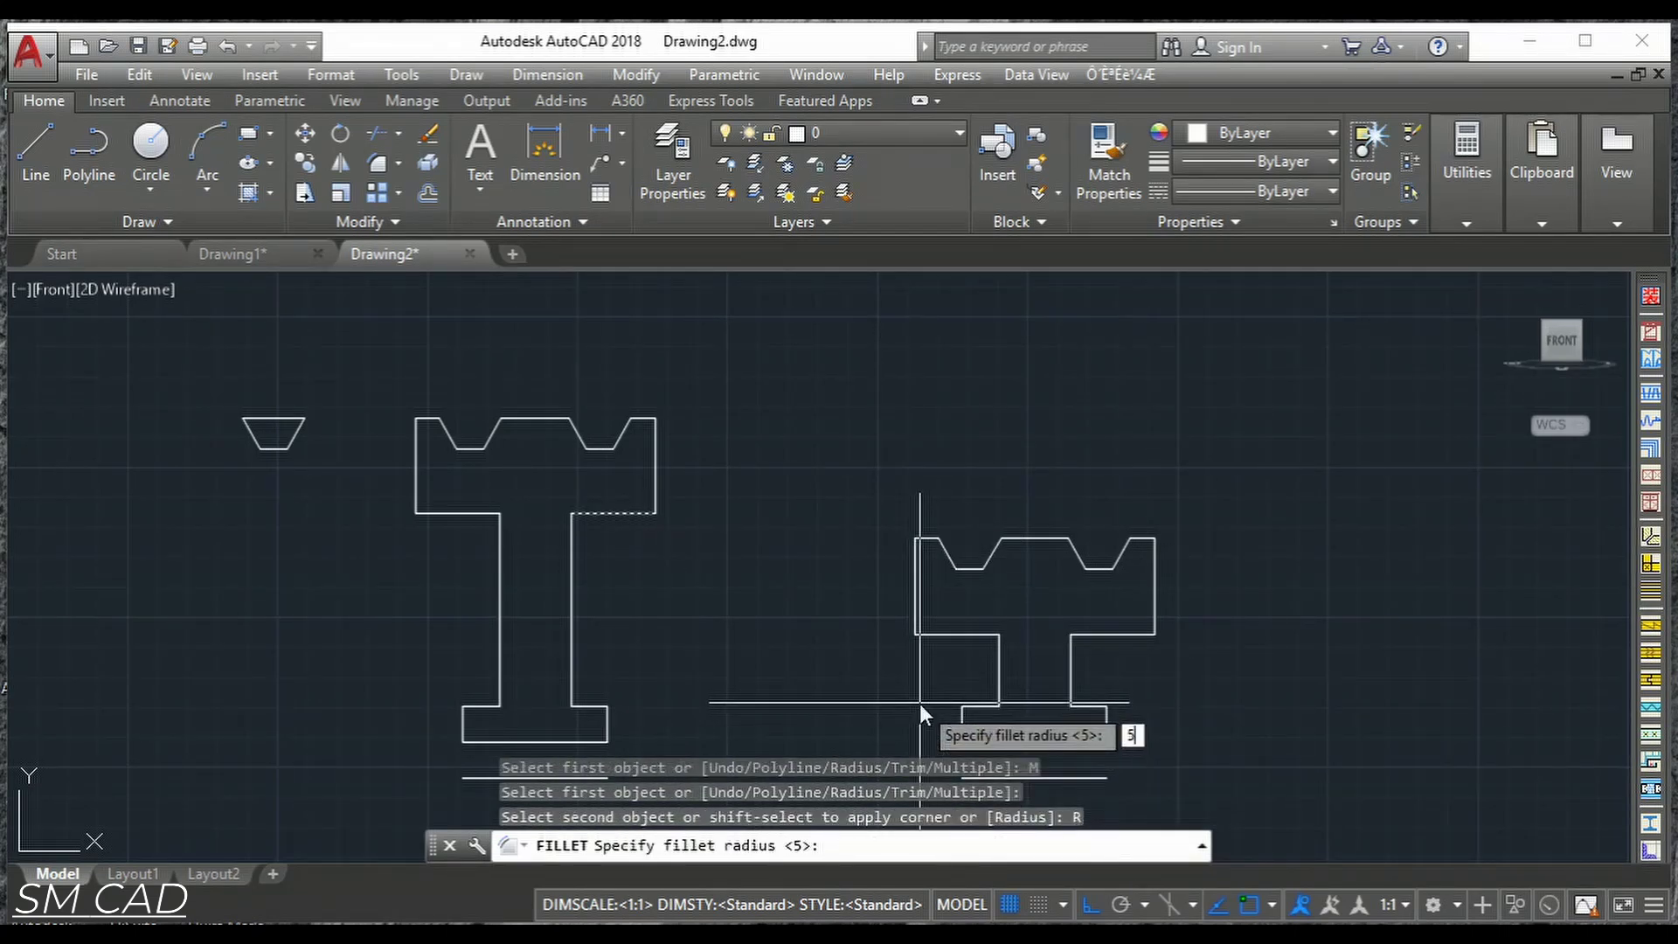
type("5")
key("Return")
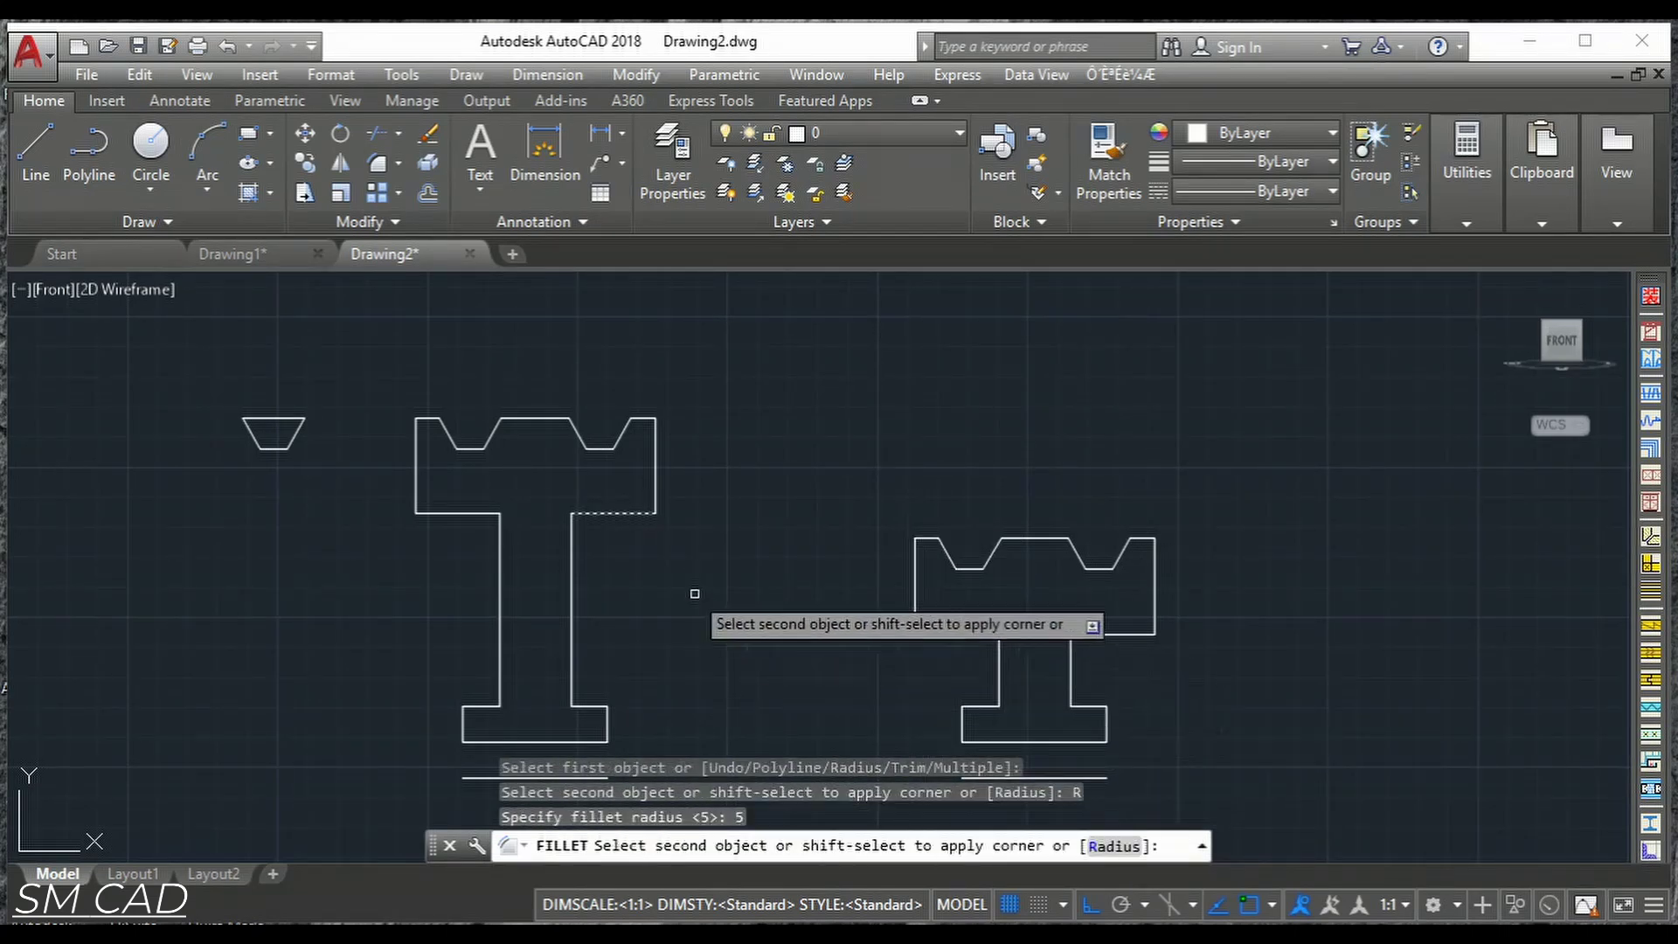
left_click(573, 546)
Round the left profile's stem-to-base corners and its left shoulder-to-stem corner.
middle_click_drag(613, 599, 641, 521)
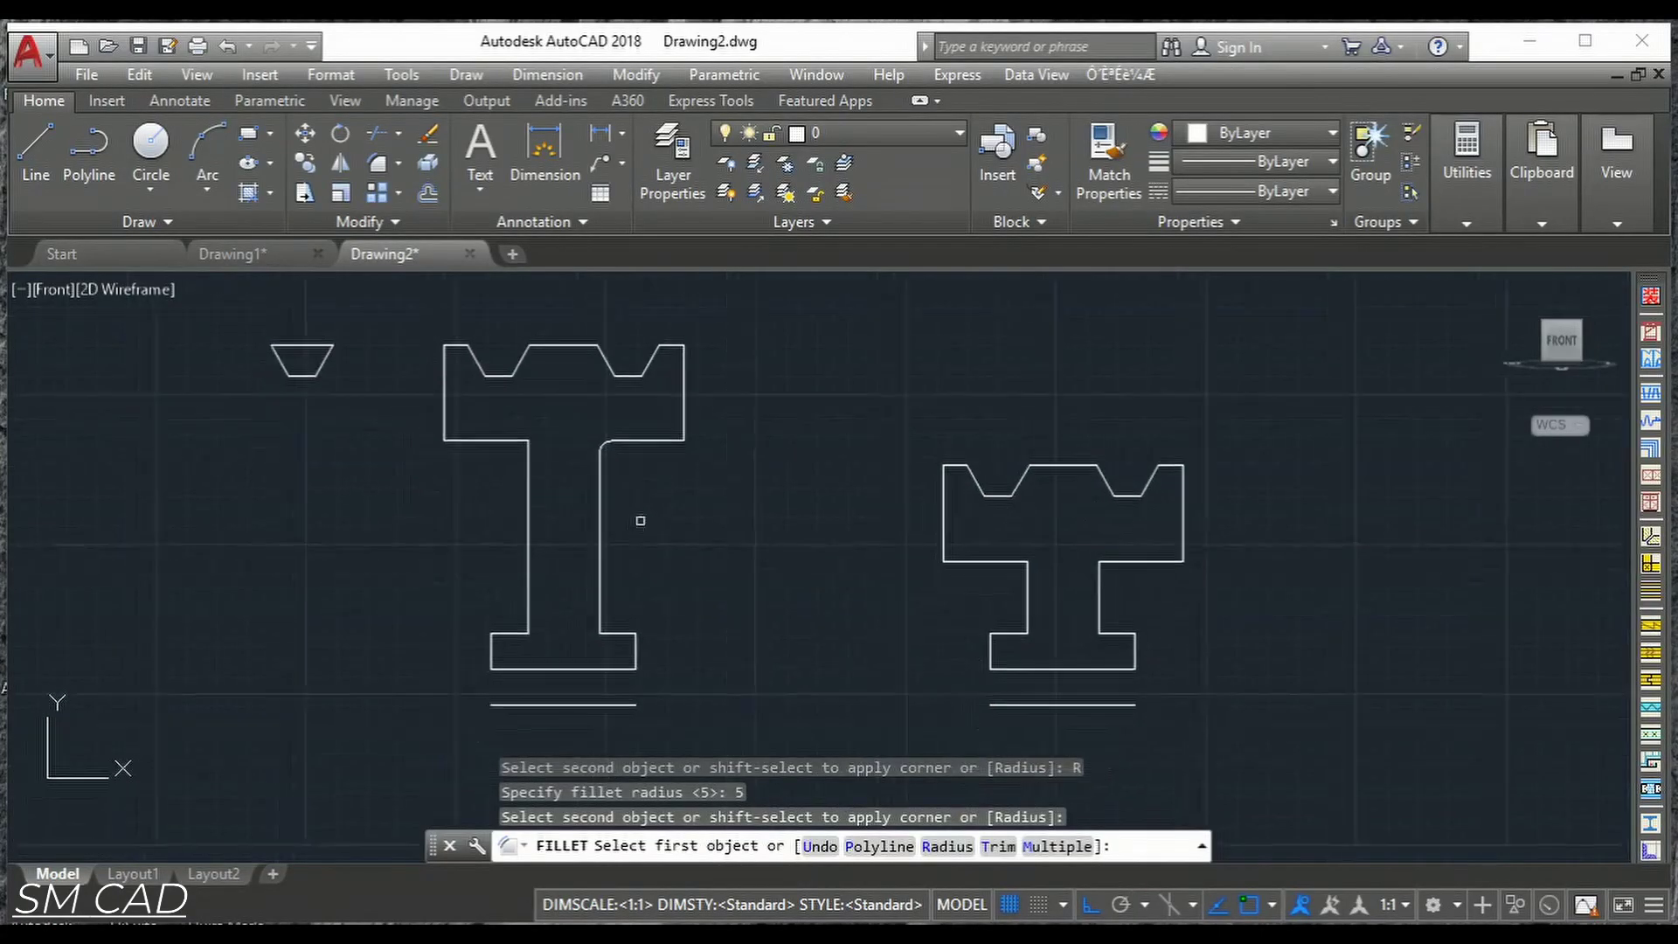
scroll(593, 586, "up", 5)
scroll(603, 626, "down", 5)
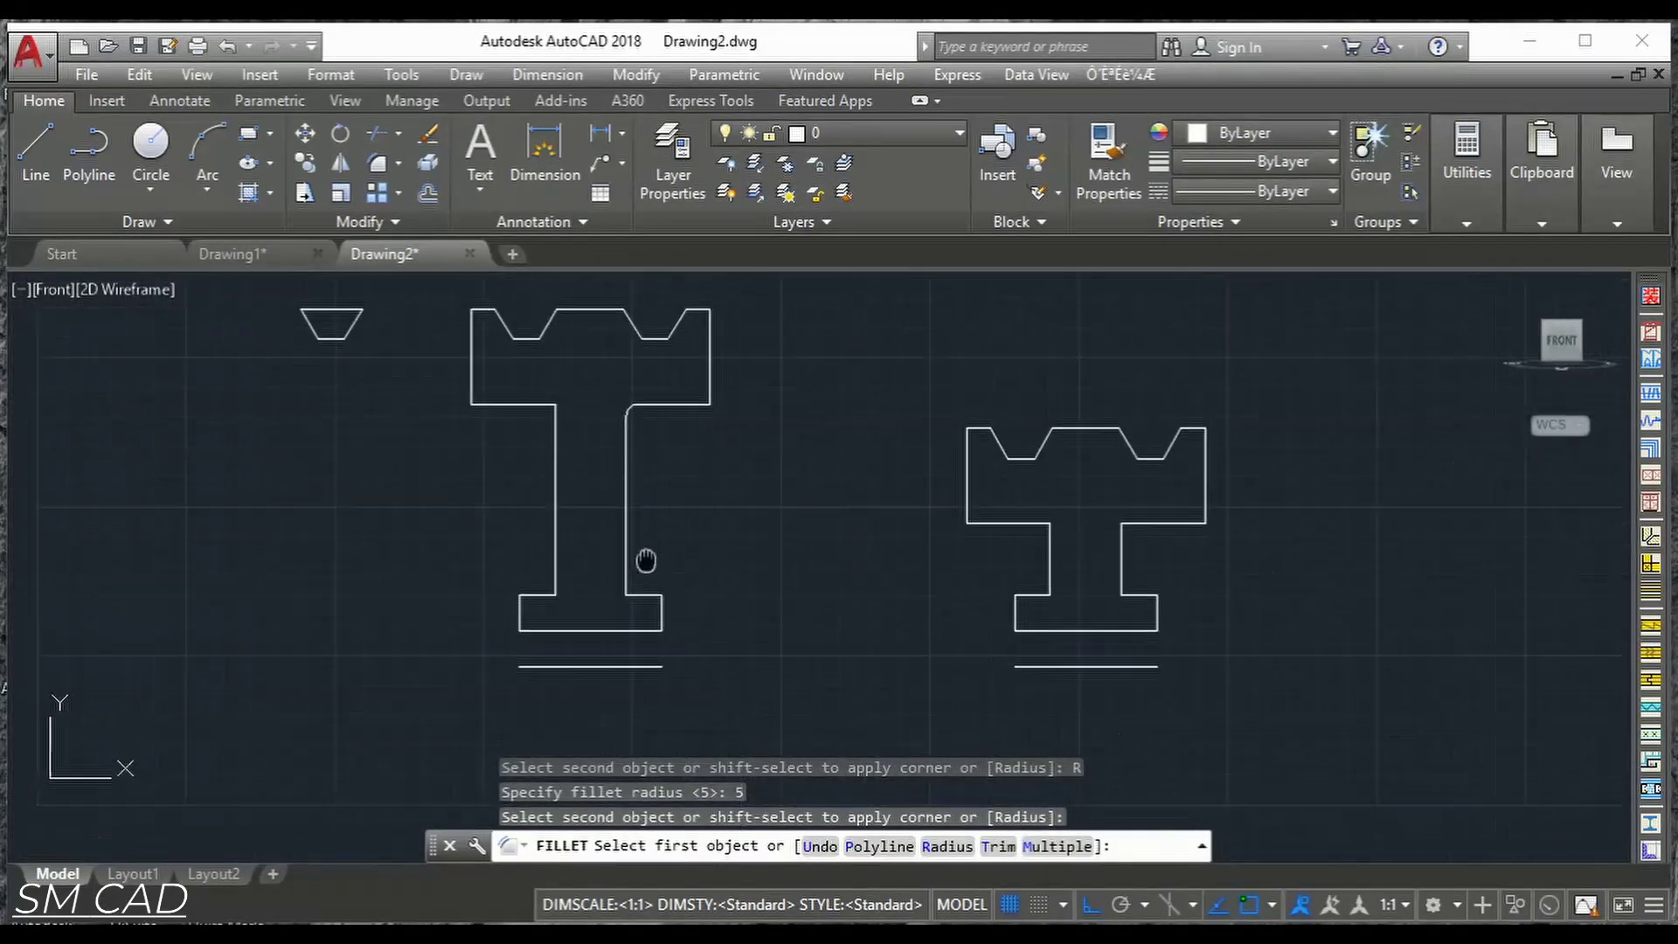
scroll(645, 562, "up", 4)
left_click(617, 521)
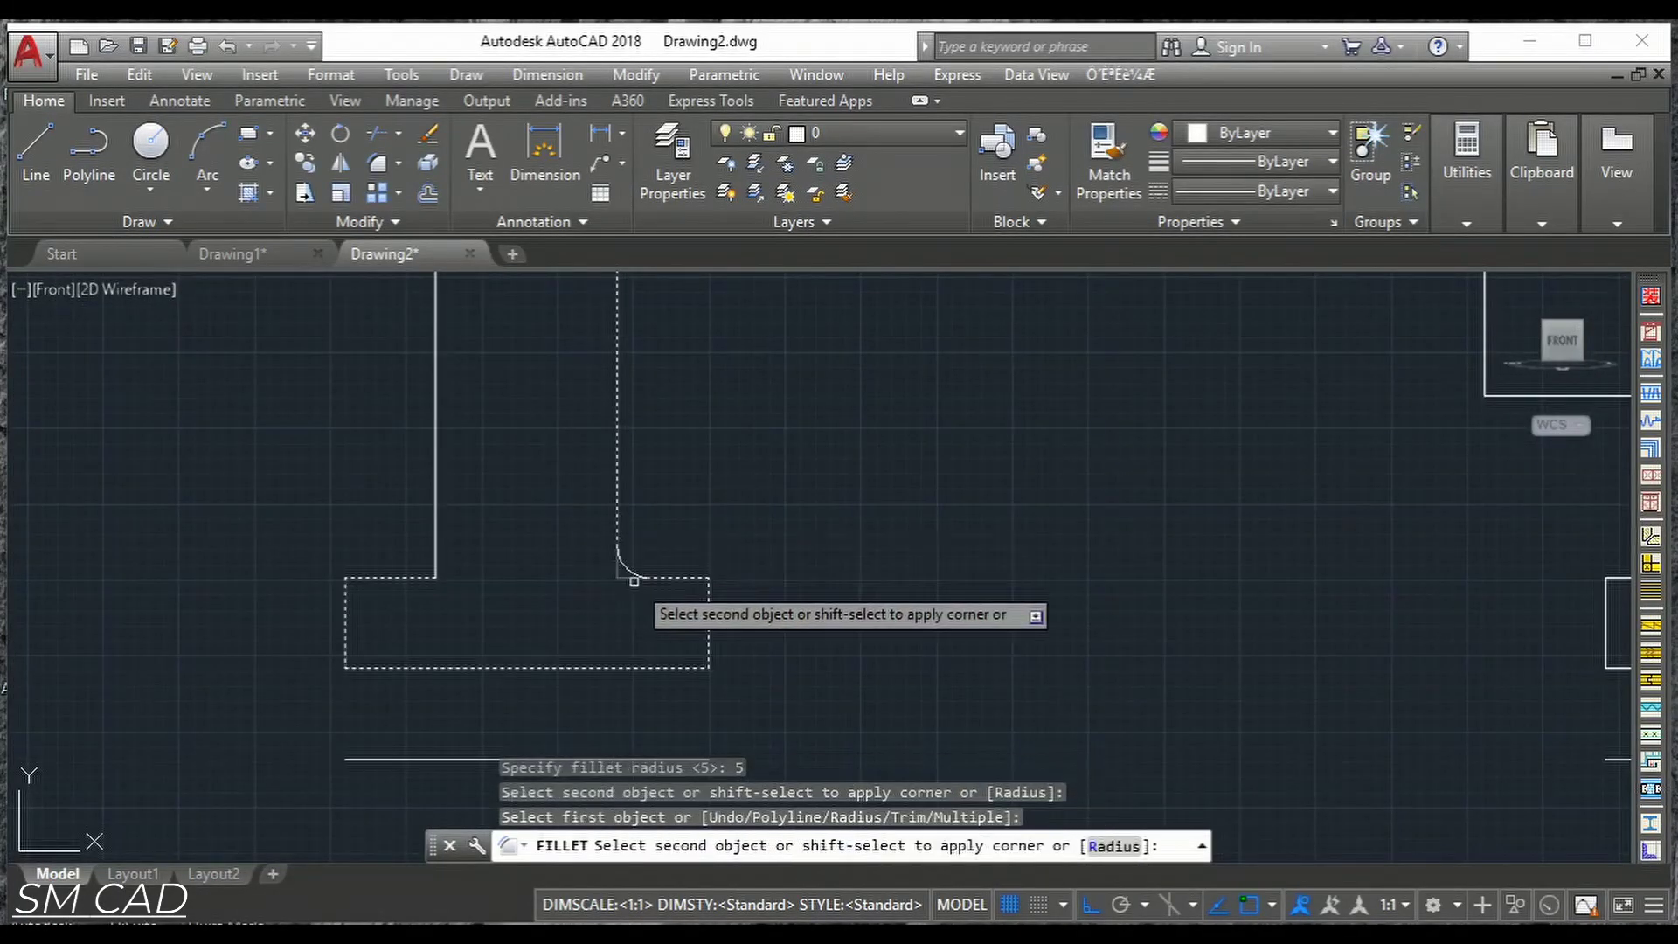
left_click(643, 578)
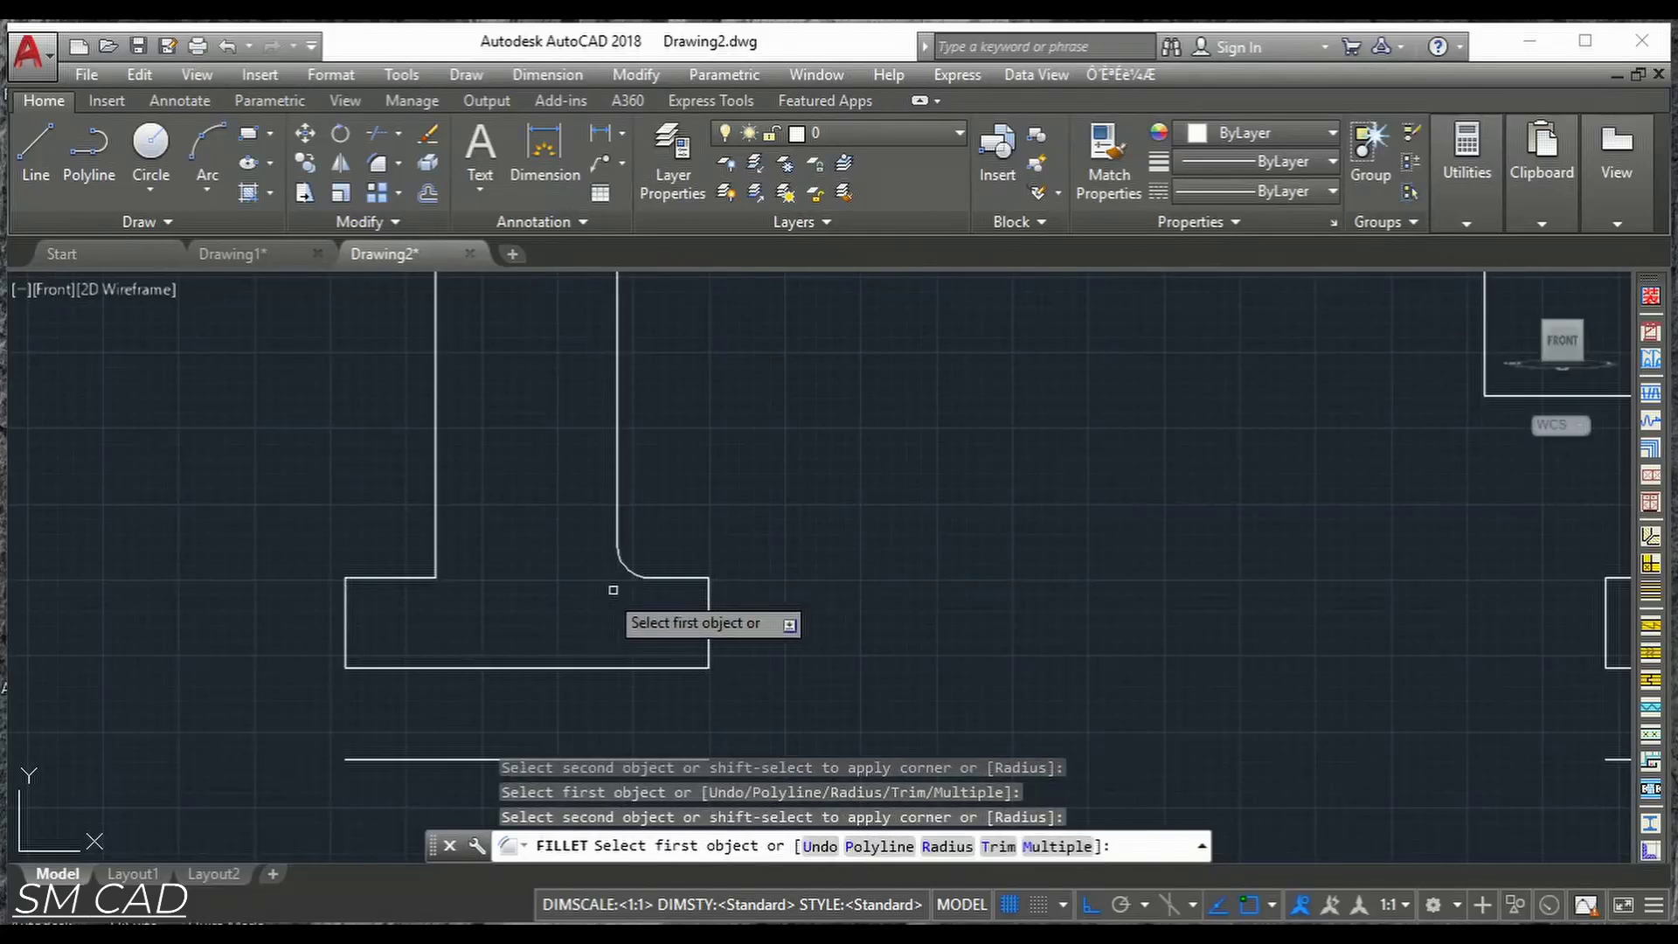
left_click(408, 579)
left_click(435, 544)
middle_click_drag(497, 524, 501, 733)
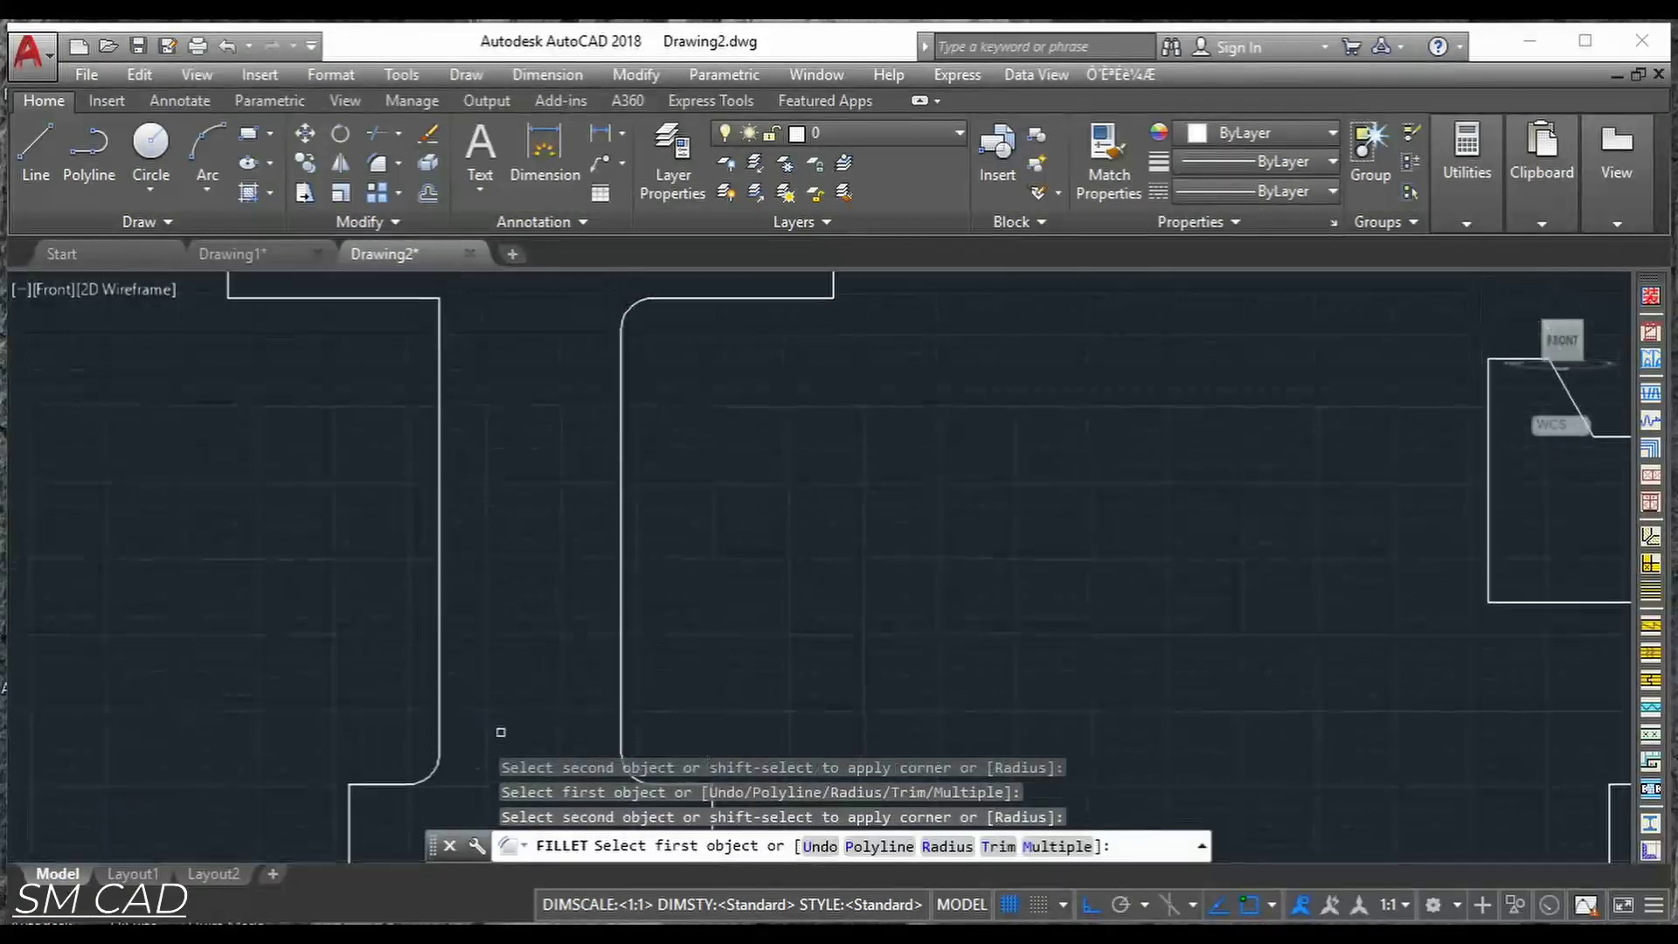
middle_click_drag(487, 359, 569, 525)
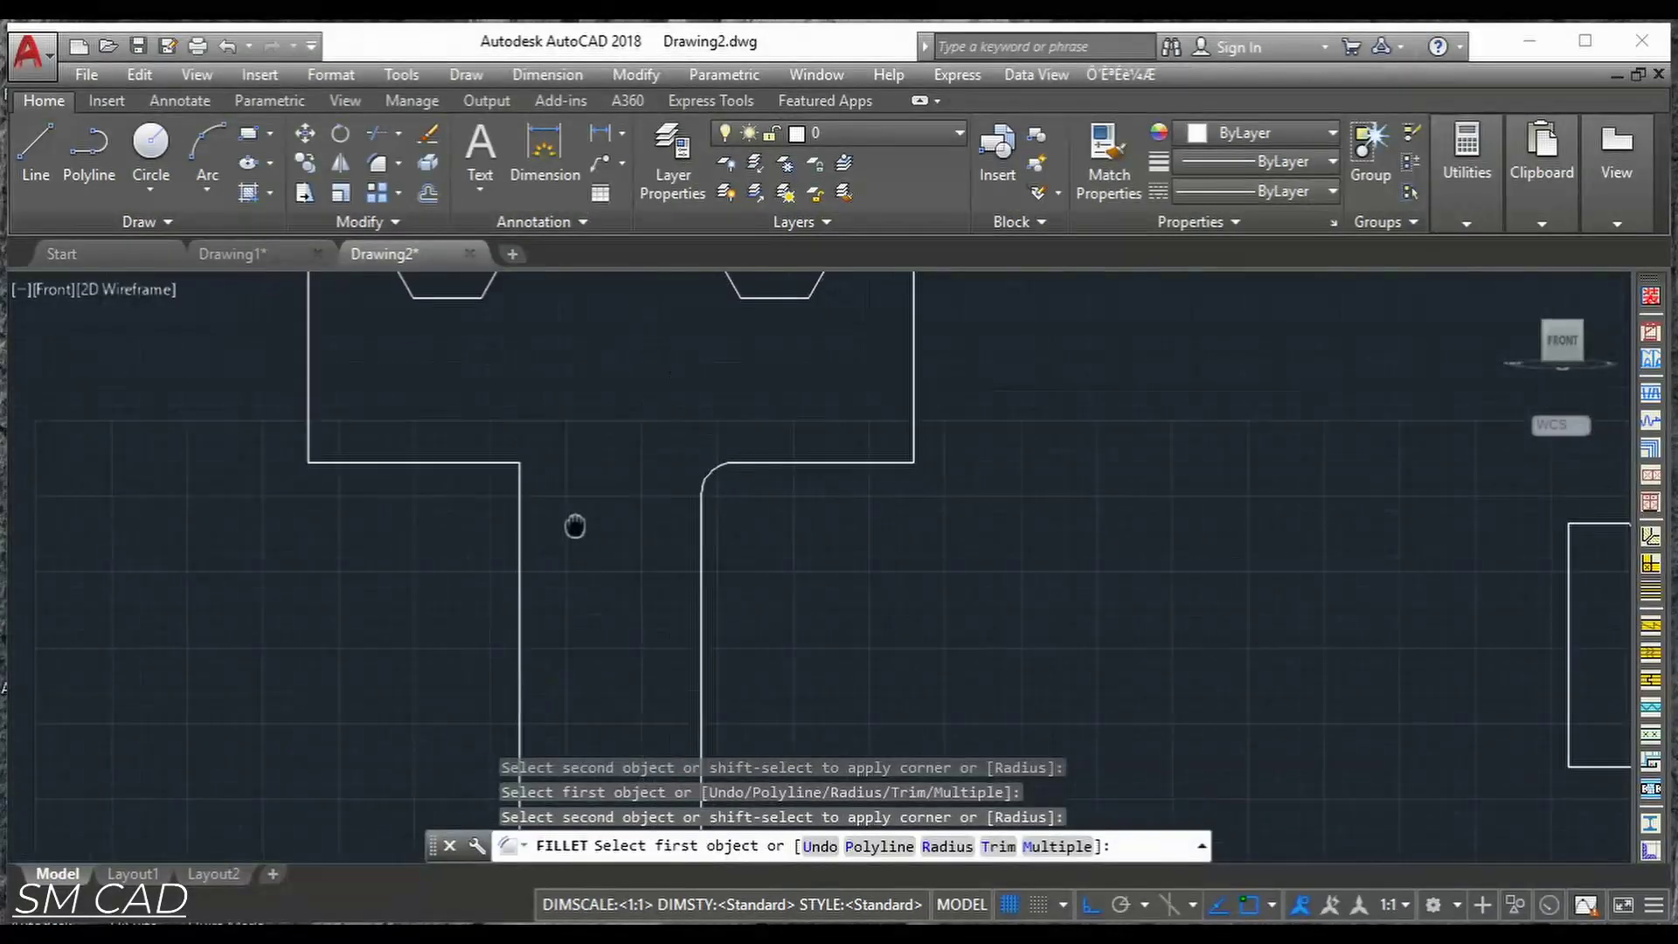
left_click(521, 509)
left_click(511, 466)
scroll(794, 553, "down", 4)
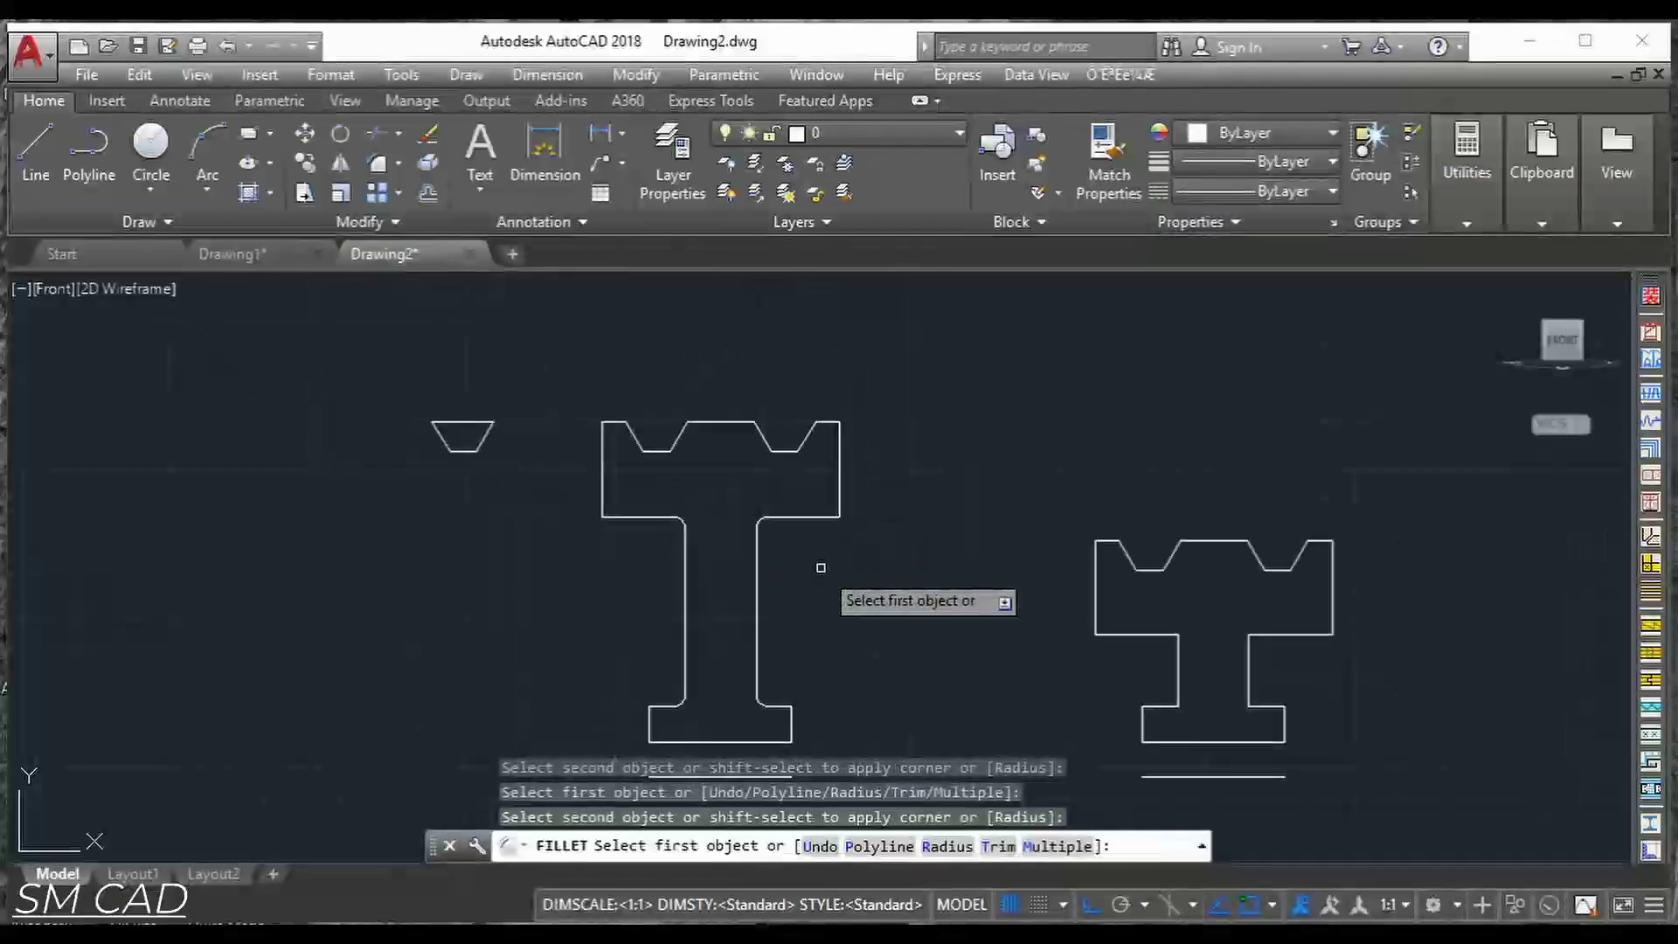
Round the left profile's right and left outer shoulder corners.
middle_click_drag(1046, 611, 831, 589)
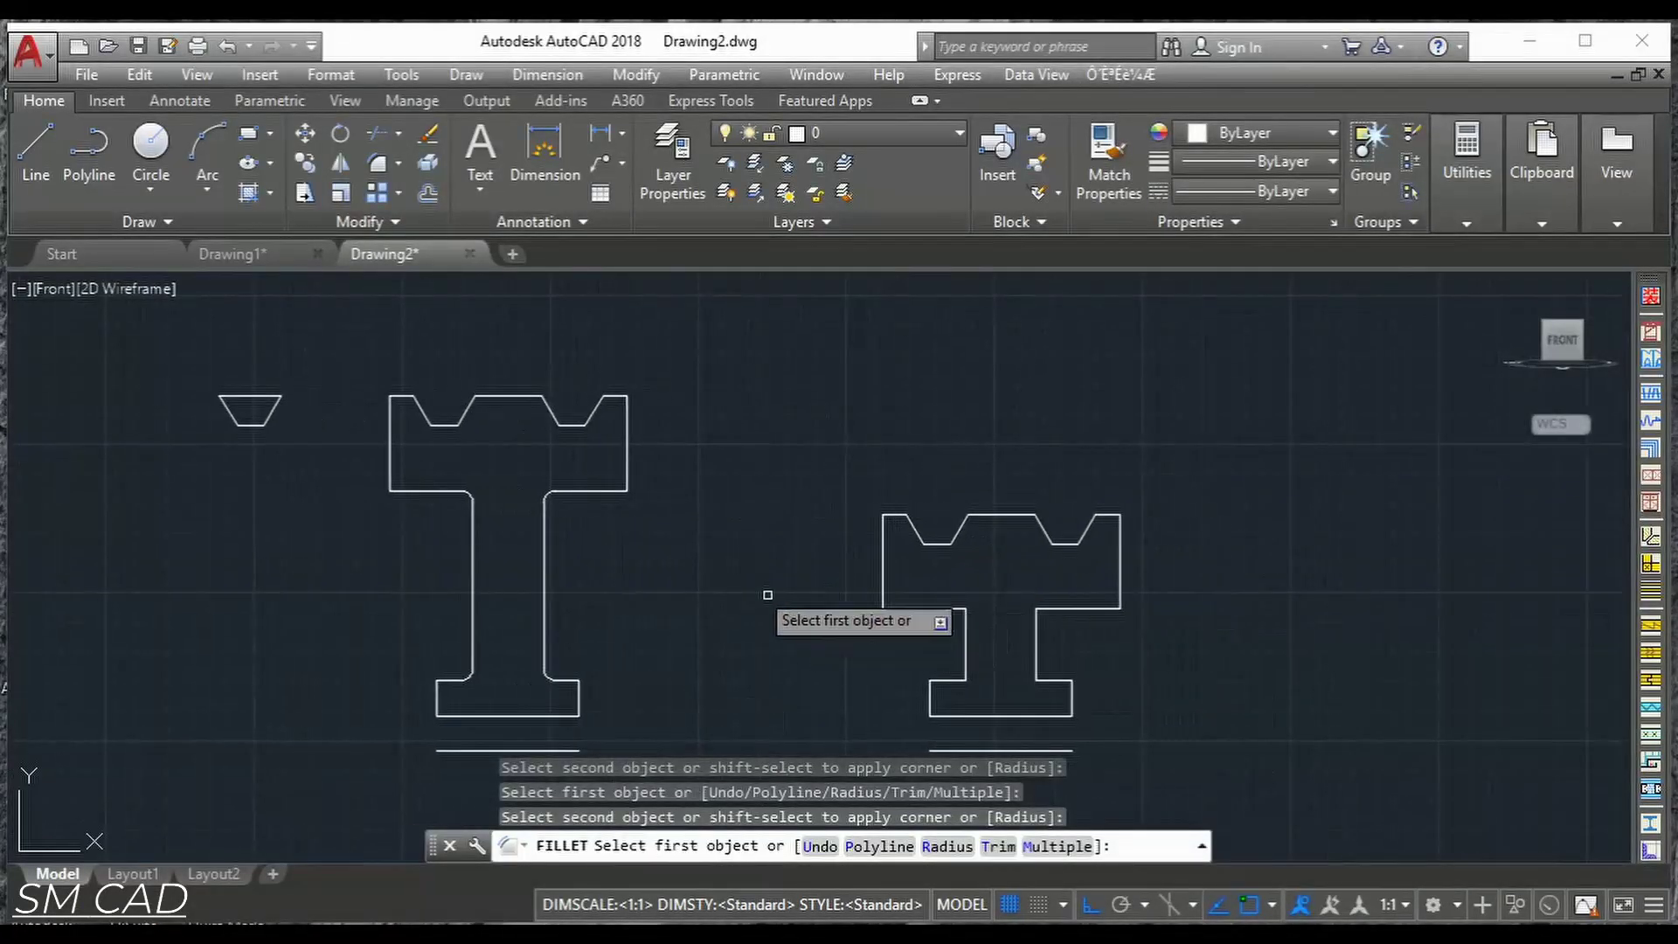
scroll(613, 480, "up", 2)
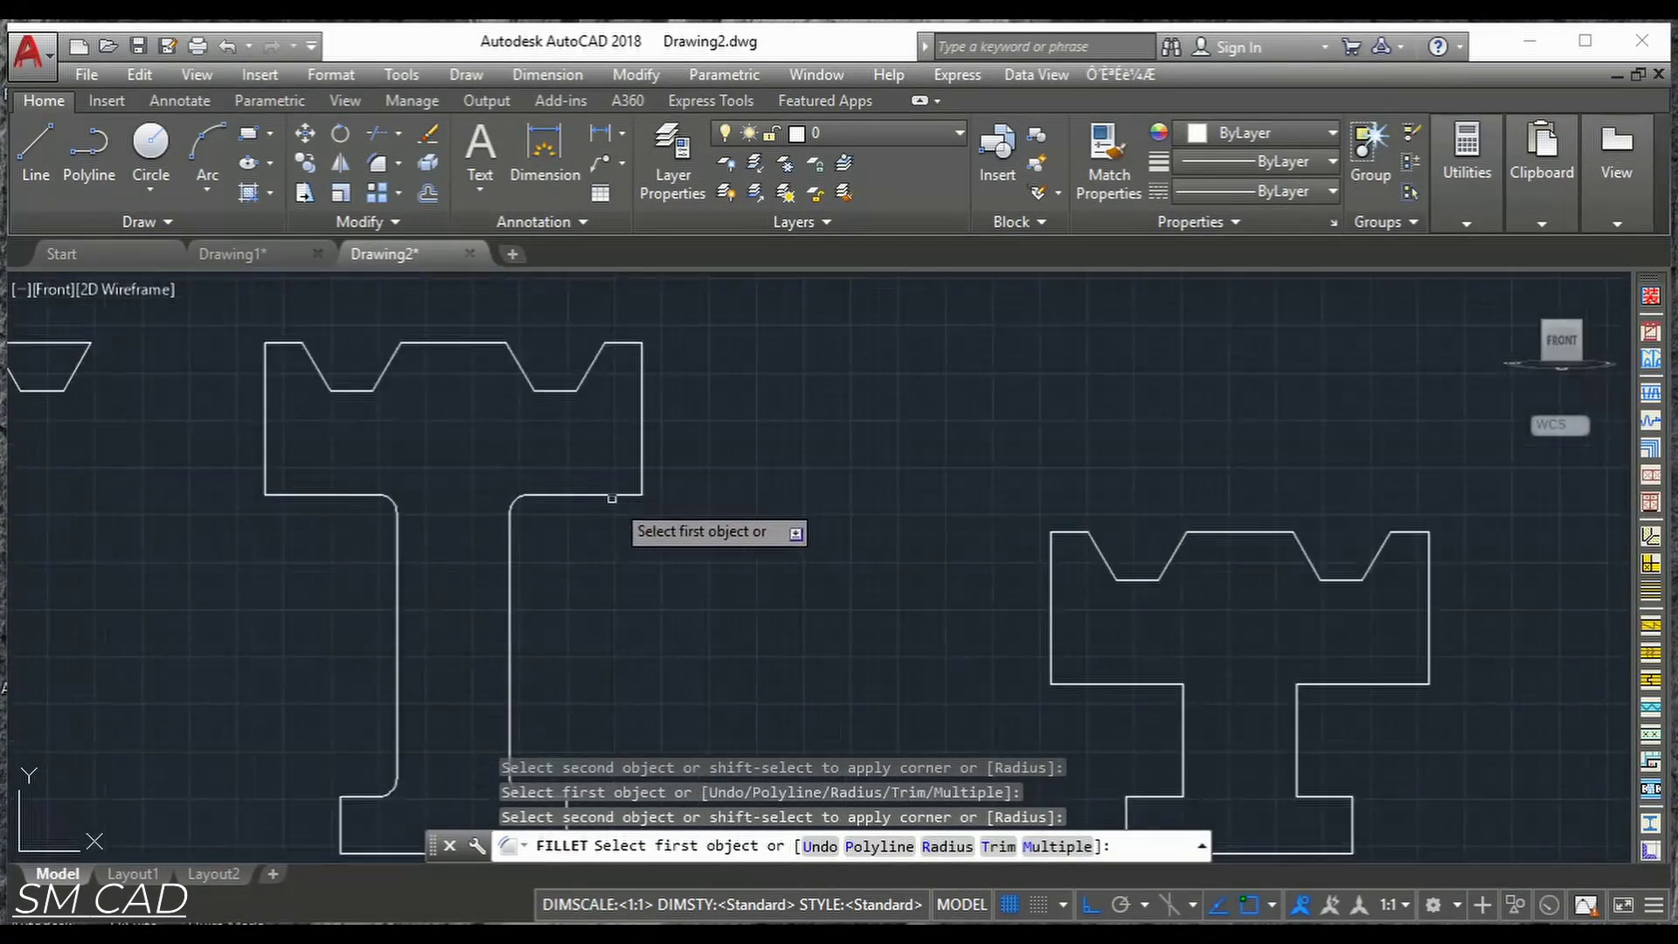
left_click(612, 498)
left_click(627, 489)
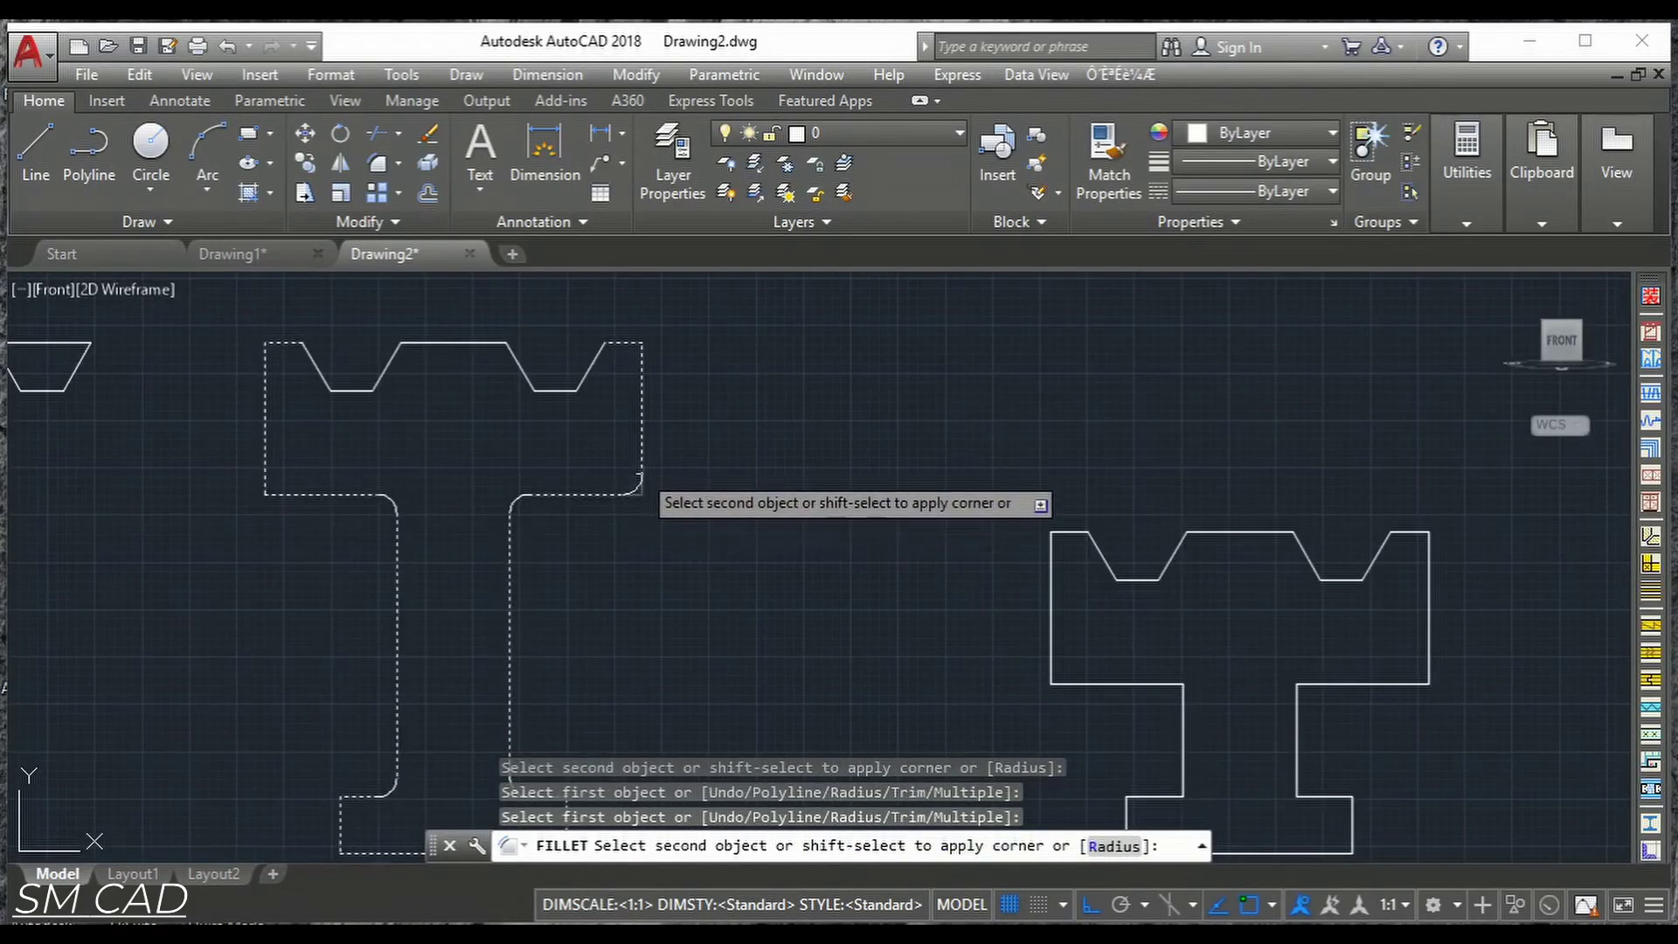
left_click(642, 472)
left_click(288, 492)
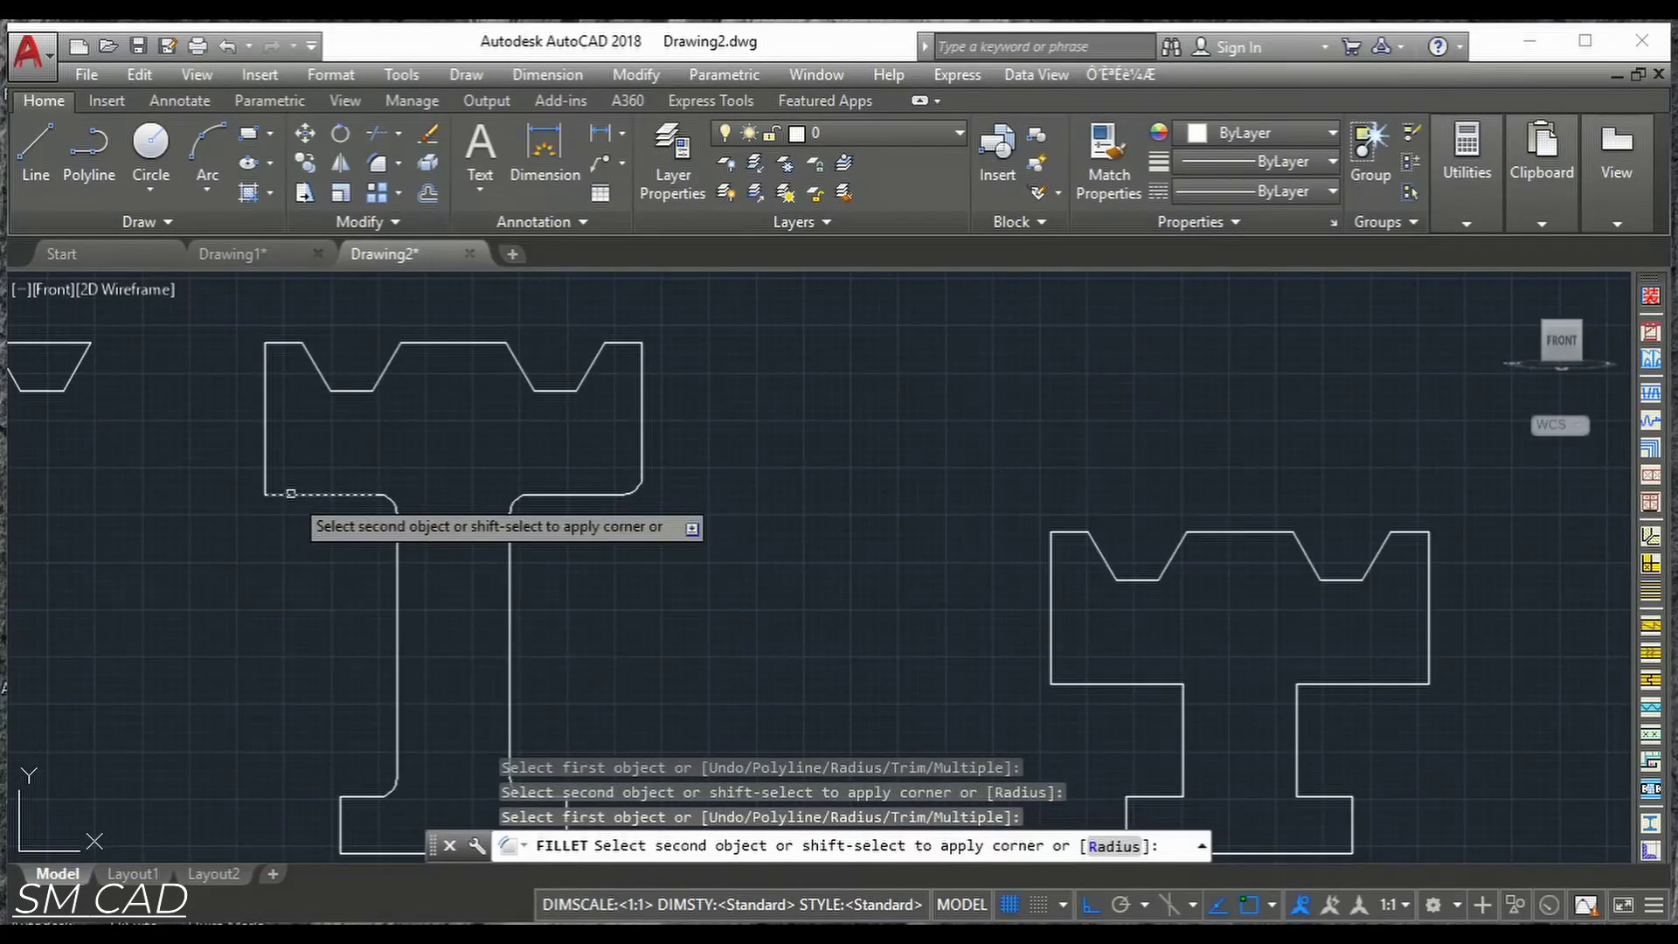
left_click(267, 460)
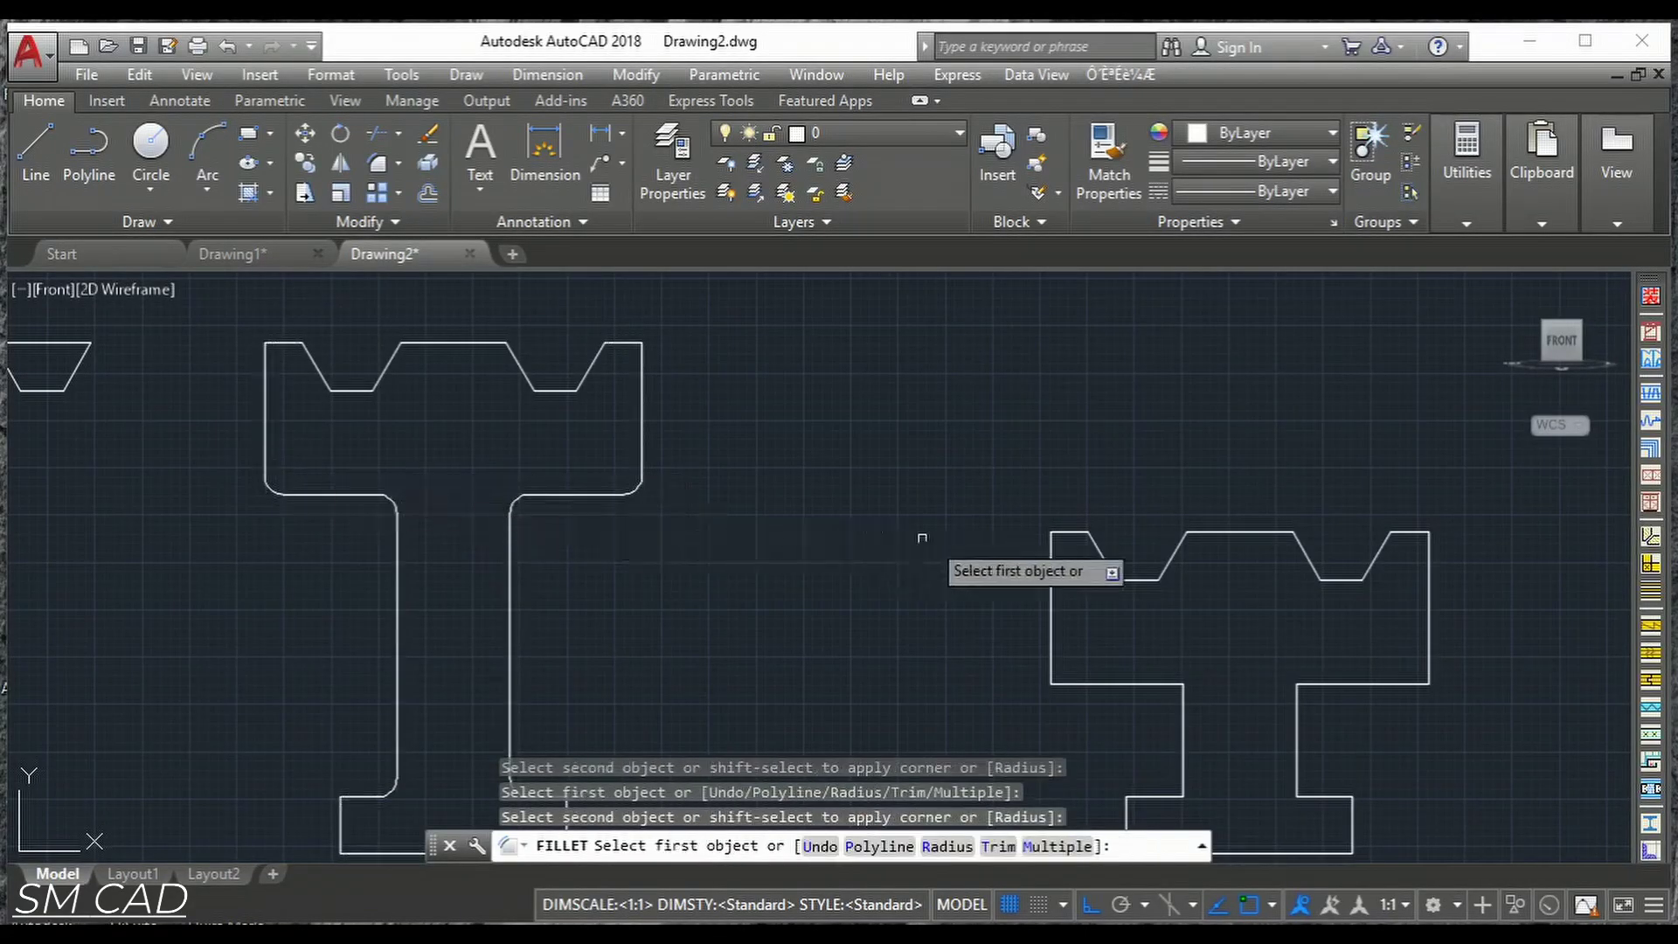
Round the right profile's left outer shoulder, shoulder-to-stem and stem-to-base corners.
mouse_move(922, 538)
middle_mouse_down()
mouse_move(820, 505)
mouse_move(750, 520)
middle_mouse_up()
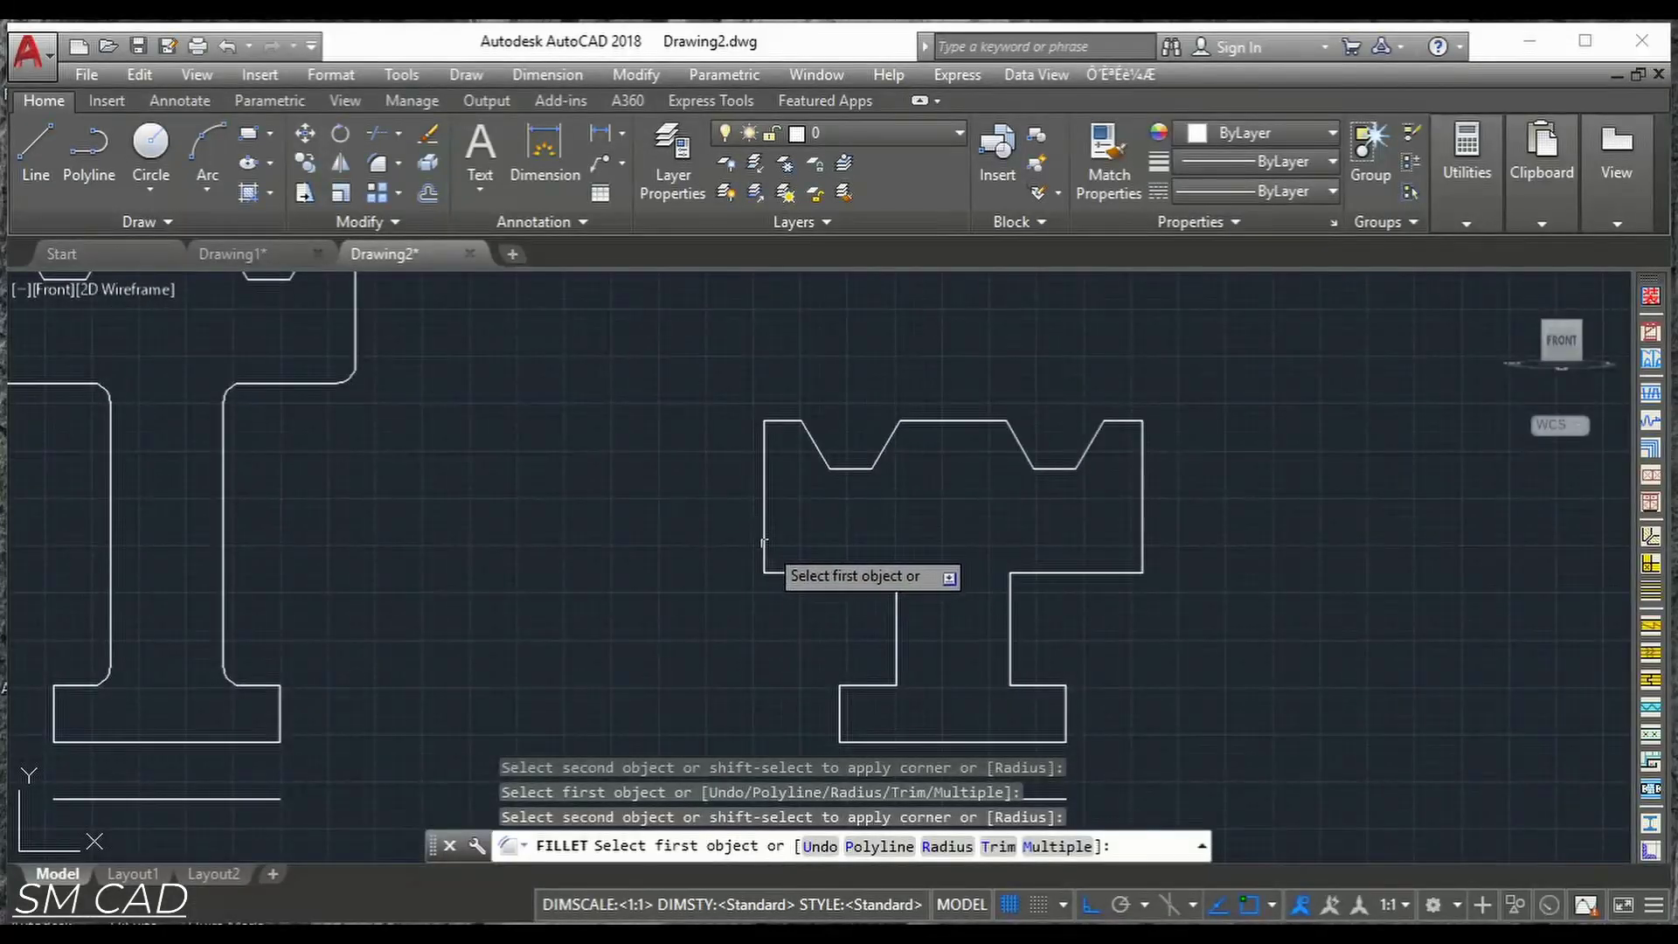
left_click(763, 542)
left_click(880, 575)
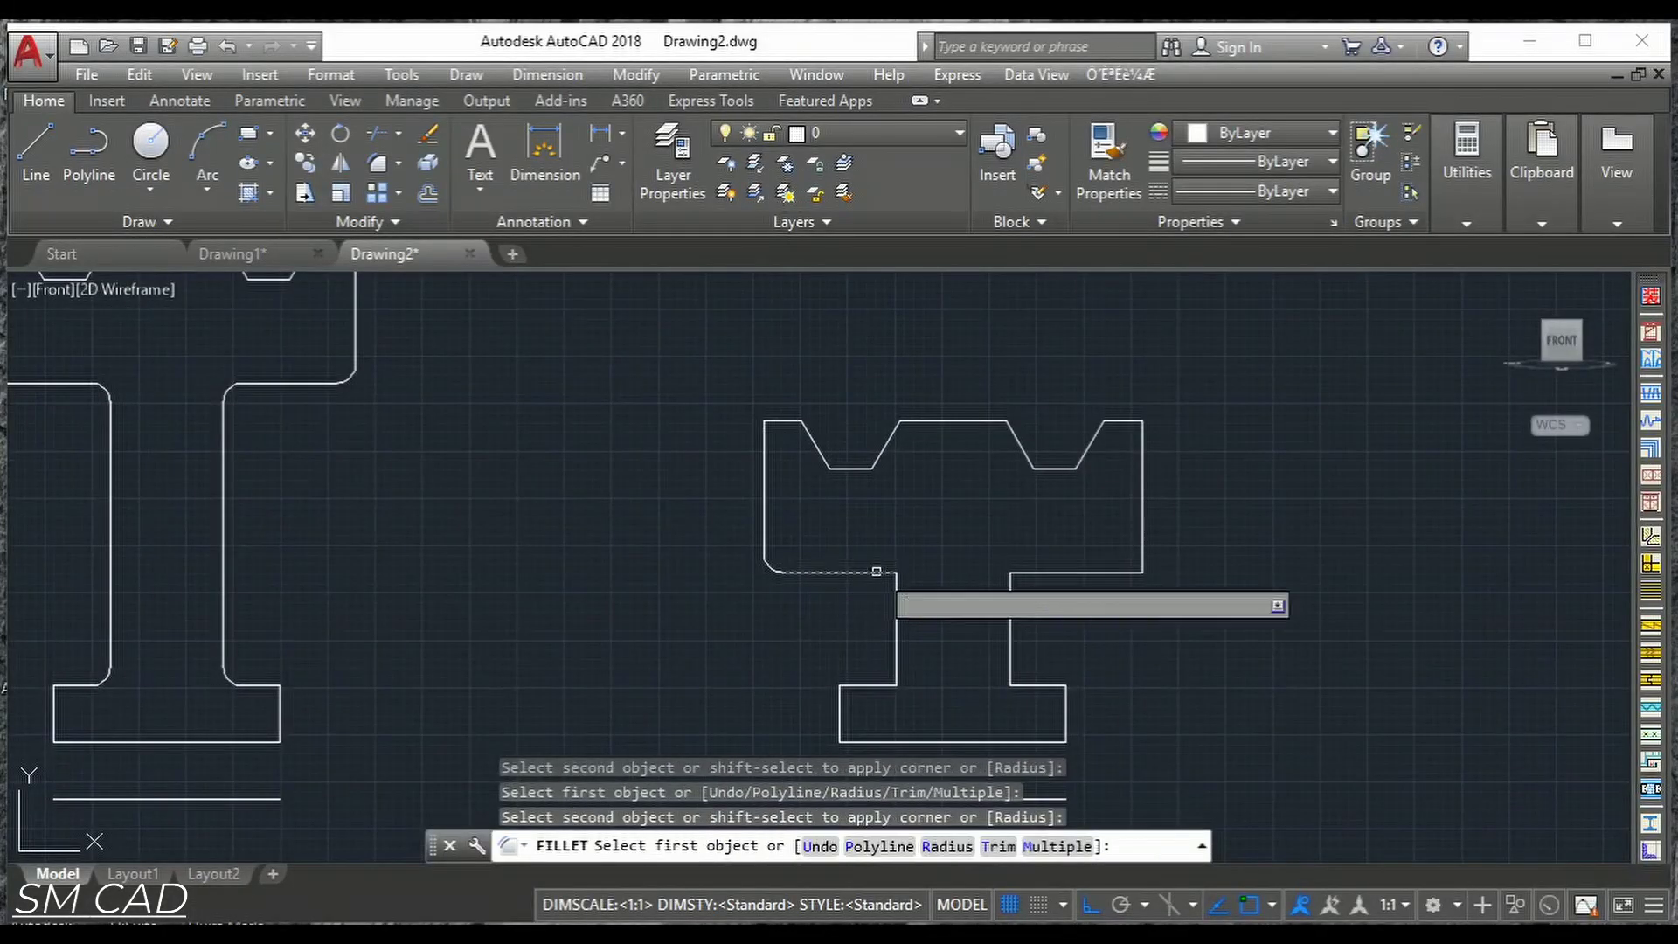
left_click(896, 612)
middle_click_drag(922, 629, 875, 512)
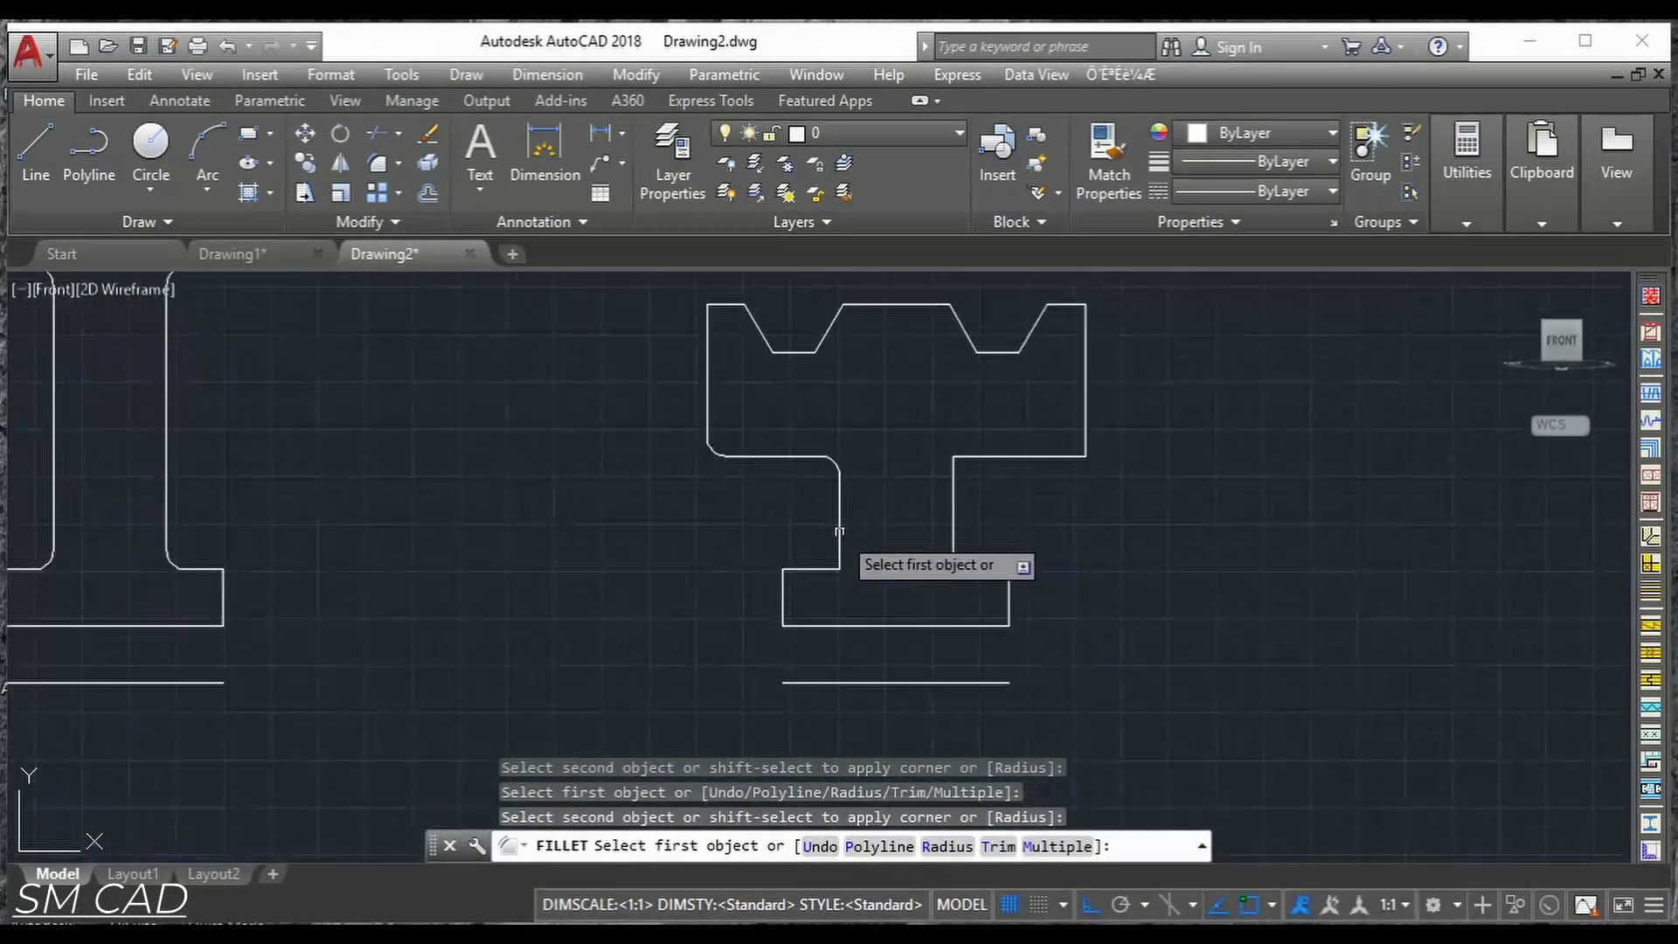
left_click(839, 532)
left_click(806, 569)
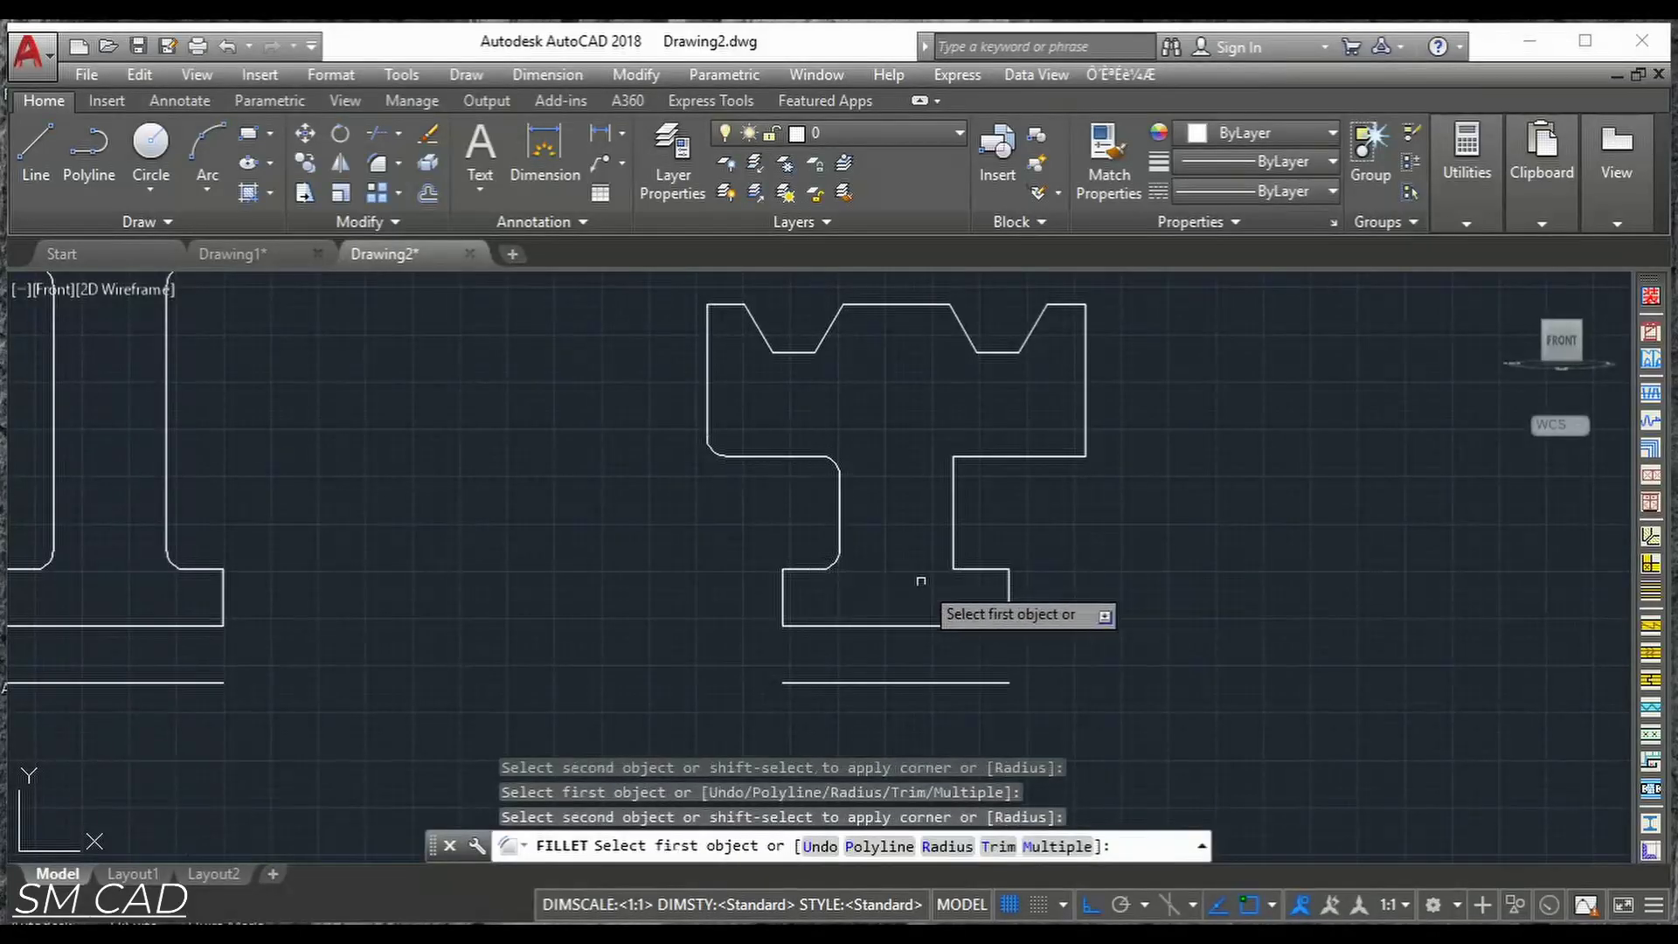
Round the right profile's right stem-to-base, stem-to-shoulder and outer shoulder corners.
left_click(970, 572)
left_click(953, 548)
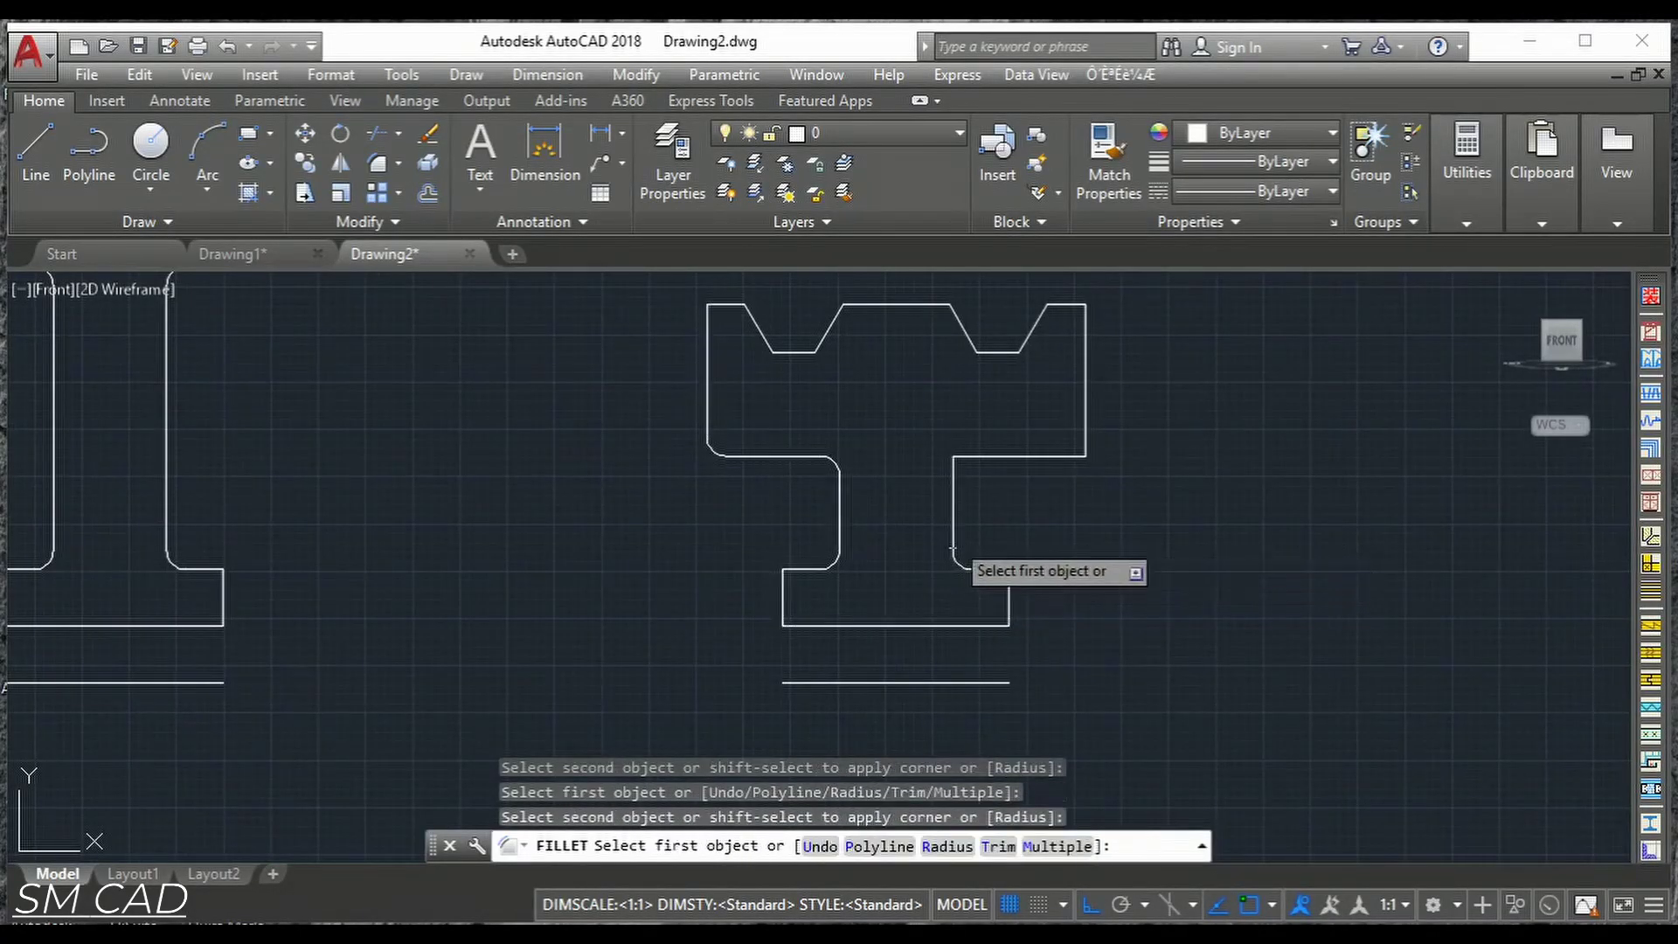
left_click(955, 468)
left_click(1035, 455)
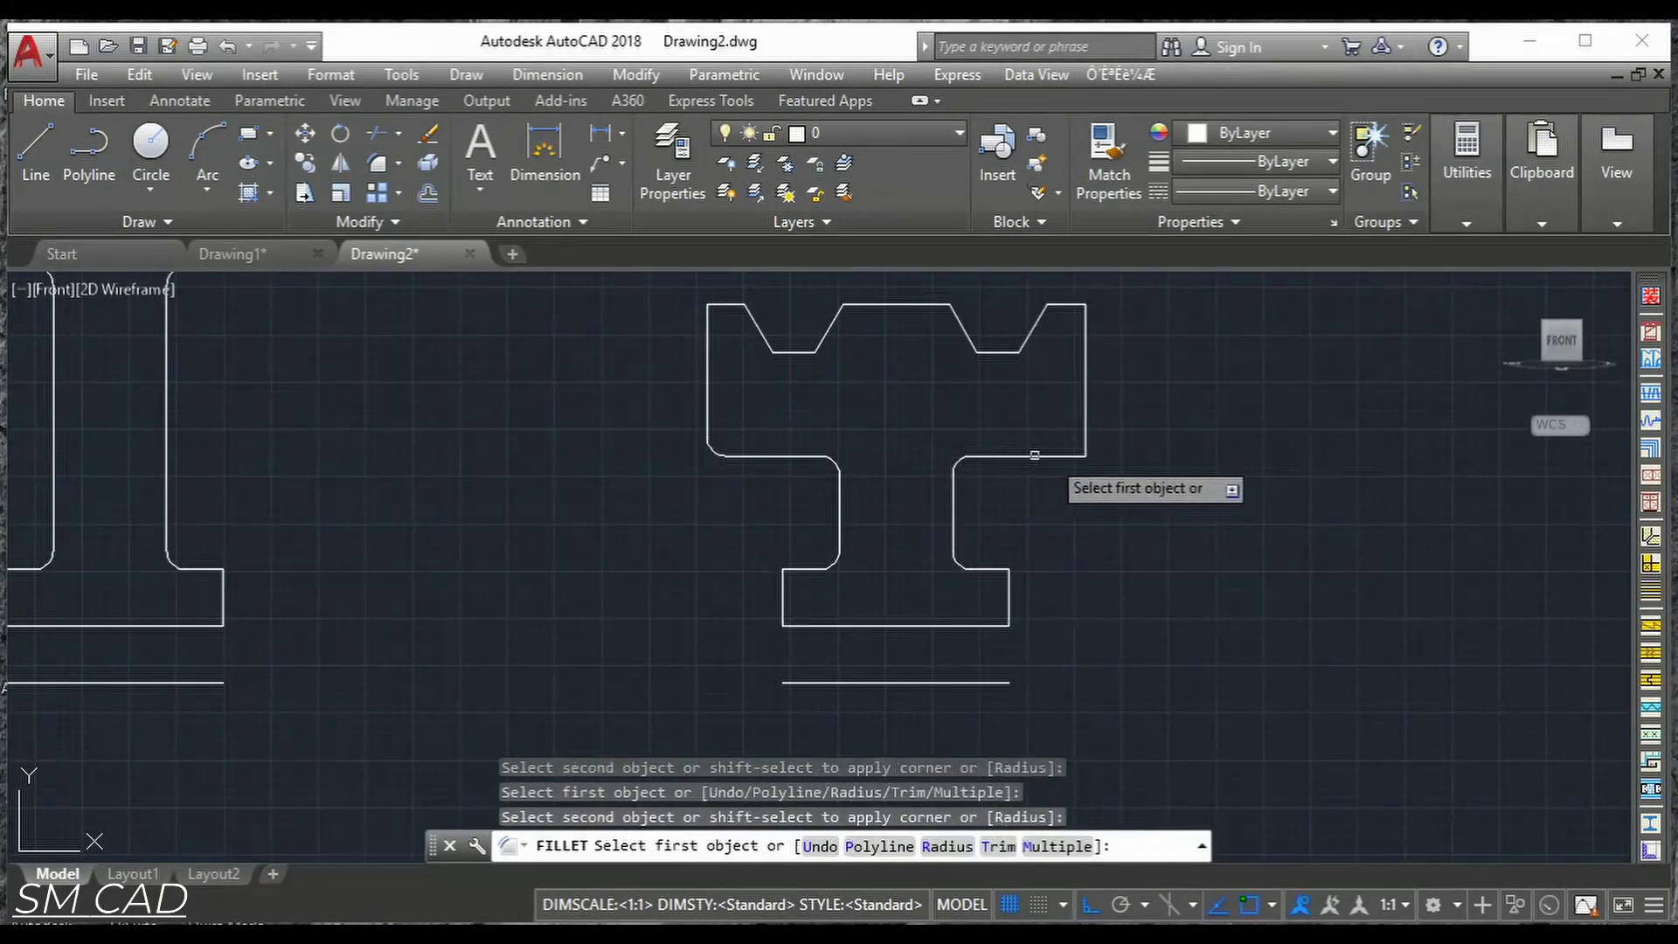
left_click(1070, 456)
left_click(1084, 439)
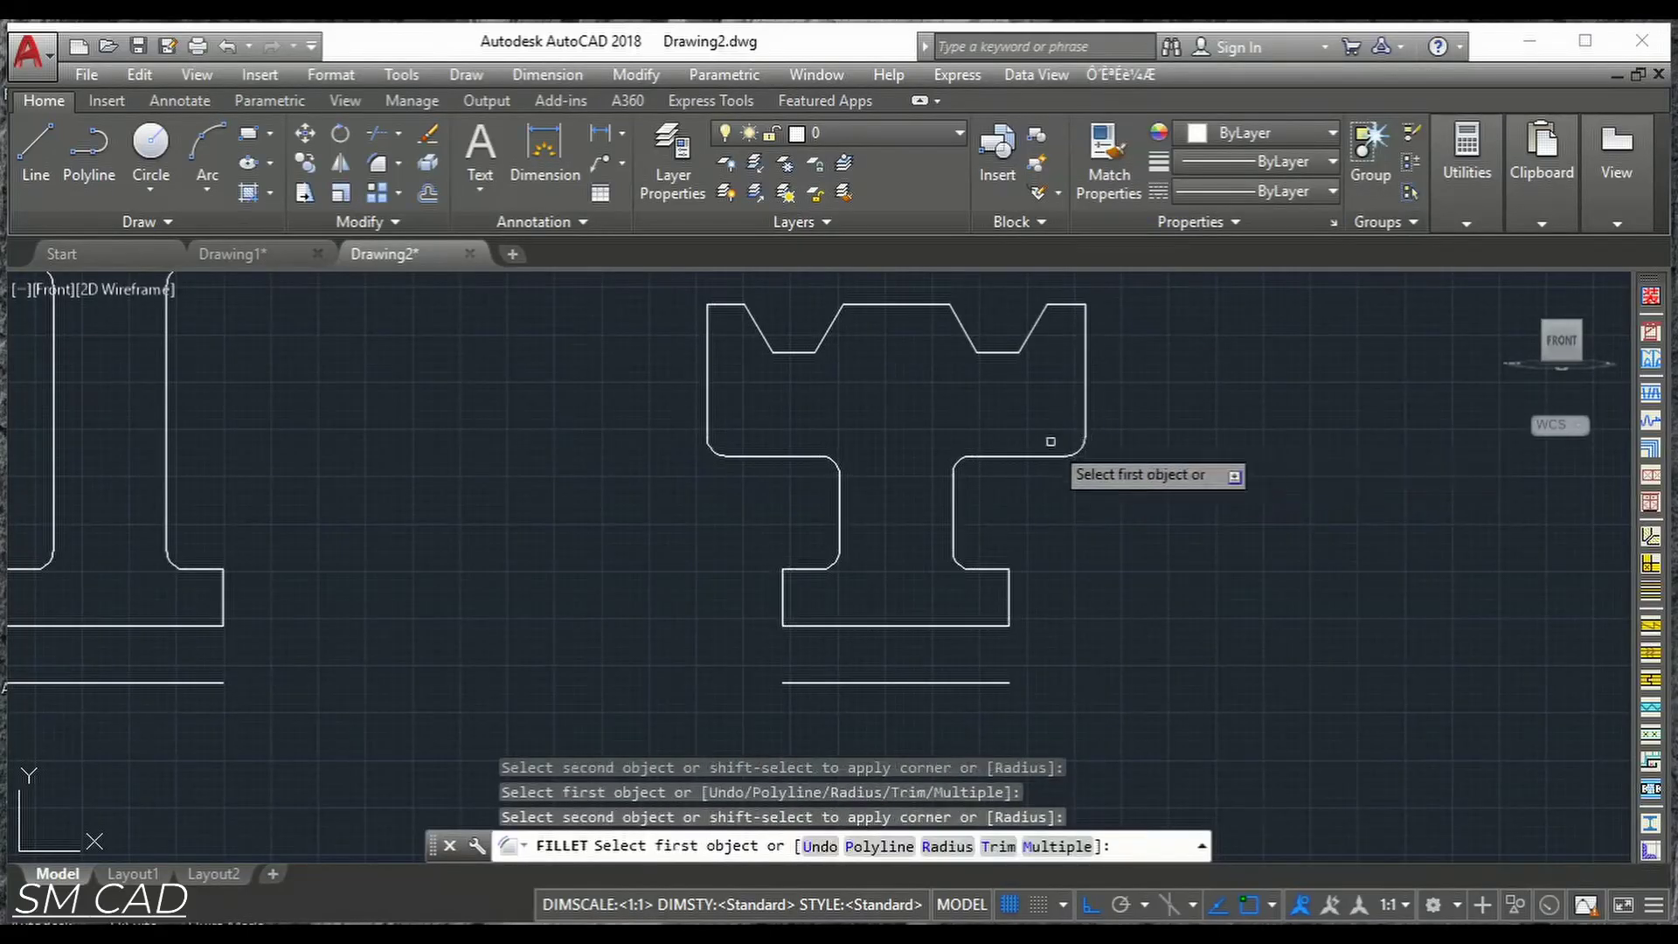
scroll(918, 479, "down", 3)
middle_click_drag(917, 480, 922, 528)
scroll(808, 531, "down", 2)
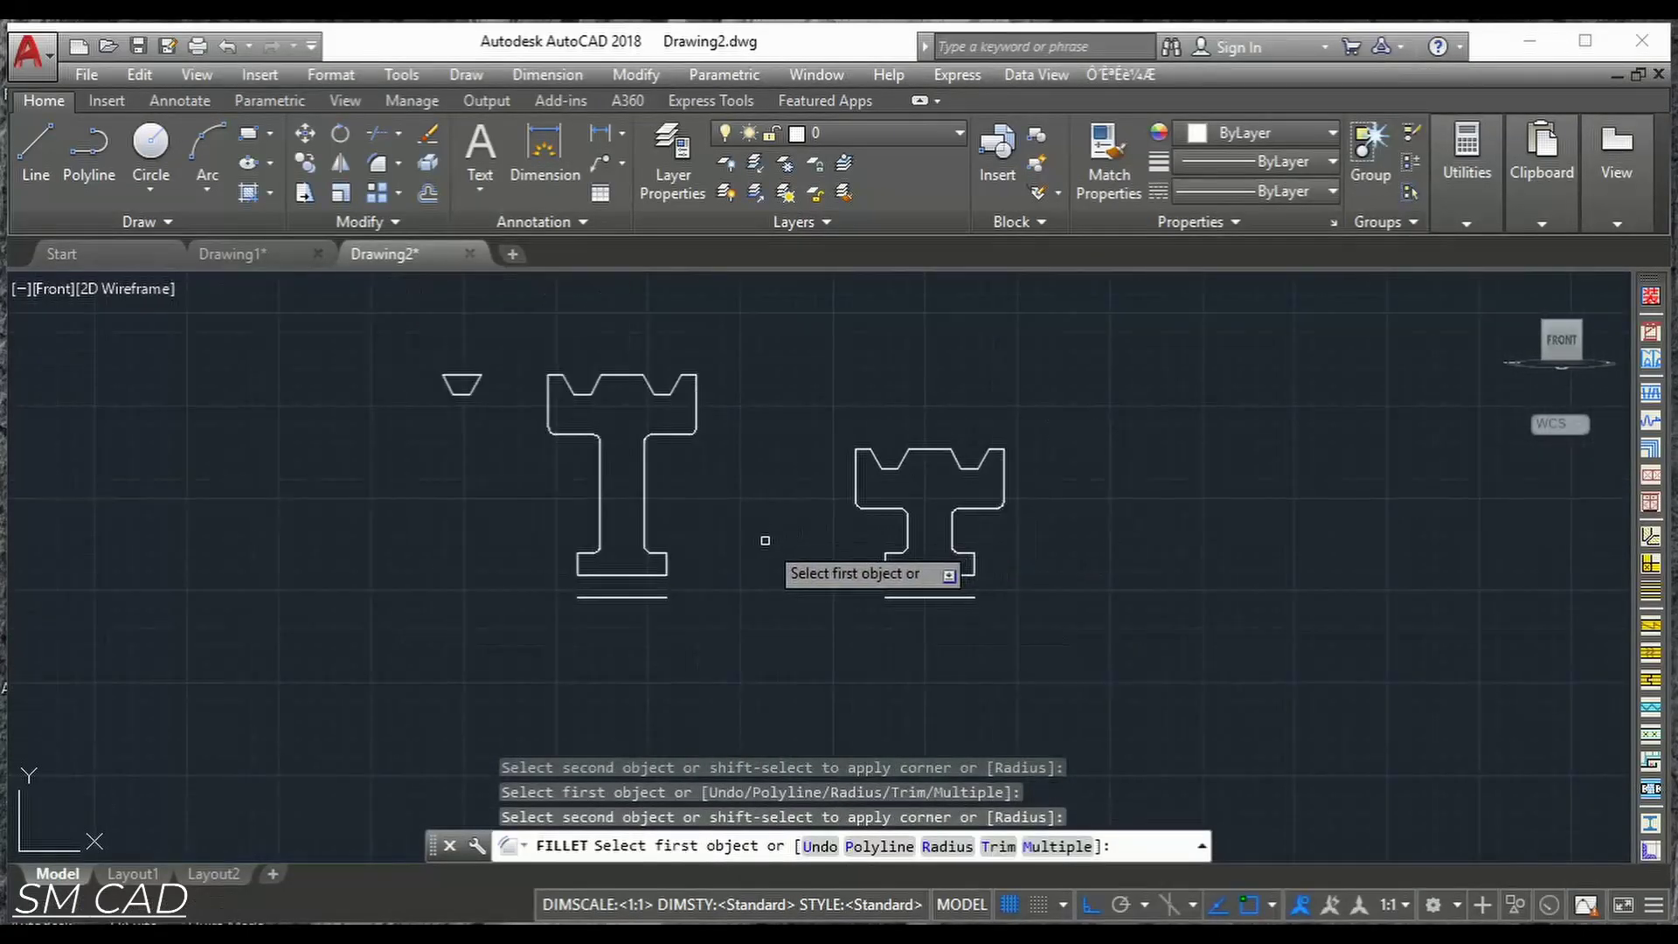
key("Return")
Join all segments of the left T outline into one polyline with J.
scroll(609, 427, "up", 2)
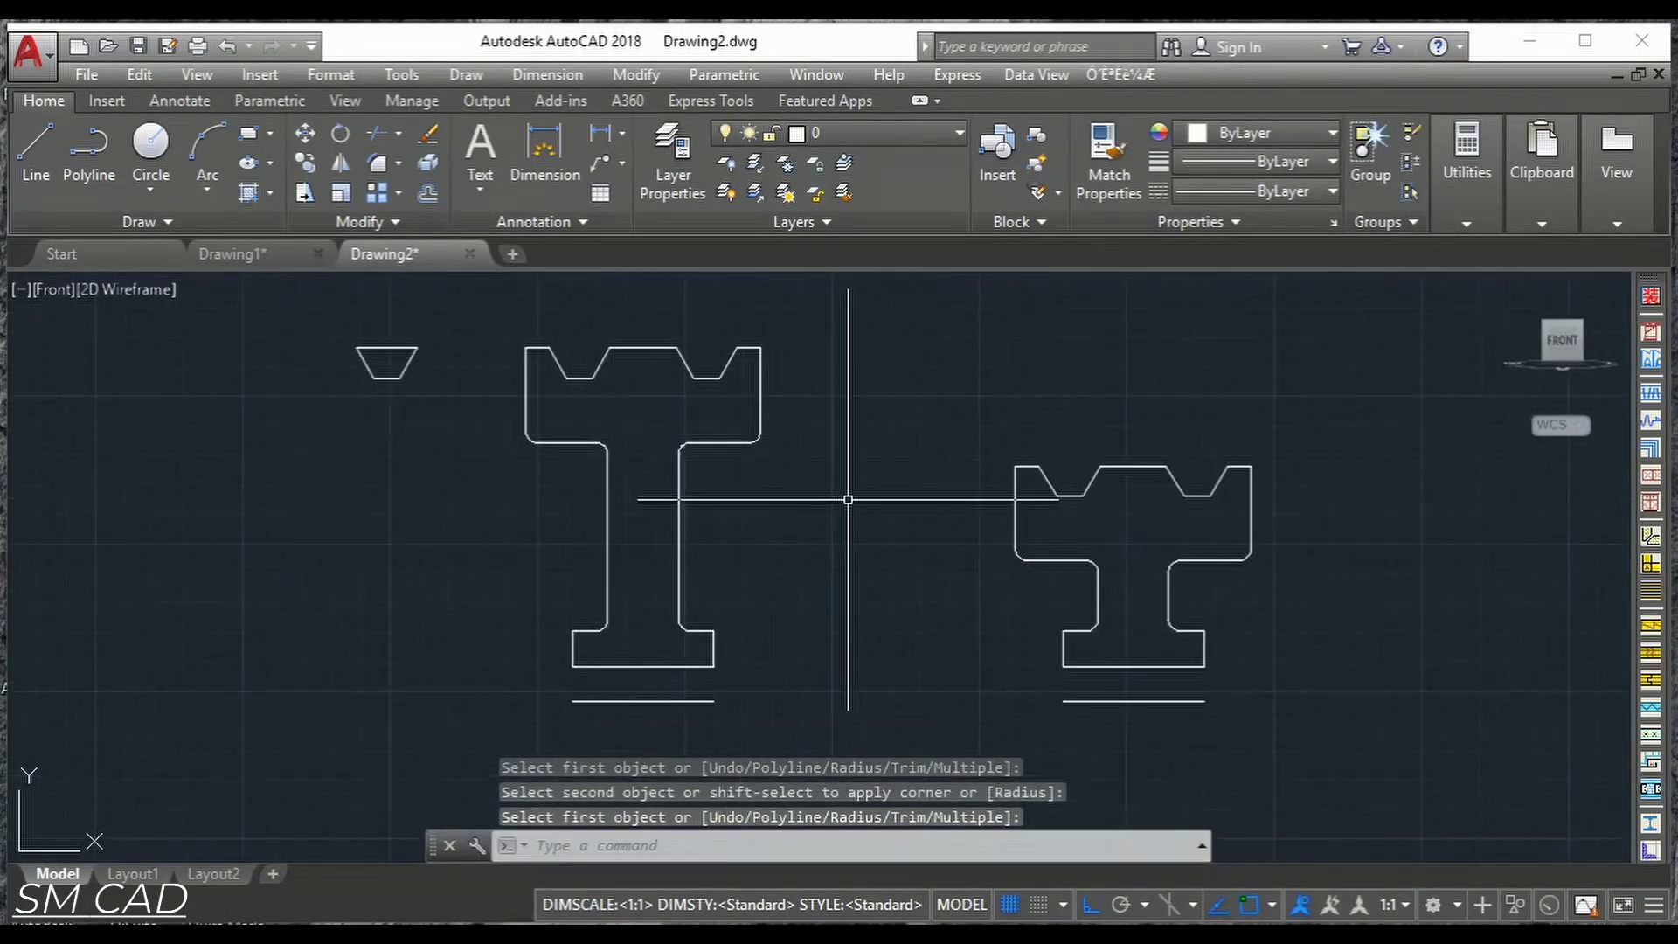
middle_click_drag(848, 500, 759, 542)
key("Escape")
key("Escape")
type("j")
key("Return")
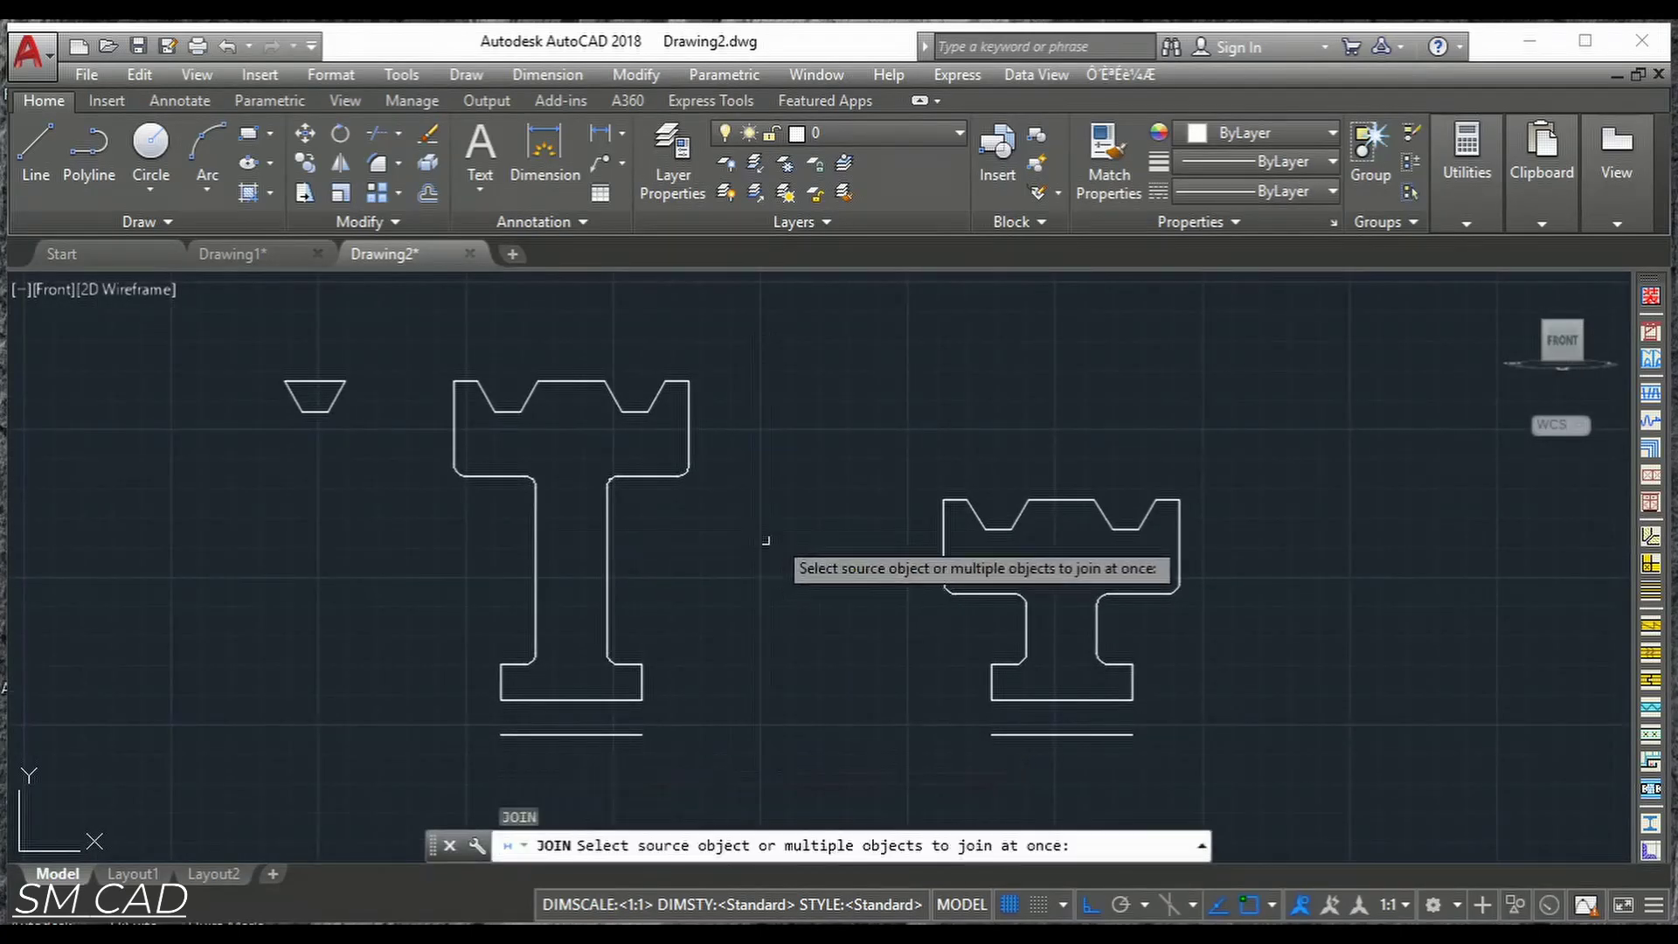
left_click(778, 302)
left_click(390, 722)
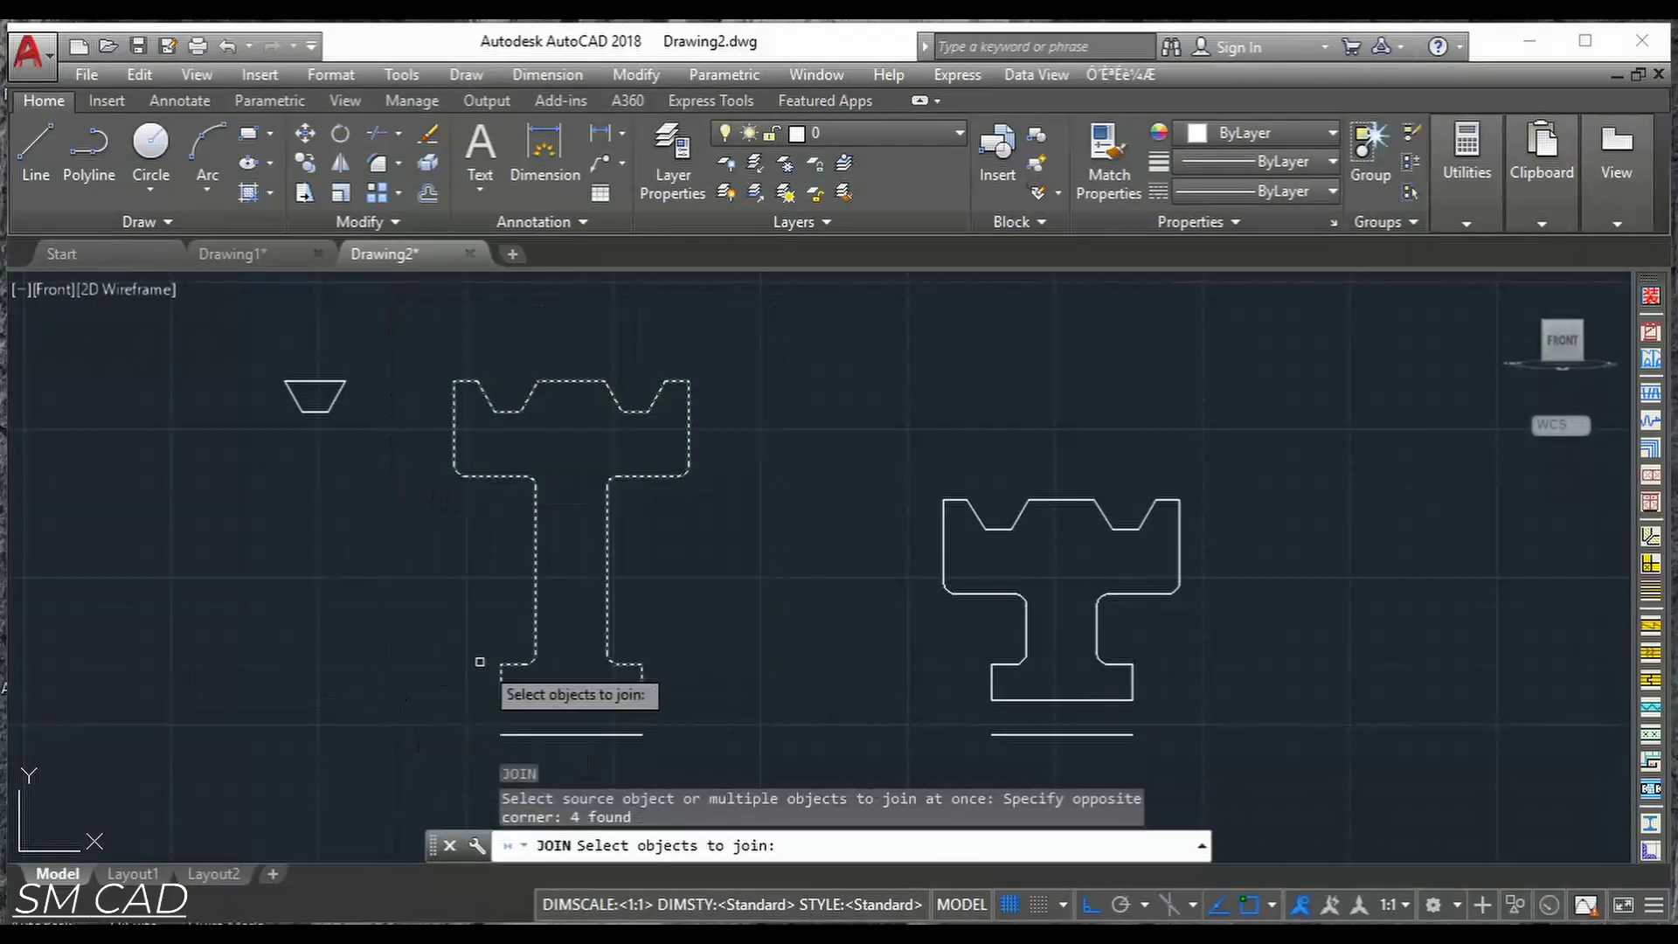
key("Return")
left_click(607, 606)
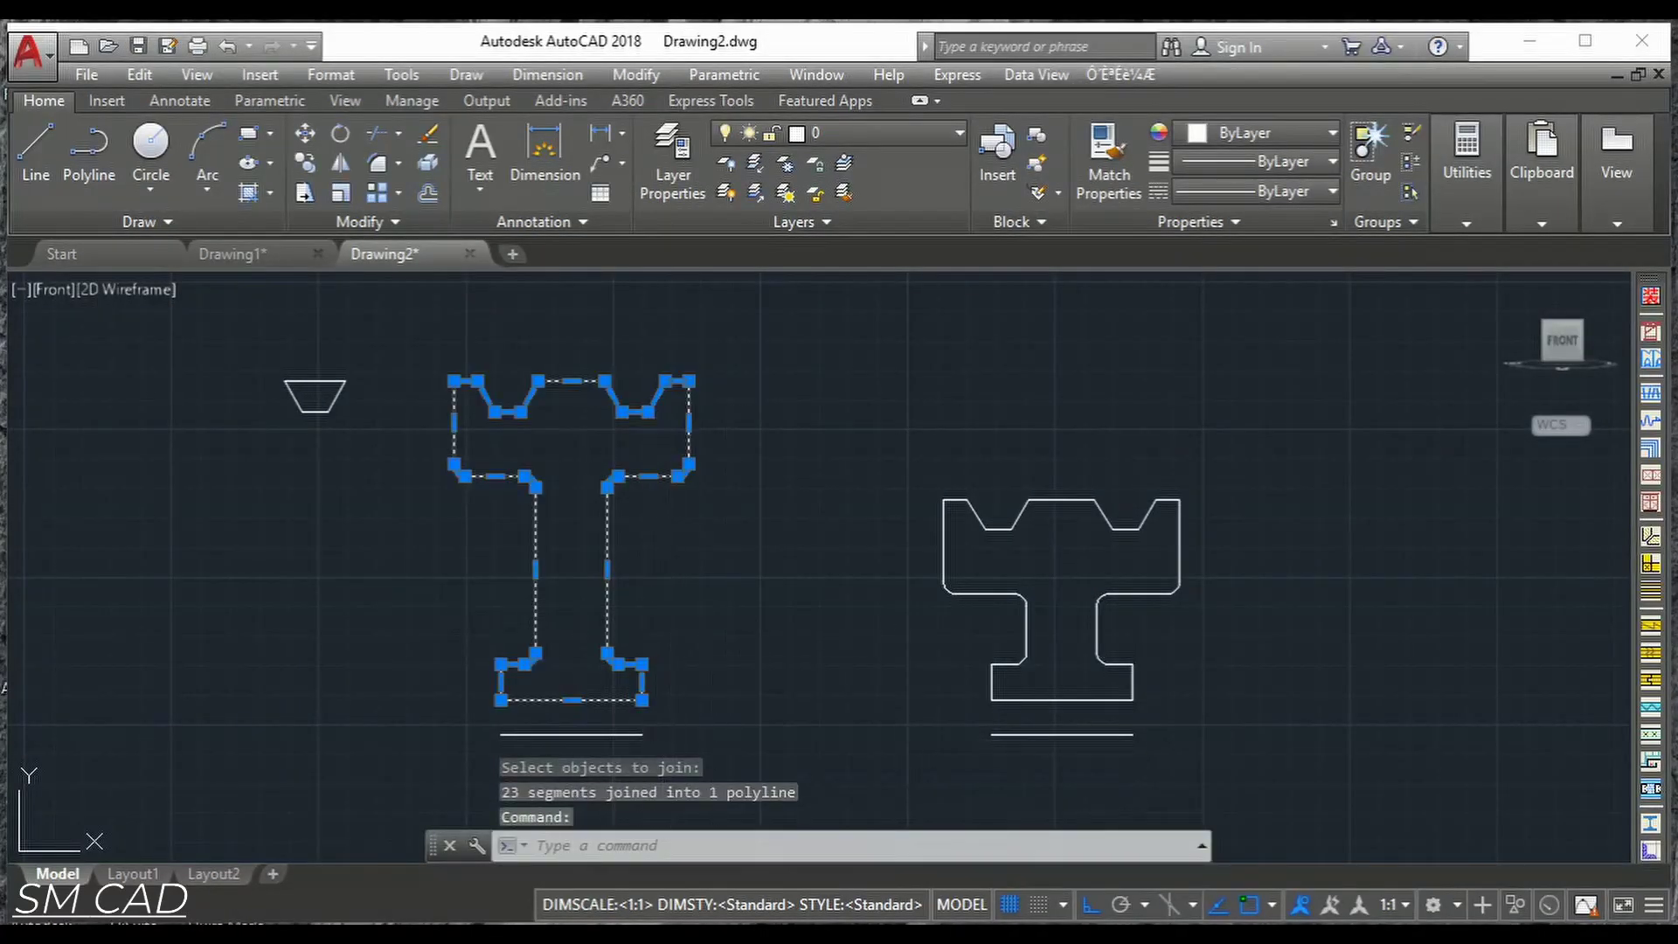
key("Escape")
key("Escape")
Join all segments of the right T outline into one polyline.
key("Return")
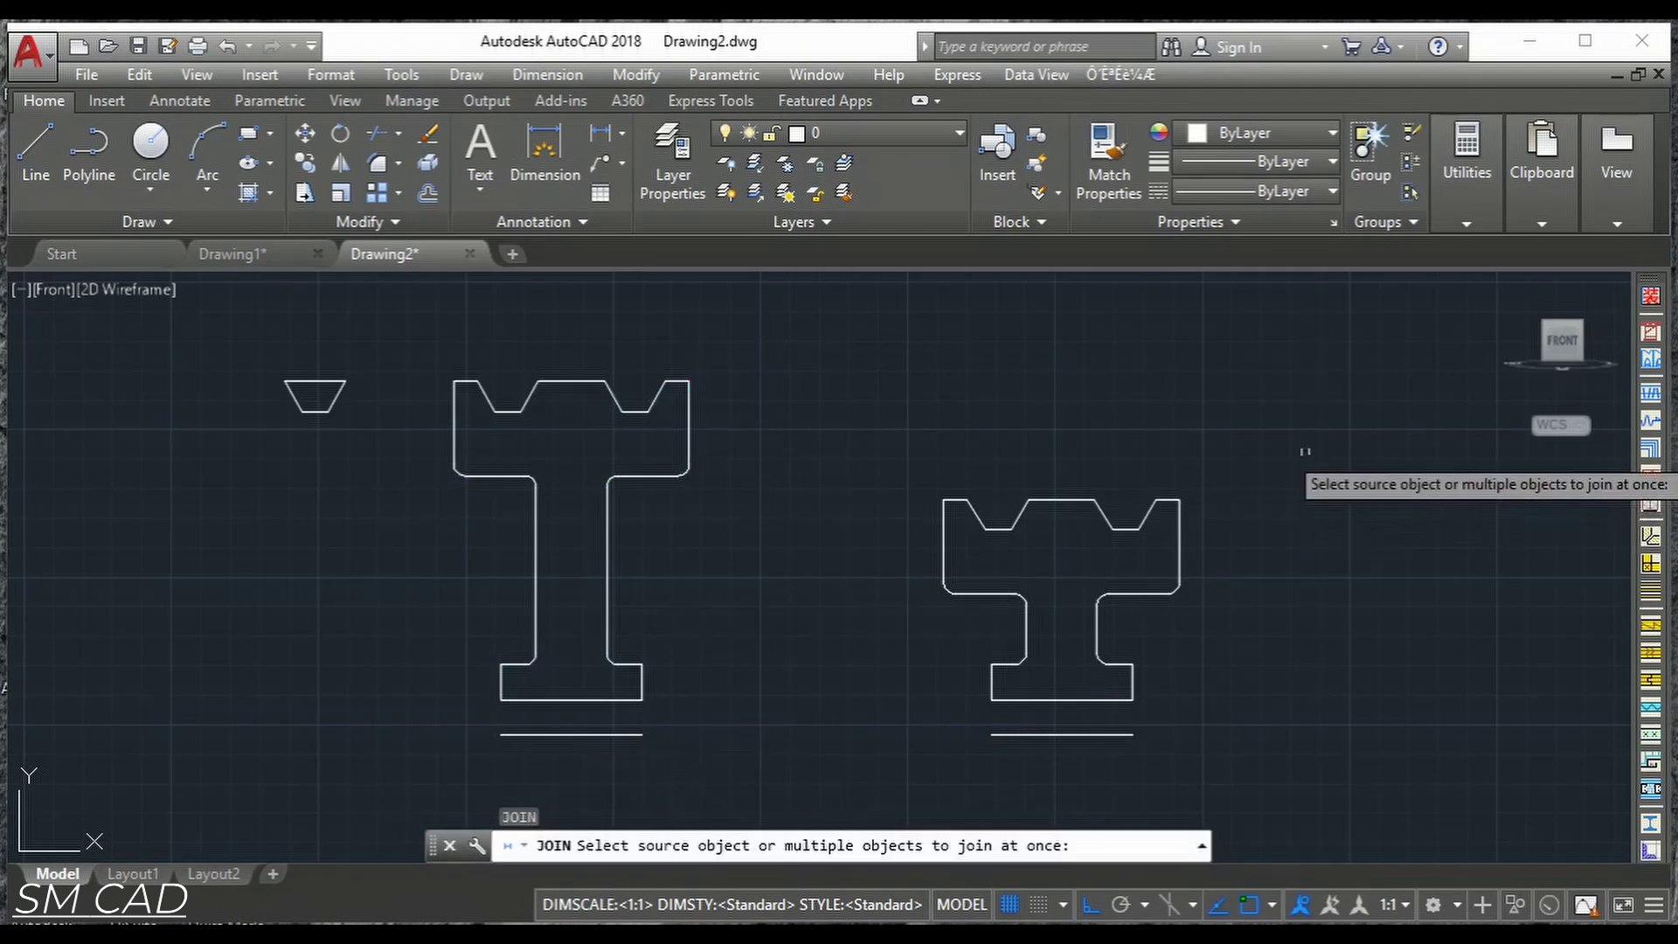
left_click(1307, 450)
left_click(811, 710)
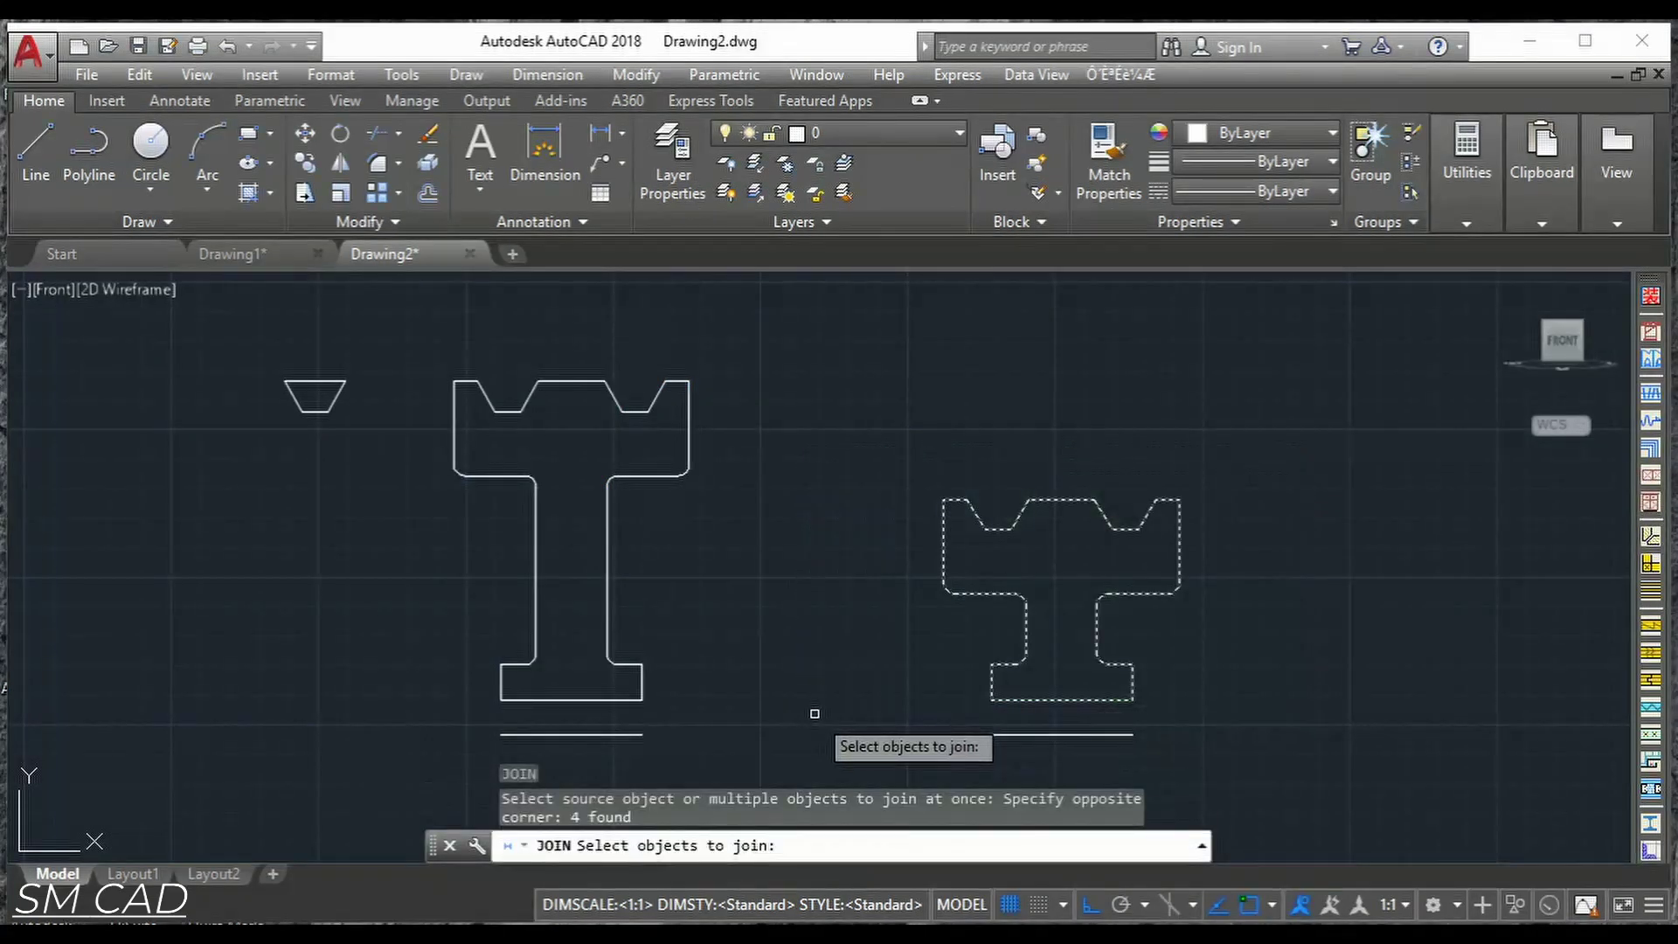
key("Return")
left_click(1028, 629)
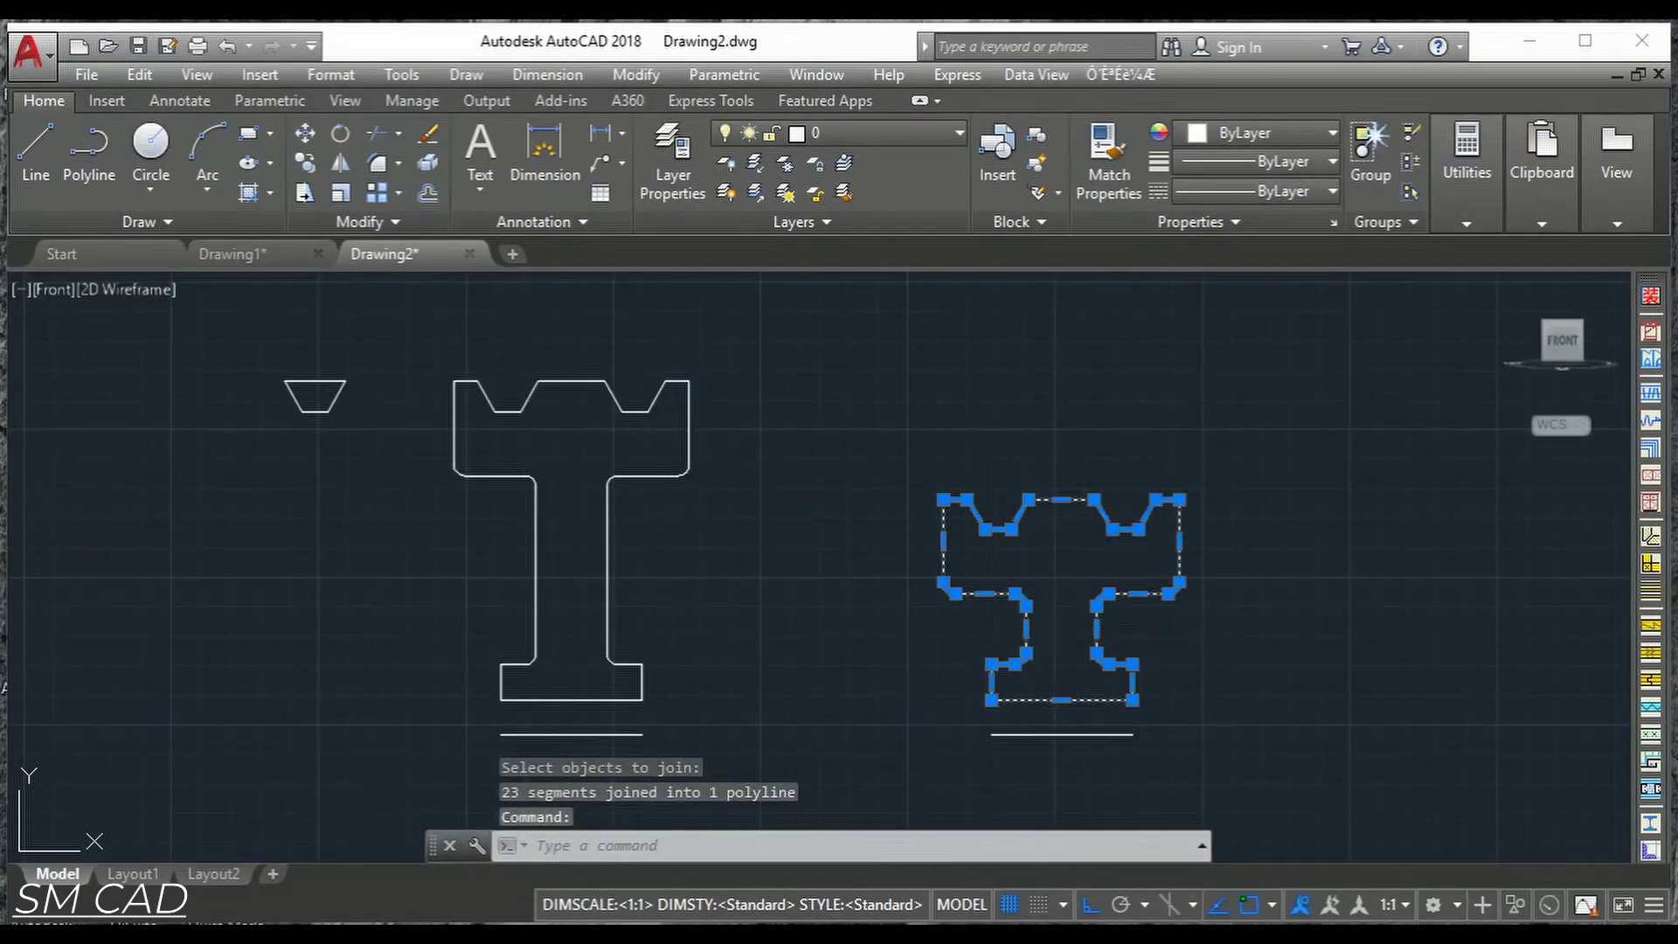
key("Escape")
key("Escape")
Select the small trapezoid and start the CO copy command.
left_click(396, 359)
left_click(181, 559)
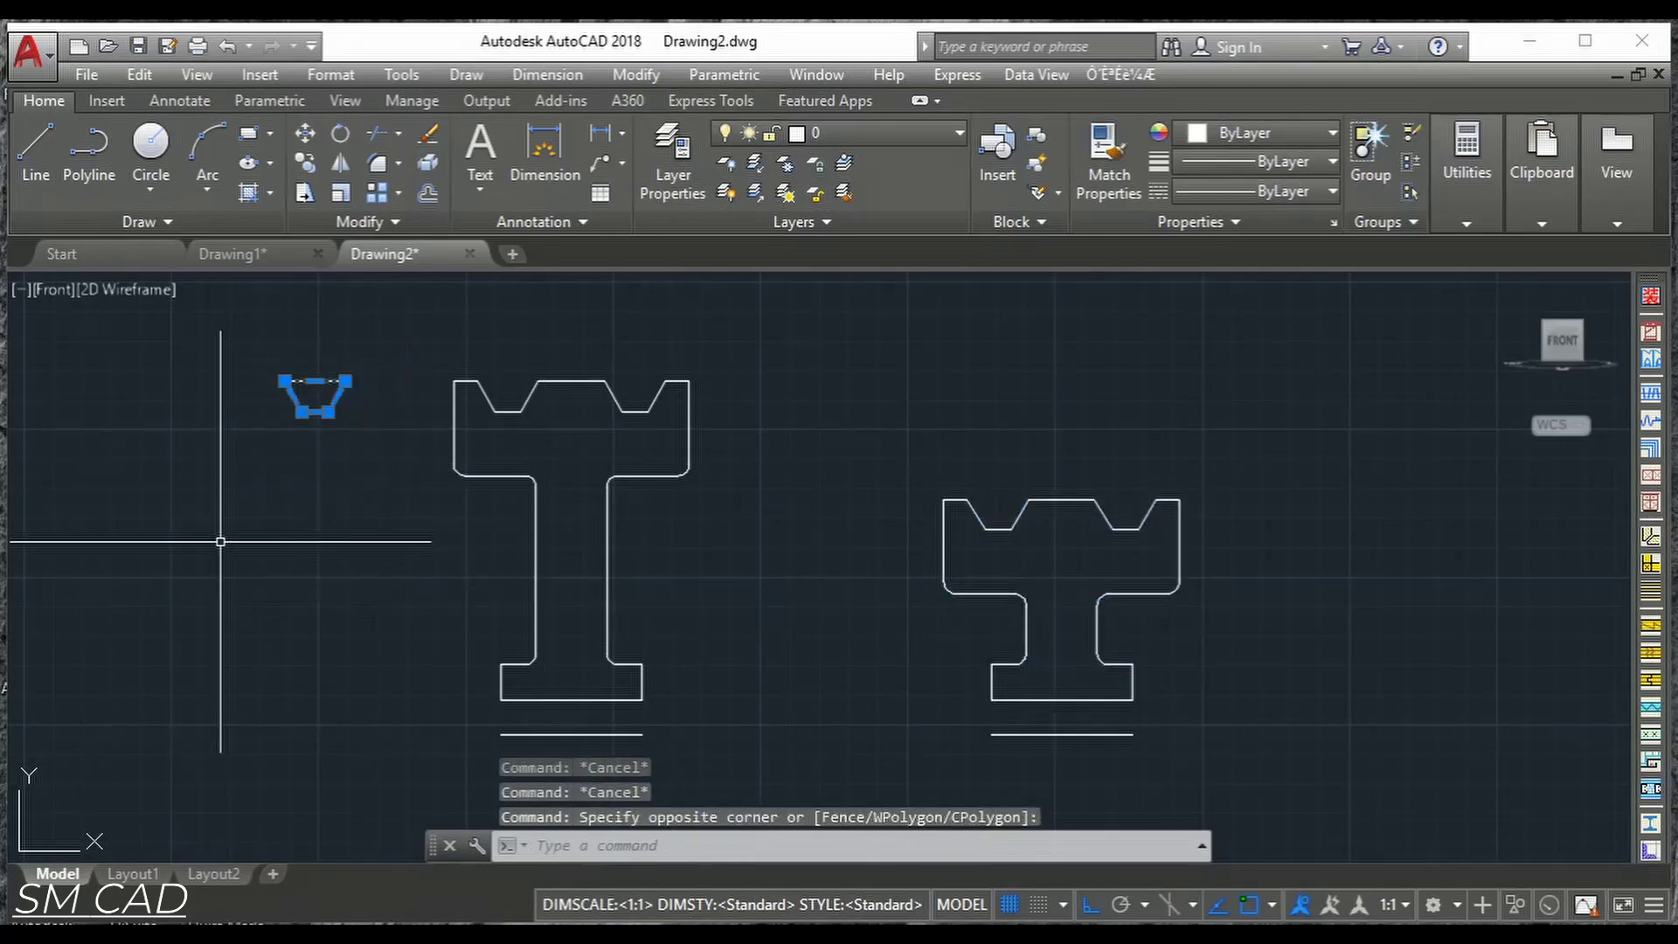
type("co")
key("Return")
Copy the trapezoid from its bottom midpoint into both notches of the first T and the second T's notch.
scroll(314, 426, "up", 4)
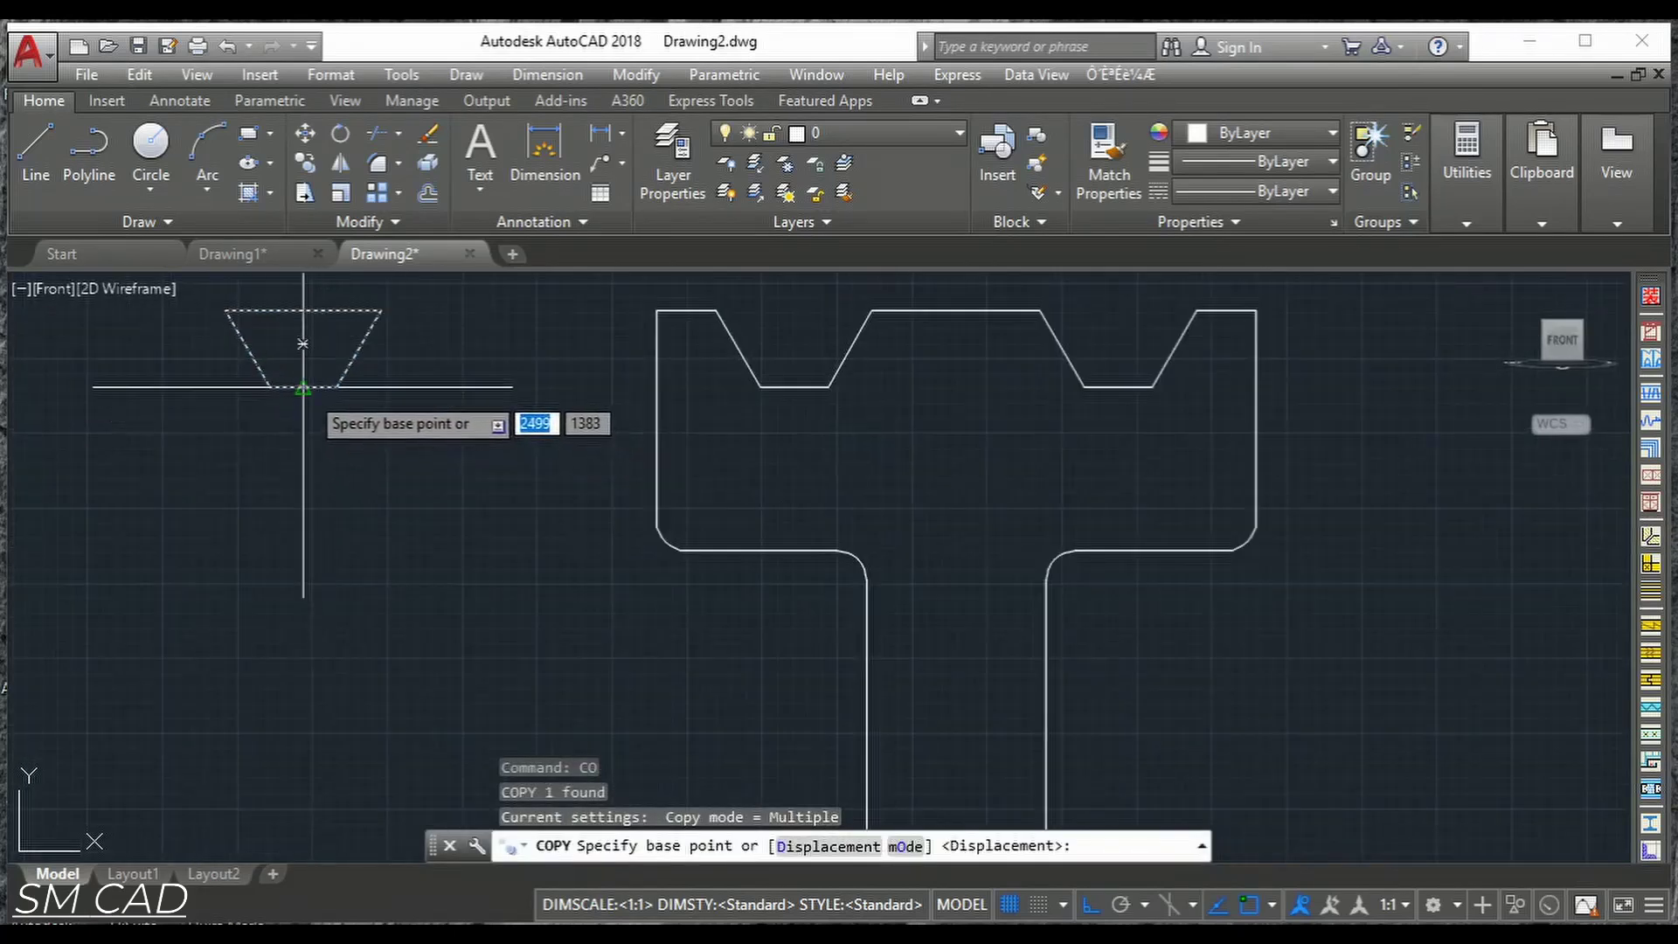
left_click(302, 387)
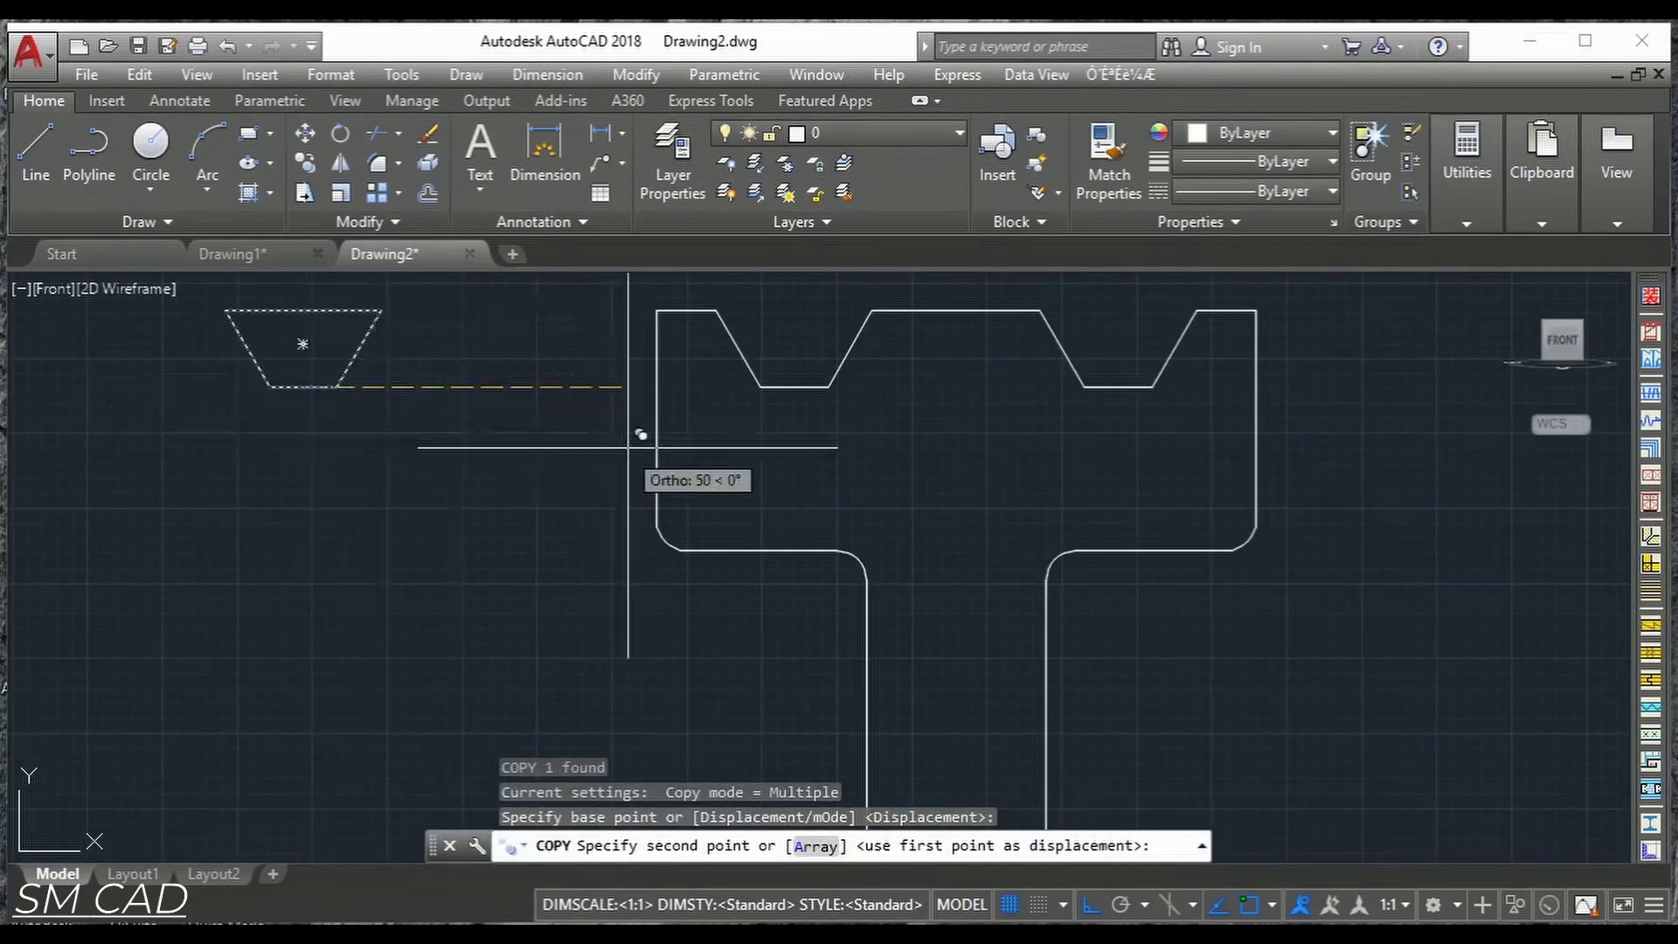
left_click(795, 387)
left_click(1118, 386)
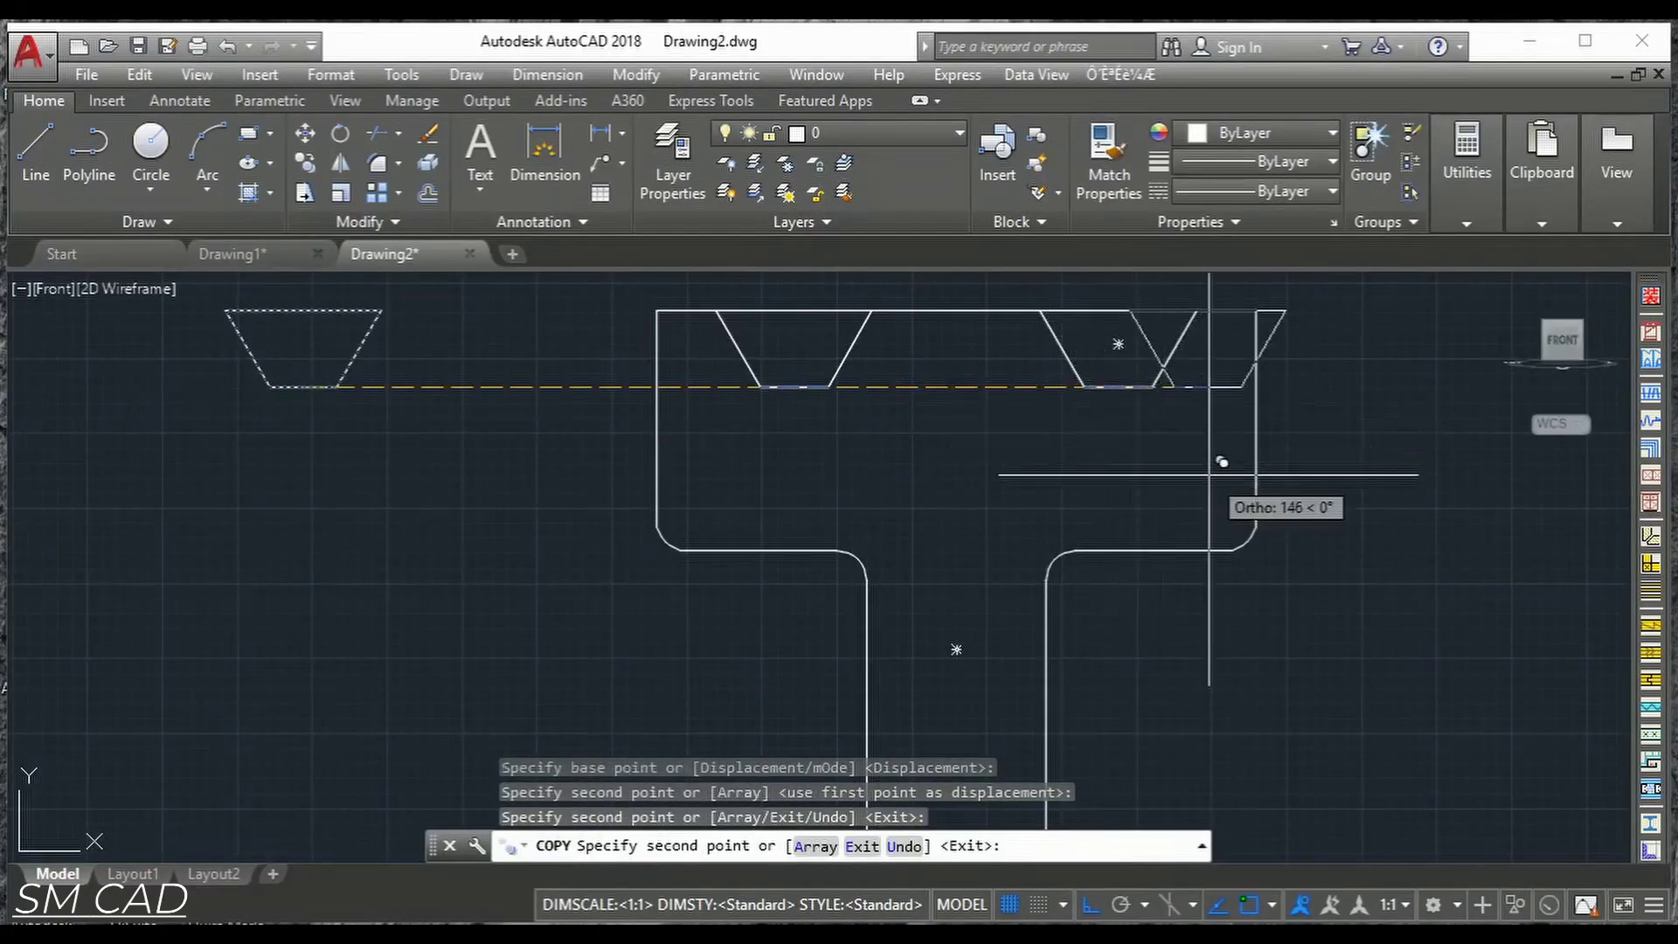
middle_click_drag(1119, 346, 86, 378)
middle_click_drag(975, 591, 639, 547)
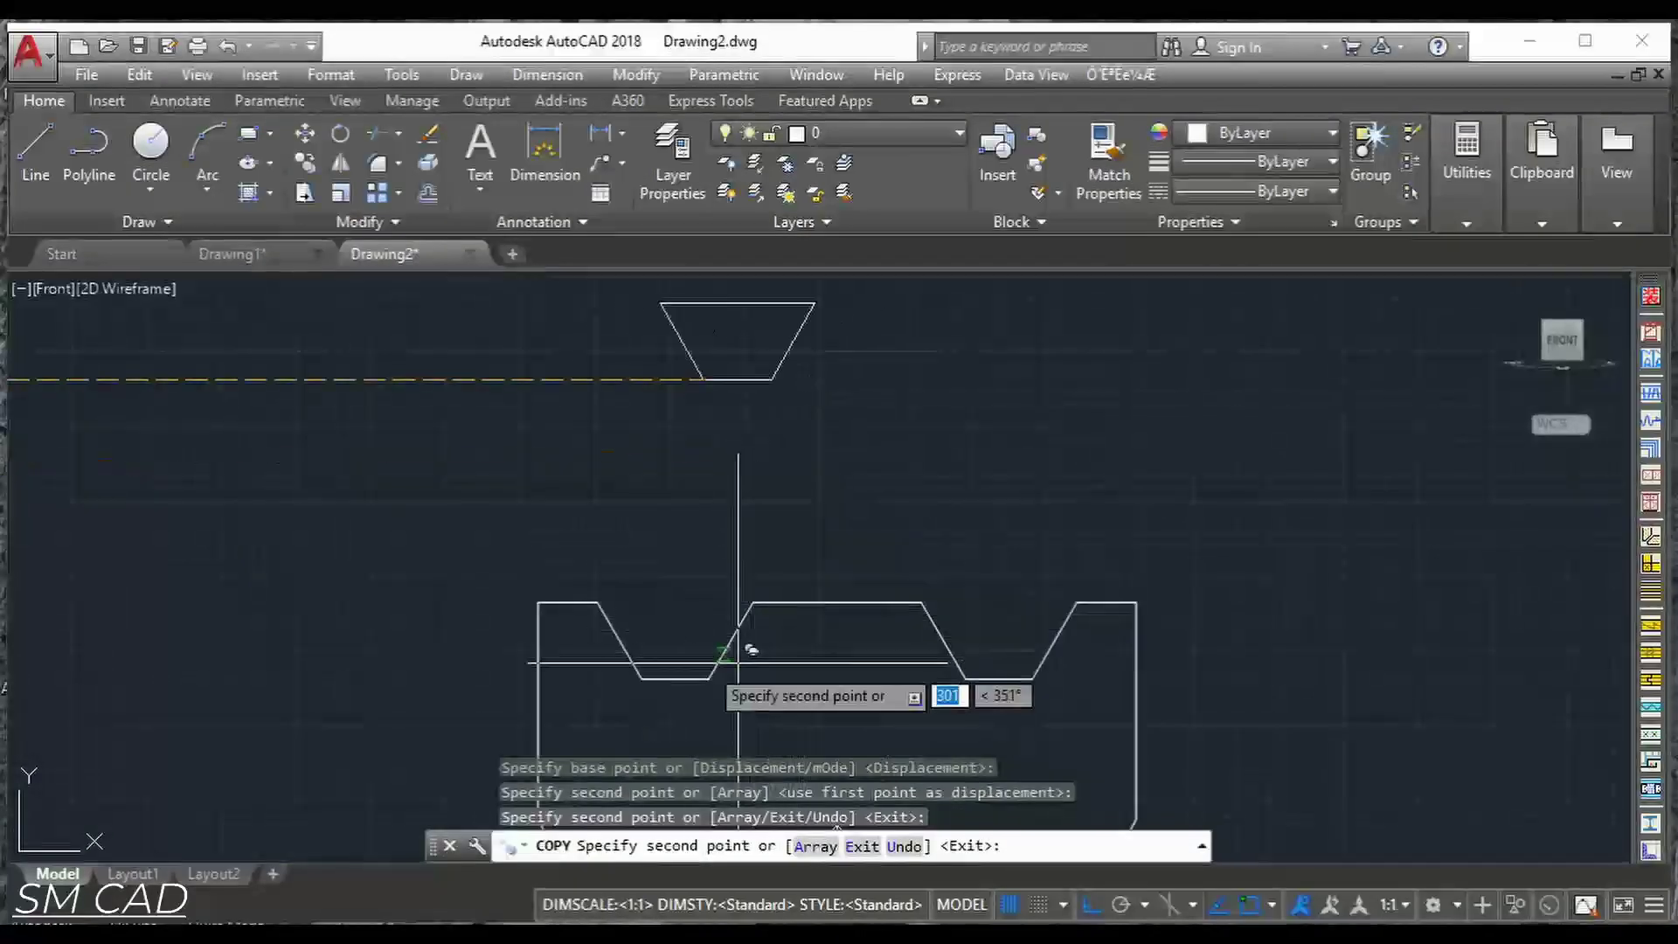
left_click(674, 678)
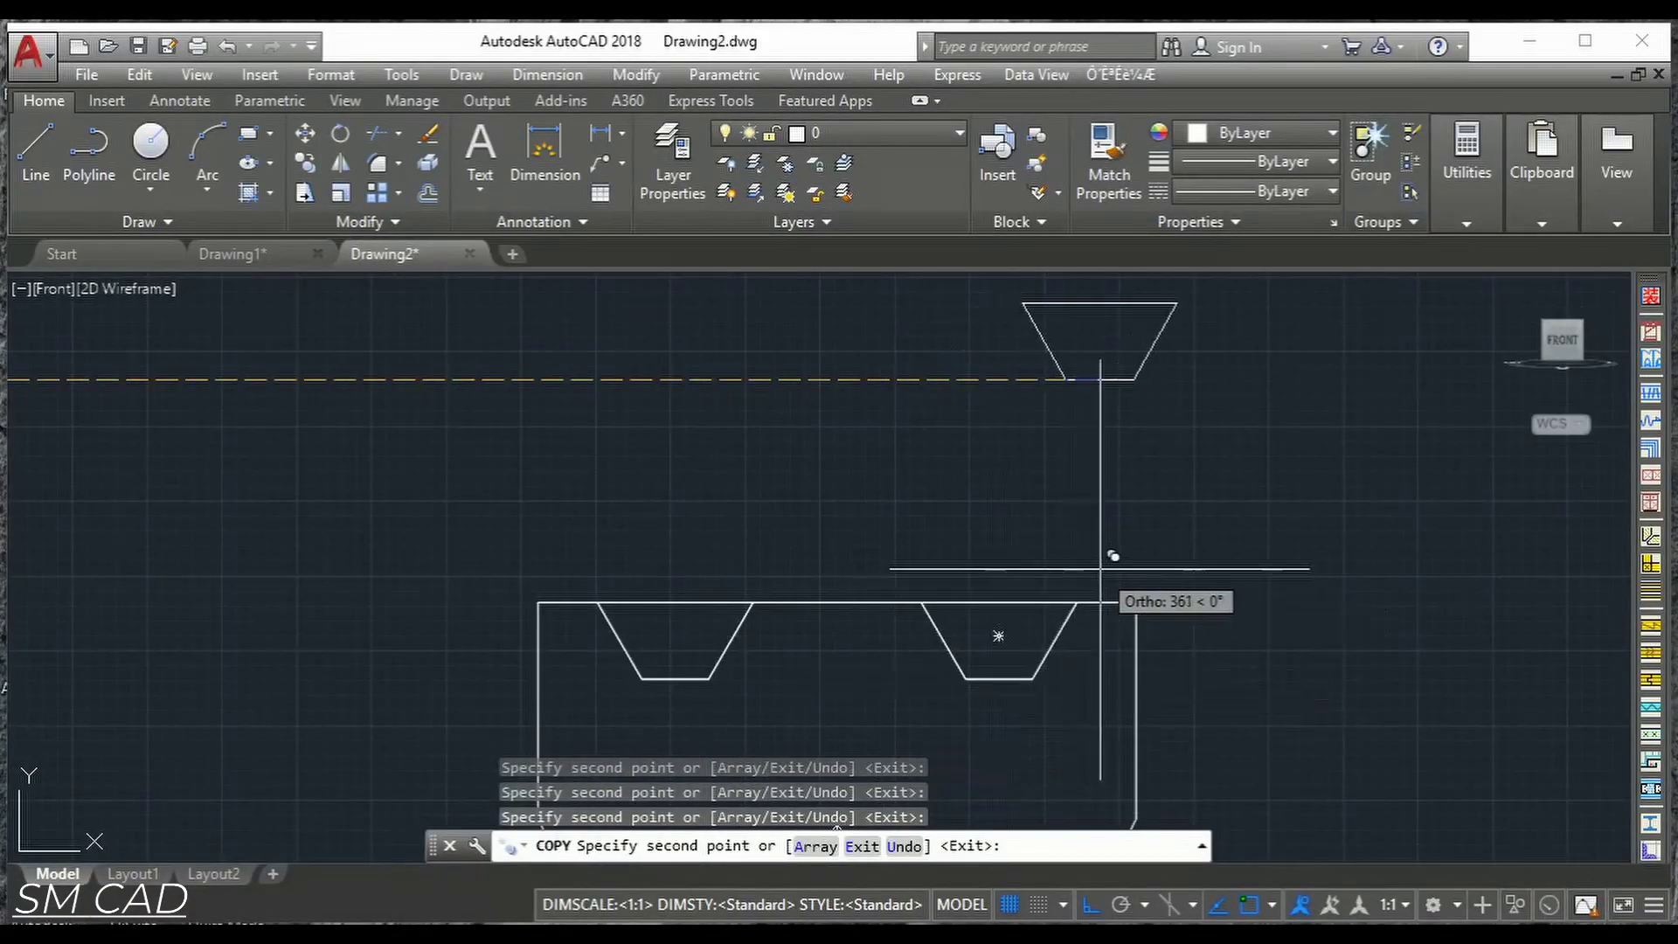
key("Escape")
key("Escape")
scroll(843, 516, "down", 10)
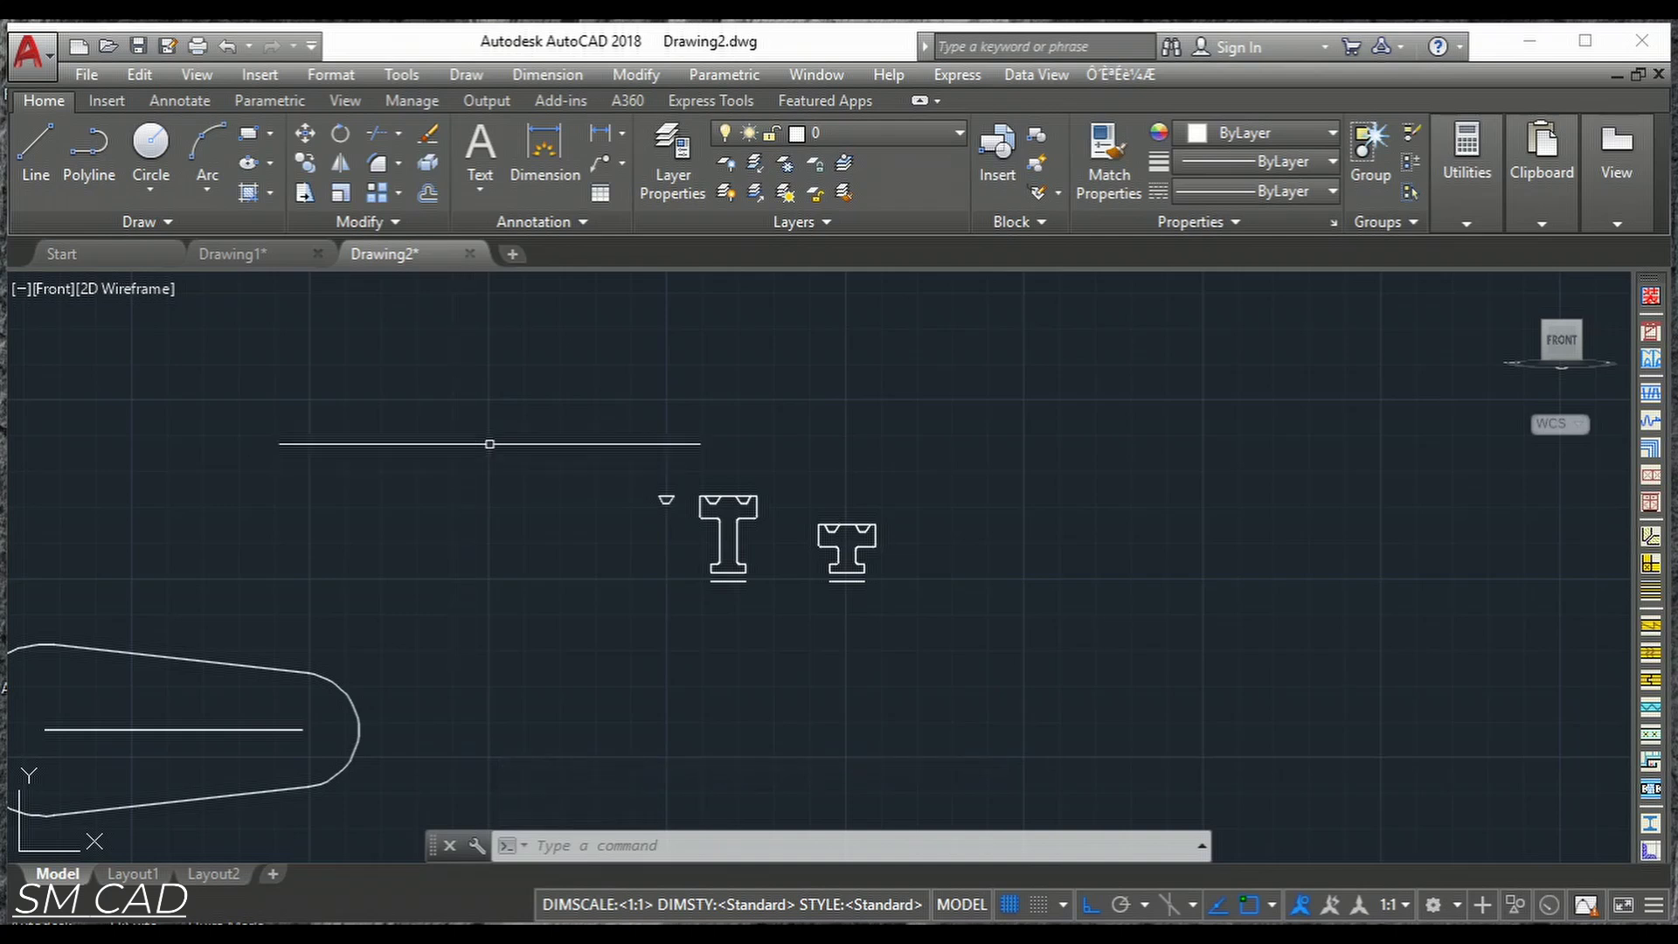
Switch to SW Isometric via the ViewCube and frame the profiles and belt outline together.
left_click(1546, 332)
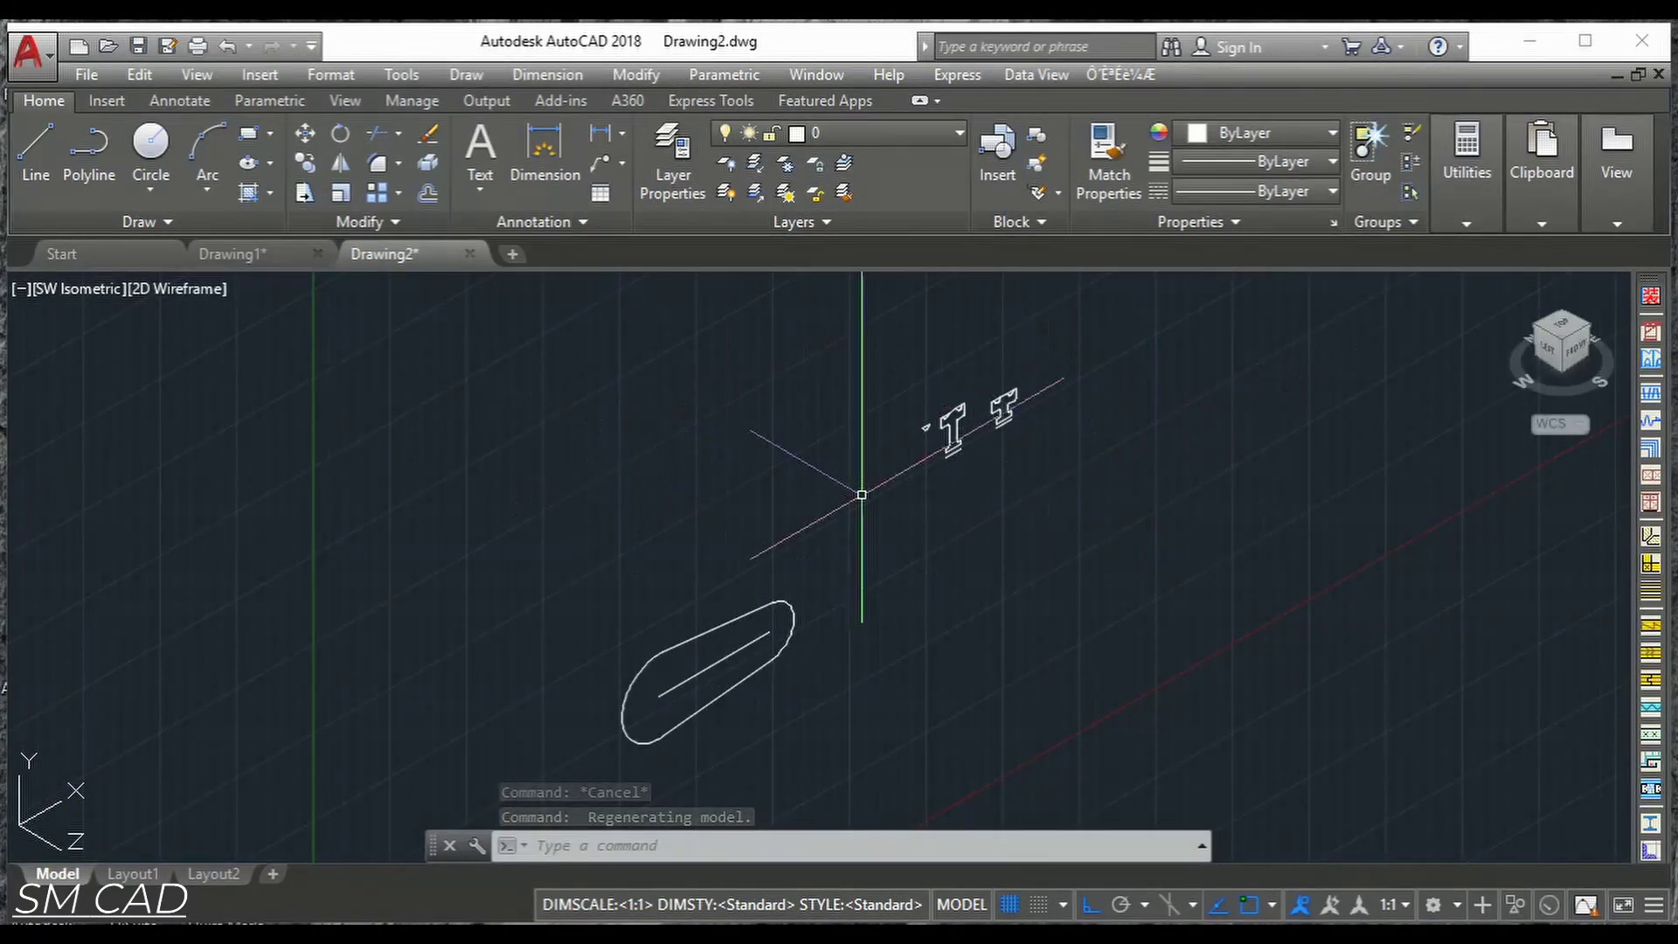
scroll(994, 445, "up", 2)
scroll(993, 446, "up", 2)
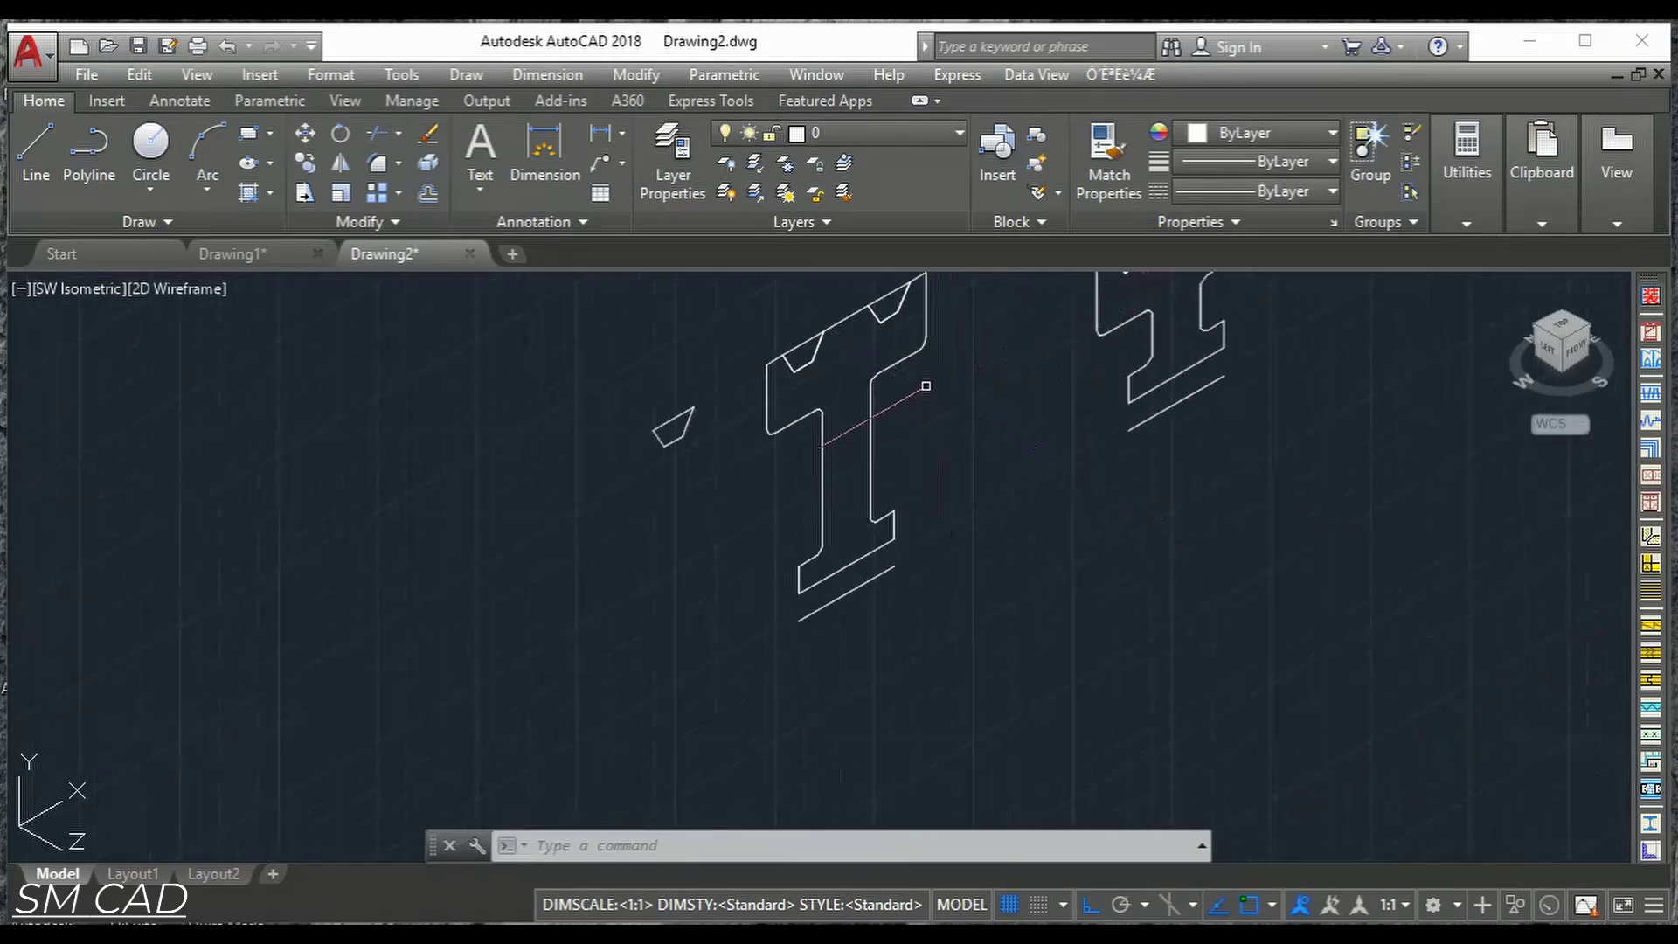
scroll(993, 358, "down", 3)
mouse_move(1005, 476)
middle_mouse_down()
mouse_move(968, 462)
mouse_move(813, 469)
middle_mouse_up()
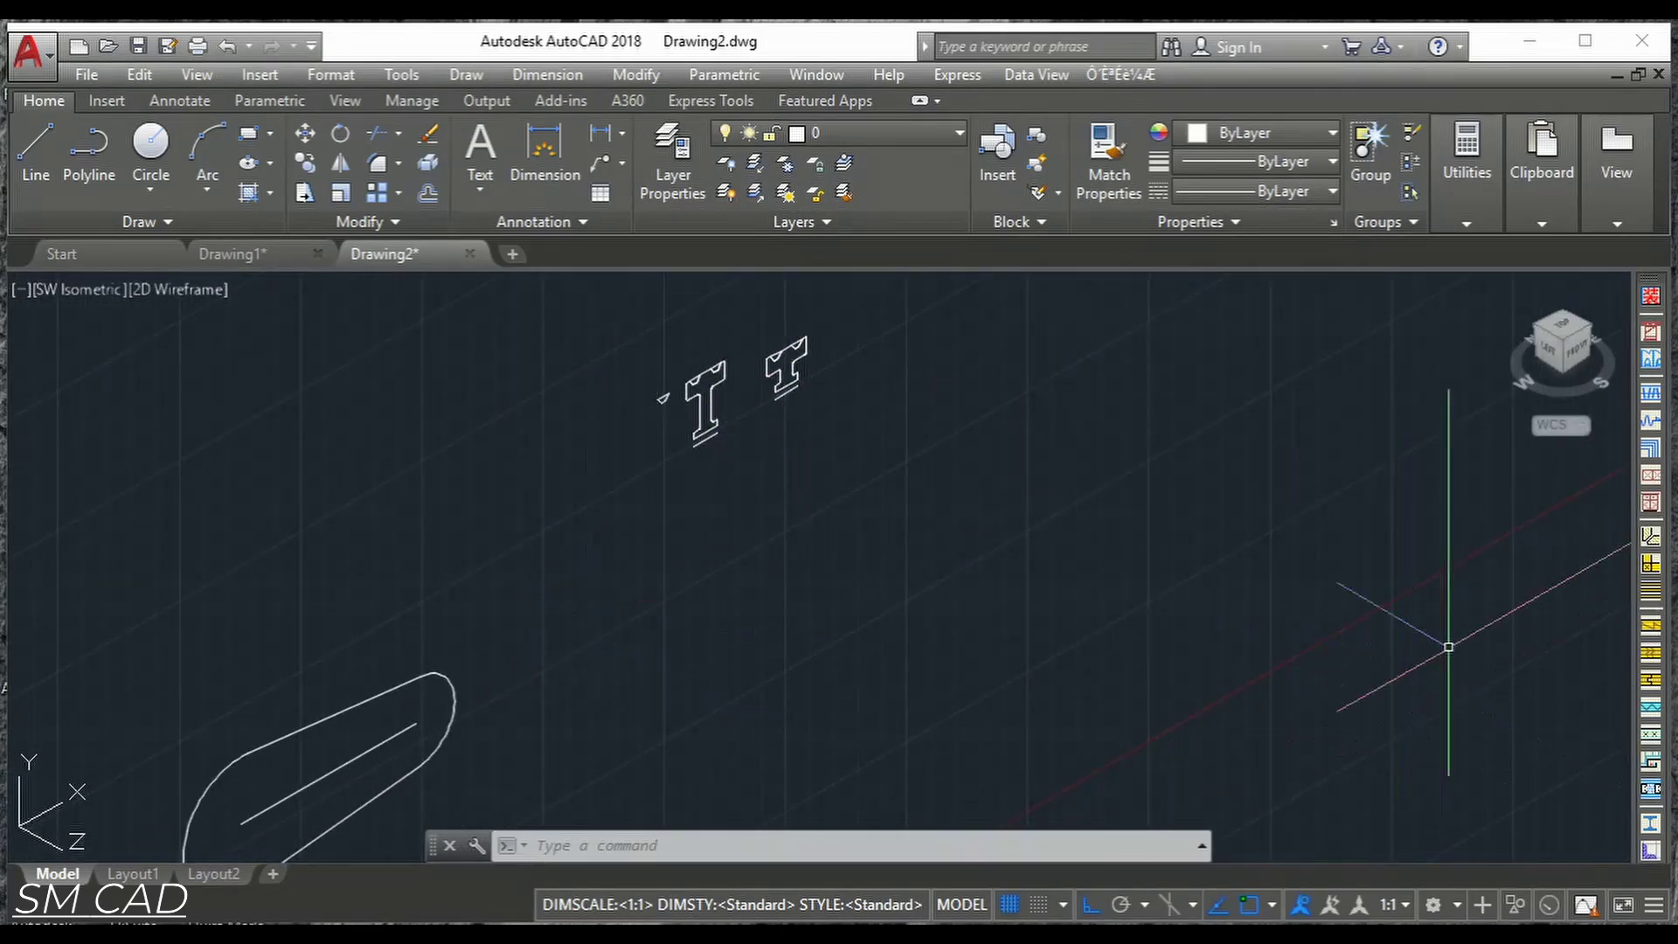
middle_click_drag(715, 616, 737, 573)
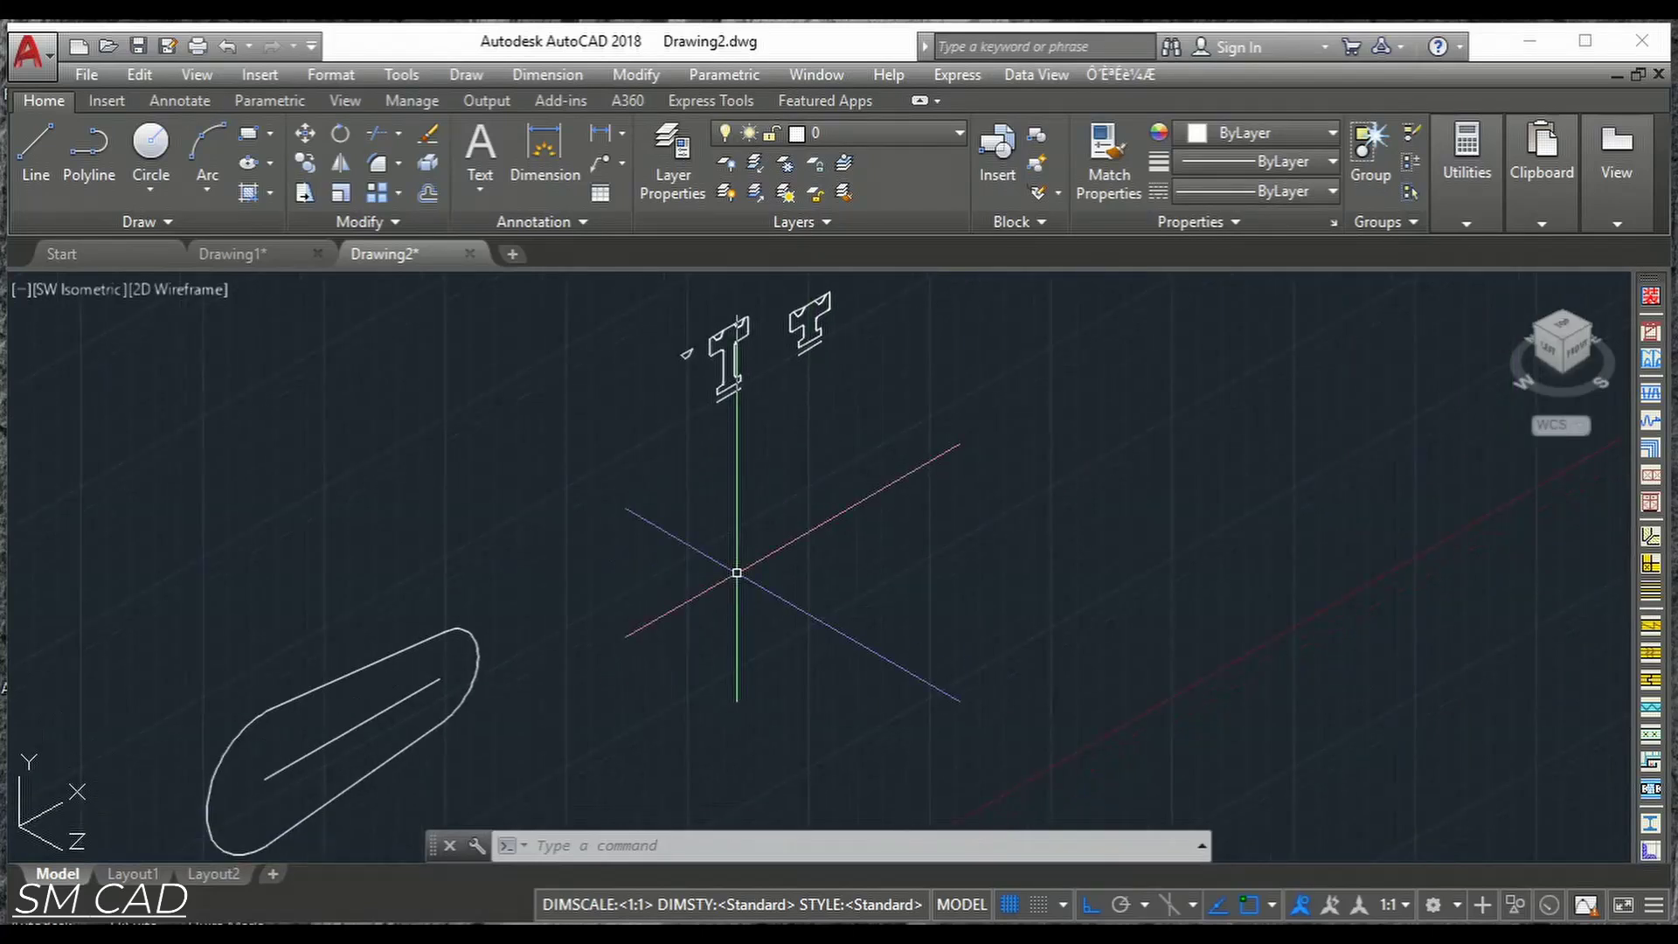
Rotate the belt outline and its centre line 270° in 3D about the belt's centre with 3DROTATE.
type("3DROTATE")
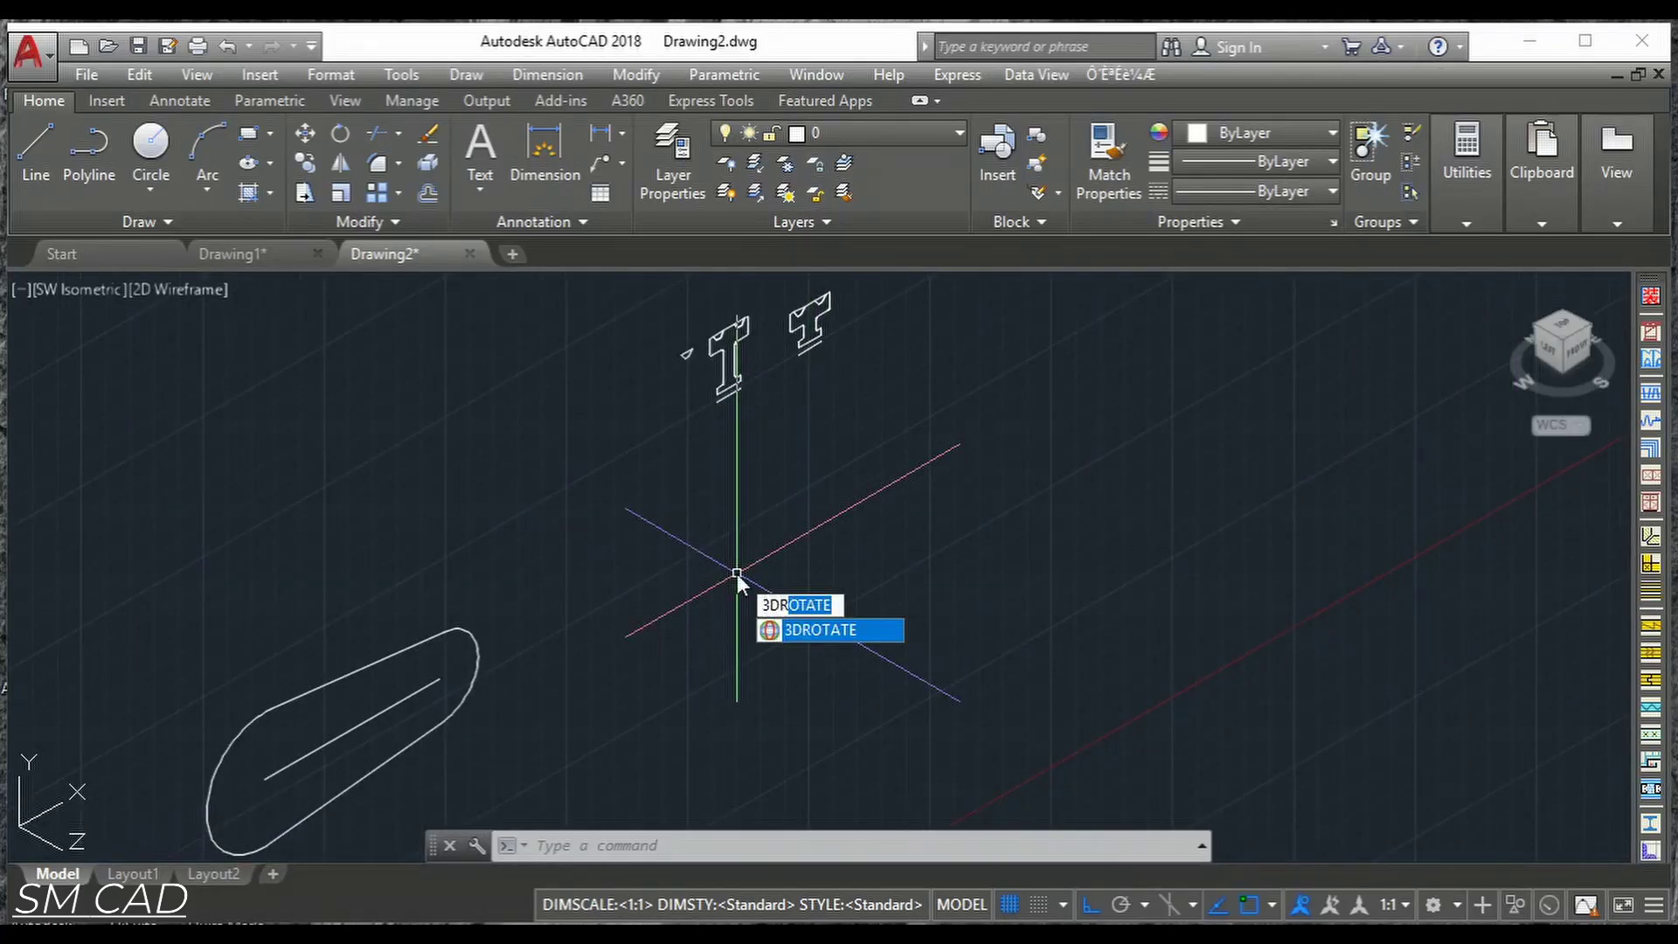
key("Escape")
key("Escape")
key("Escape")
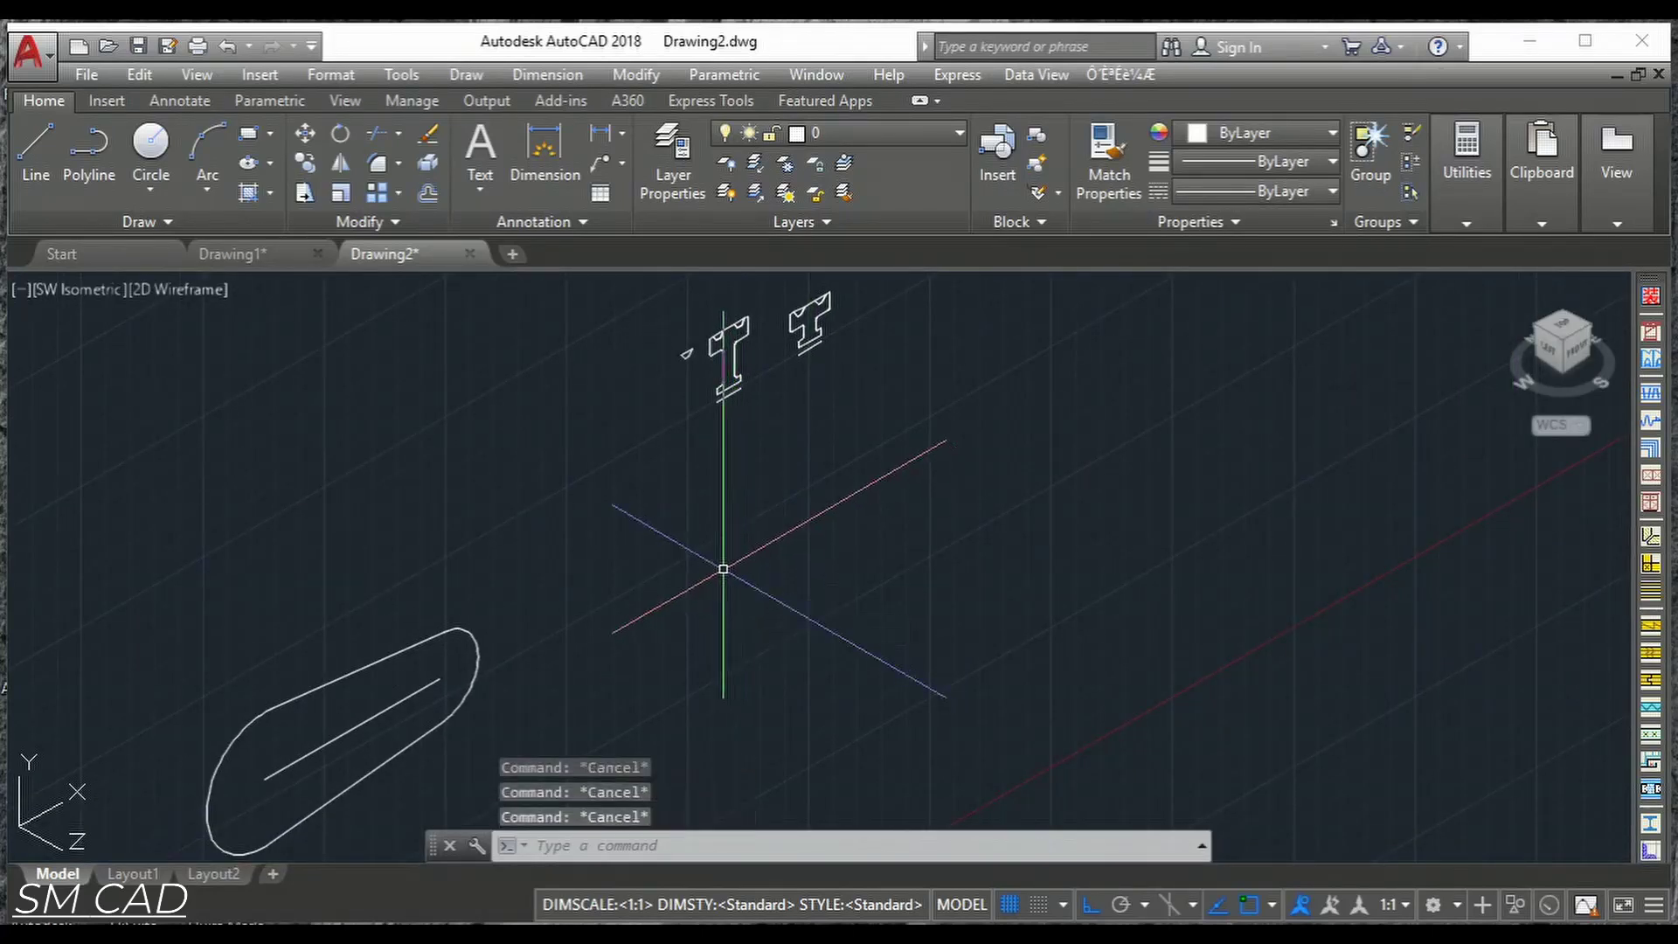
type("3DR")
key("Return")
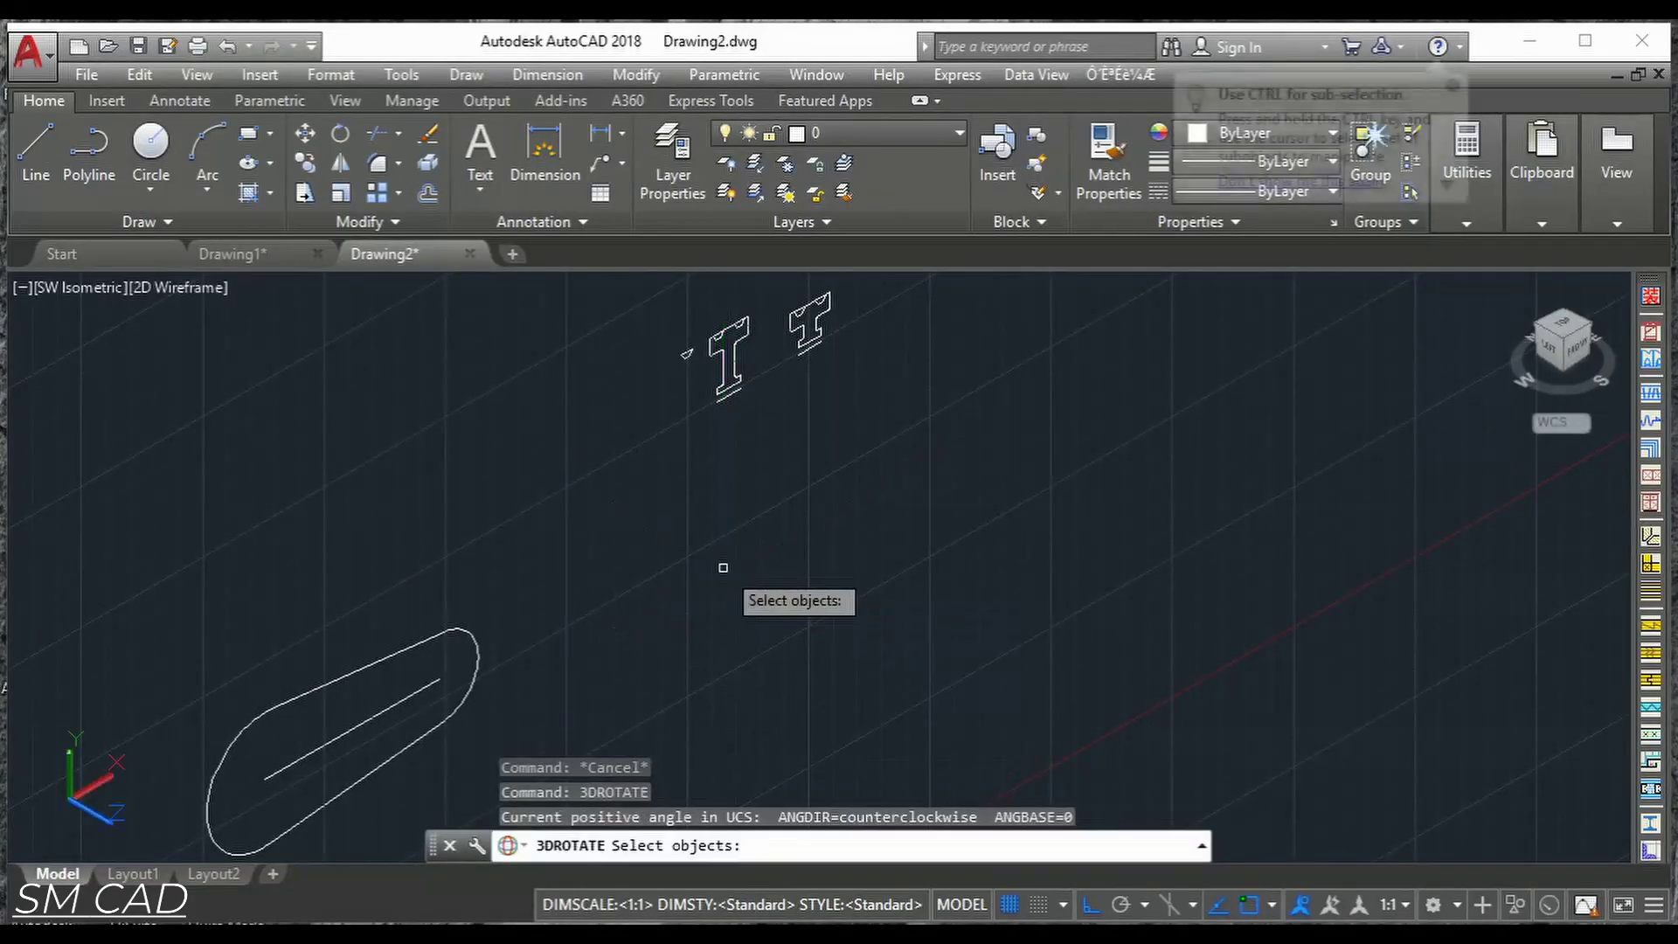
left_click(655, 543)
left_click(339, 776)
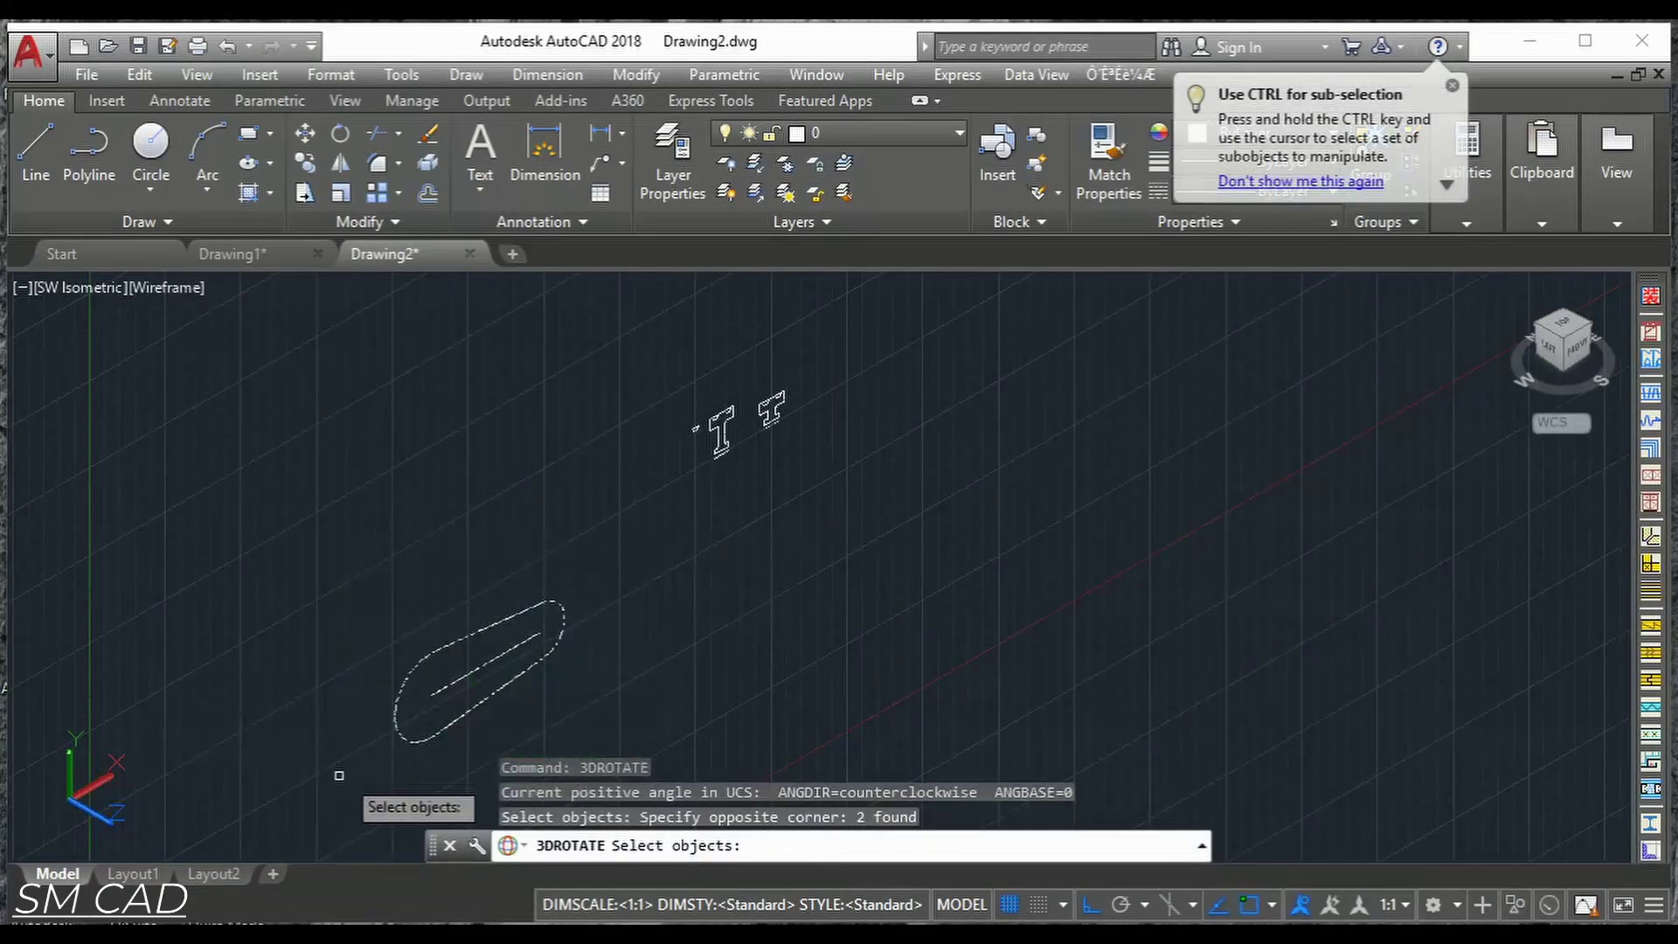
key("Return")
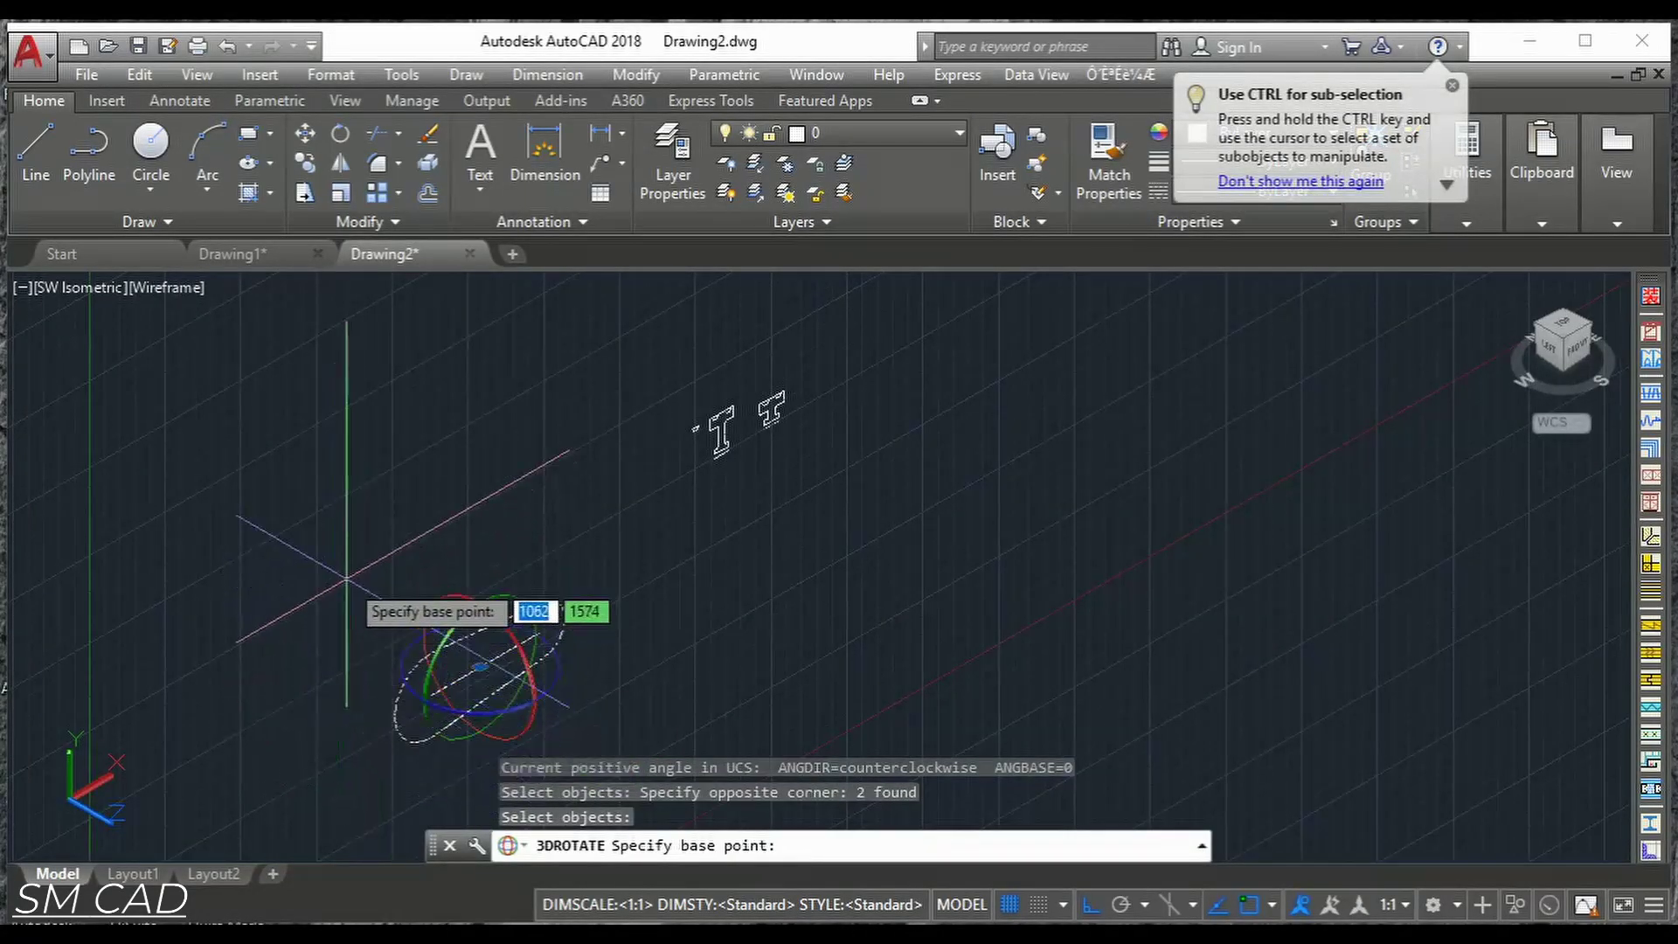
left_click(402, 670)
left_click(403, 666)
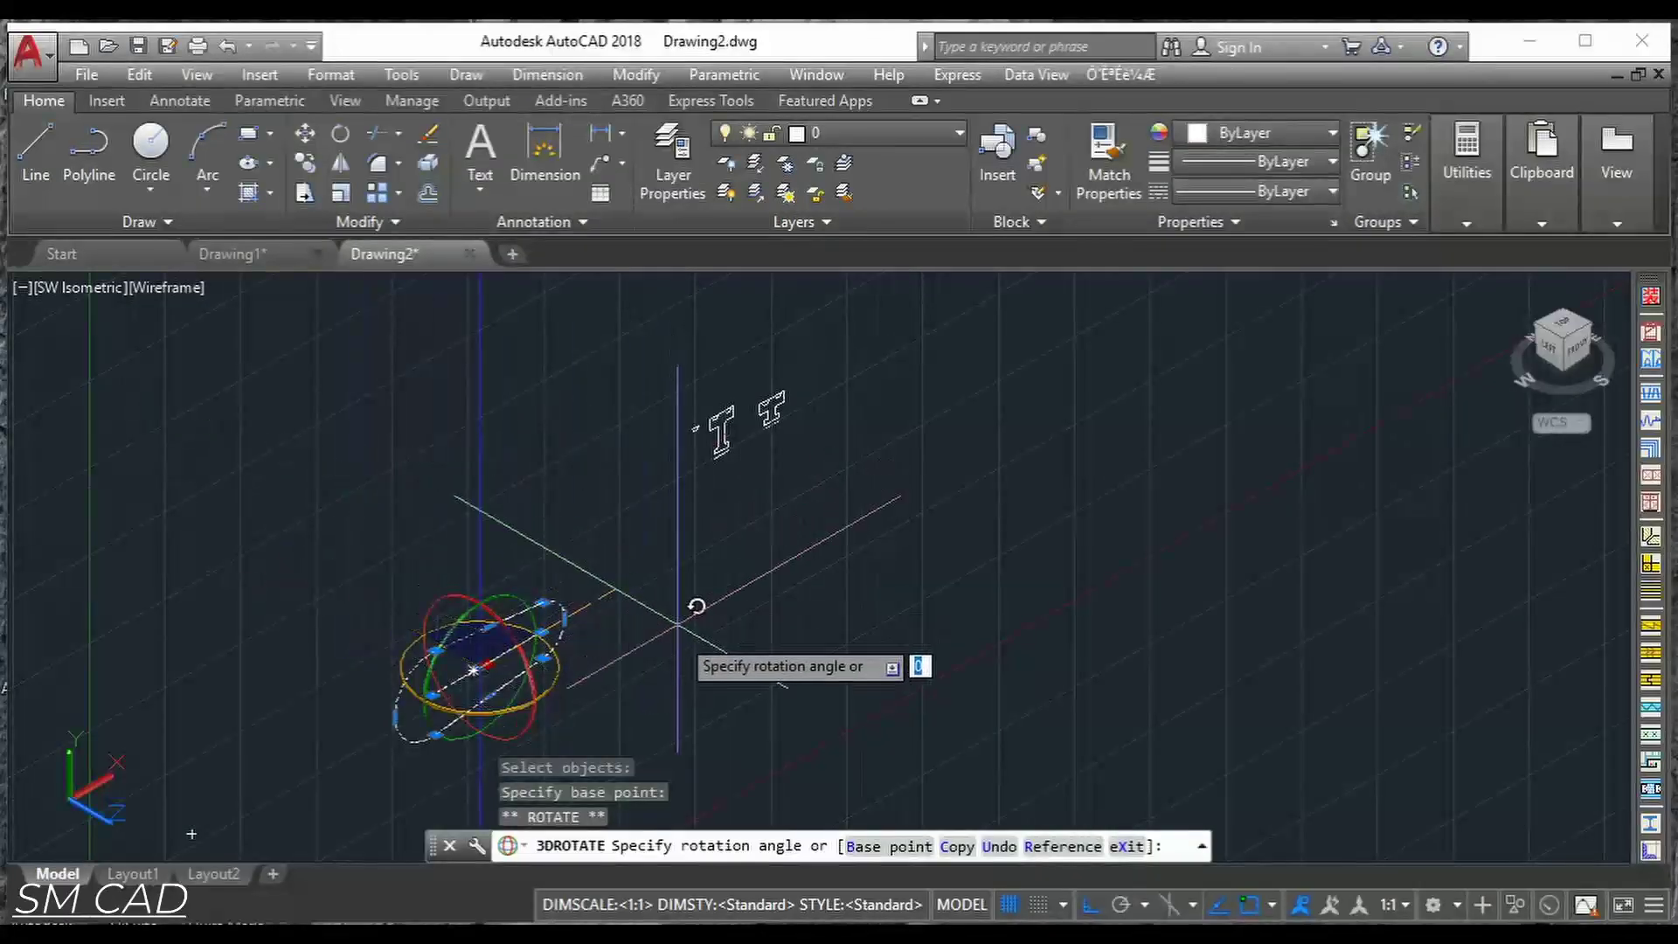
left_click(643, 707)
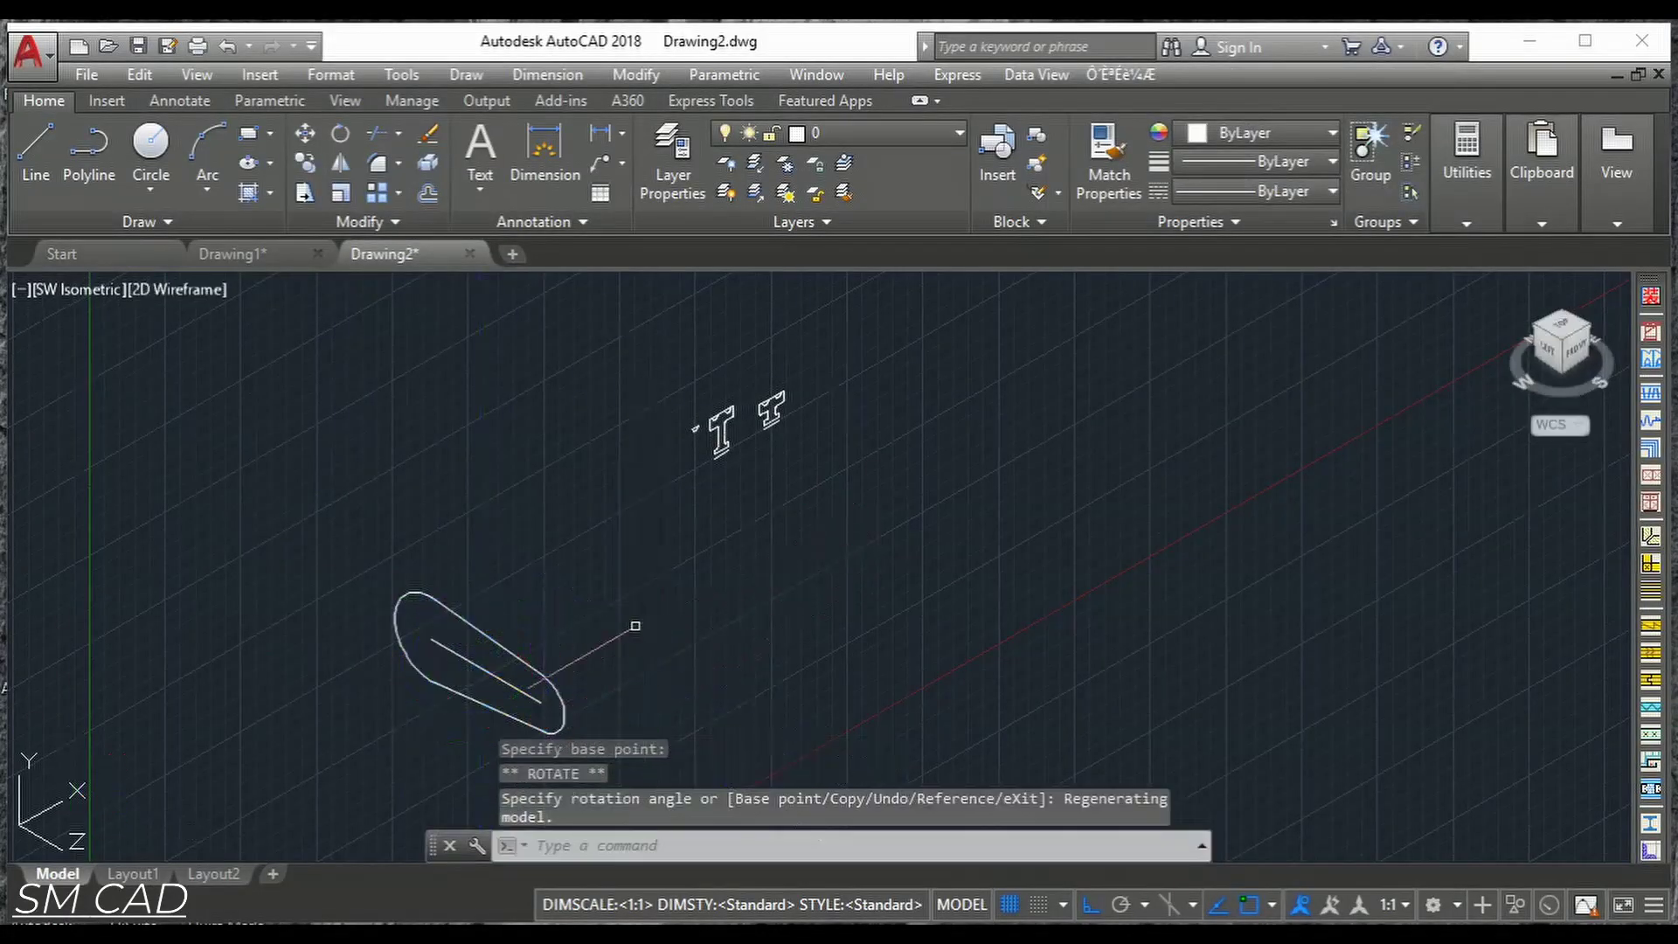
key("Escape")
key("Escape")
Begin moving the belt outline, turn ortho off with F8, then cancel the move.
left_click(586, 514)
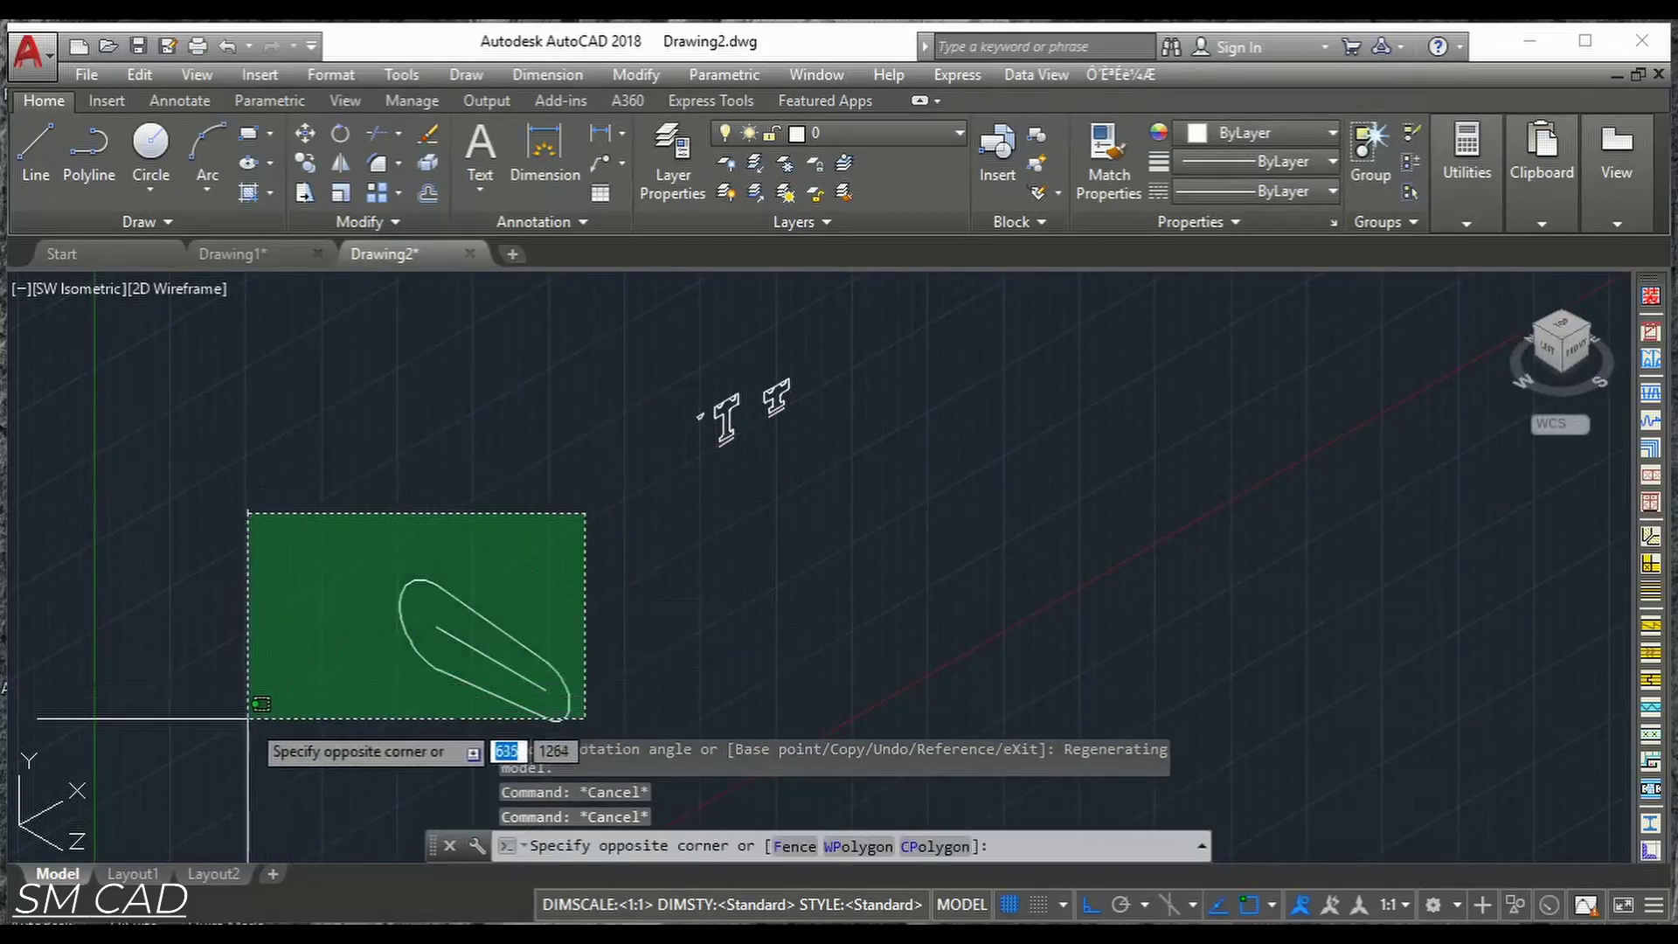
left_click(248, 717)
type("m")
key("Return")
left_click(654, 673)
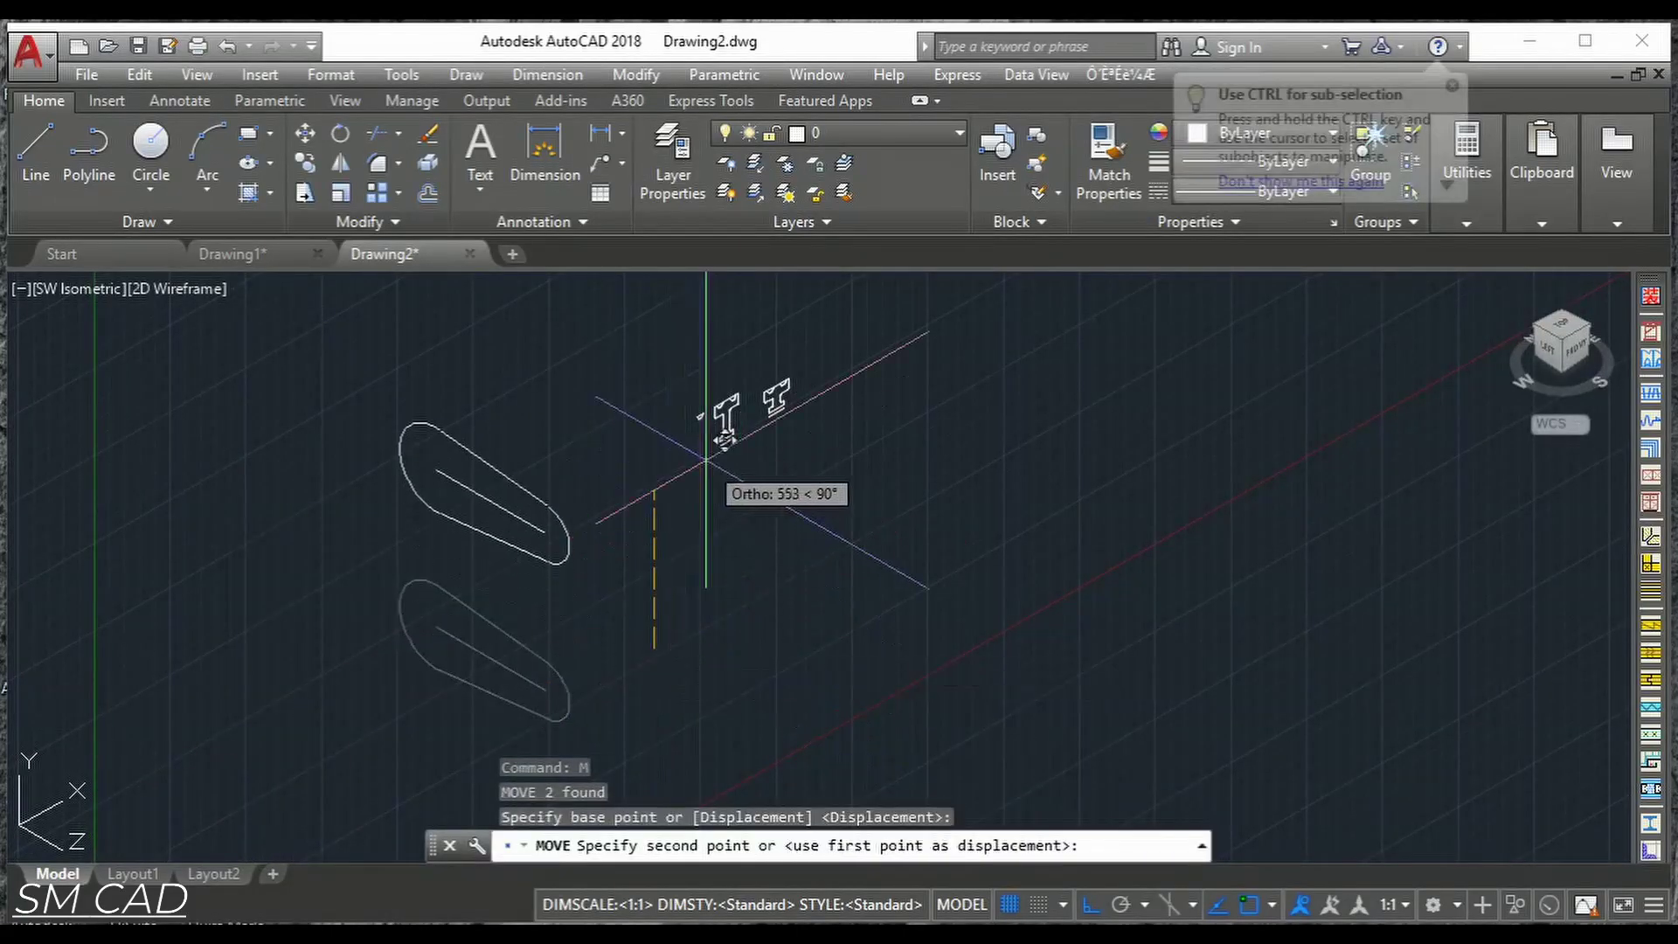
scroll(729, 454, "up", 4)
scroll(814, 481, "down", 3)
key("F8")
scroll(840, 430, "up", 2)
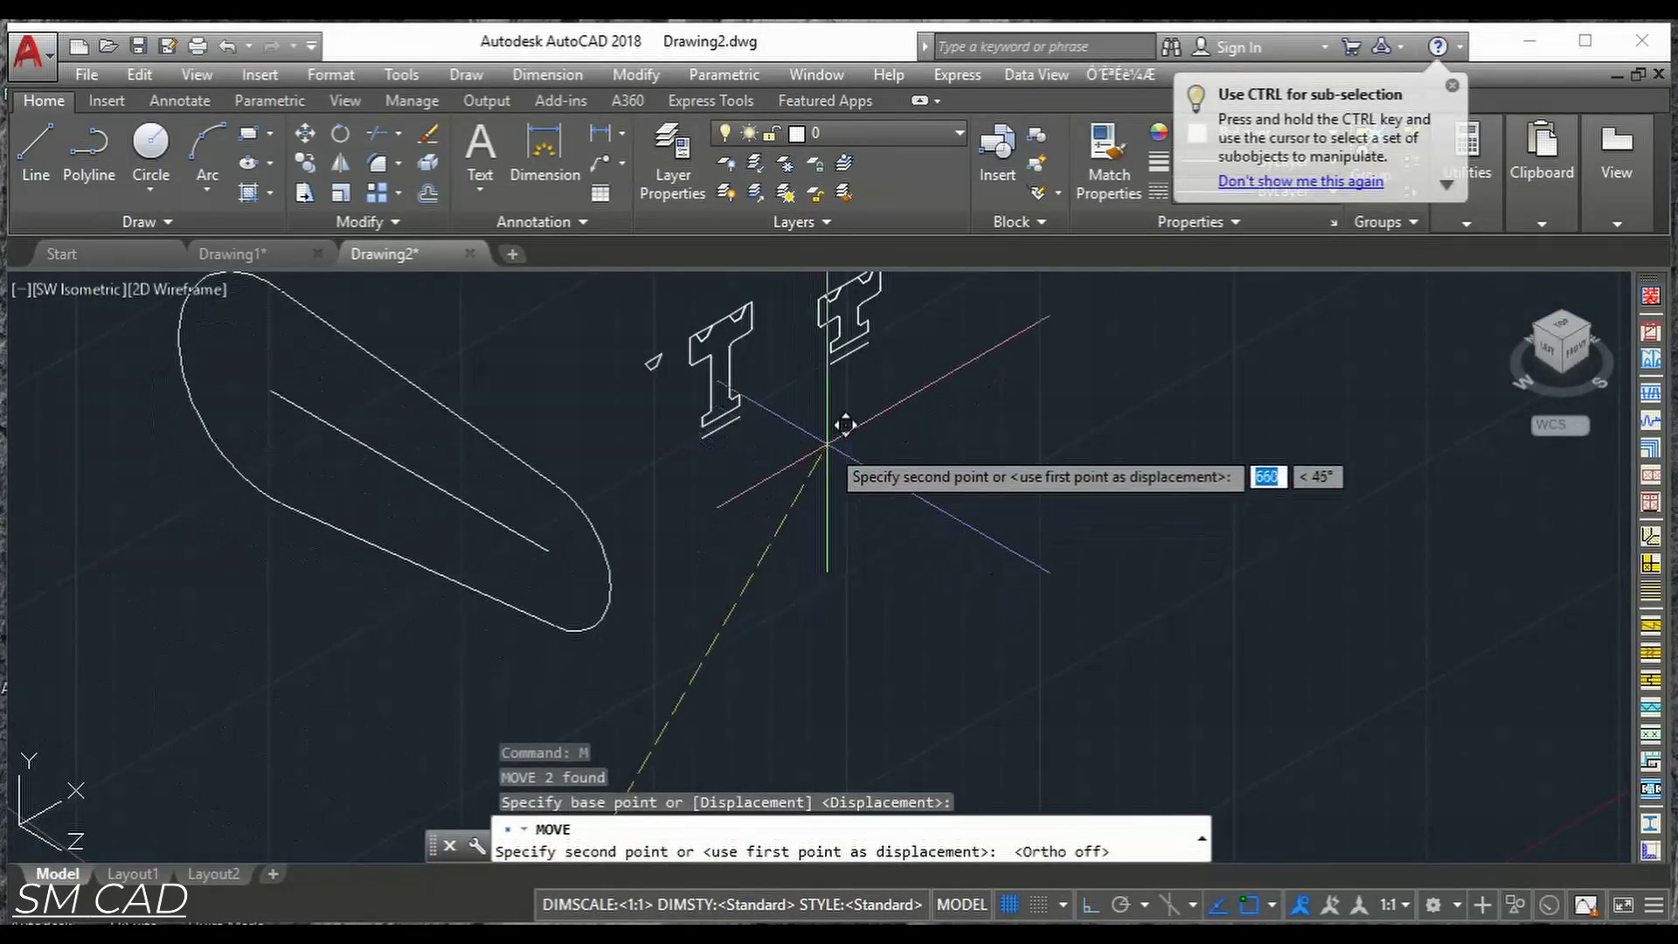
key("Escape")
key("Escape")
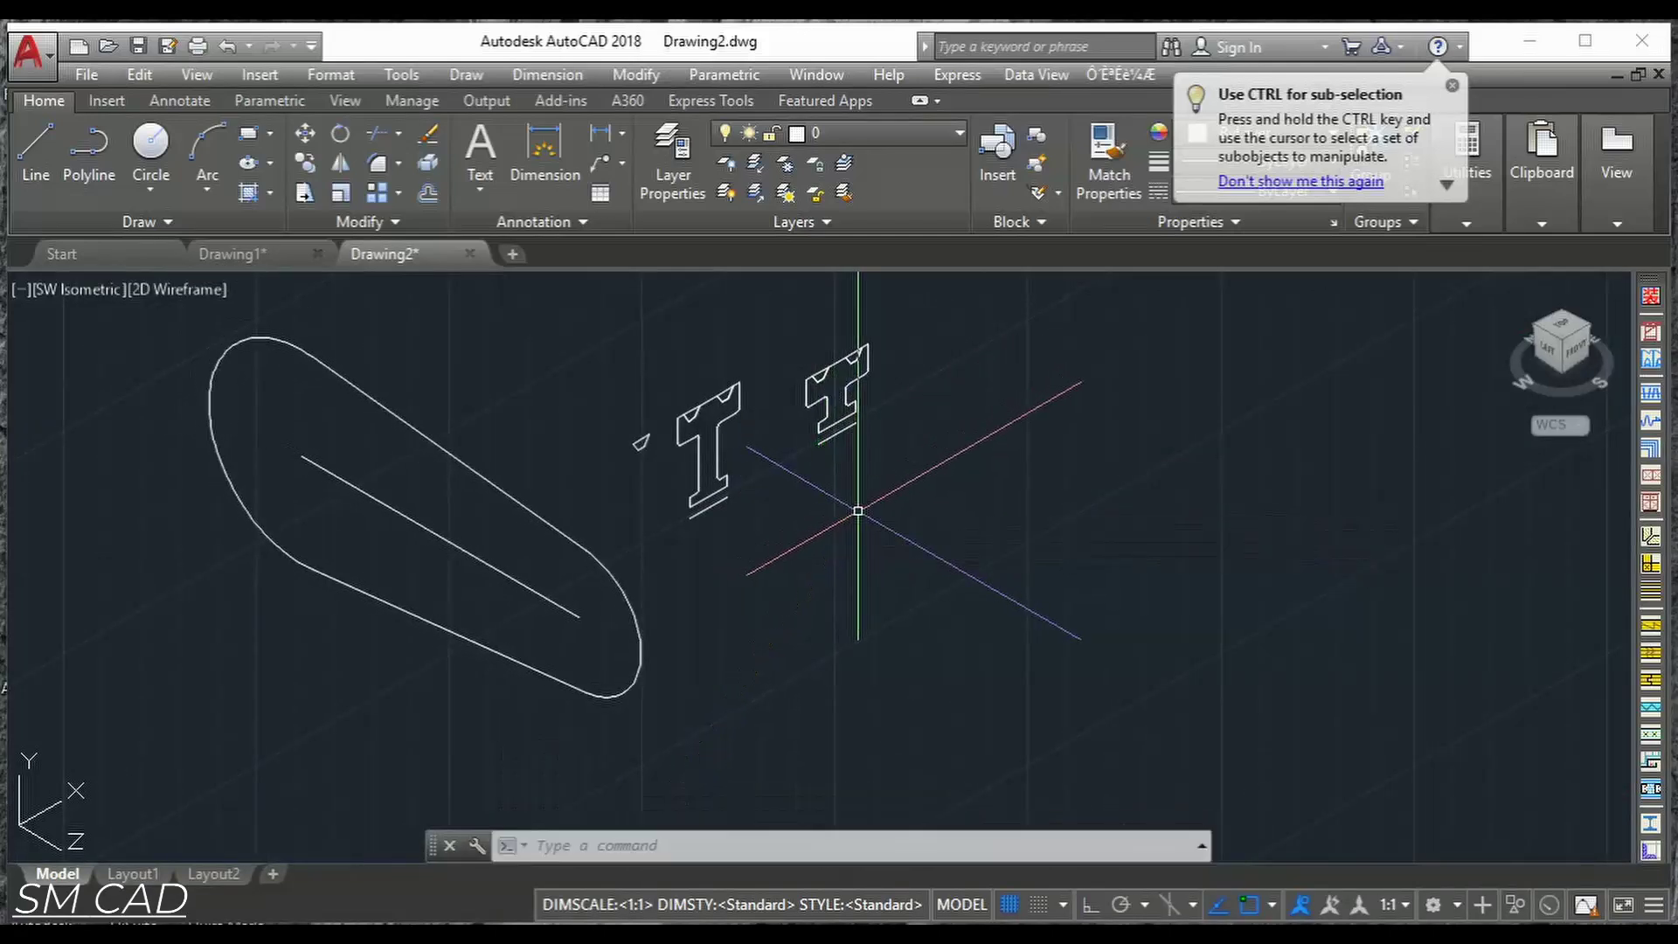
Move the left T profile with its trapezoids onto the top of the oval path.
left_click(781, 335)
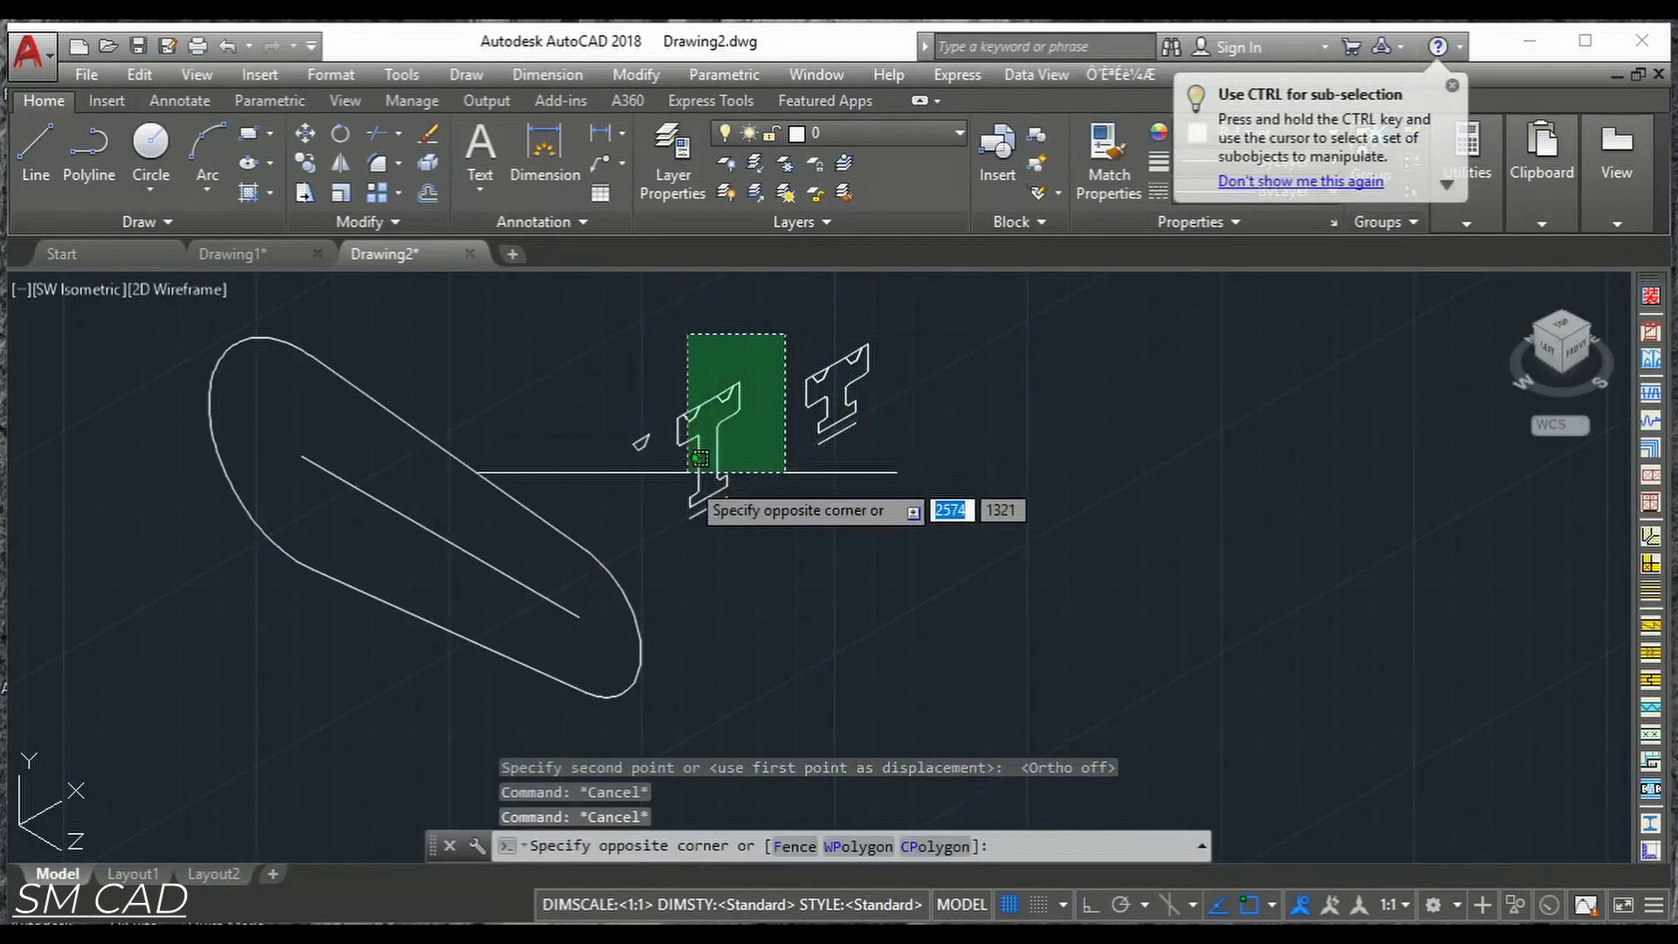
left_click(670, 524)
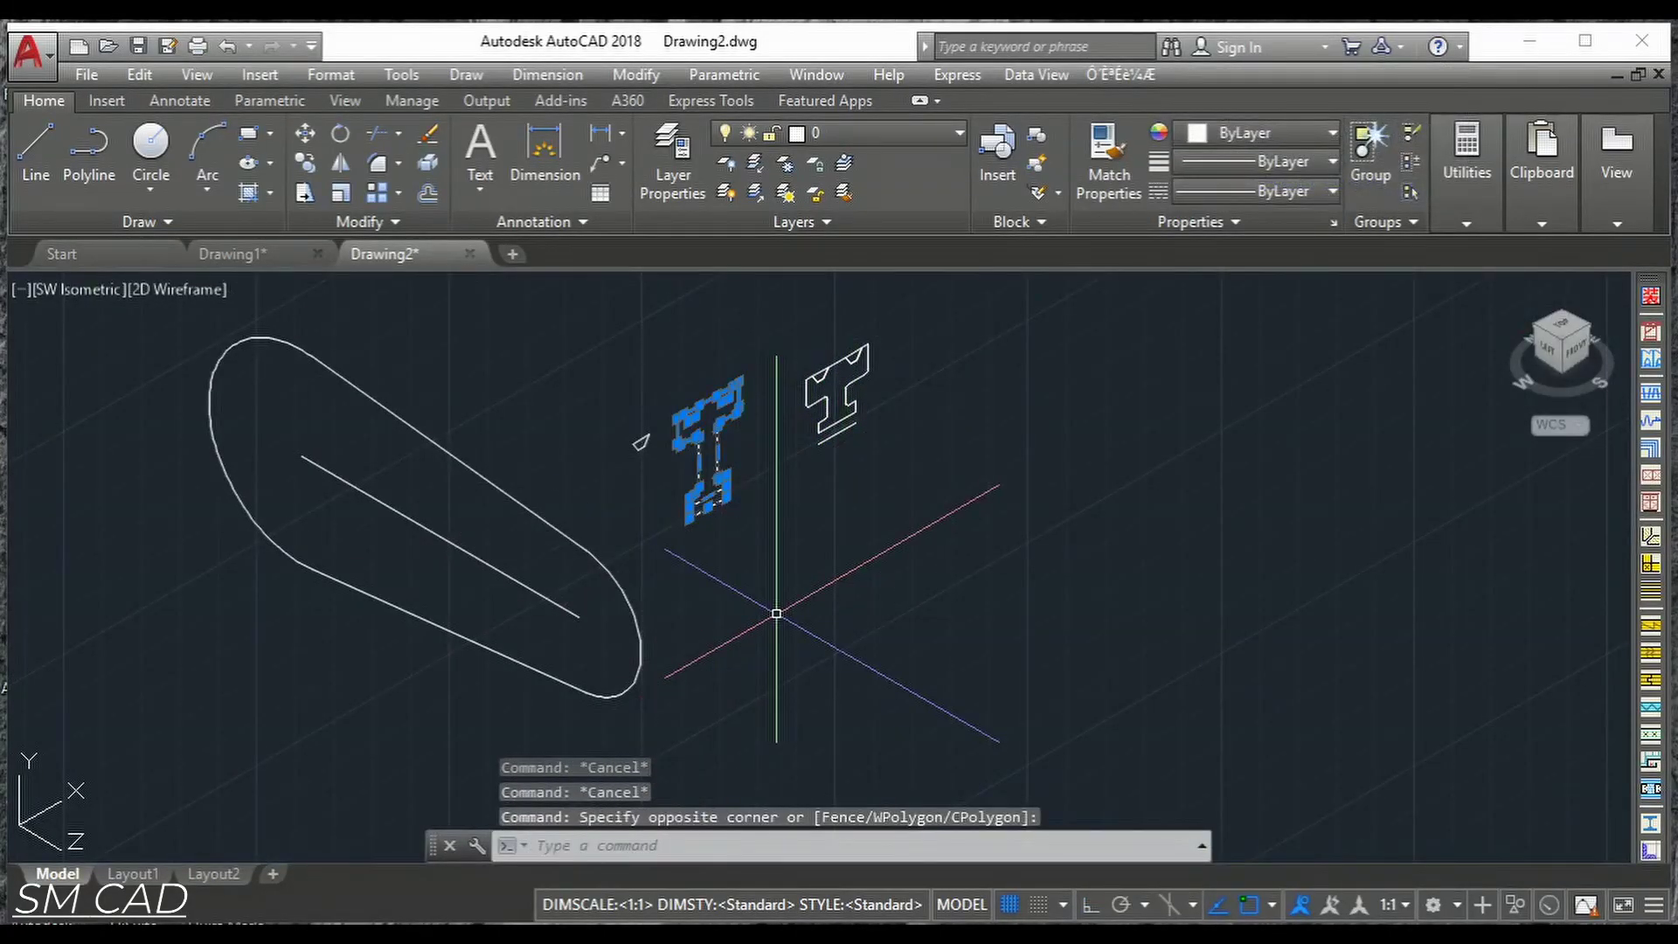
type("m")
key("Return")
scroll(747, 558, "up", 2)
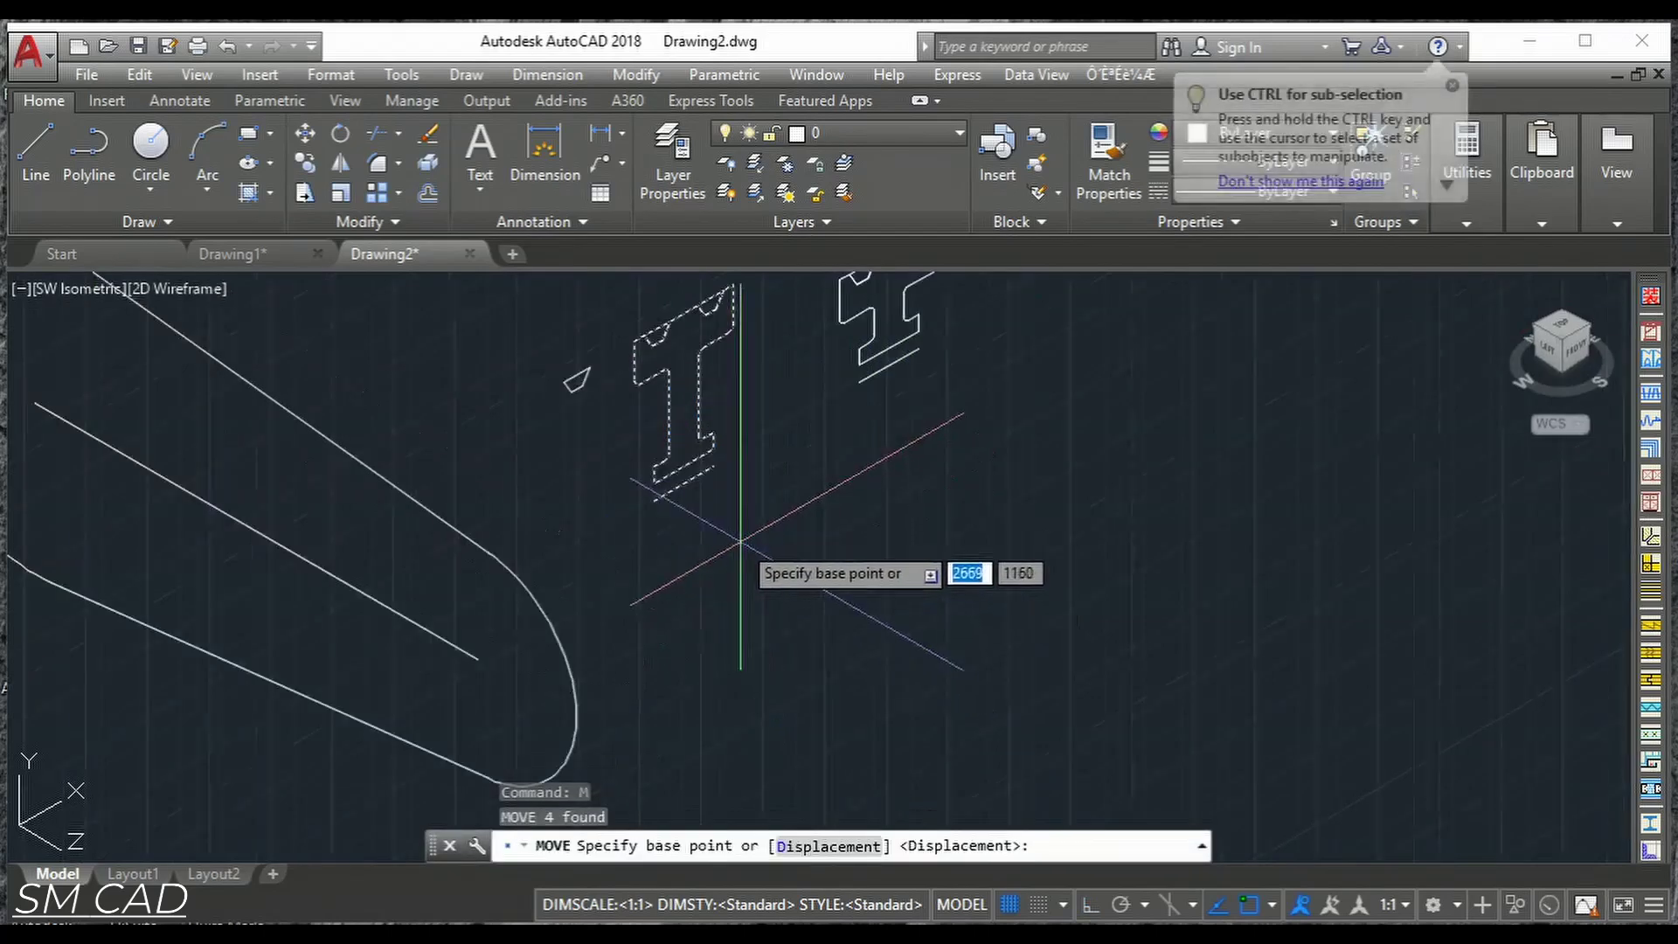
left_click(683, 479)
middle_click_drag(492, 511, 990, 643)
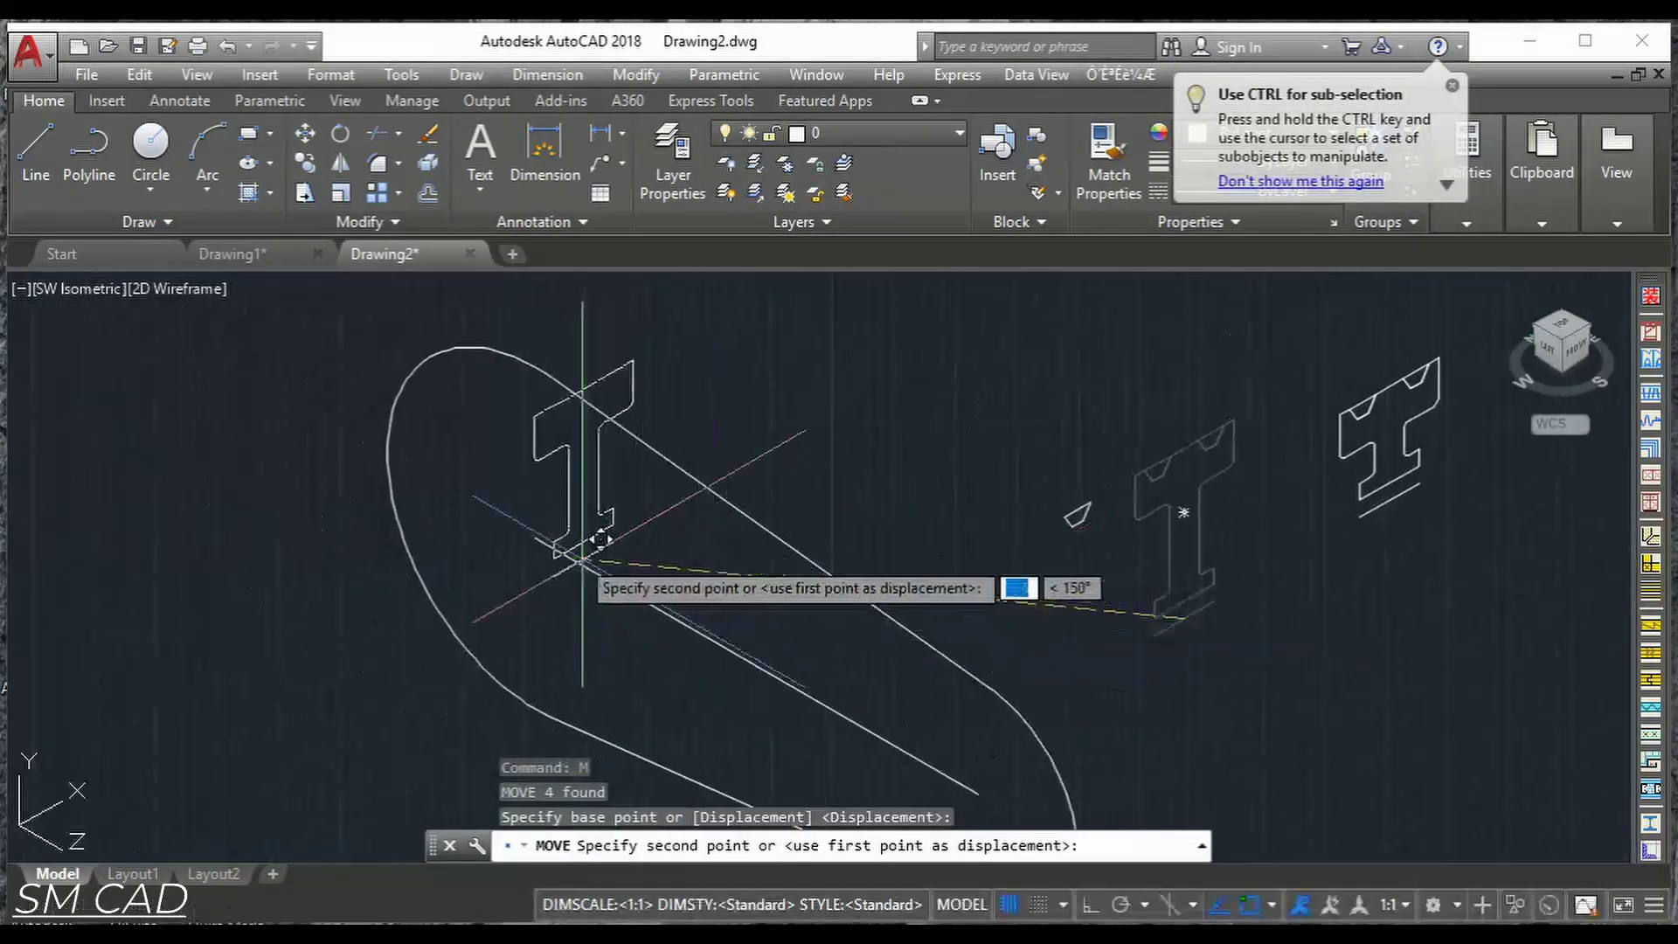
left_click(536, 537)
scroll(731, 521, "down", 5)
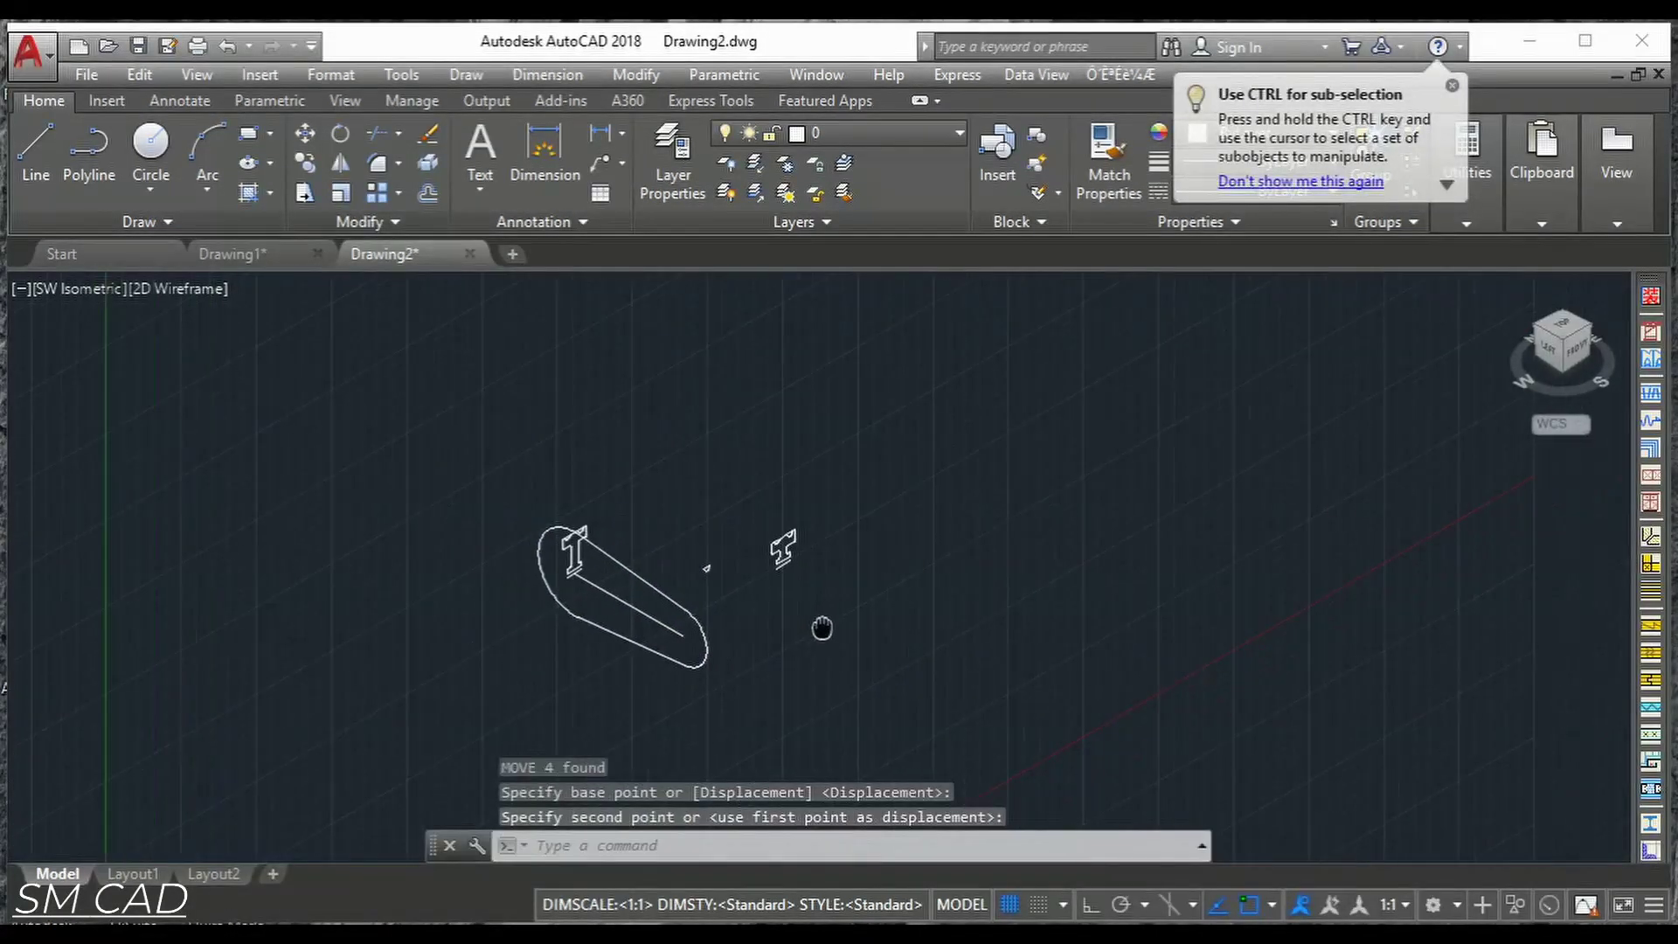
scroll(909, 528, "up", 3)
Move the right T profile to the oval's other end.
left_click(813, 438)
left_click(638, 611)
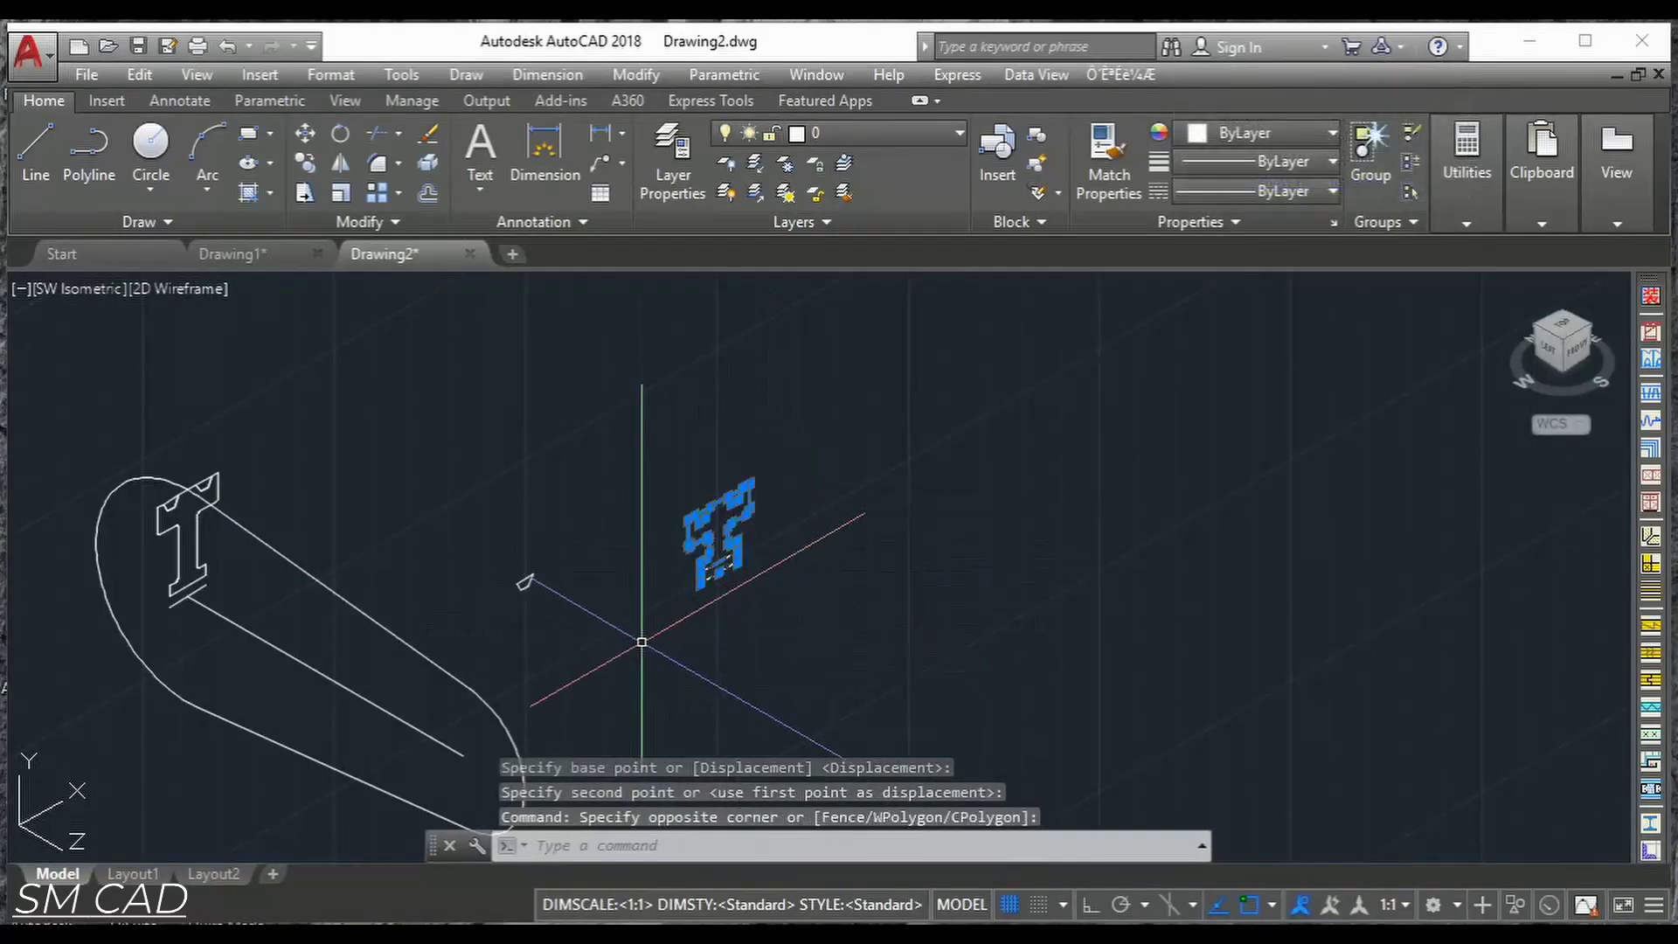
type("m")
key("Return")
left_click(719, 527)
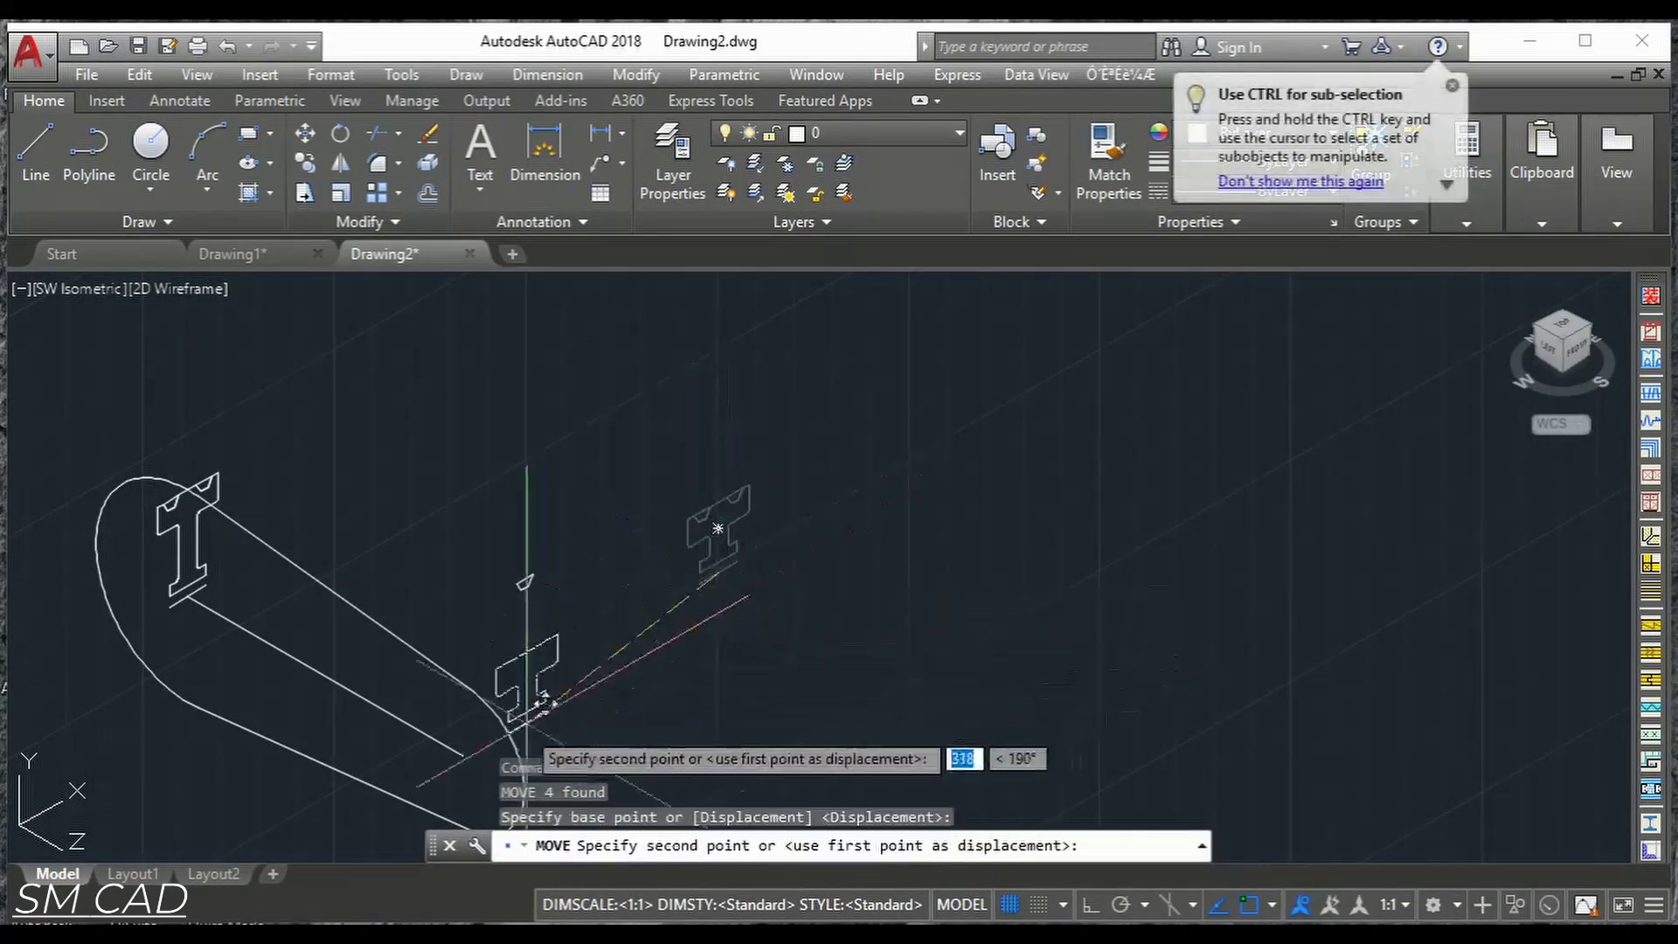
left_click(460, 753)
scroll(693, 646, "down", 5)
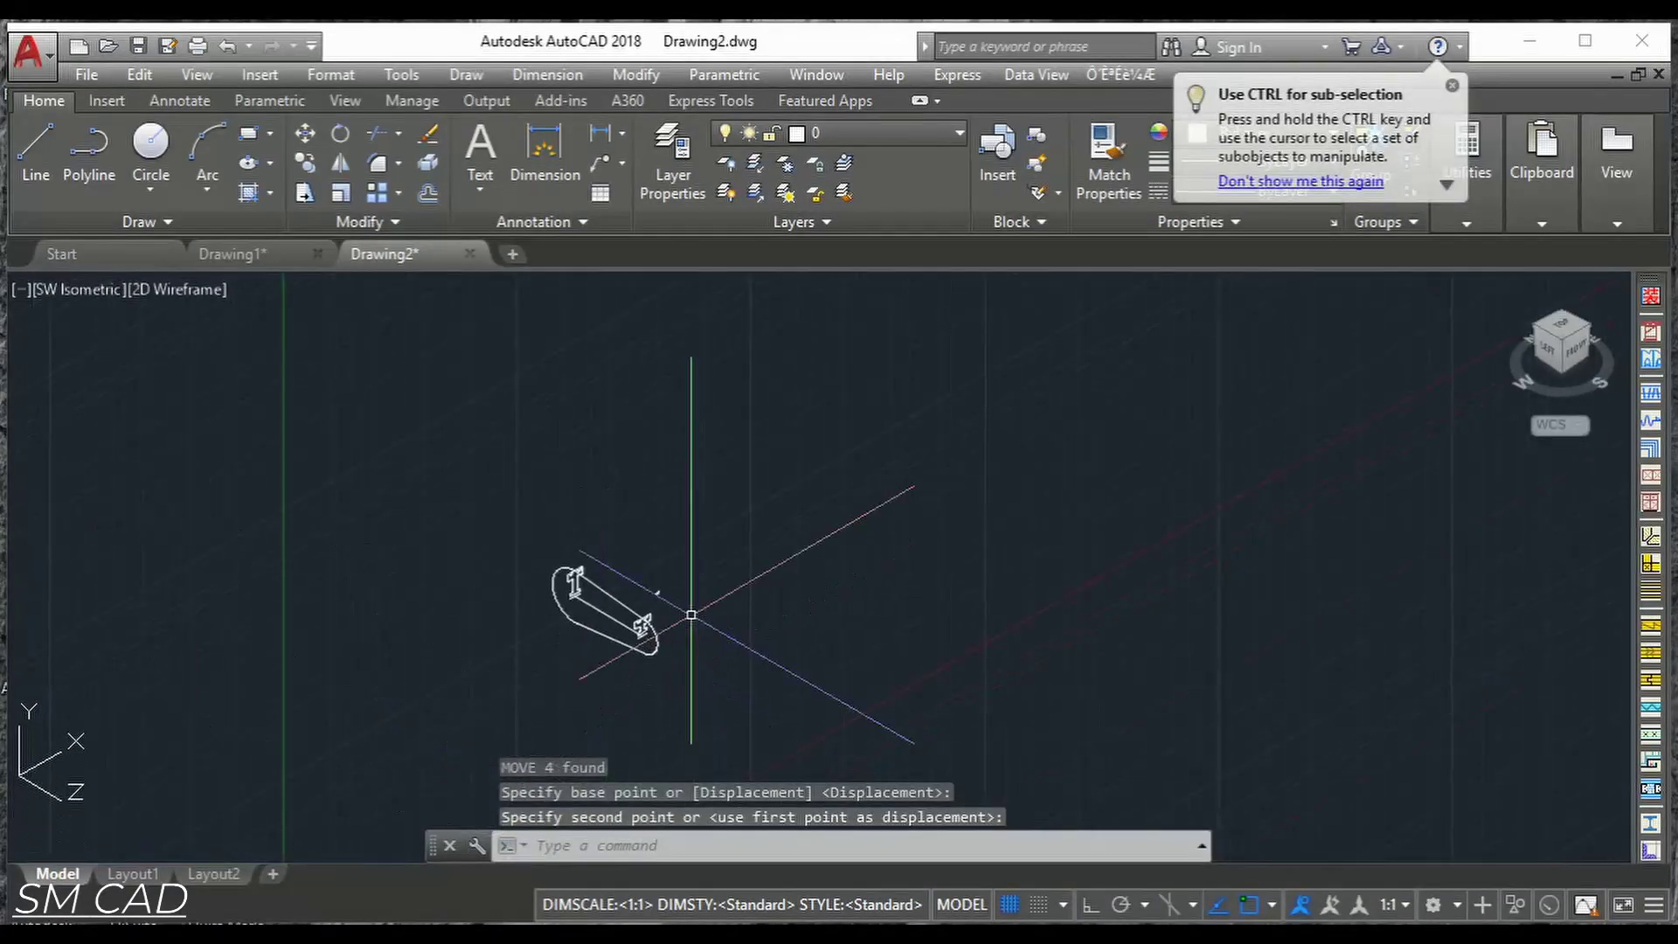
scroll(606, 611, "up", 5)
left_click(580, 584)
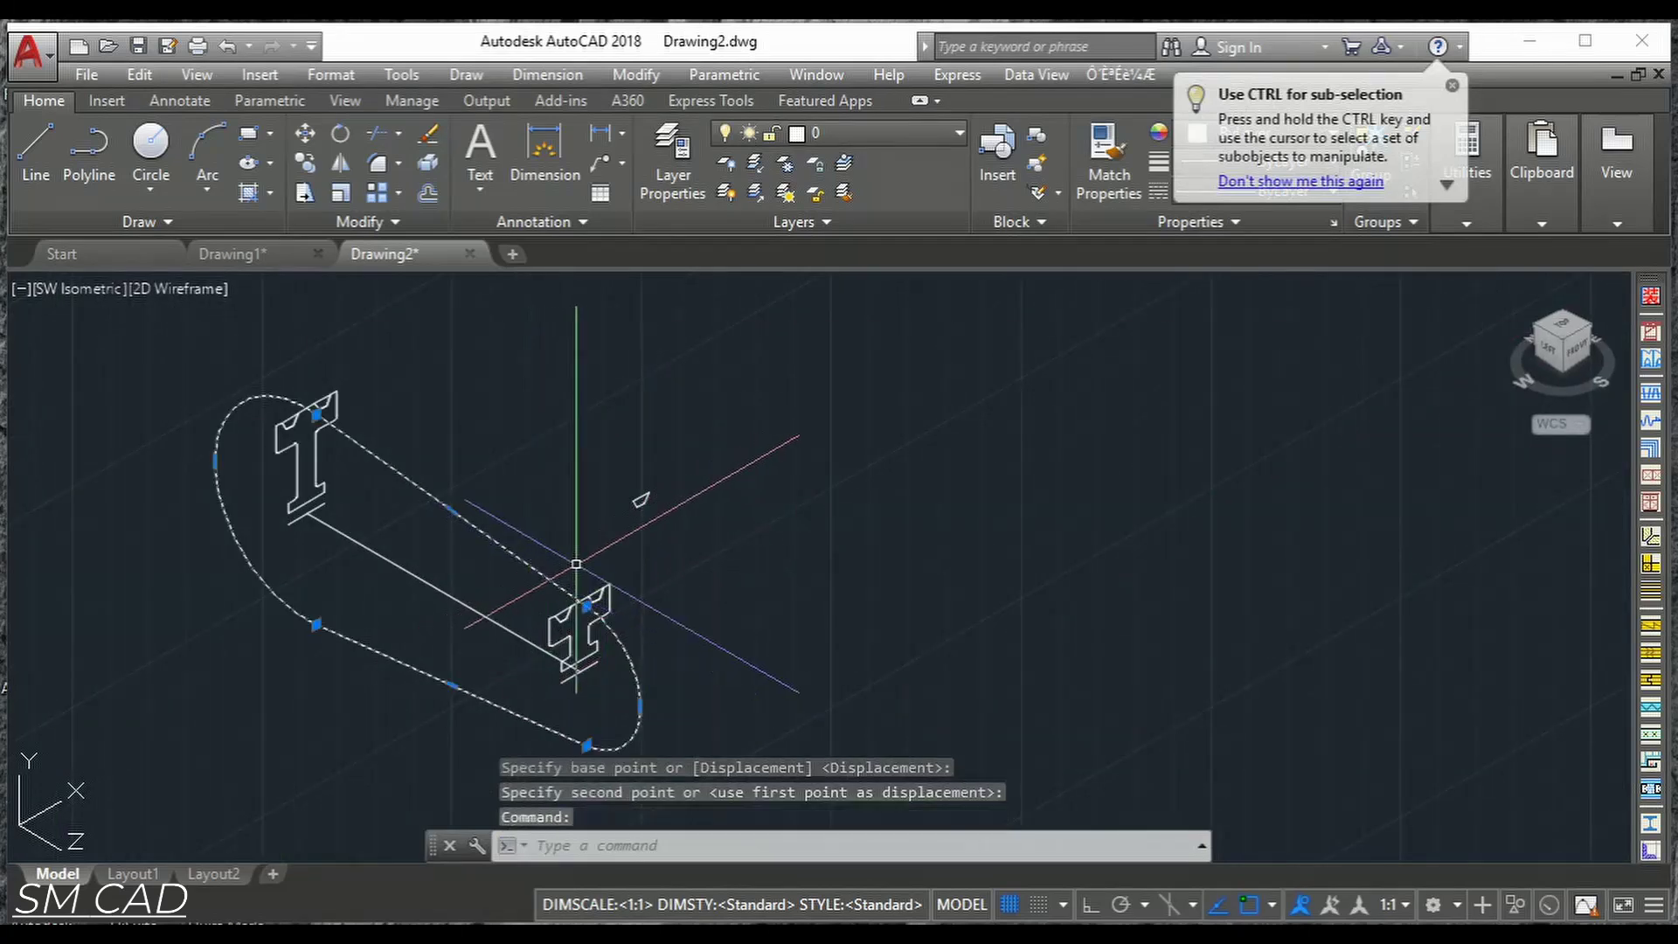
Copy the small belt cross-section (CO) into the T profile's groove, placing two copies.
type("co")
key("Return")
scroll(607, 584, "up", 6)
scroll(621, 598, "up", 4)
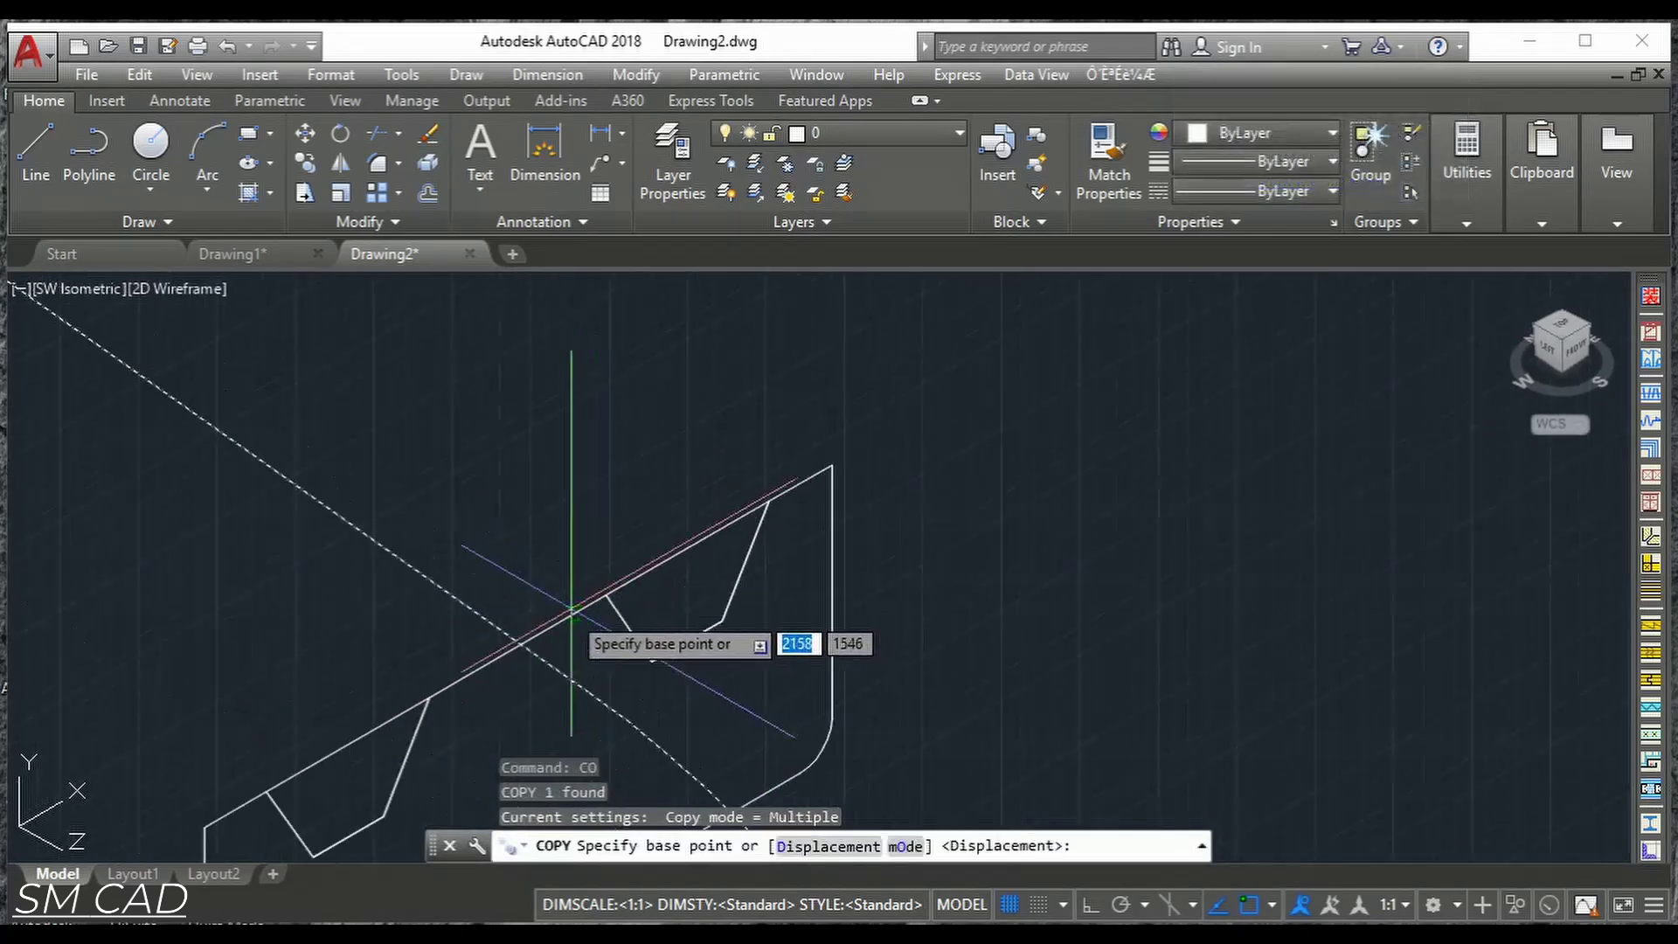
scroll(517, 648, "up", 5)
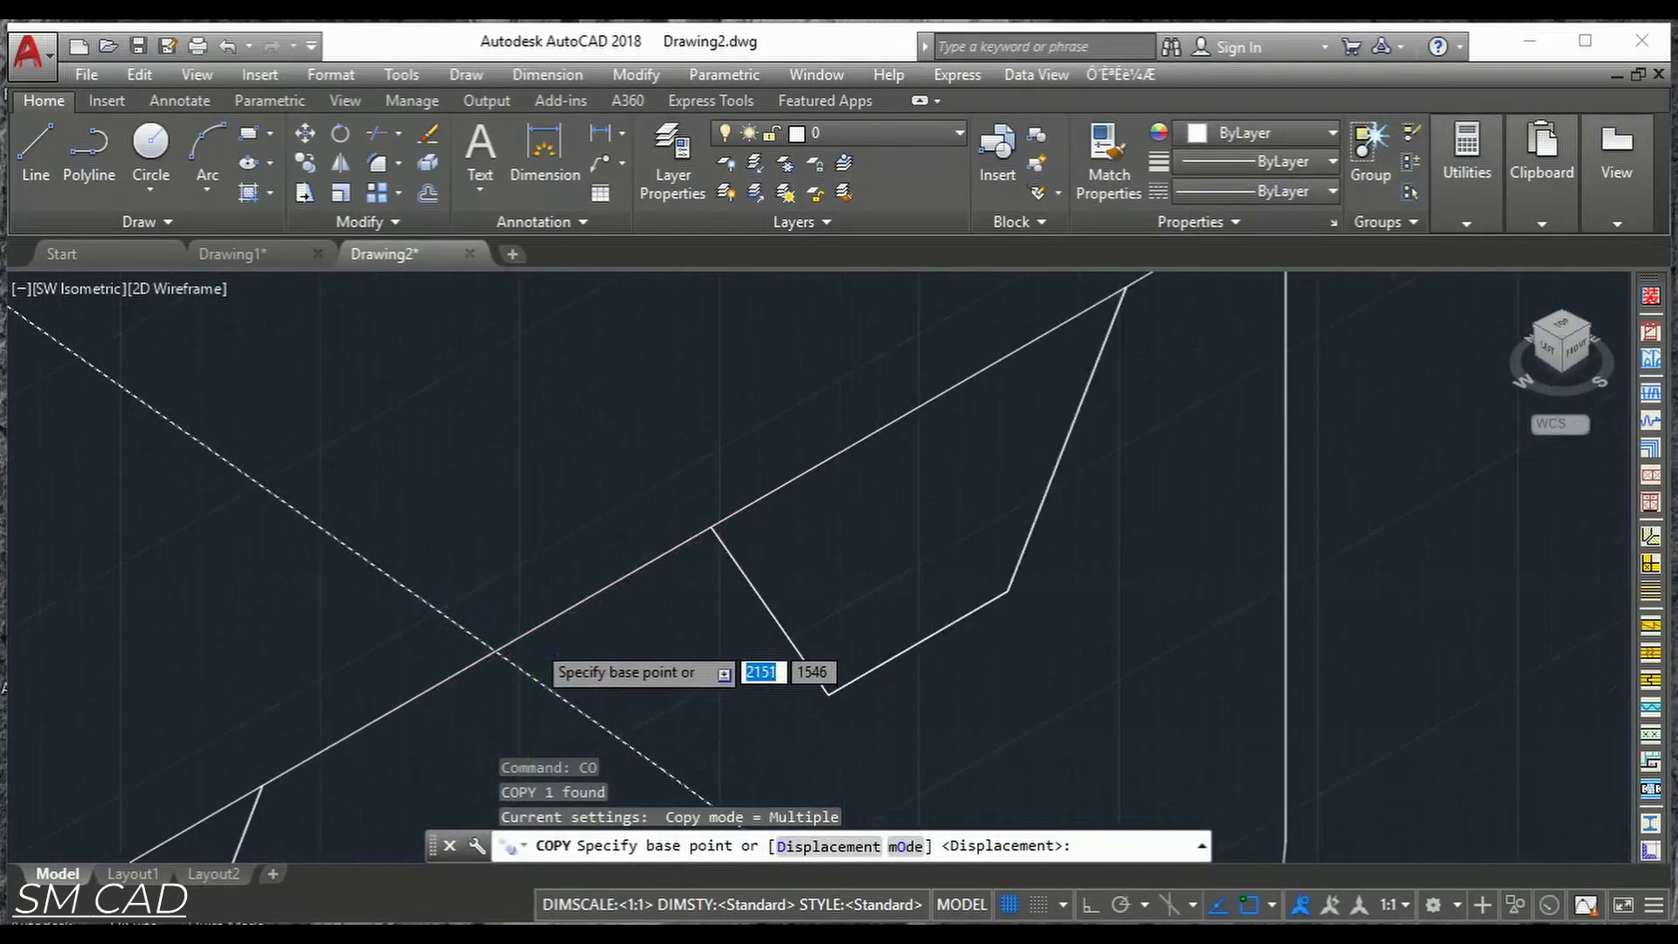
left_click(430, 668)
scroll(433, 666, "down", 3)
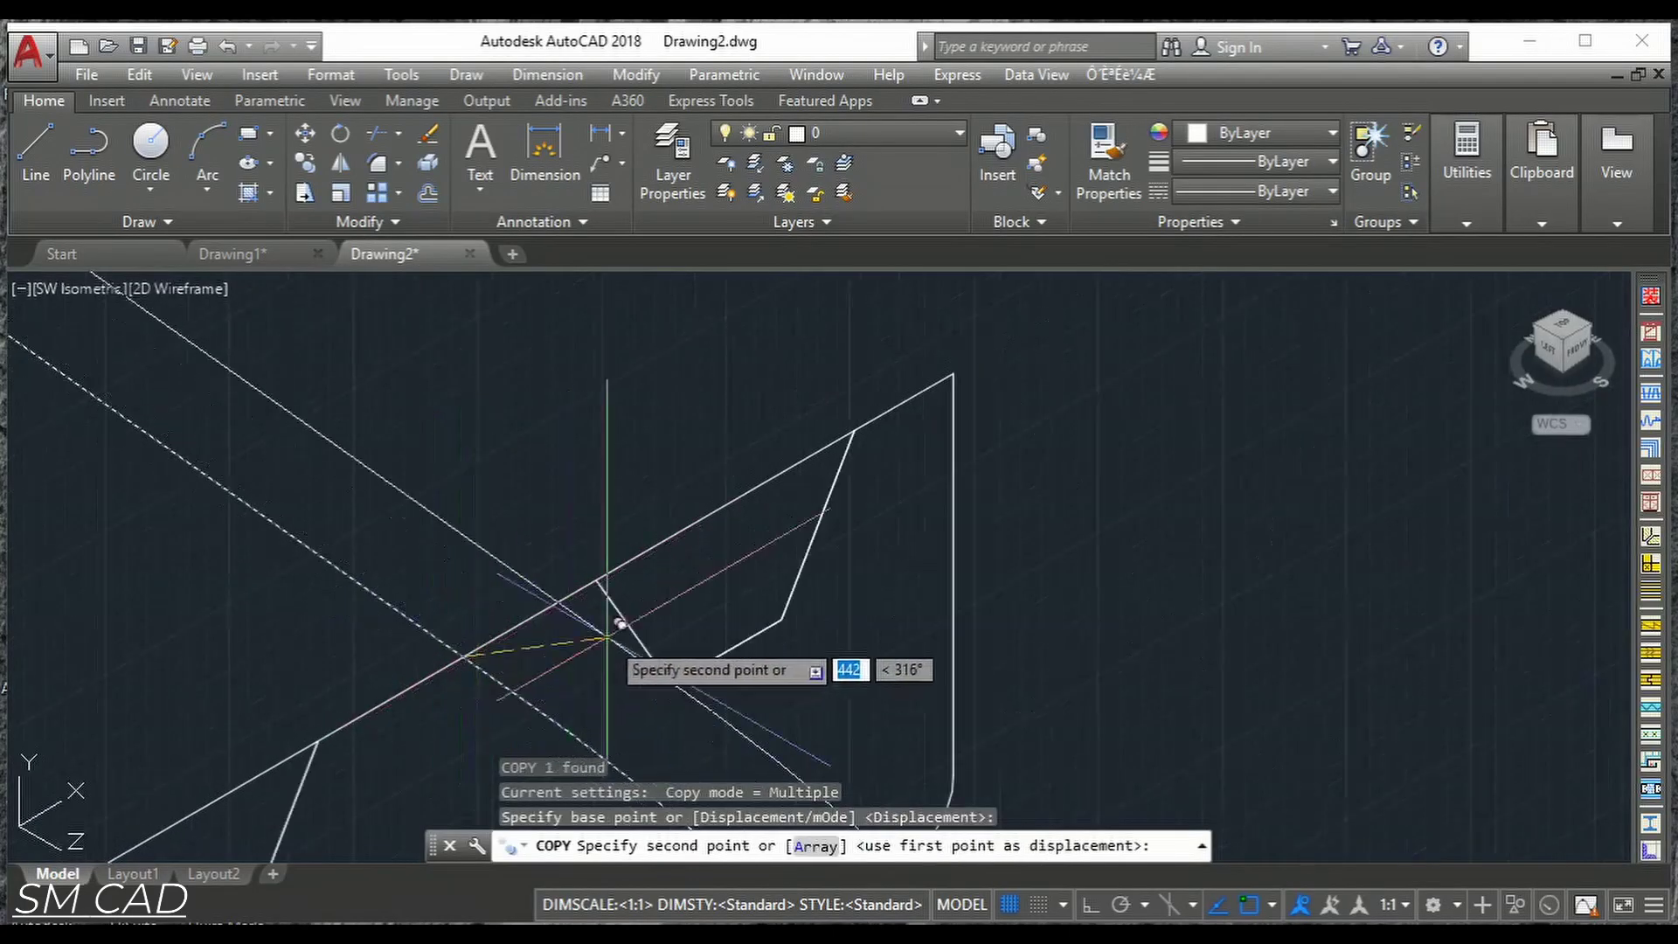
left_click(737, 494)
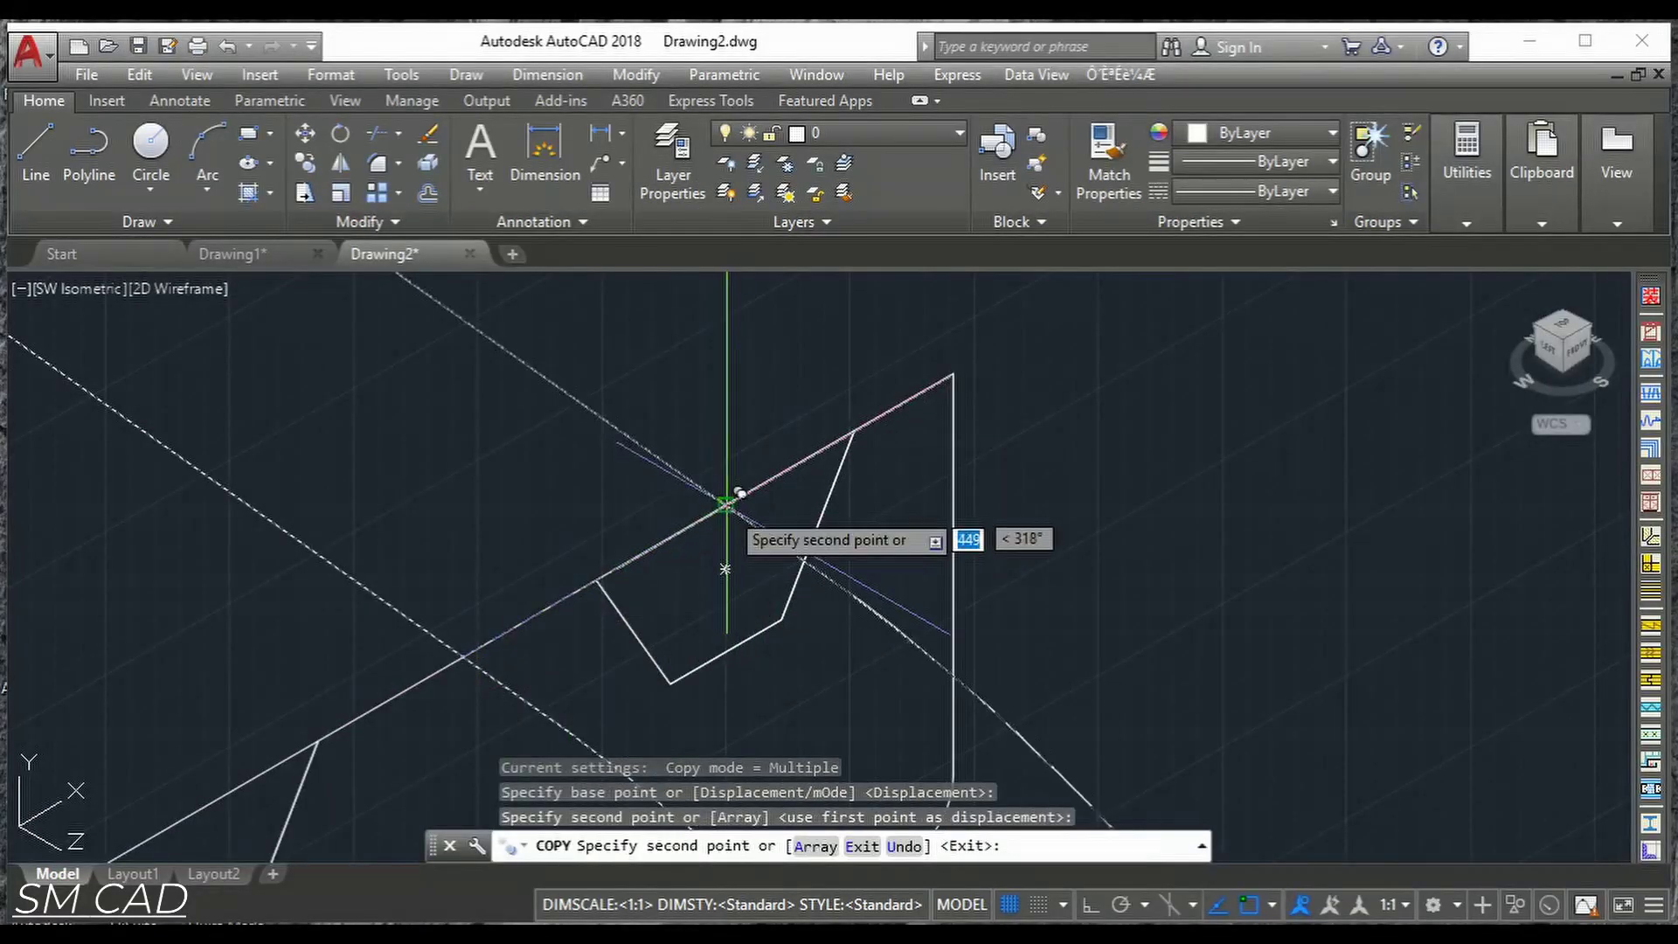
scroll(559, 603, "down", 2)
scroll(699, 472, "up", 4)
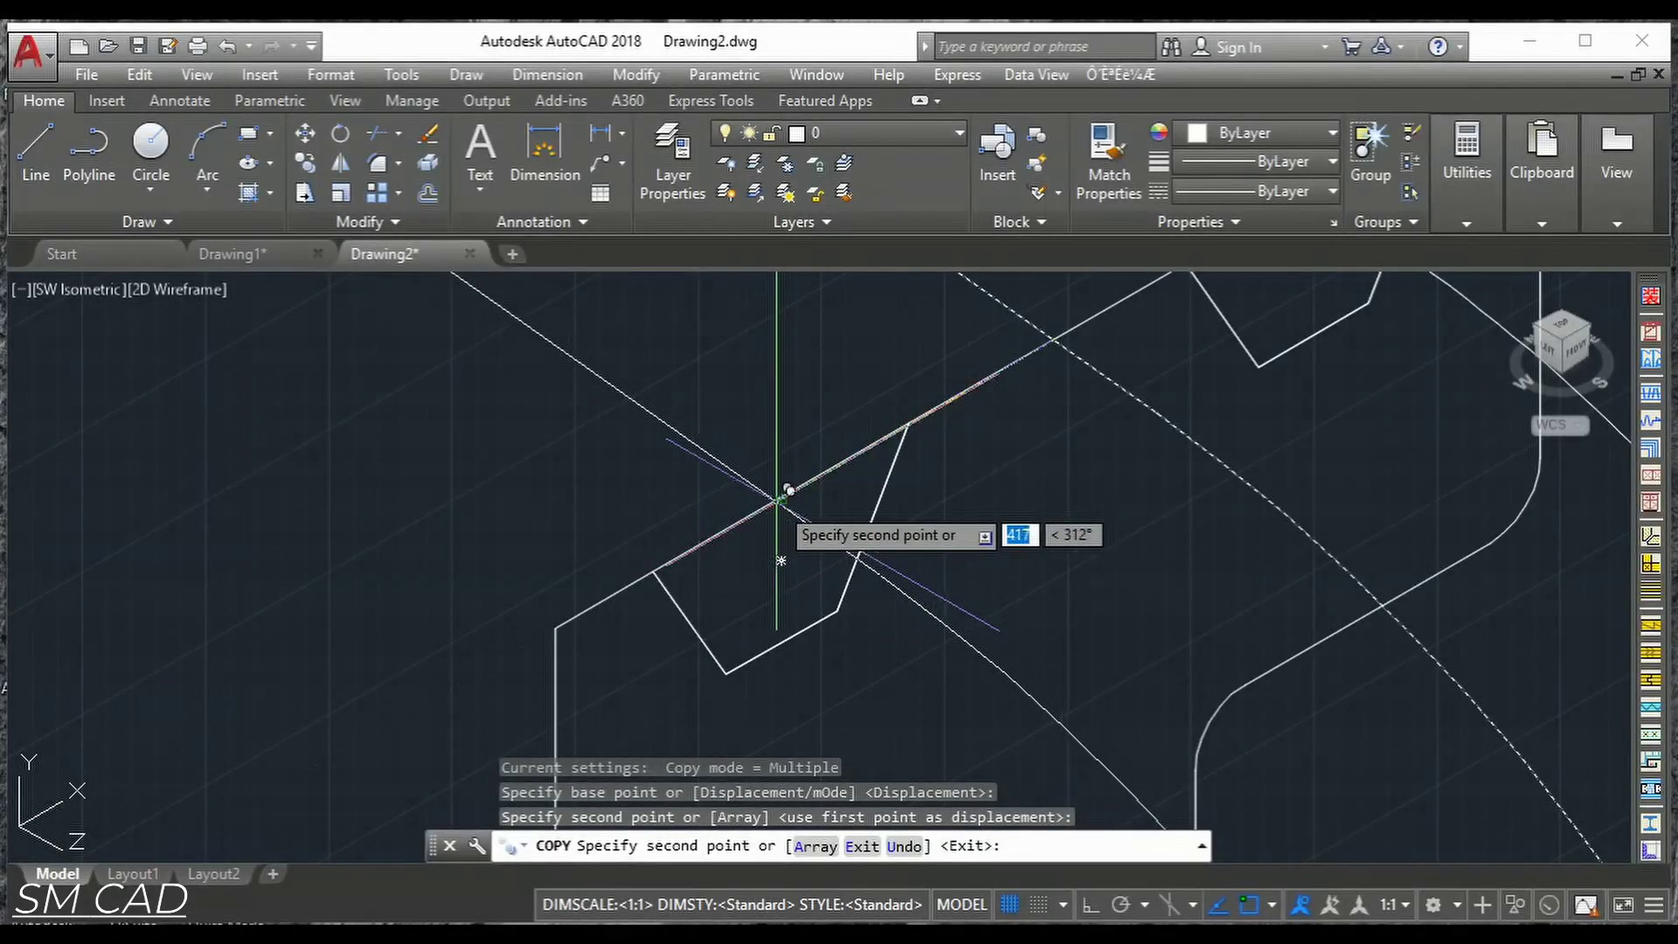
left_click(785, 493)
scroll(874, 515, "down", 3)
key("Escape")
key("Escape")
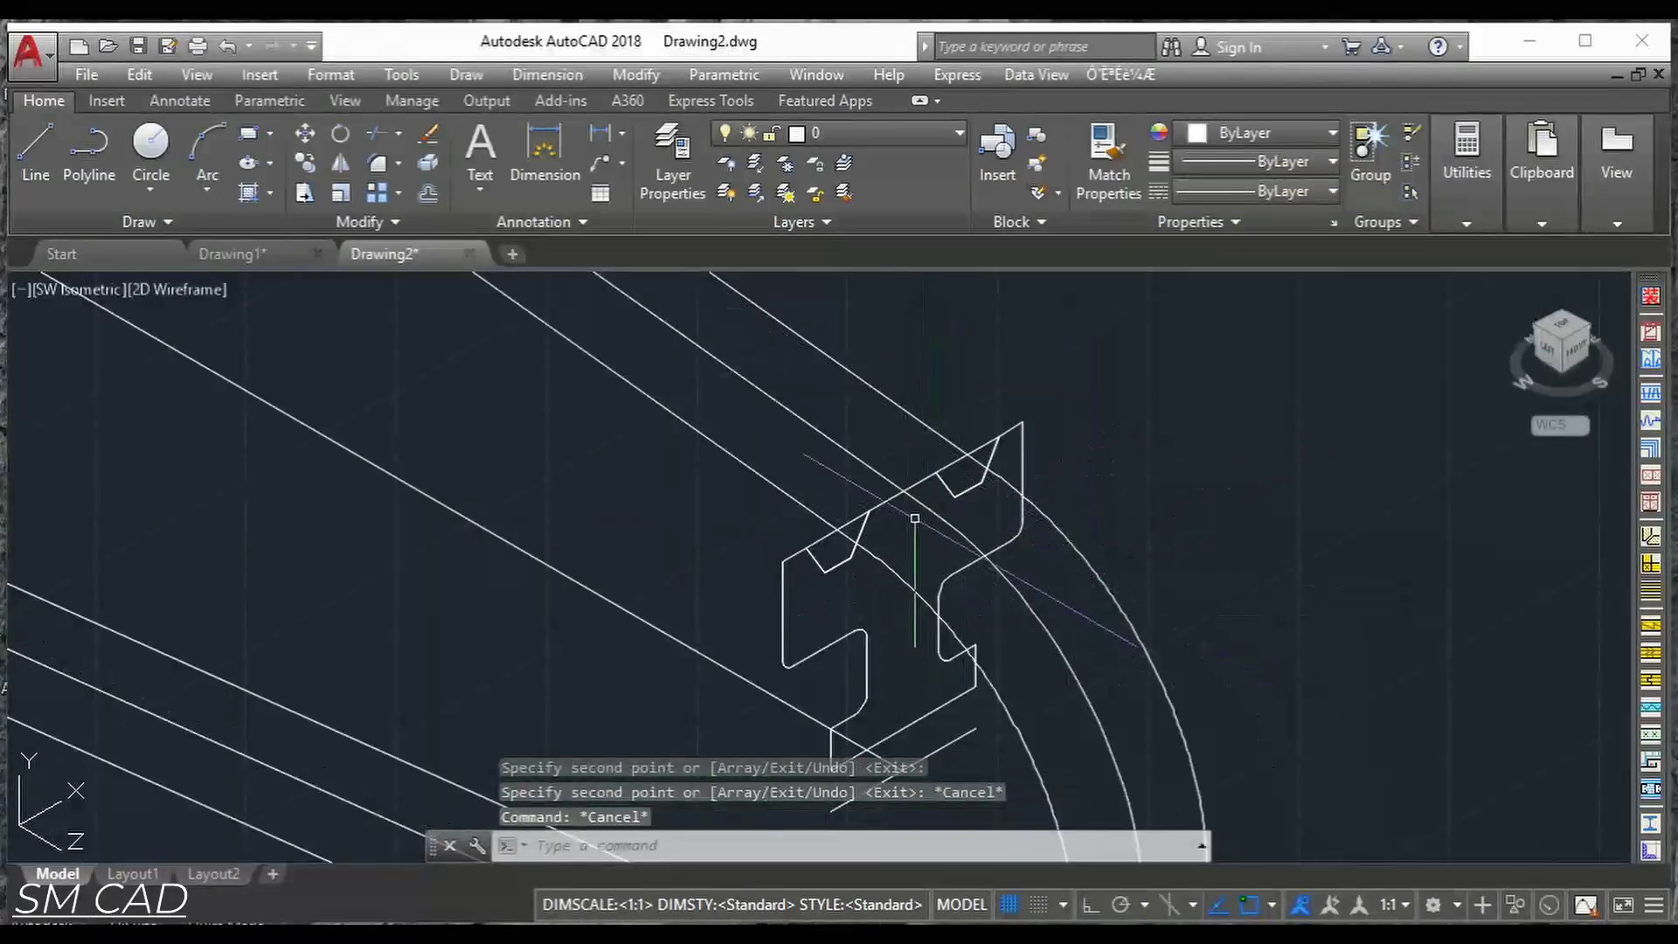
Erase the leftover object beside the profile.
left_click(881, 469)
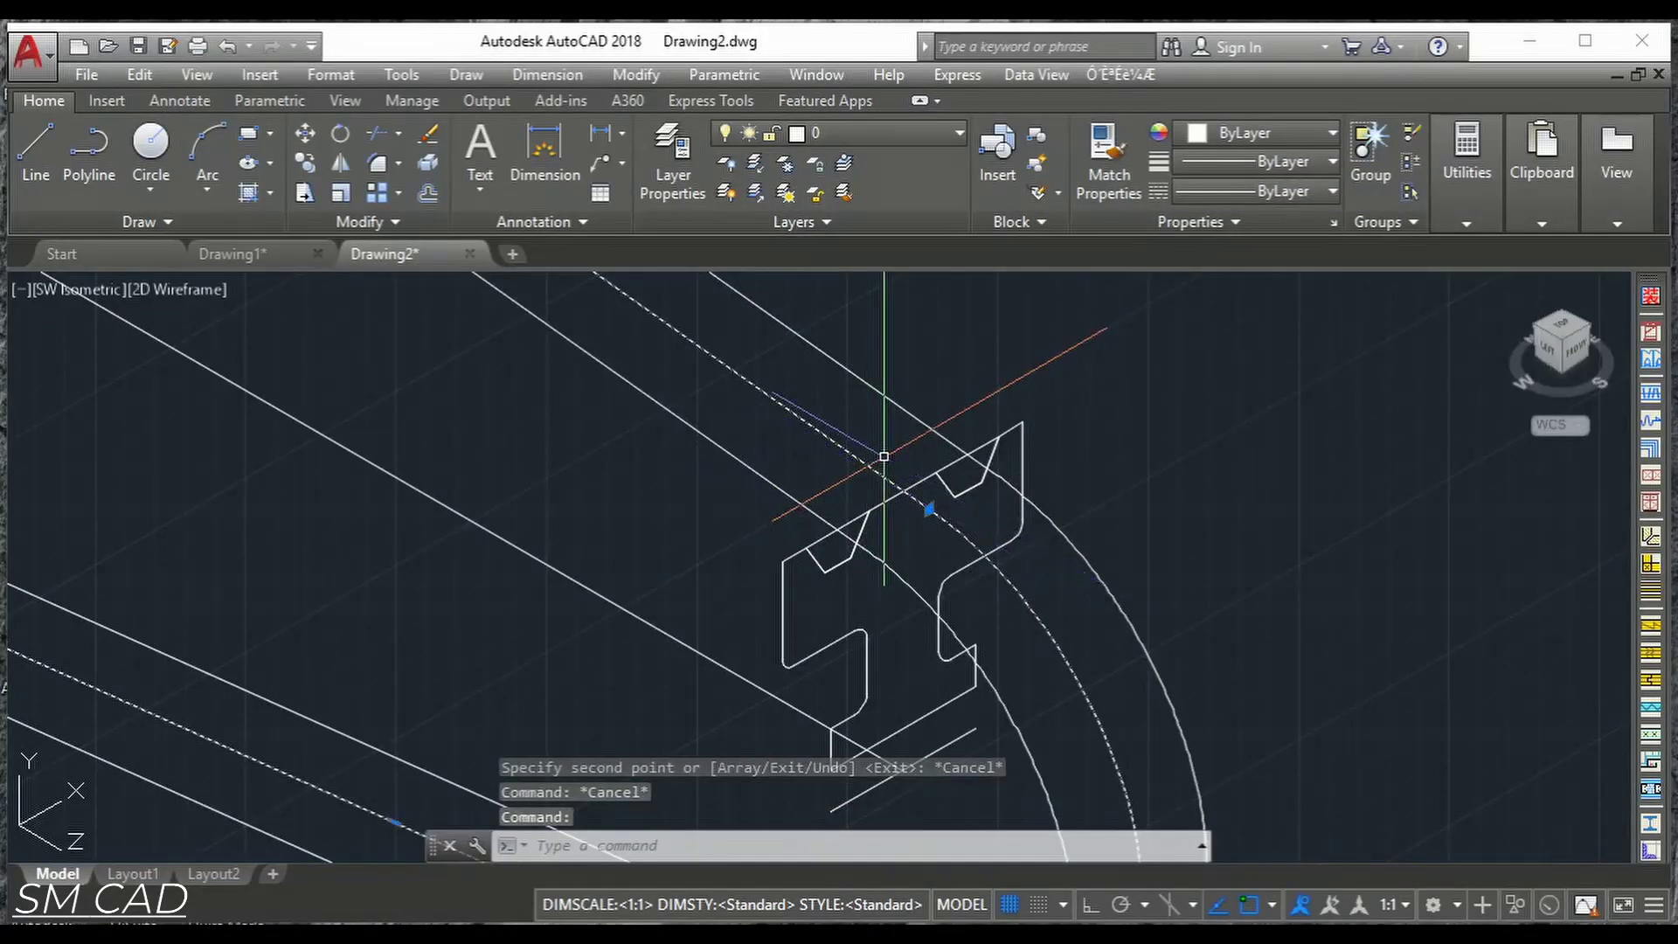
key("Delete")
scroll(883, 456, "down", 4)
scroll(927, 428, "up", 6)
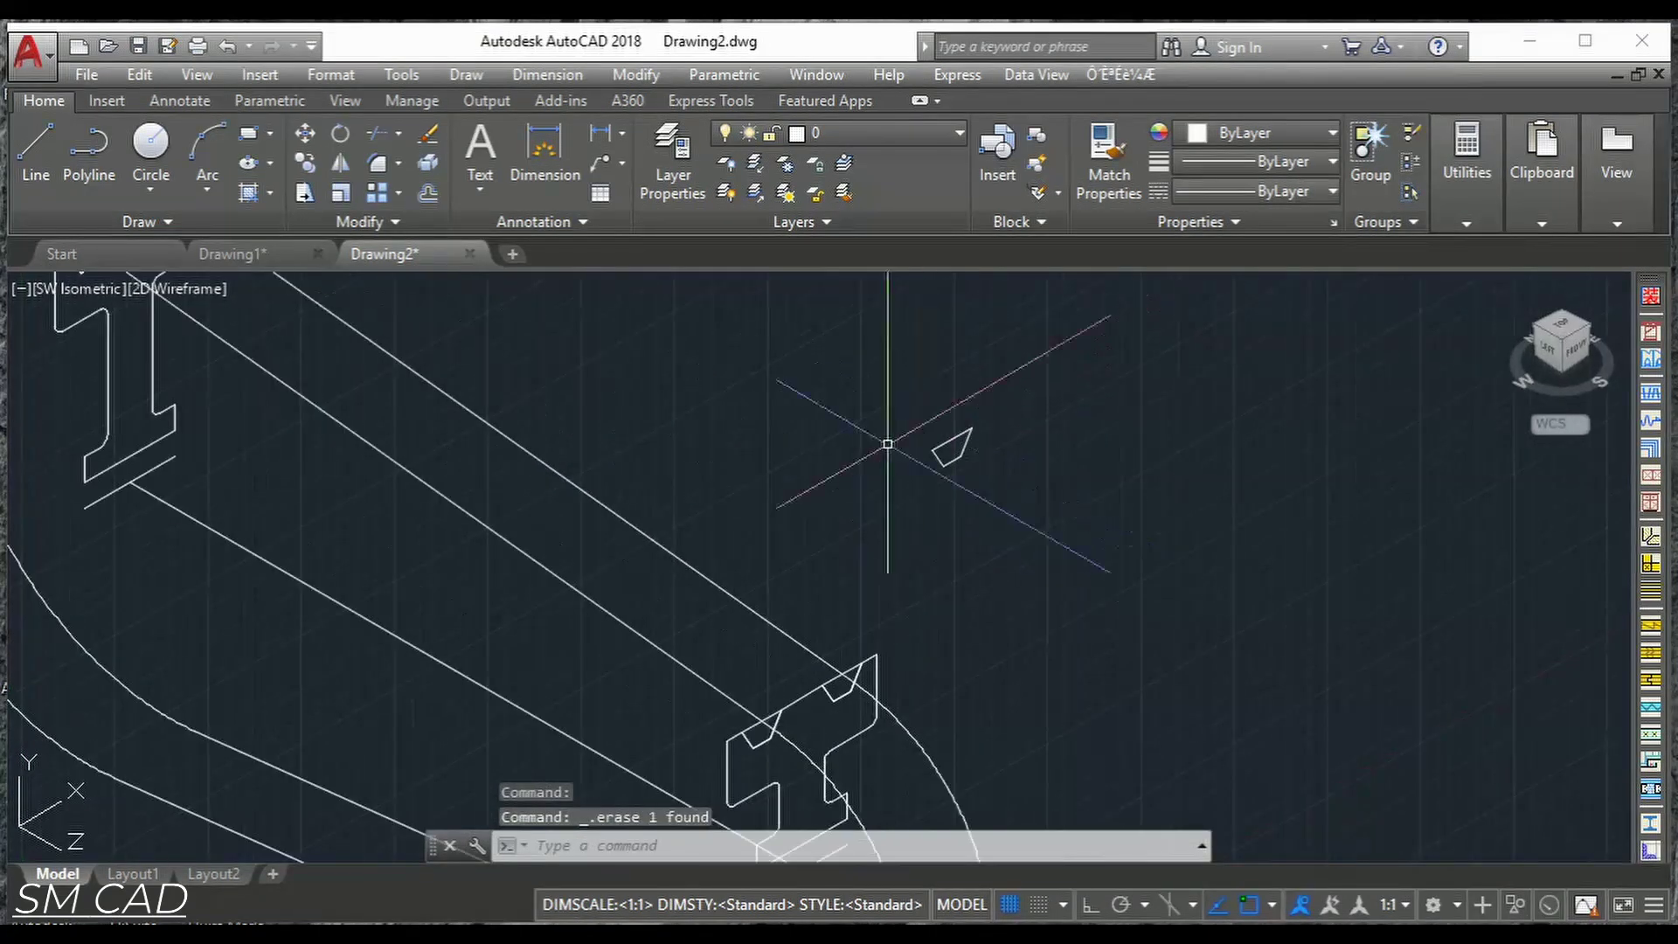
scroll(915, 435, "down", 2)
scroll(542, 454, "up", 4)
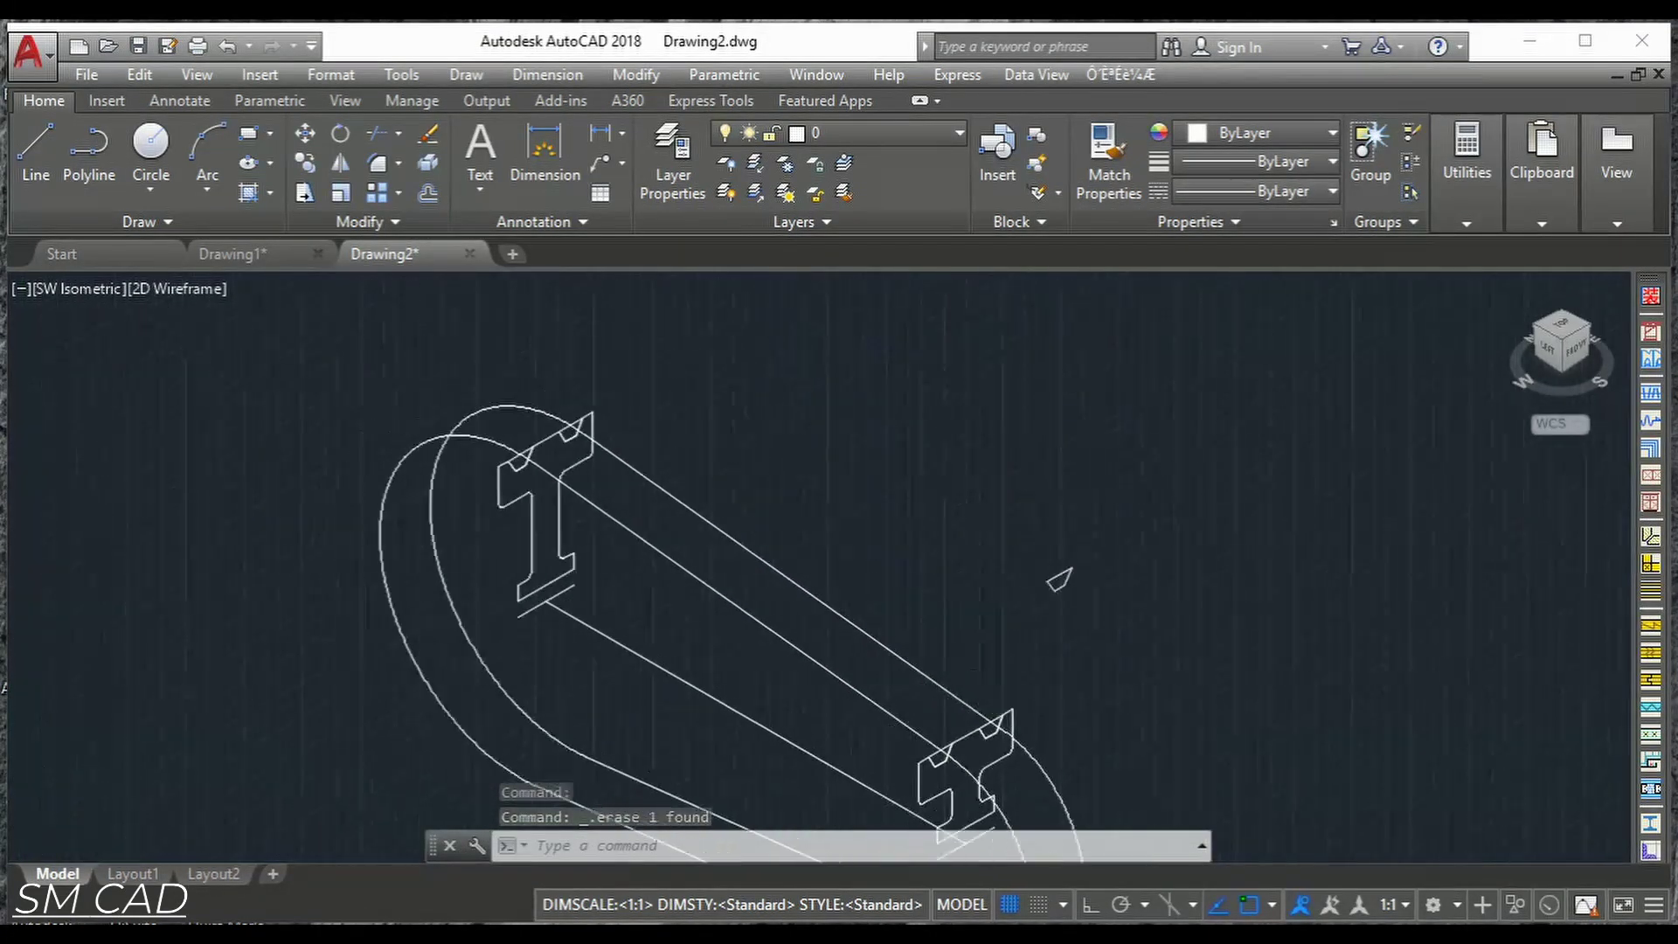
Sweep the trapezoid belt section along the arc into a solid V-belt segment.
key("Escape")
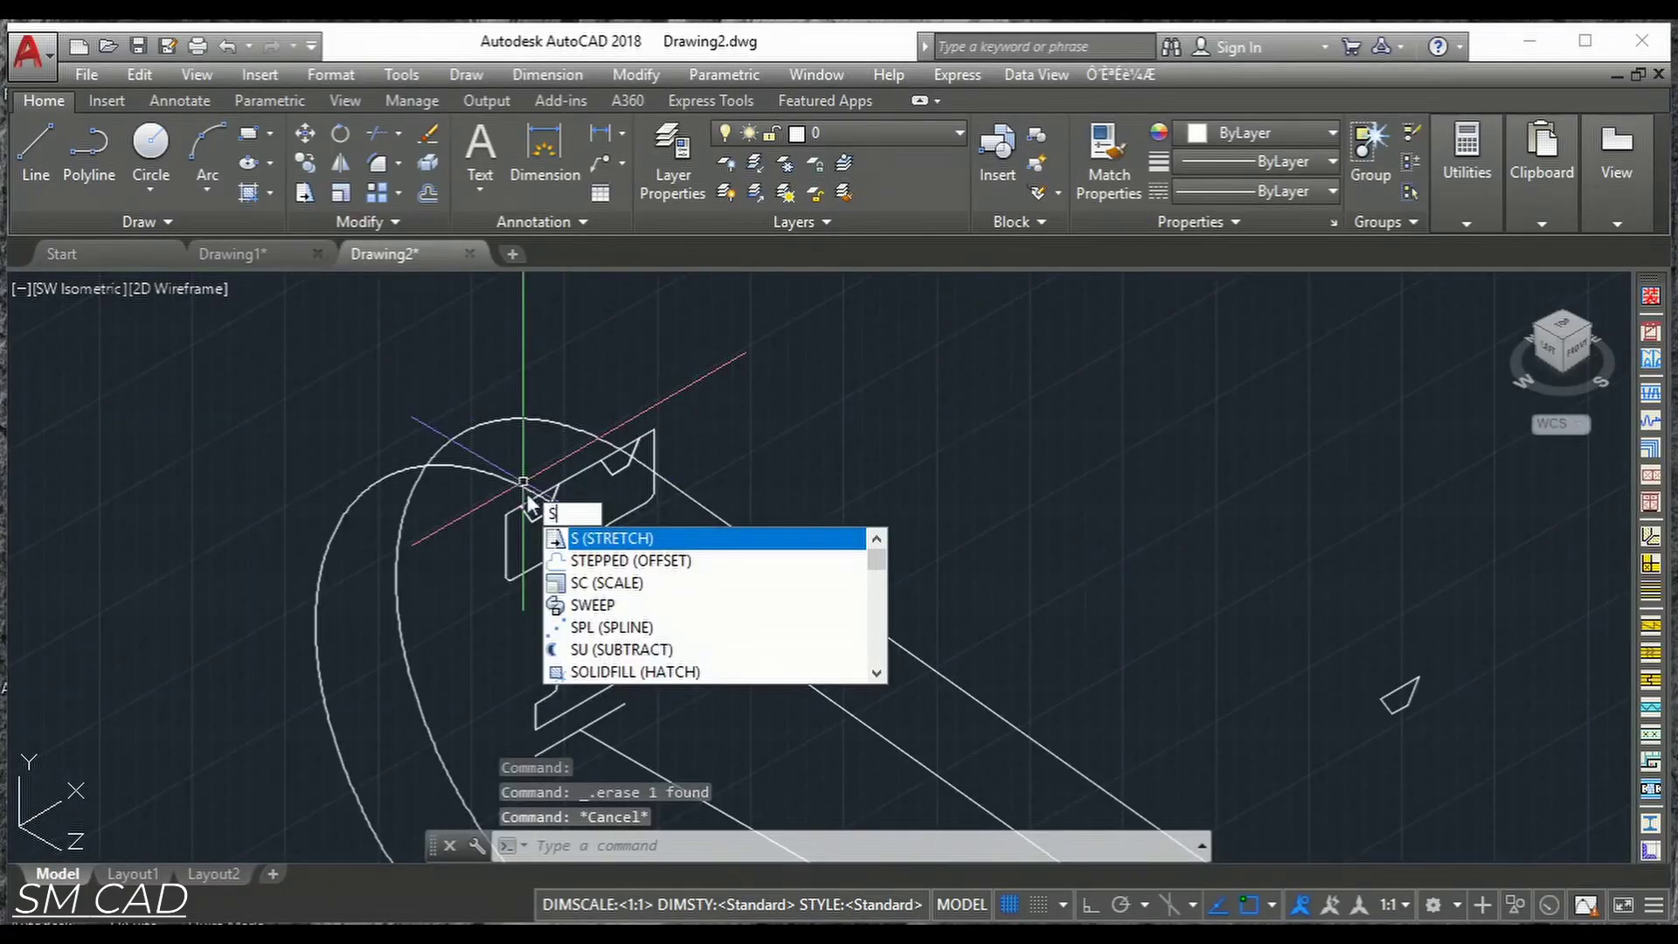
left_click(614, 605)
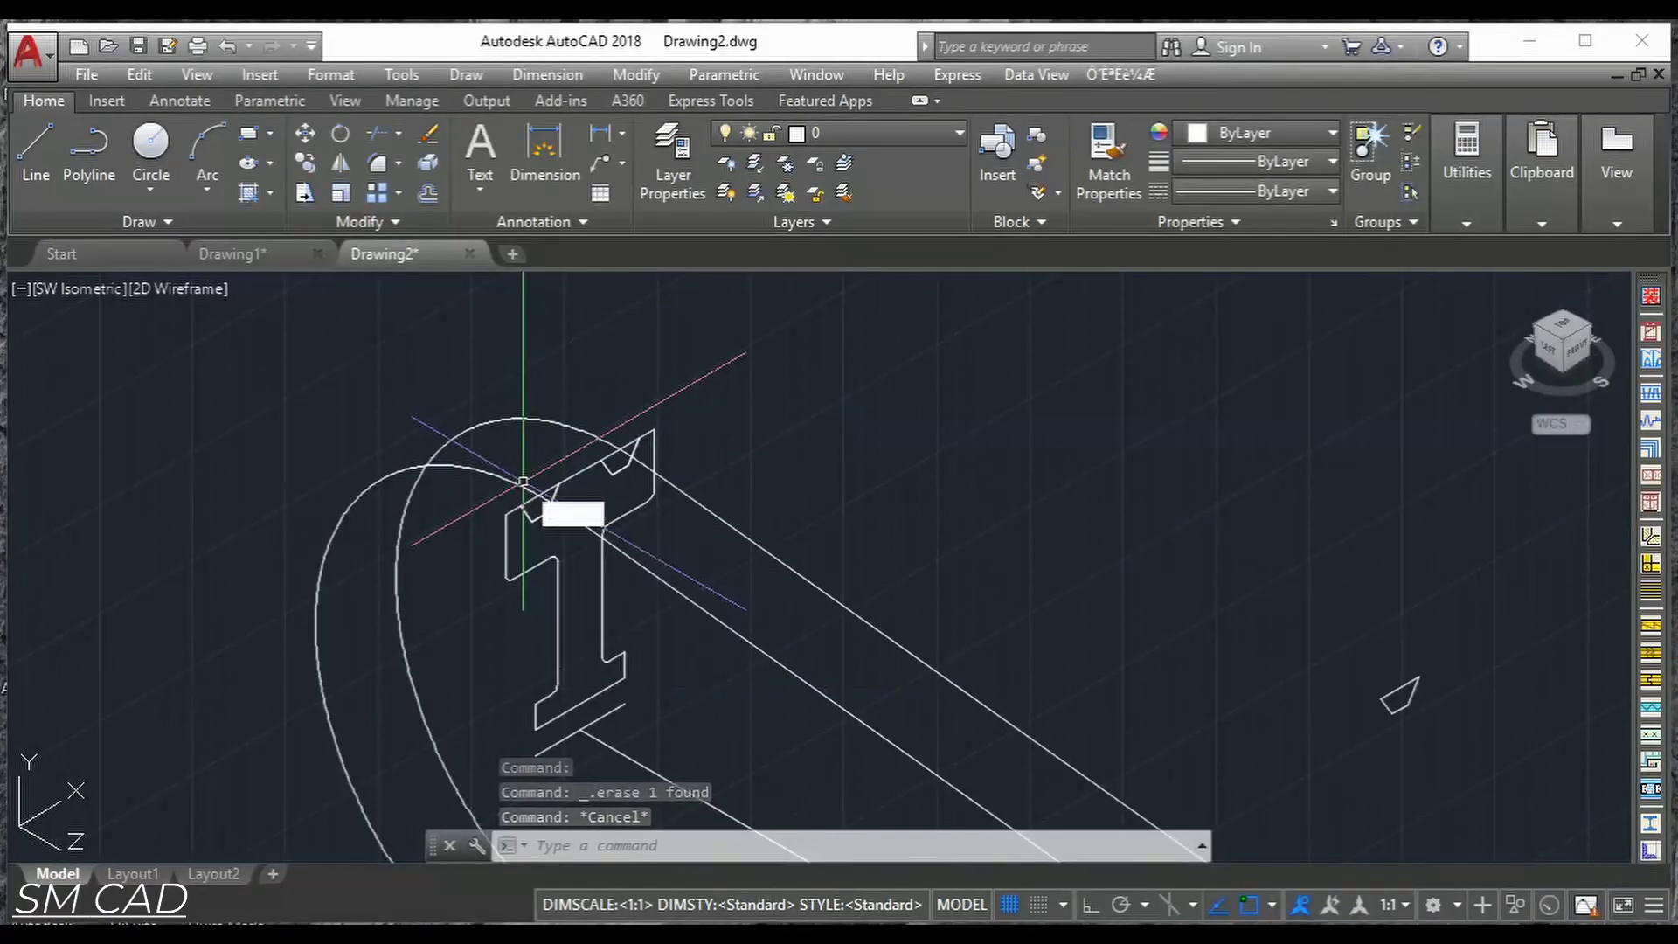
scroll(486, 538, "up", 3)
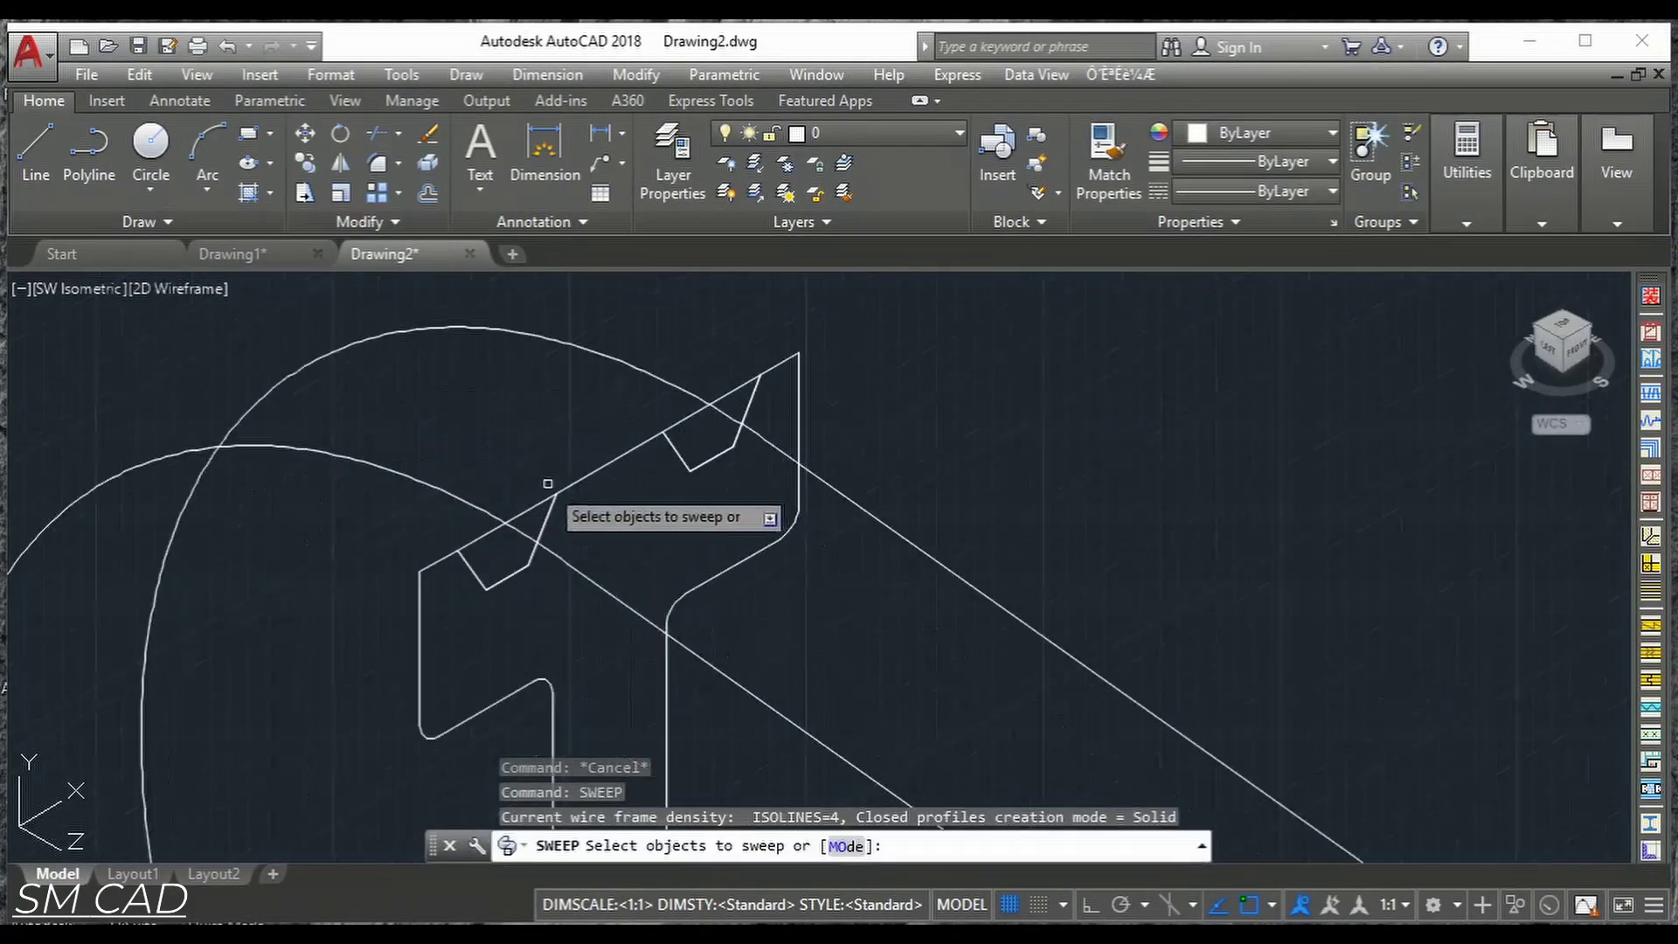
left_click(479, 536)
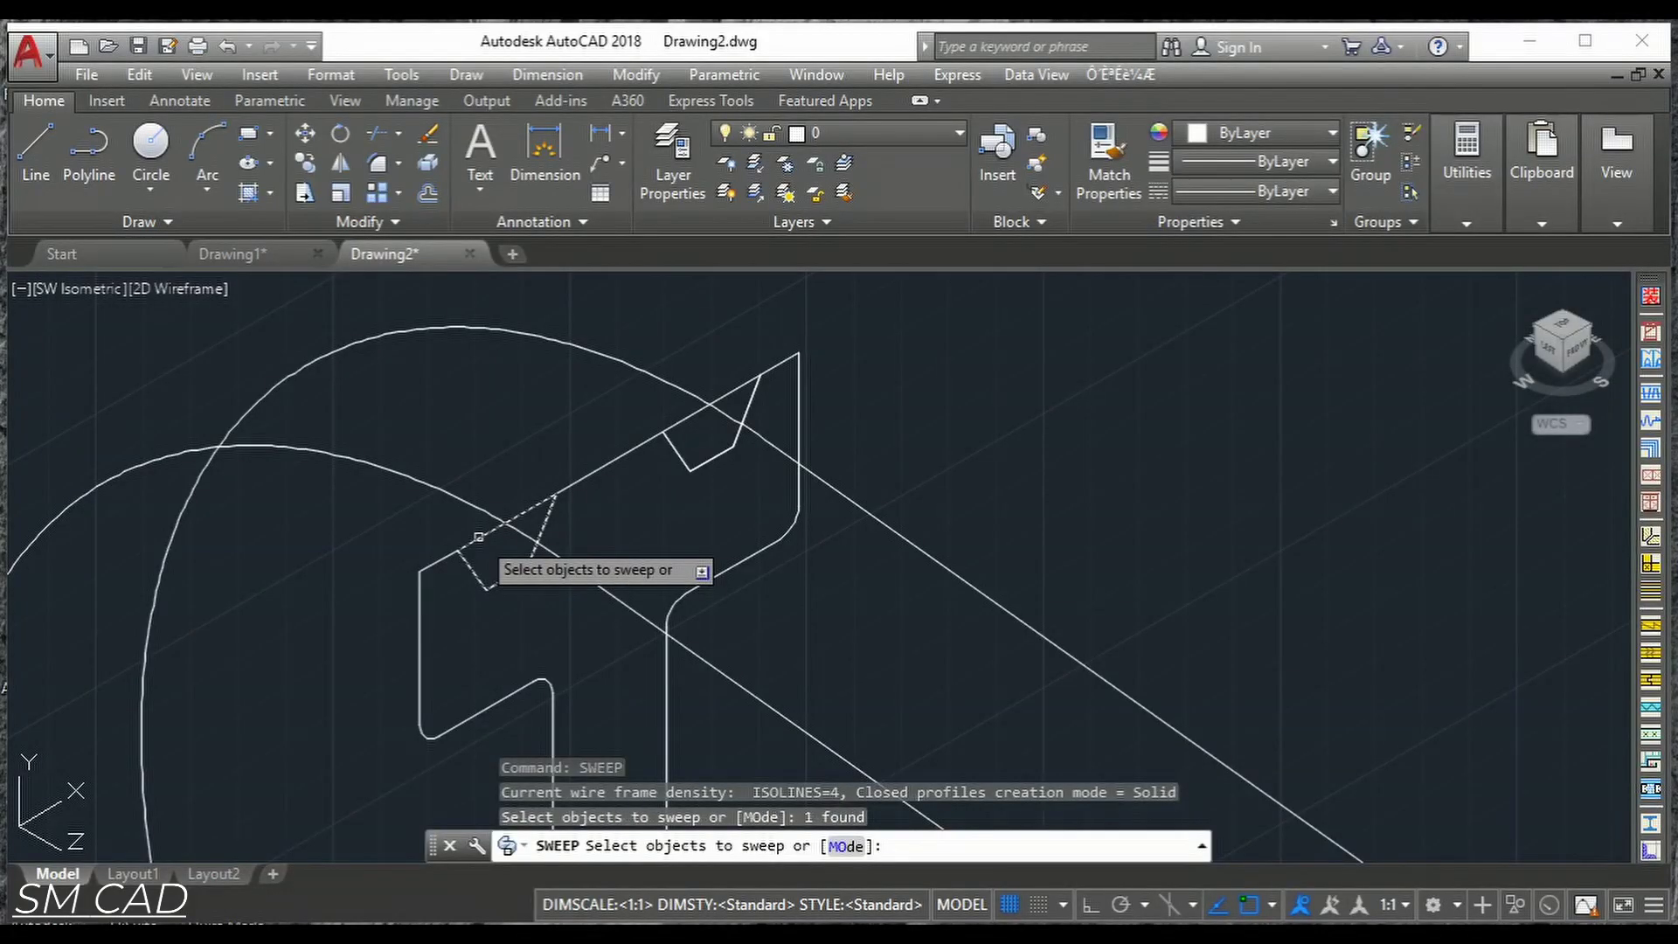
key("Return")
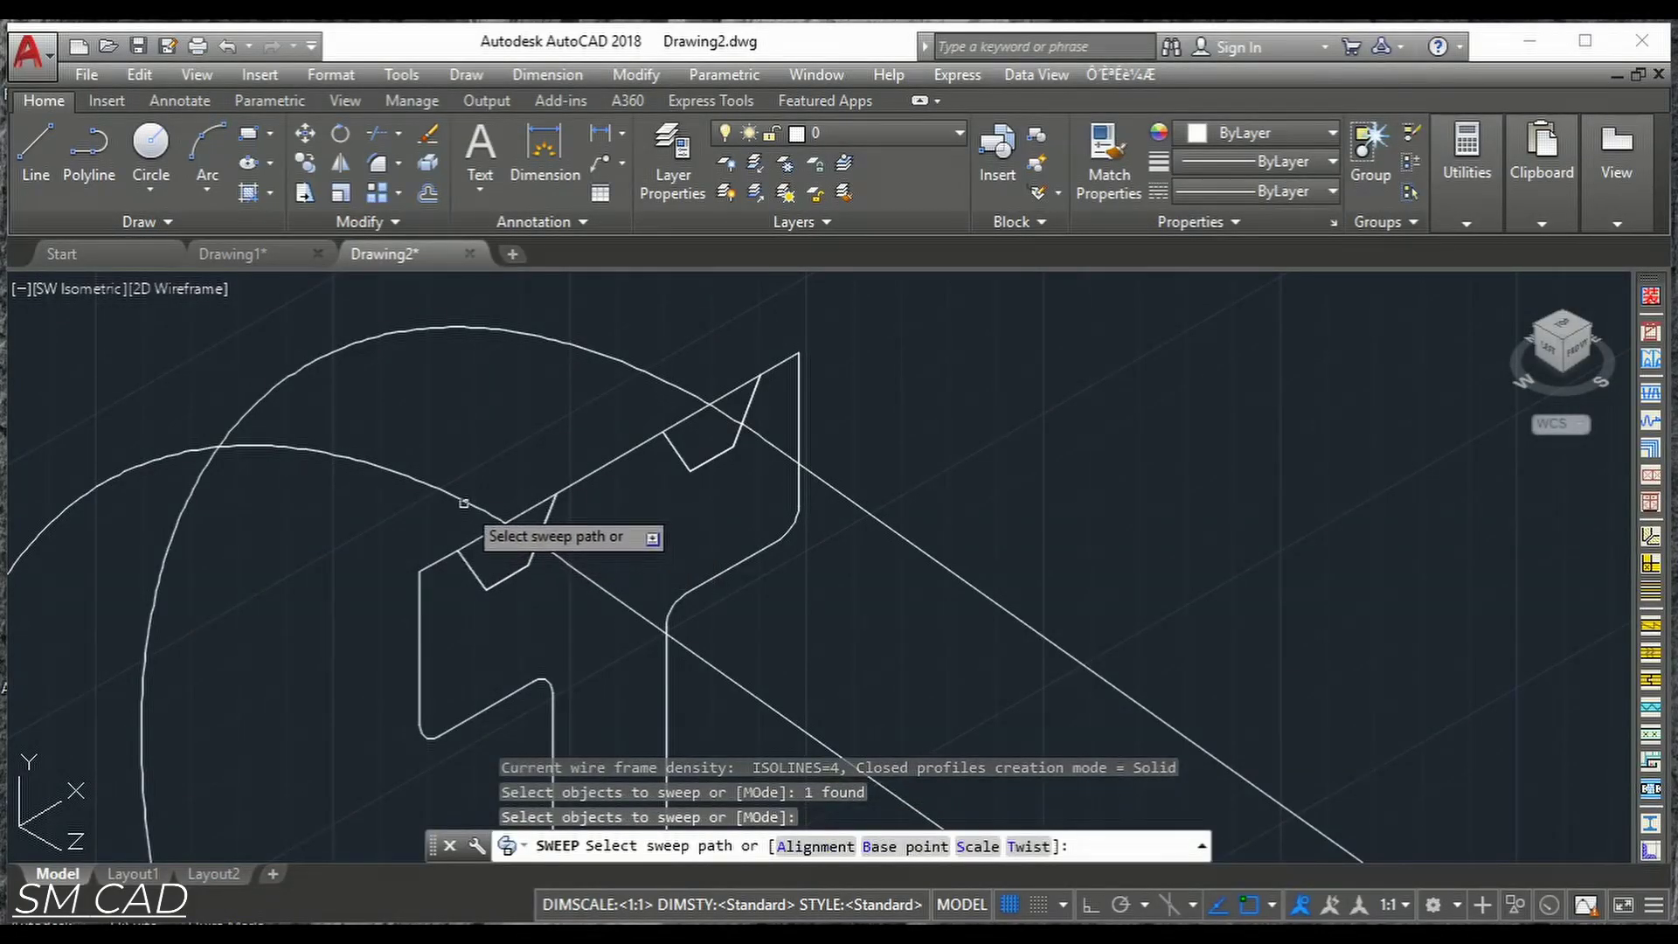
left_click(464, 503)
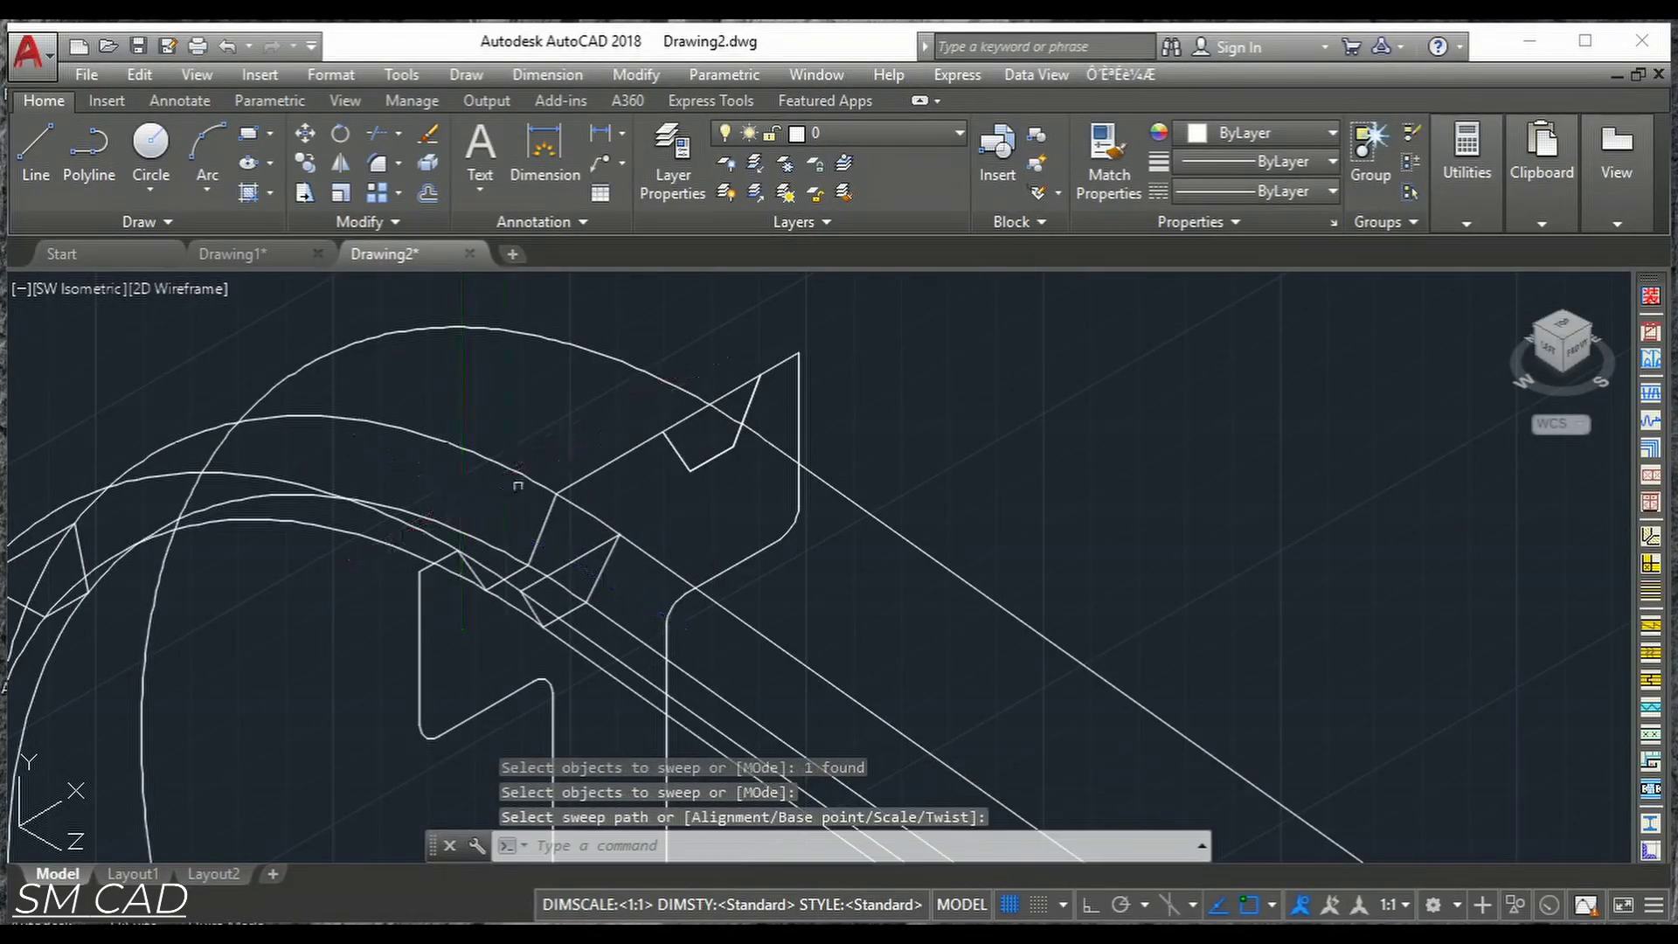
scroll(517, 486, "down", 2)
scroll(681, 407, "up", 4)
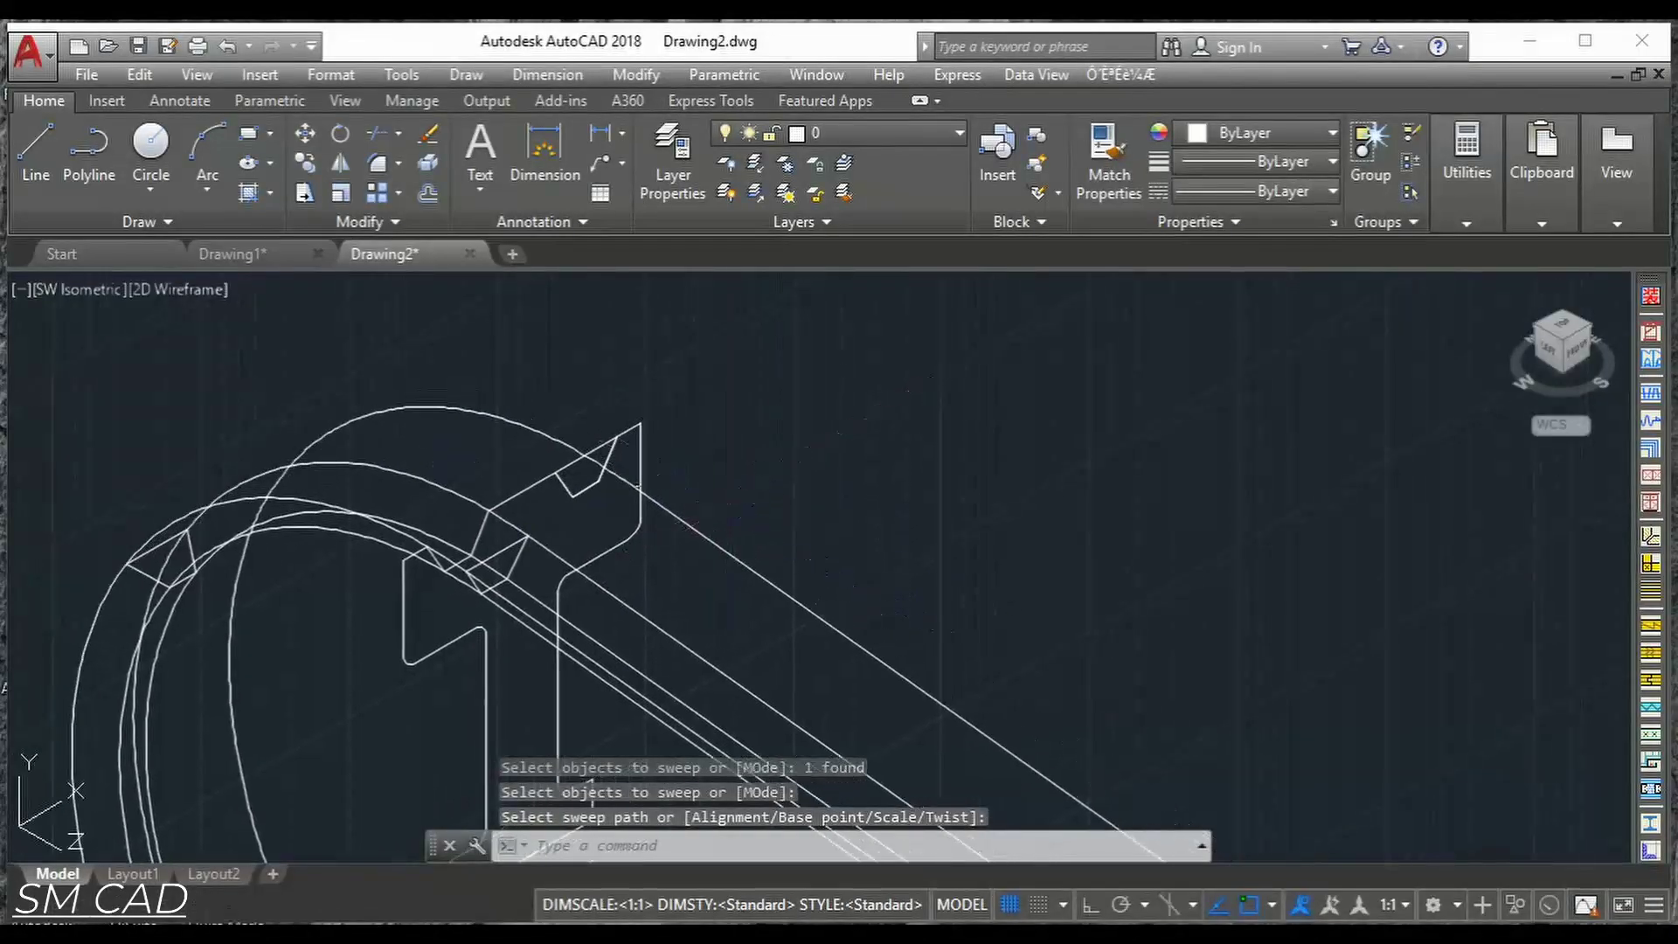
key("Return")
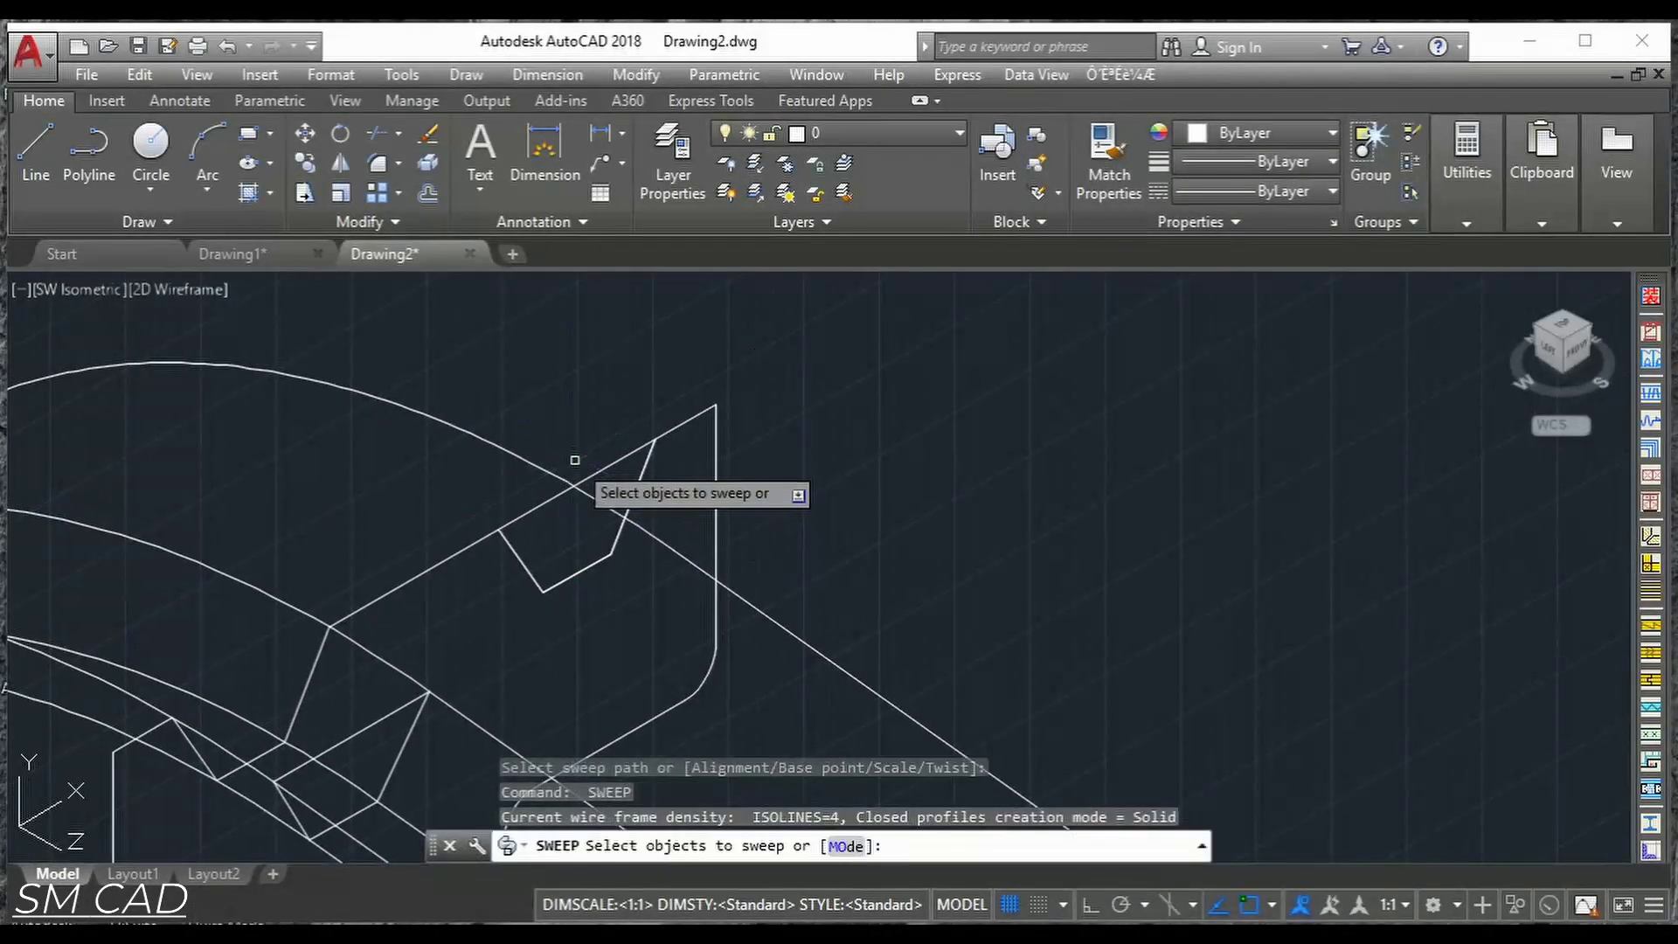
Sweep the second belt section along the path, forming a second V-belt beside the first.
left_click(547, 503)
key("Return")
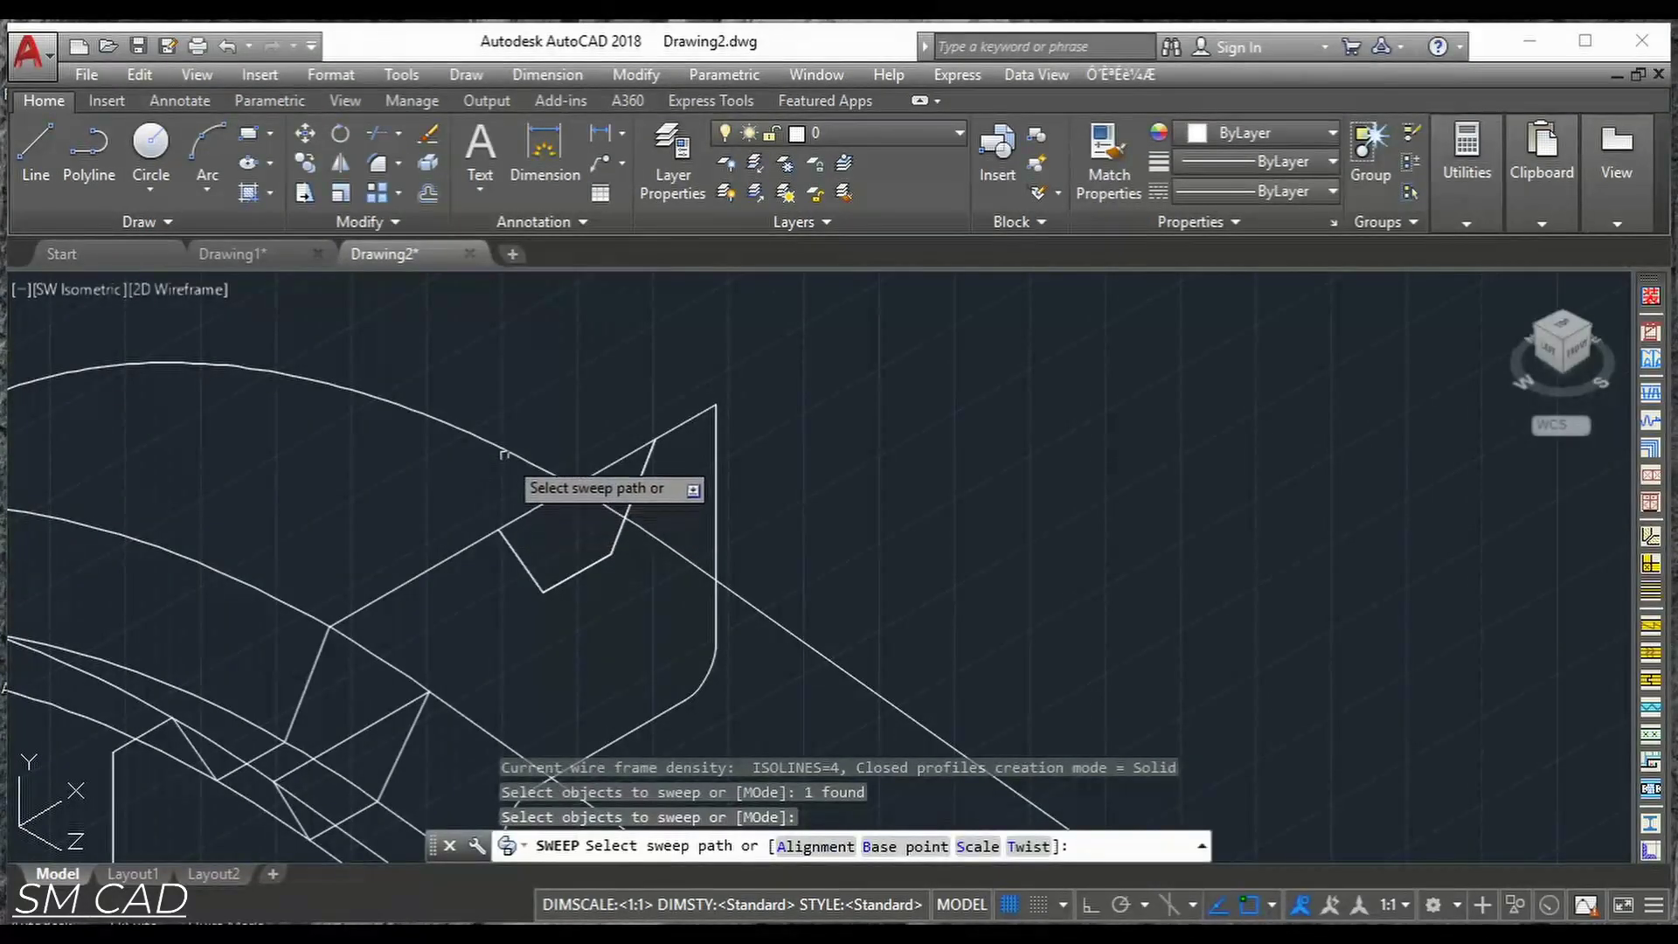
left_click(523, 468)
scroll(523, 467, "down", 5)
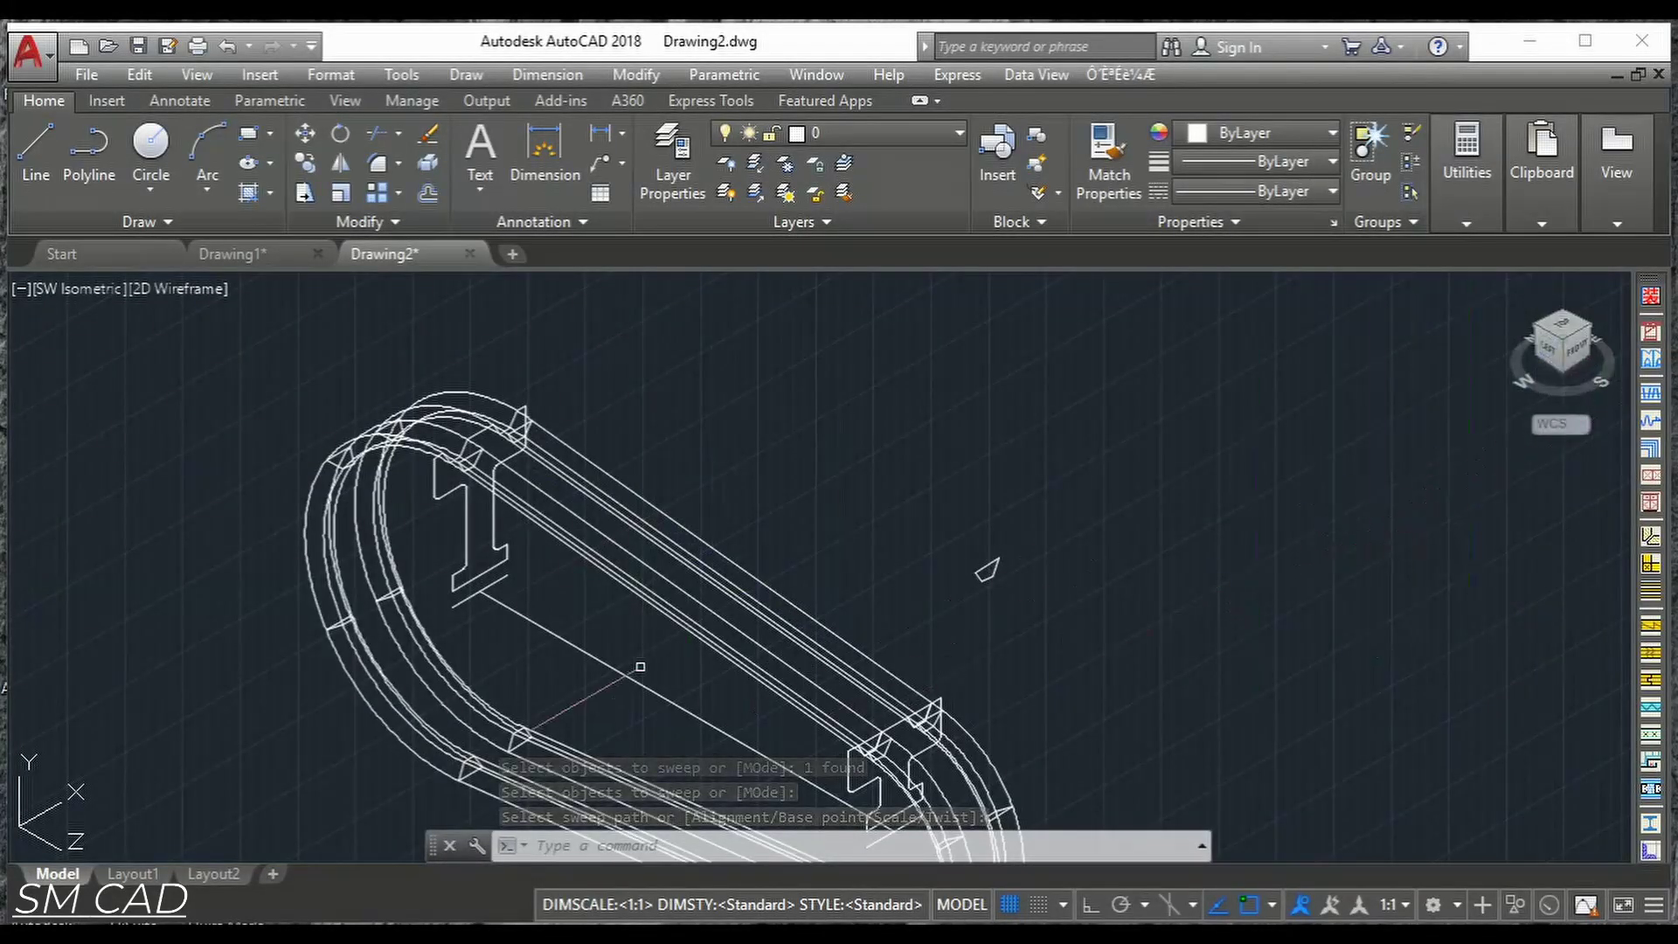
scroll(987, 570, "up", 3)
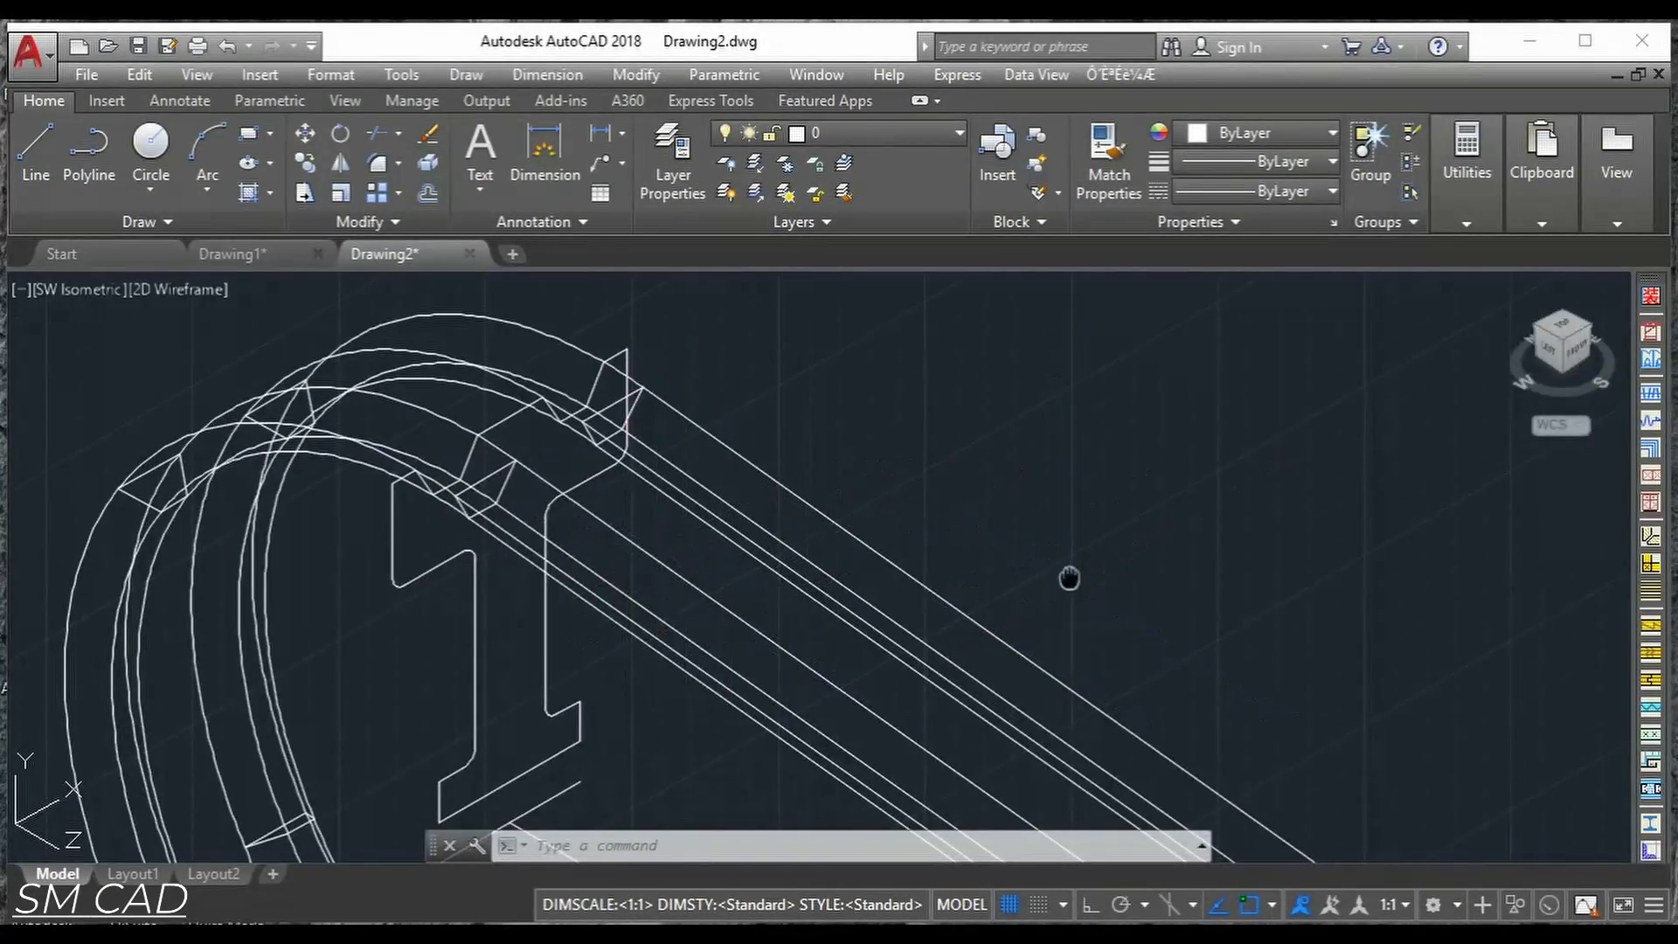
middle_click_drag(991, 543, 646, 509, "shift")
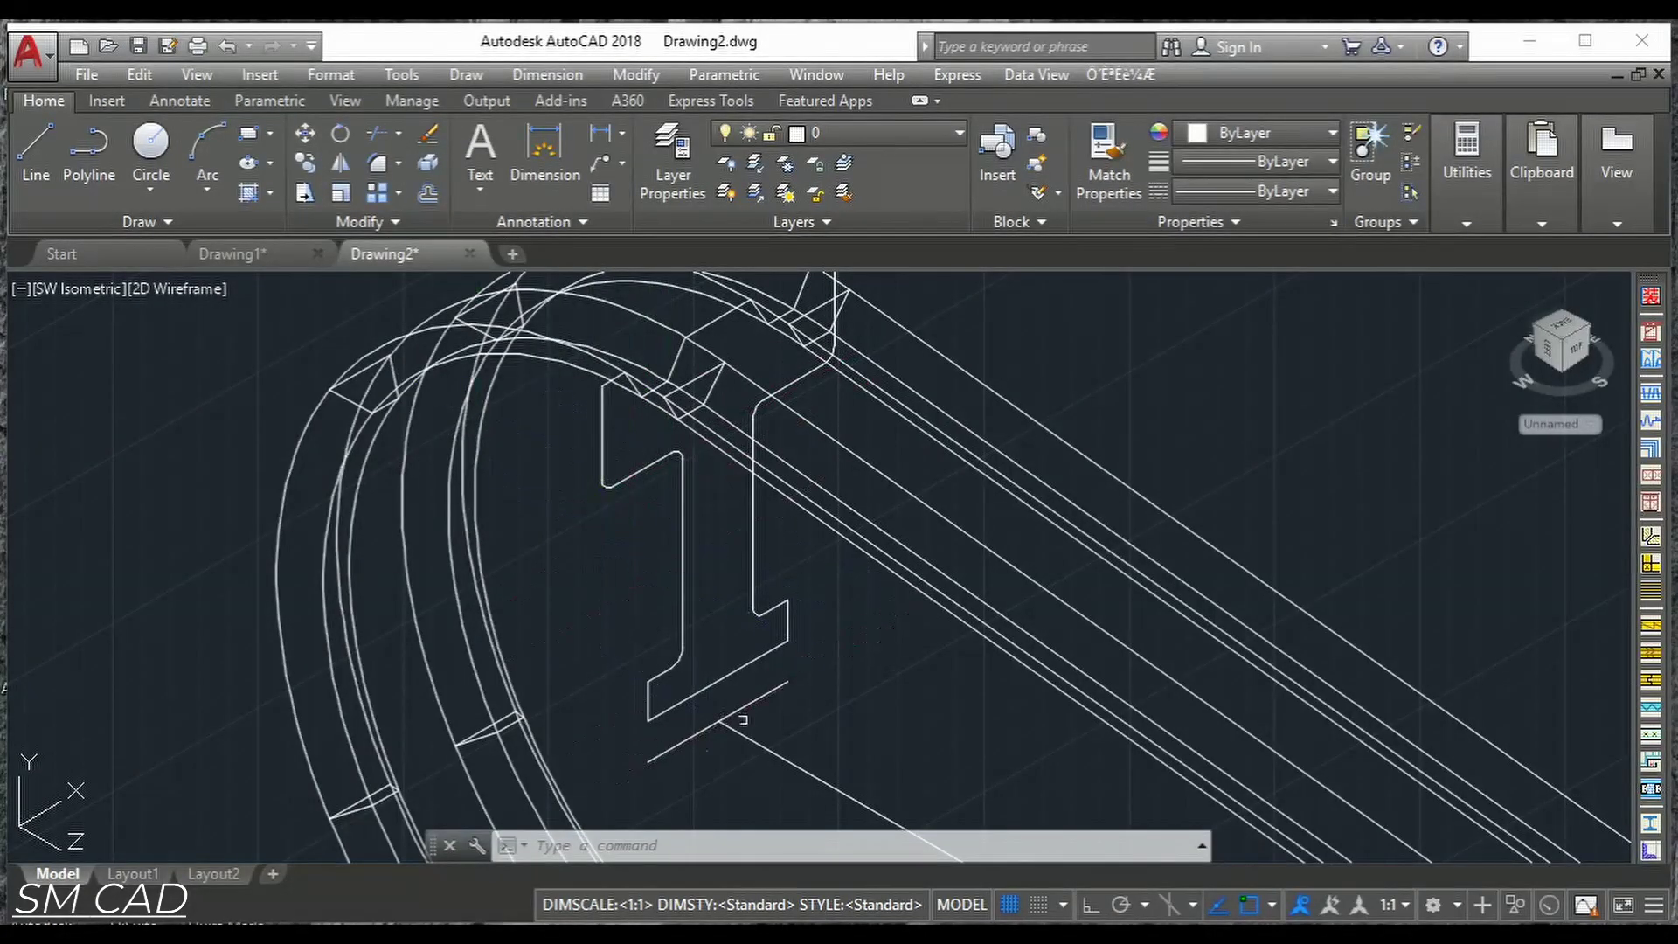
Start REVOLVE and select the first T-shaped pulley profile.
key("Escape")
key("Escape")
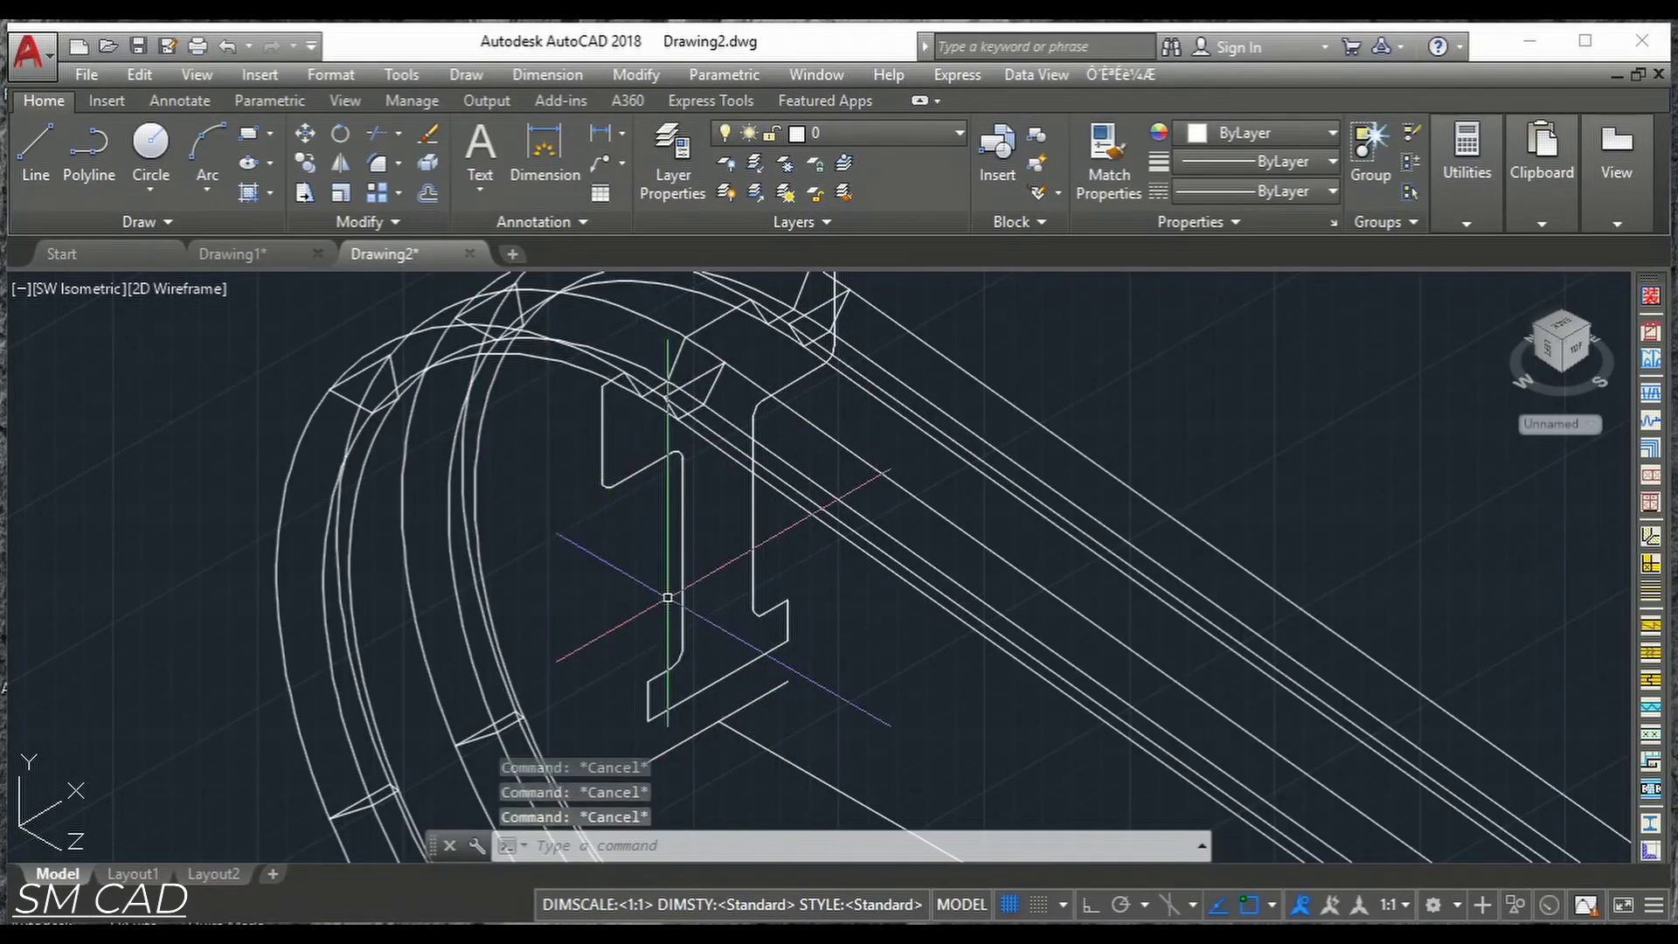
type("rev")
key("Return")
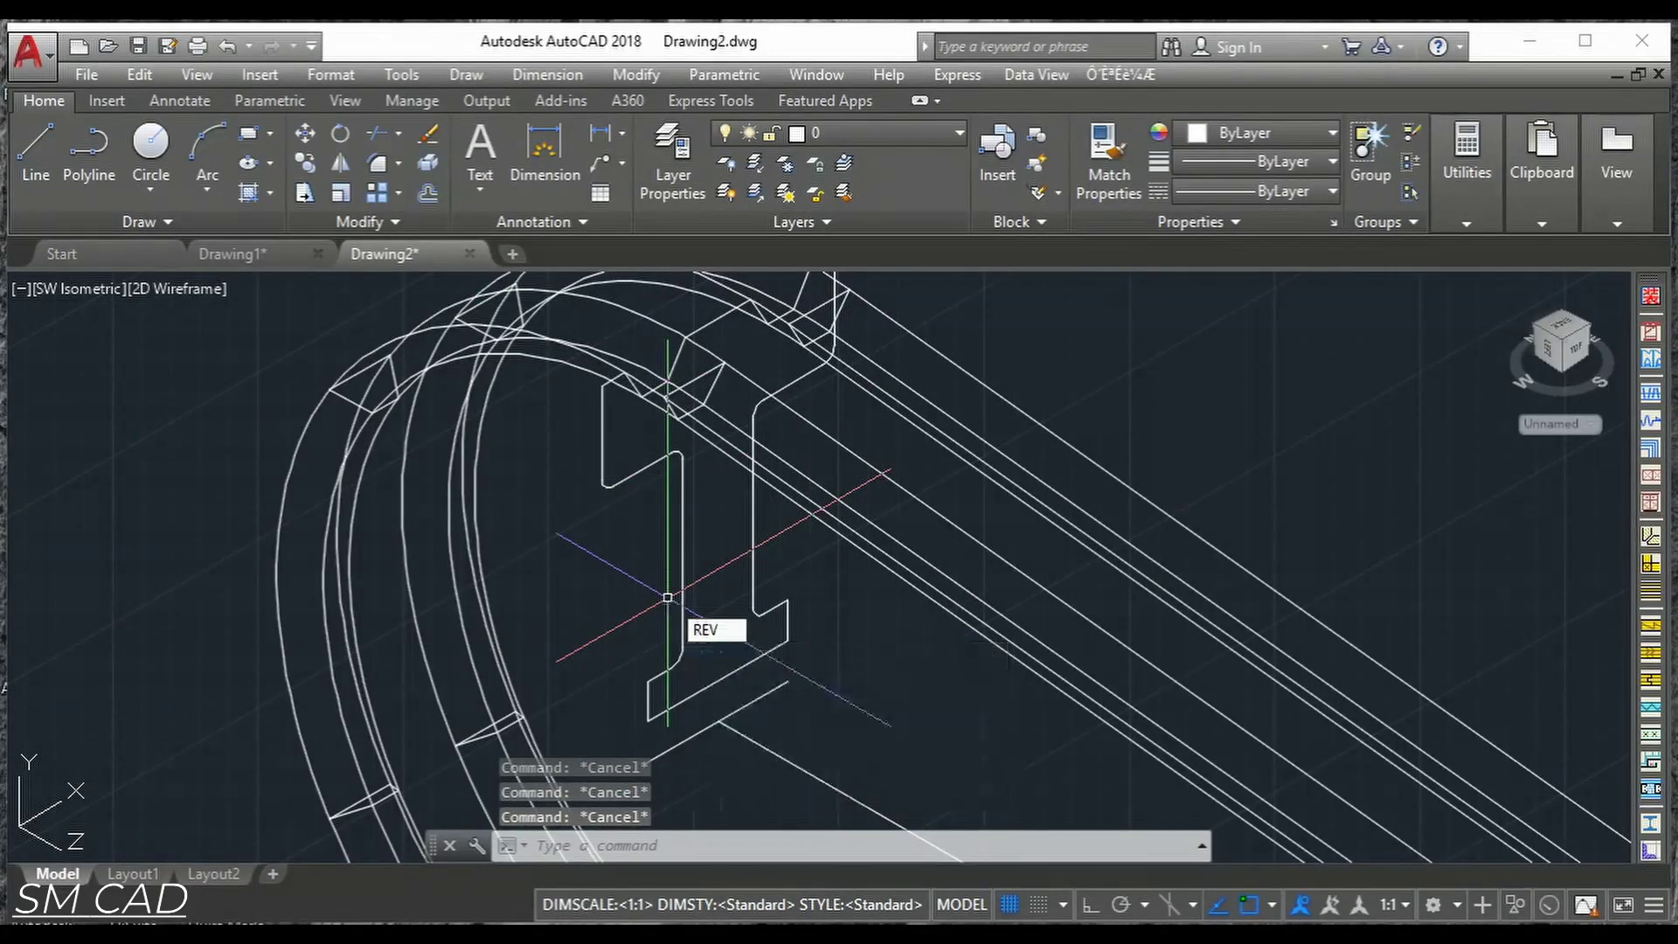
left_click(665, 459)
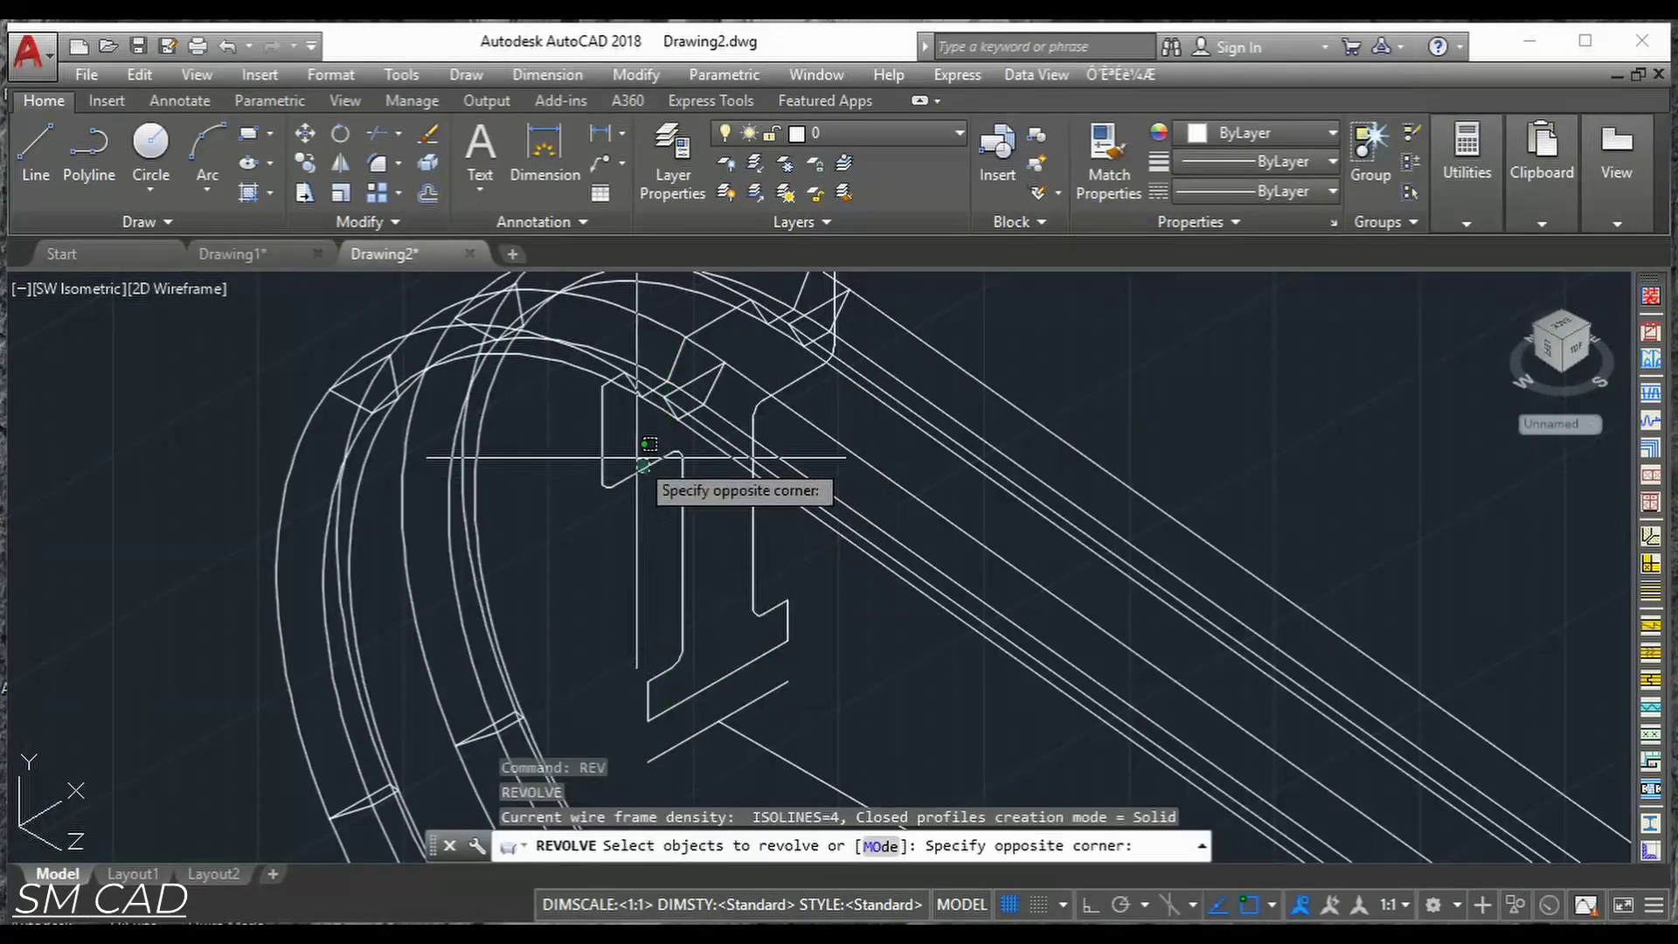
left_click(603, 472)
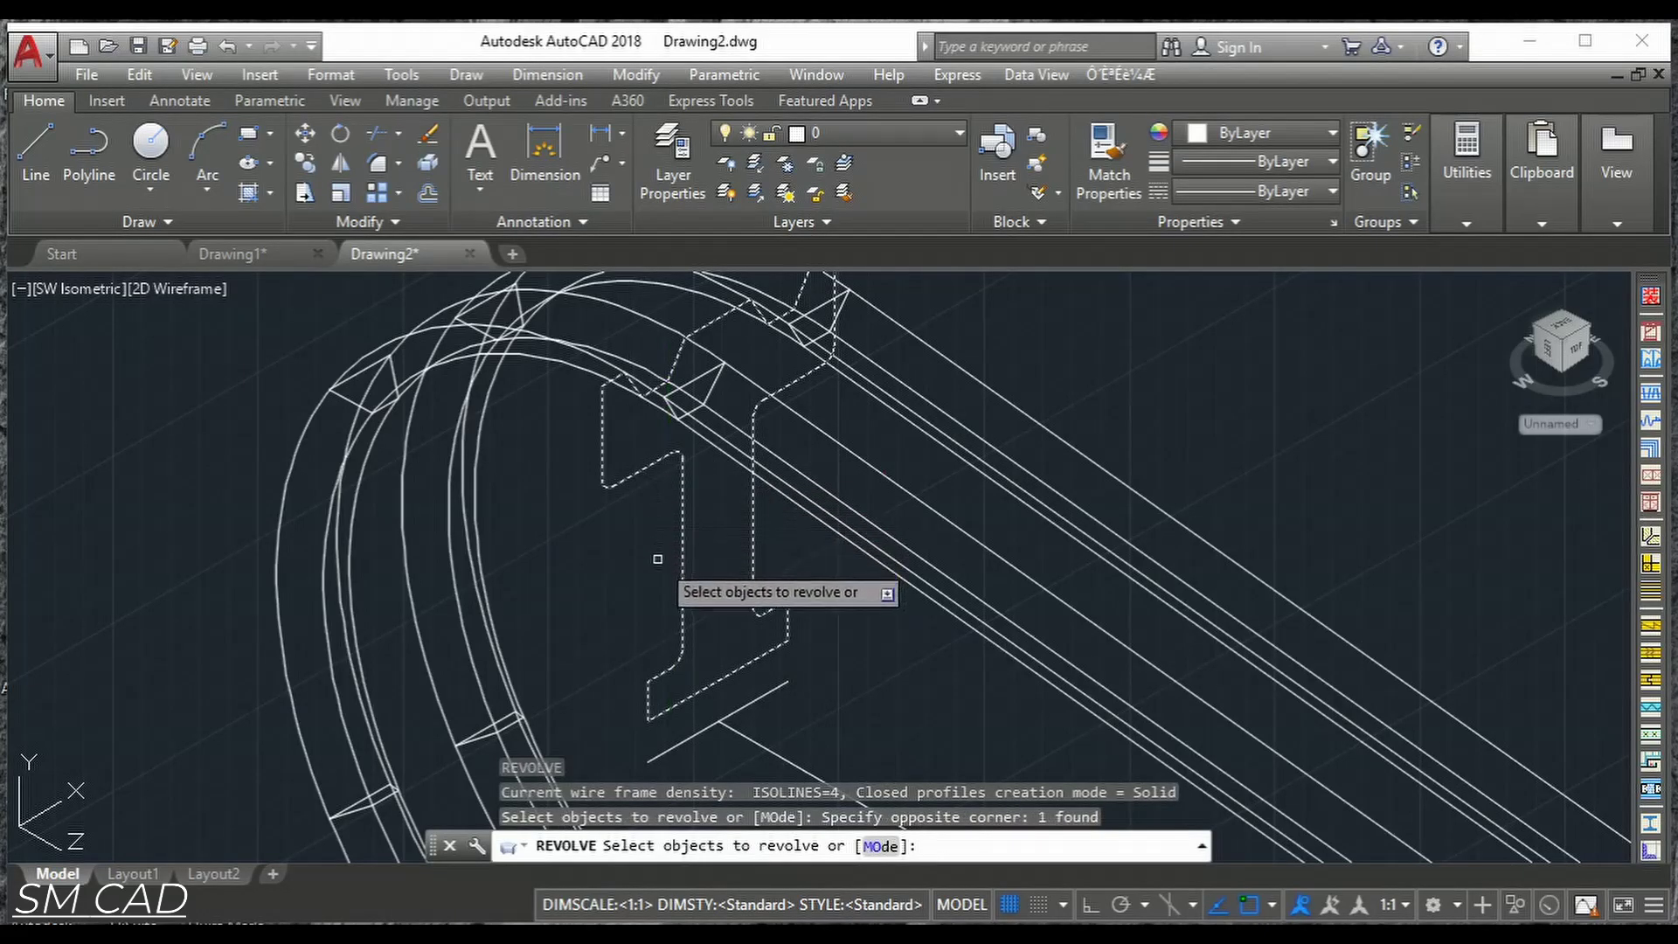
key("Return")
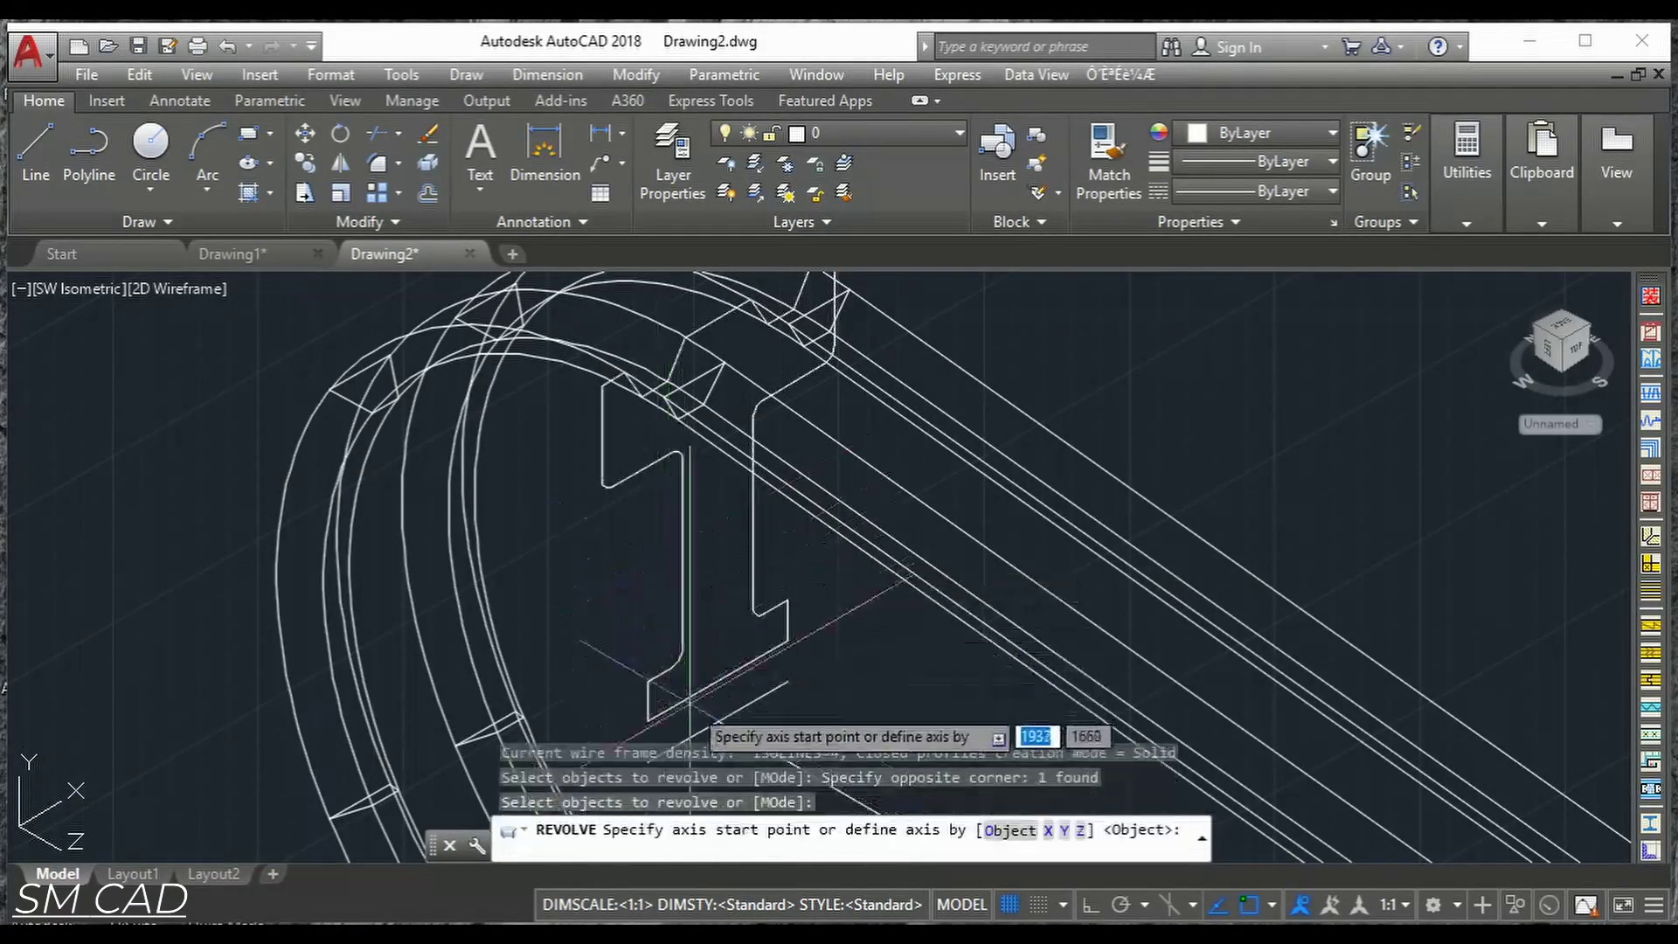
Revolve the profile 360° about its base line into a solid grooved pulley.
middle_click_drag(686, 716, 680, 649)
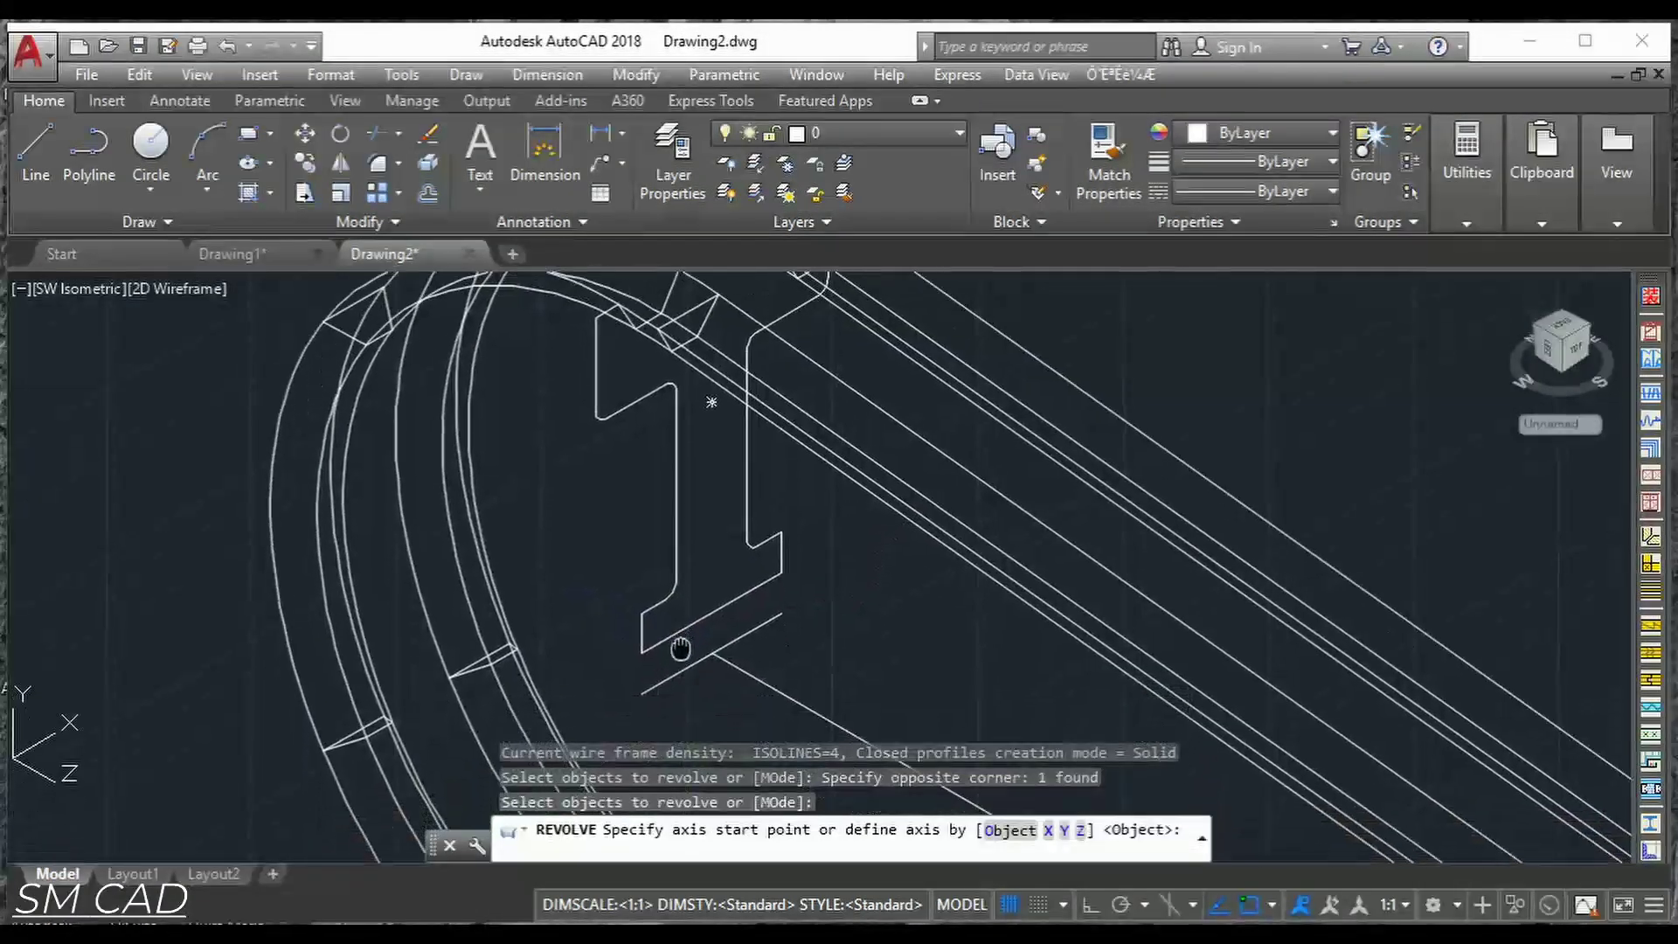
left_click(644, 693)
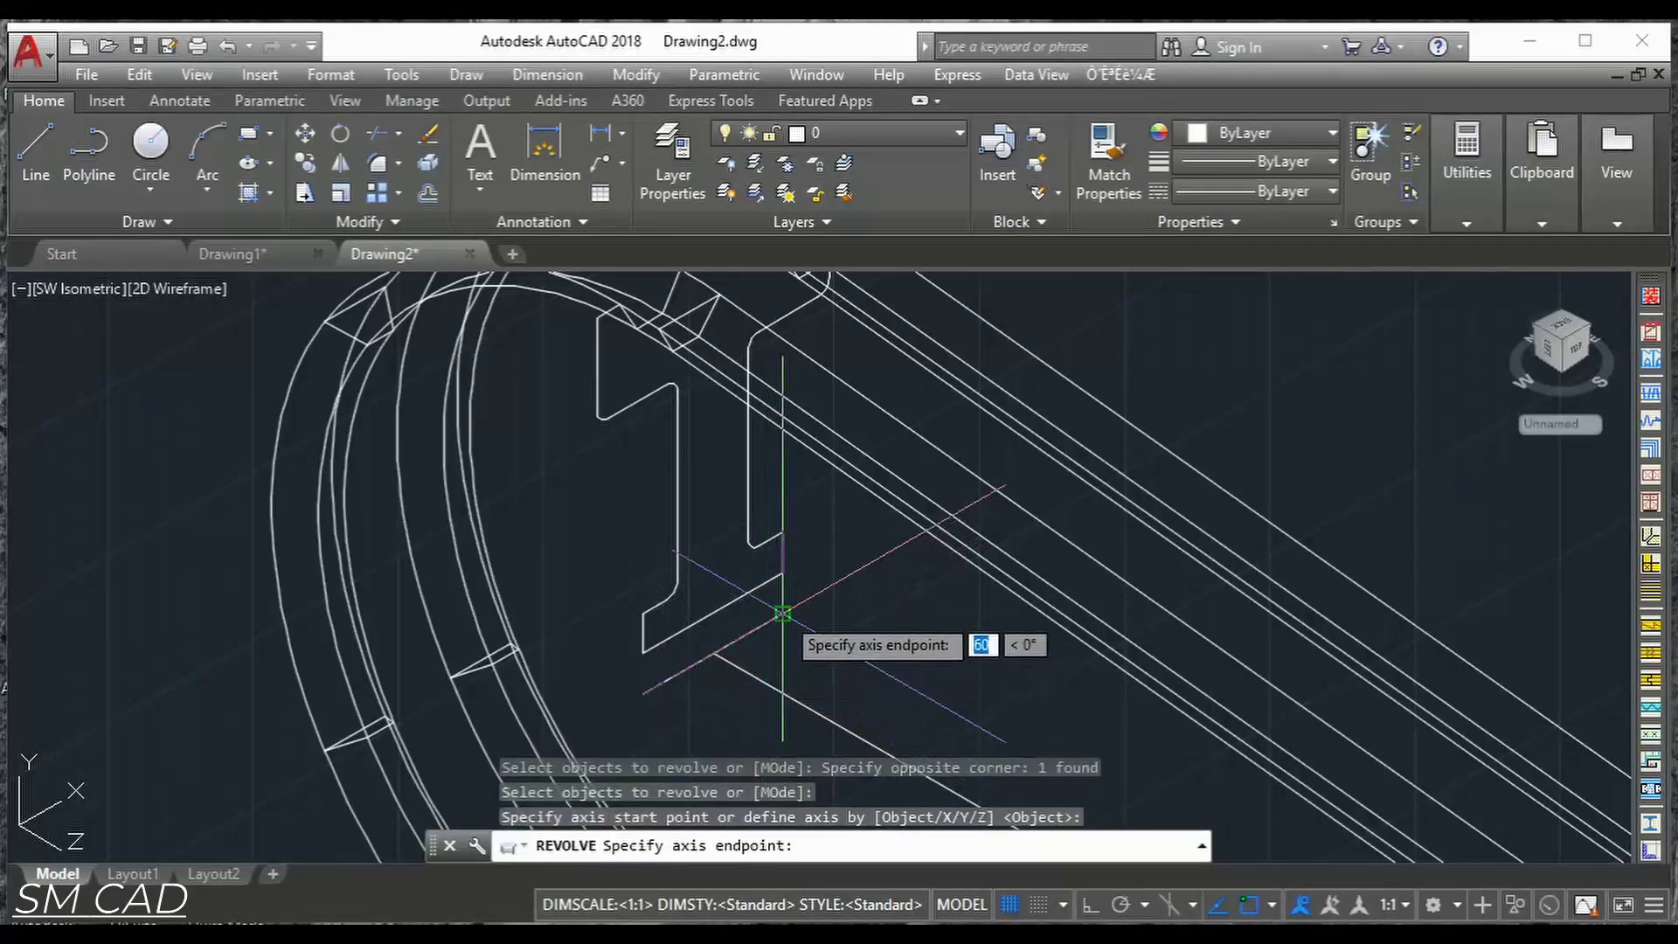
left_click(777, 614)
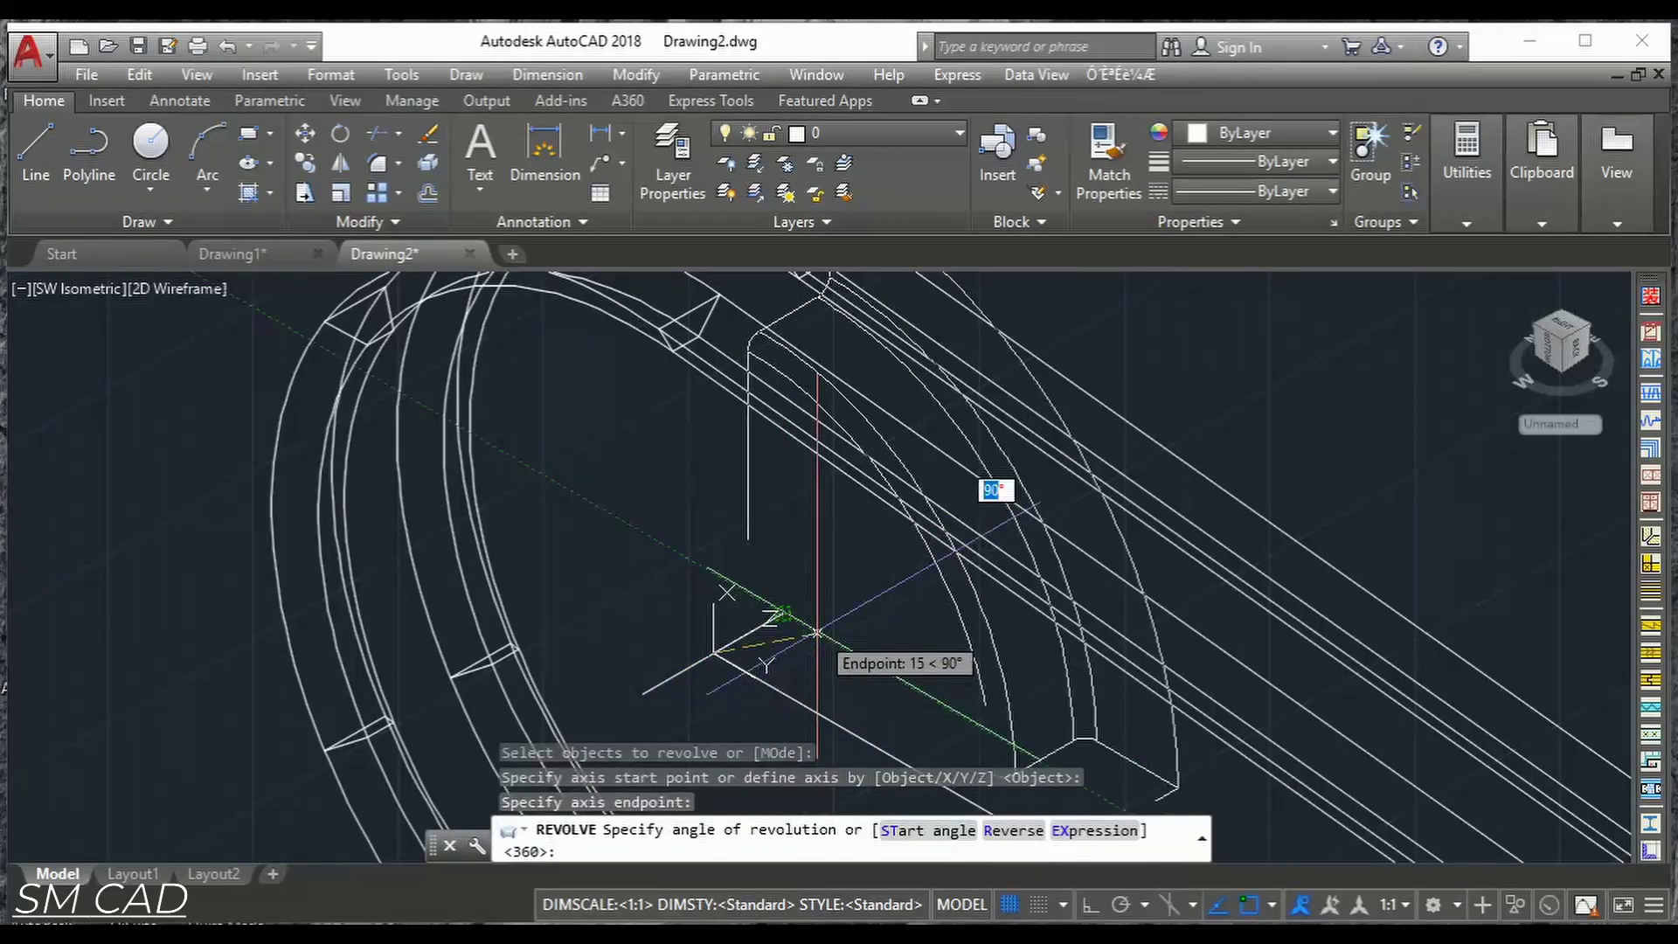
type("360")
key("Return")
scroll(816, 632, "down", 5)
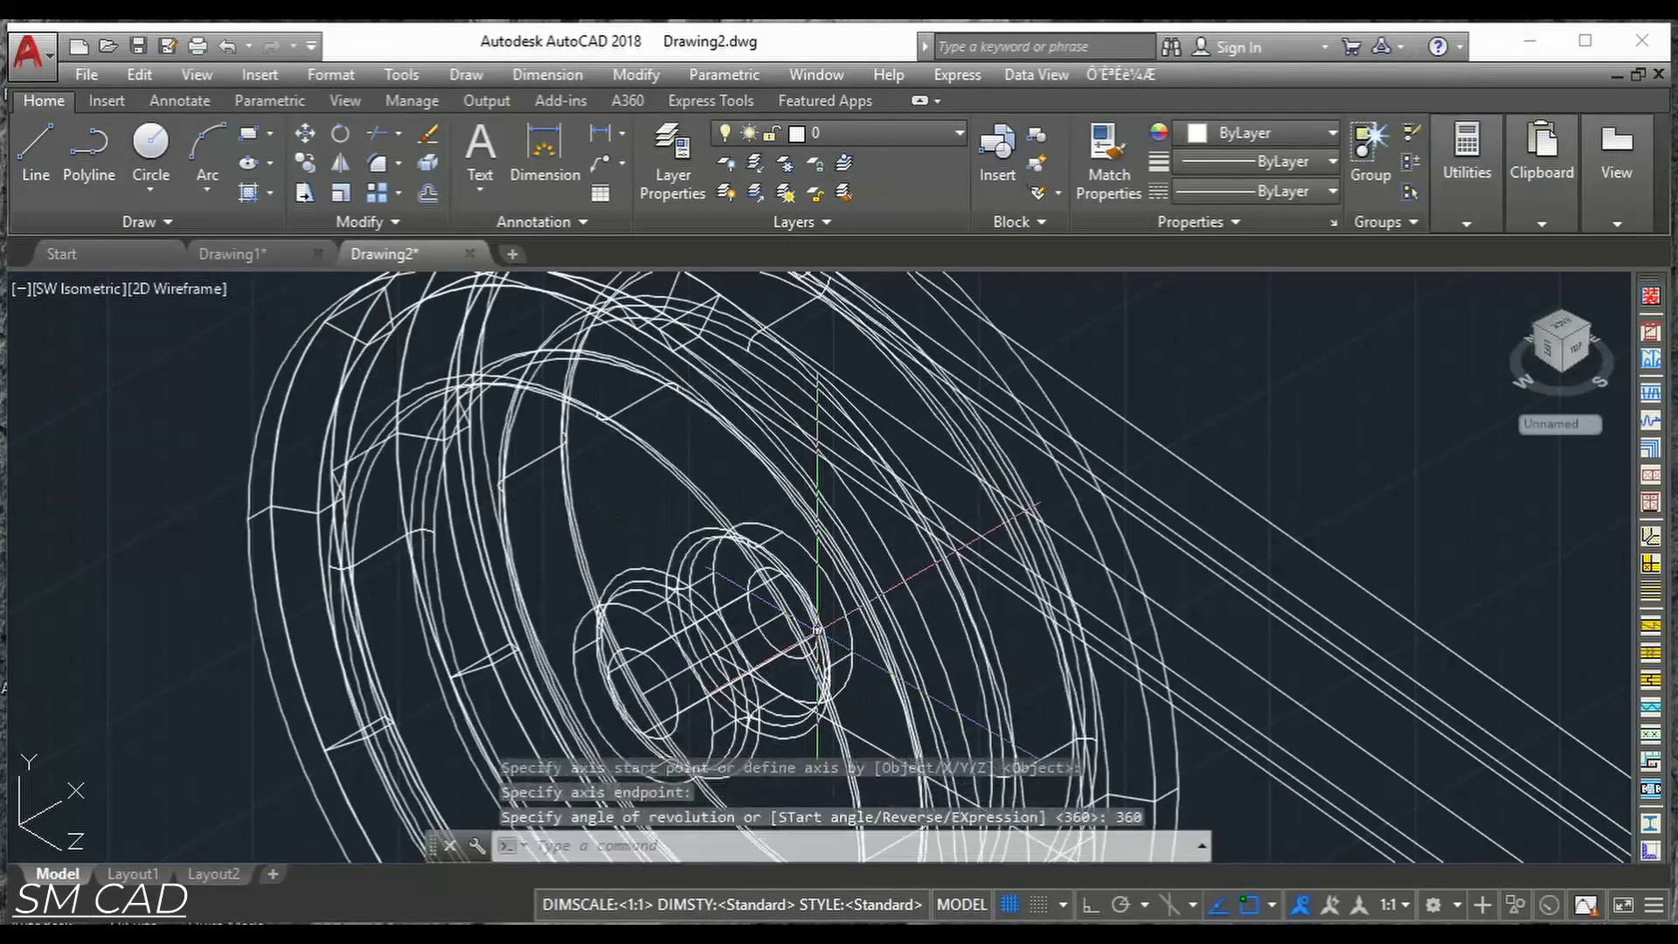
middle_click_drag(995, 603, 714, 388)
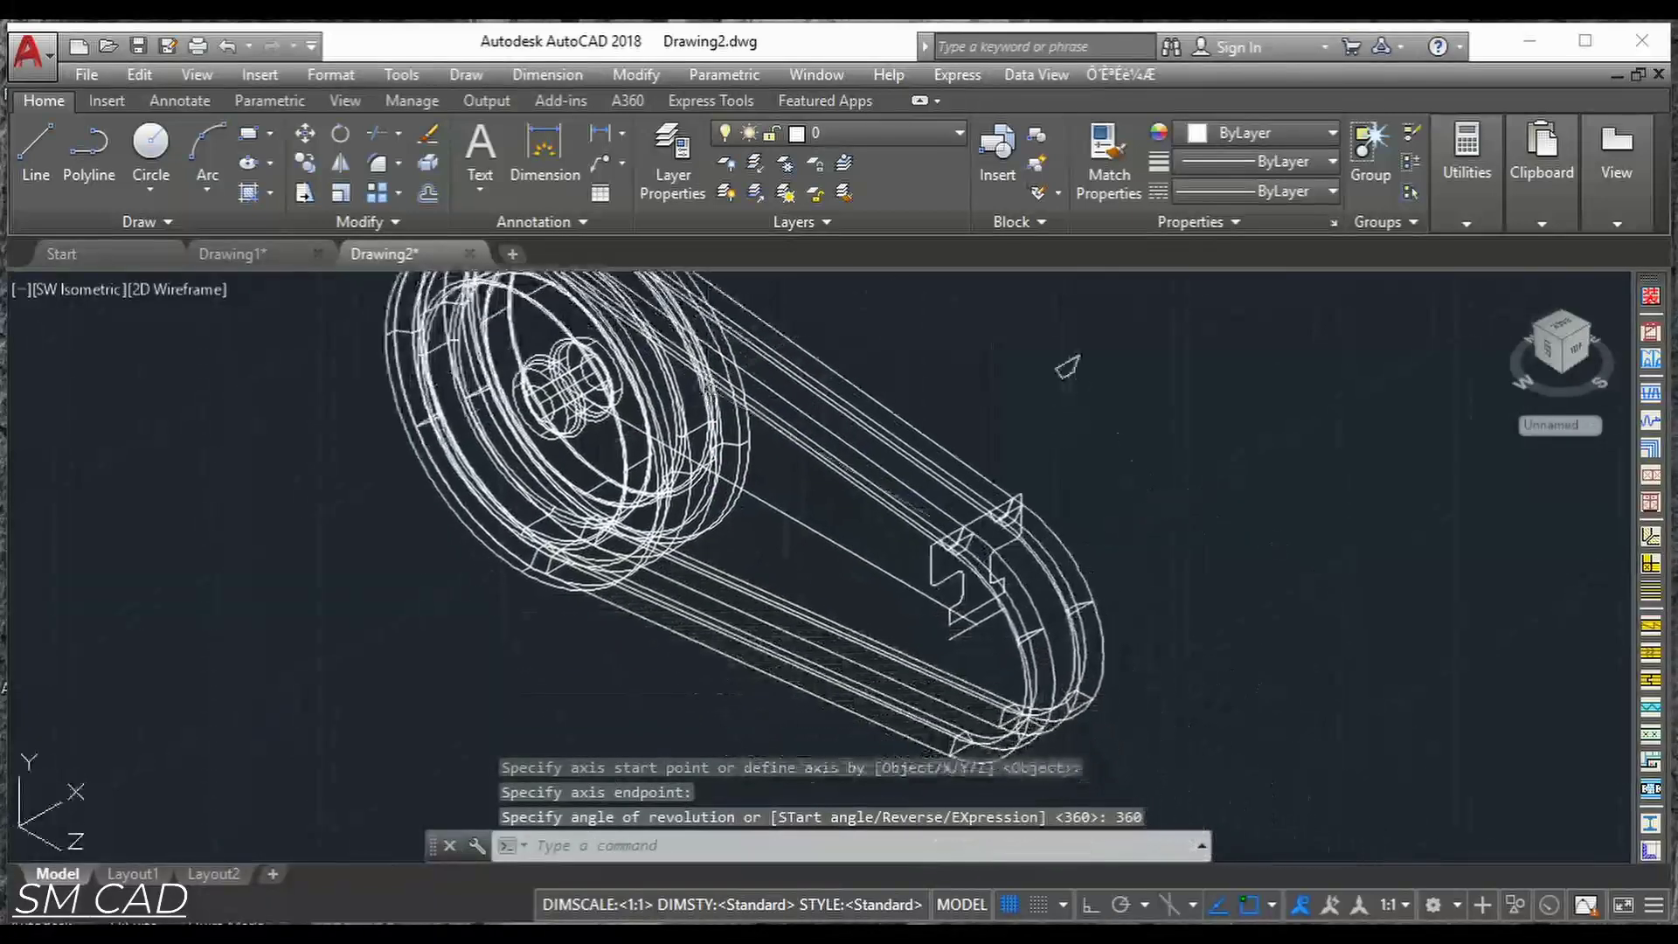
scroll(971, 624, "up", 5)
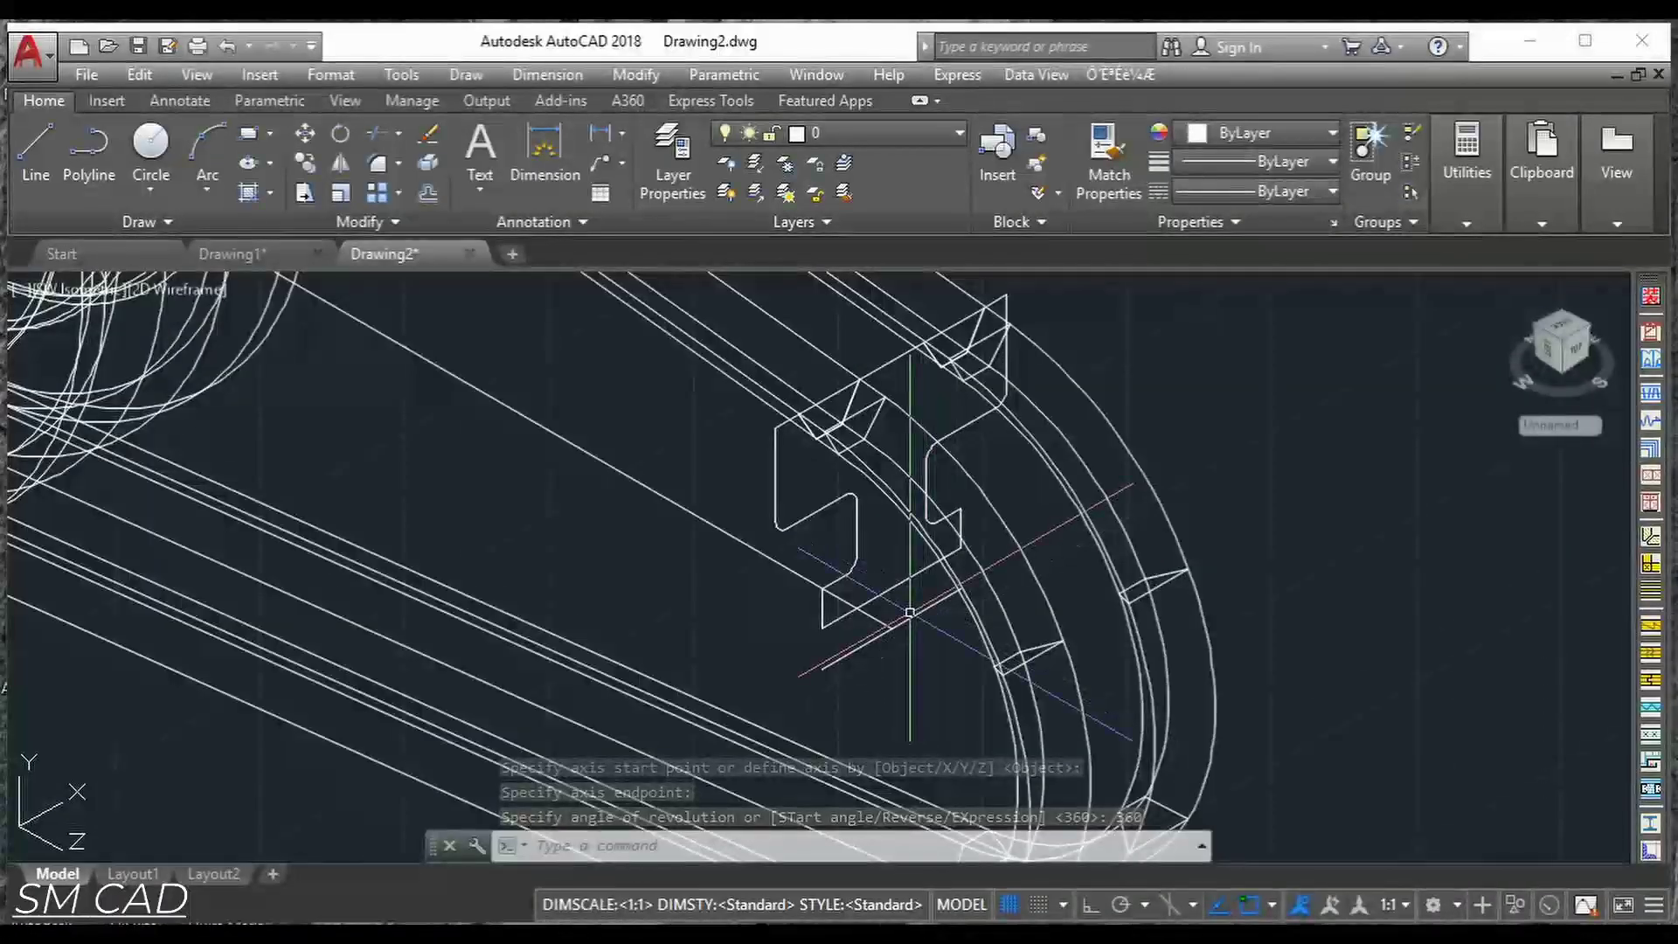
Revolve the second T profile 360° about its base line into the second solid pulley.
type("re")
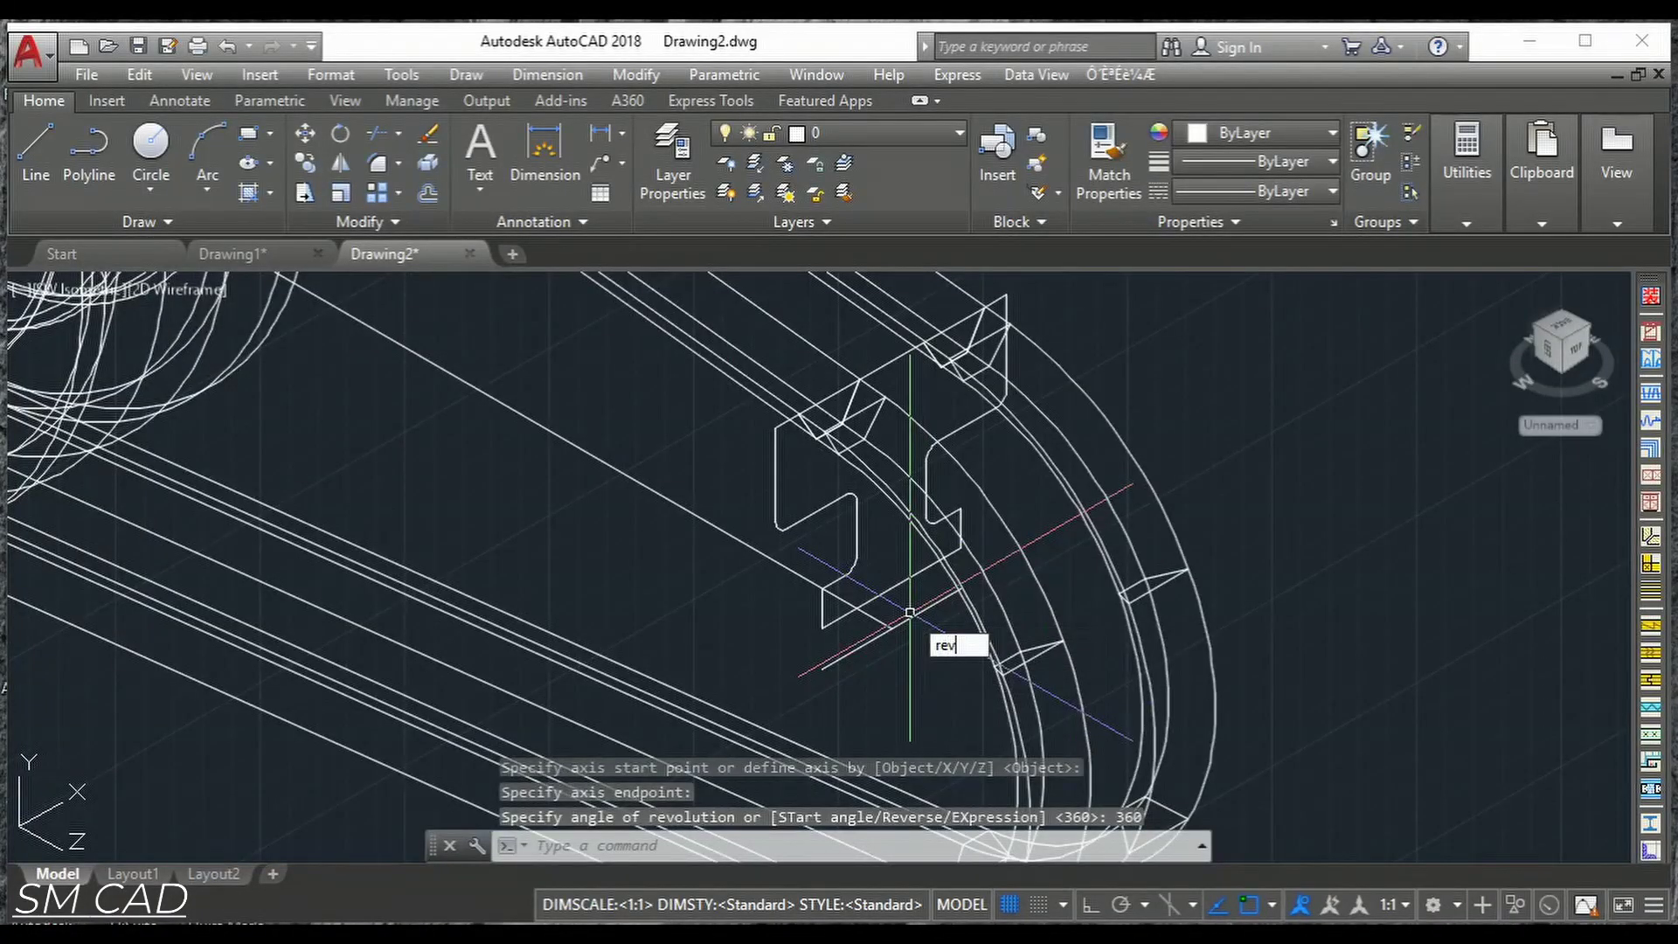
type("v")
key("Return")
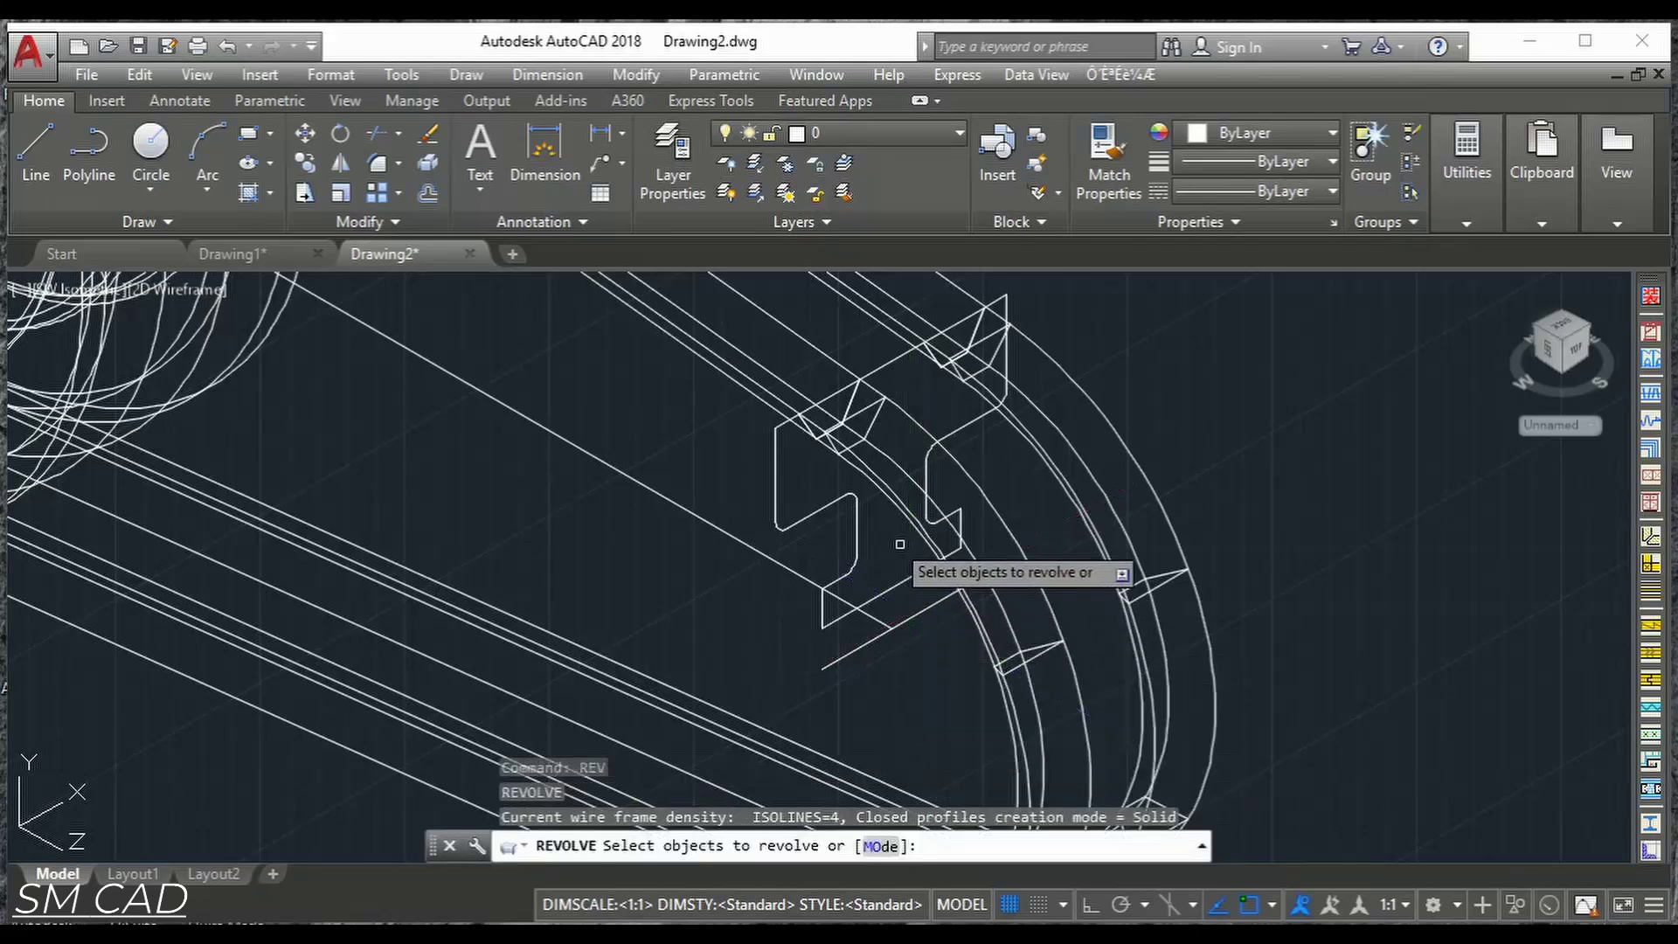
left_click(816, 510)
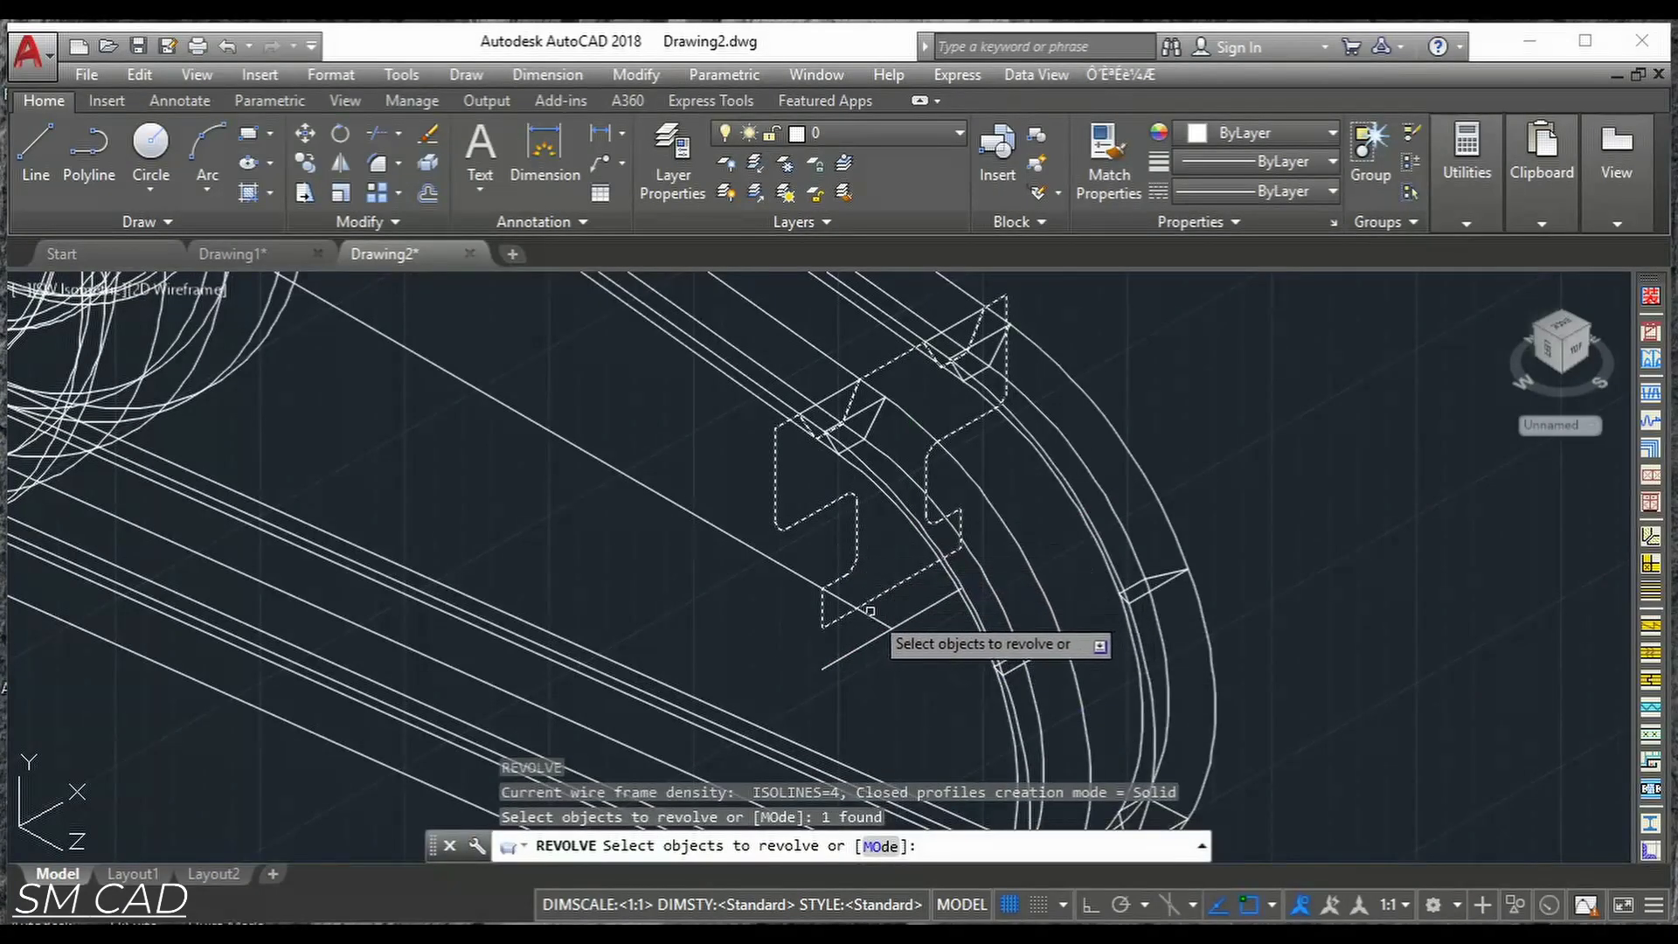
key("Return")
left_click(822, 667)
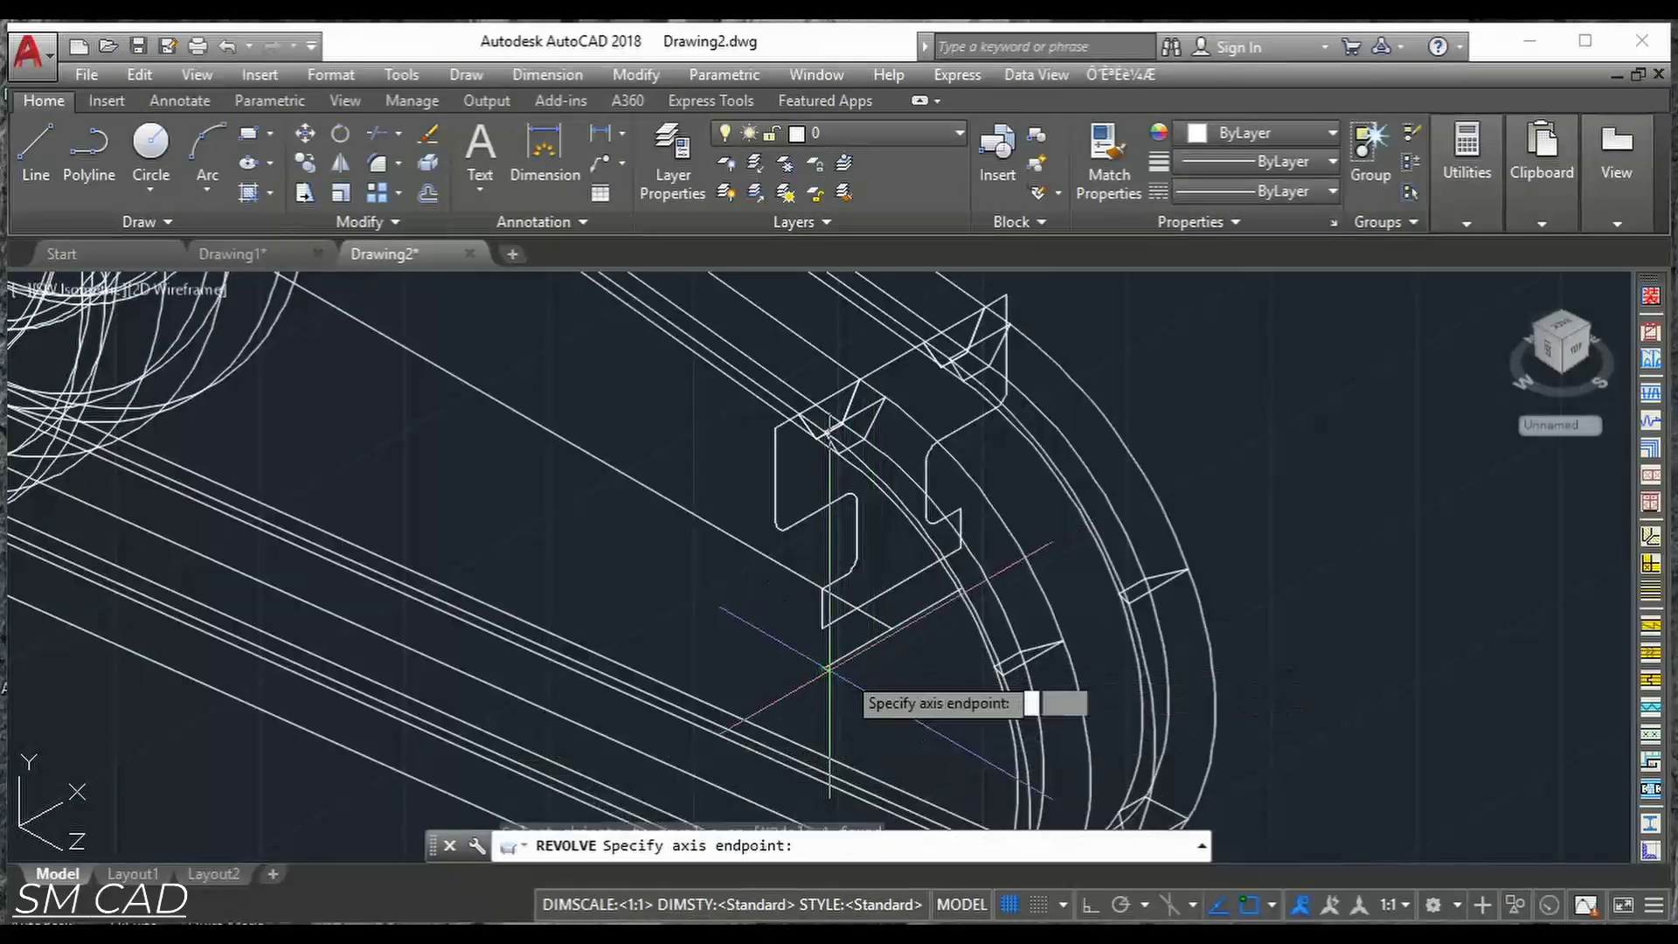
scroll(952, 647, "up", 5)
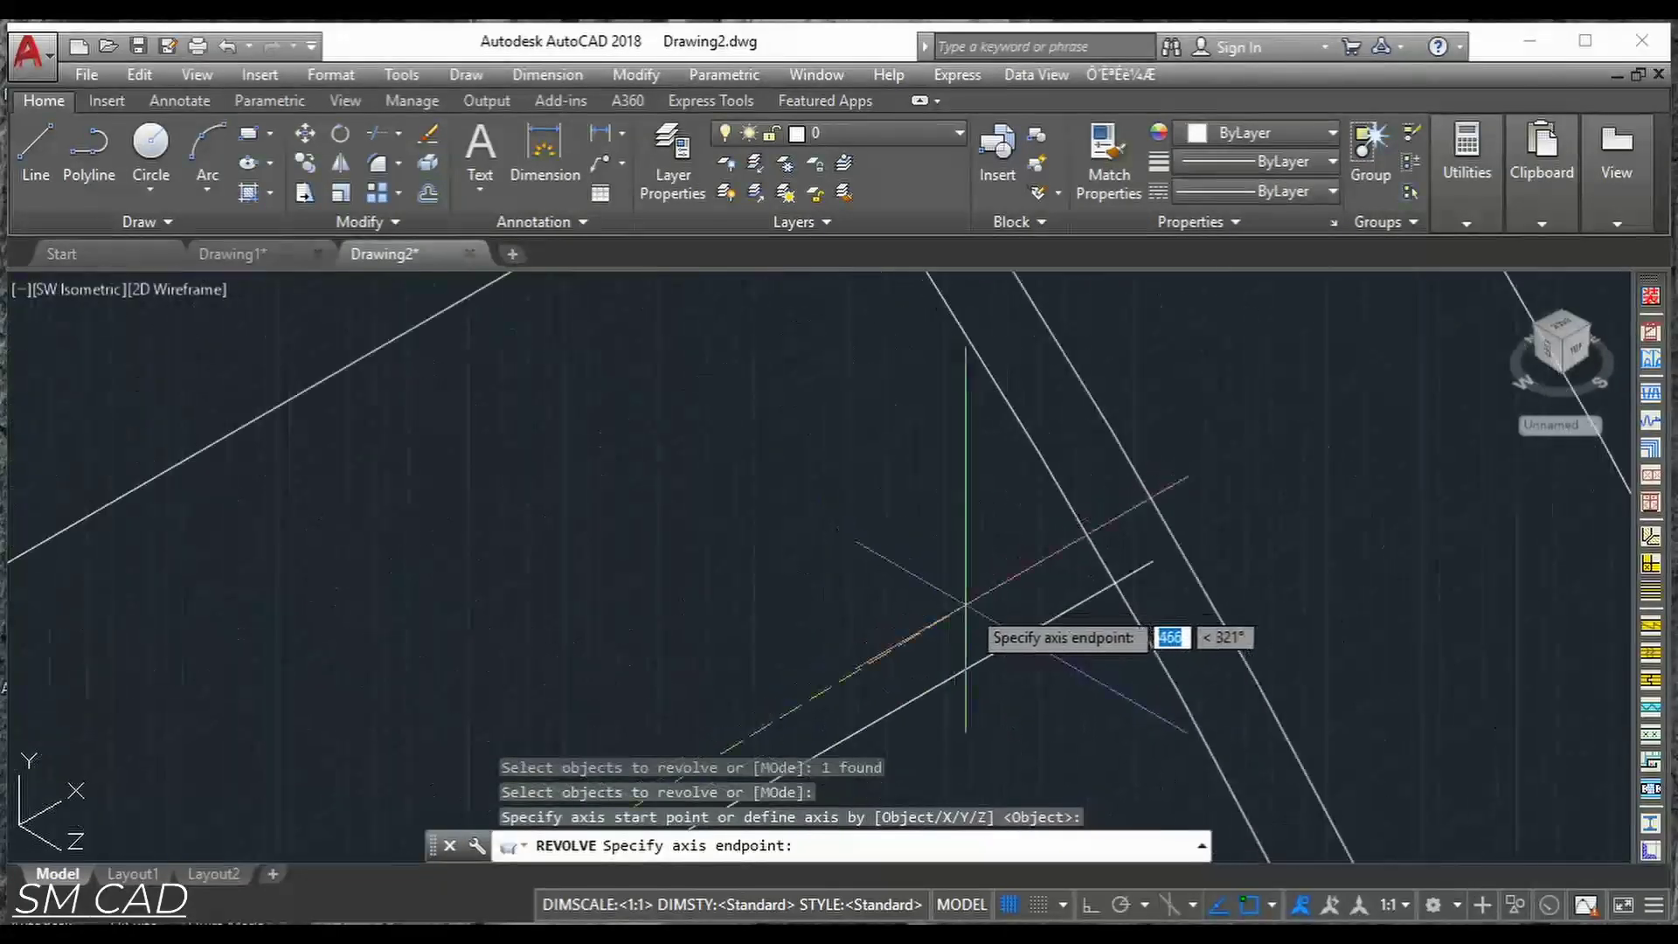
left_click(1153, 561)
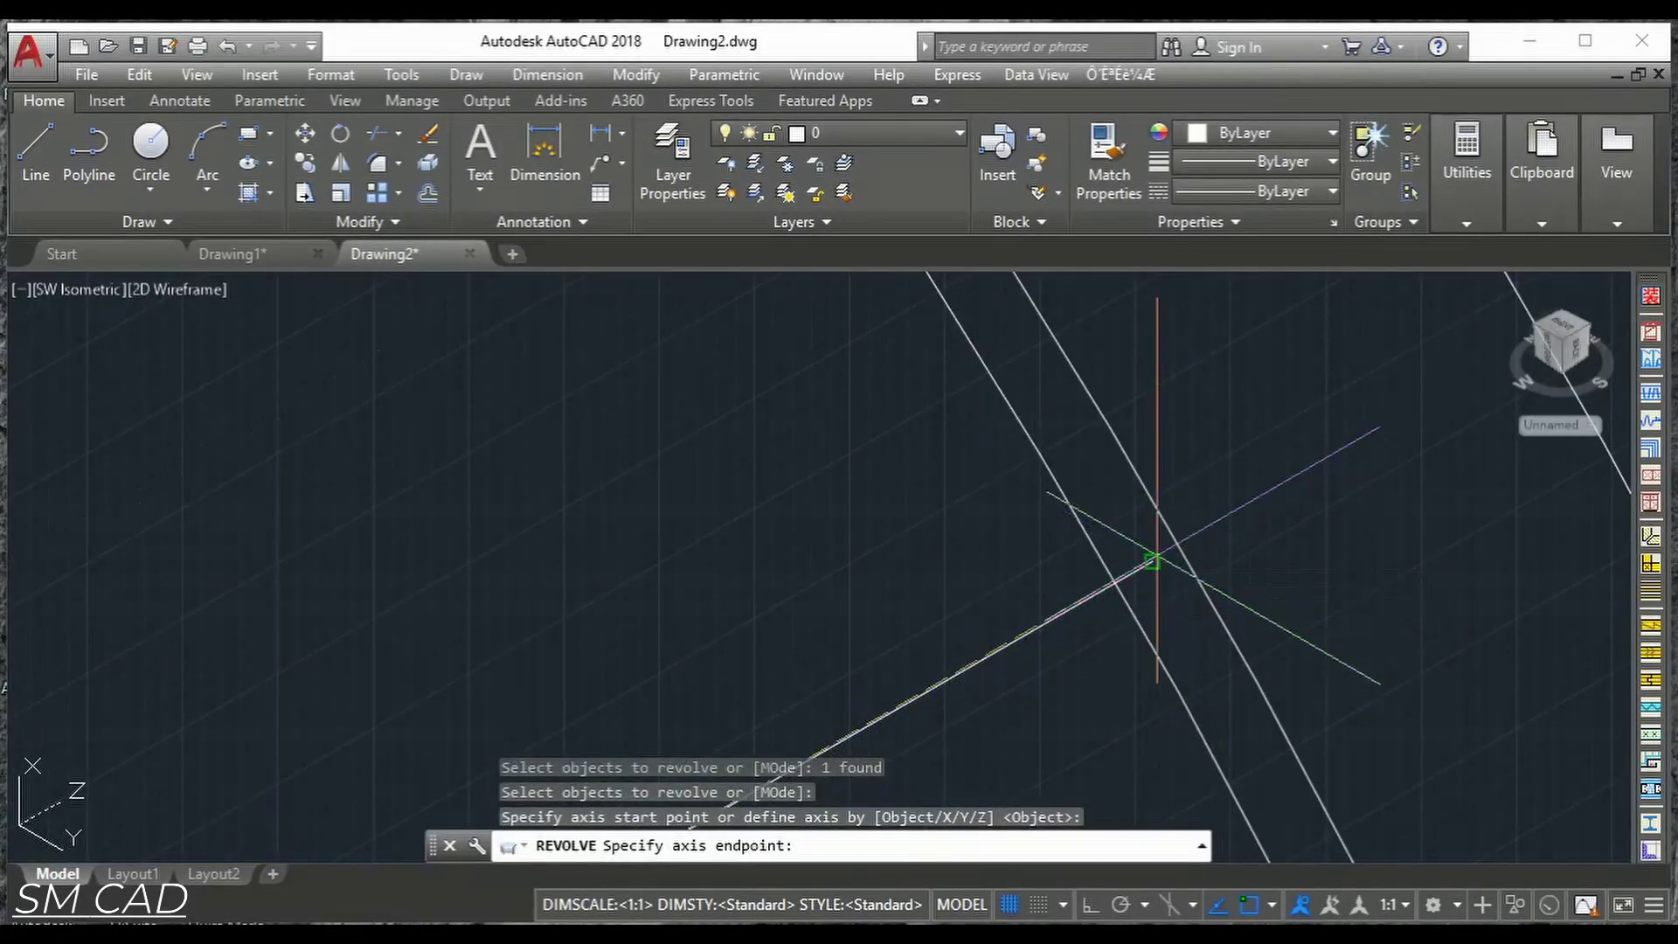
type("360")
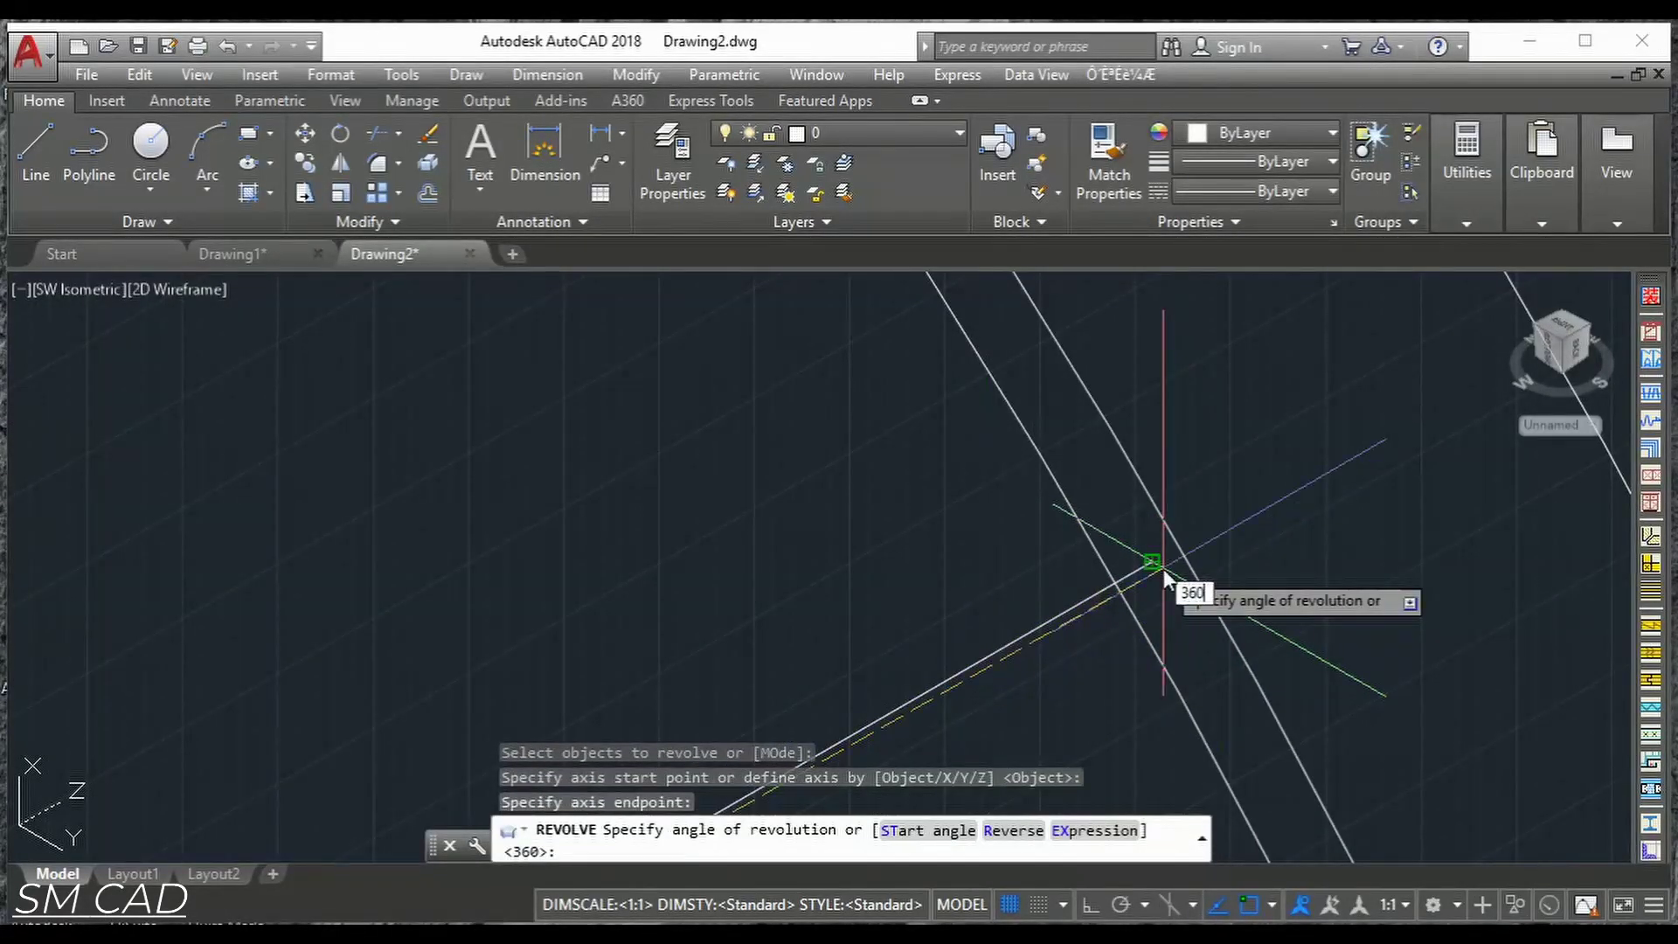
key("Return")
middle_click_drag(1161, 562, 1071, 532, "shift")
scroll(1071, 532, "down", 5)
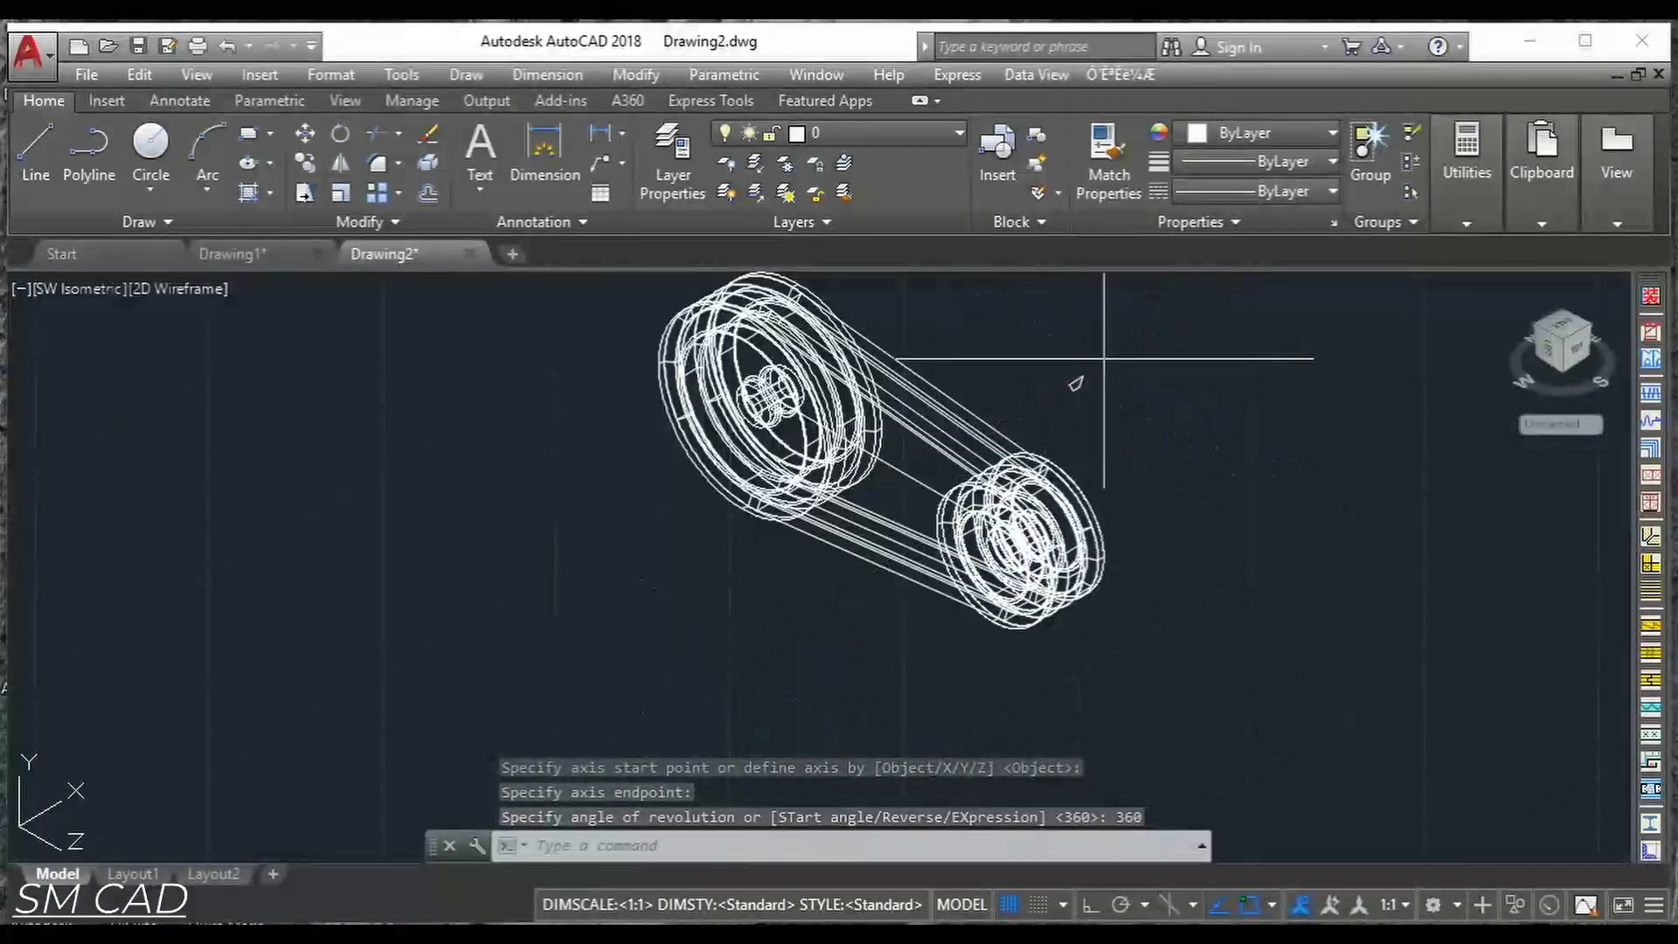
Erase the stray object and shade the model in the Conceptual visual style.
left_click(1075, 376)
key("Delete")
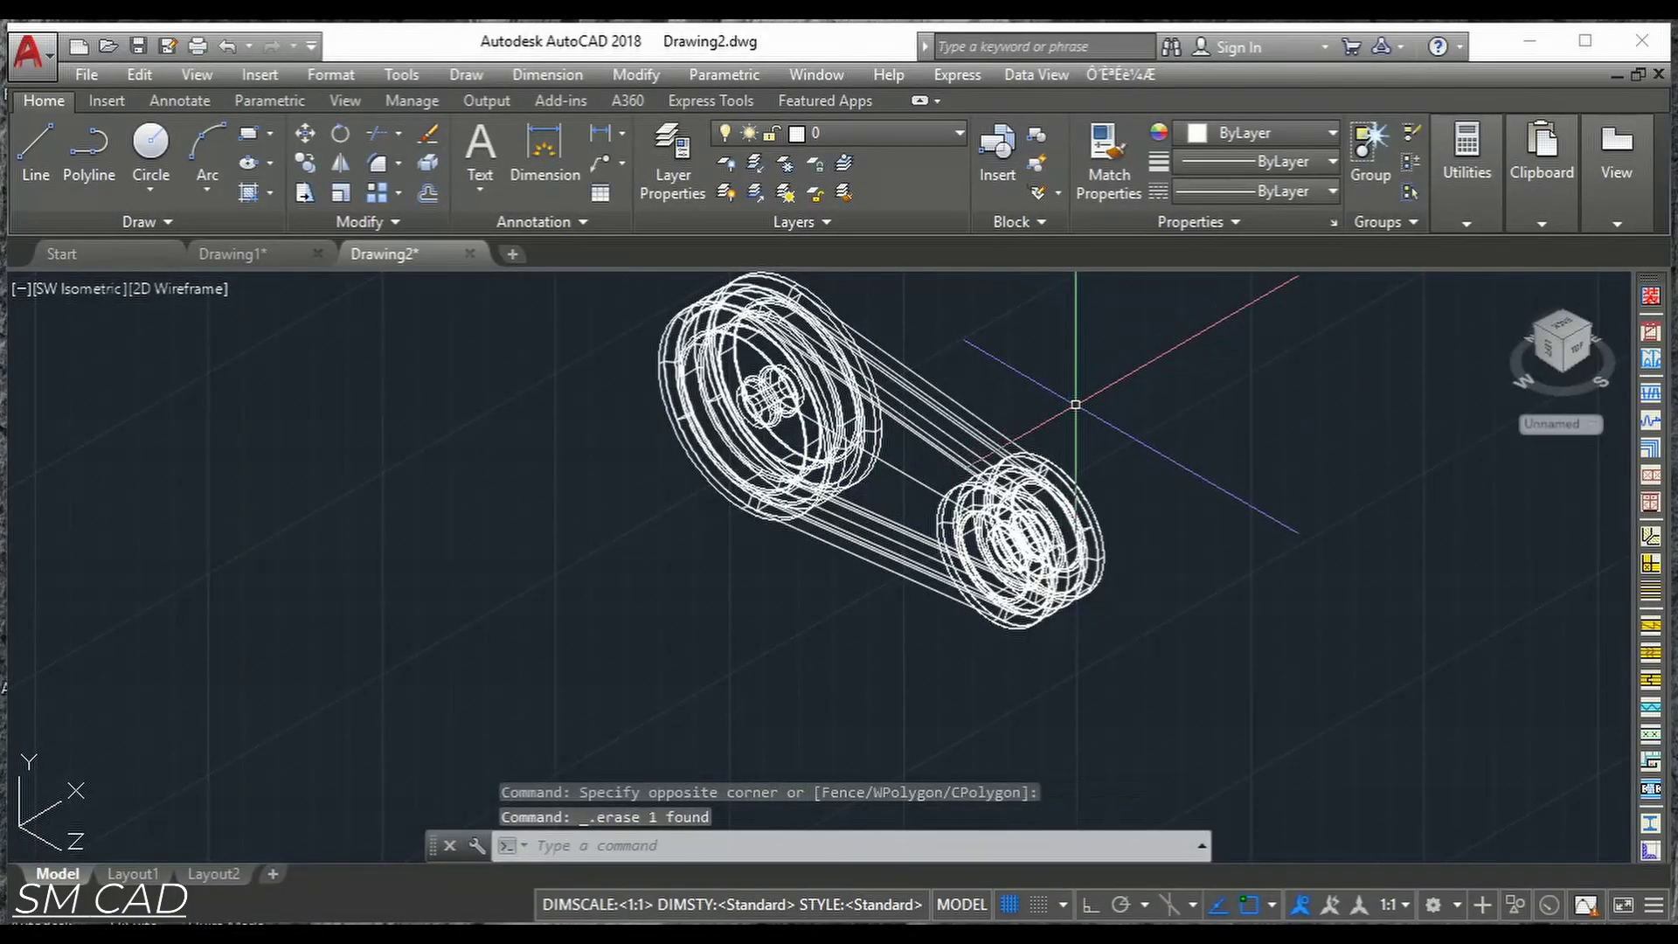
left_click(194, 291)
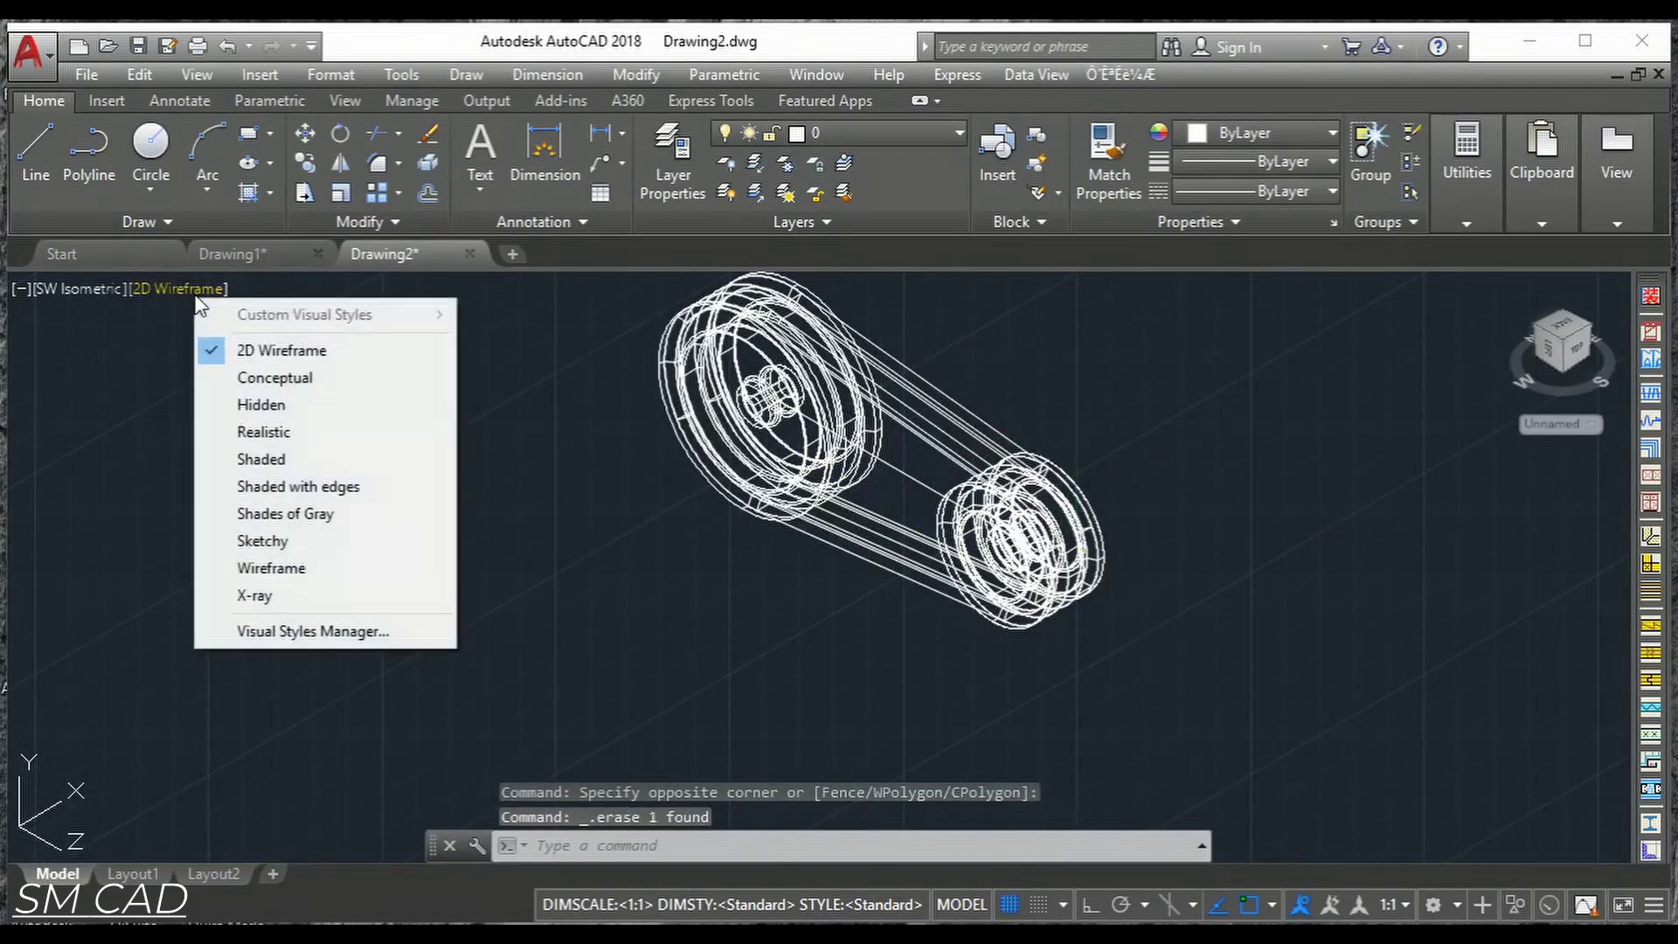
left_click(291, 383)
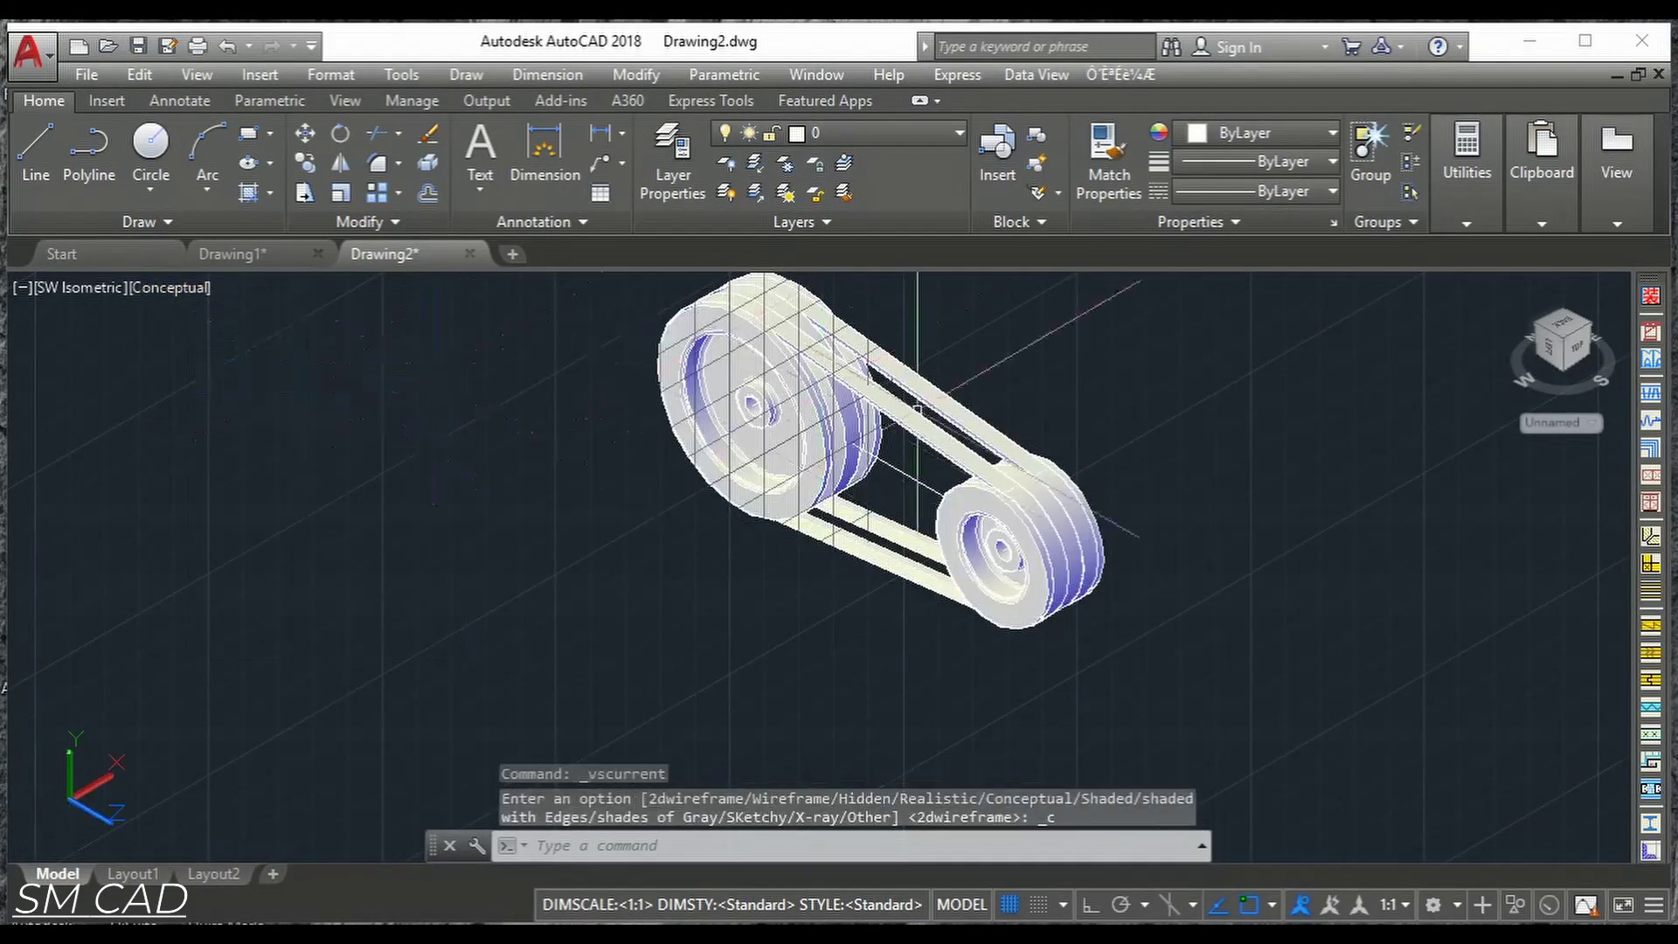
Start the GRID command to change the background grid display.
scroll(819, 489, "up", 5)
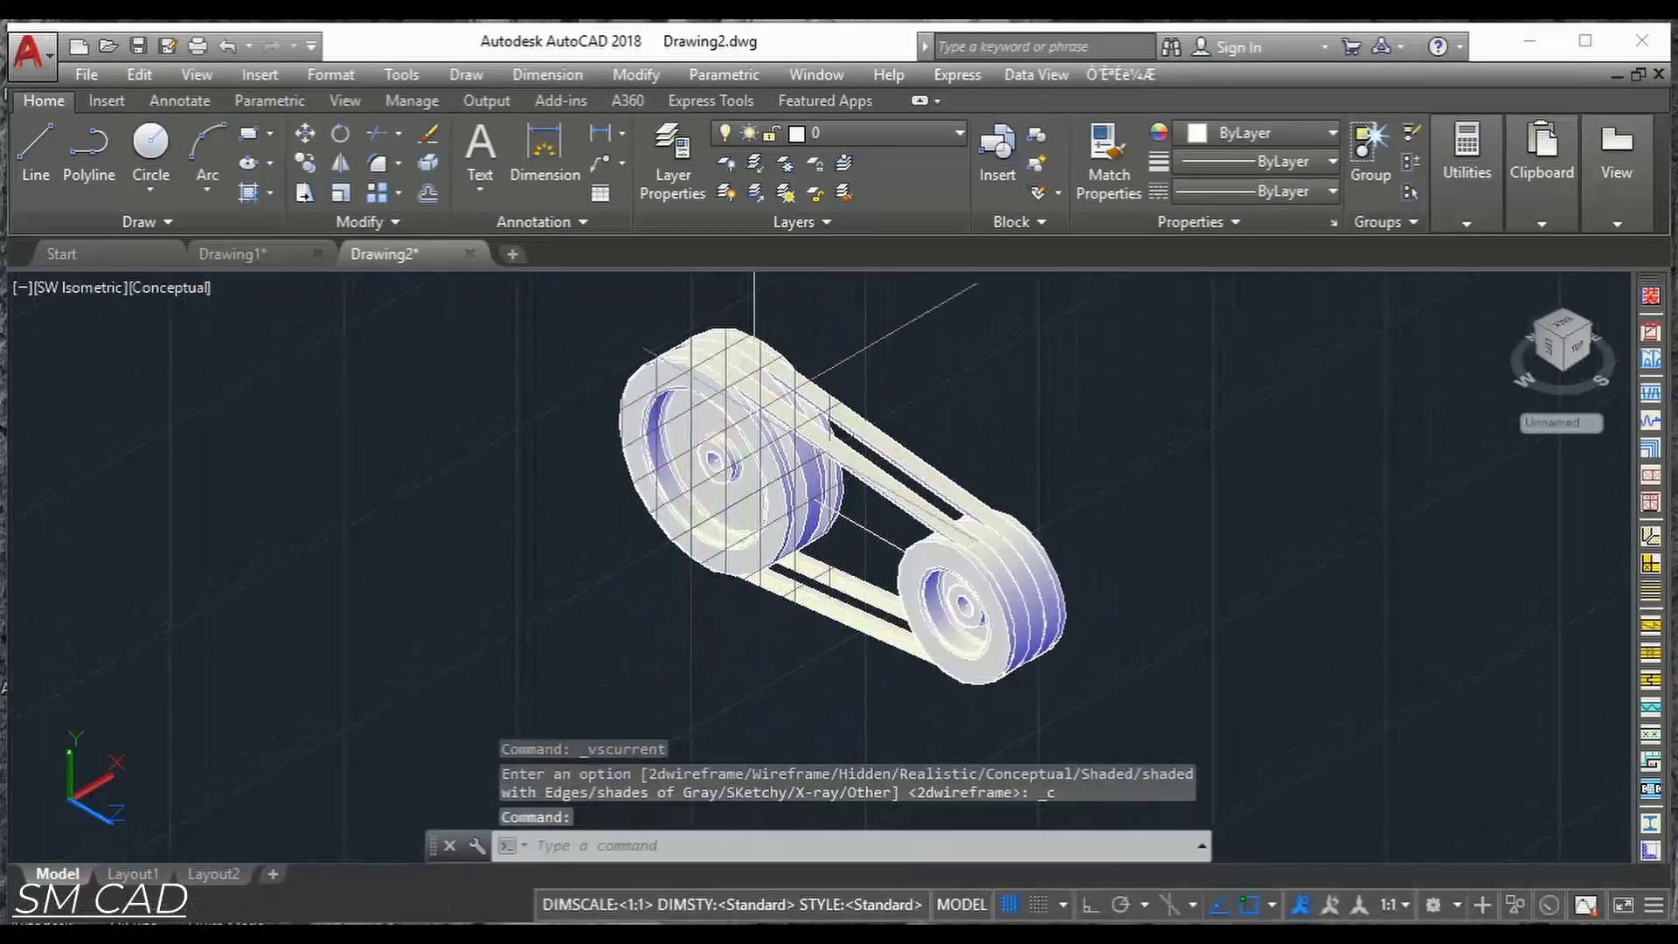
scroll(819, 489, "up", 4)
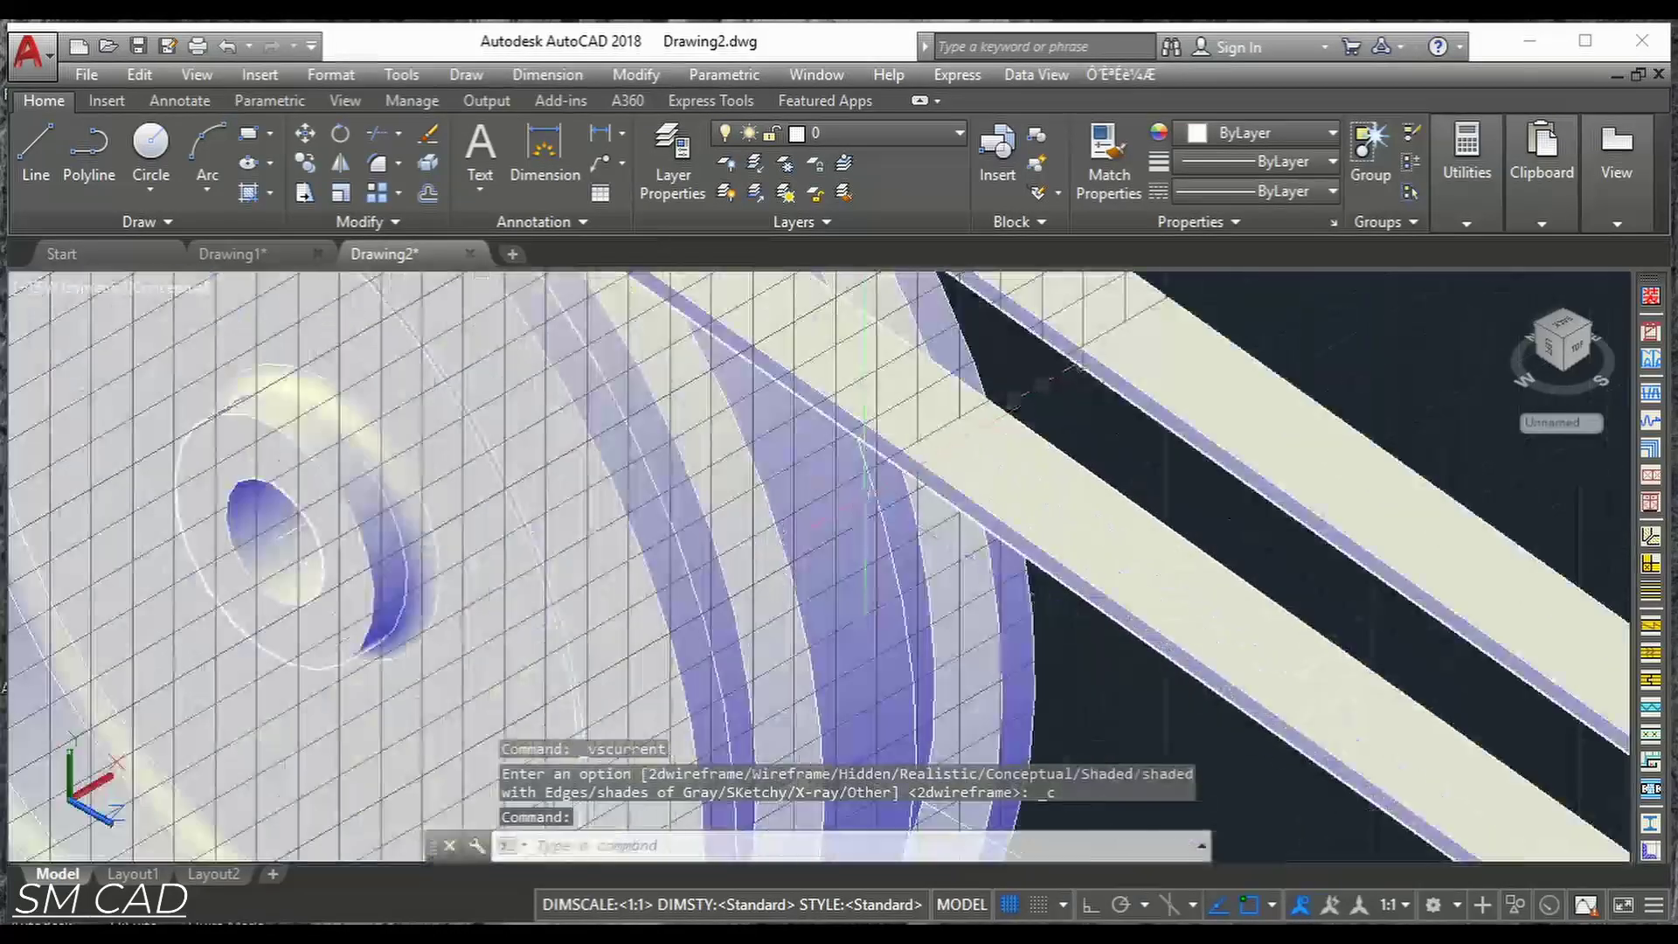
scroll(865, 475, "down", 6)
type("GRID")
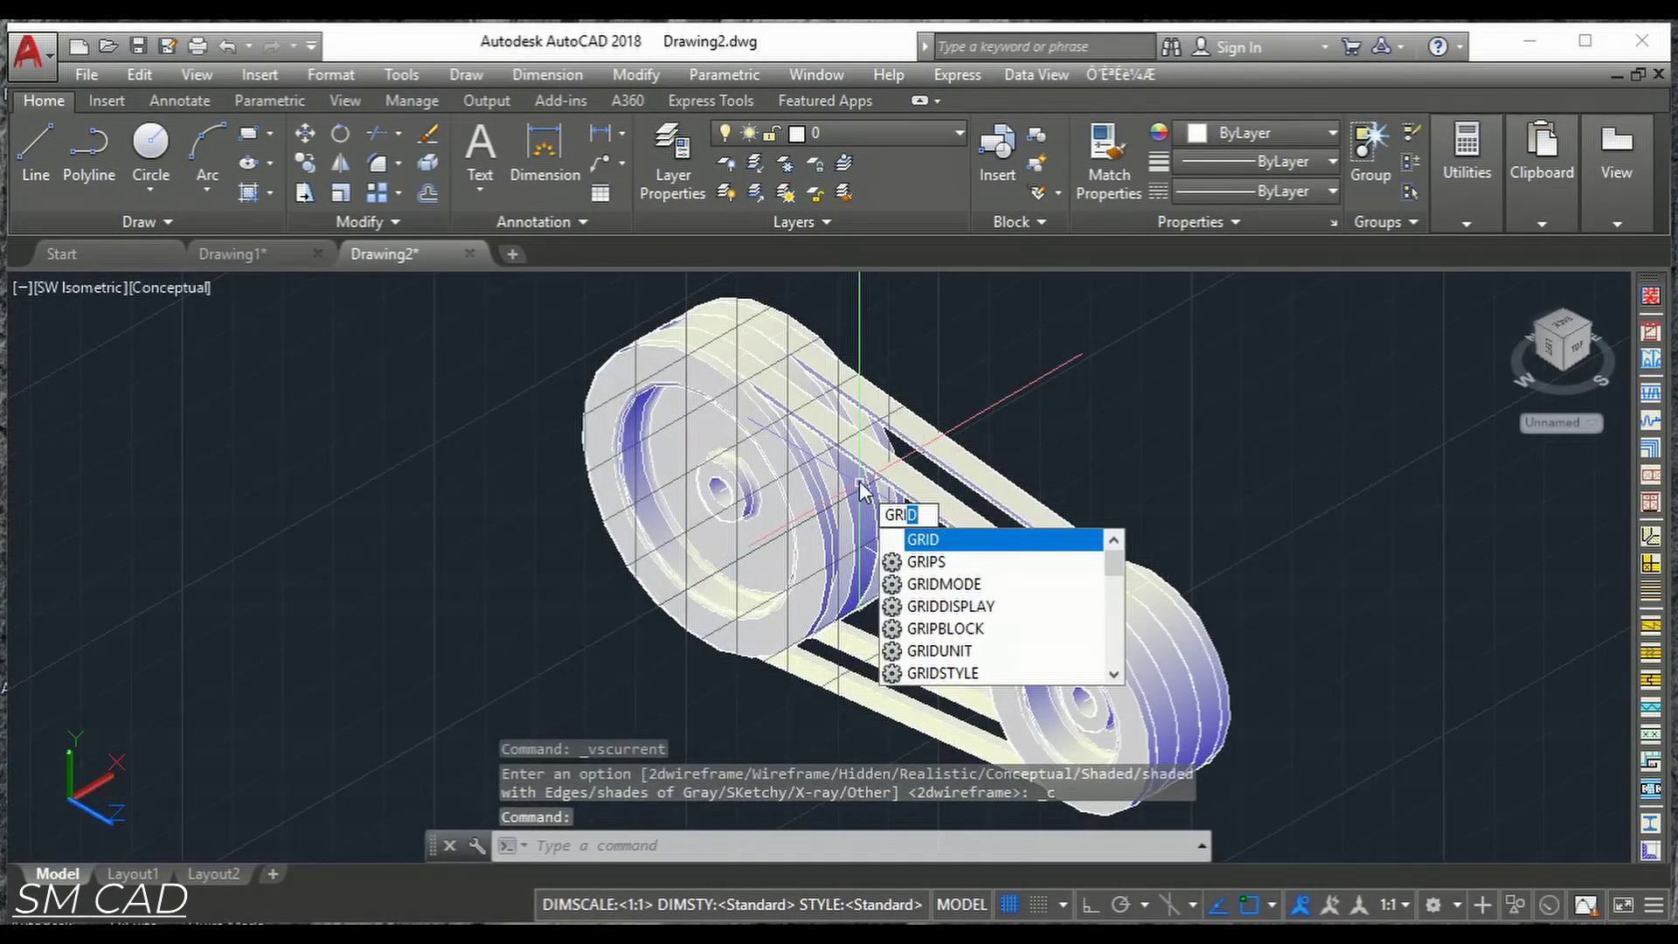
key("Return")
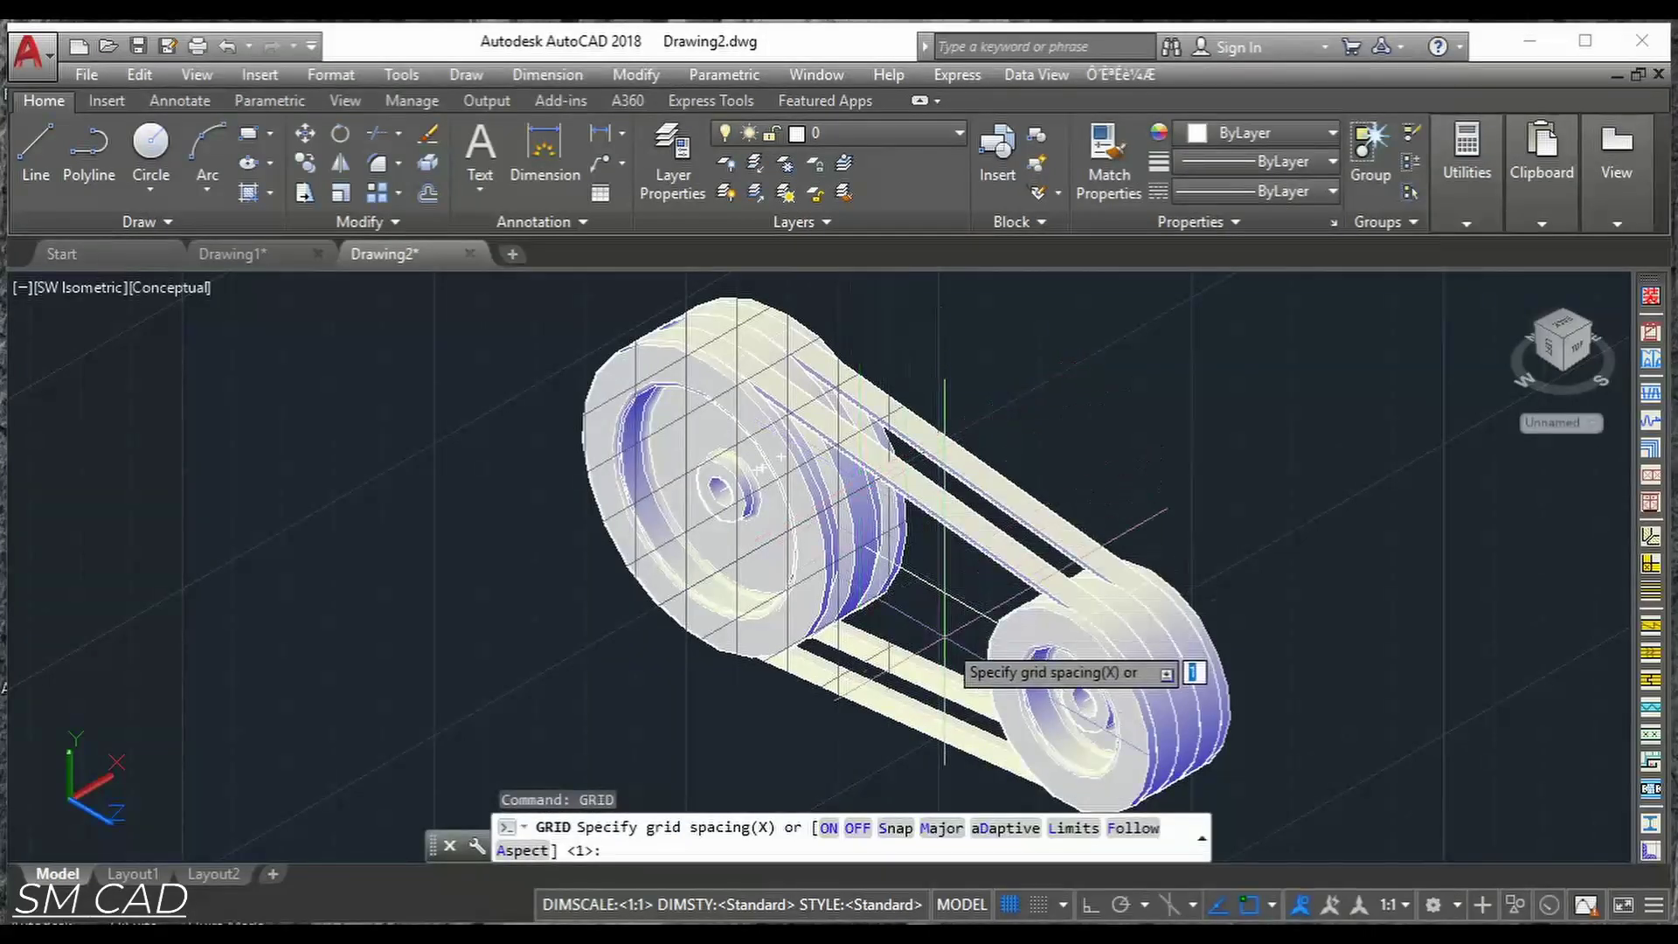
Turn the grid off and erase a leftover object with a selection window.
left_click(857, 844)
key("Escape")
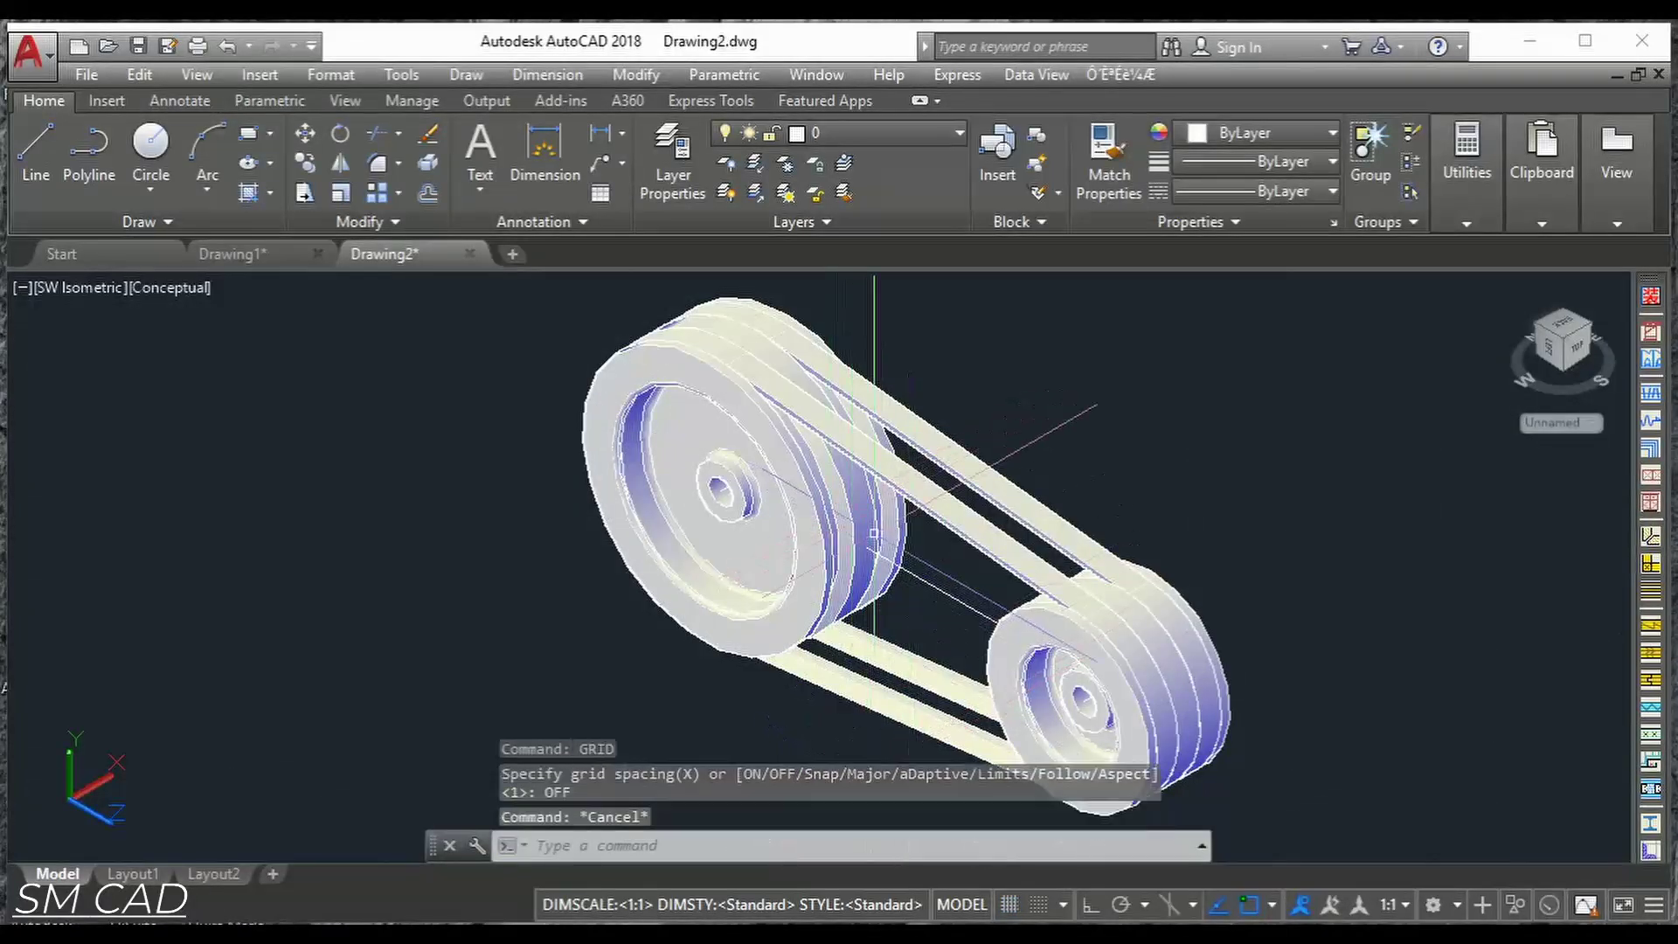
left_click(878, 546)
left_click(872, 562)
key("Delete")
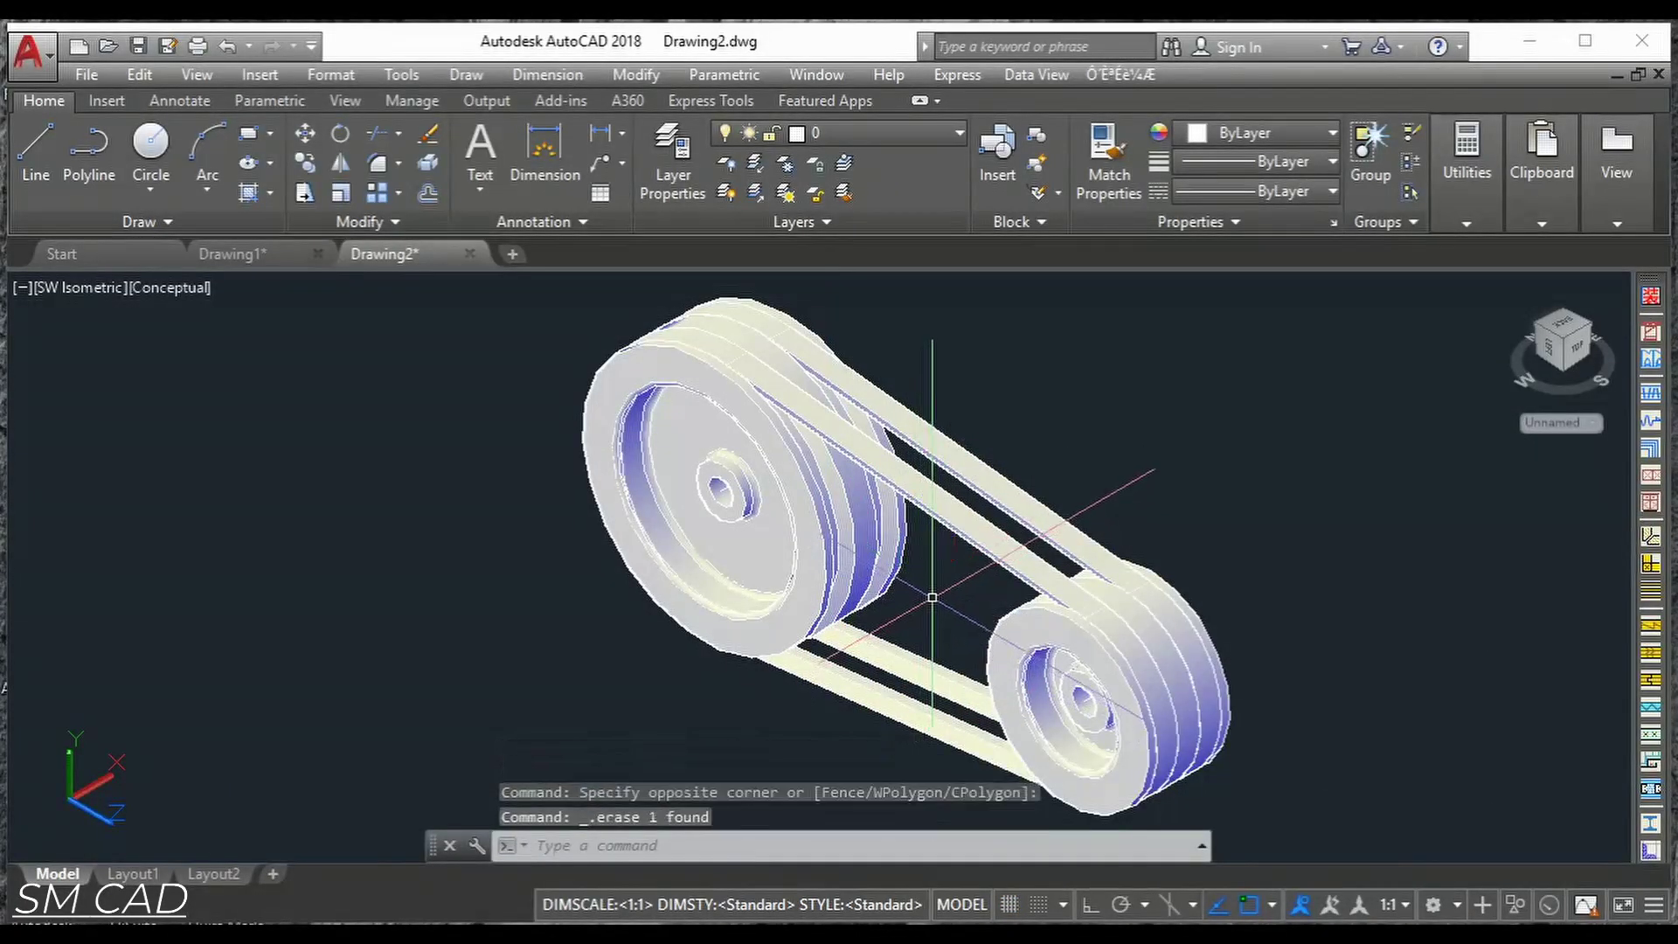
Delete the leftover objects at the large and small pulley hubs.
scroll(748, 491, "up", 5)
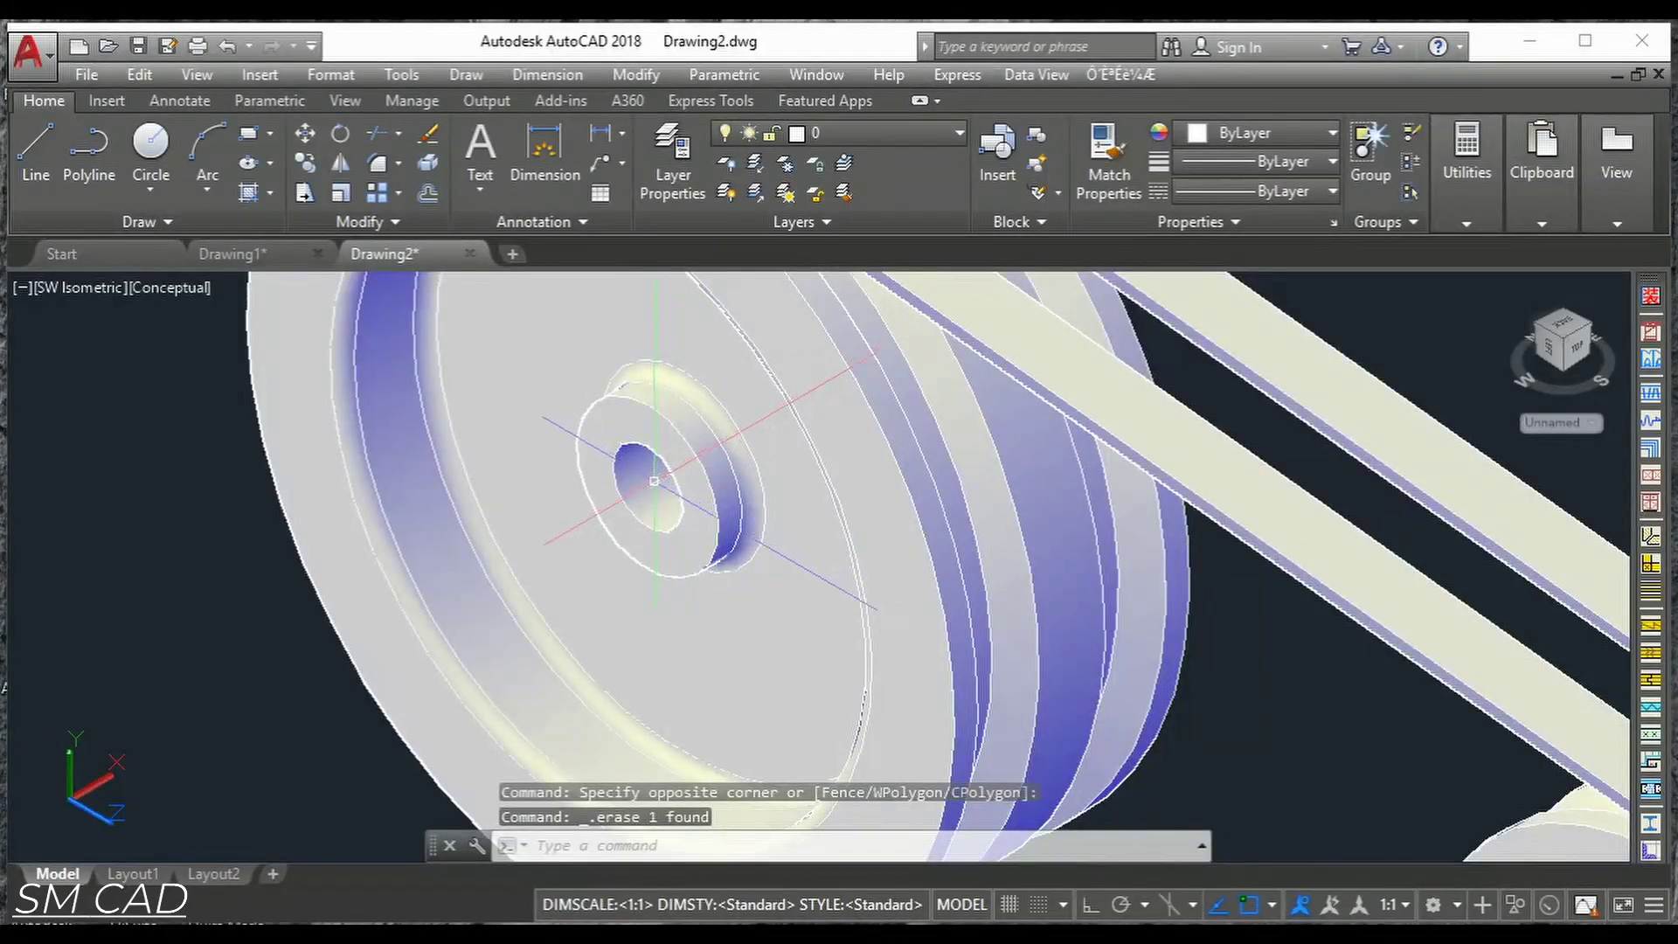
left_click(650, 483)
scroll(768, 479, "down", 5)
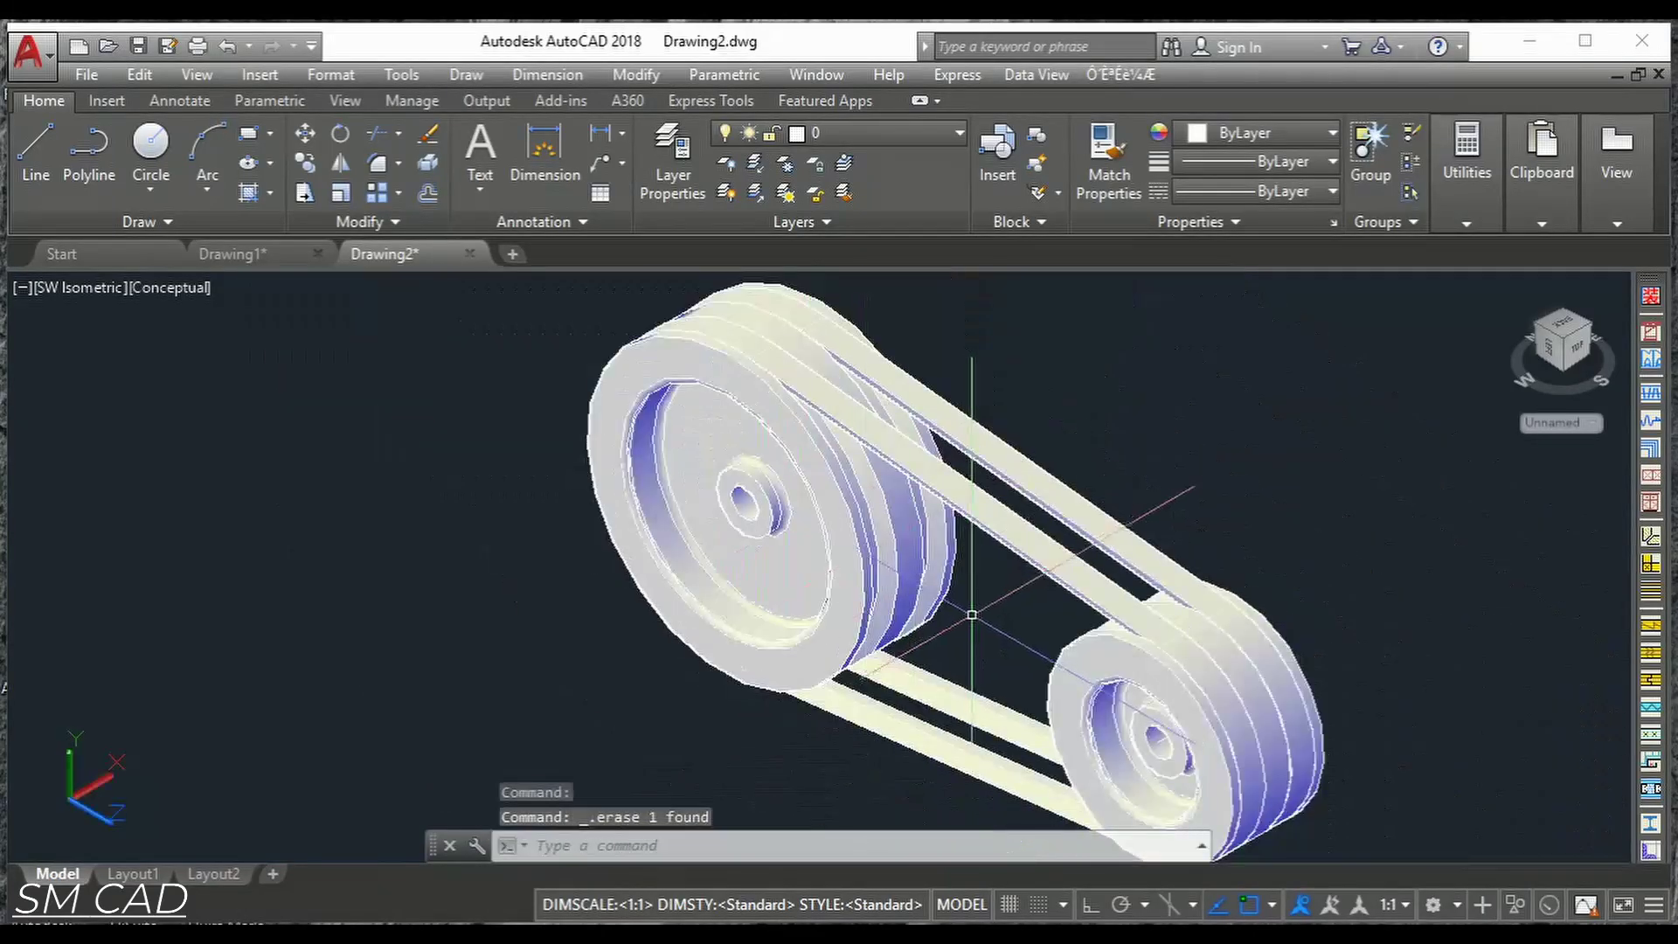
scroll(961, 612, "up", 6)
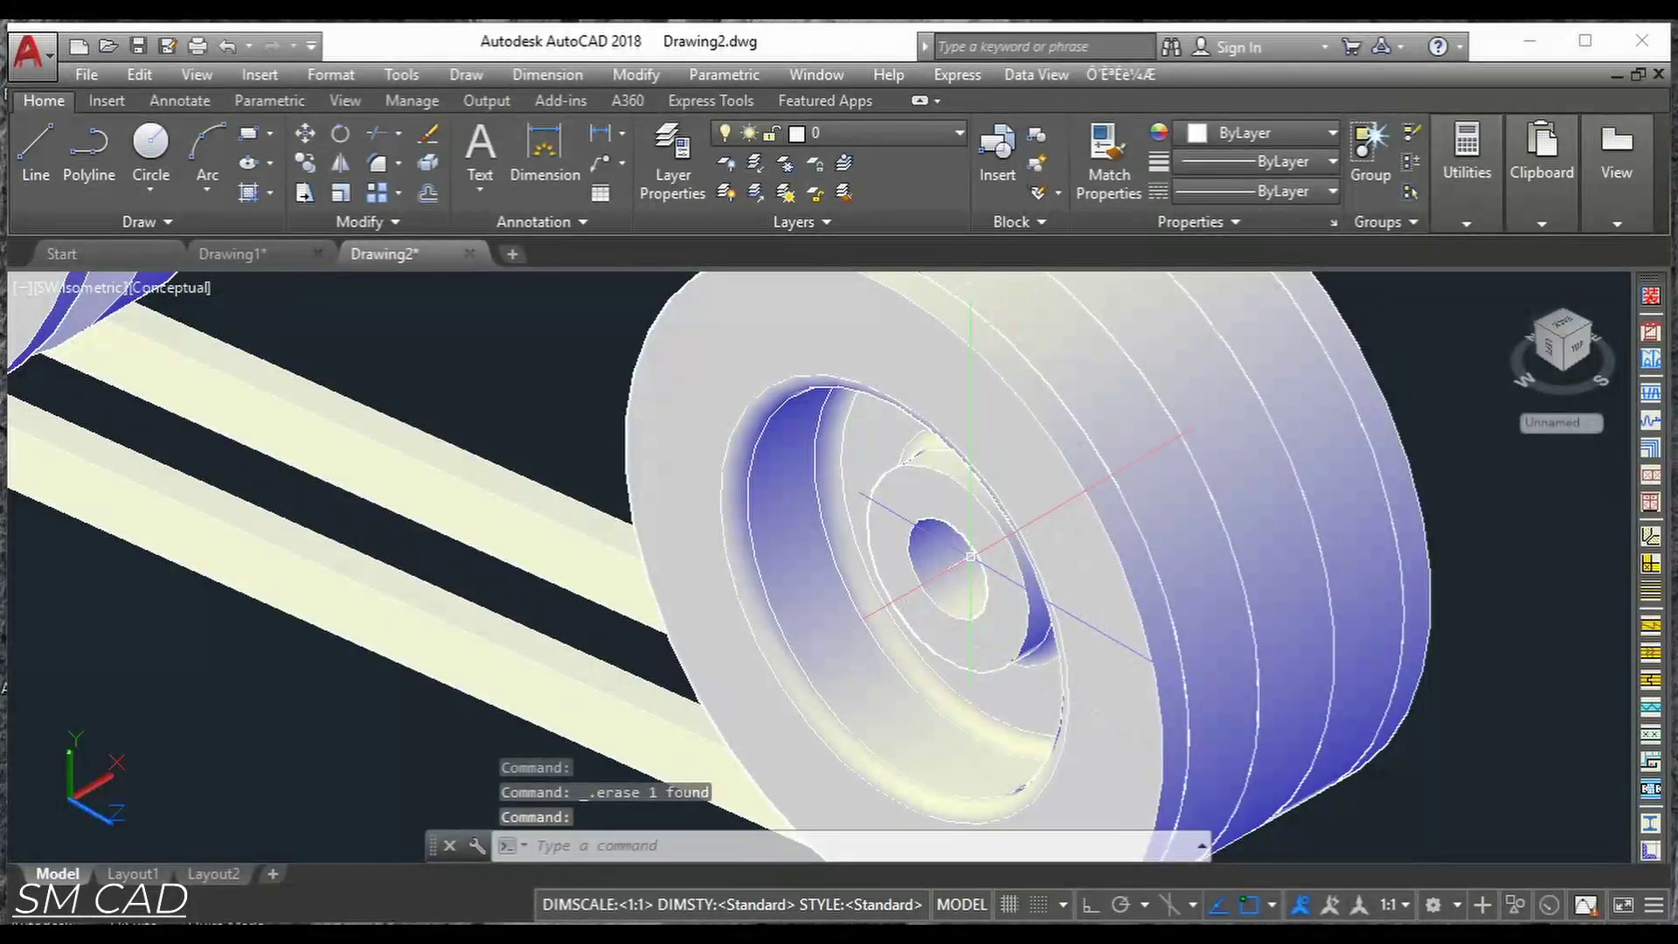
left_click(965, 568)
key("Delete")
scroll(977, 604, "down", 5)
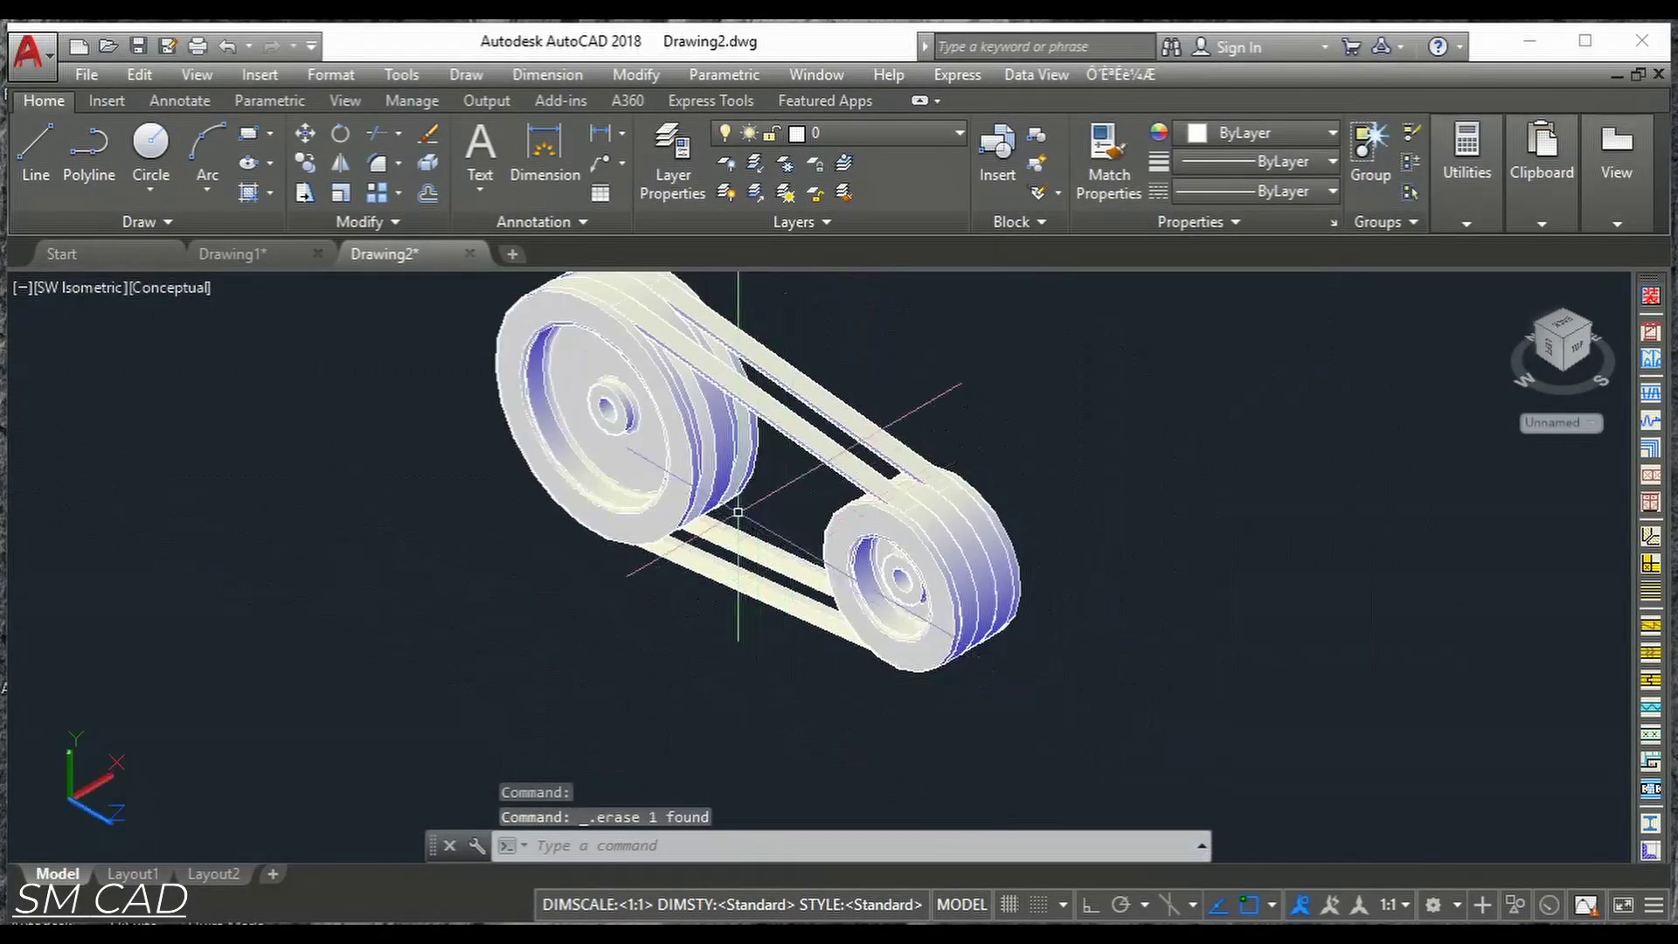
key("Escape")
key("Escape")
key("Escape")
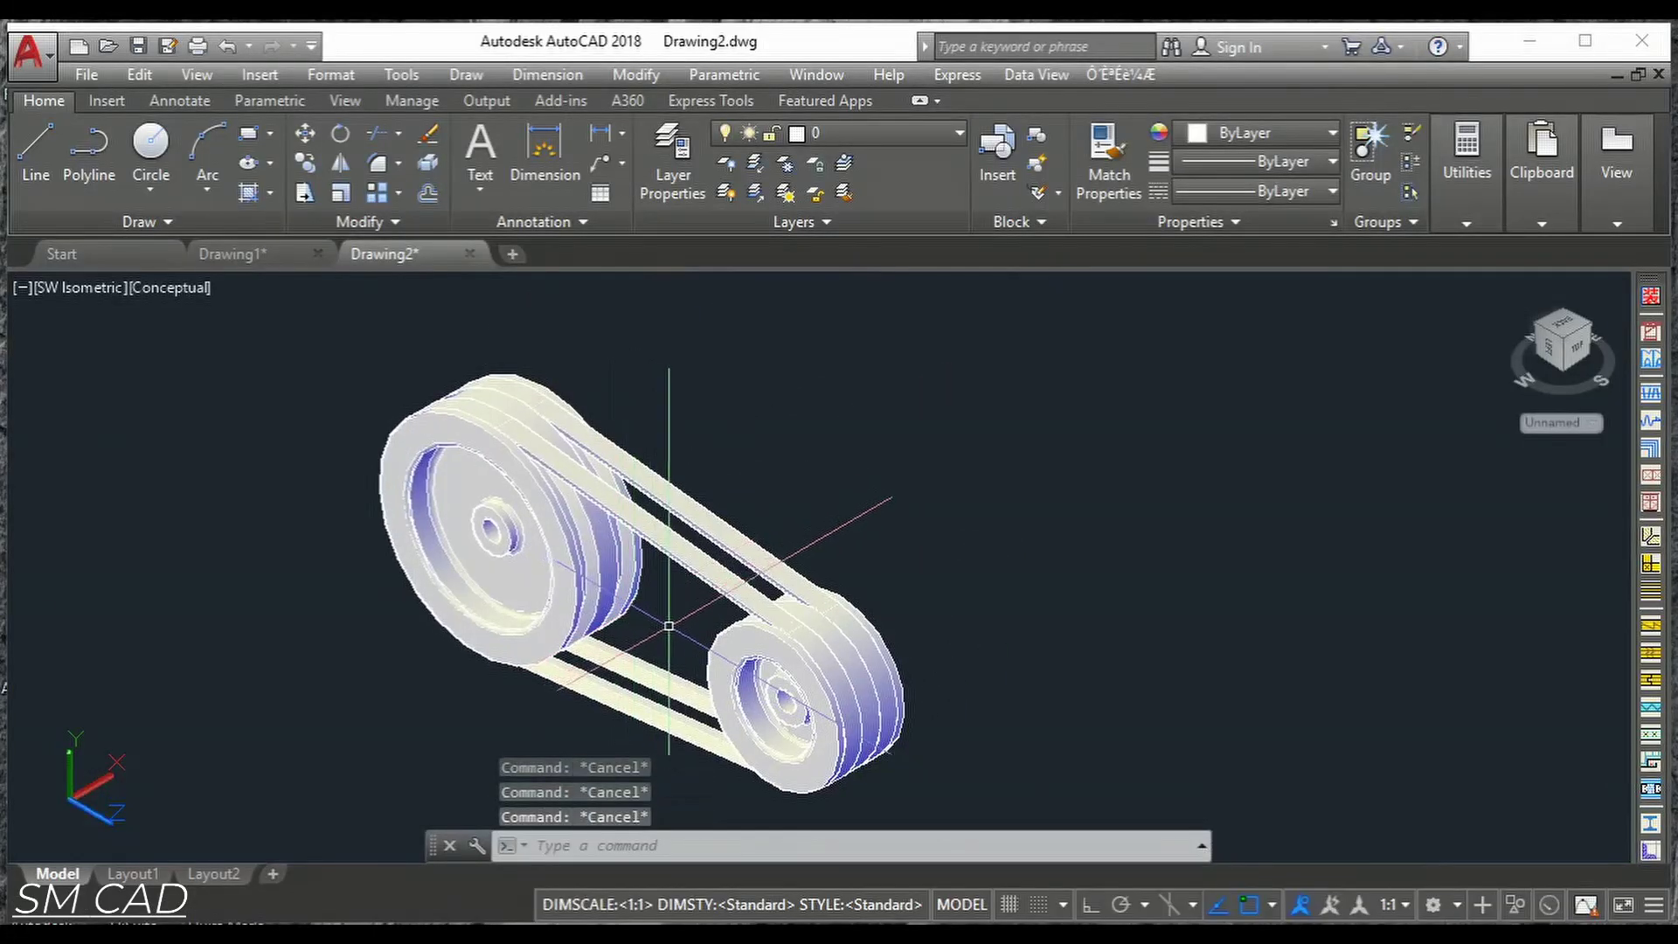